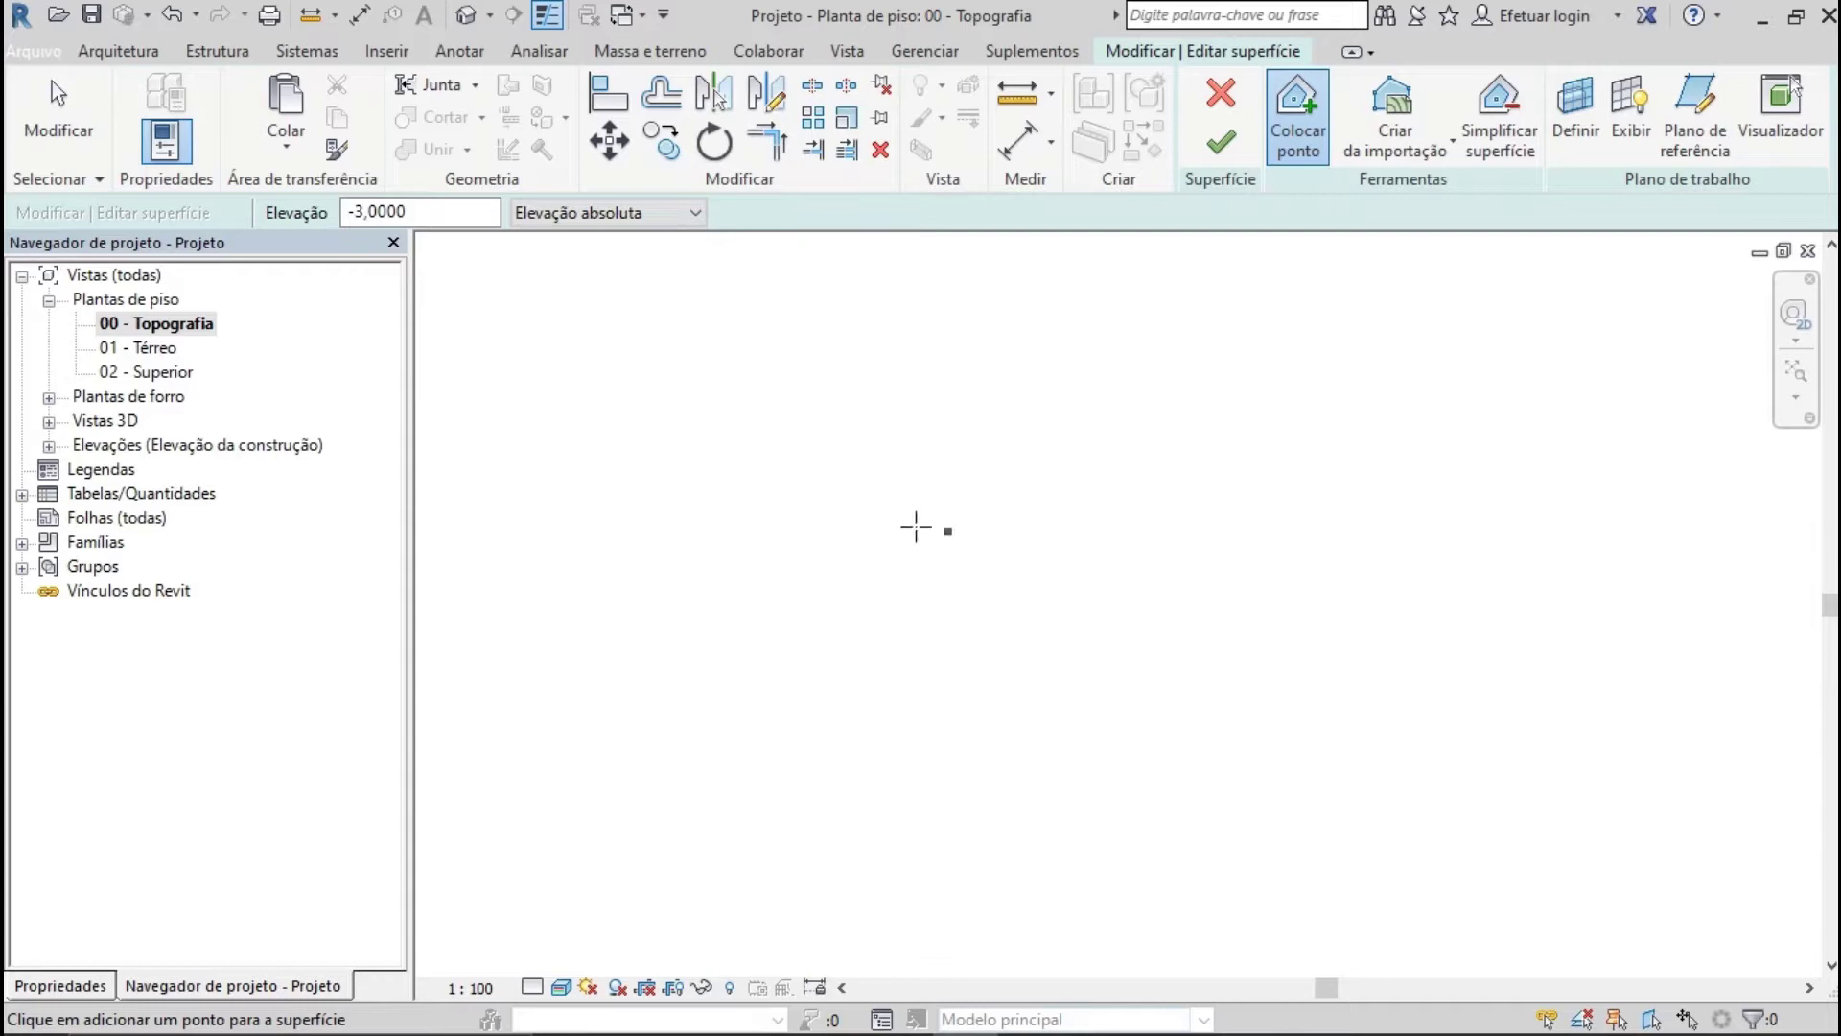
Cancel the open surface edit and enable the Topografia model category's visibility in the 00 - Topografia floor plan
click(1222, 100)
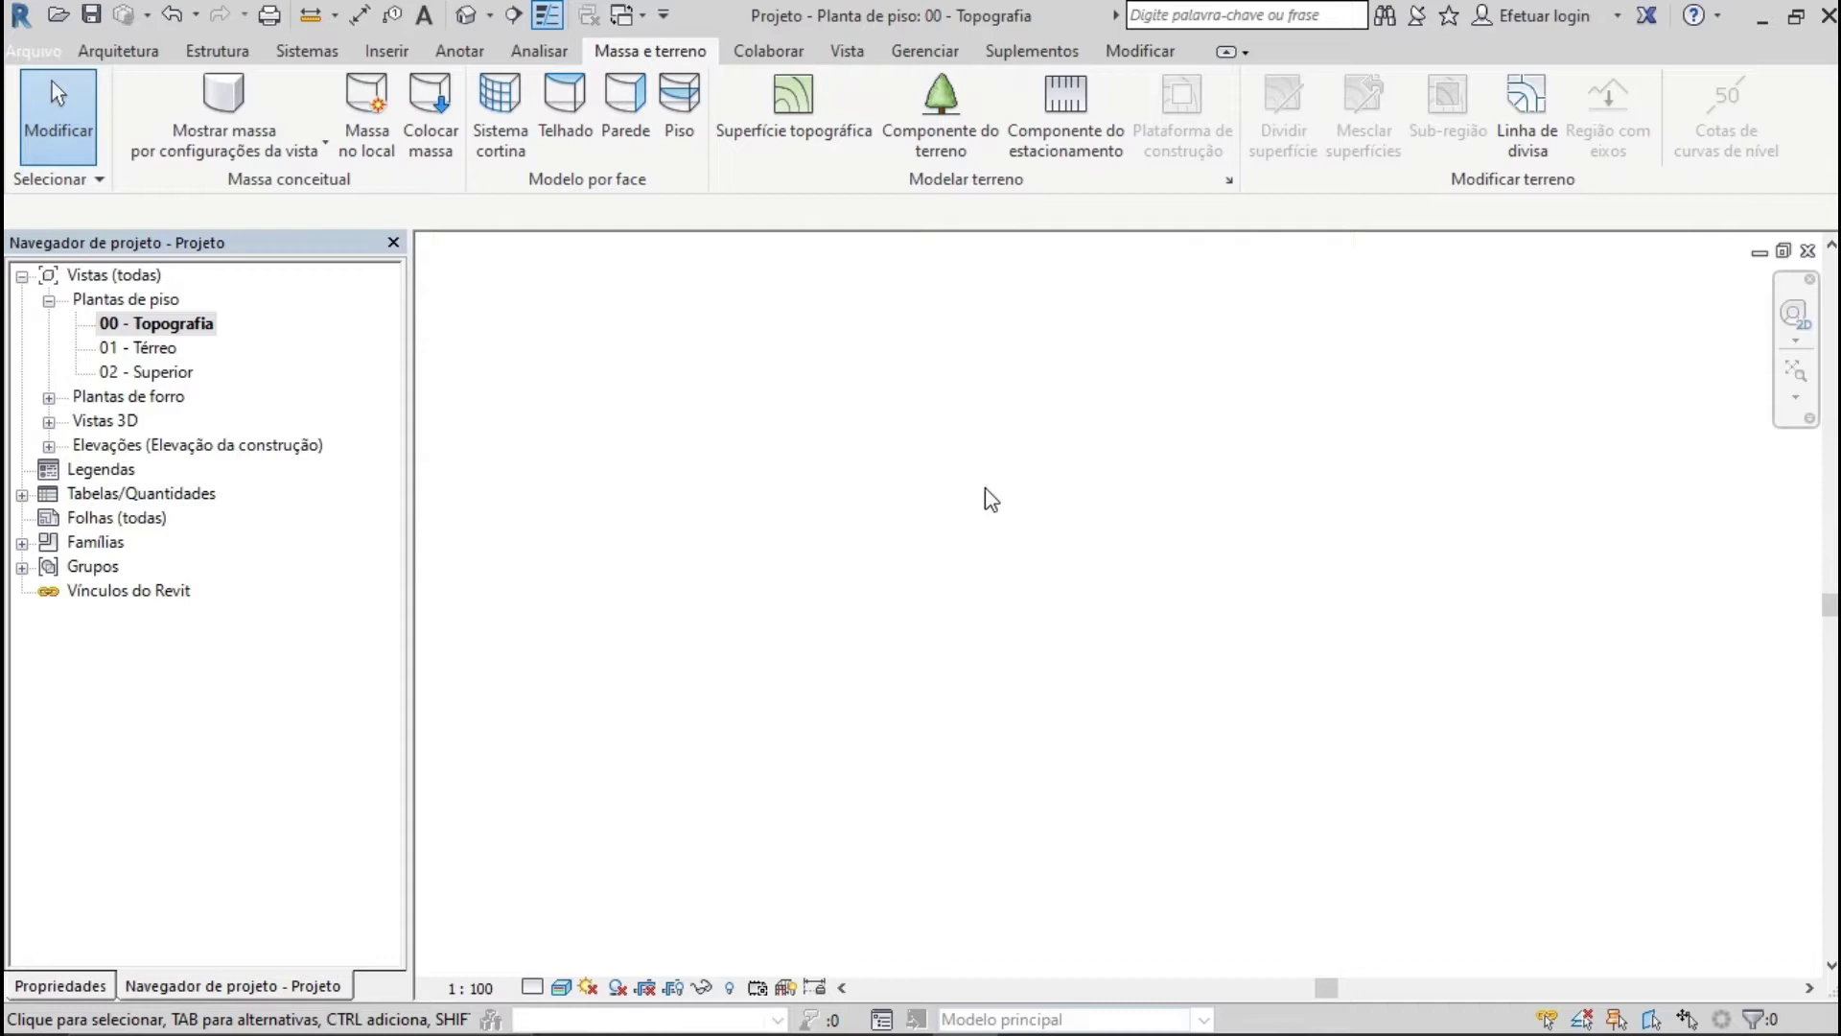
click(868, 46)
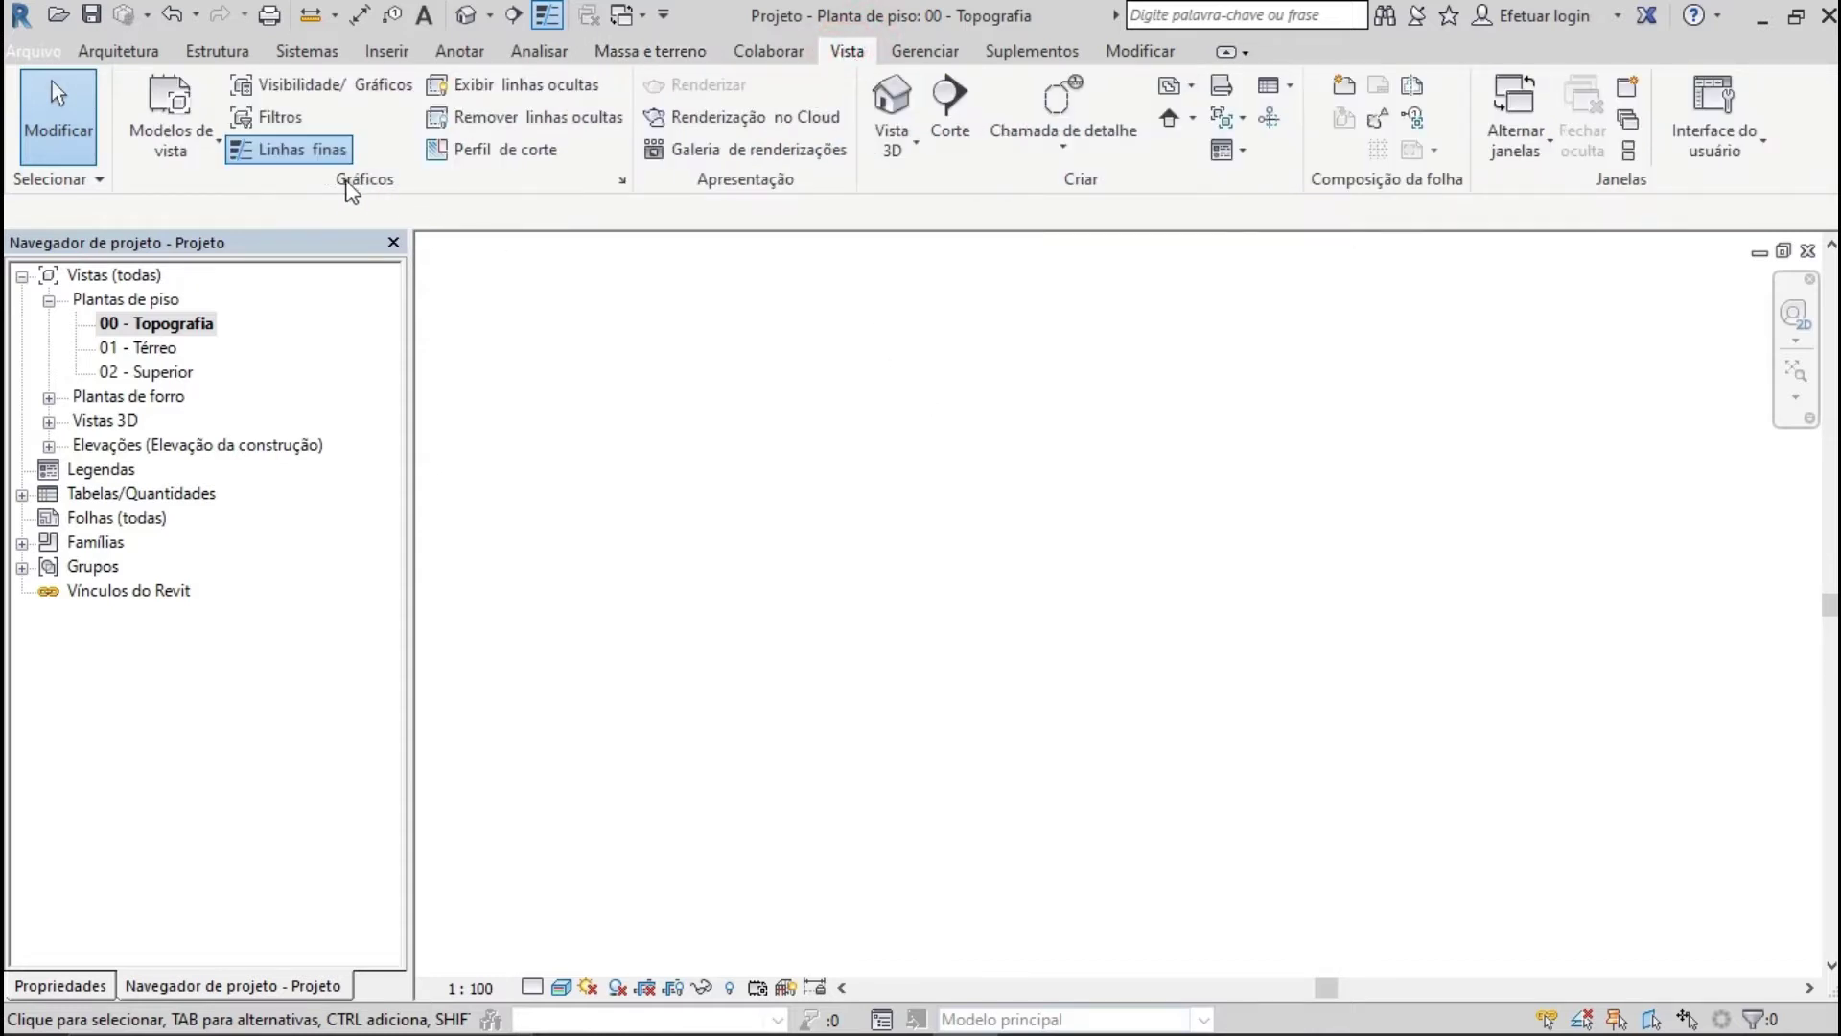
click(300, 89)
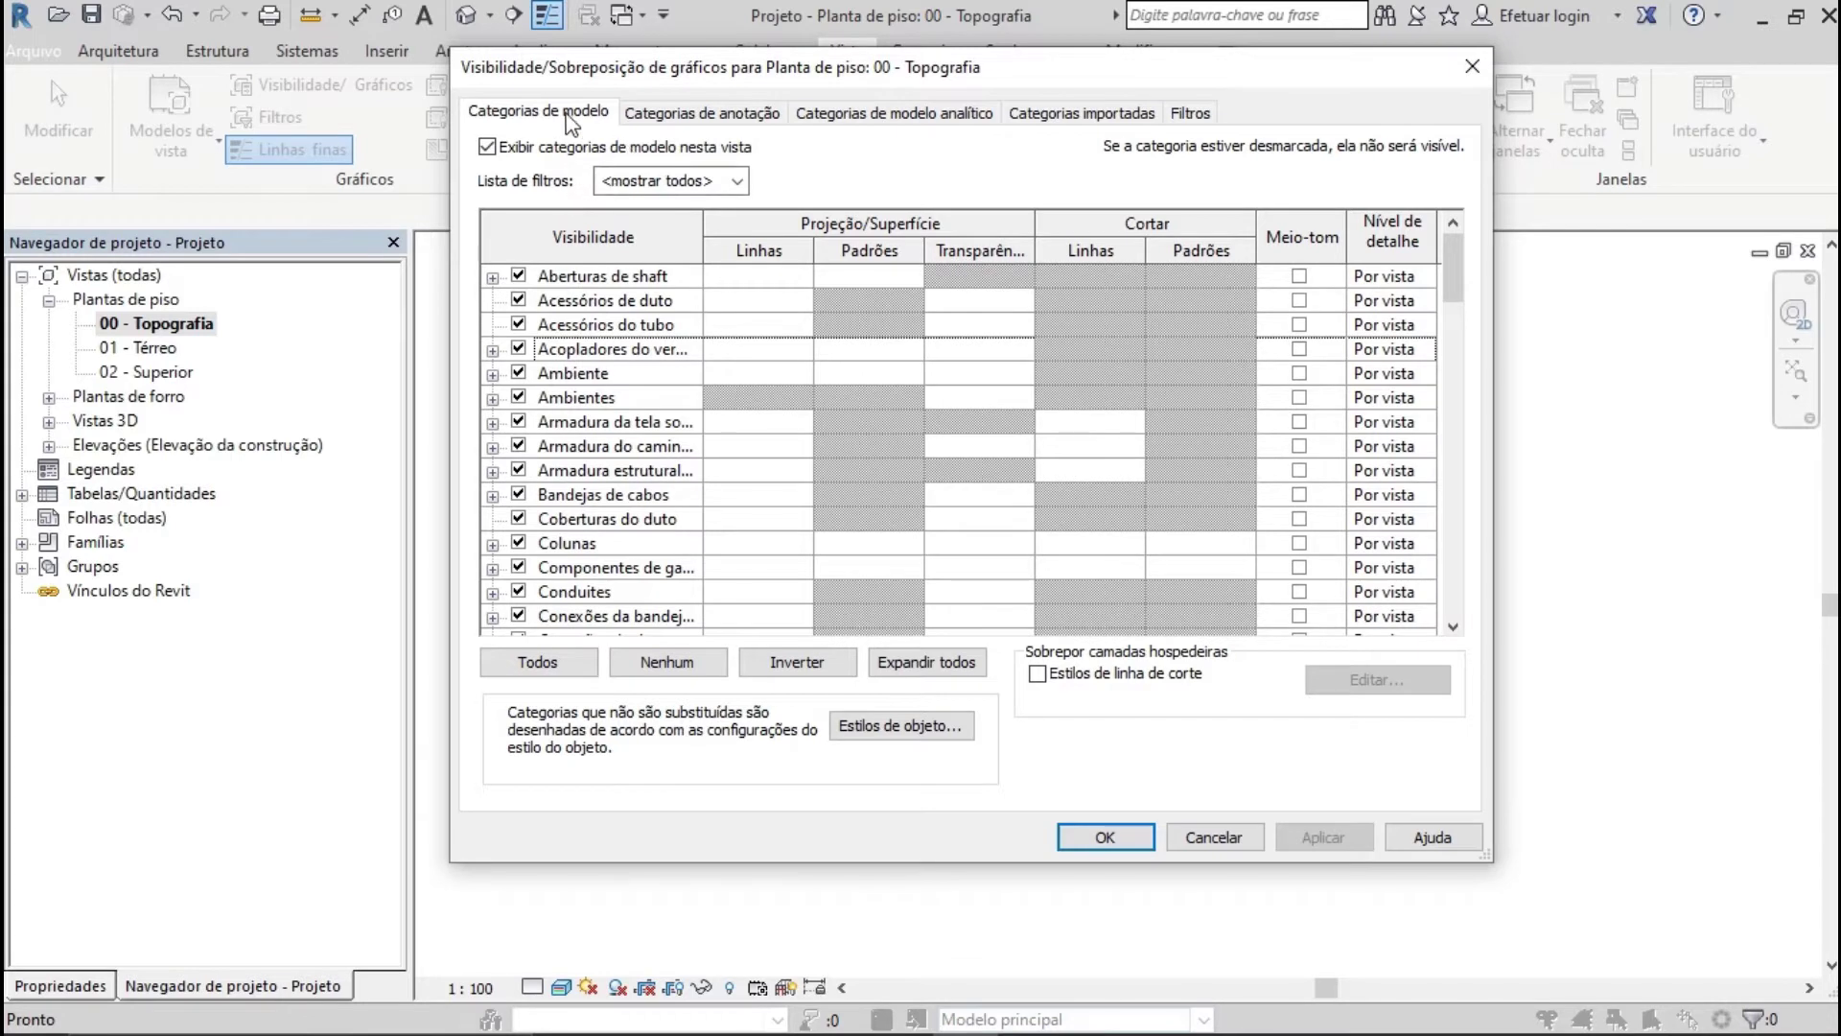
scroll(660, 554, down, 10)
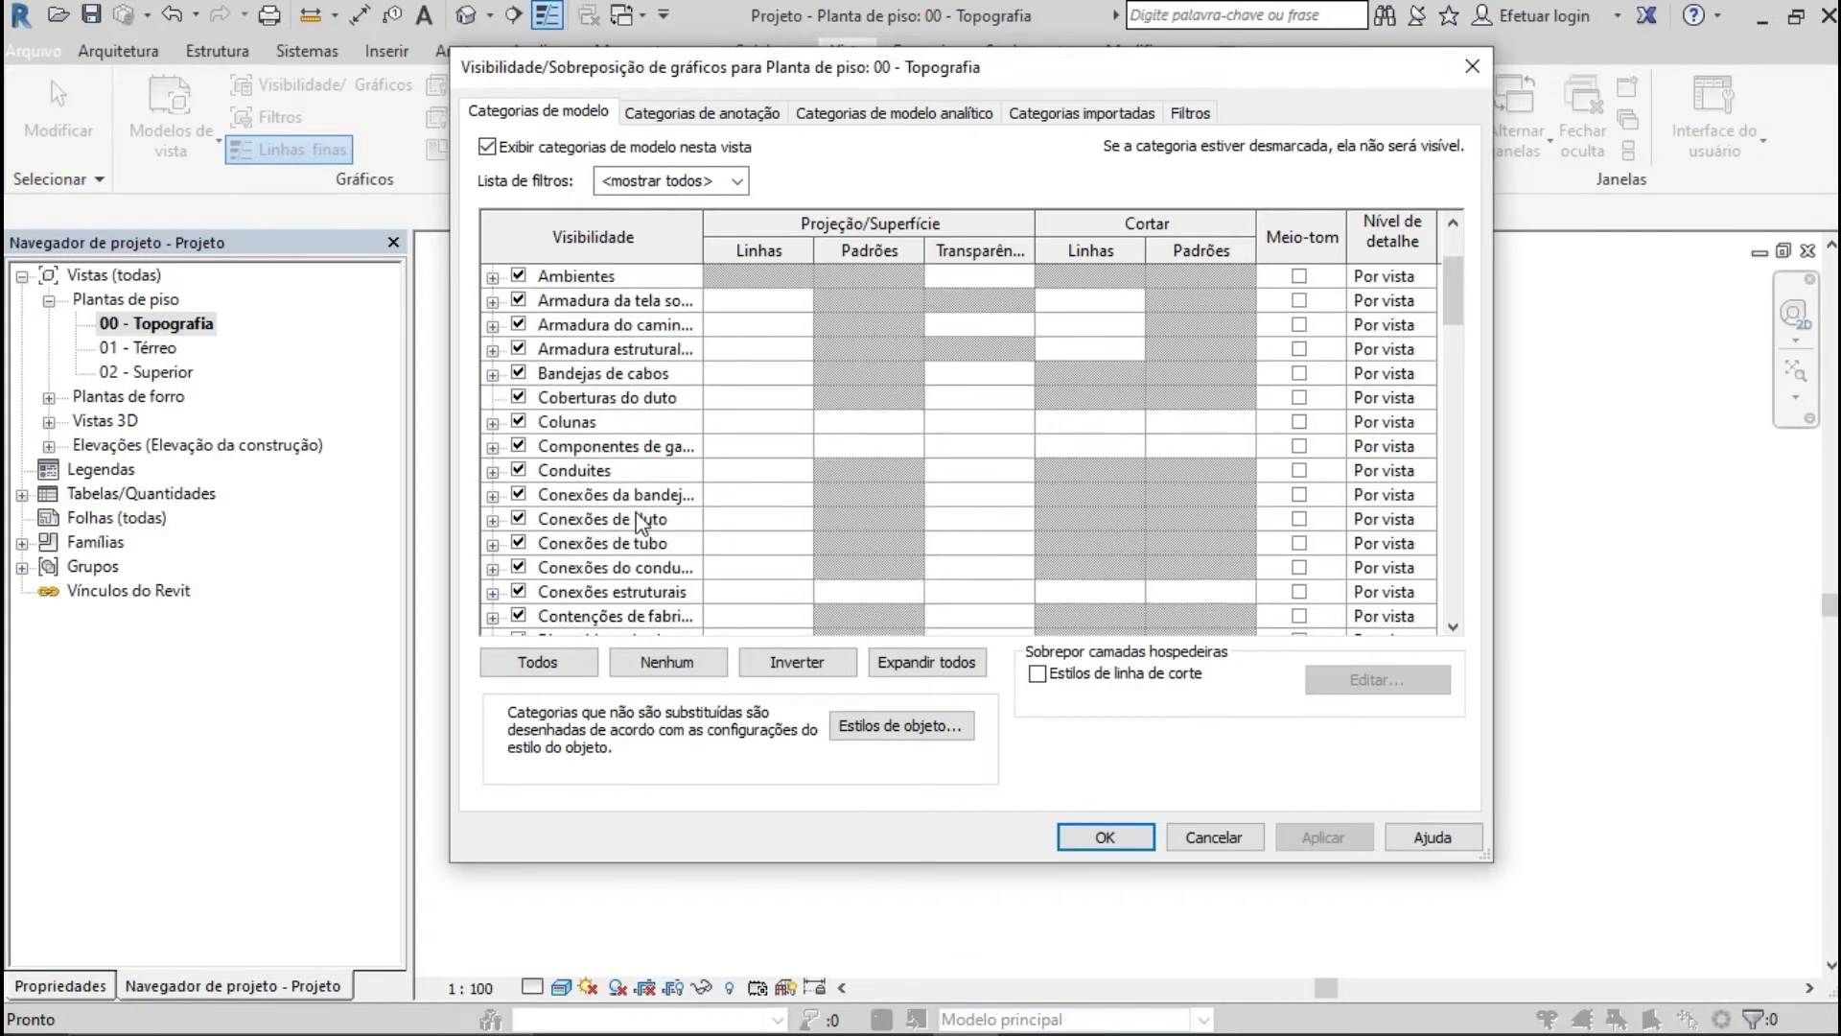
scroll(637, 517, down, 10)
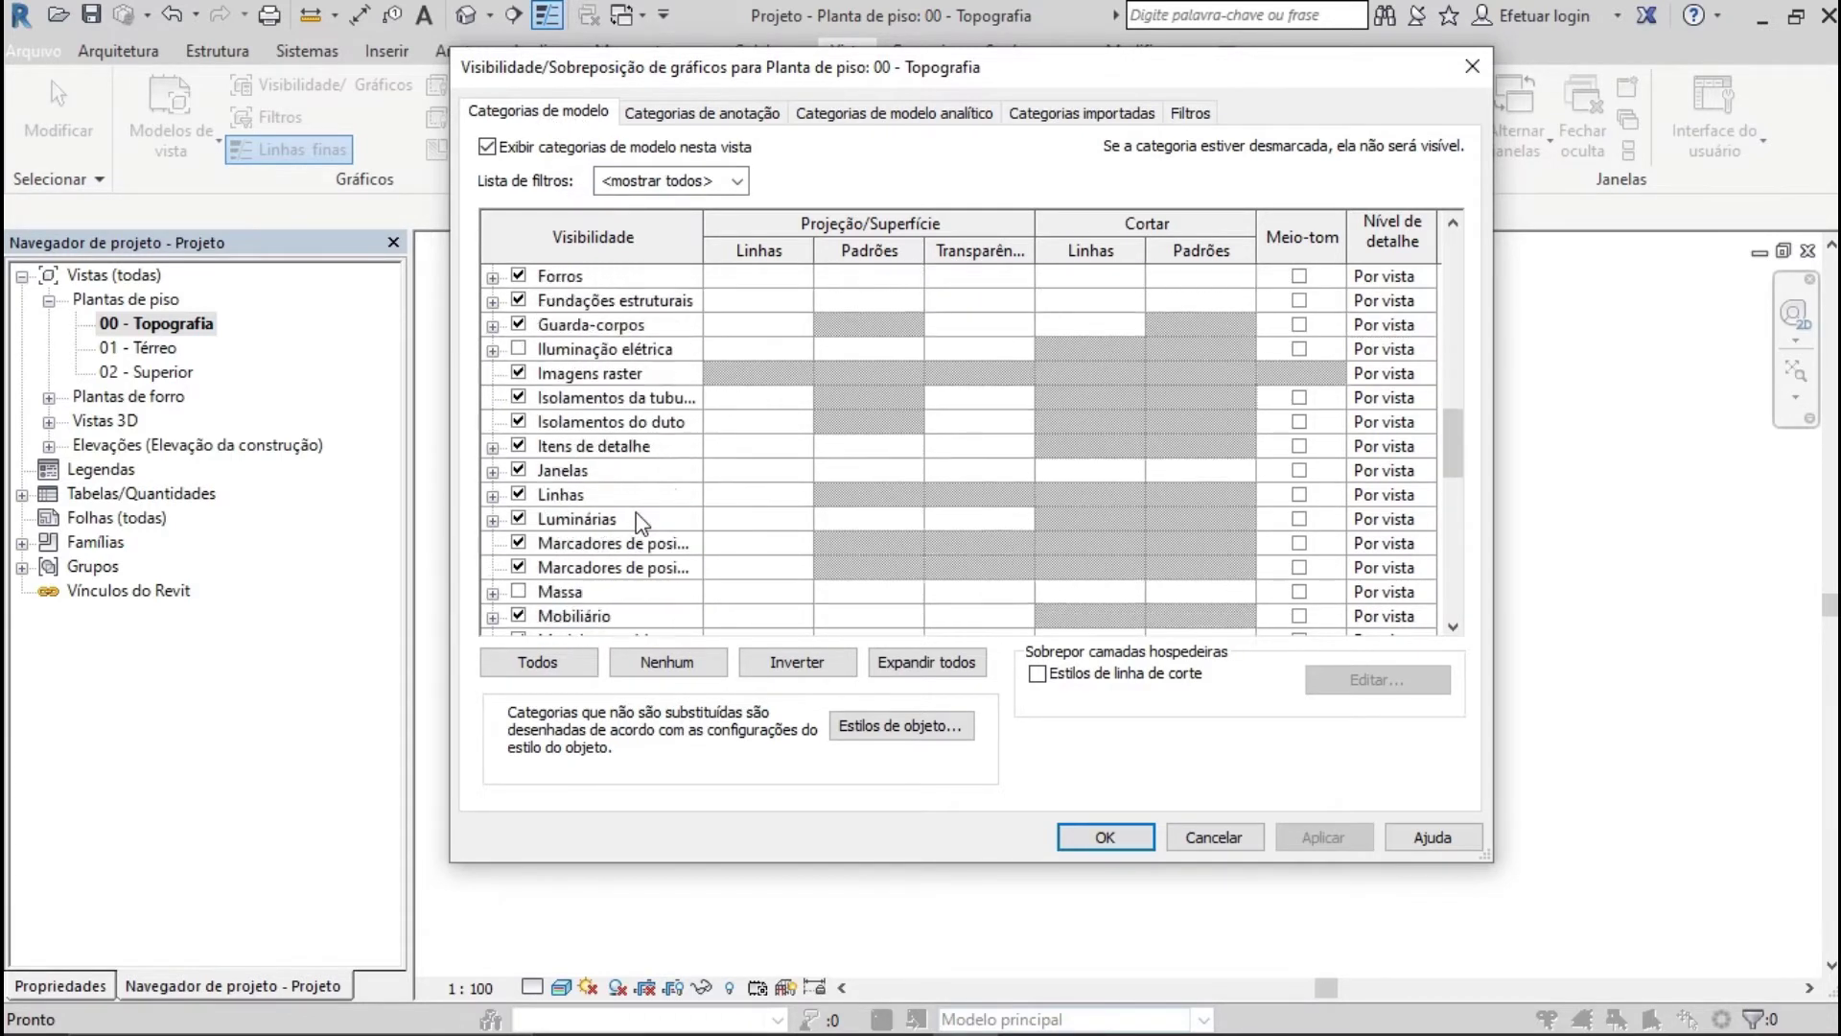
scroll(638, 522, down, 2)
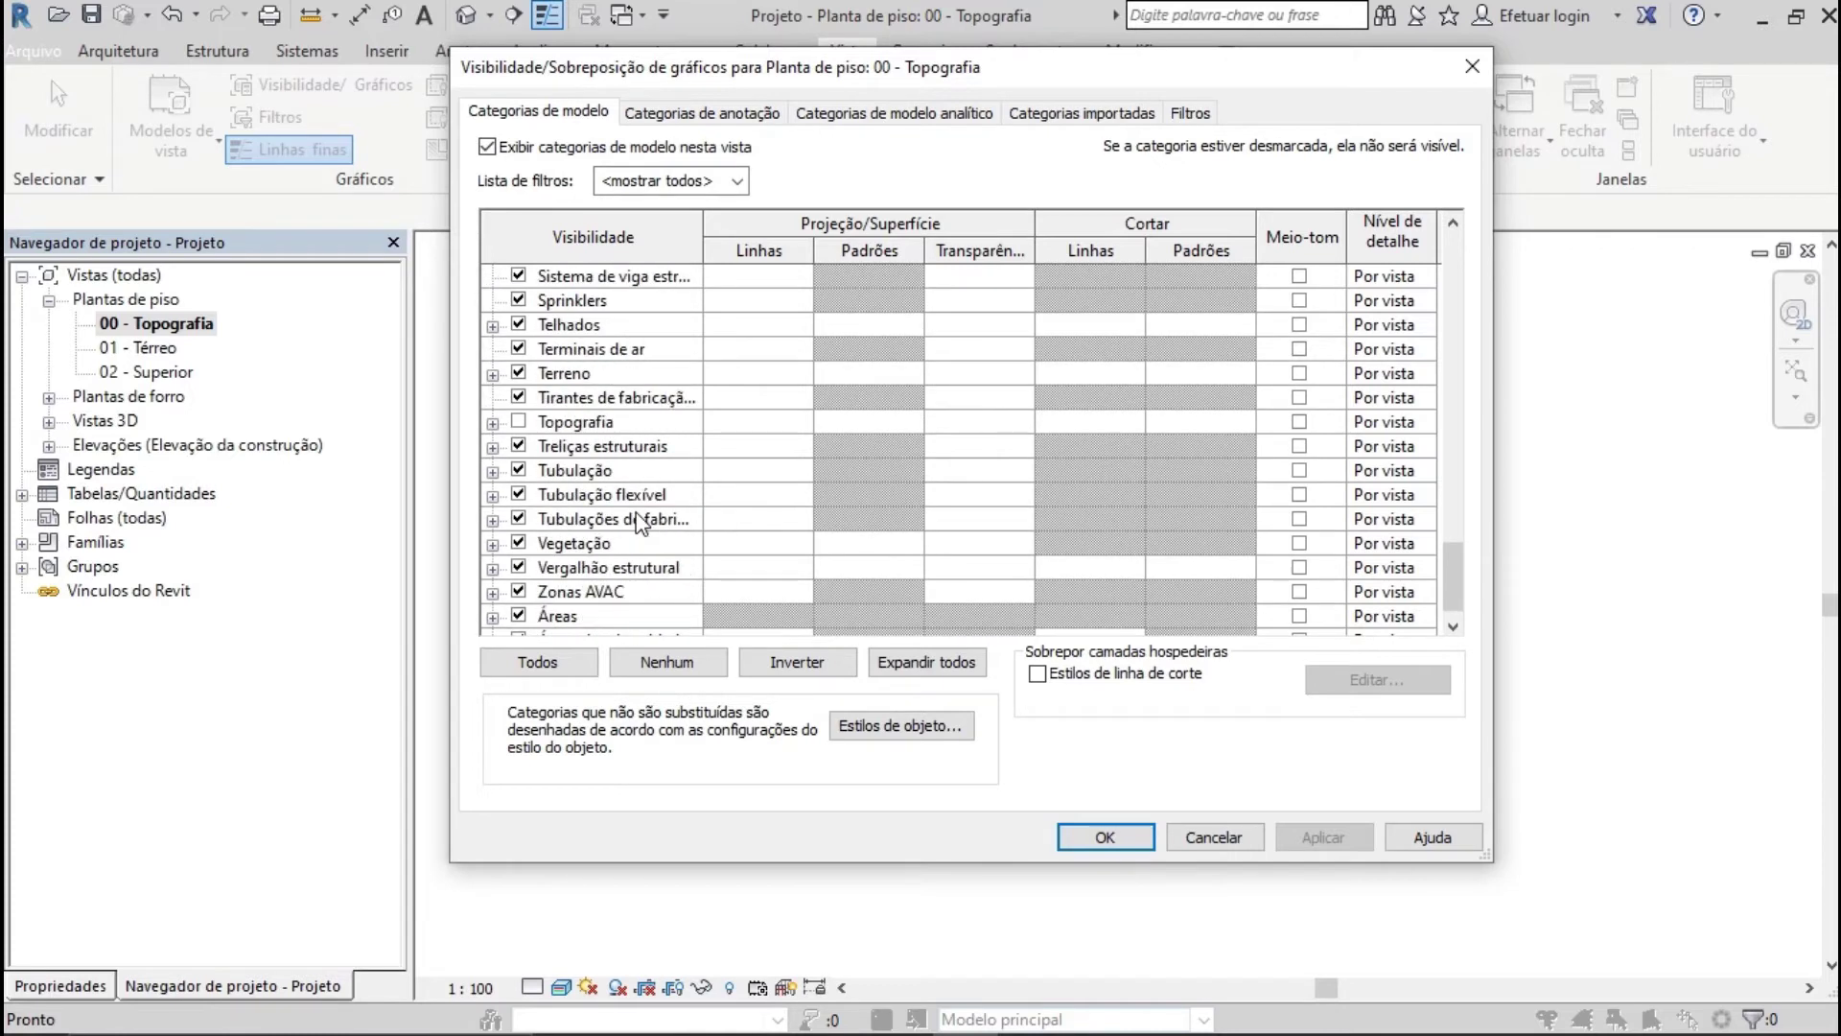
click(518, 423)
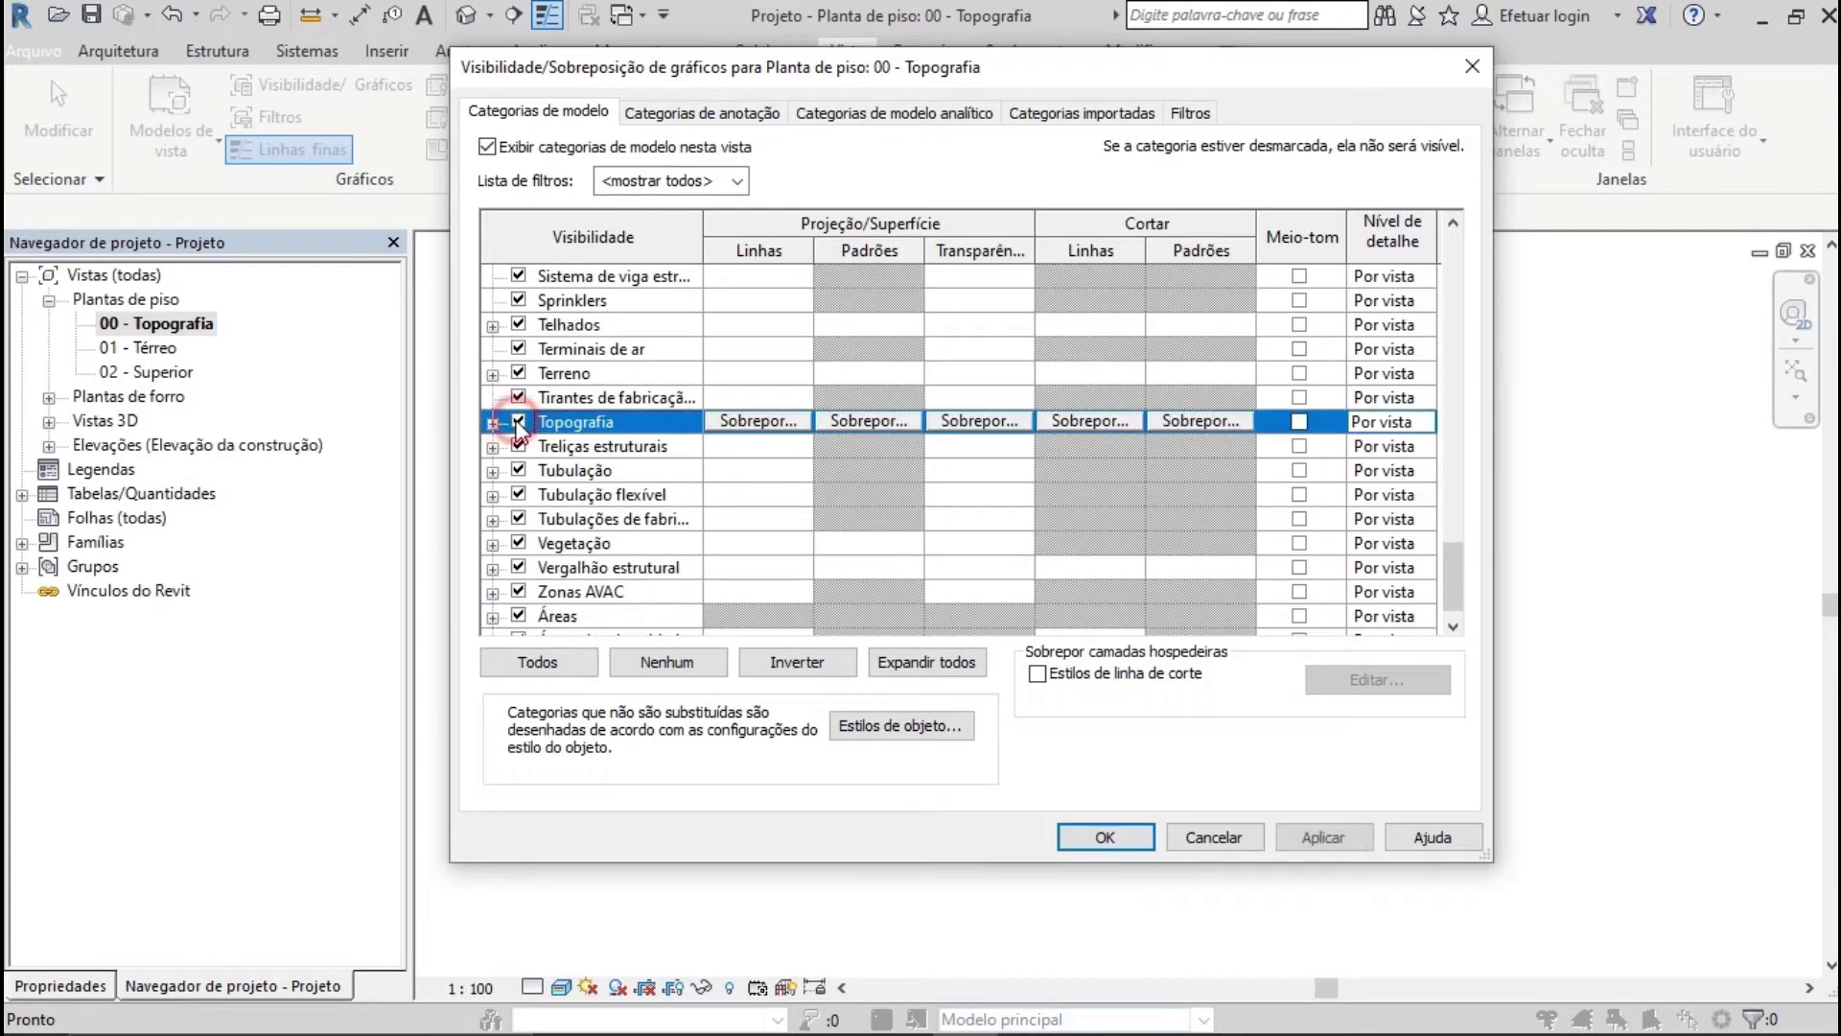
click(1103, 840)
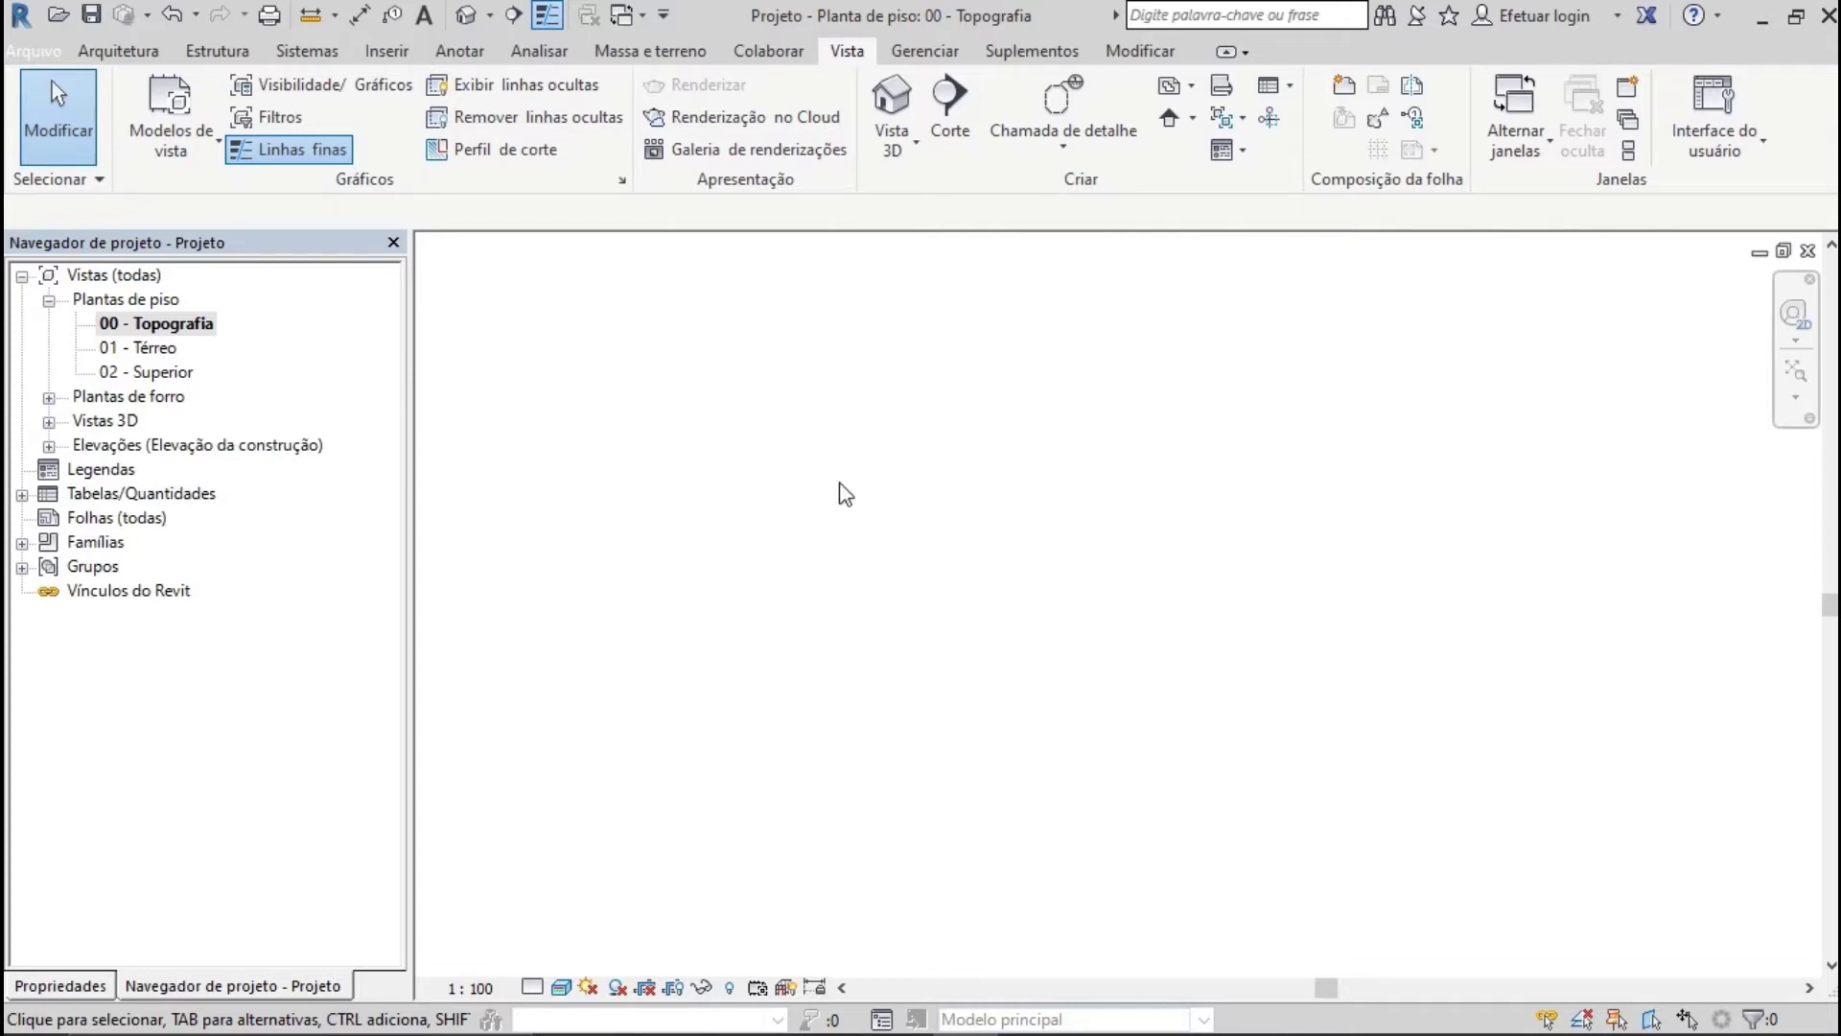
Start a new toposurface and place a closed ring of 12 points at absolute elevation 0
click(686, 54)
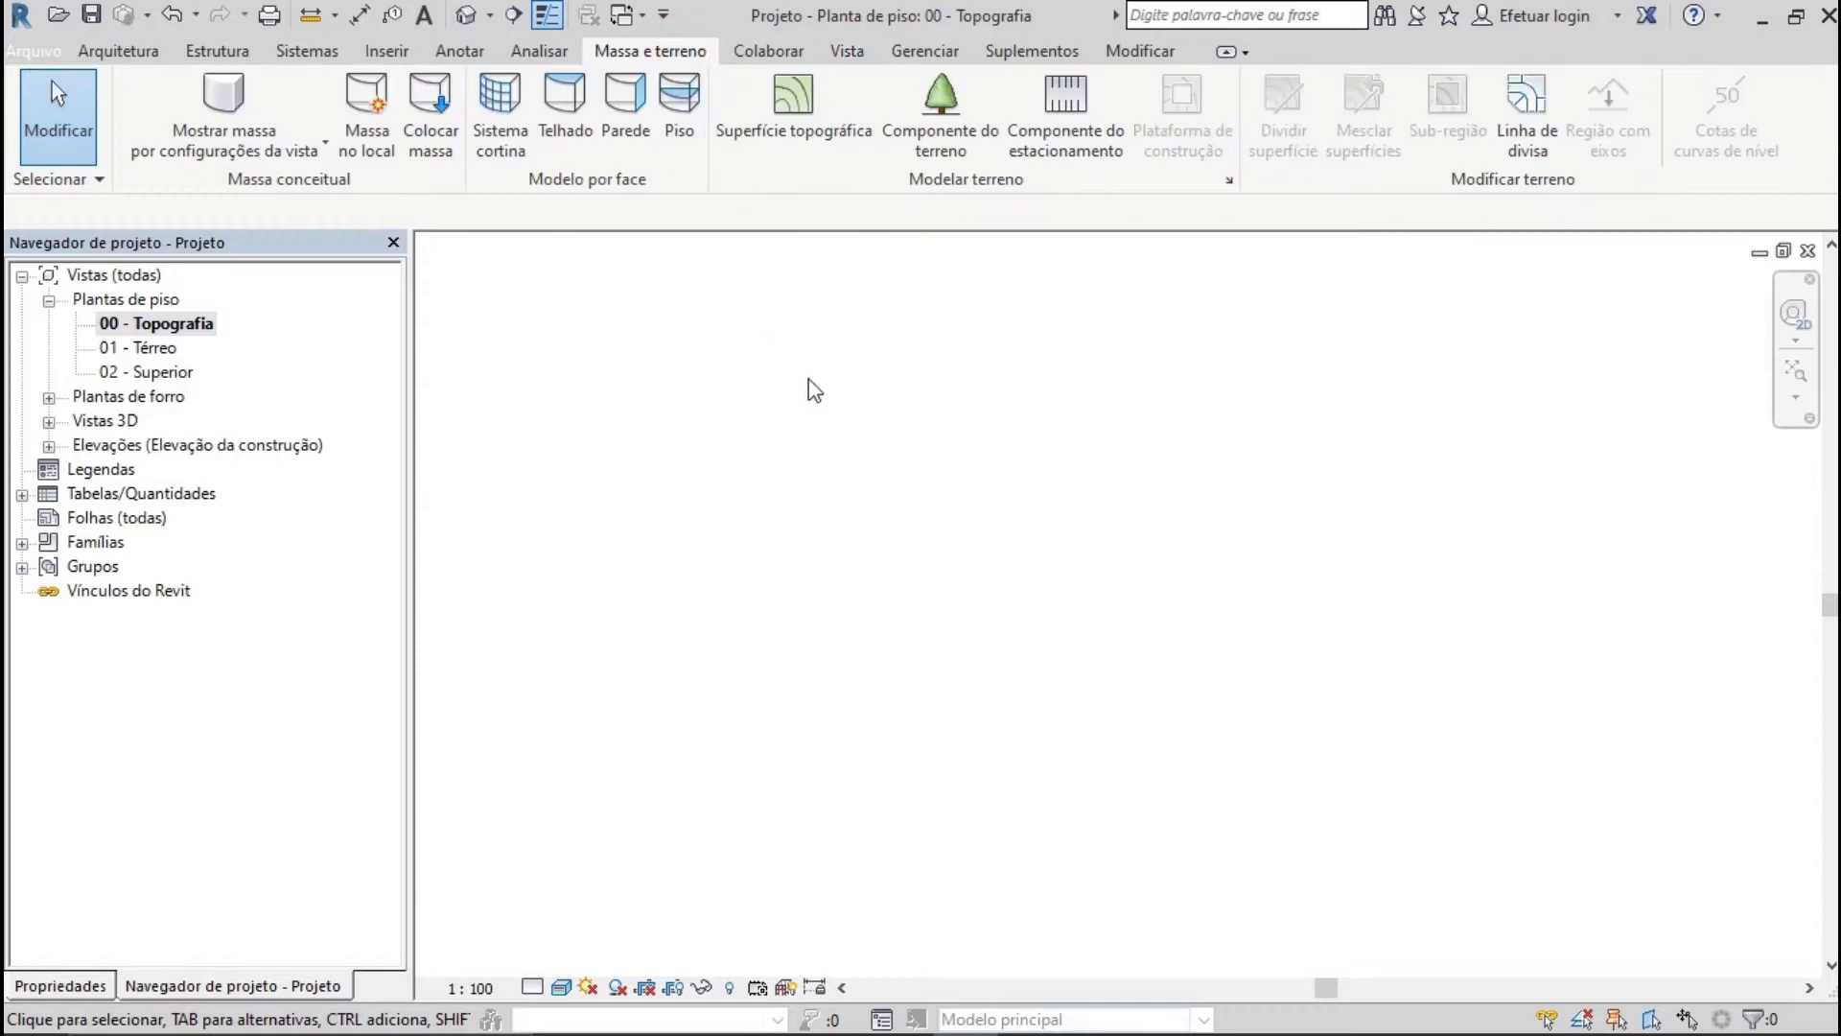
click(817, 120)
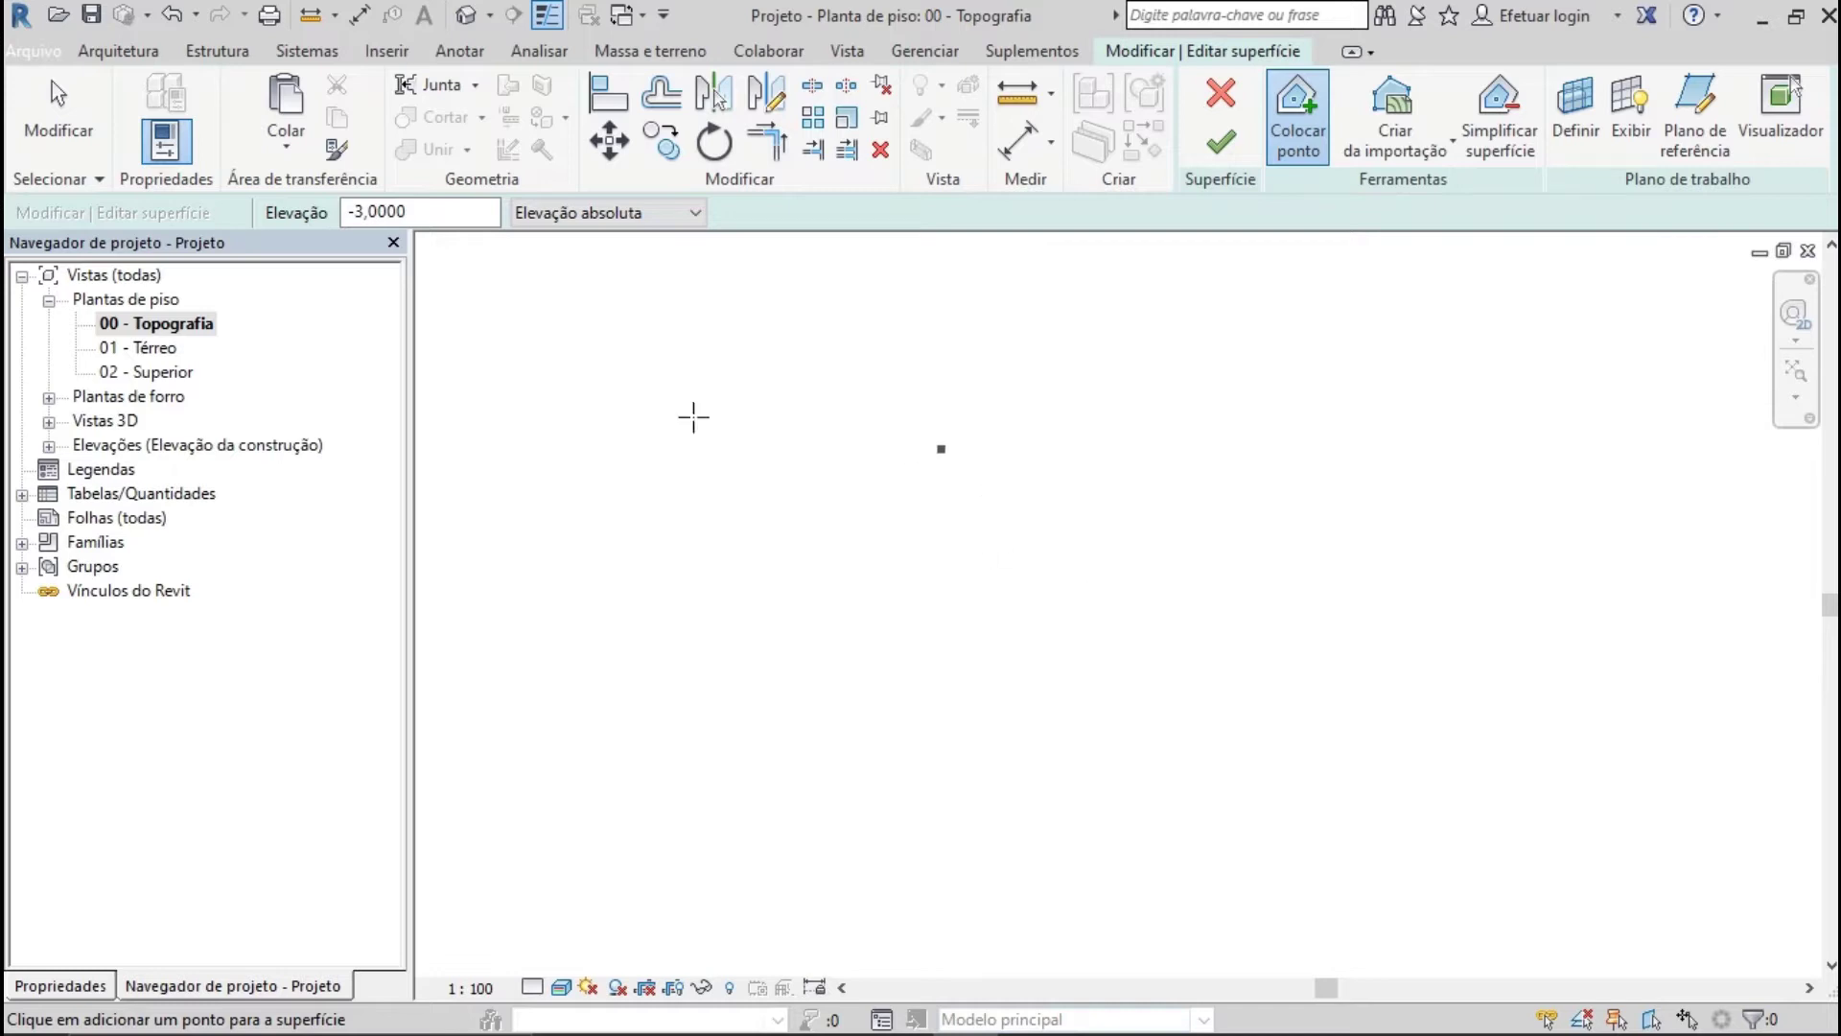
double_click(438, 211)
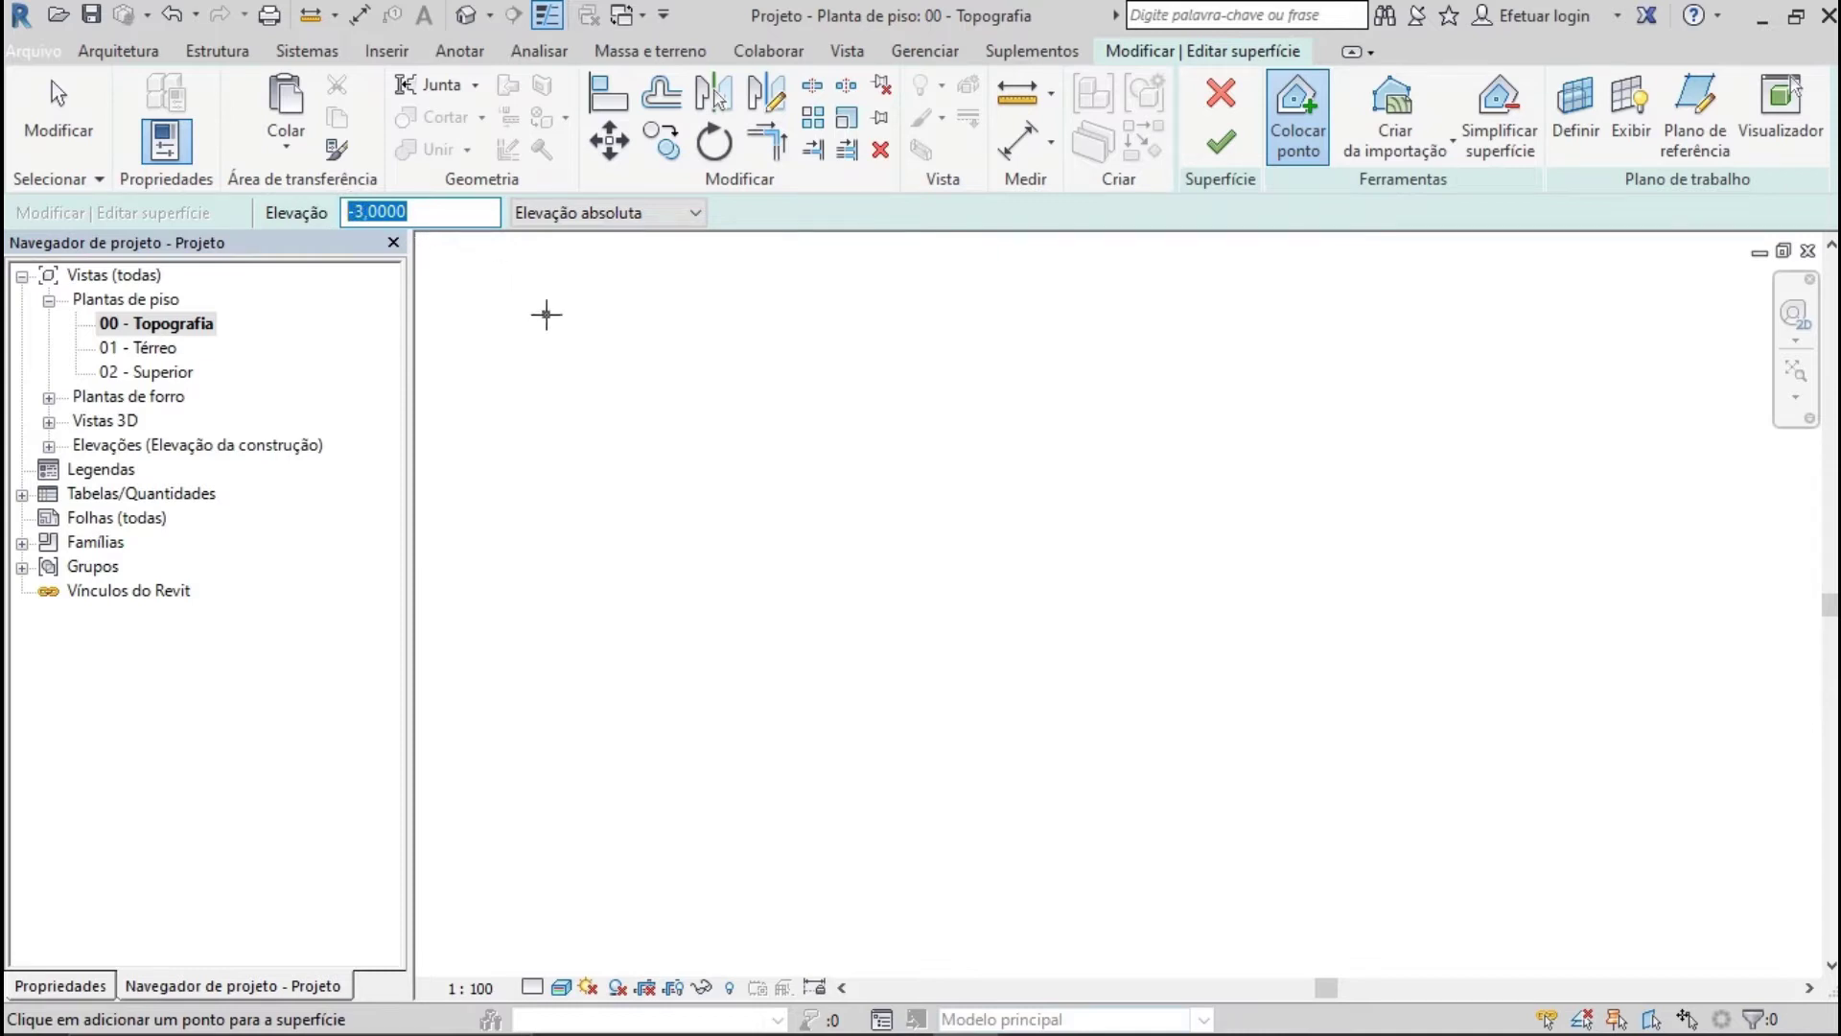
text(0)
key(Return)
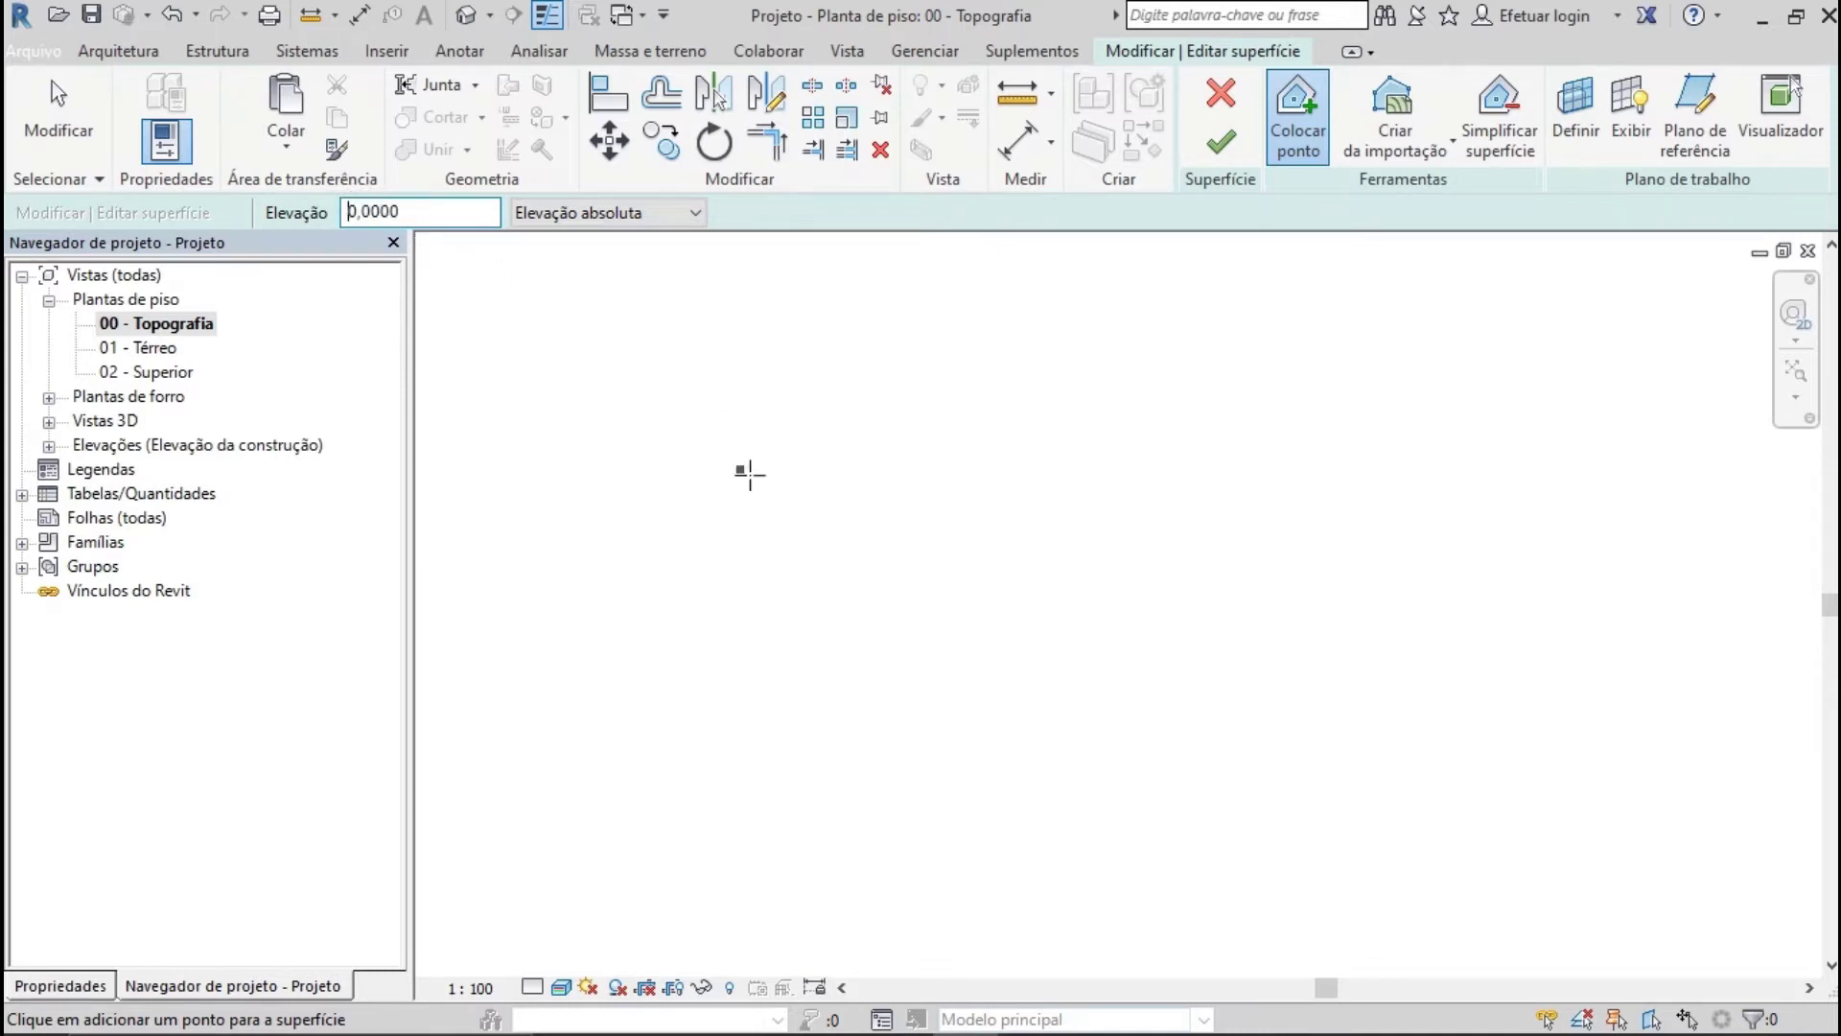
click(1131, 532)
click(1083, 538)
click(1060, 573)
click(1055, 612)
click(1063, 646)
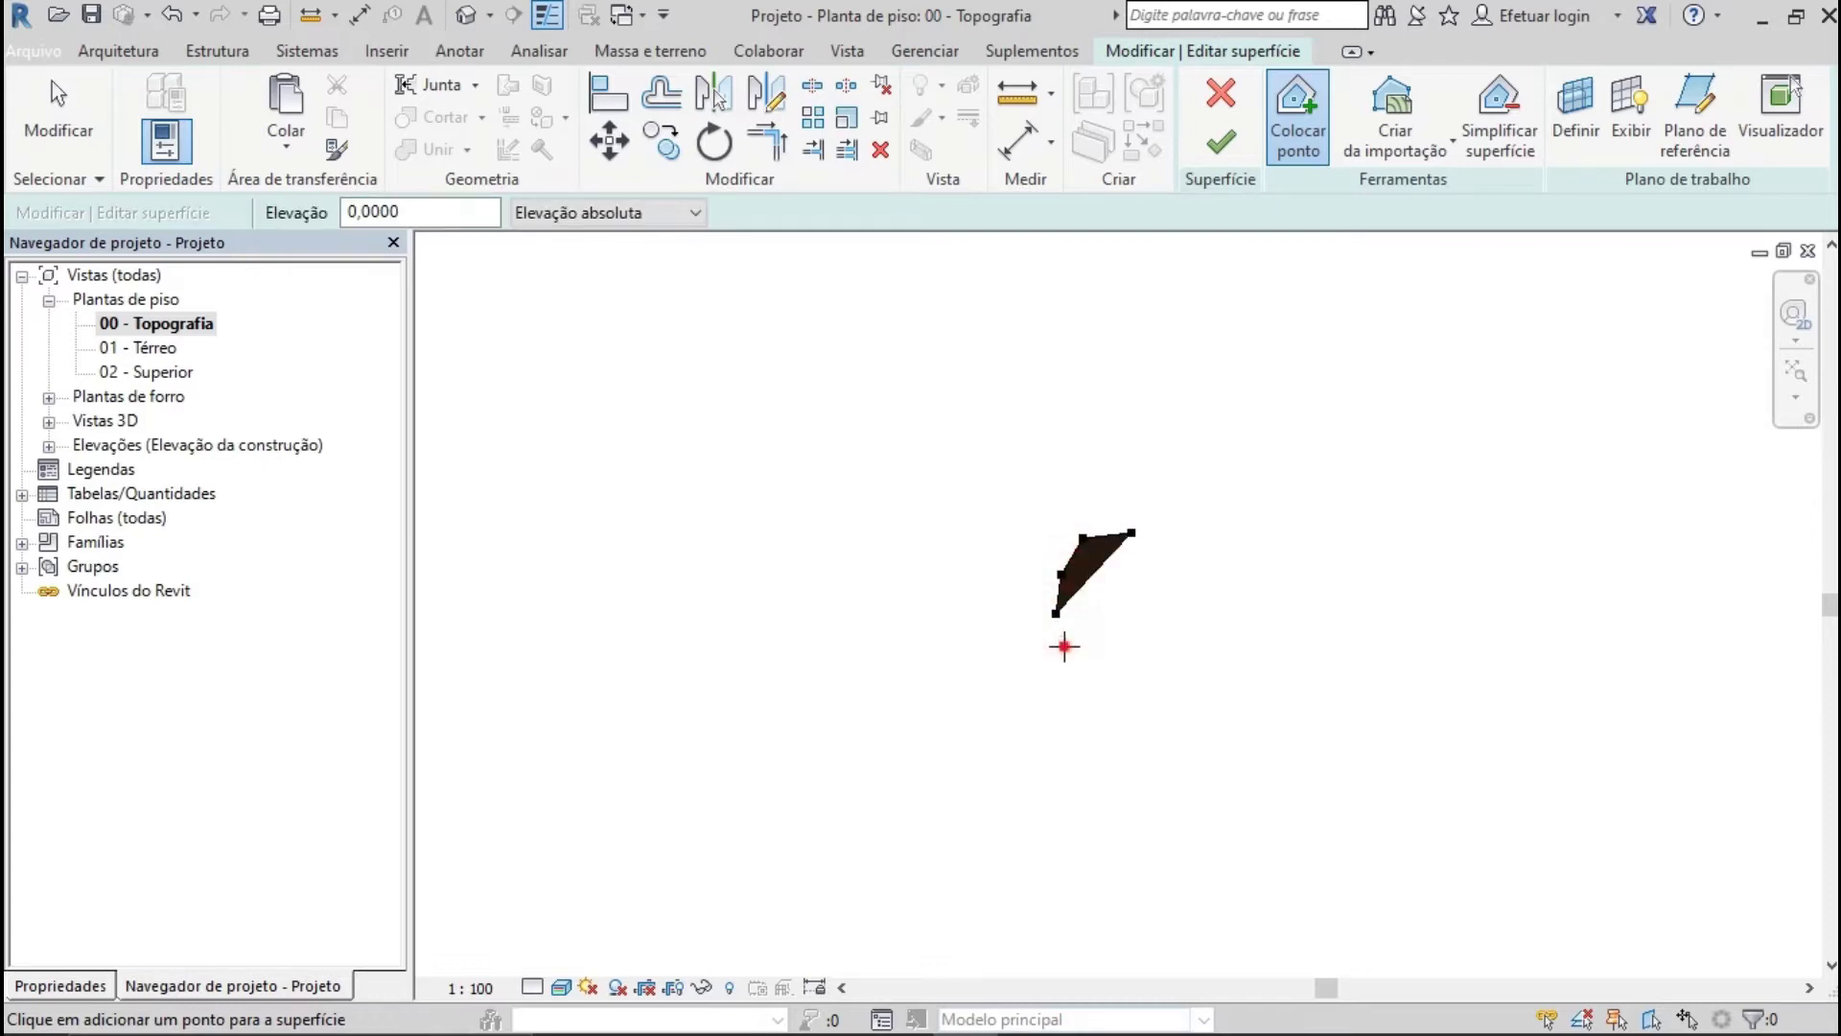
click(1102, 688)
click(1153, 689)
click(1190, 674)
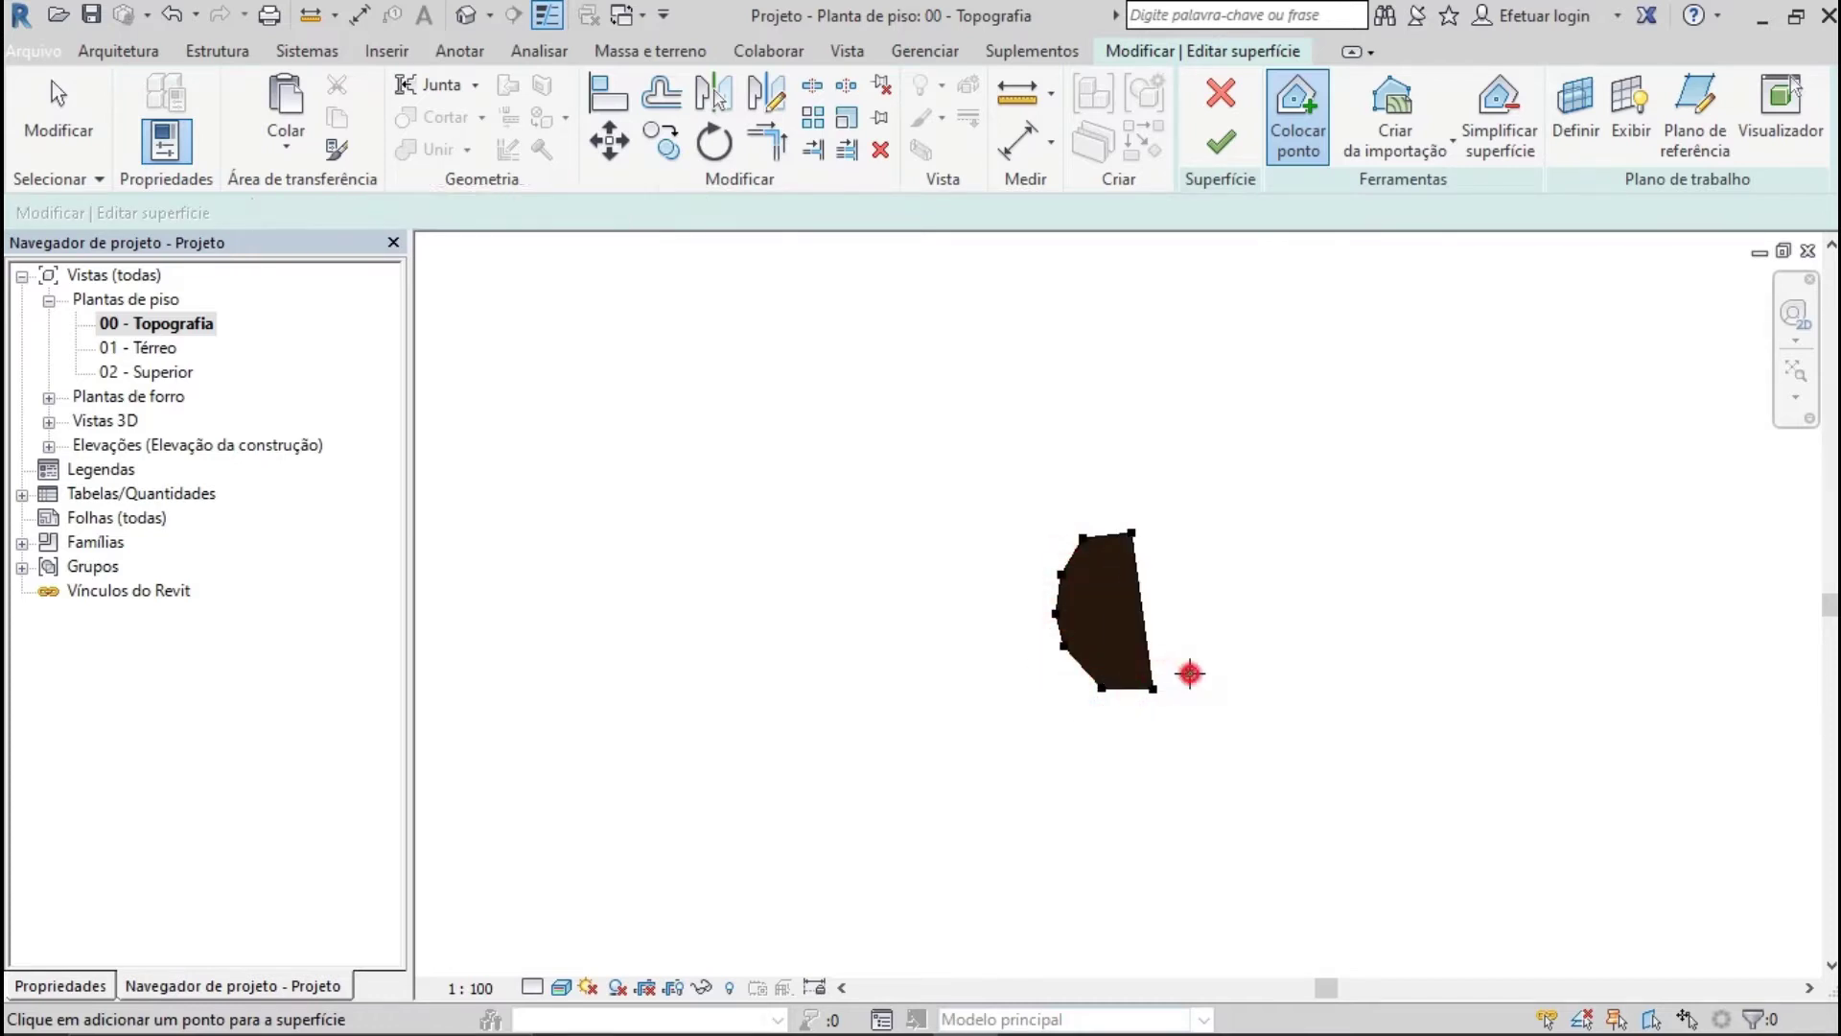
click(1231, 632)
click(1235, 591)
click(1206, 549)
click(1187, 529)
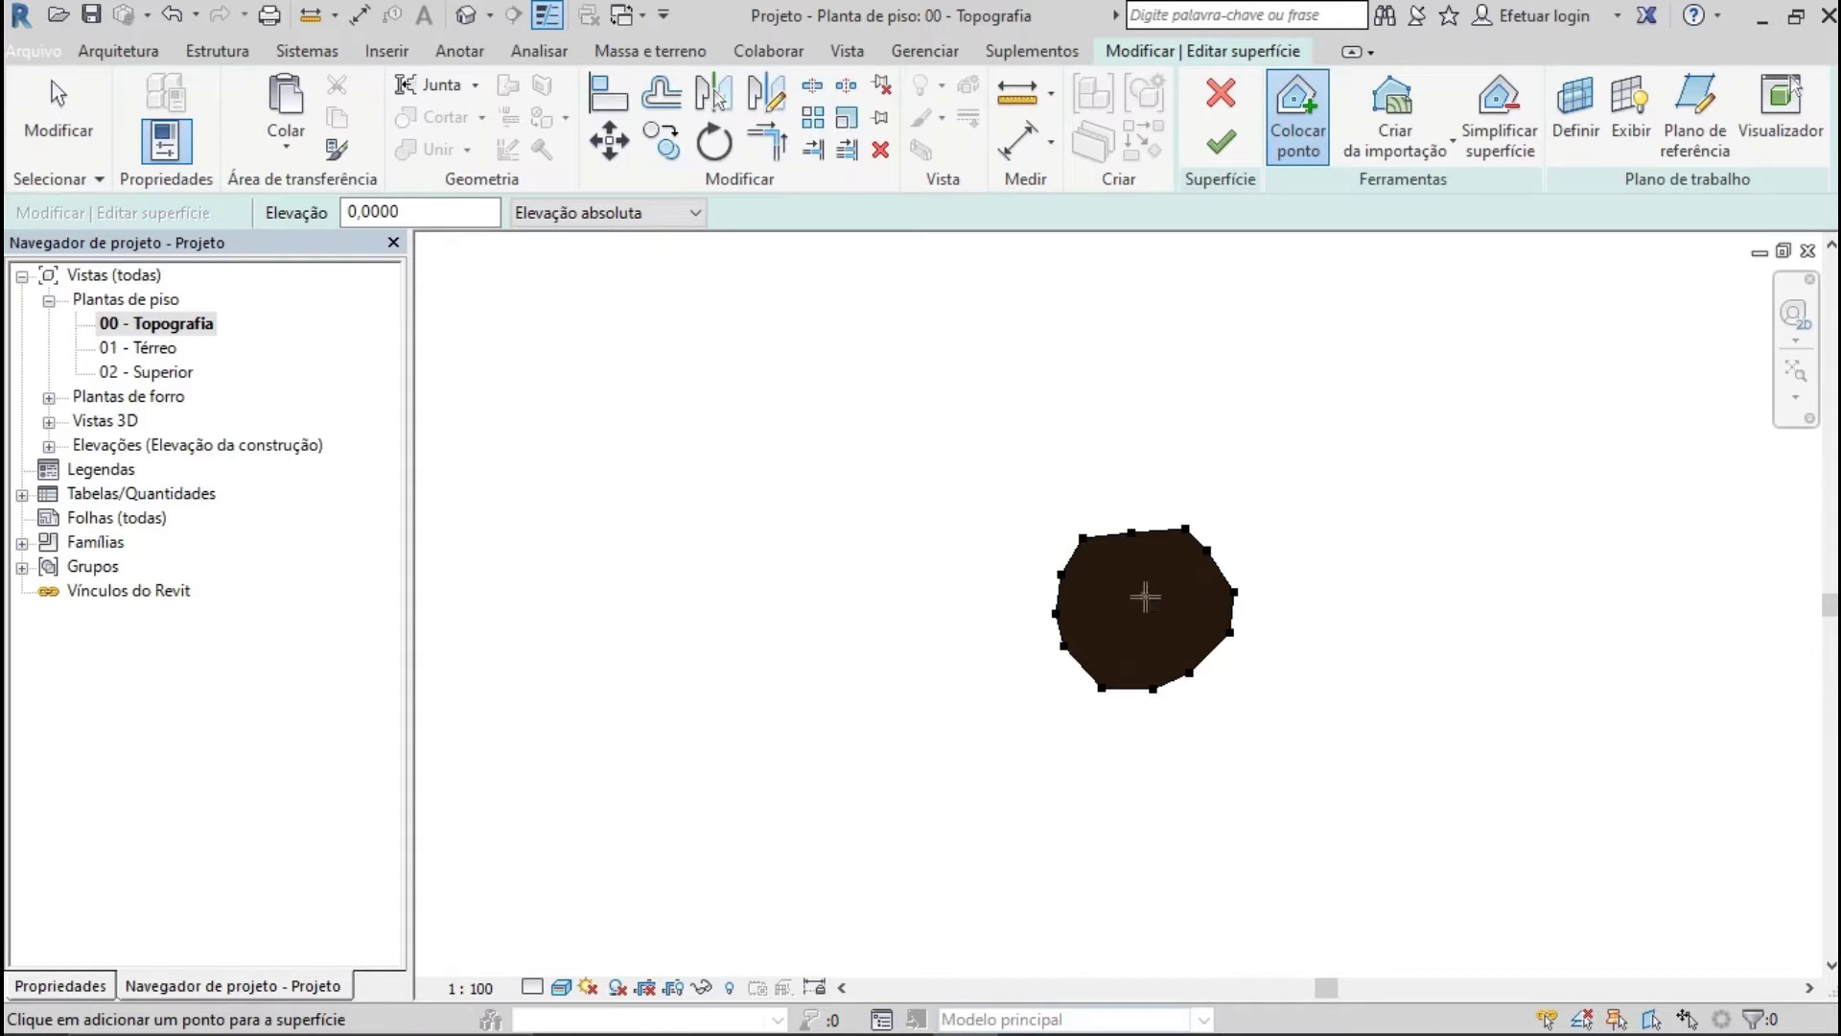
Surround the first ring of surface points with a larger ring of 13 points at absolute elevation 1
click(428, 211)
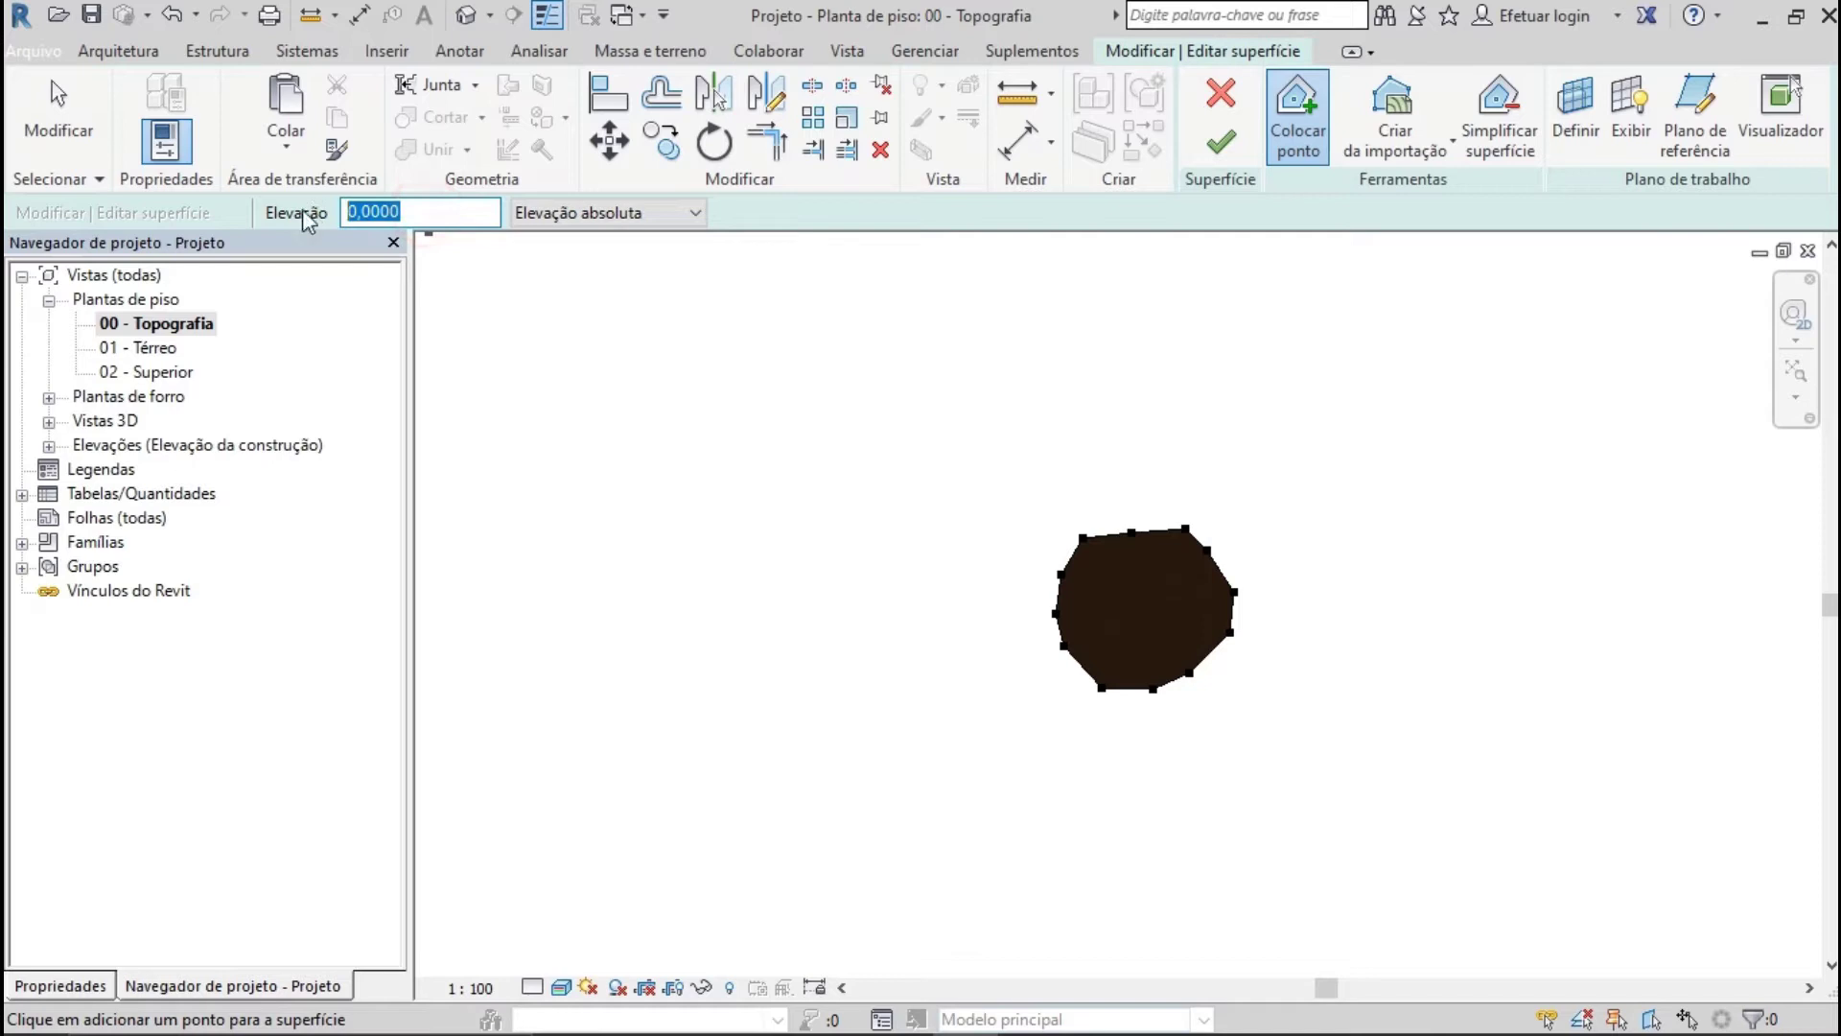
text(1)
key(Return)
click(1085, 497)
click(1042, 528)
click(1018, 601)
click(1013, 648)
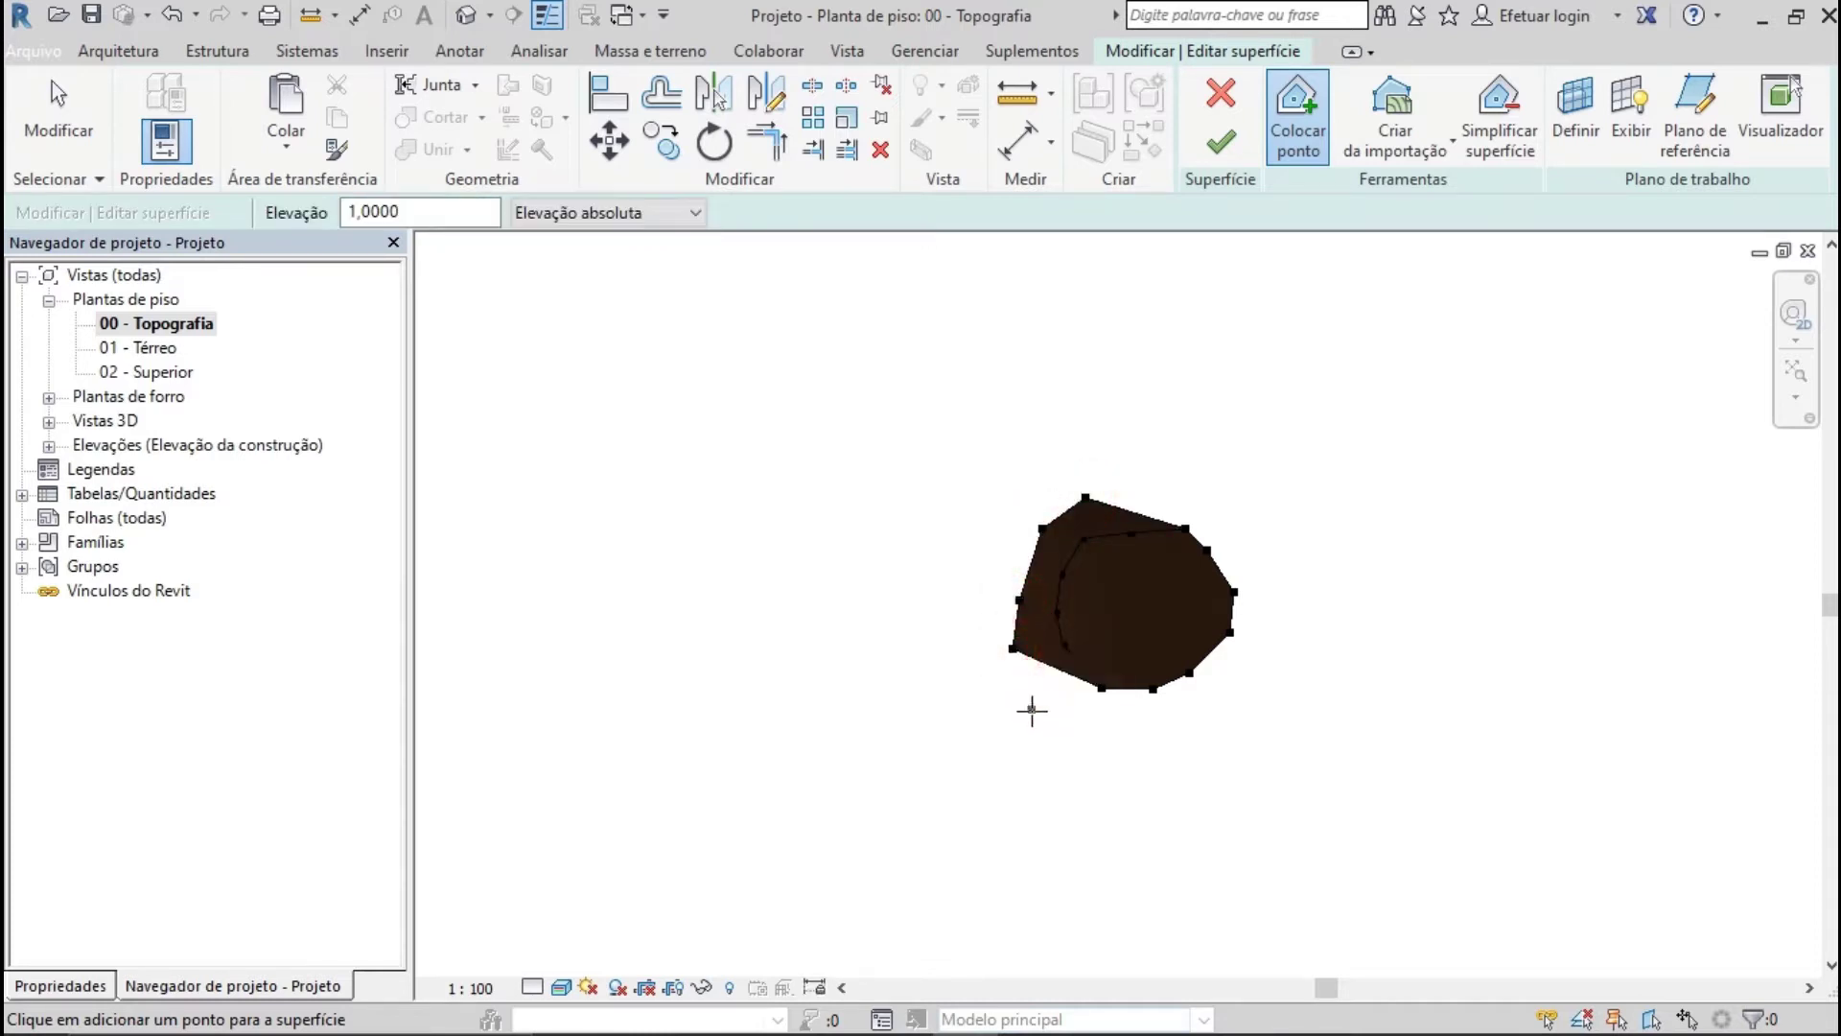
click(1031, 711)
click(1081, 742)
click(1156, 761)
click(1244, 738)
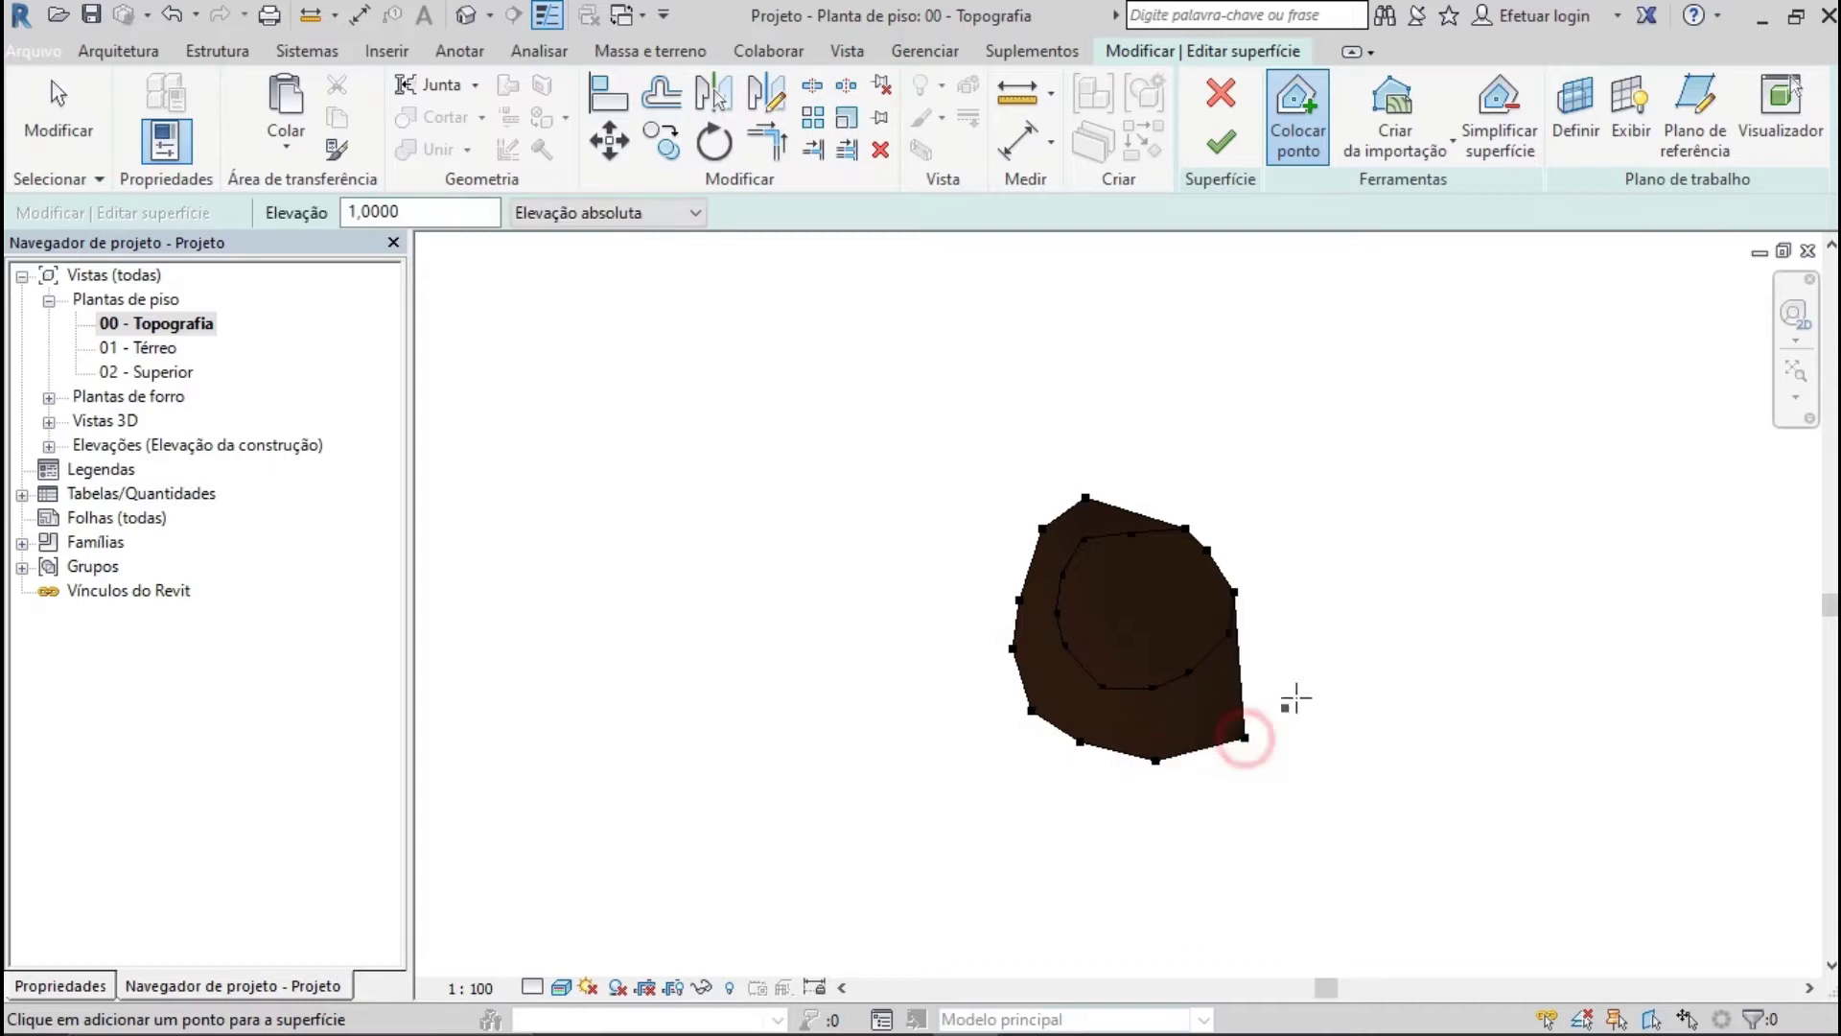
click(1298, 692)
click(1314, 643)
click(1291, 577)
click(1252, 527)
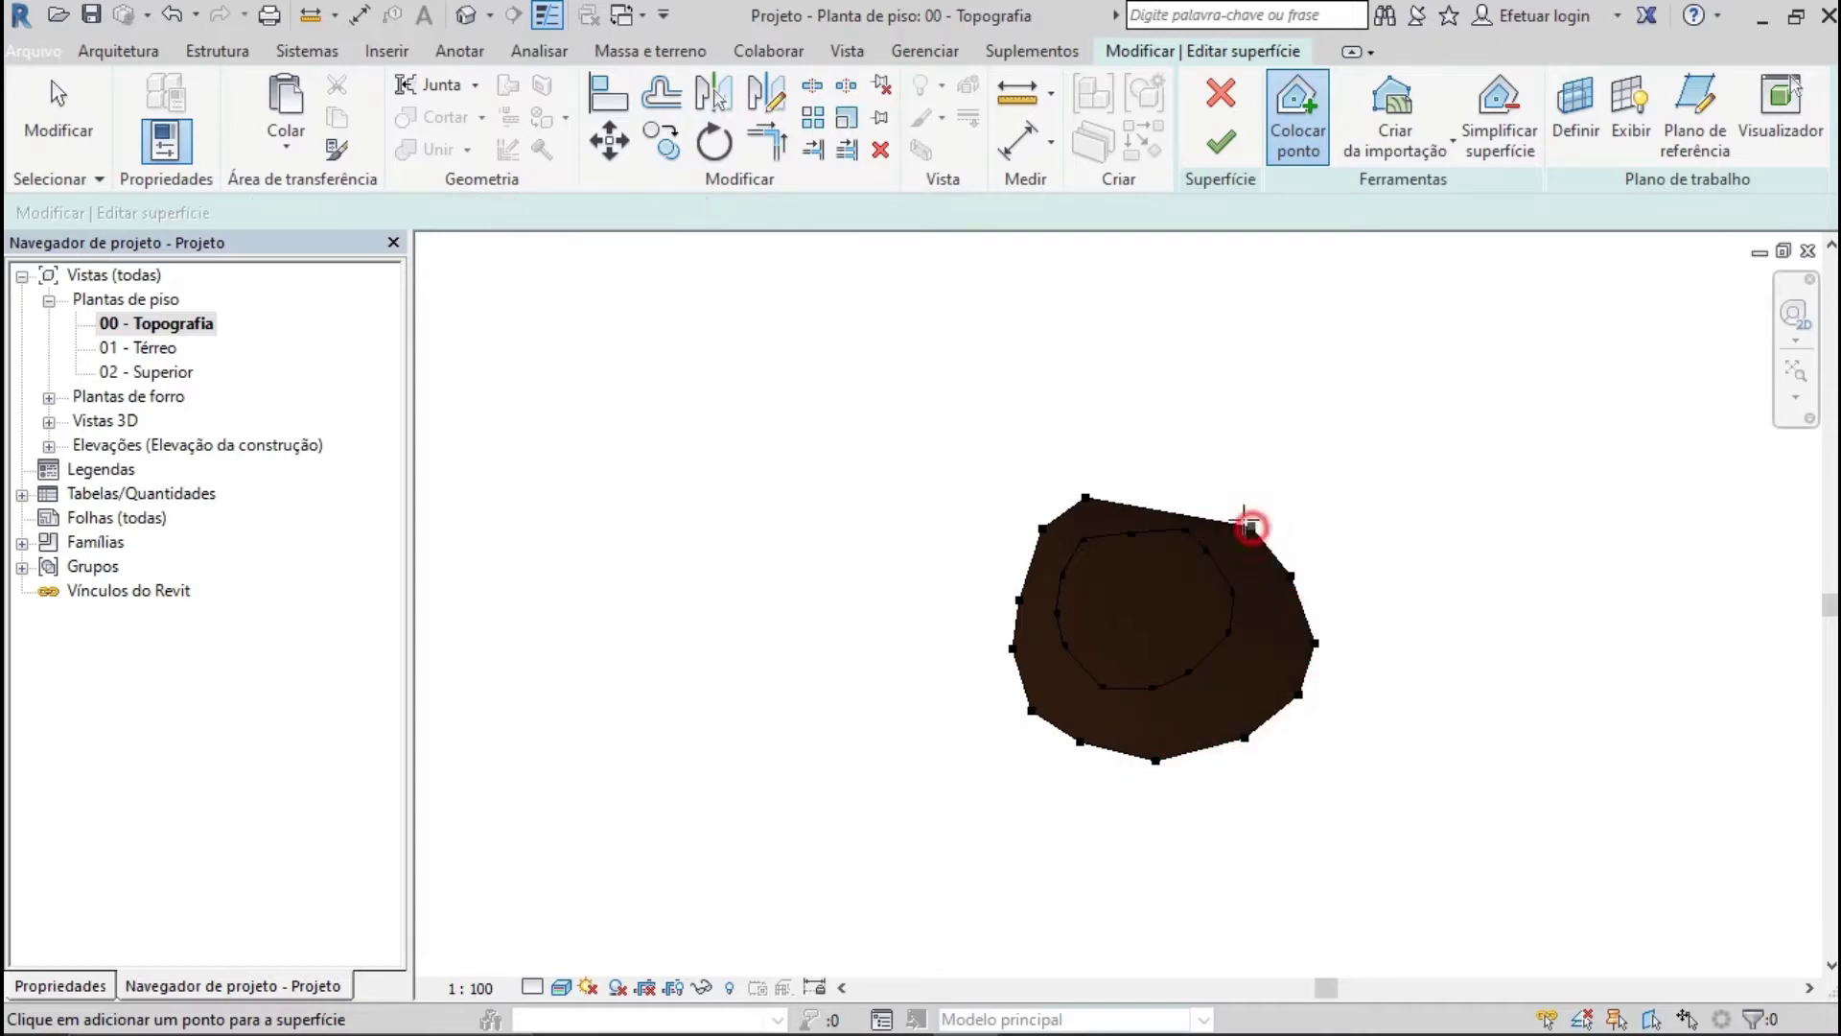
click(1204, 490)
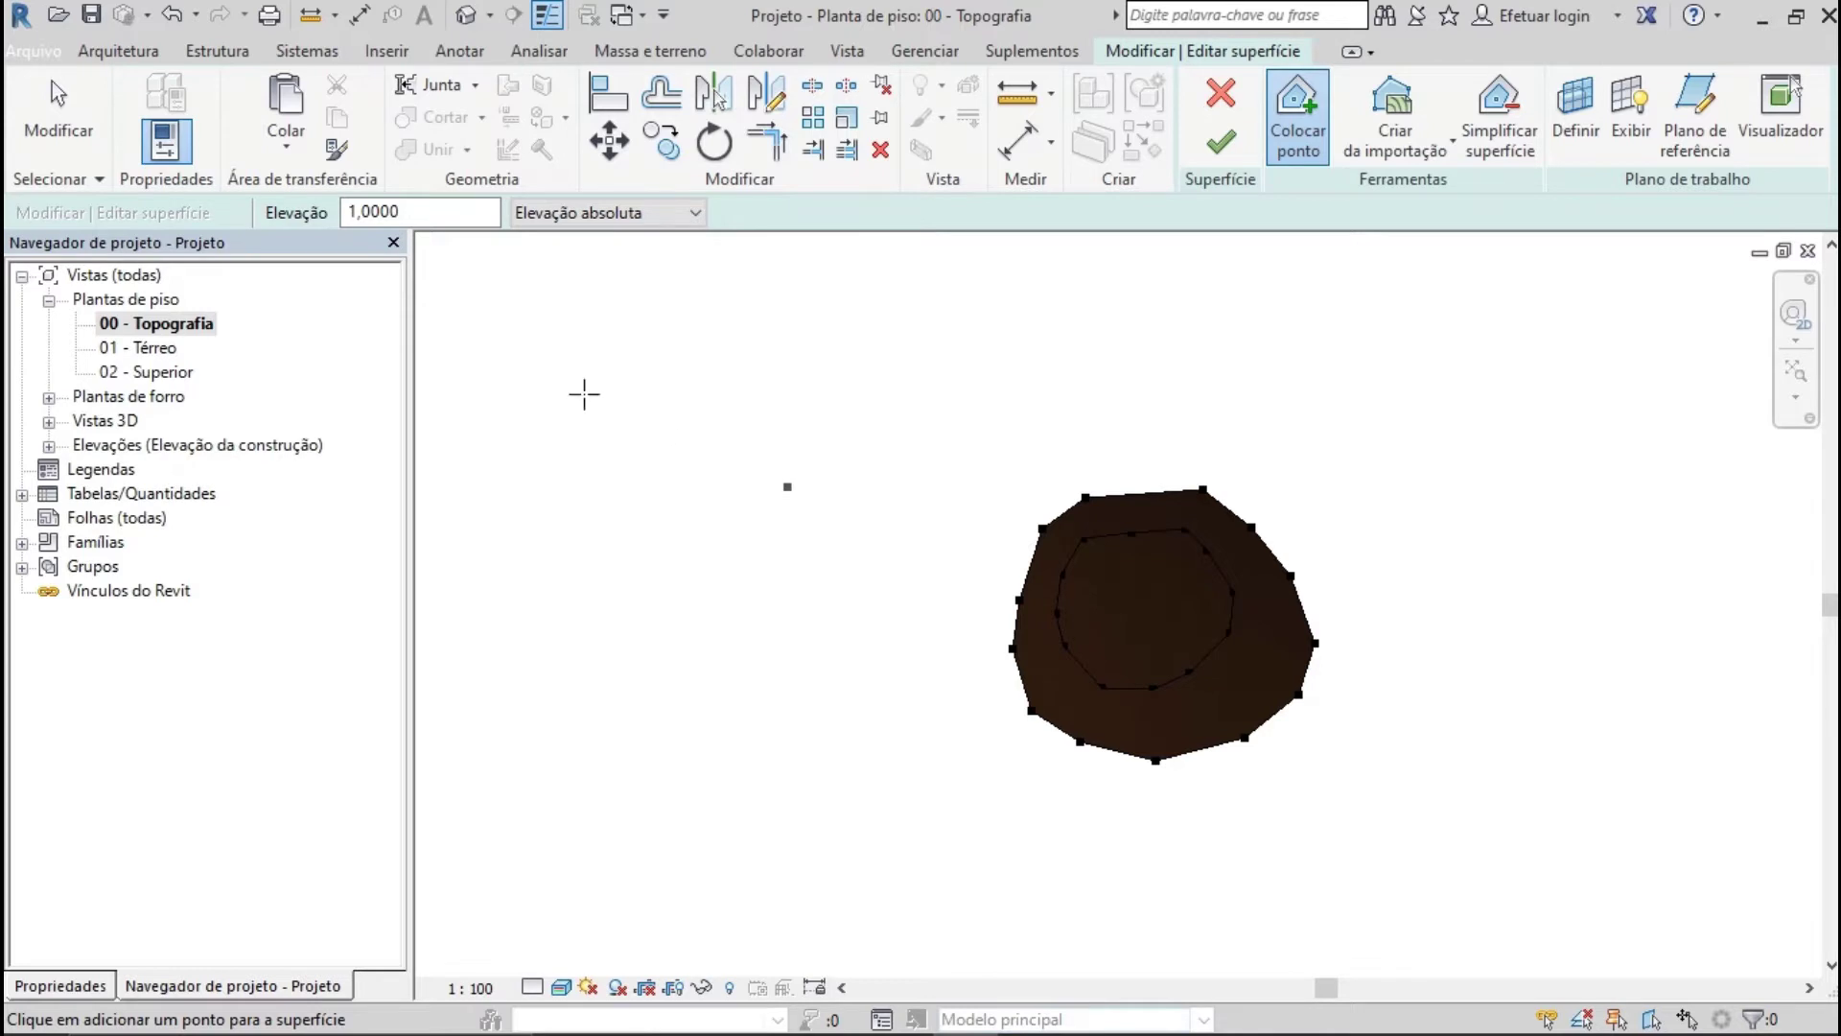
Add an outermost ring of 11 points at absolute elevation 2 around the terrain and finish the surface
double_click(343, 210)
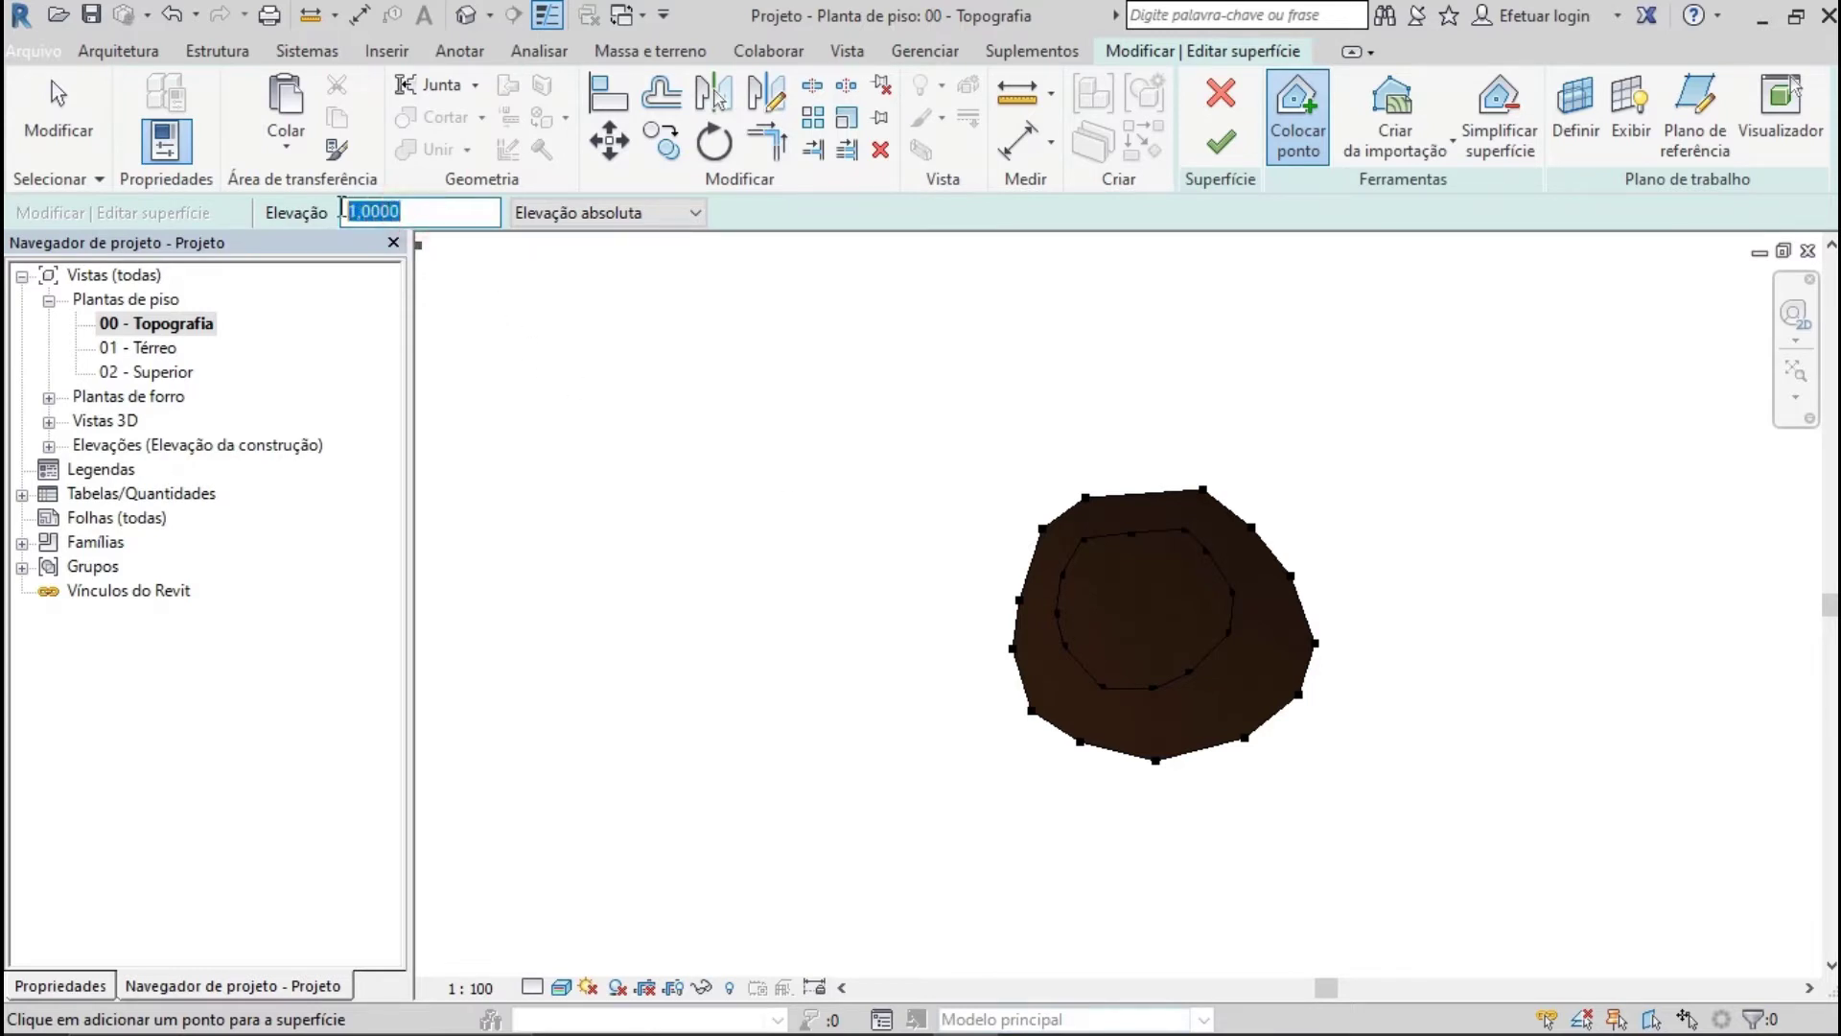
text(2,0000)
click(1122, 431)
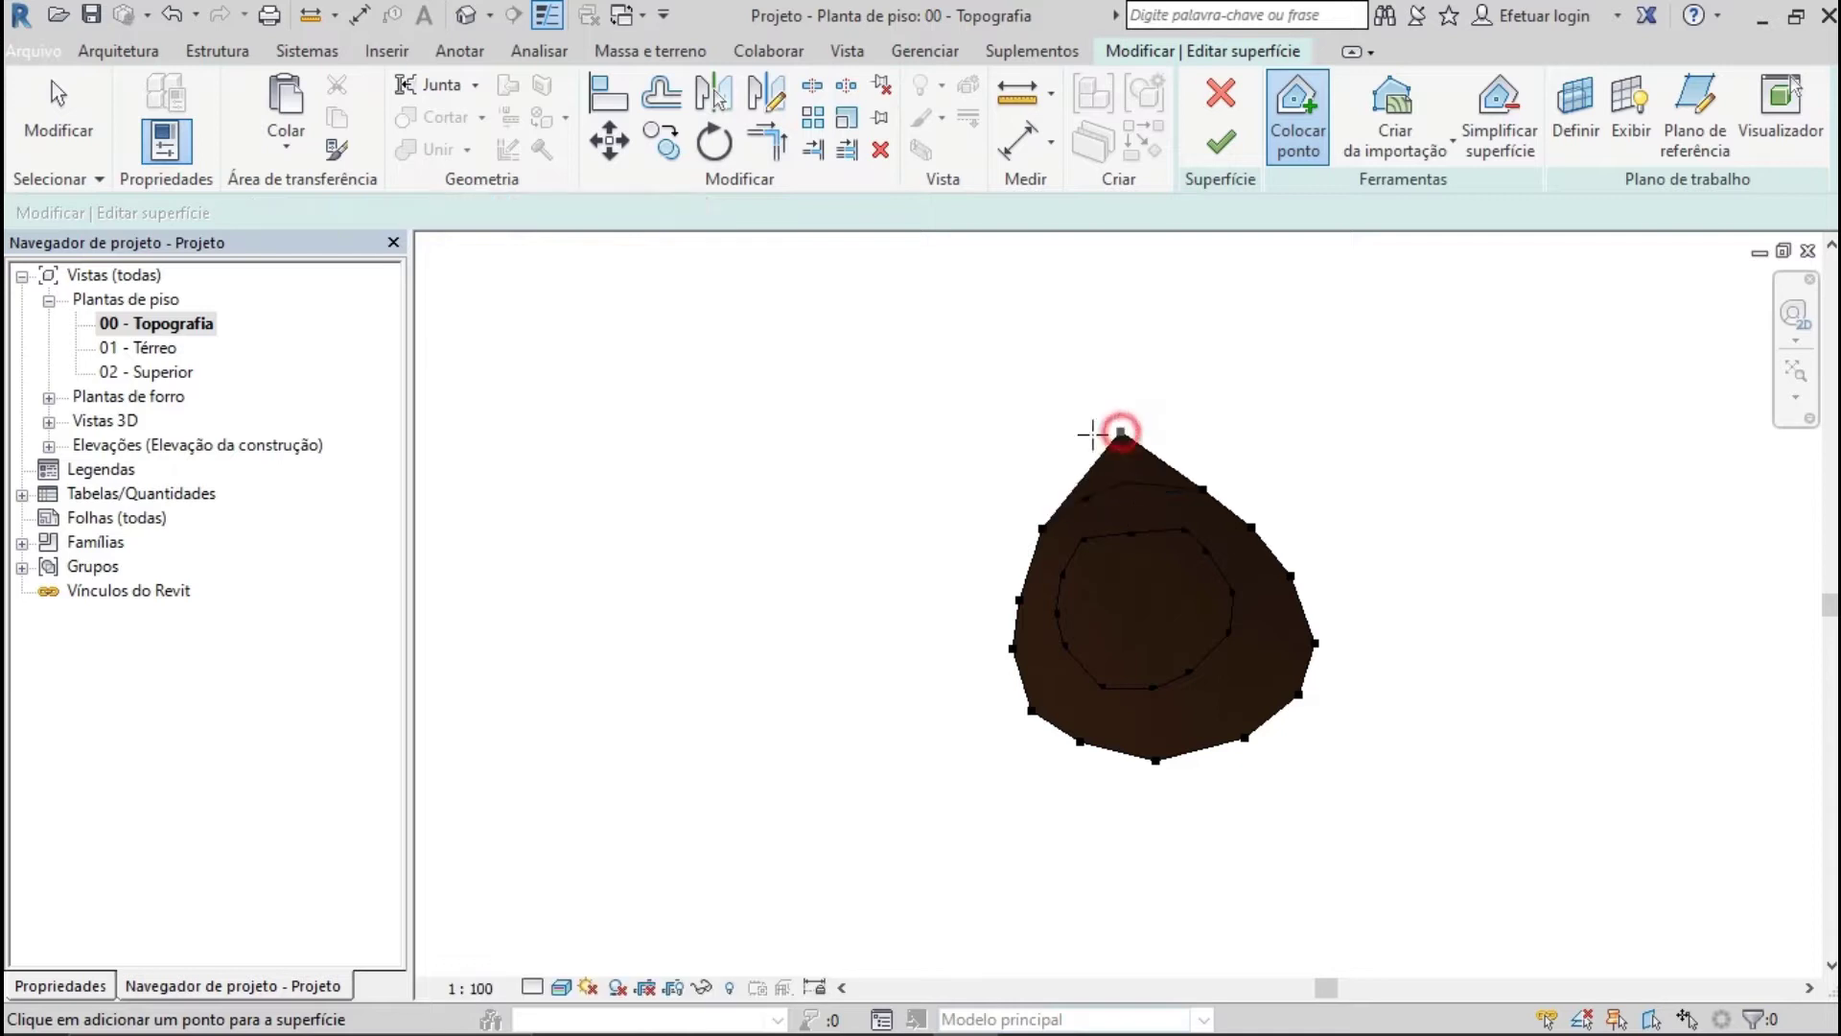
click(1019, 470)
click(976, 541)
click(972, 674)
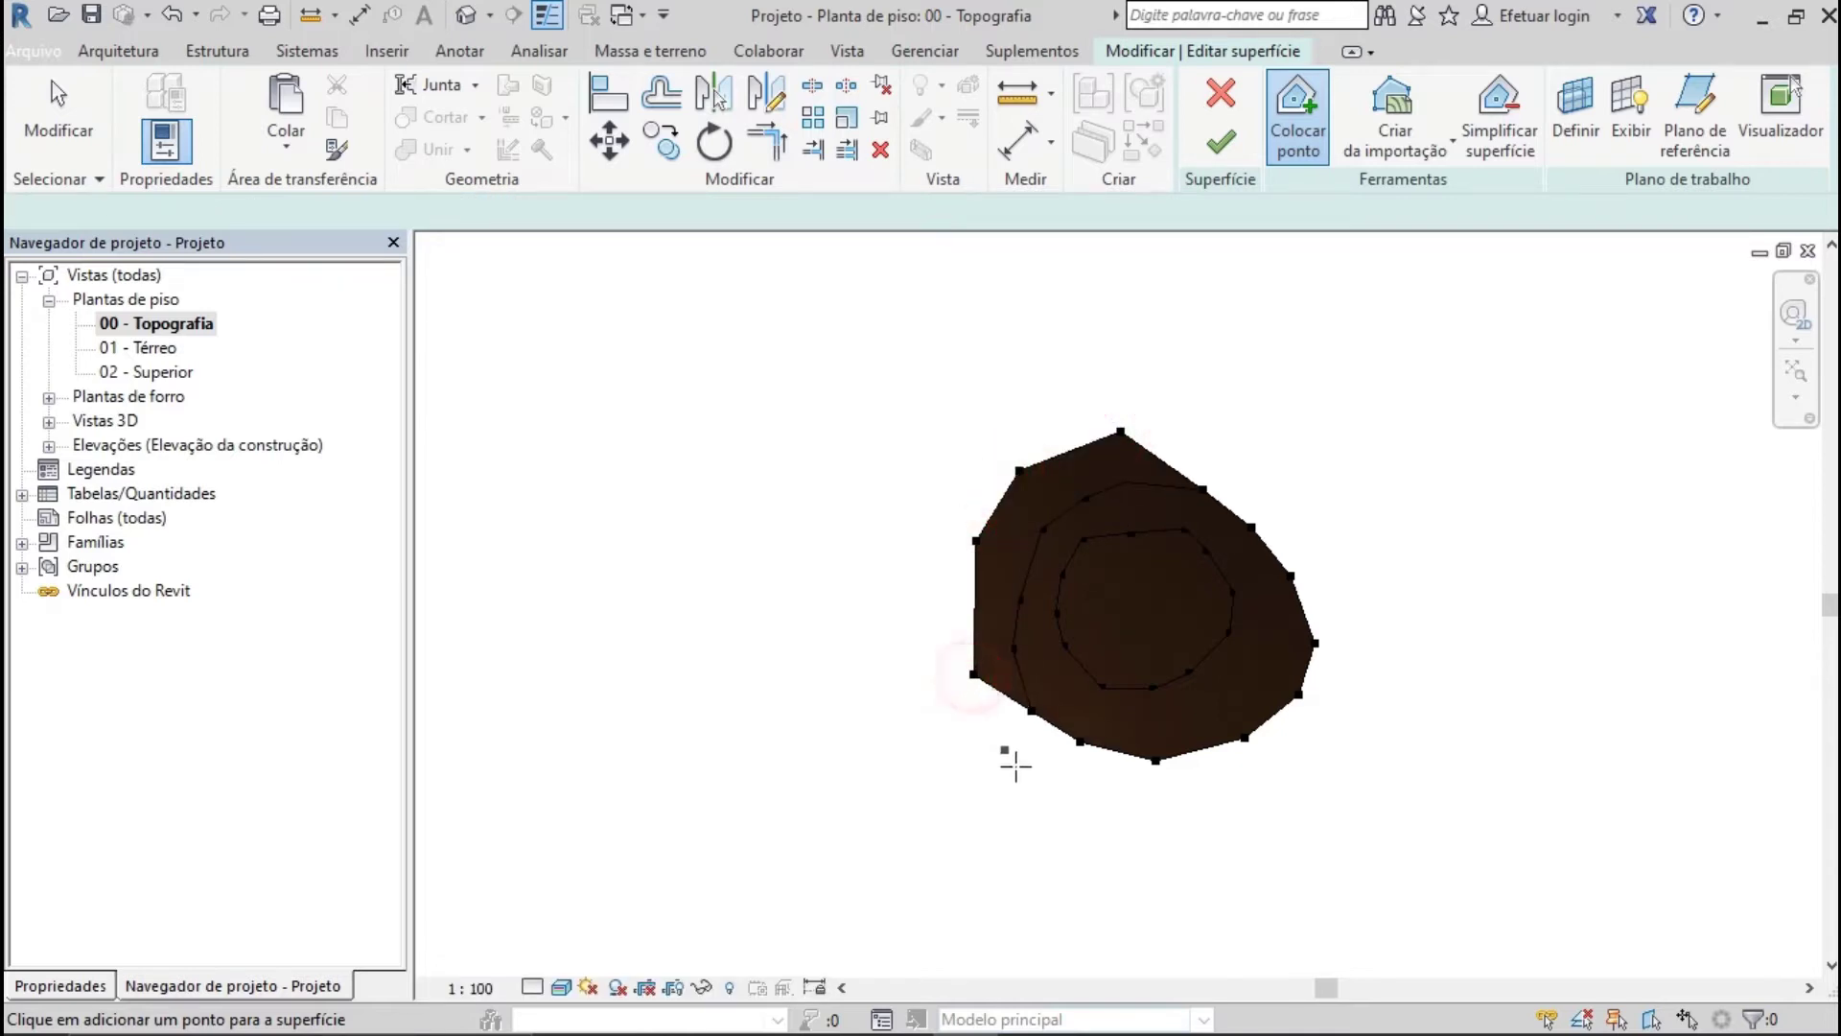
click(1020, 779)
click(1159, 815)
click(1315, 785)
click(1358, 695)
click(1380, 615)
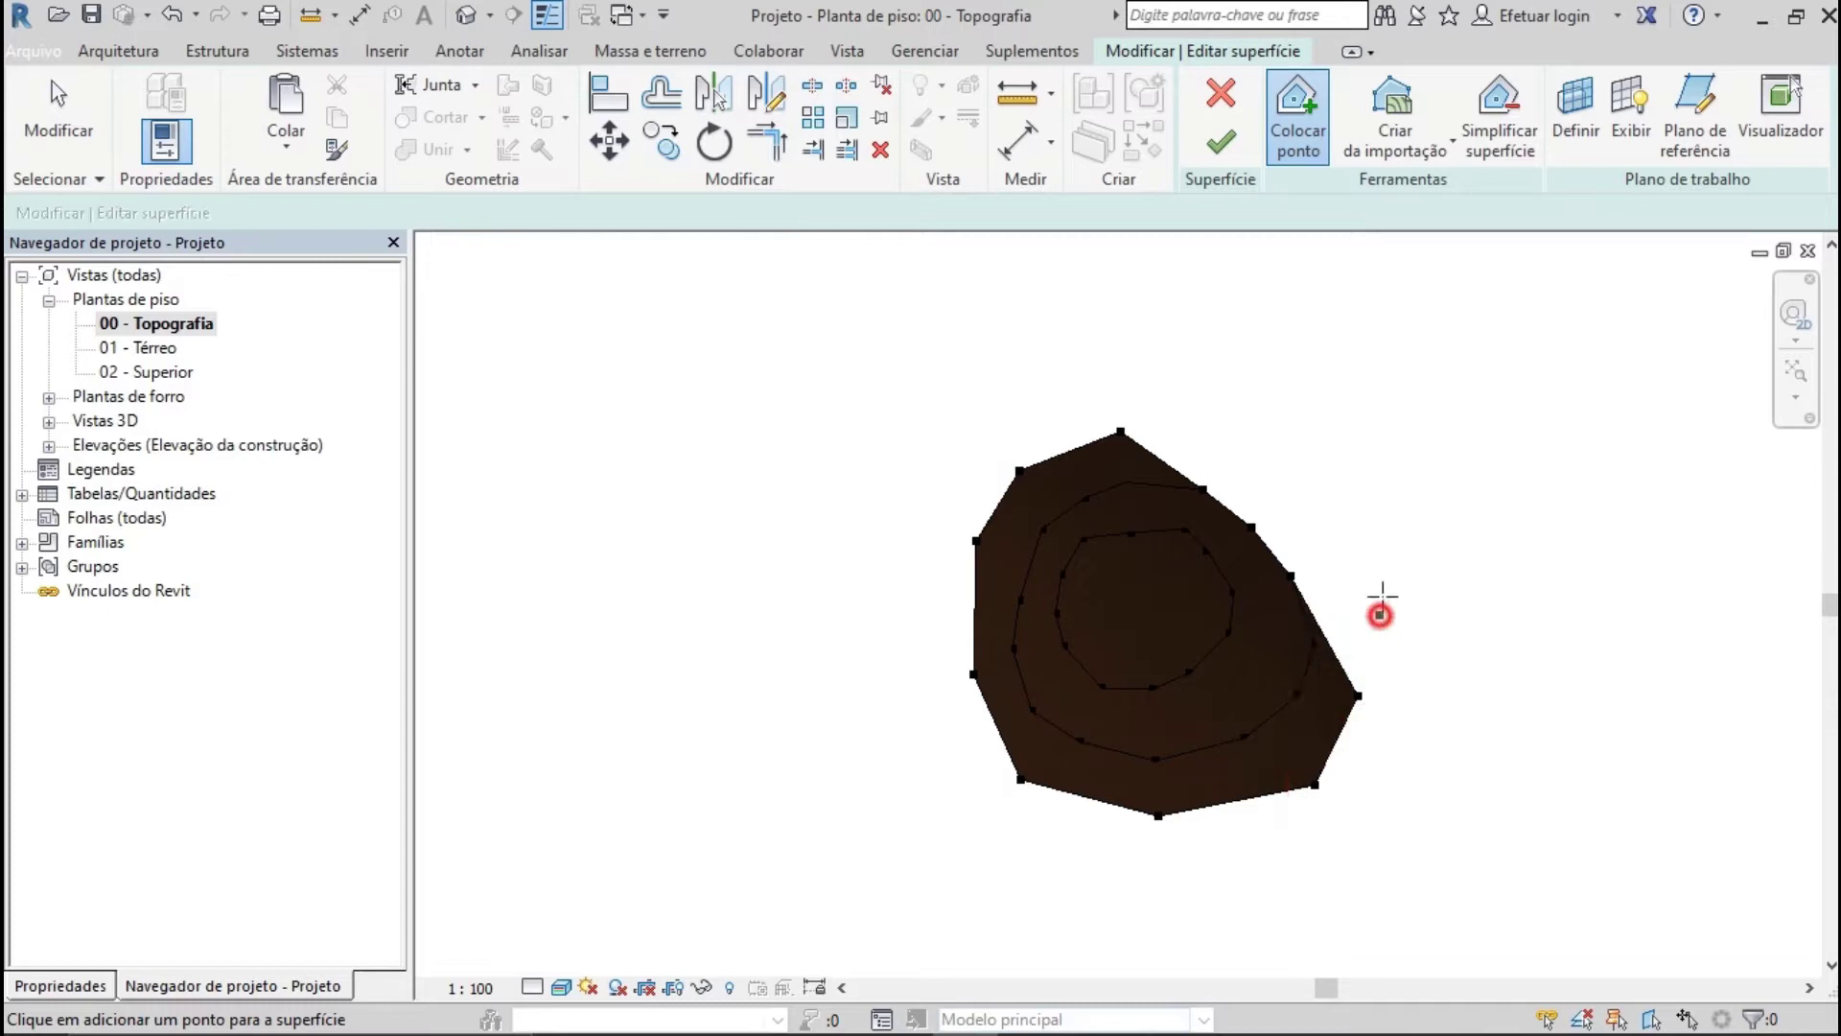
click(1362, 527)
click(1266, 422)
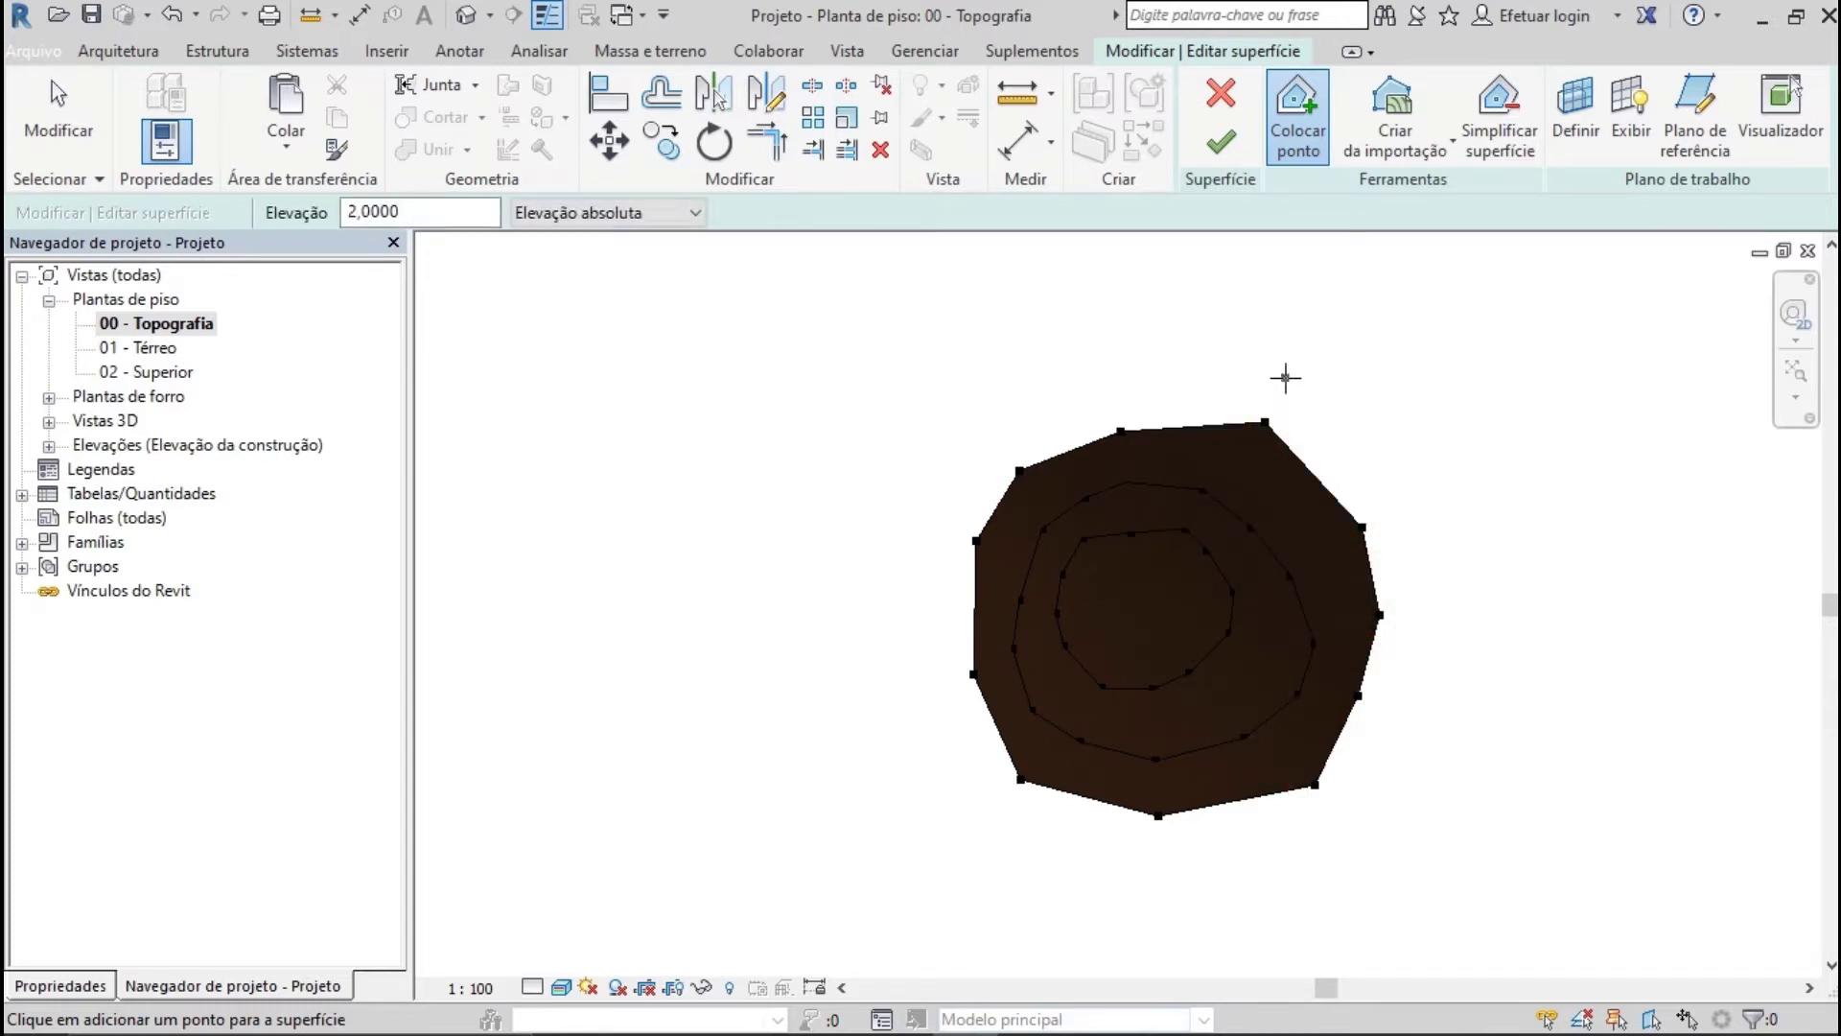
click(1222, 146)
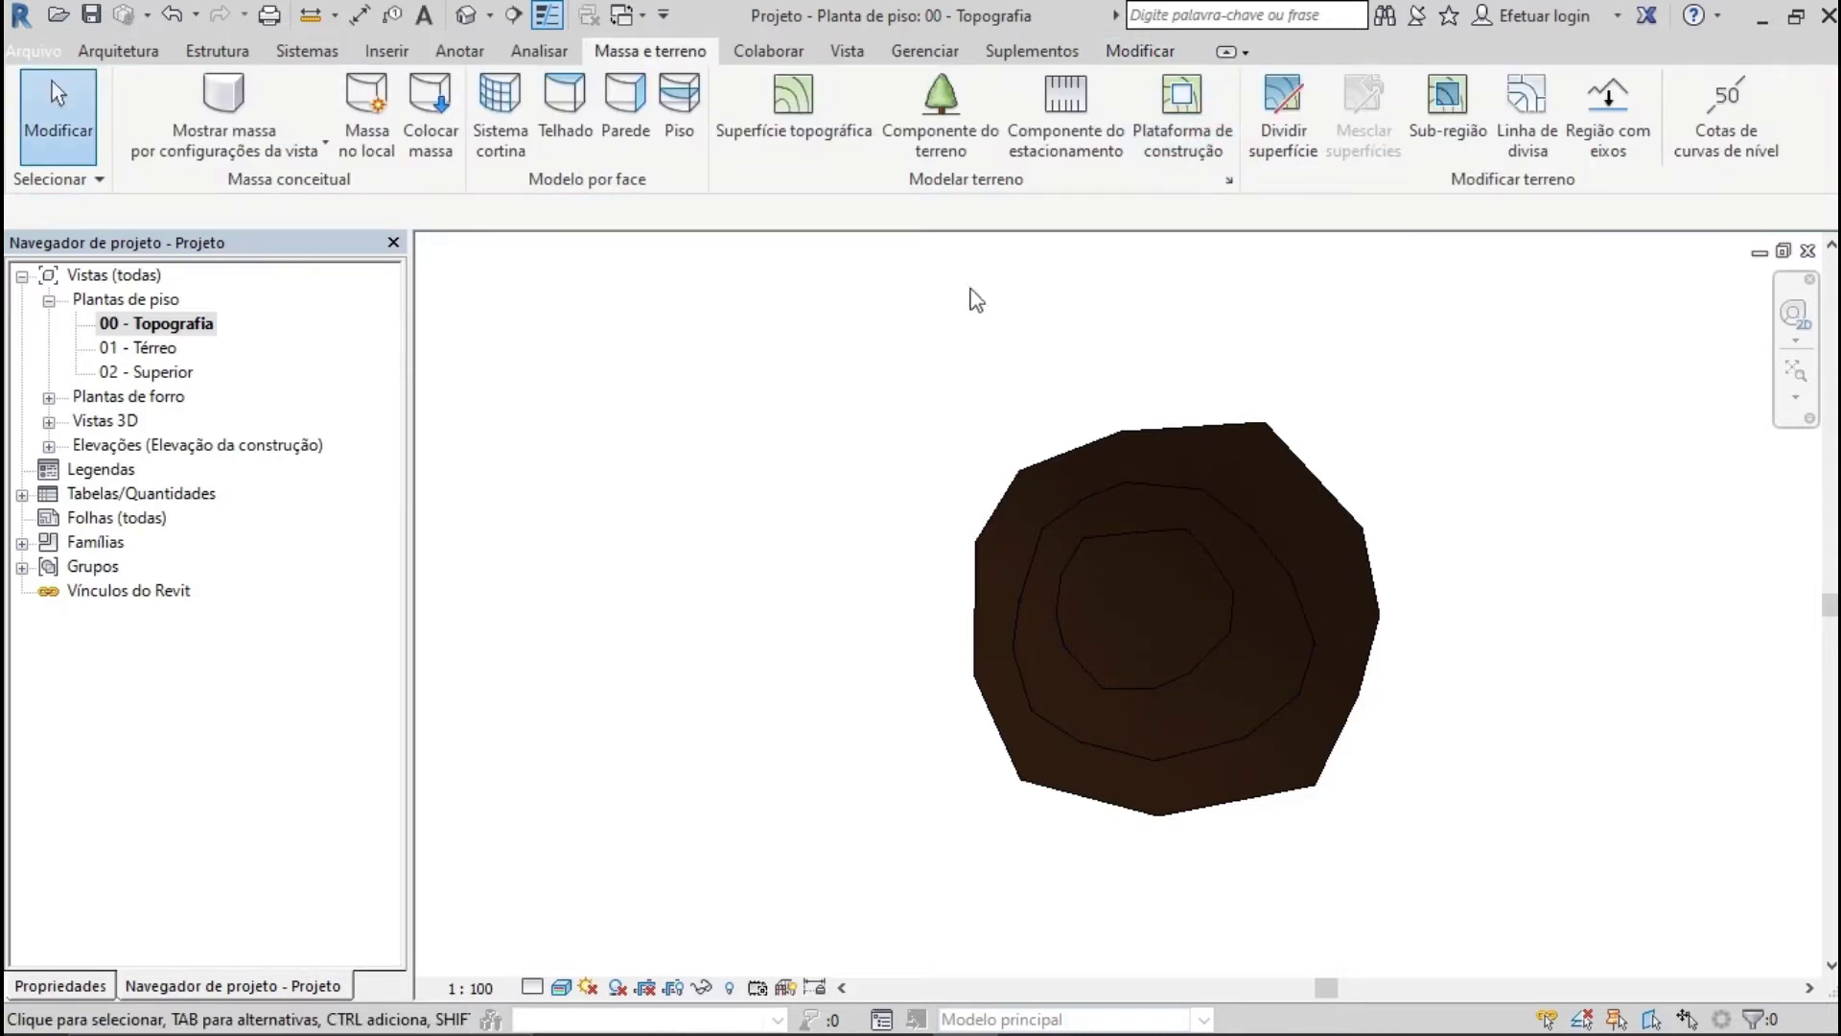
Open the default 3D view and enable the Topografia model category's visibility in it
click(466, 14)
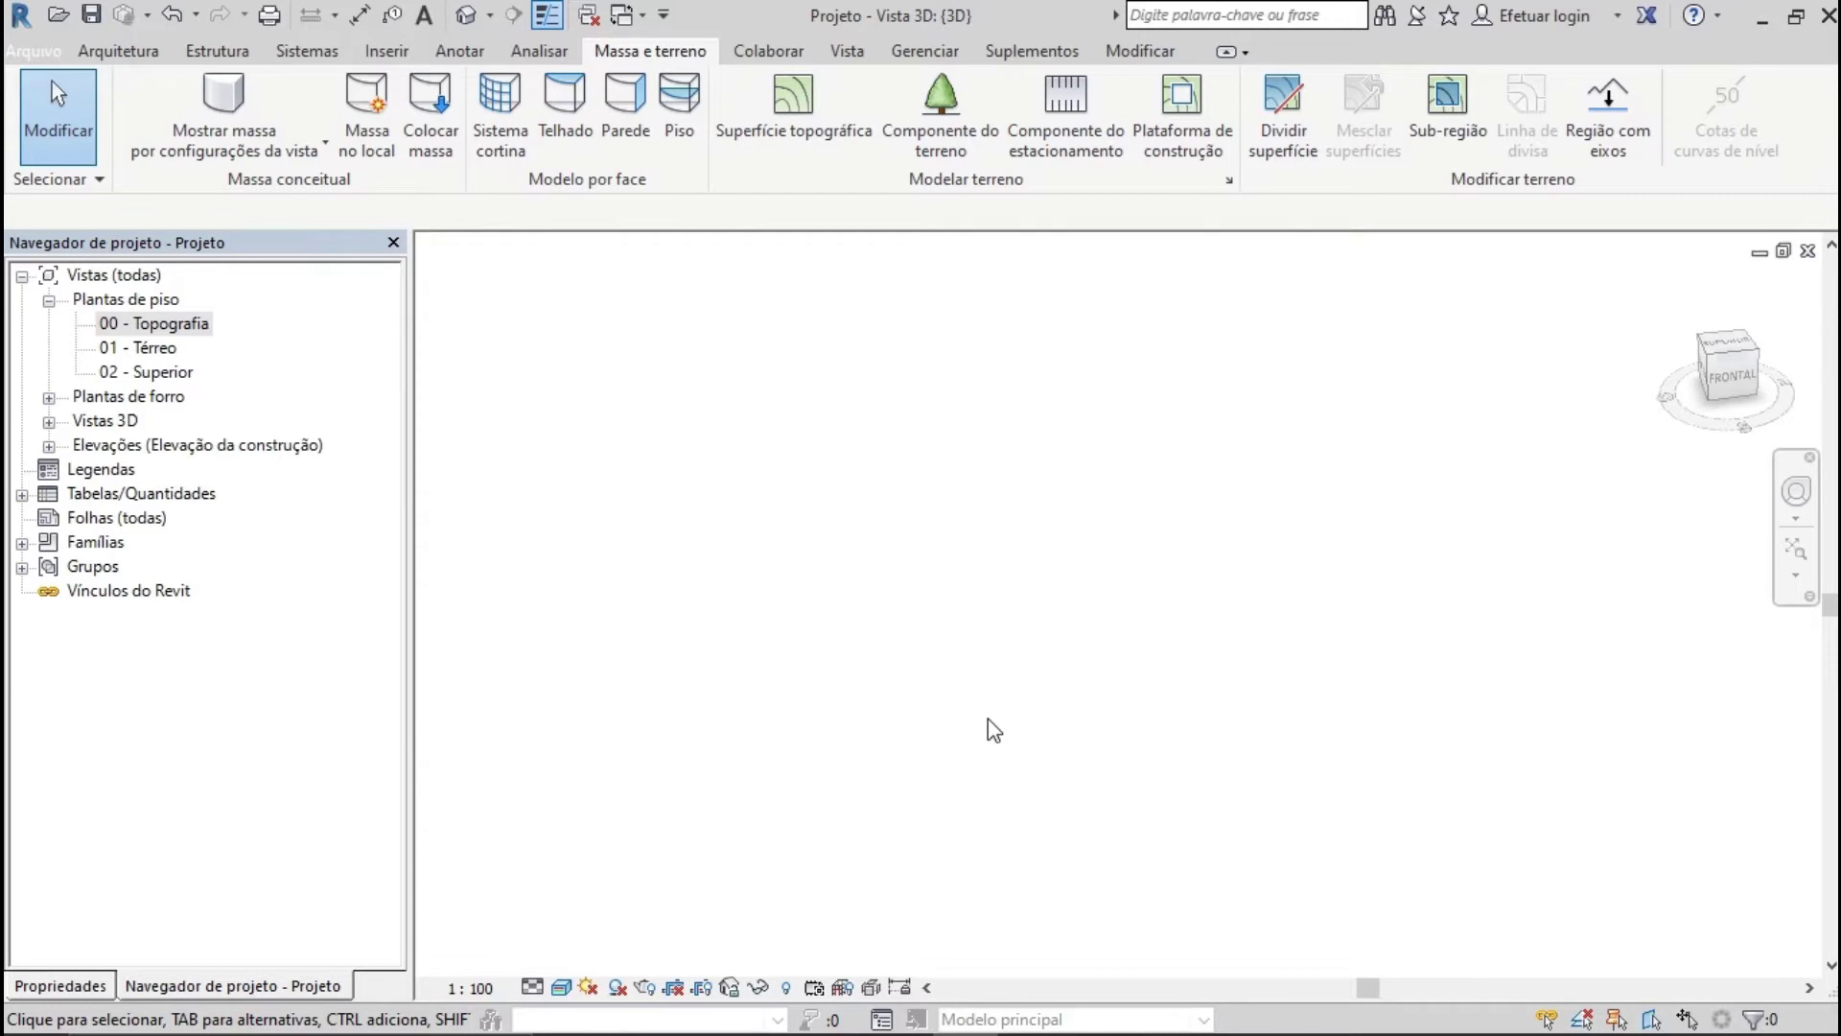
key(v)
key(g)
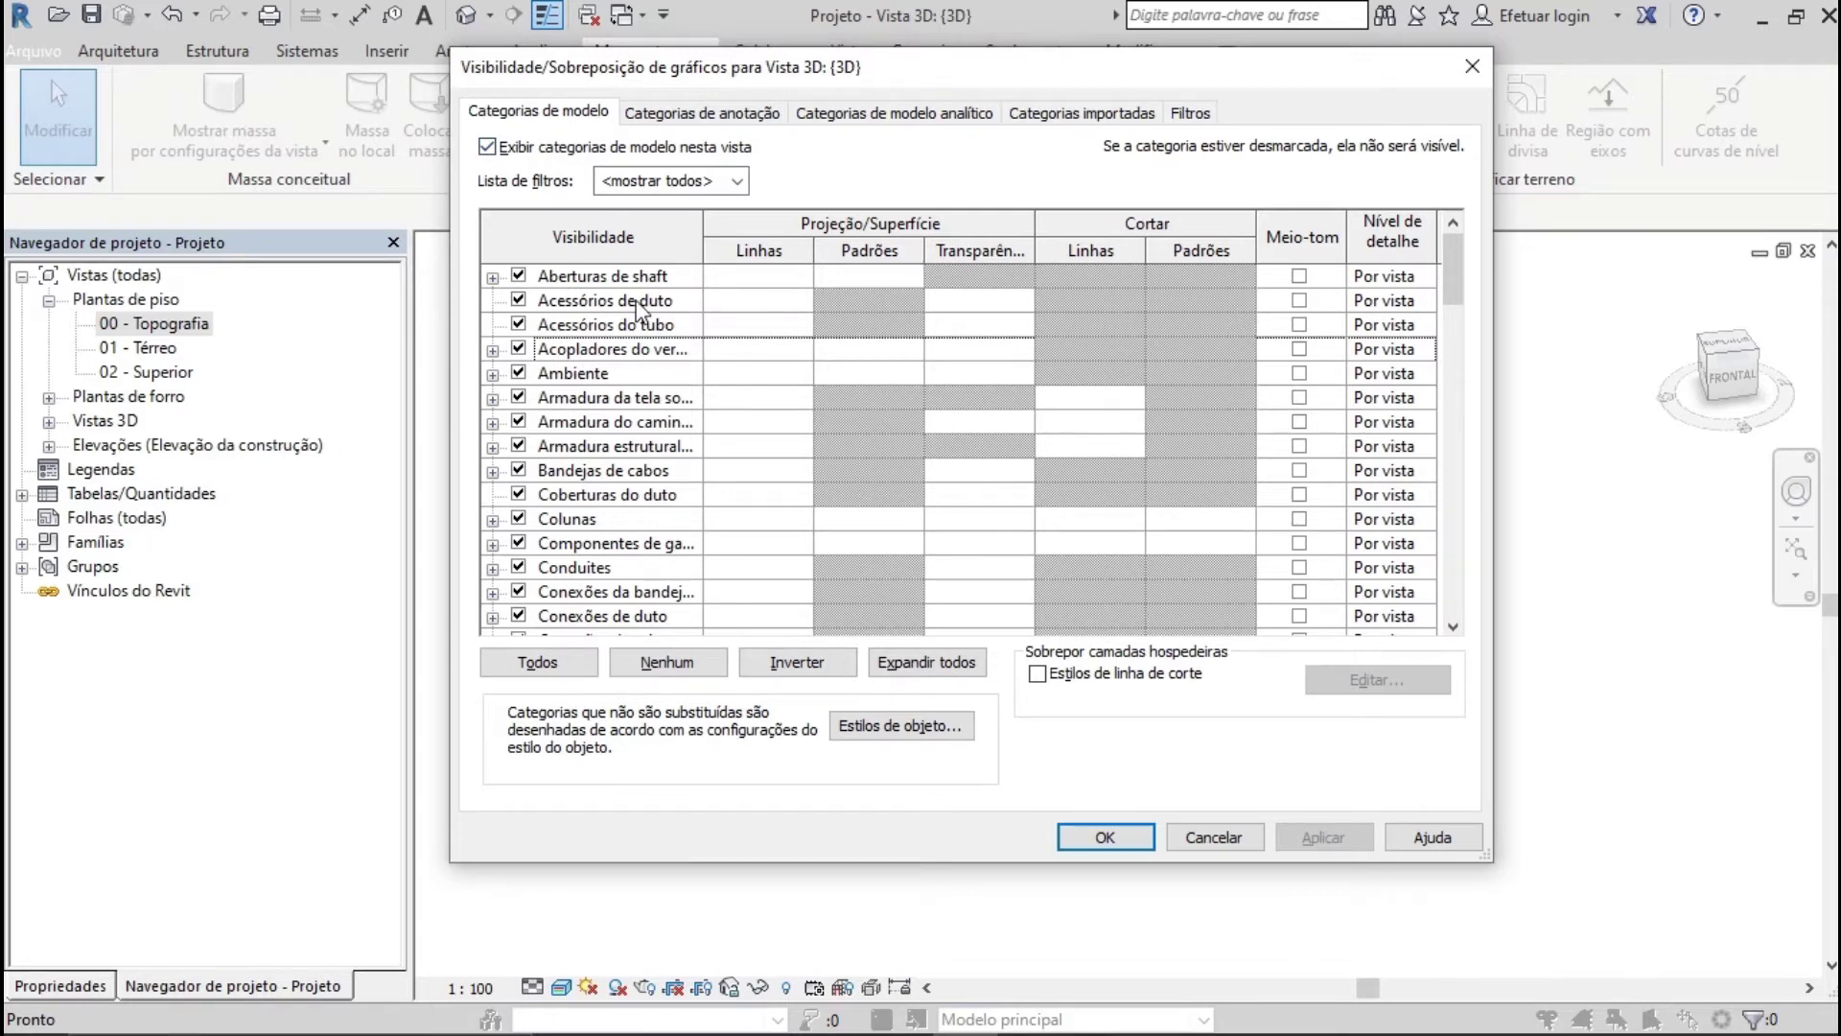
scroll(638, 307, down, 13)
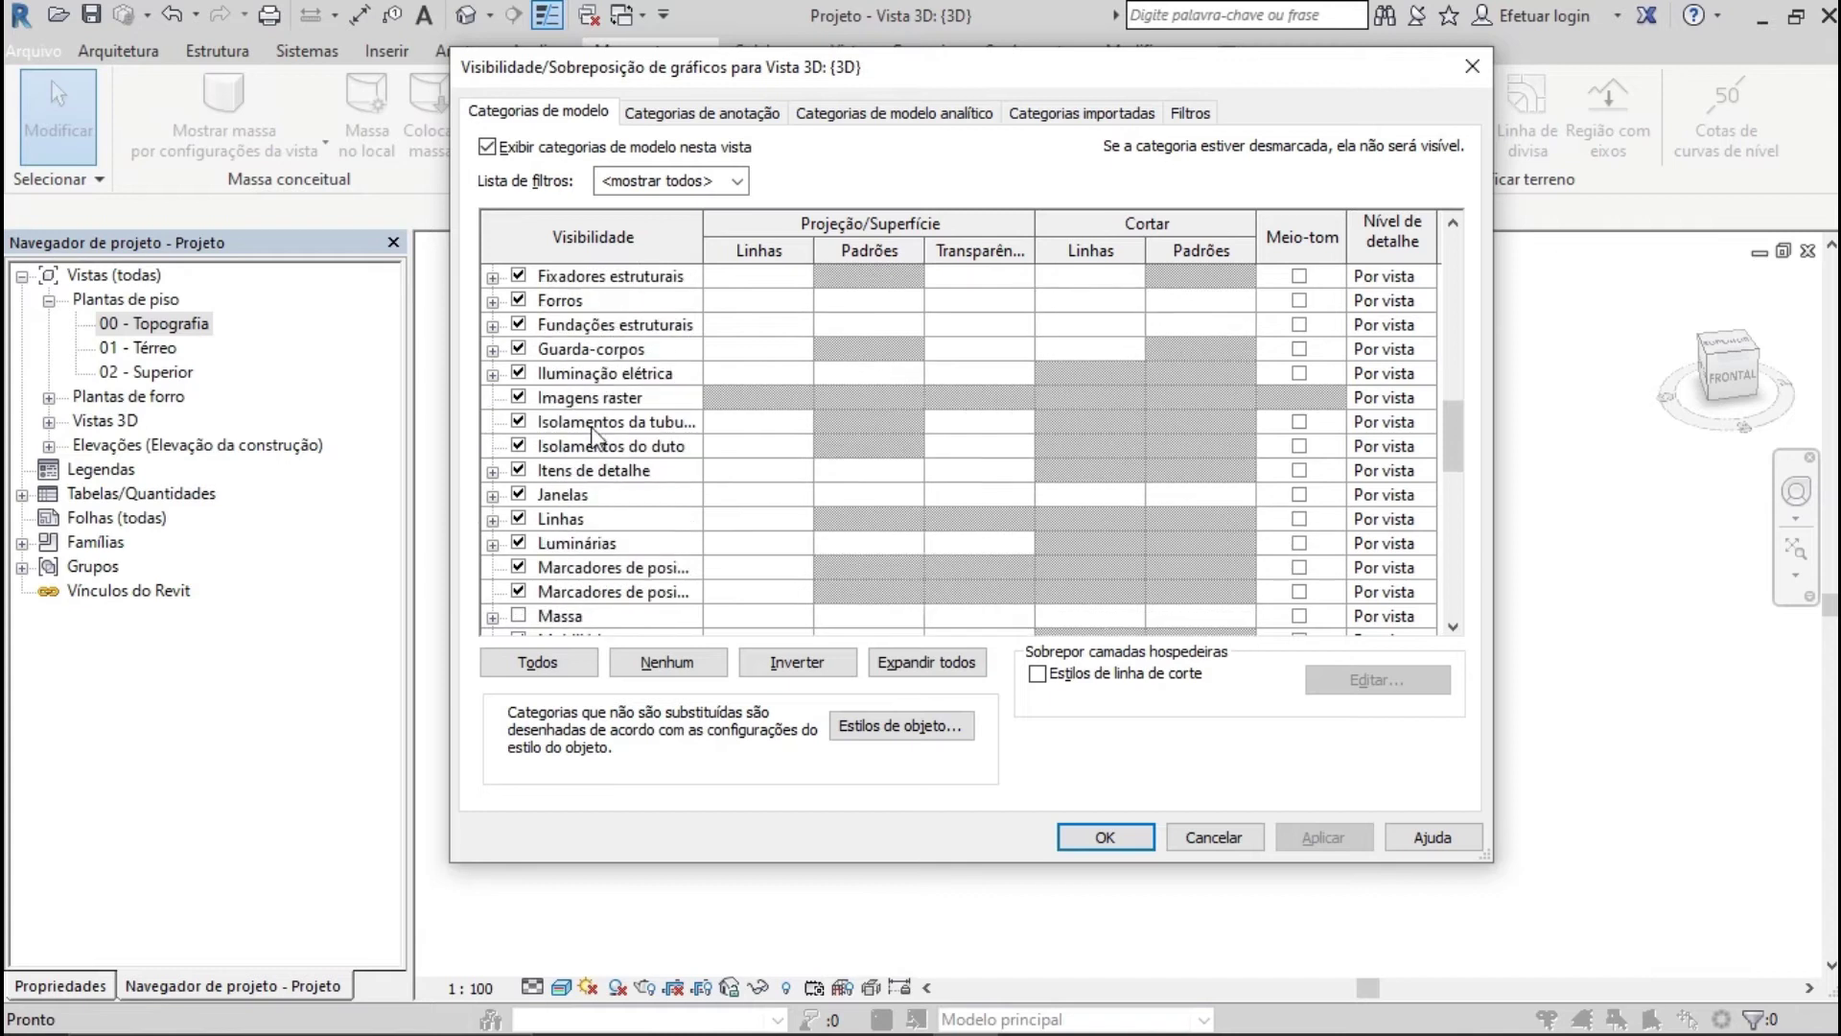
scroll(592, 436, down, 13)
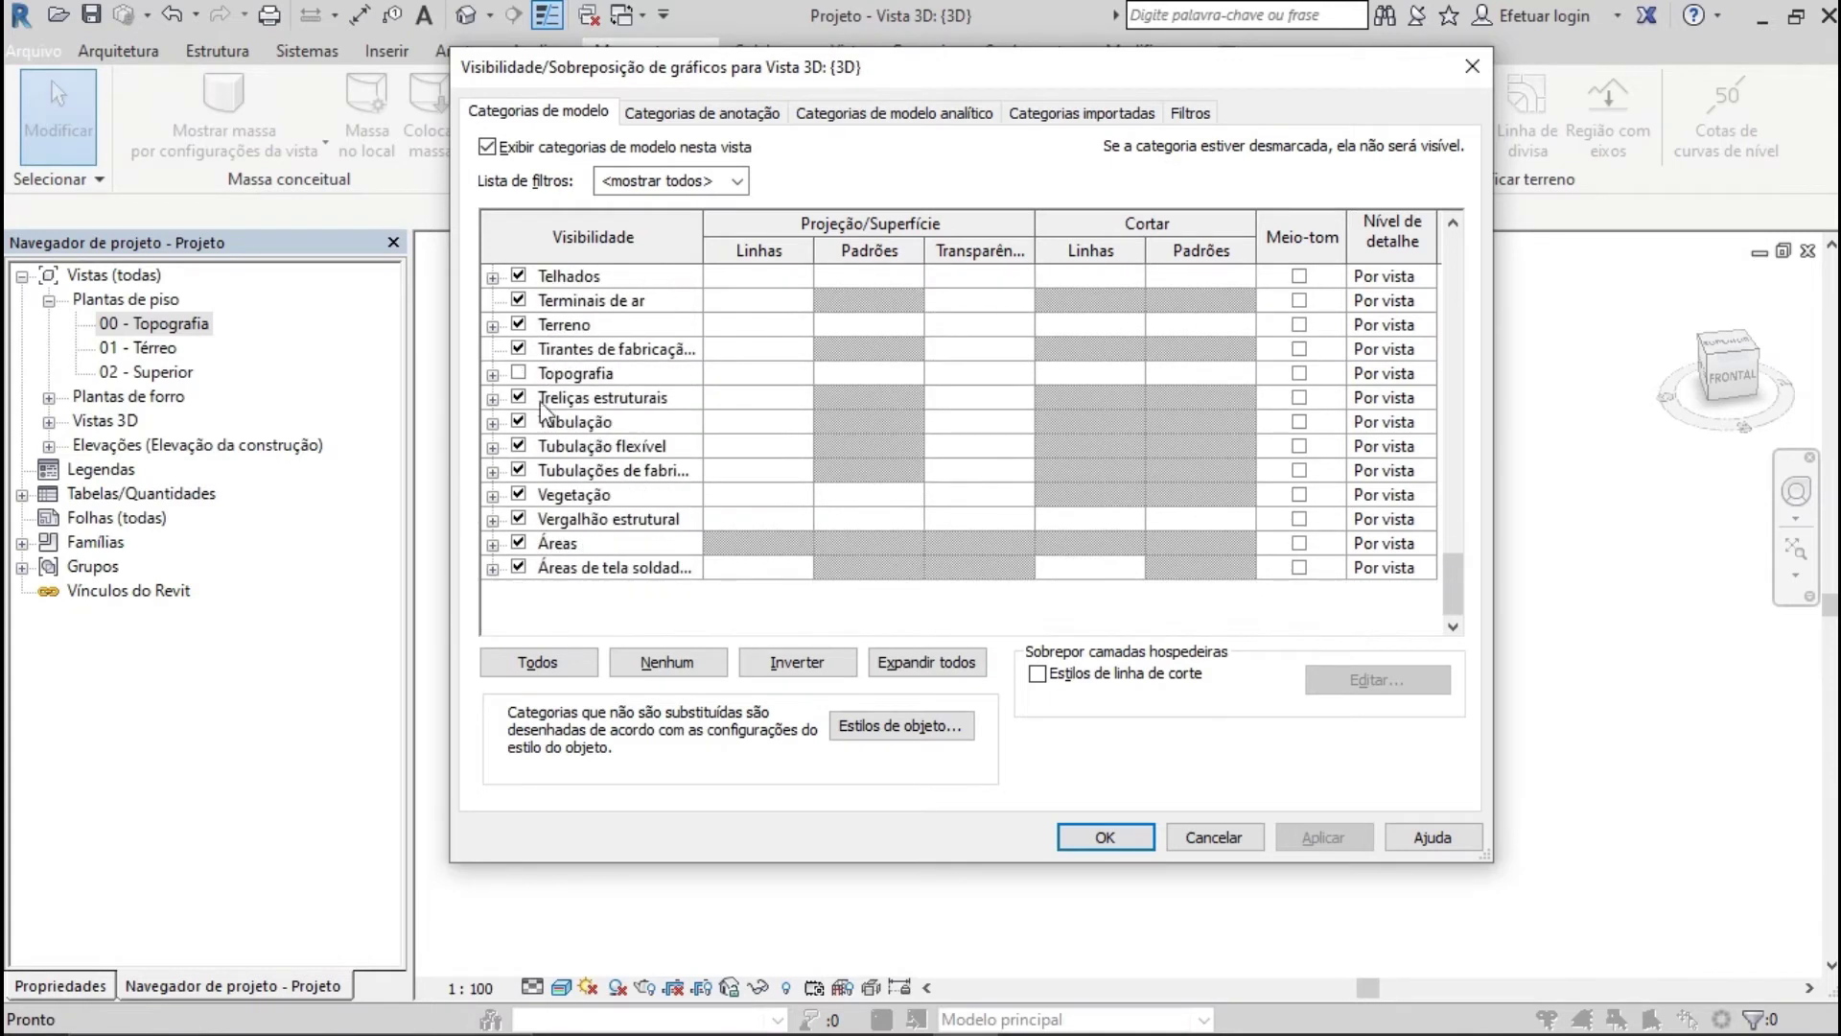
click(519, 373)
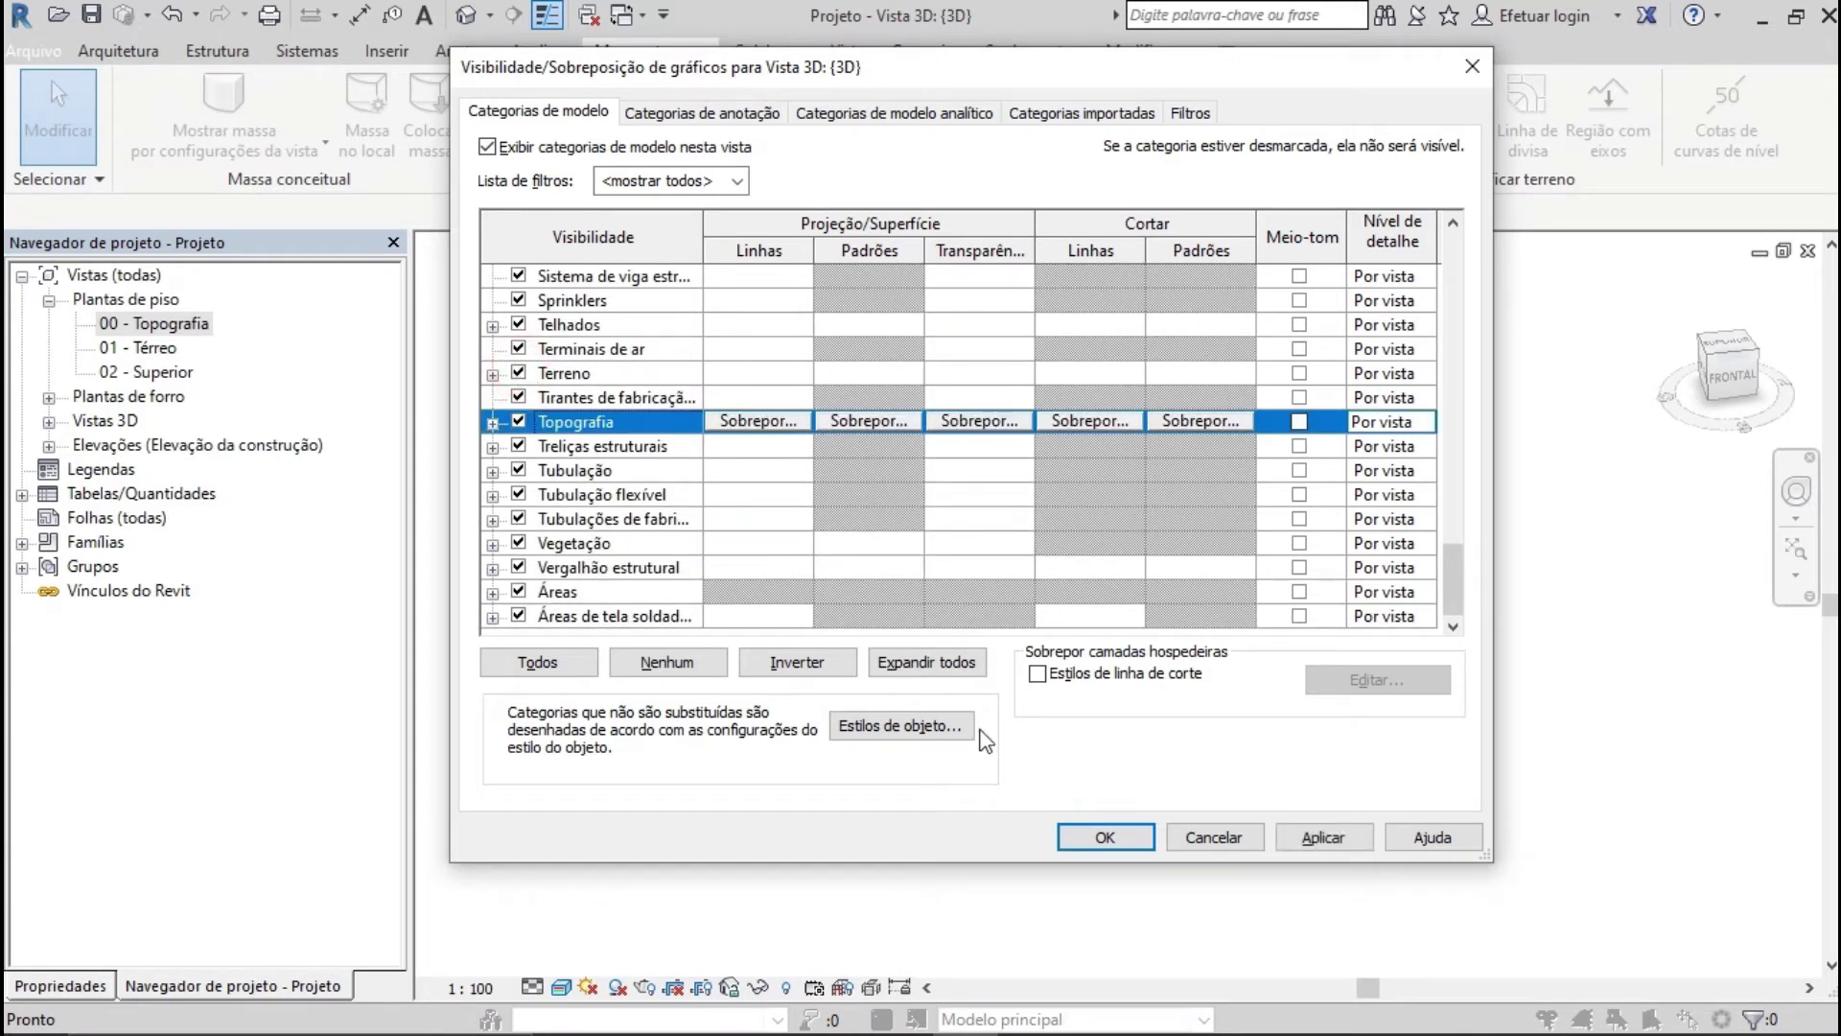
click(1103, 840)
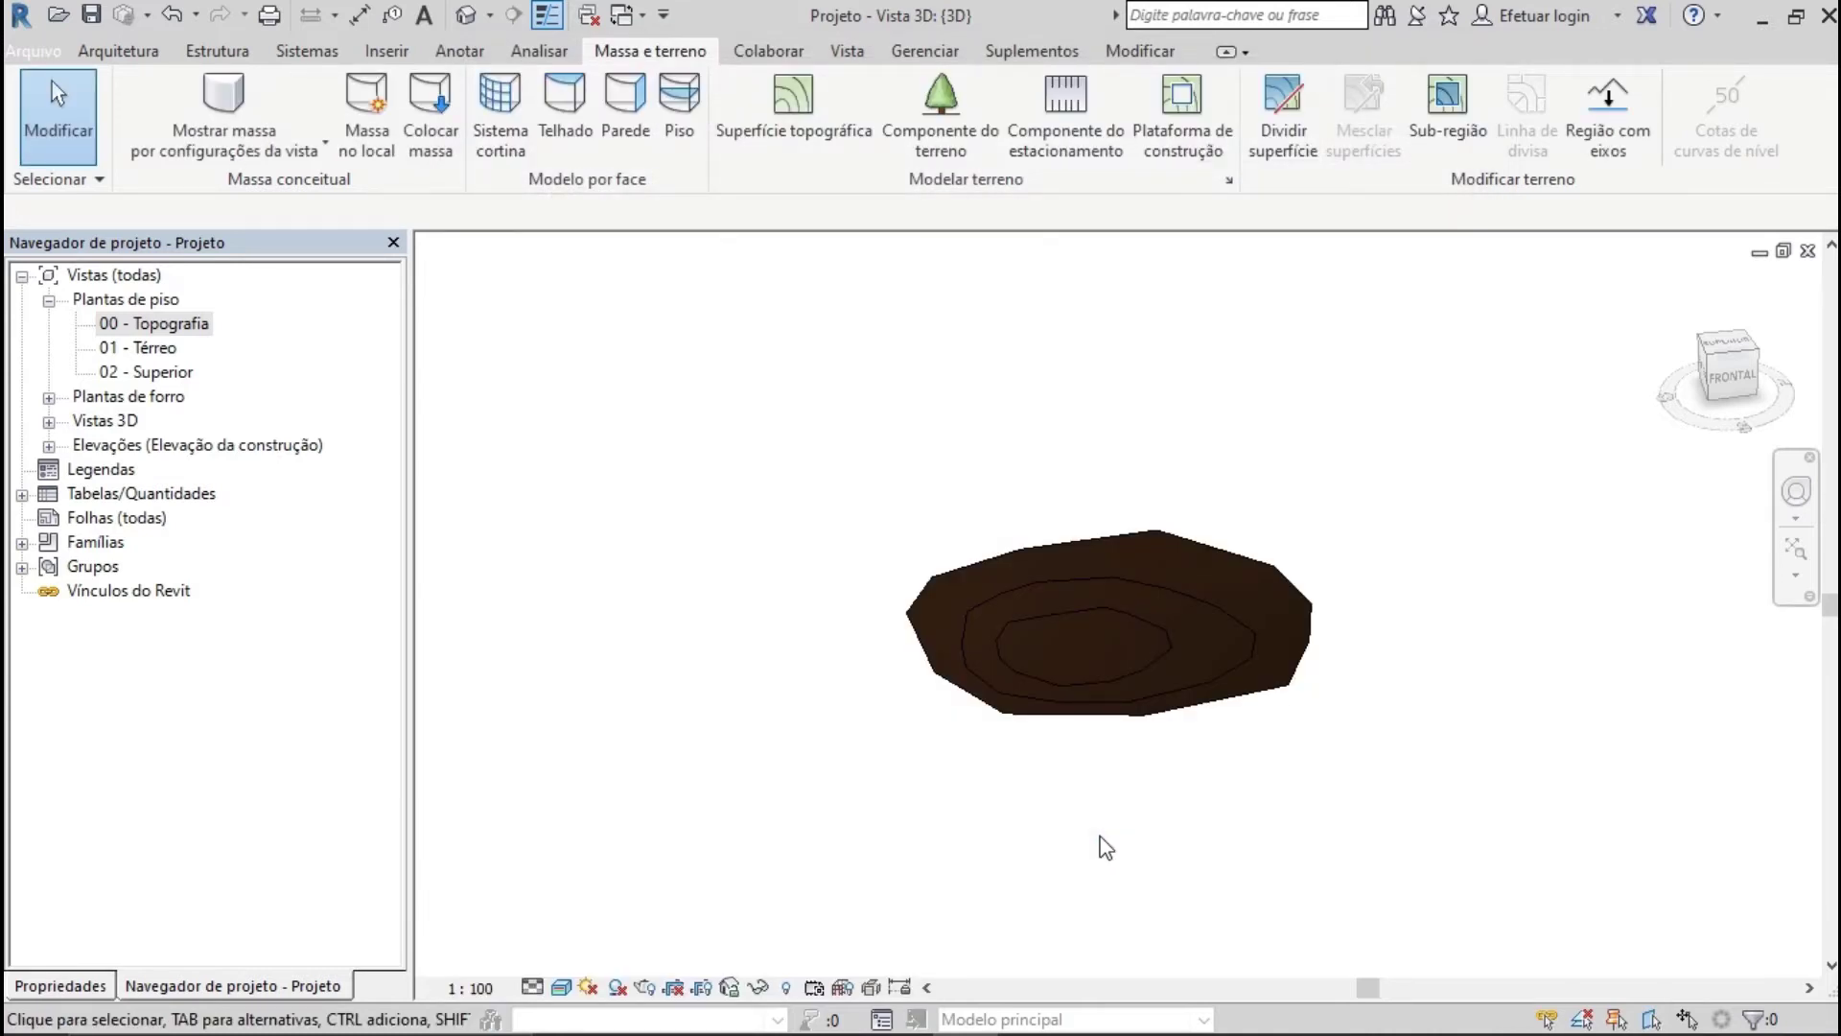
Delete the toposurface from the 3D view
shift+middle_drag(1199, 796, 1143, 777)
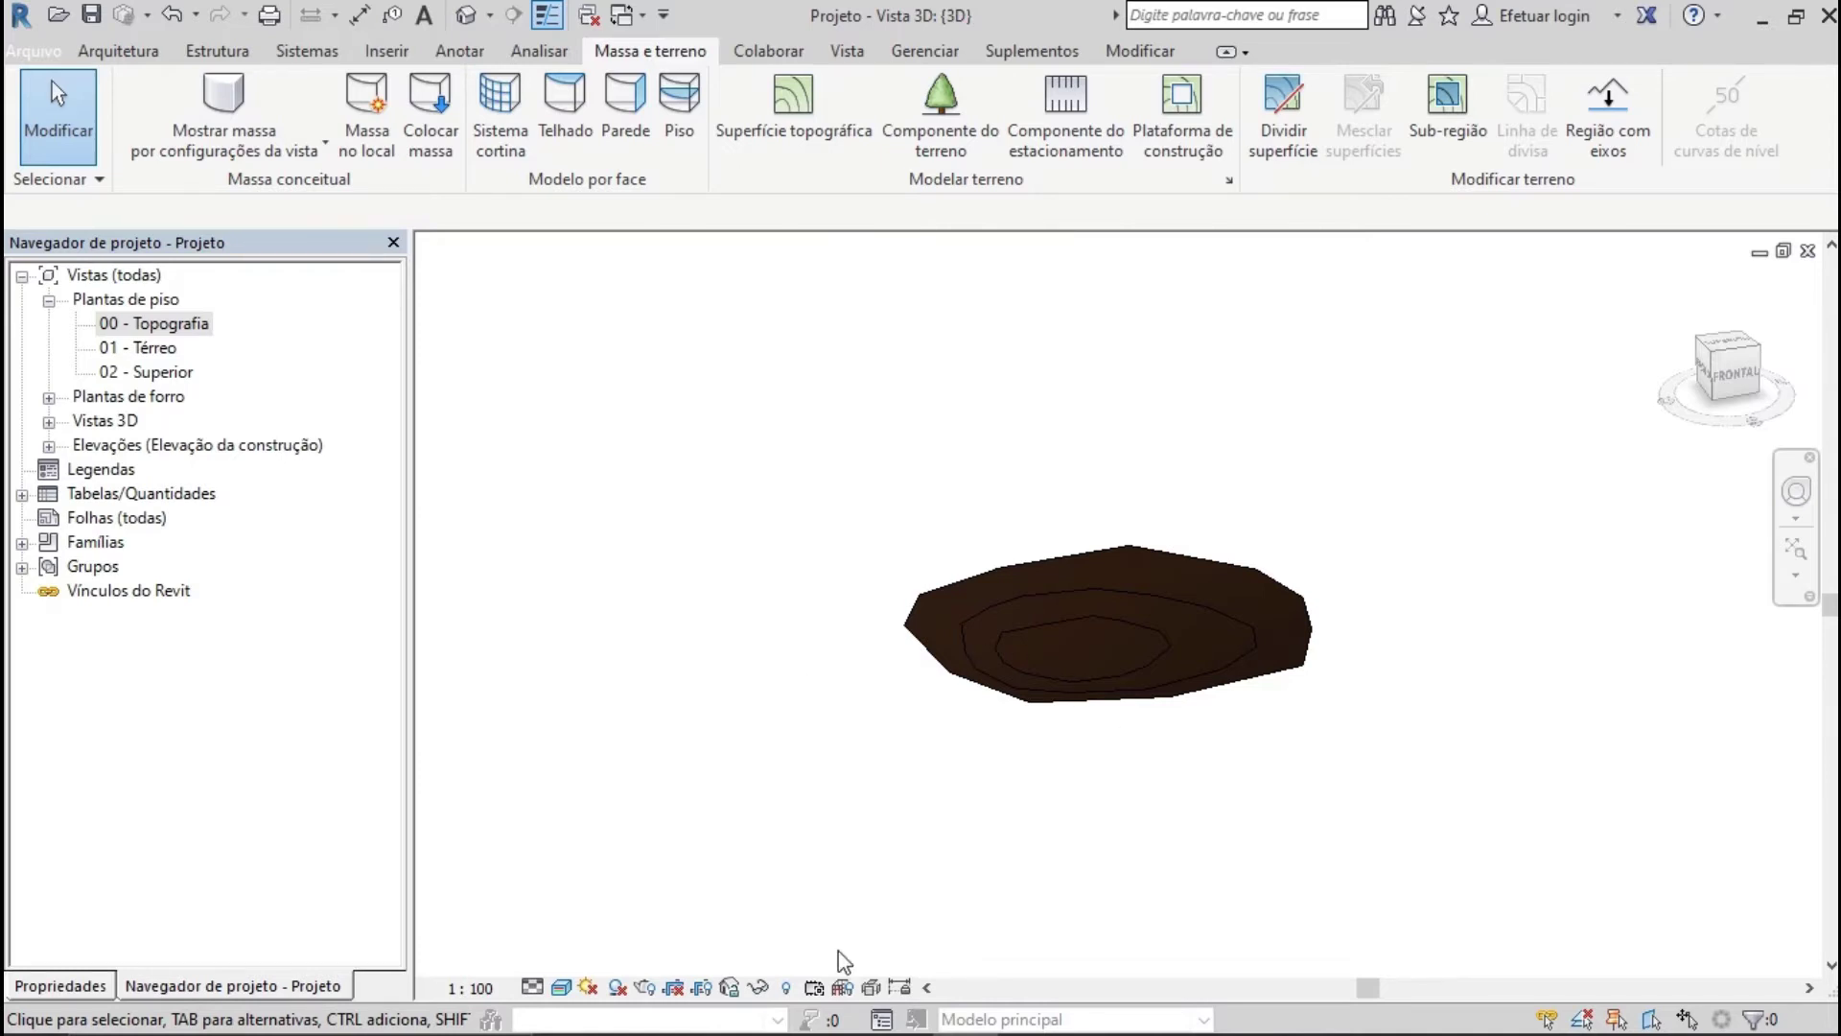
click(1297, 677)
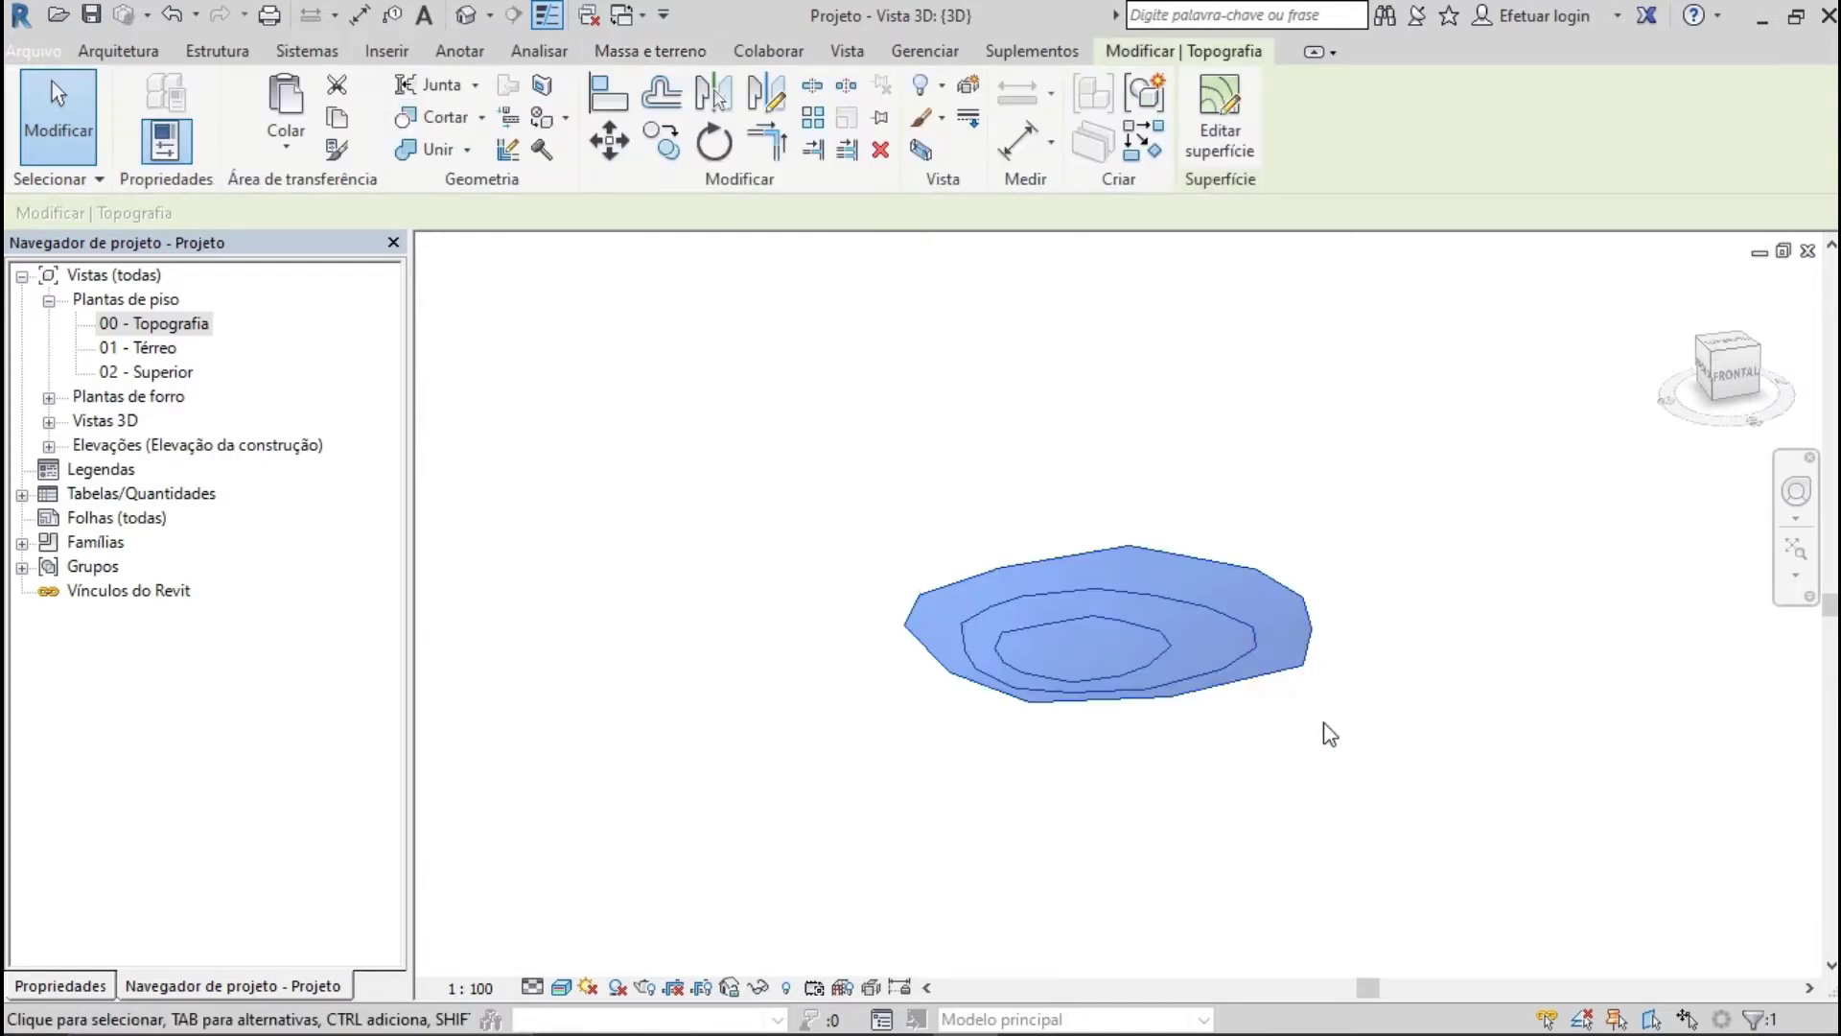
key(Delete)
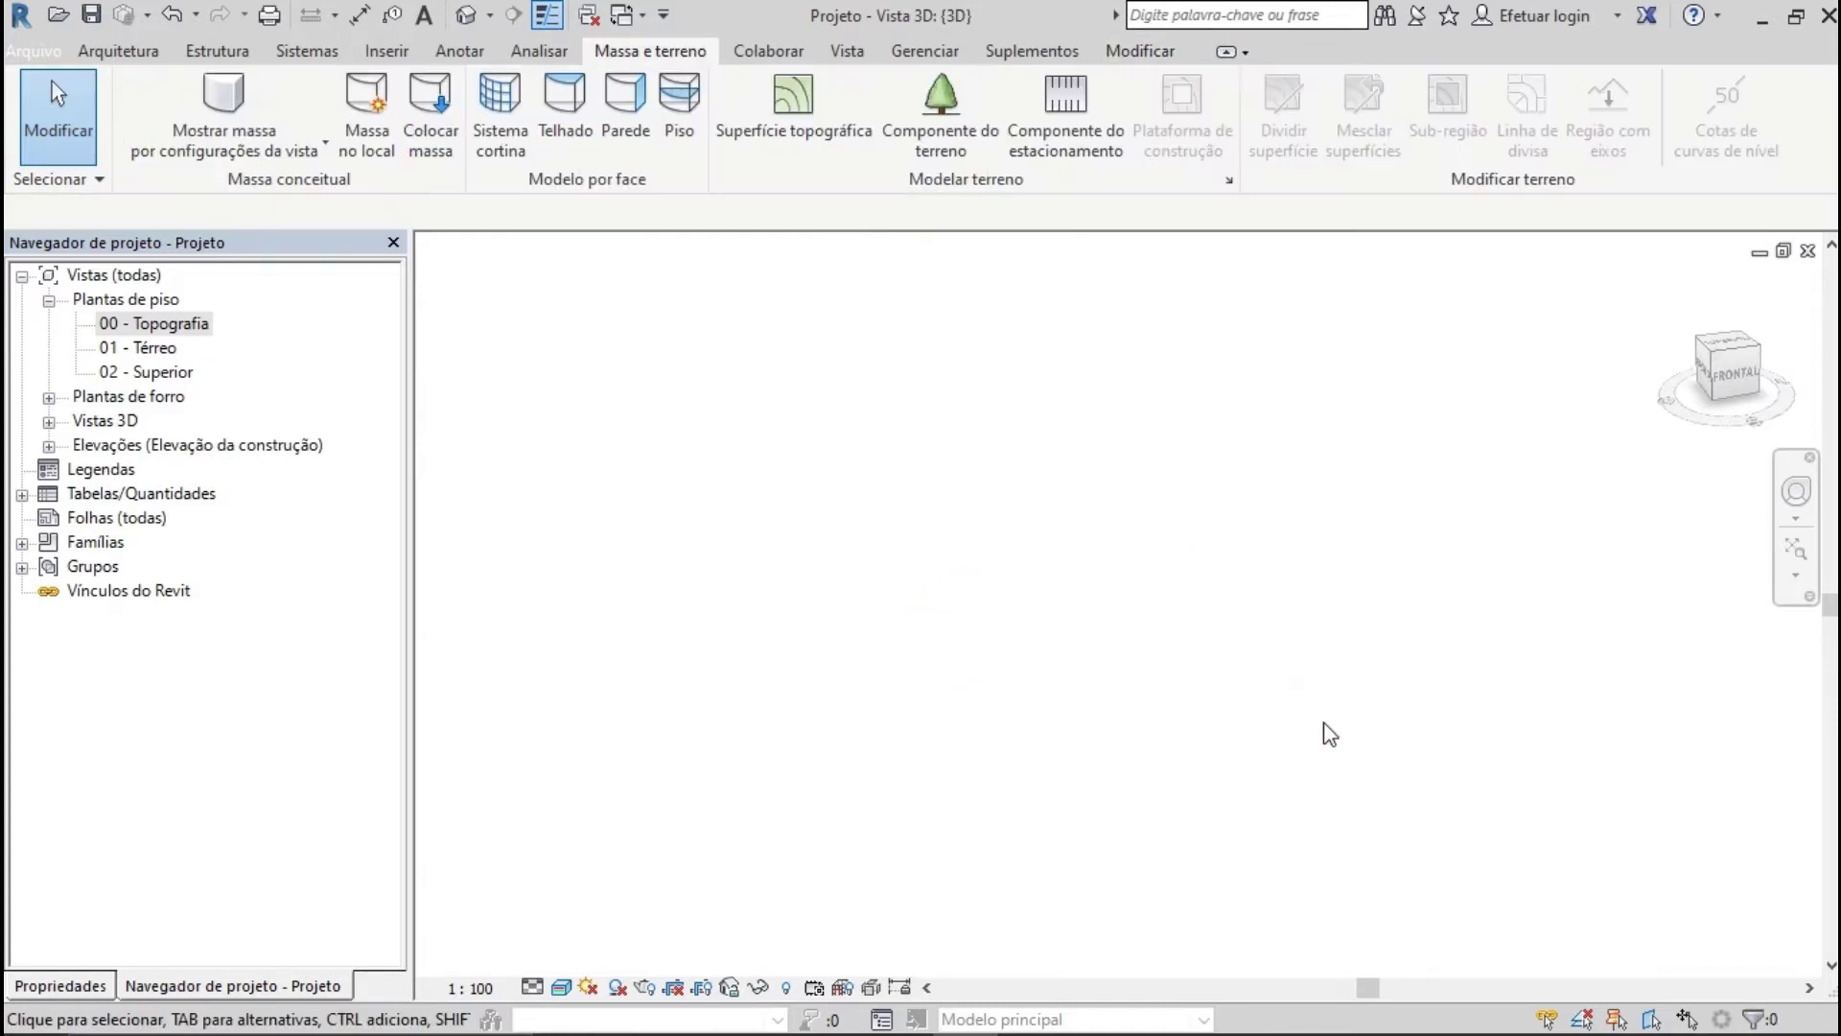
Open the 00 - Topografia floor plan, import the image Topografia.jpg and place it near the middle of the plan
double_click(173, 327)
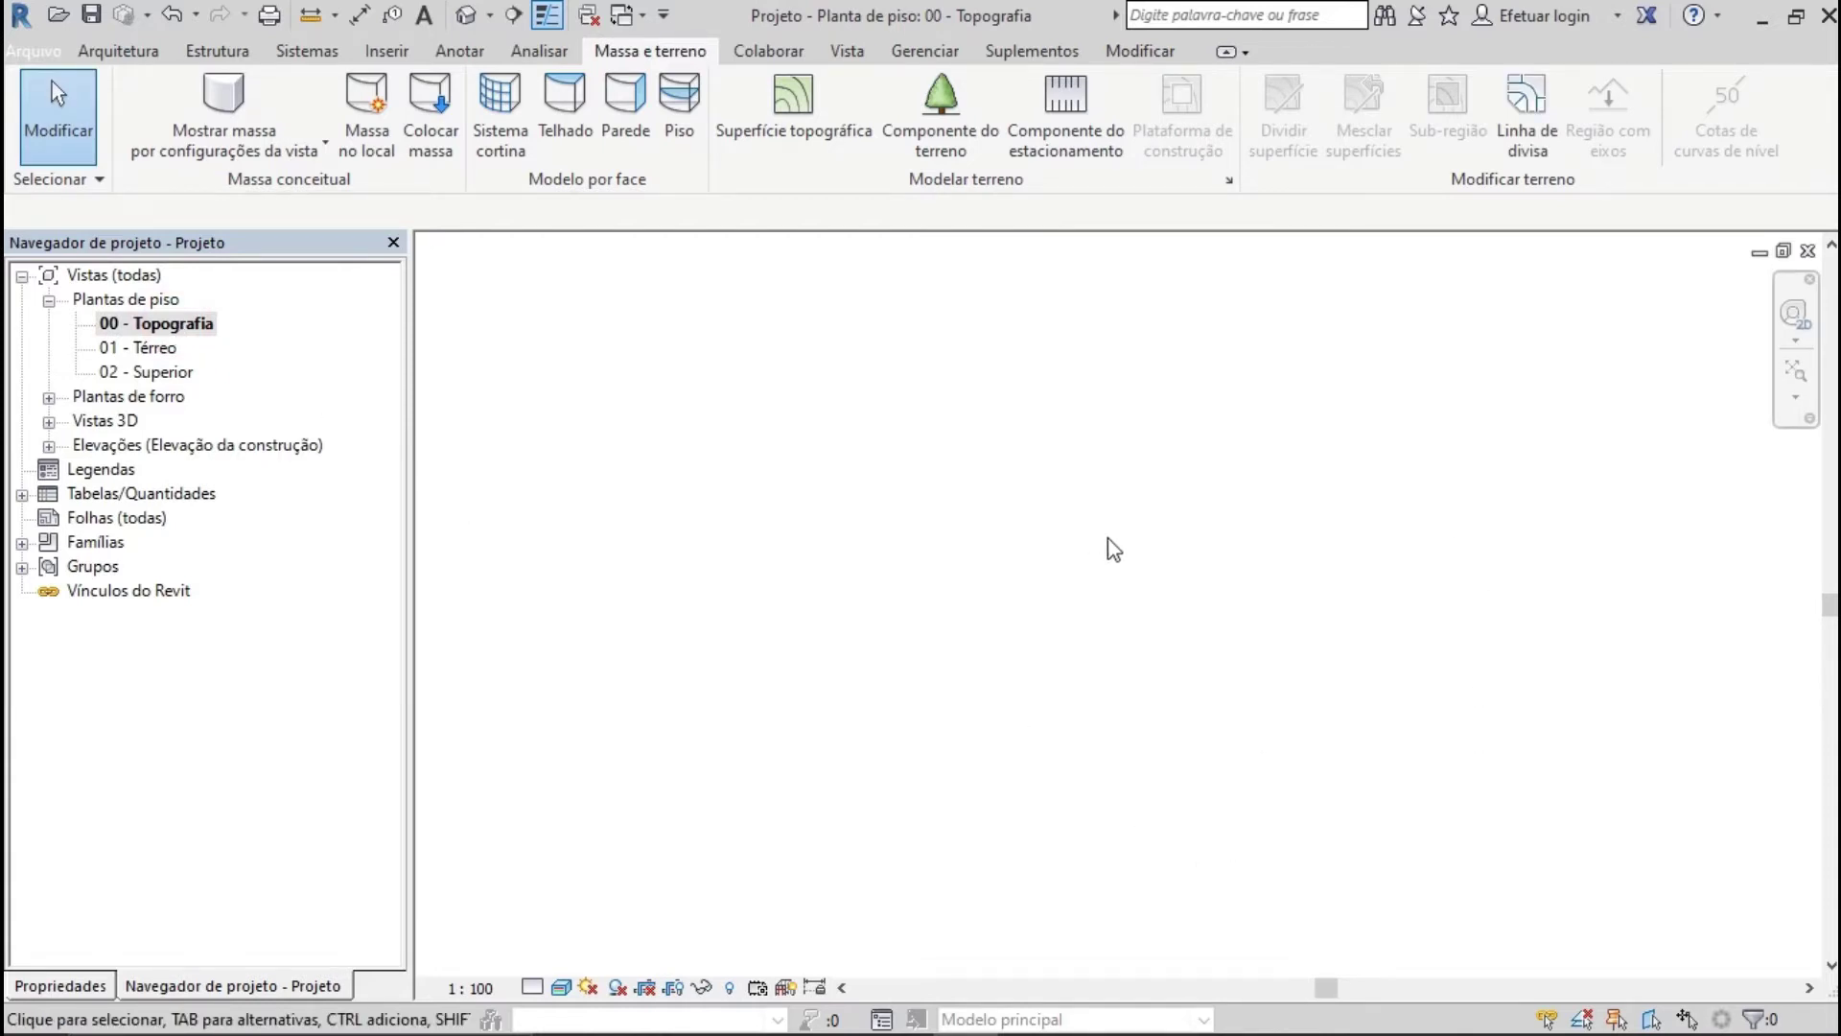
click(387, 53)
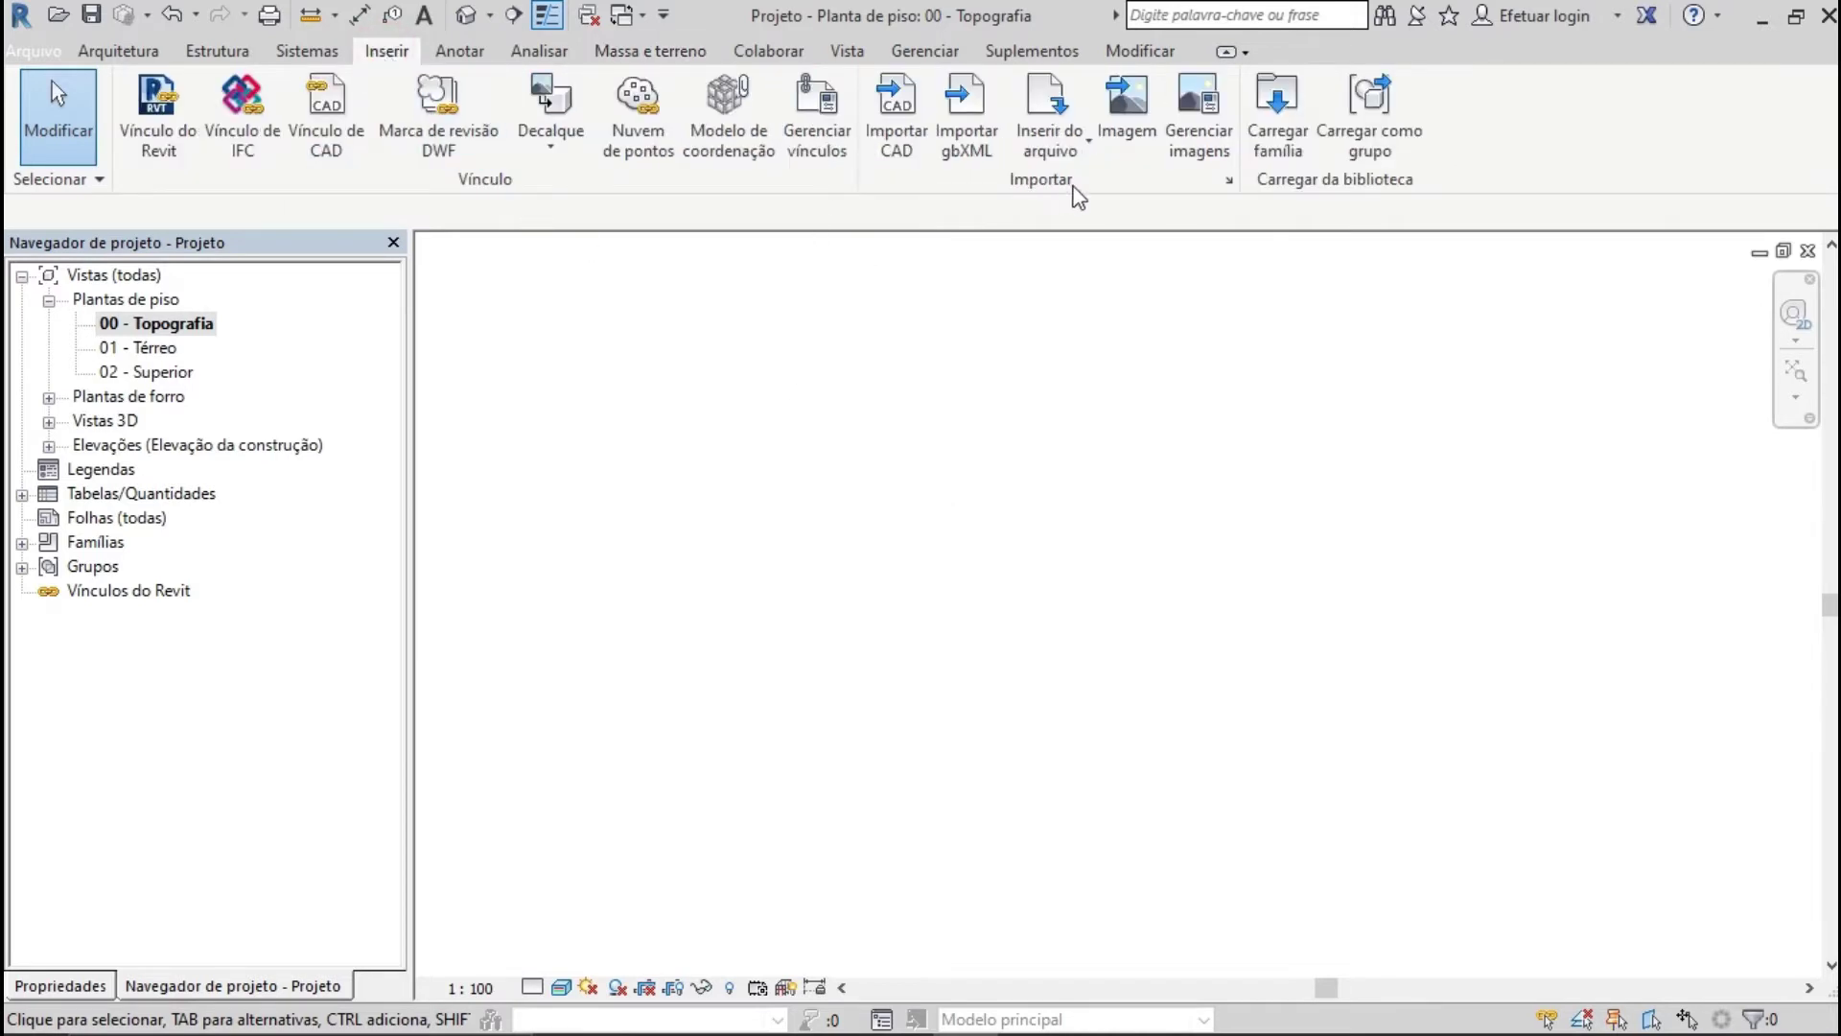
click(1125, 134)
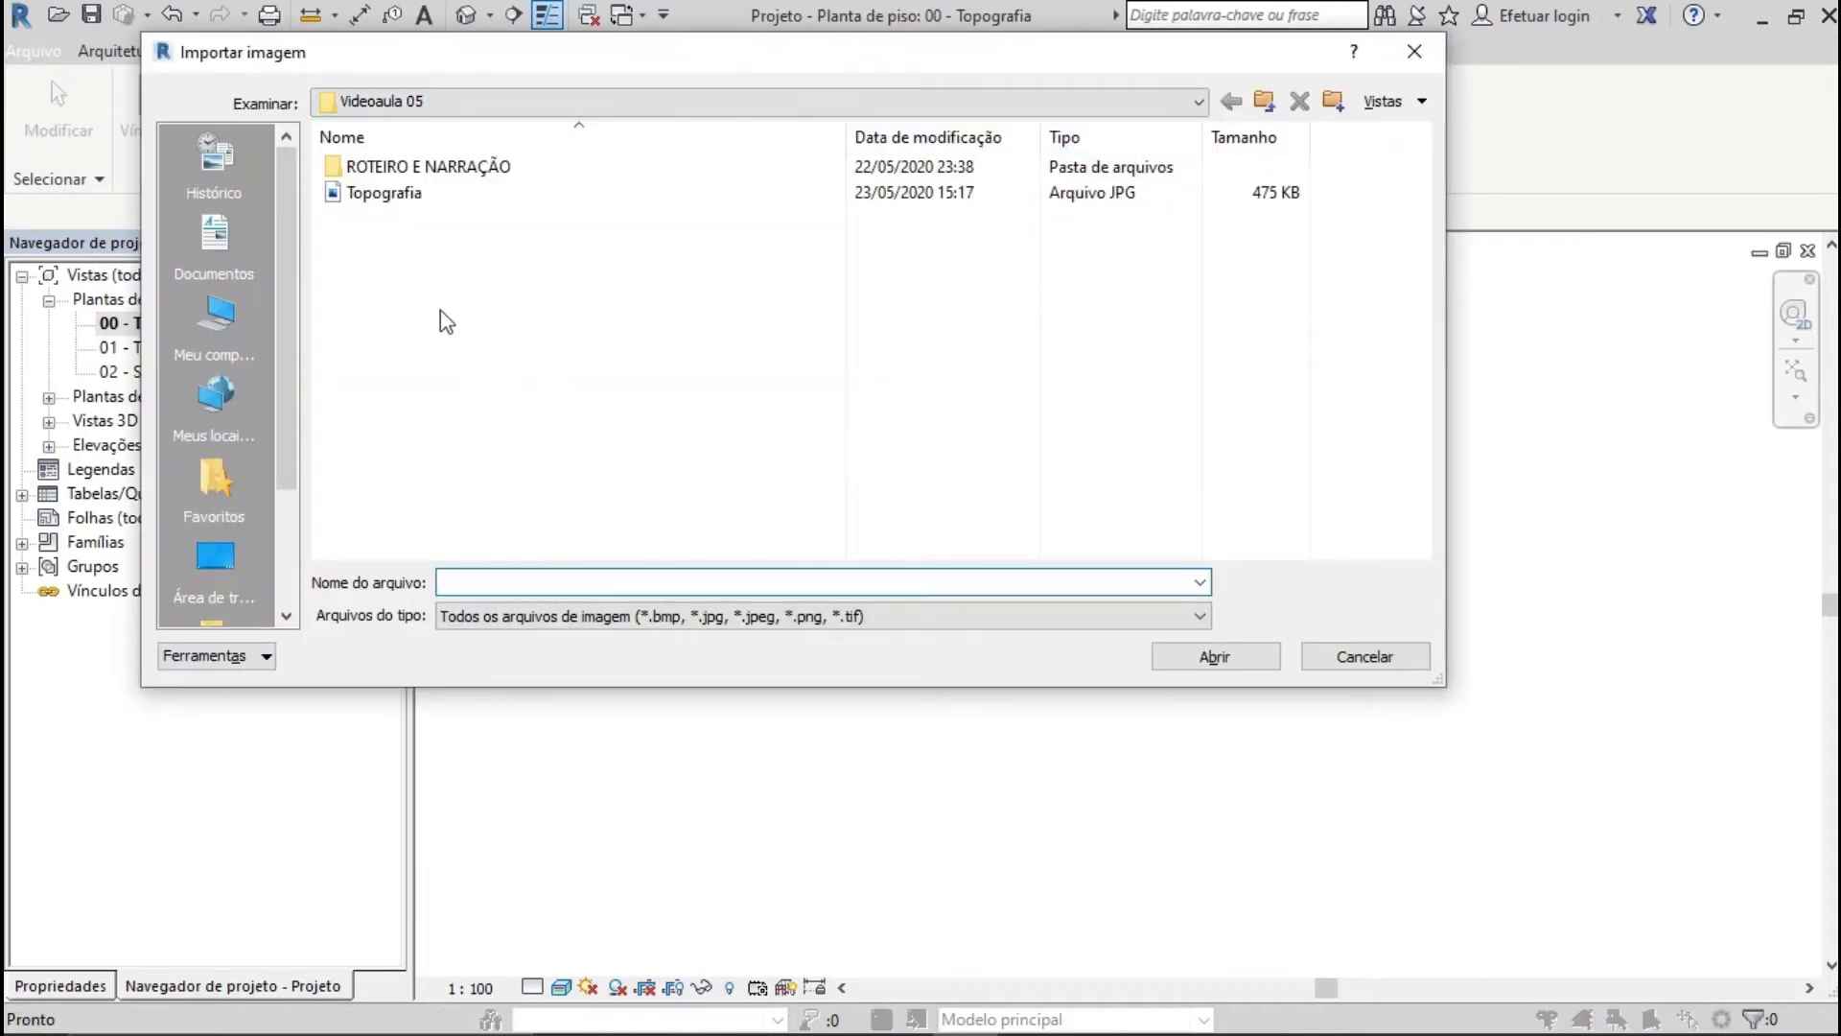
click(414, 194)
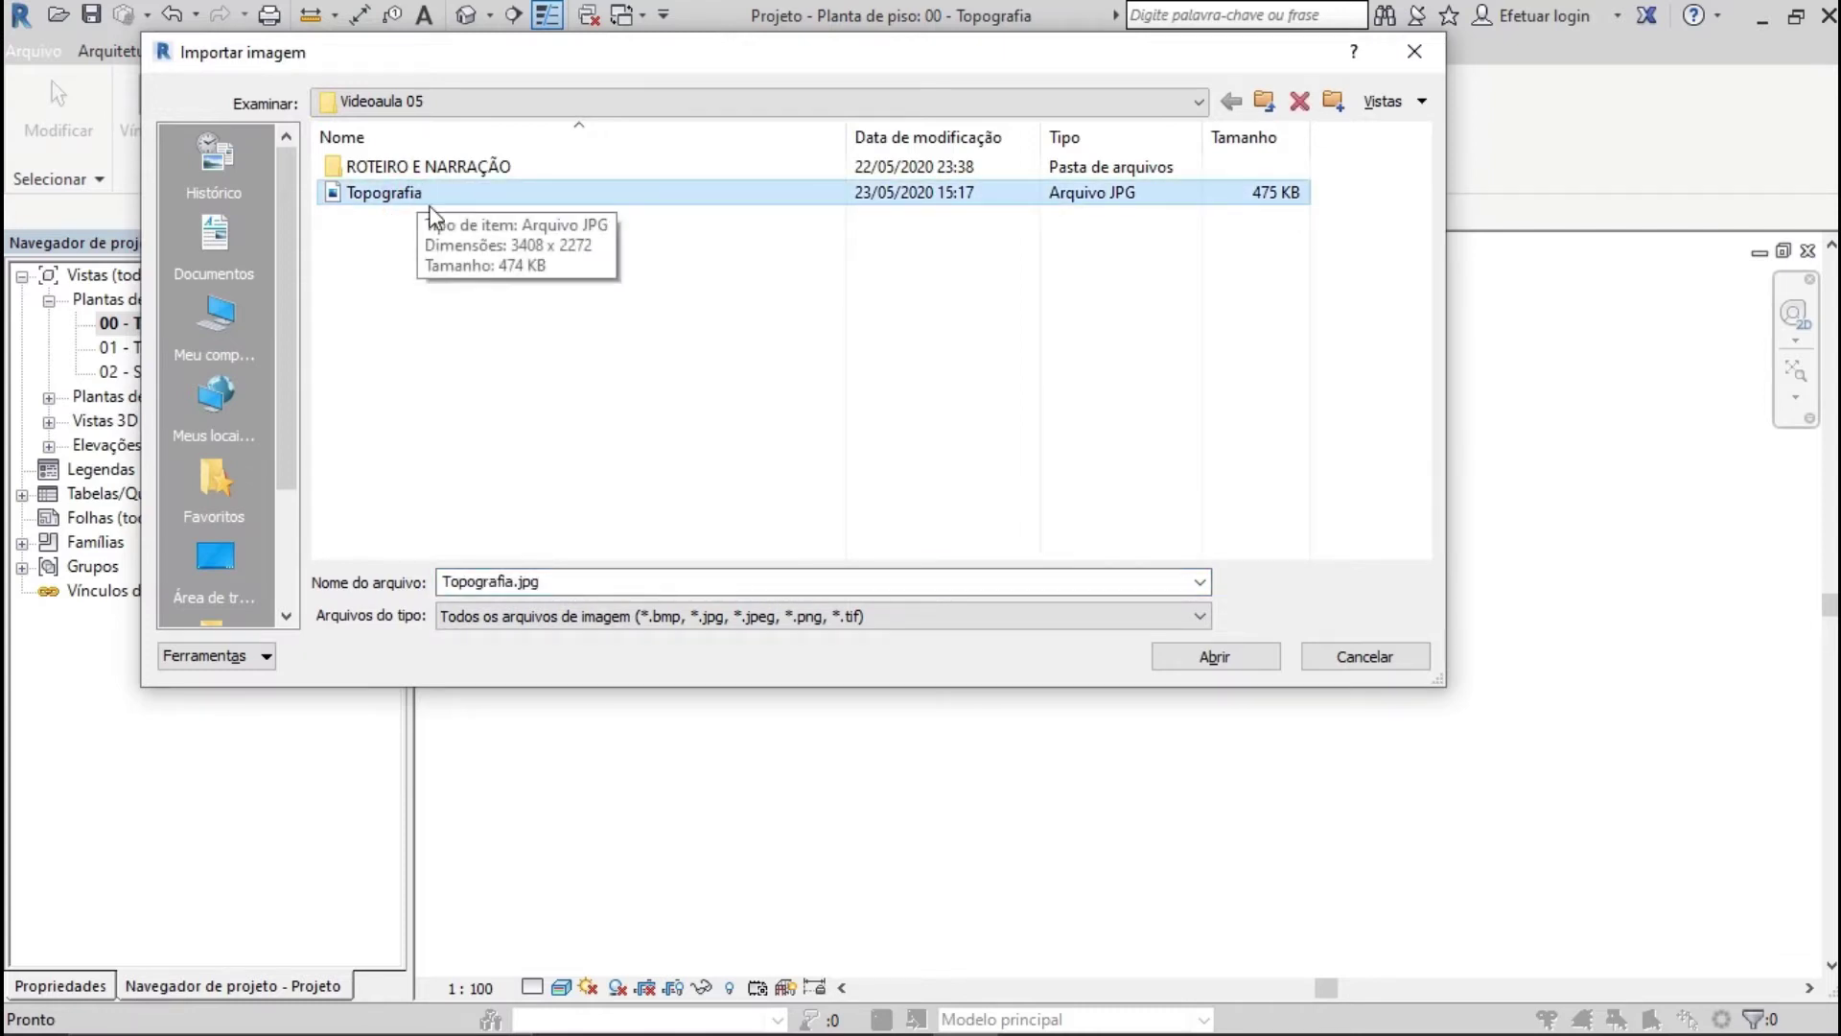
click(1235, 658)
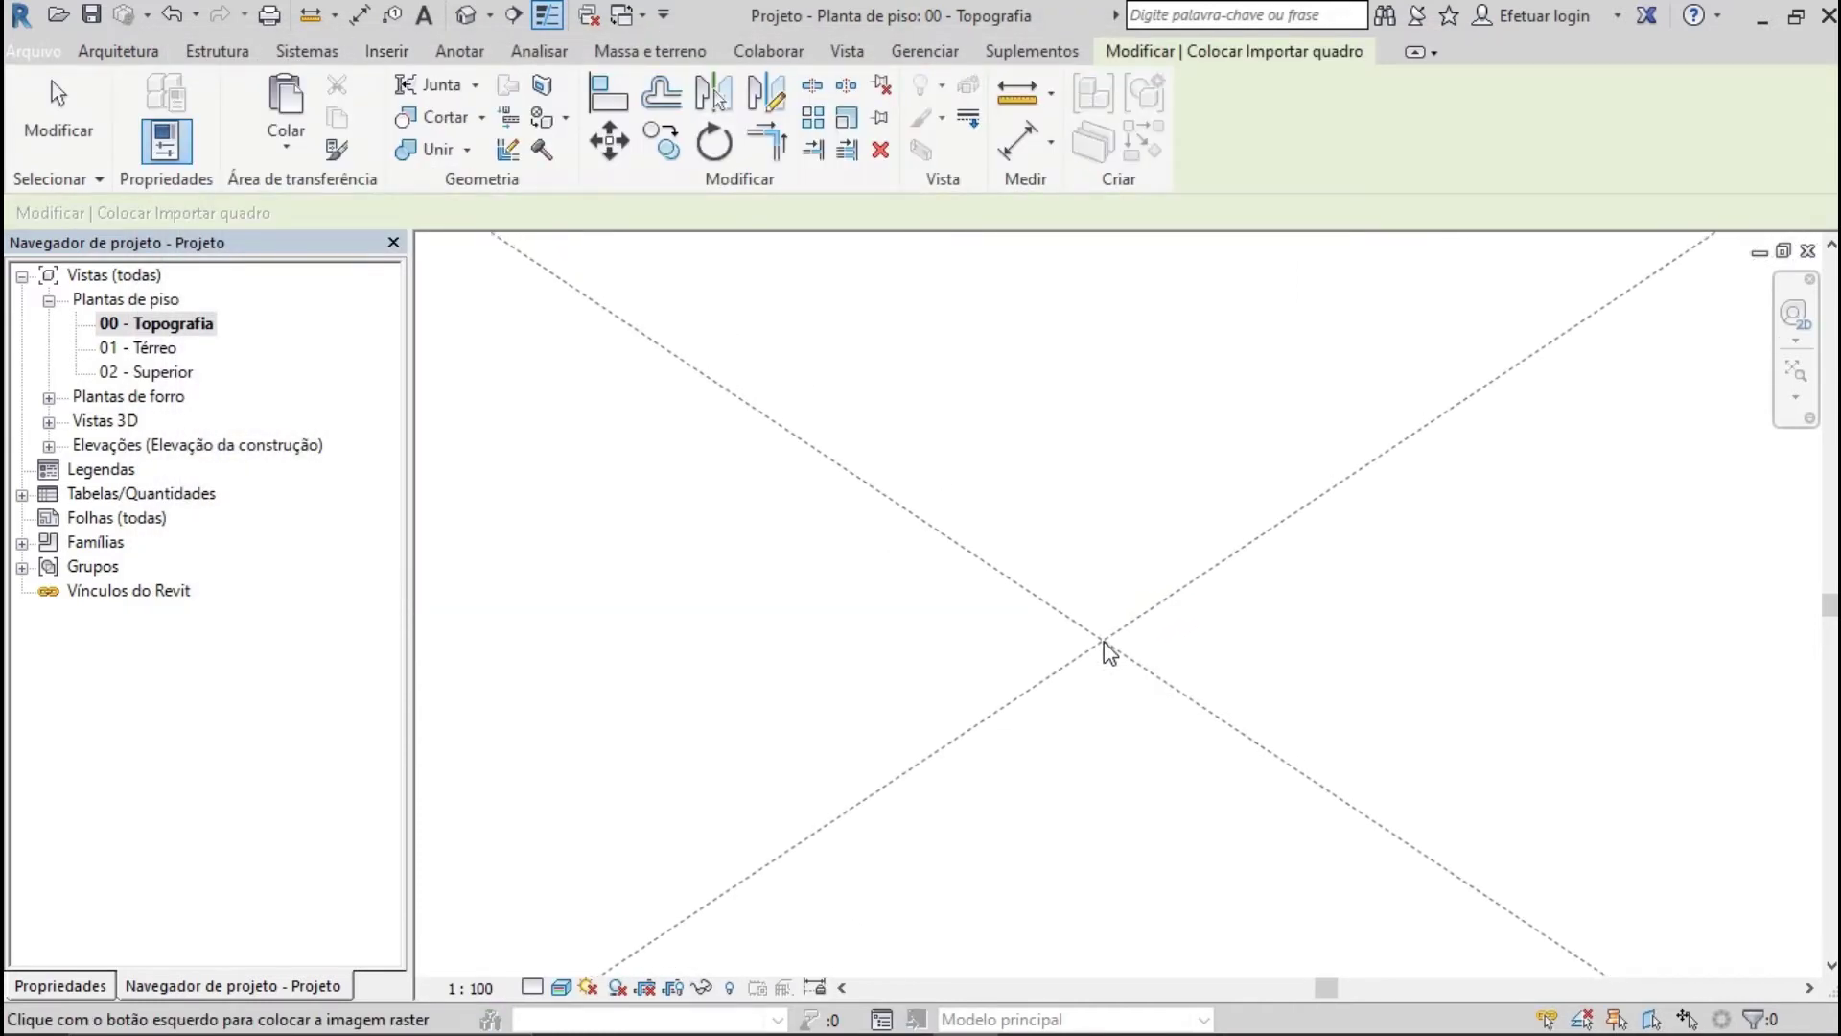
click(1151, 643)
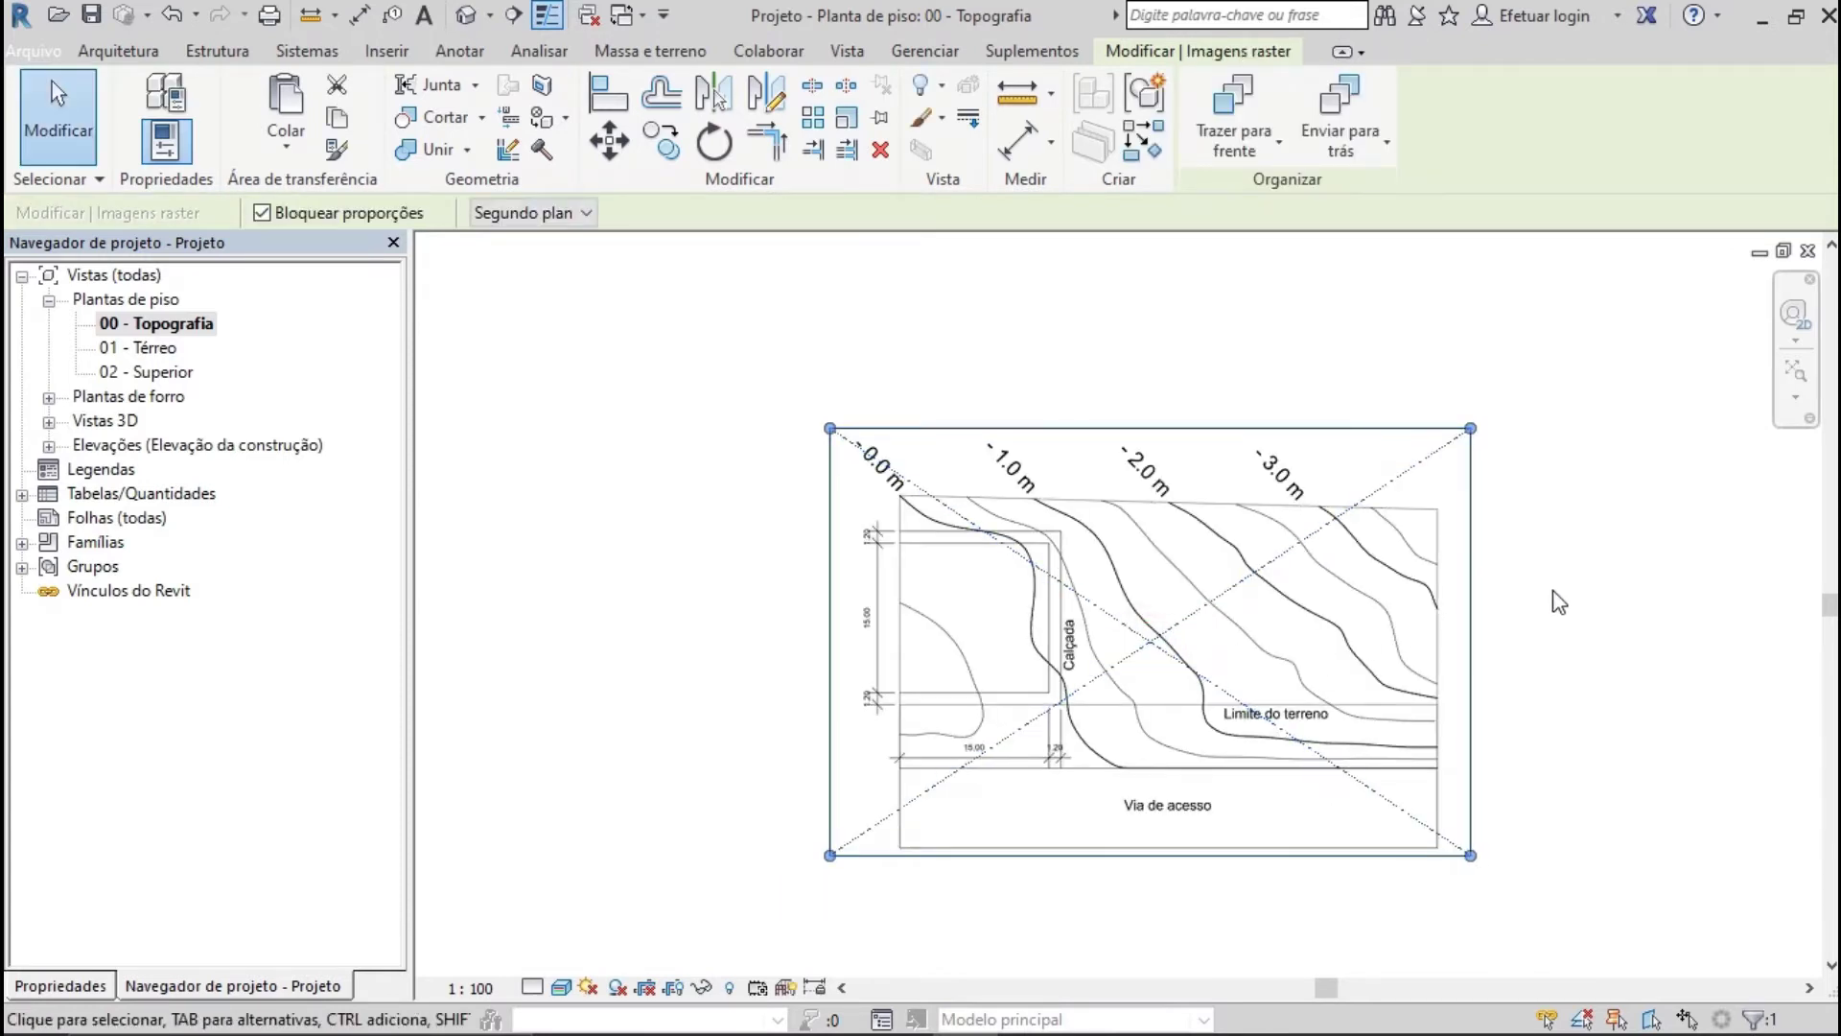
Measure the left side of the square marked 15.00 on the imported image, from its upper to its lower corner
scroll(965, 709, up, 2)
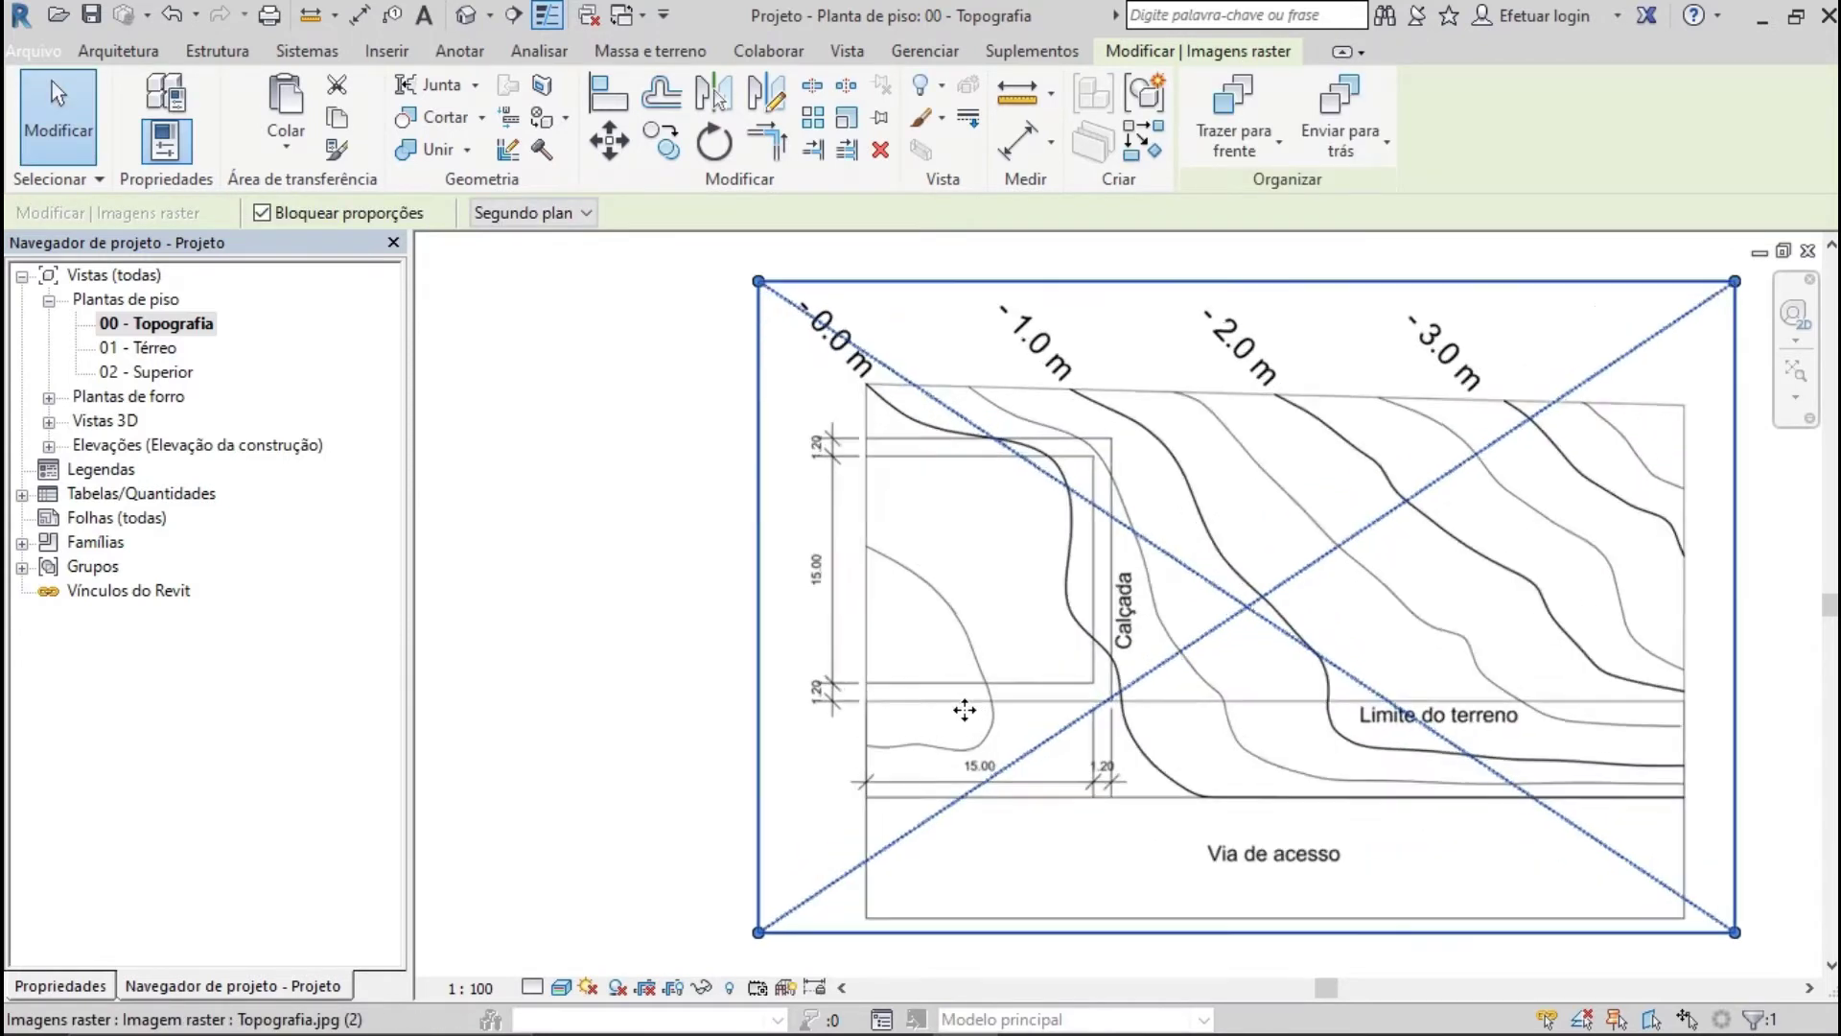
scroll(965, 709, up, 1)
middle_drag(813, 613, 792, 675)
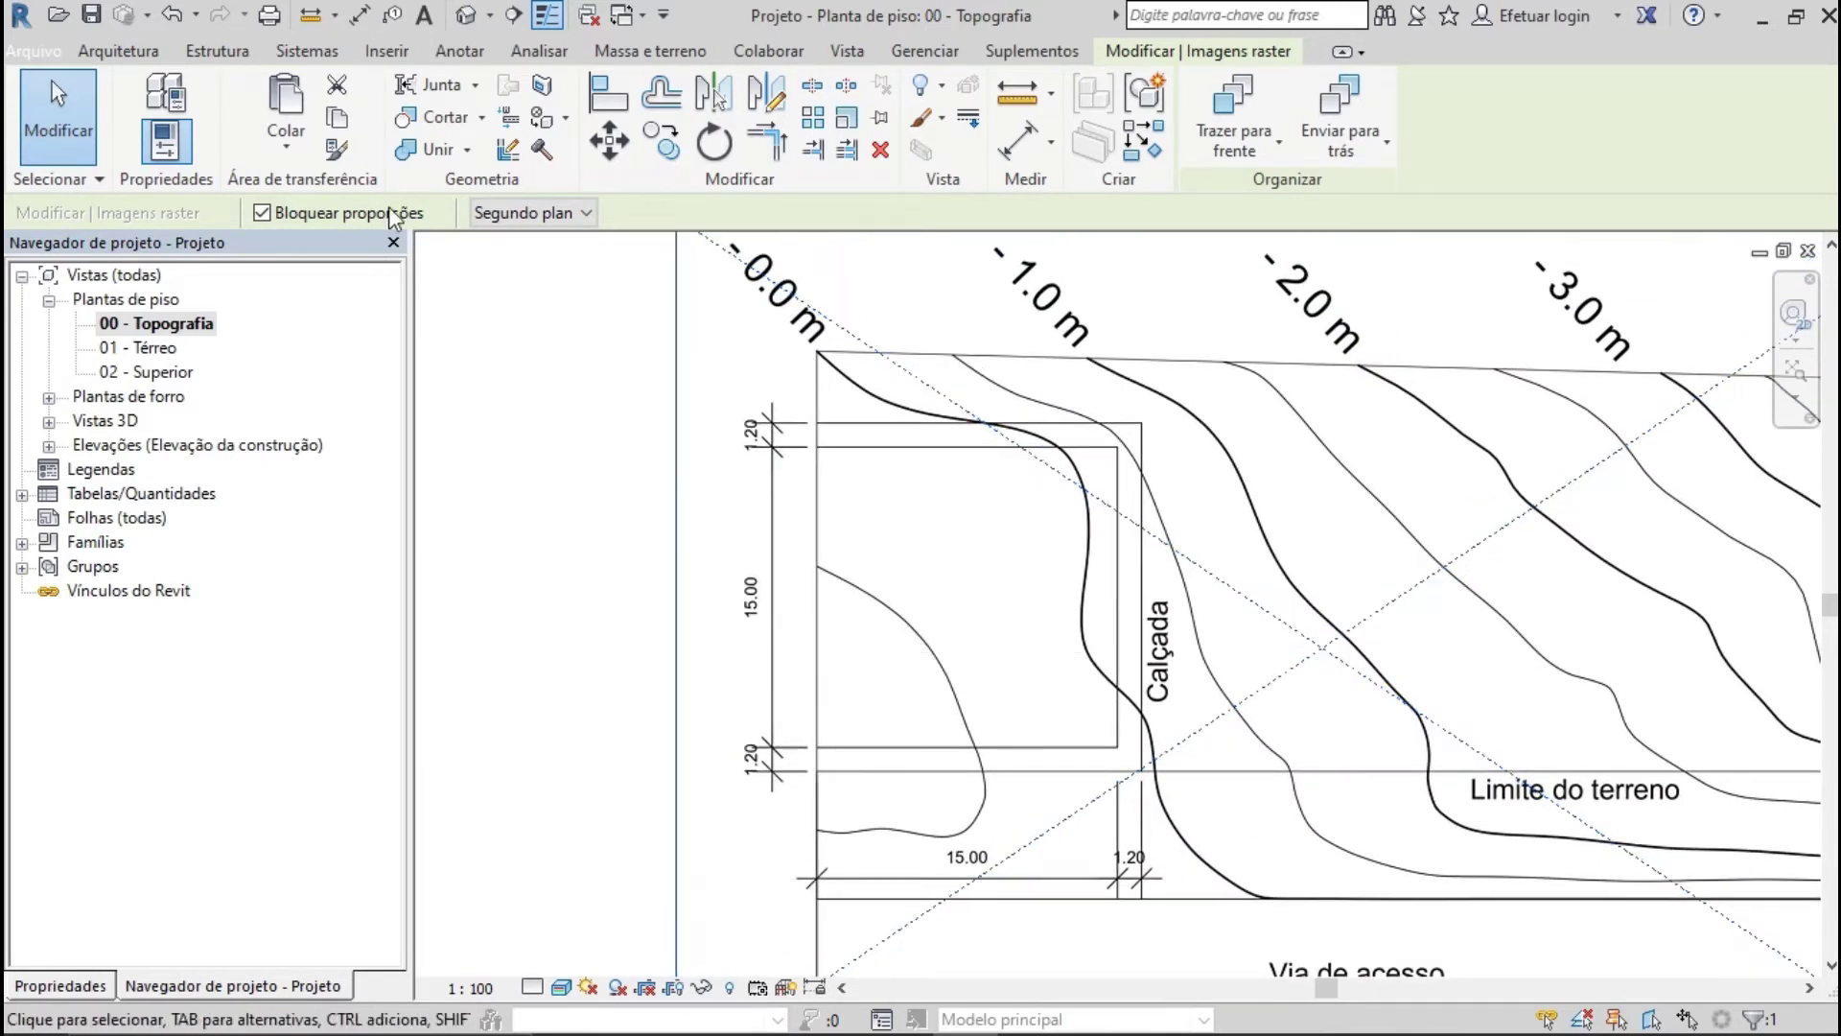
click(310, 15)
scroll(815, 446, up, 3)
scroll(815, 446, up, 6)
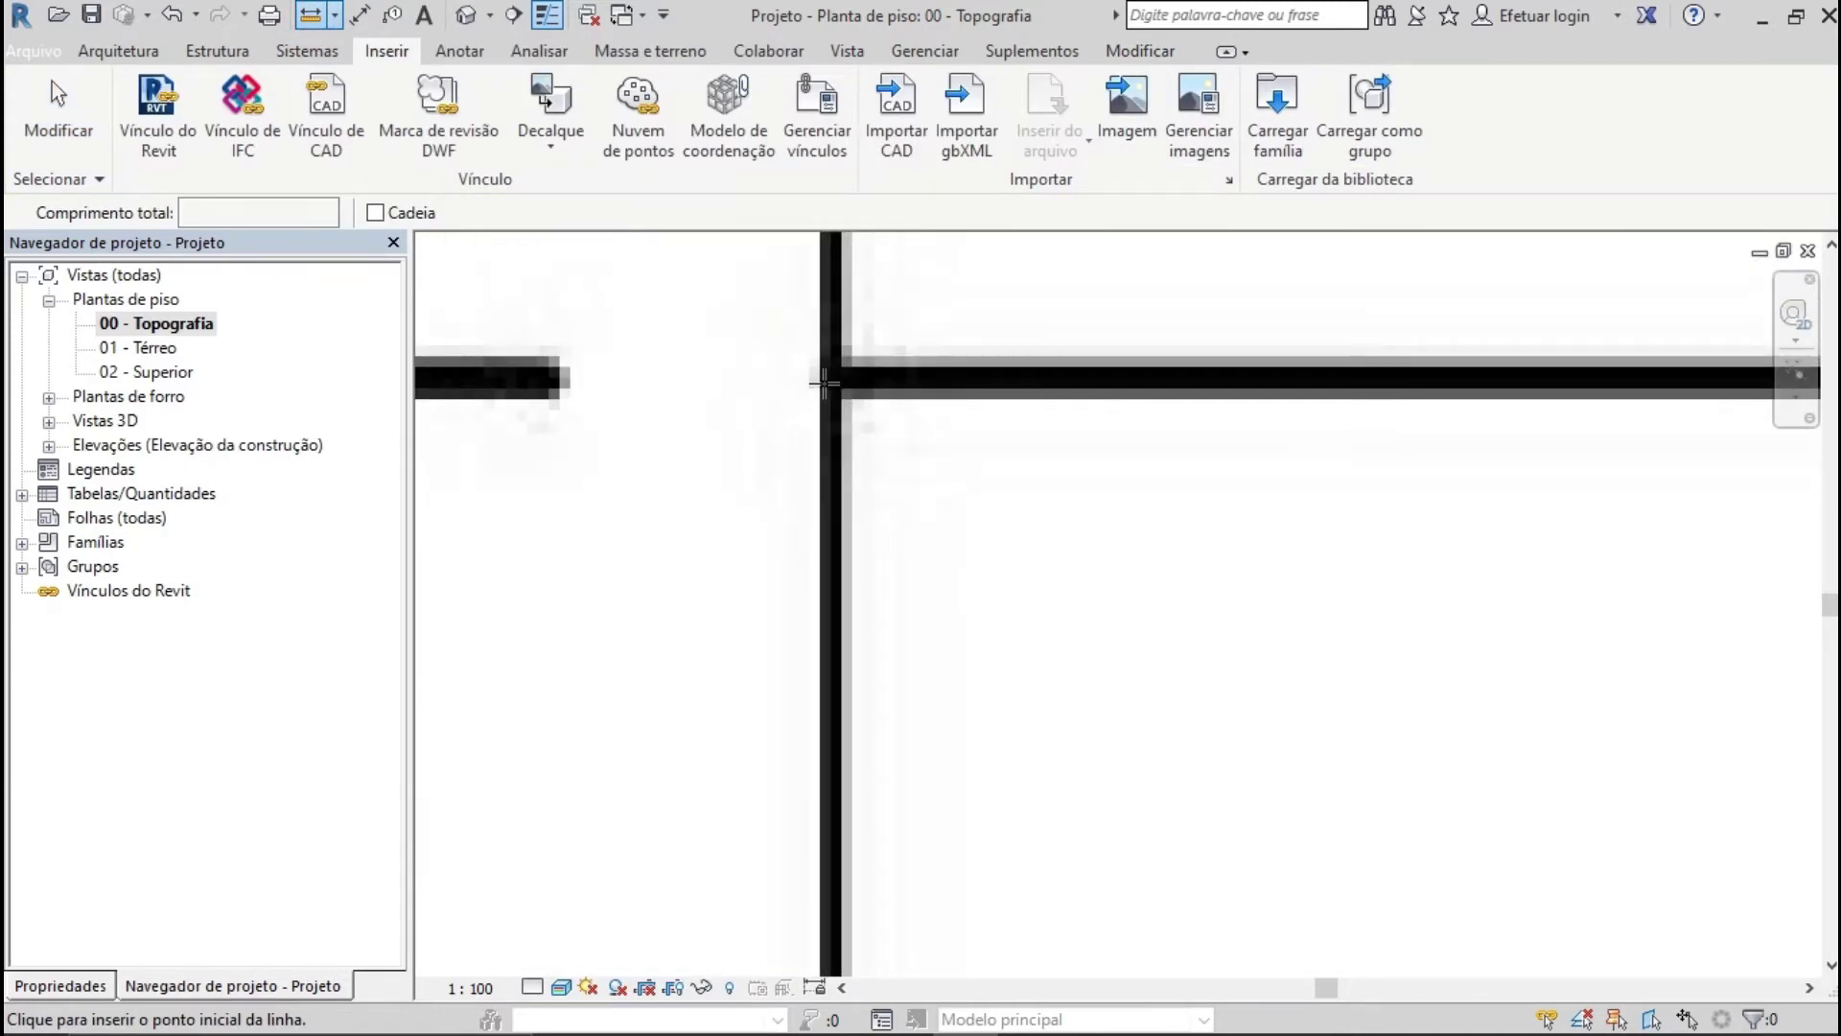
click(834, 378)
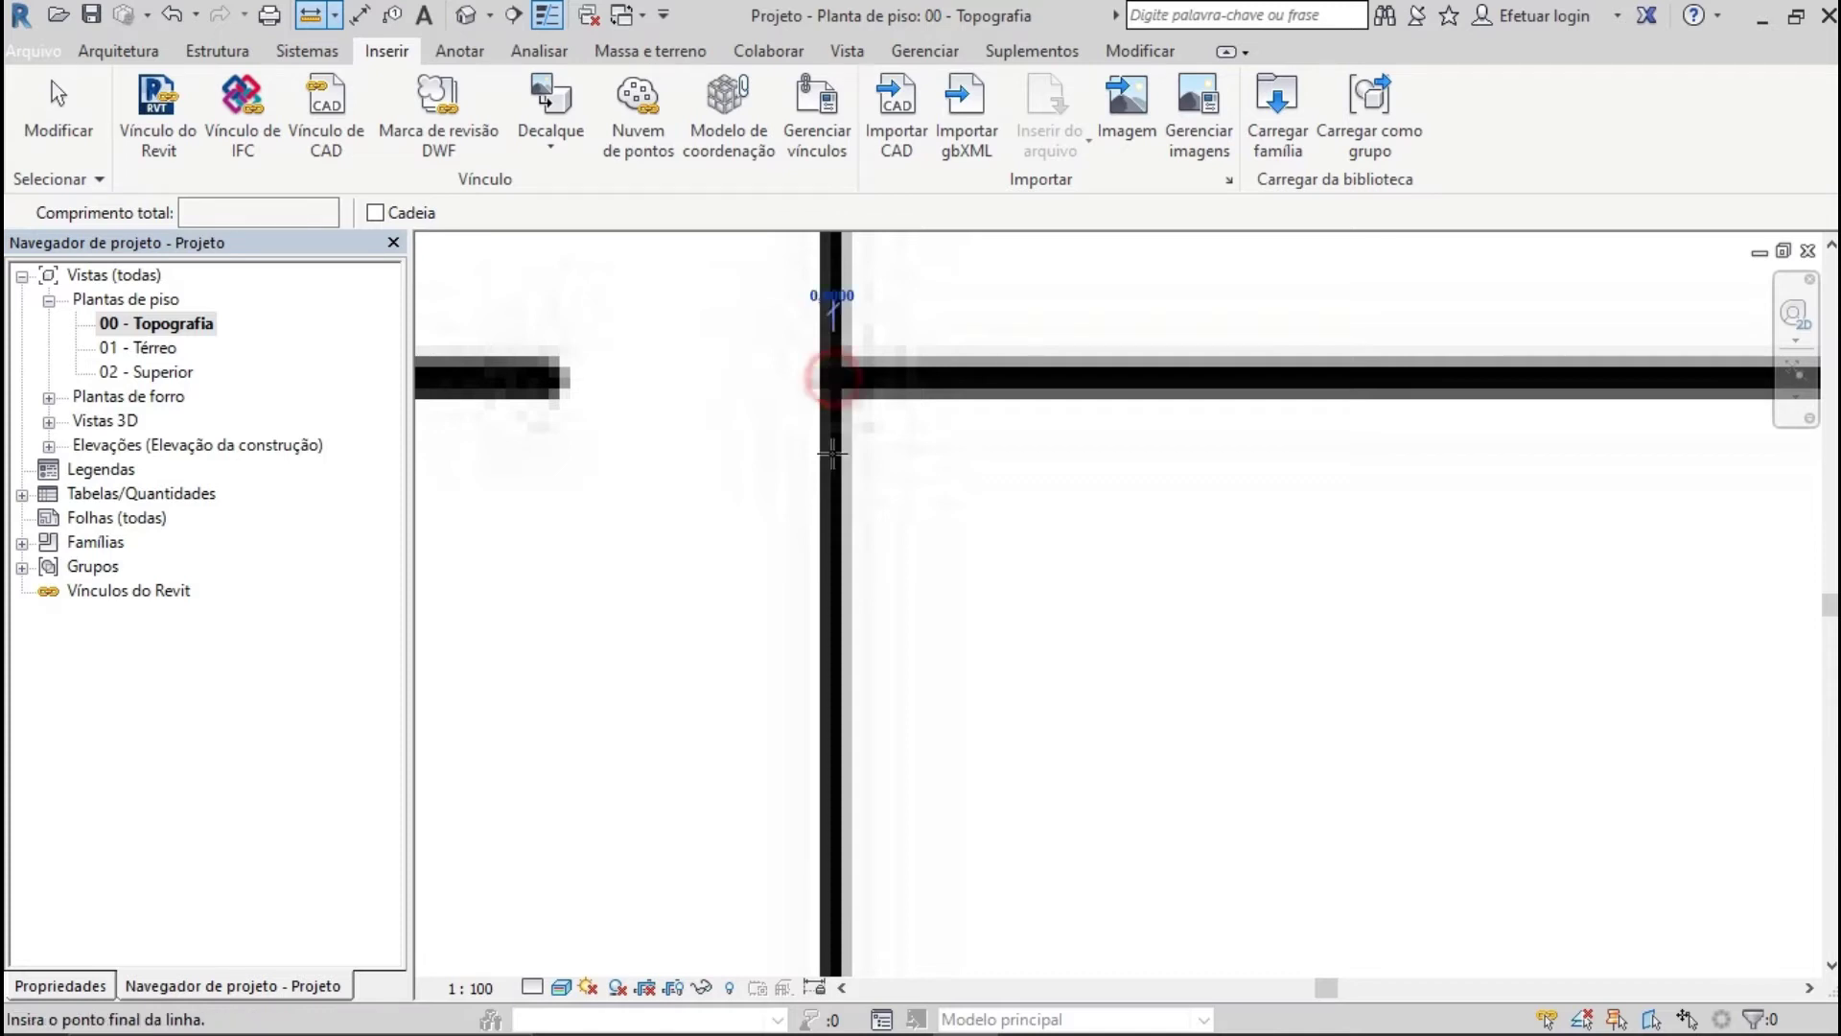
scroll(835, 422, down, 8)
scroll(822, 759, up, 8)
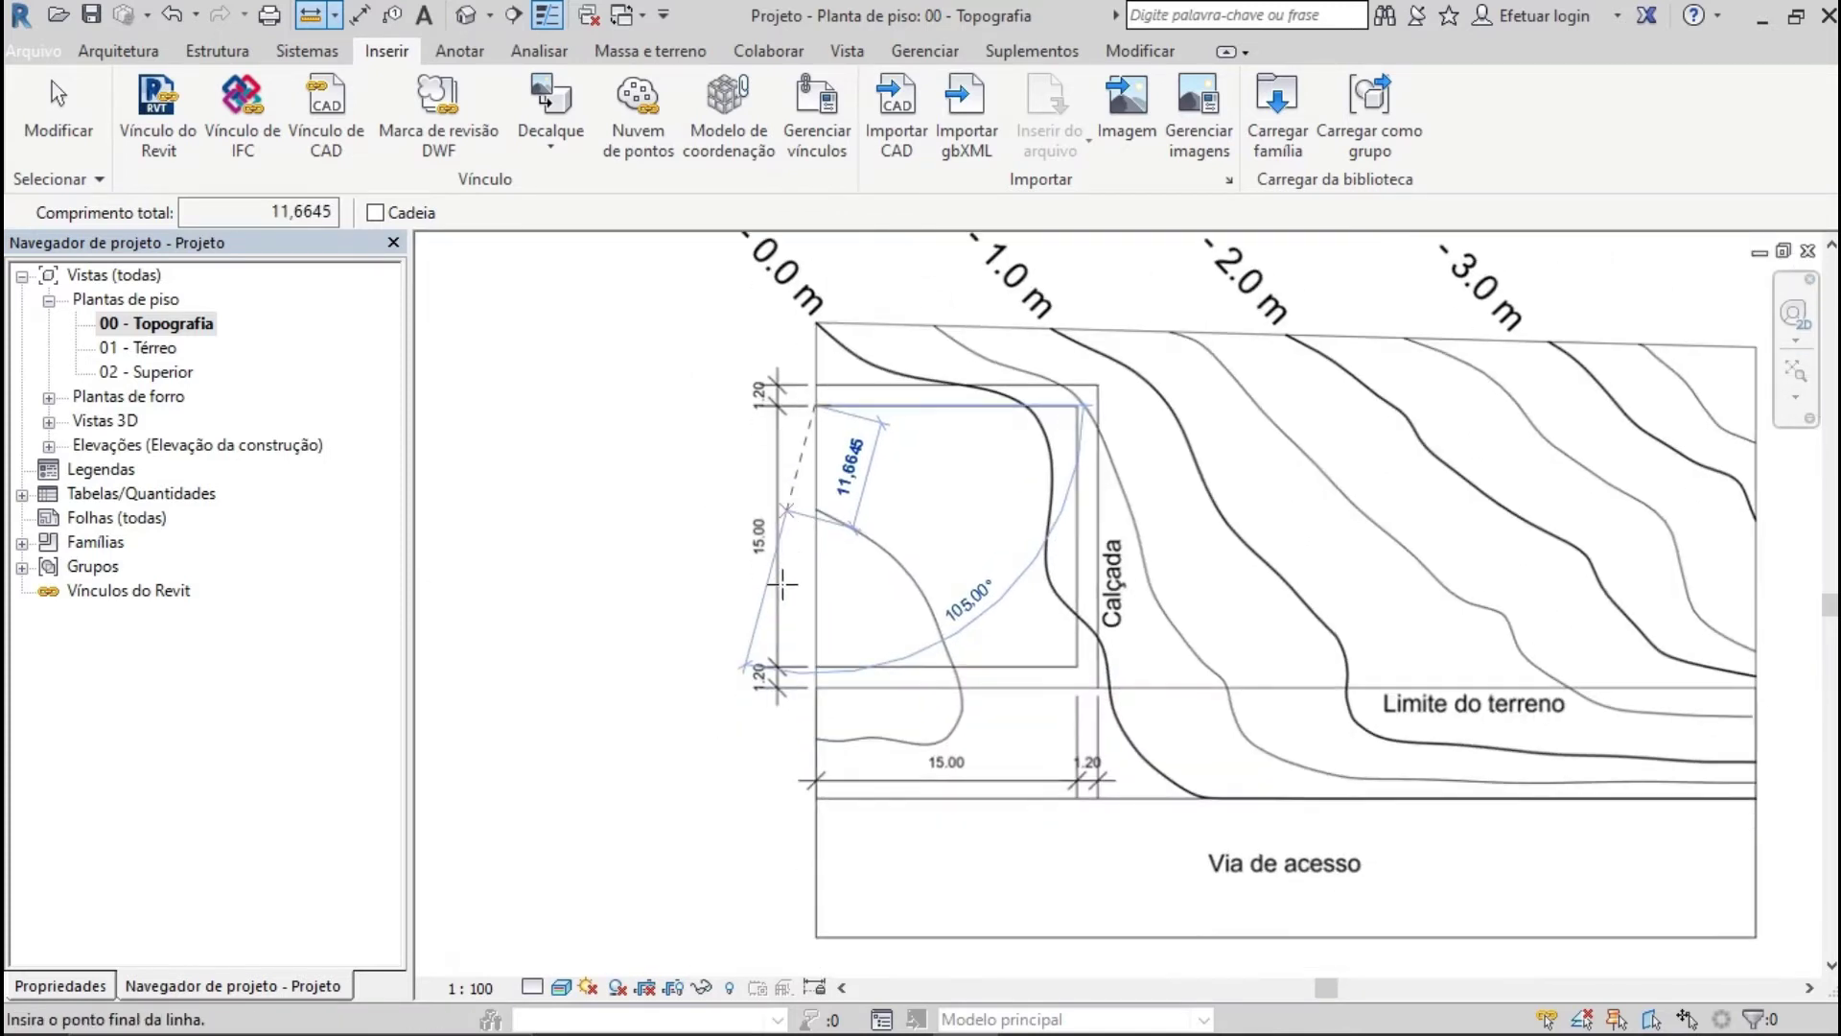
scroll(845, 785, up, 2)
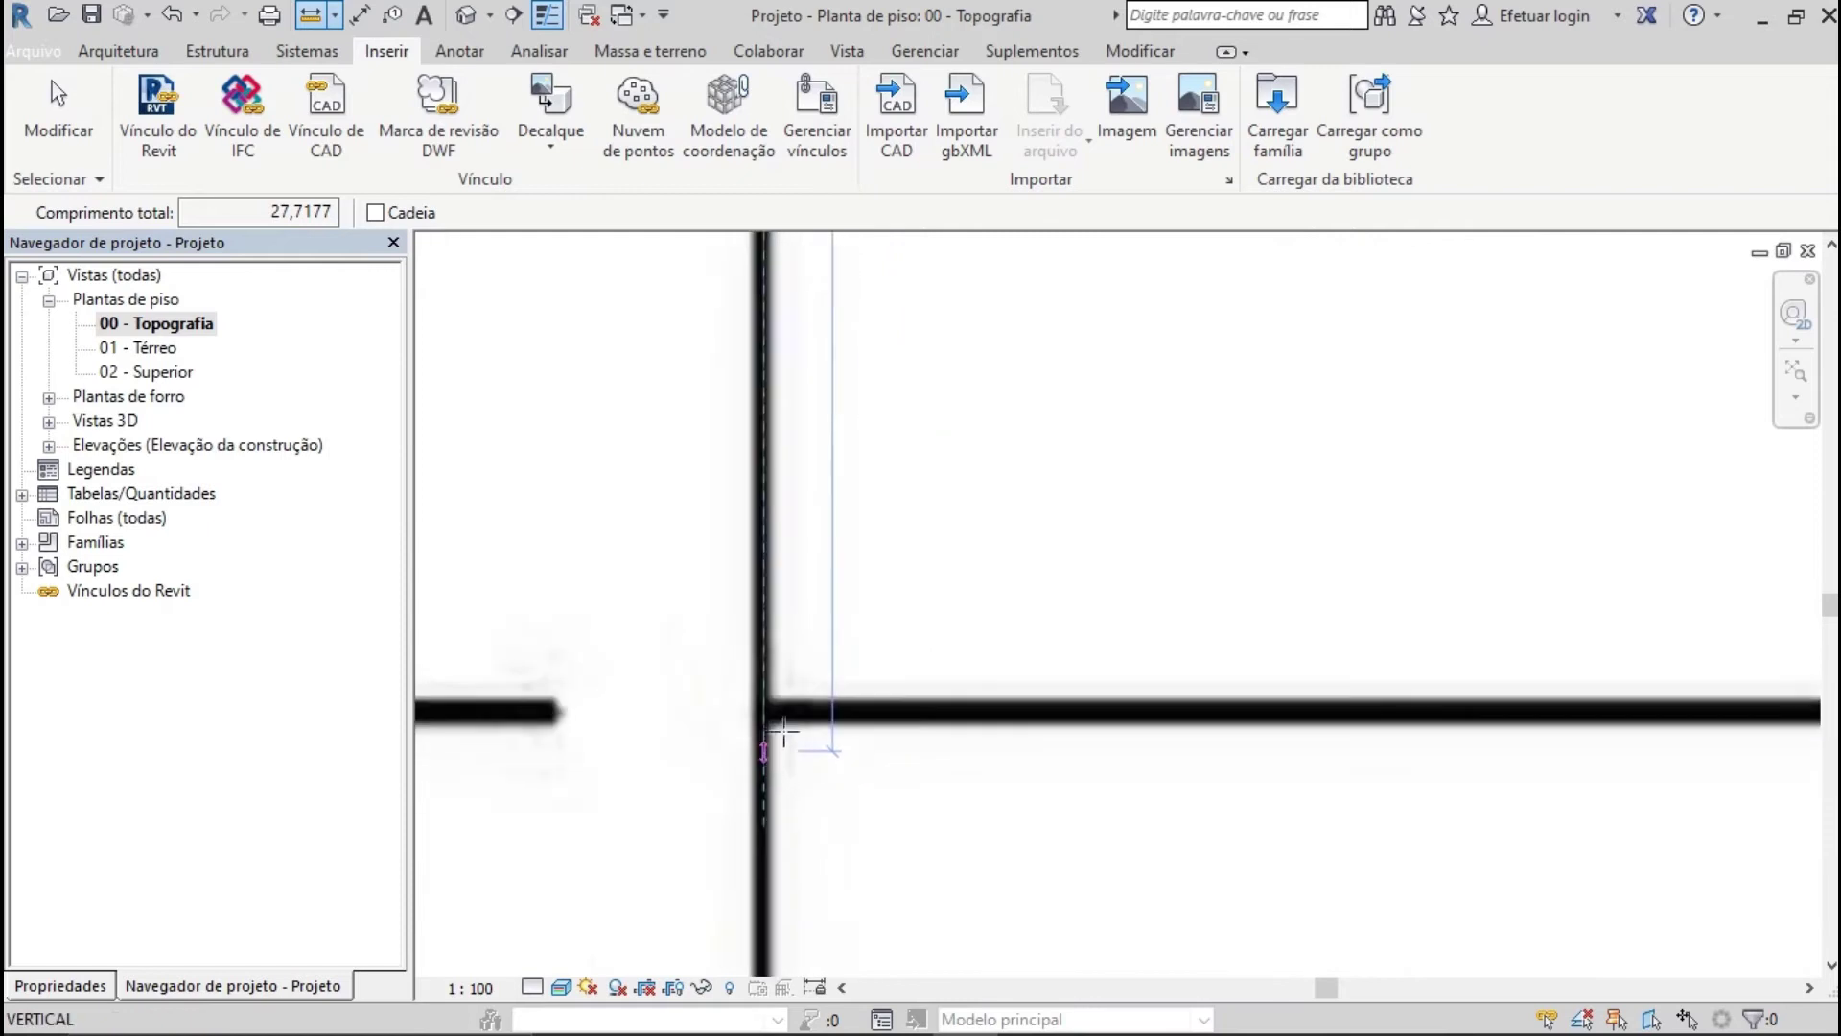
click(765, 709)
scroll(765, 709, down, 6)
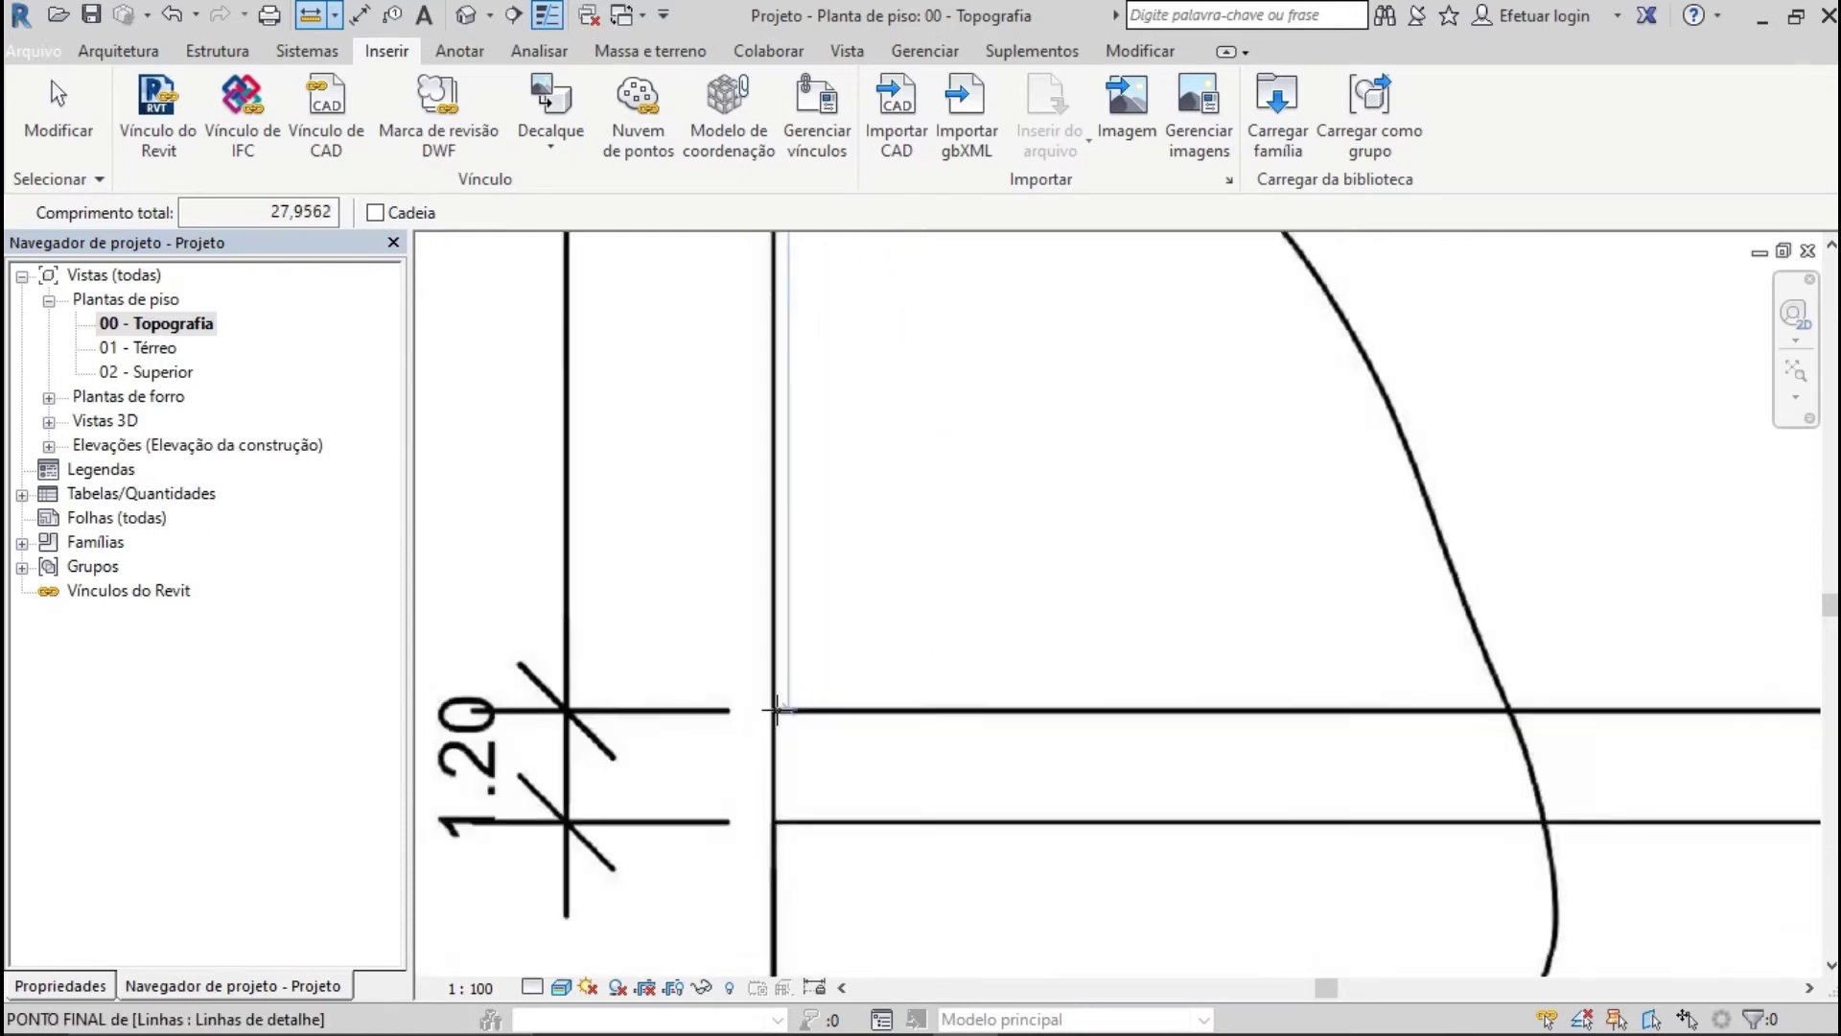
scroll(802, 610, up, 2)
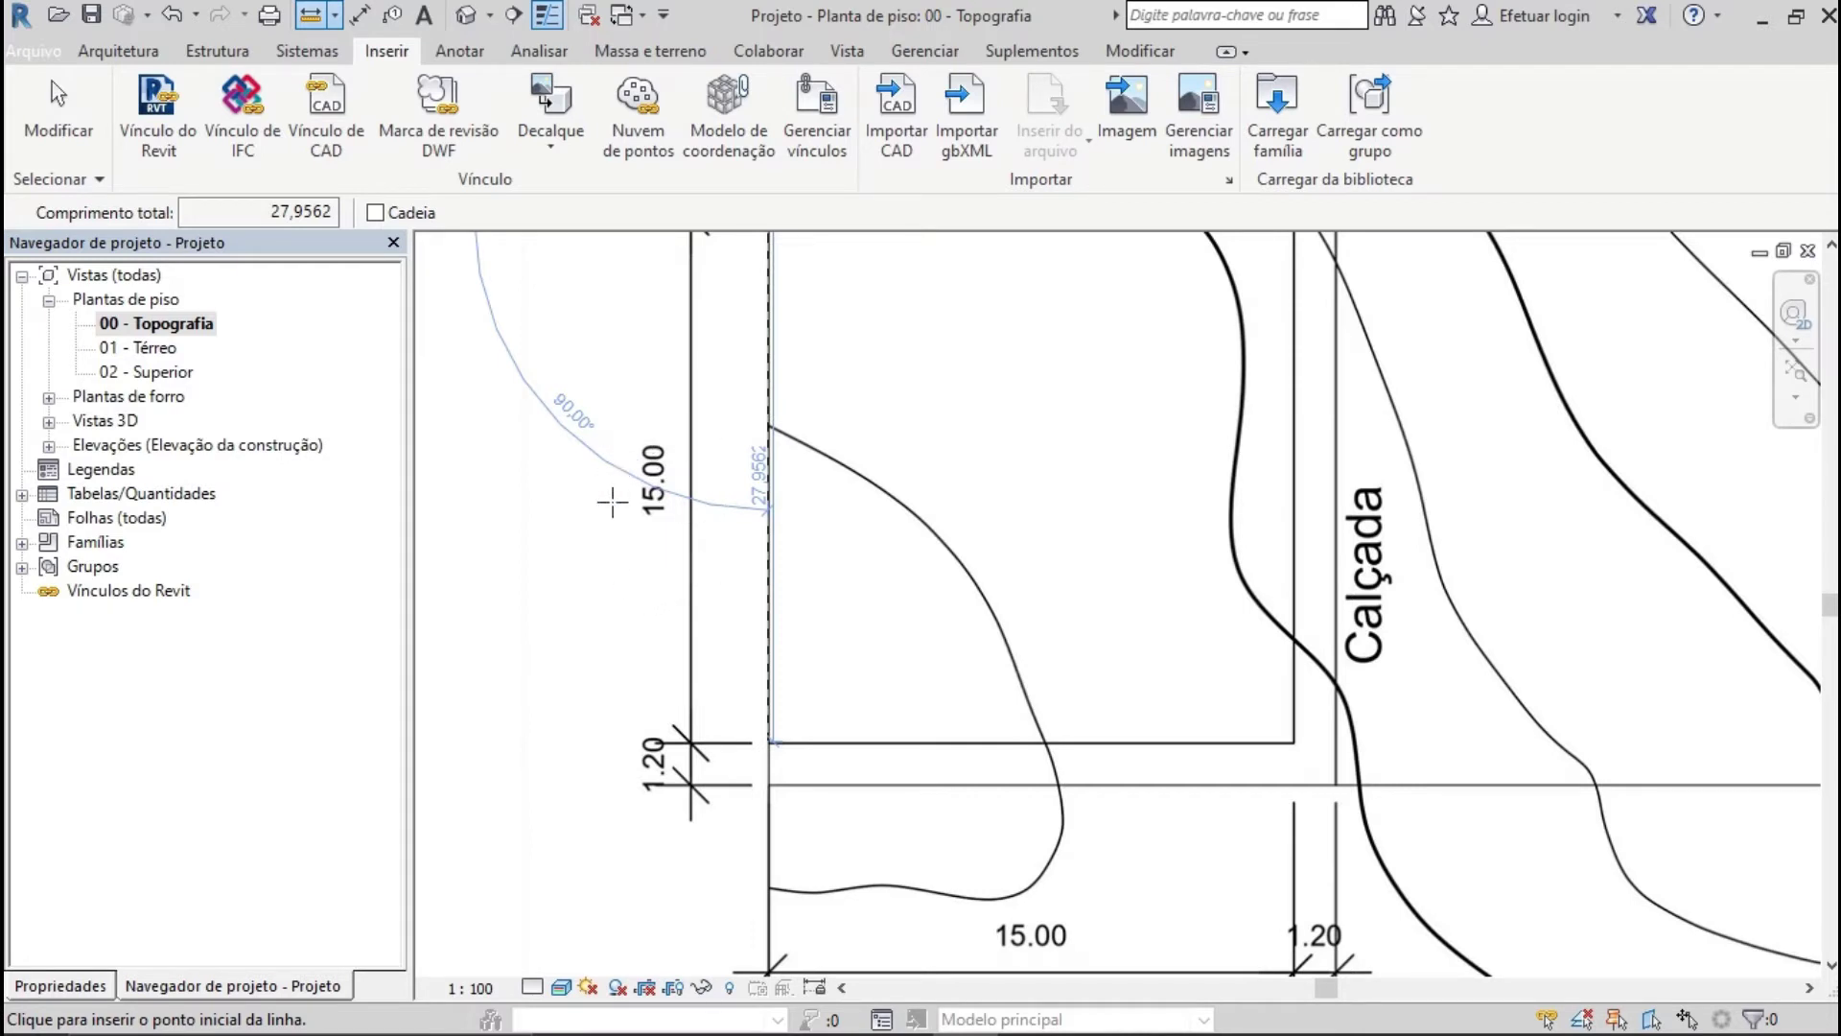
scroll(678, 590, down, 2)
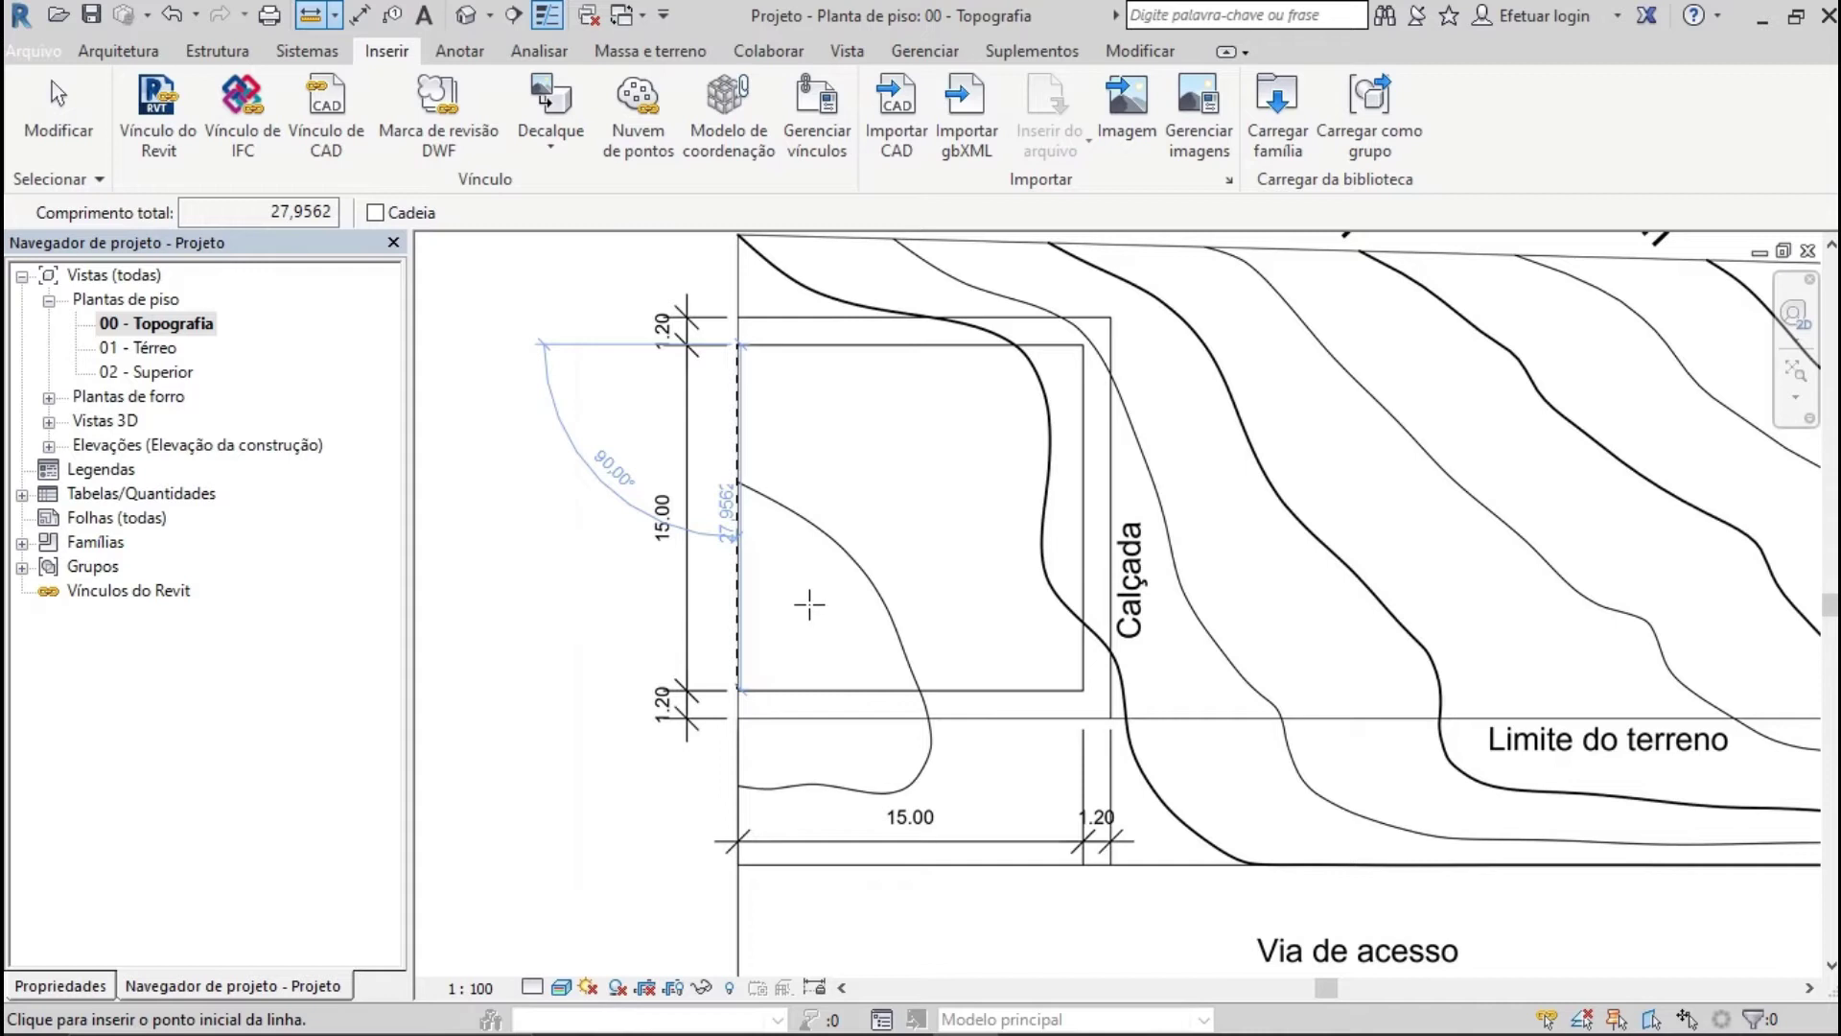
key(Escape)
key(Escape)
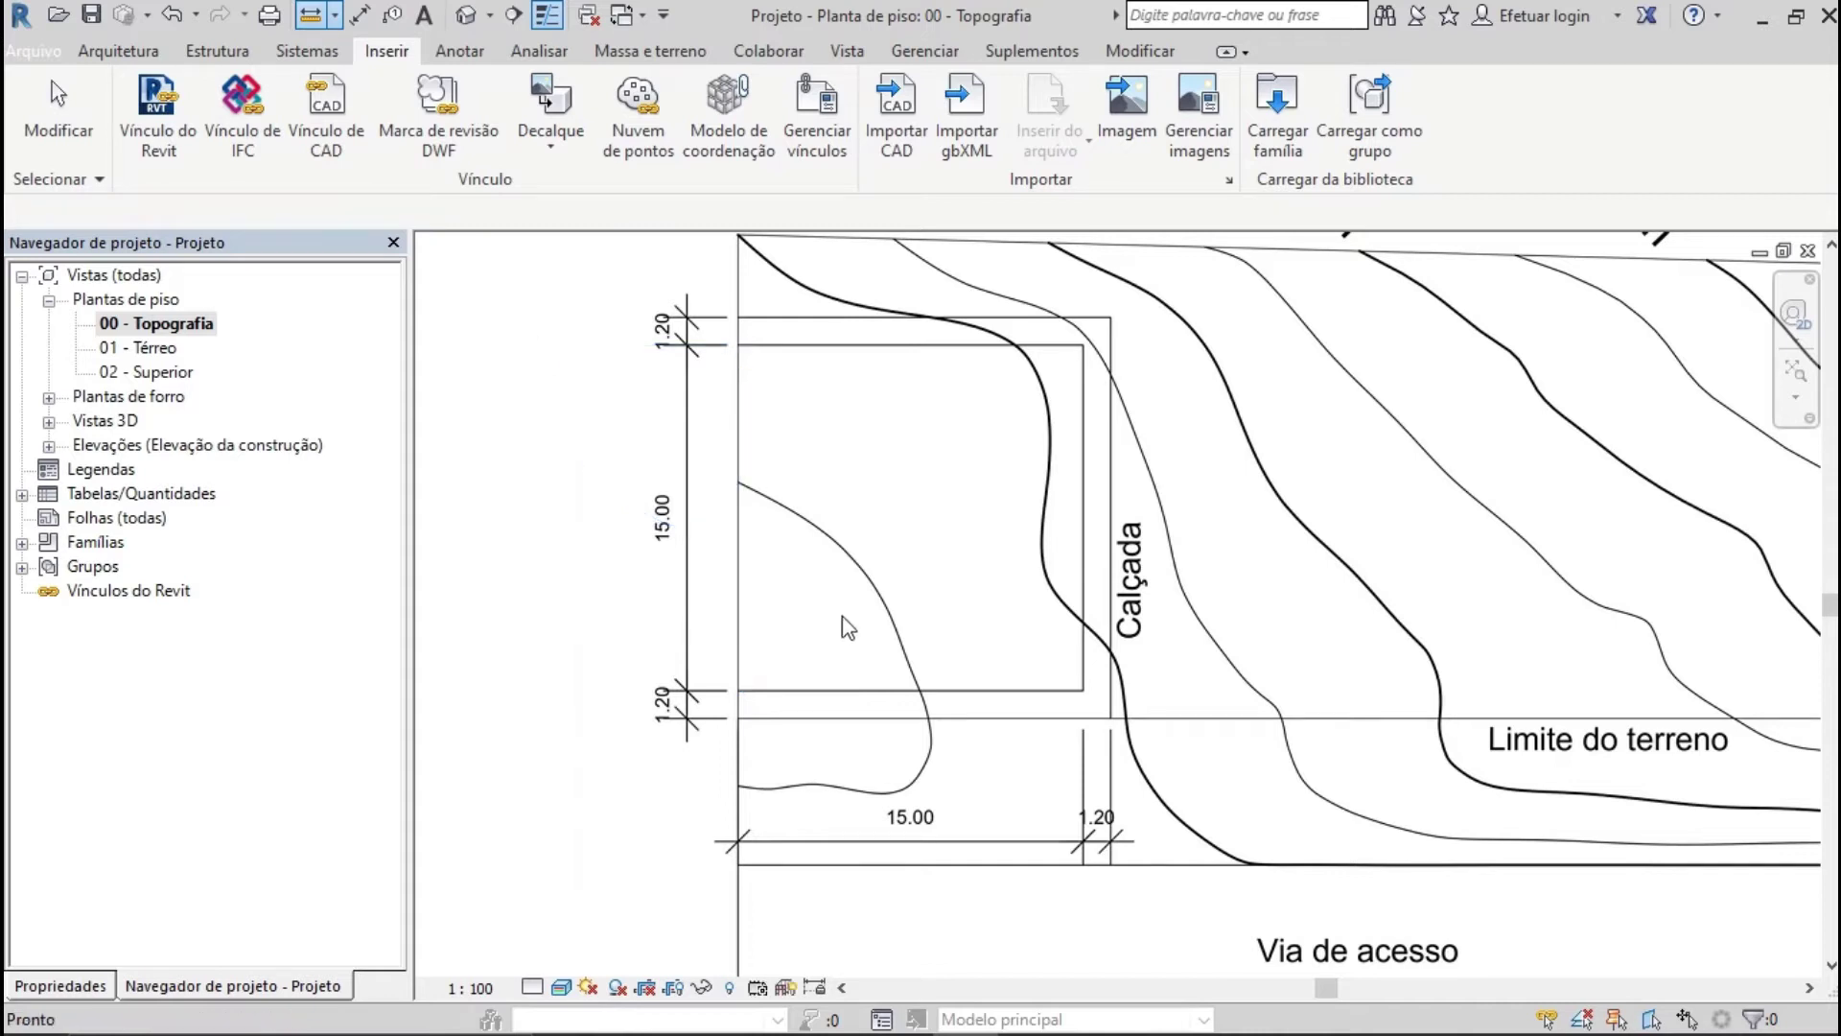
Scale the imported image graphically from the square's upper-left corner, using its left side as the reference and 15 m as the new length
scroll(829, 700, down, 3)
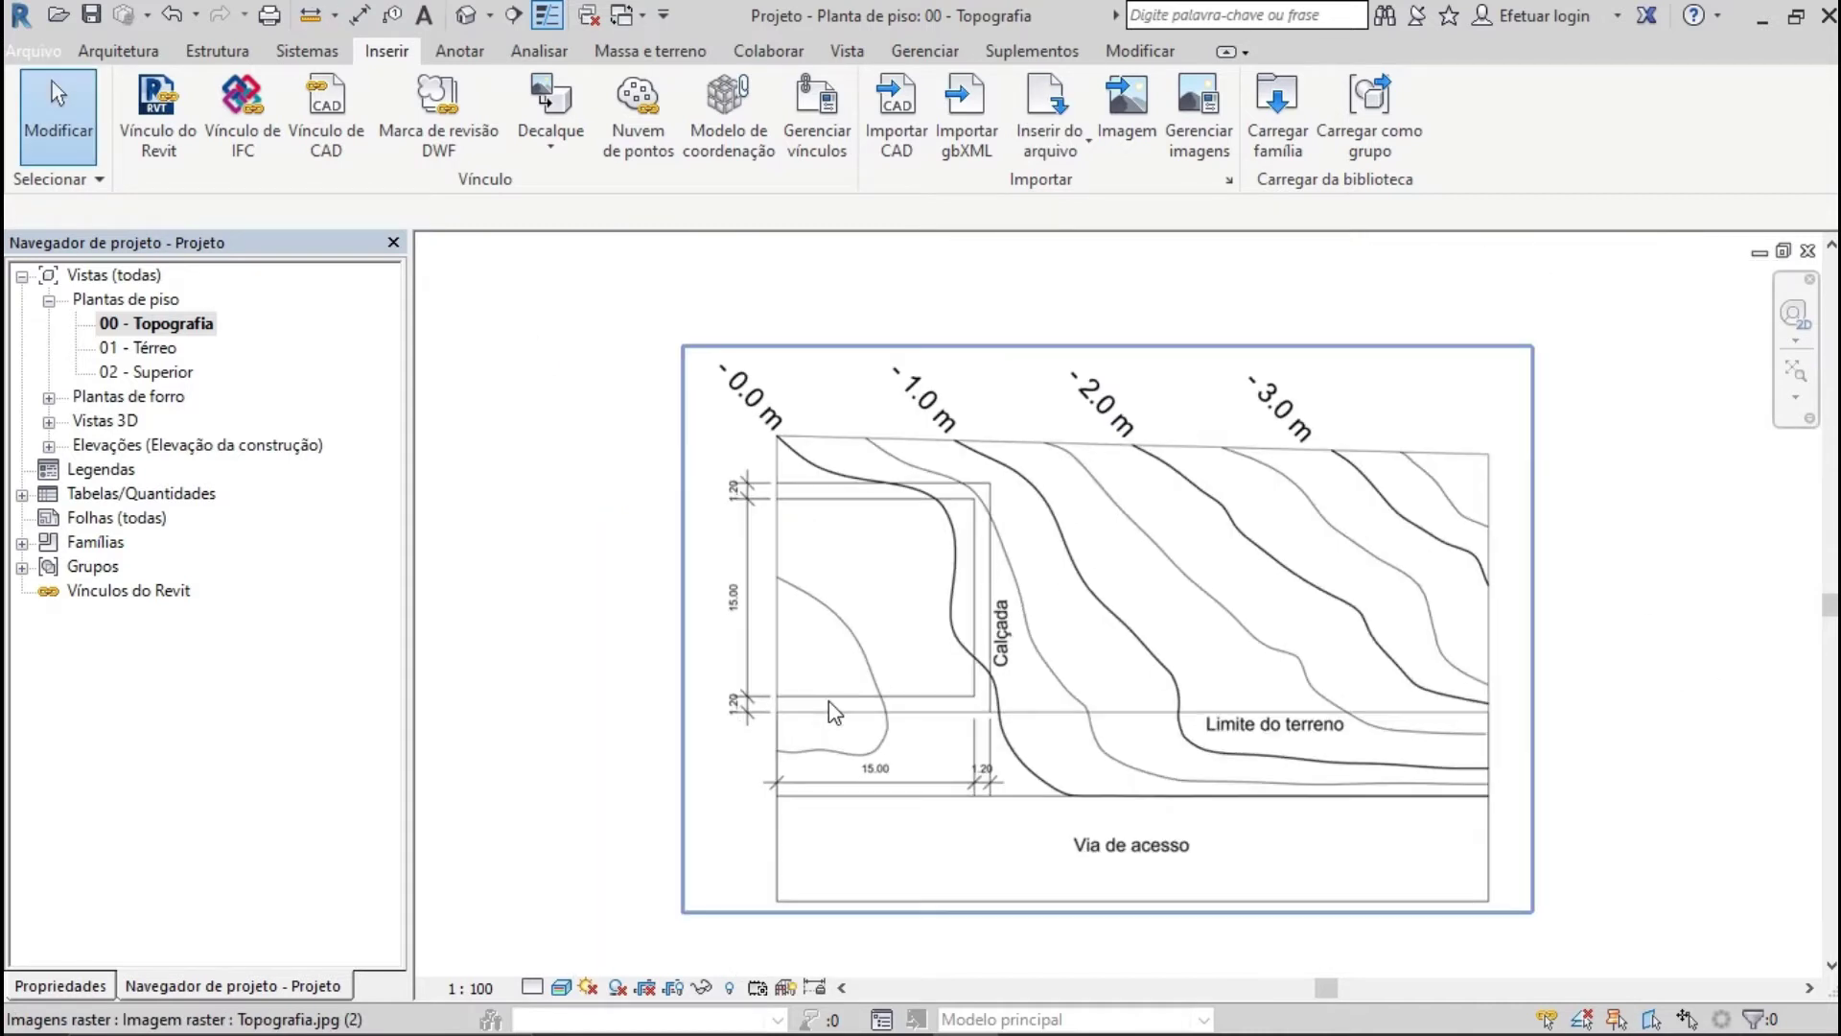
click(1052, 625)
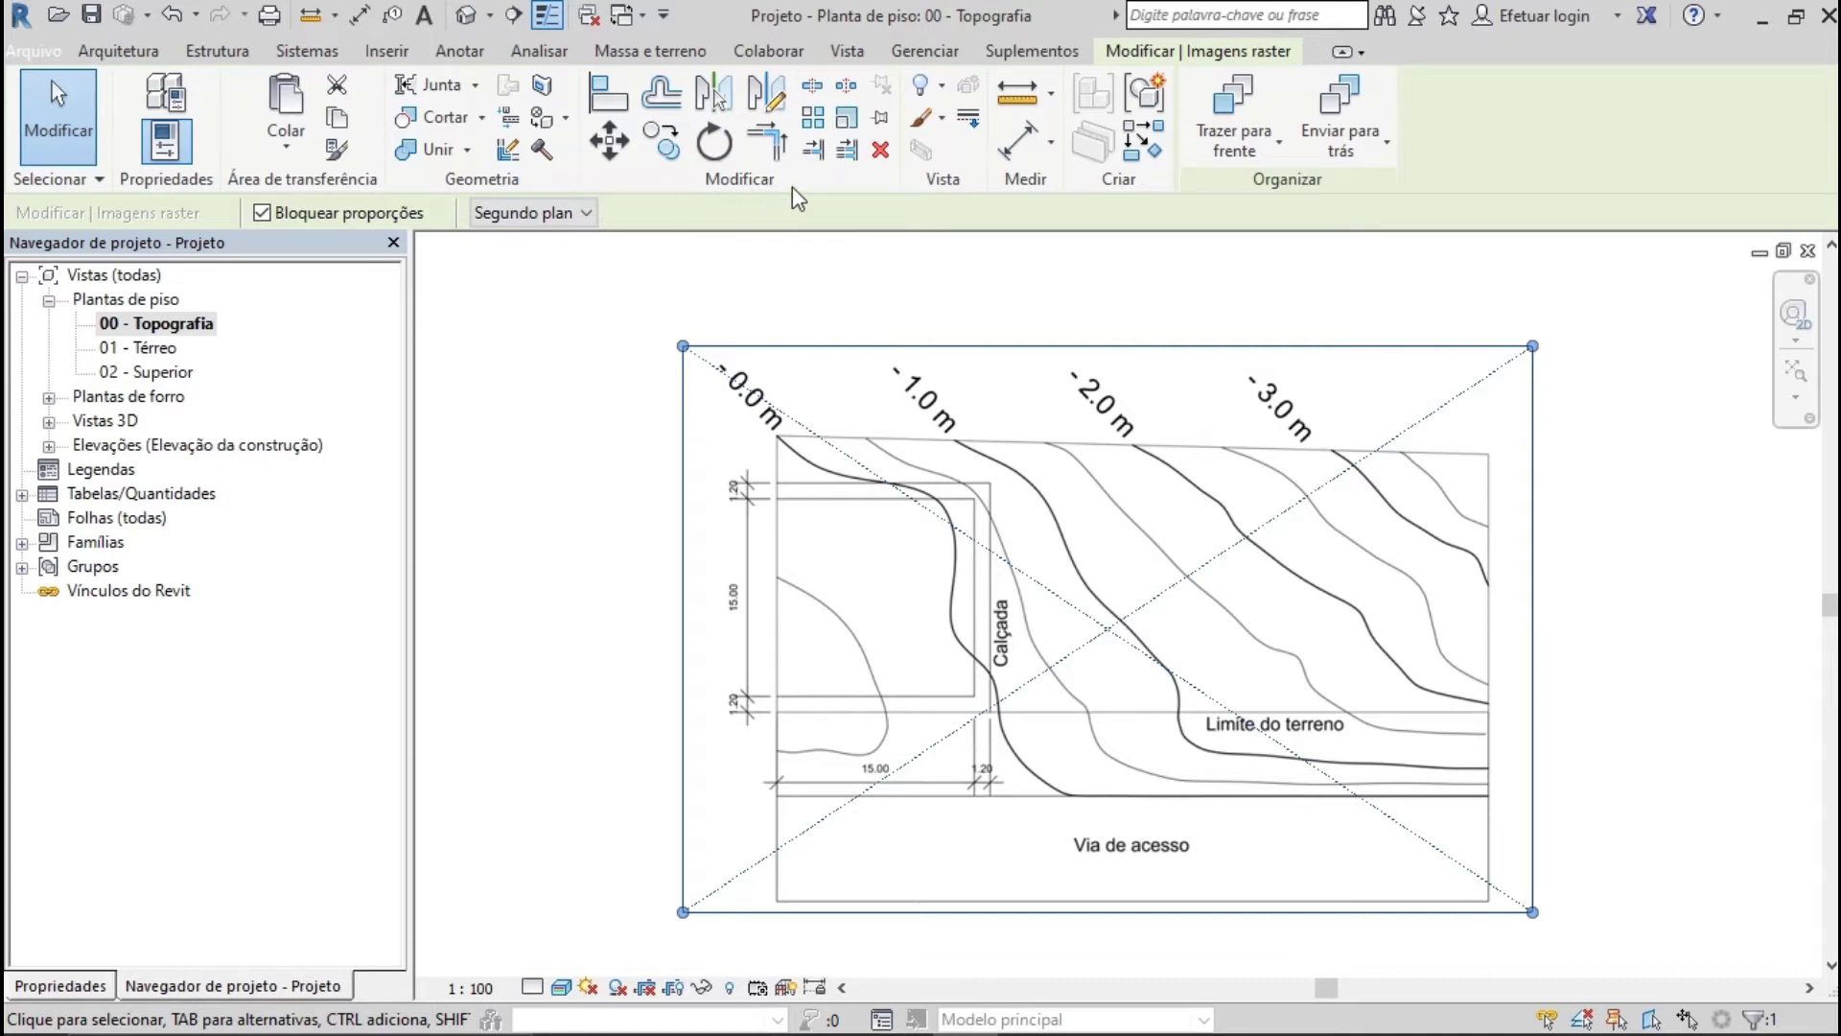
click(846, 119)
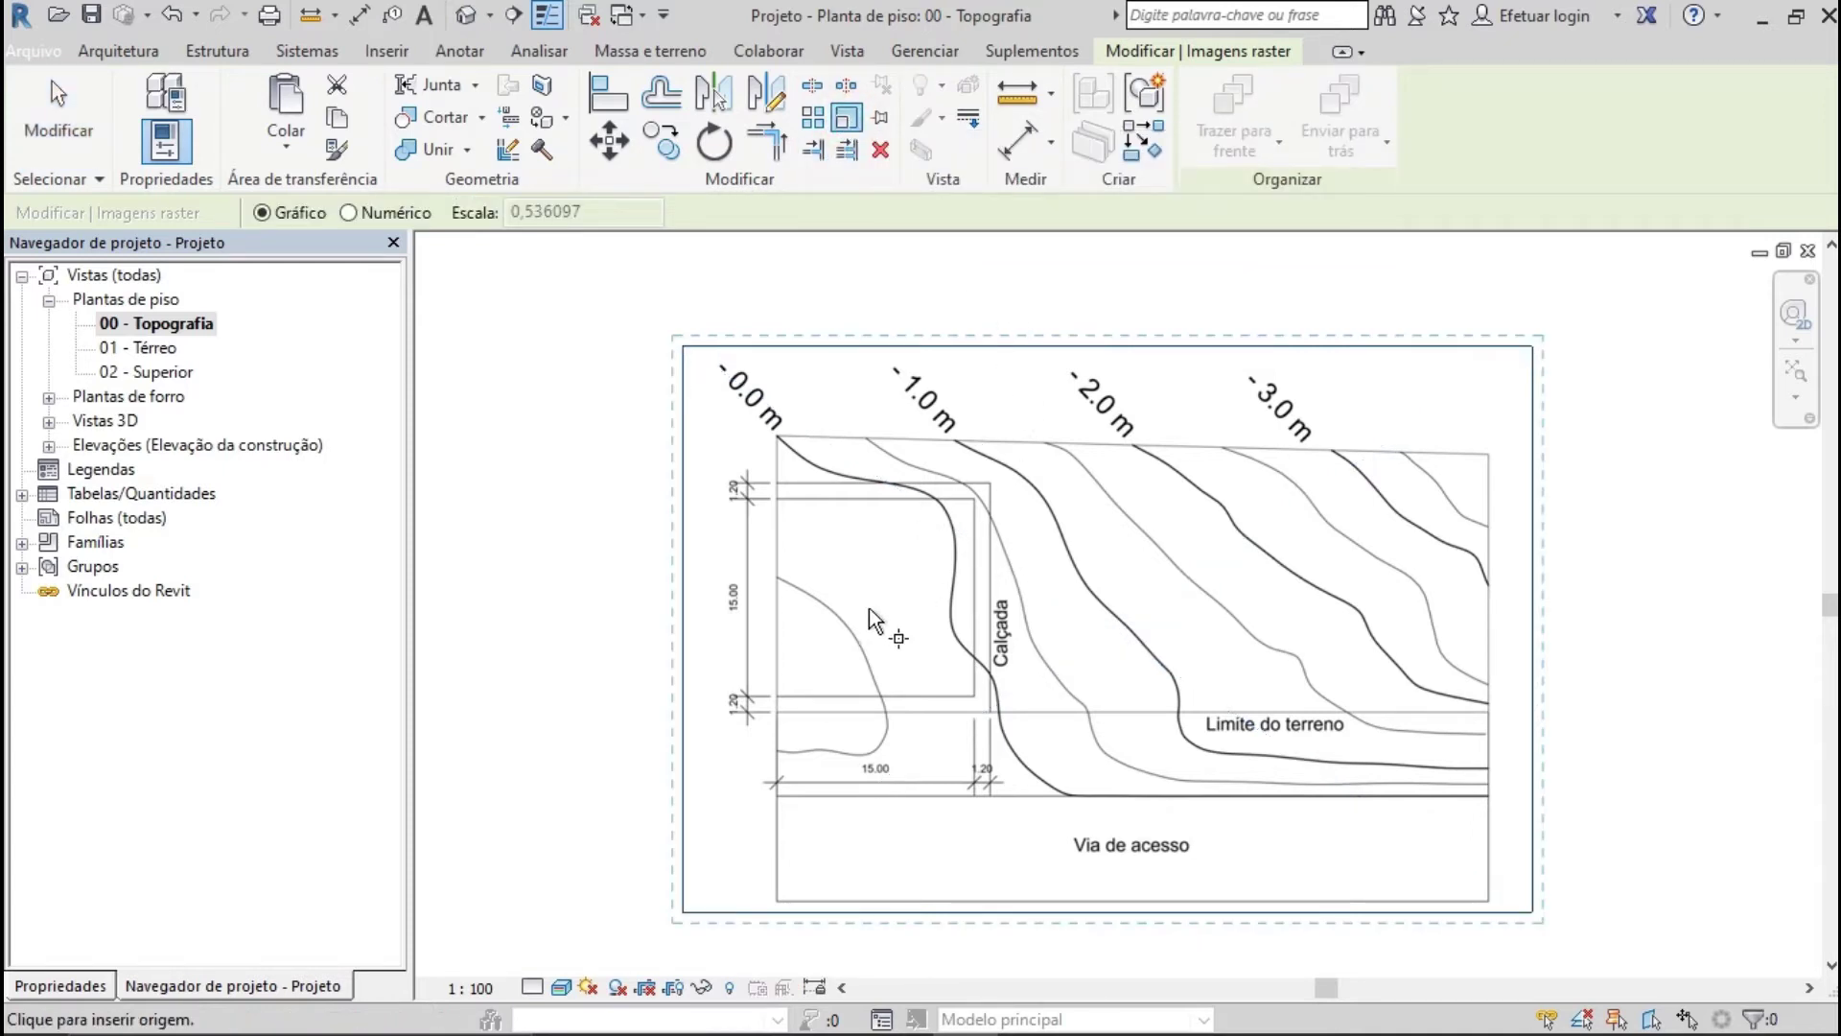
scroll(804, 468, up, 10)
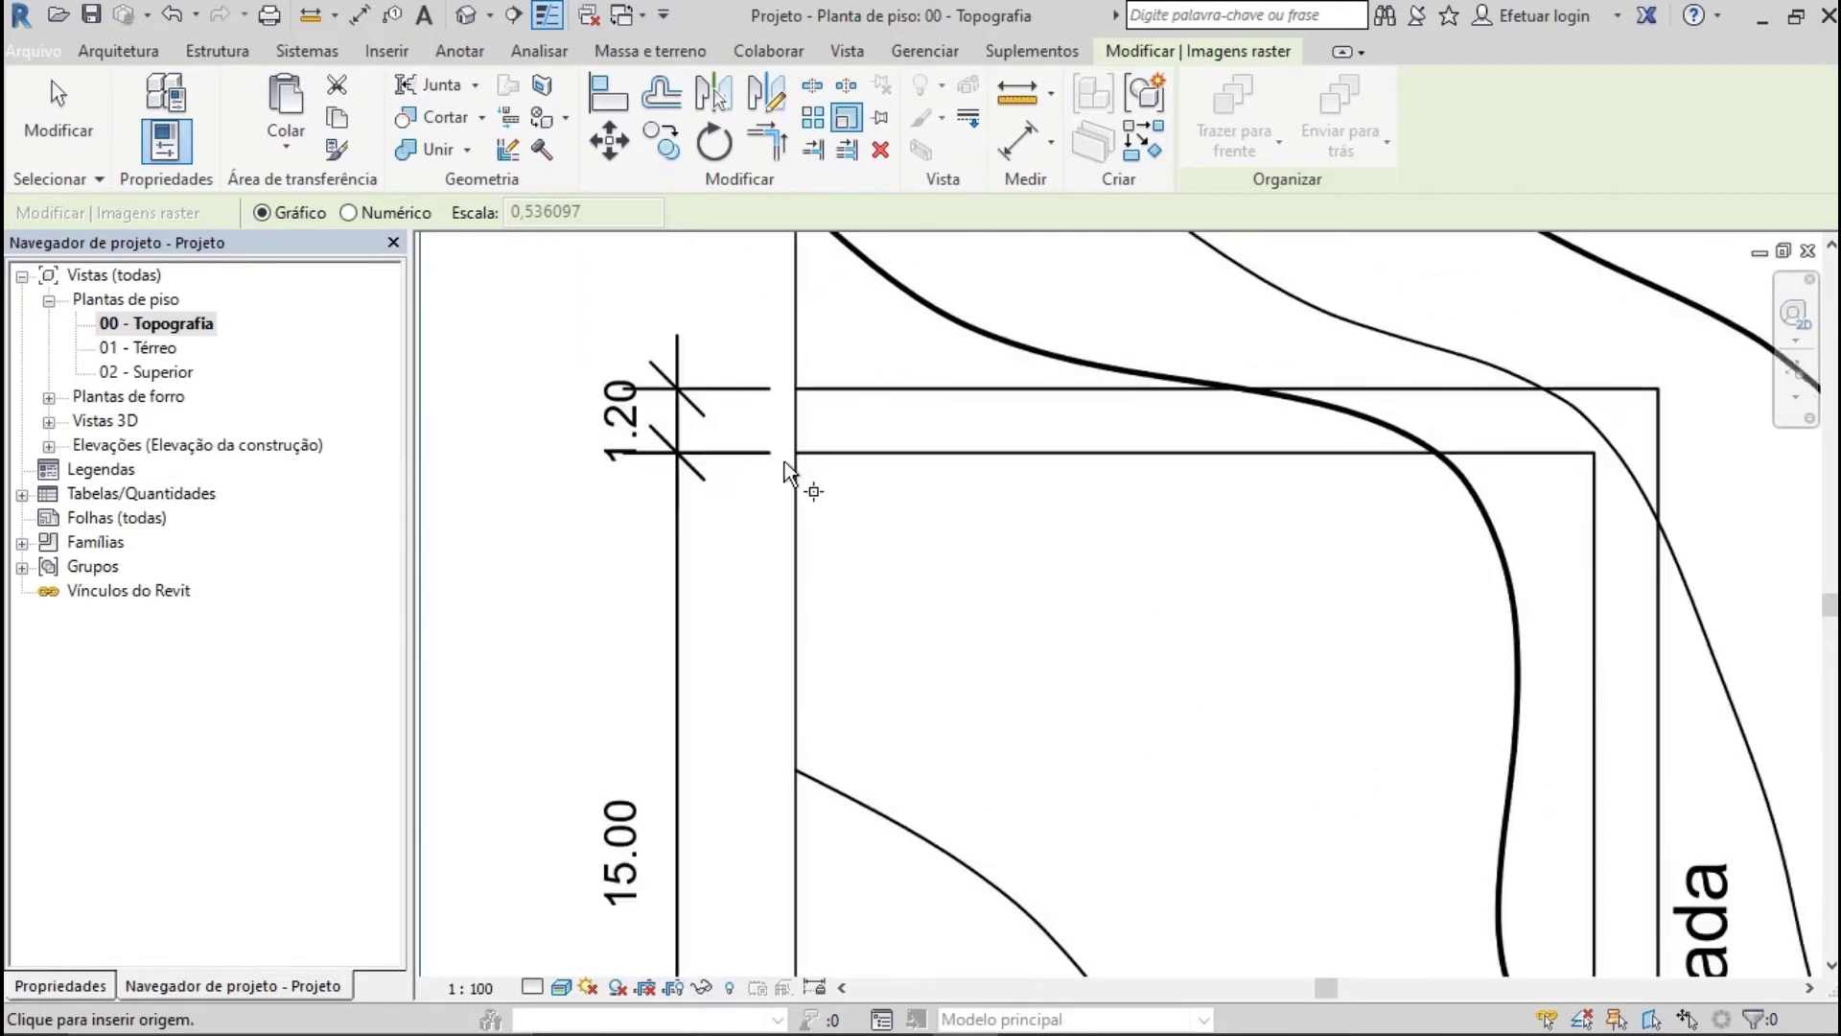
scroll(784, 463, up, 8)
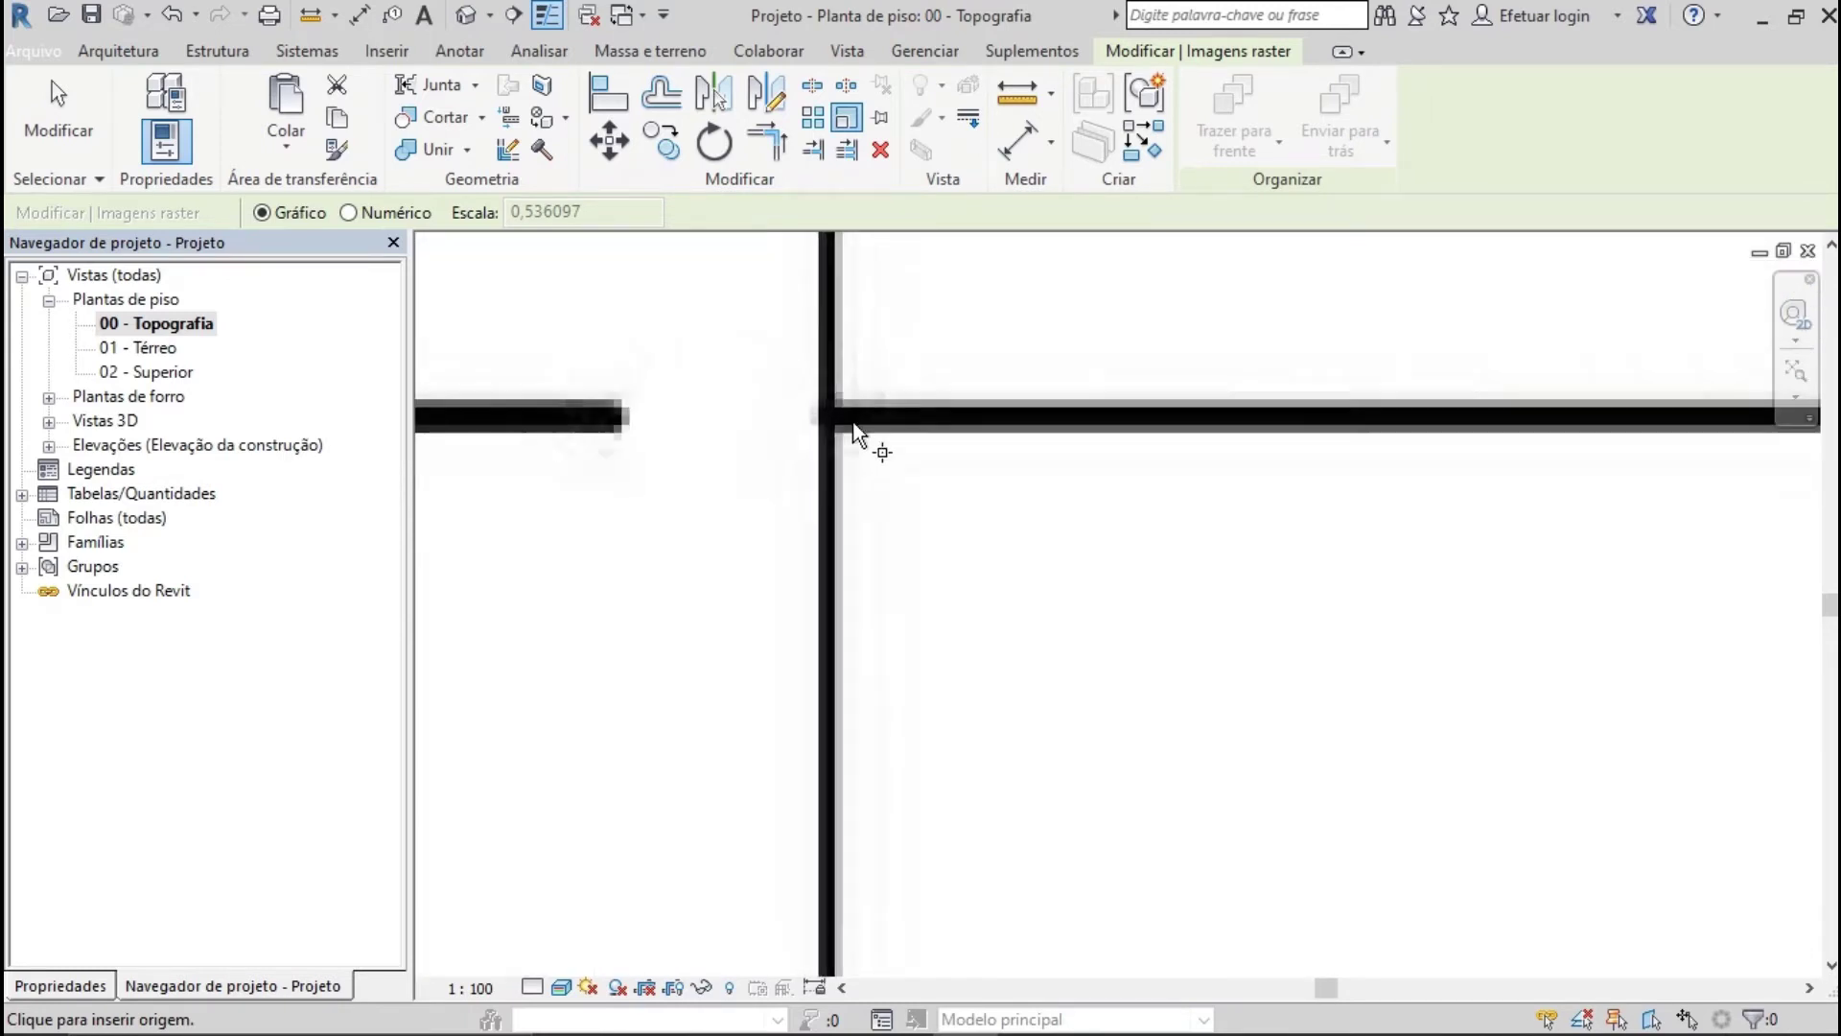
click(816, 411)
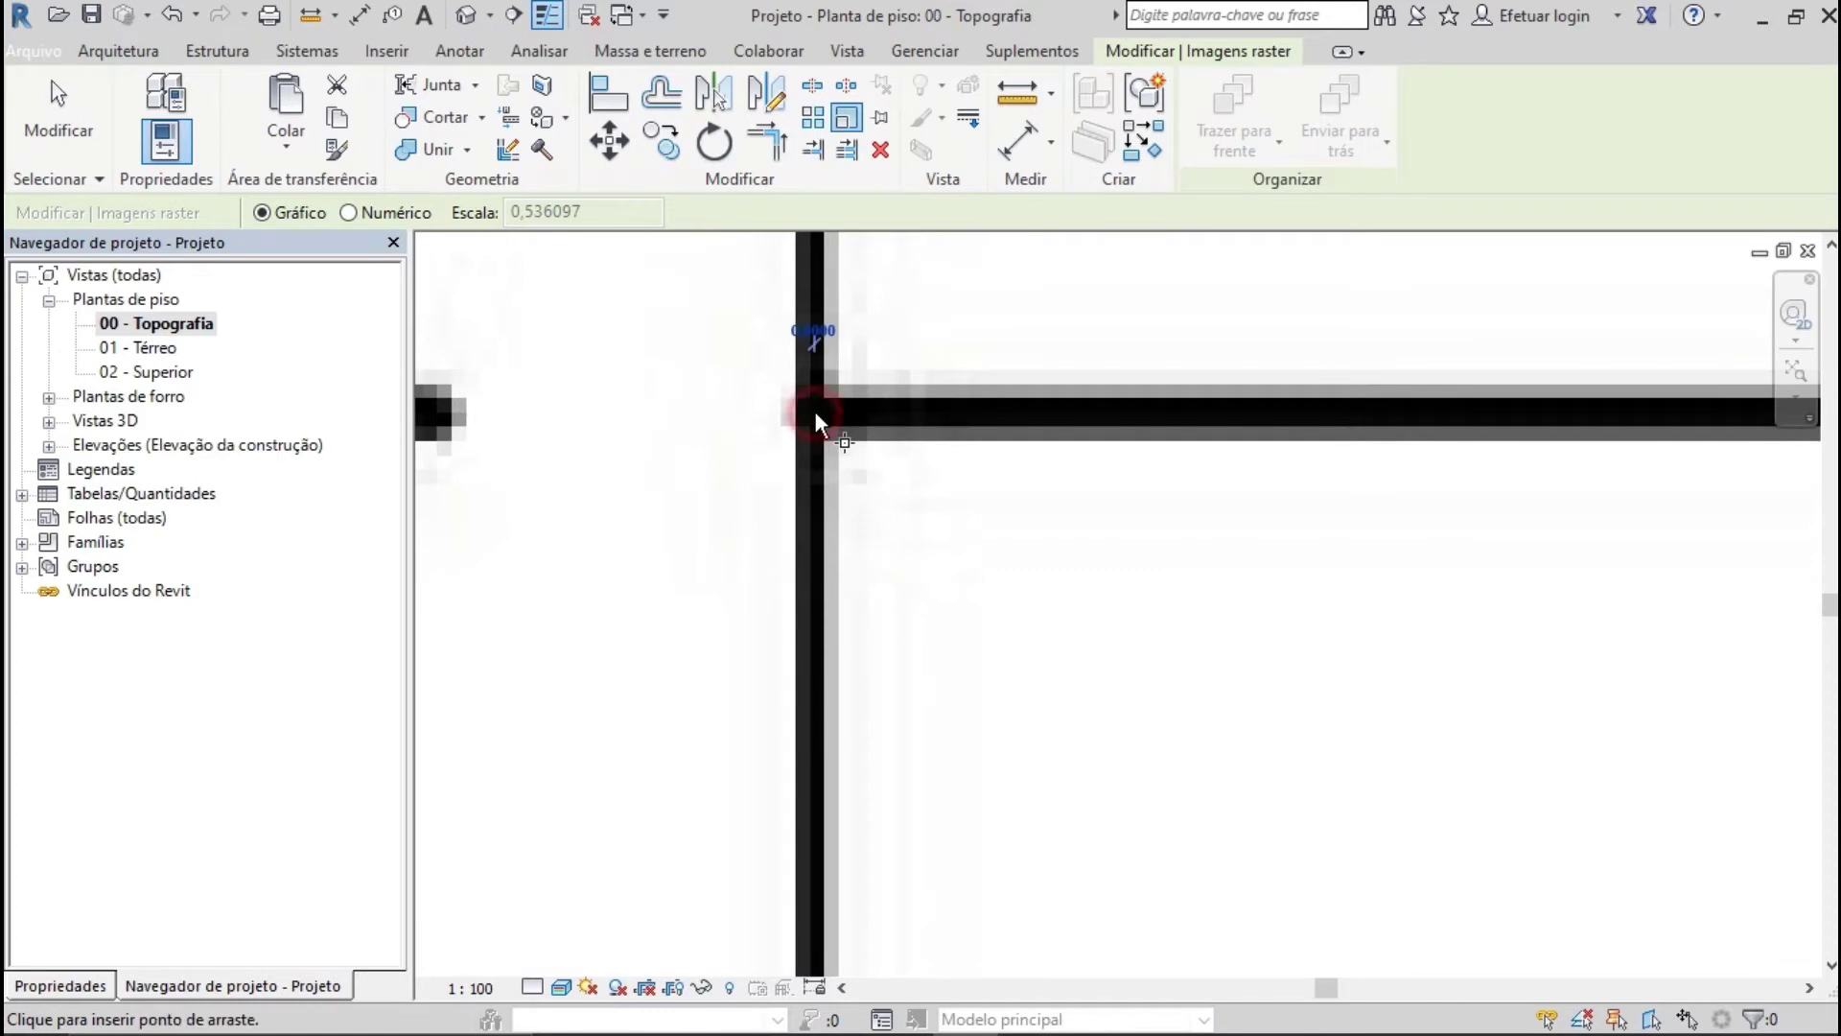
scroll(811, 491, down, 6)
scroll(801, 552, down, 5)
scroll(796, 624, up, 5)
scroll(814, 713, up, 8)
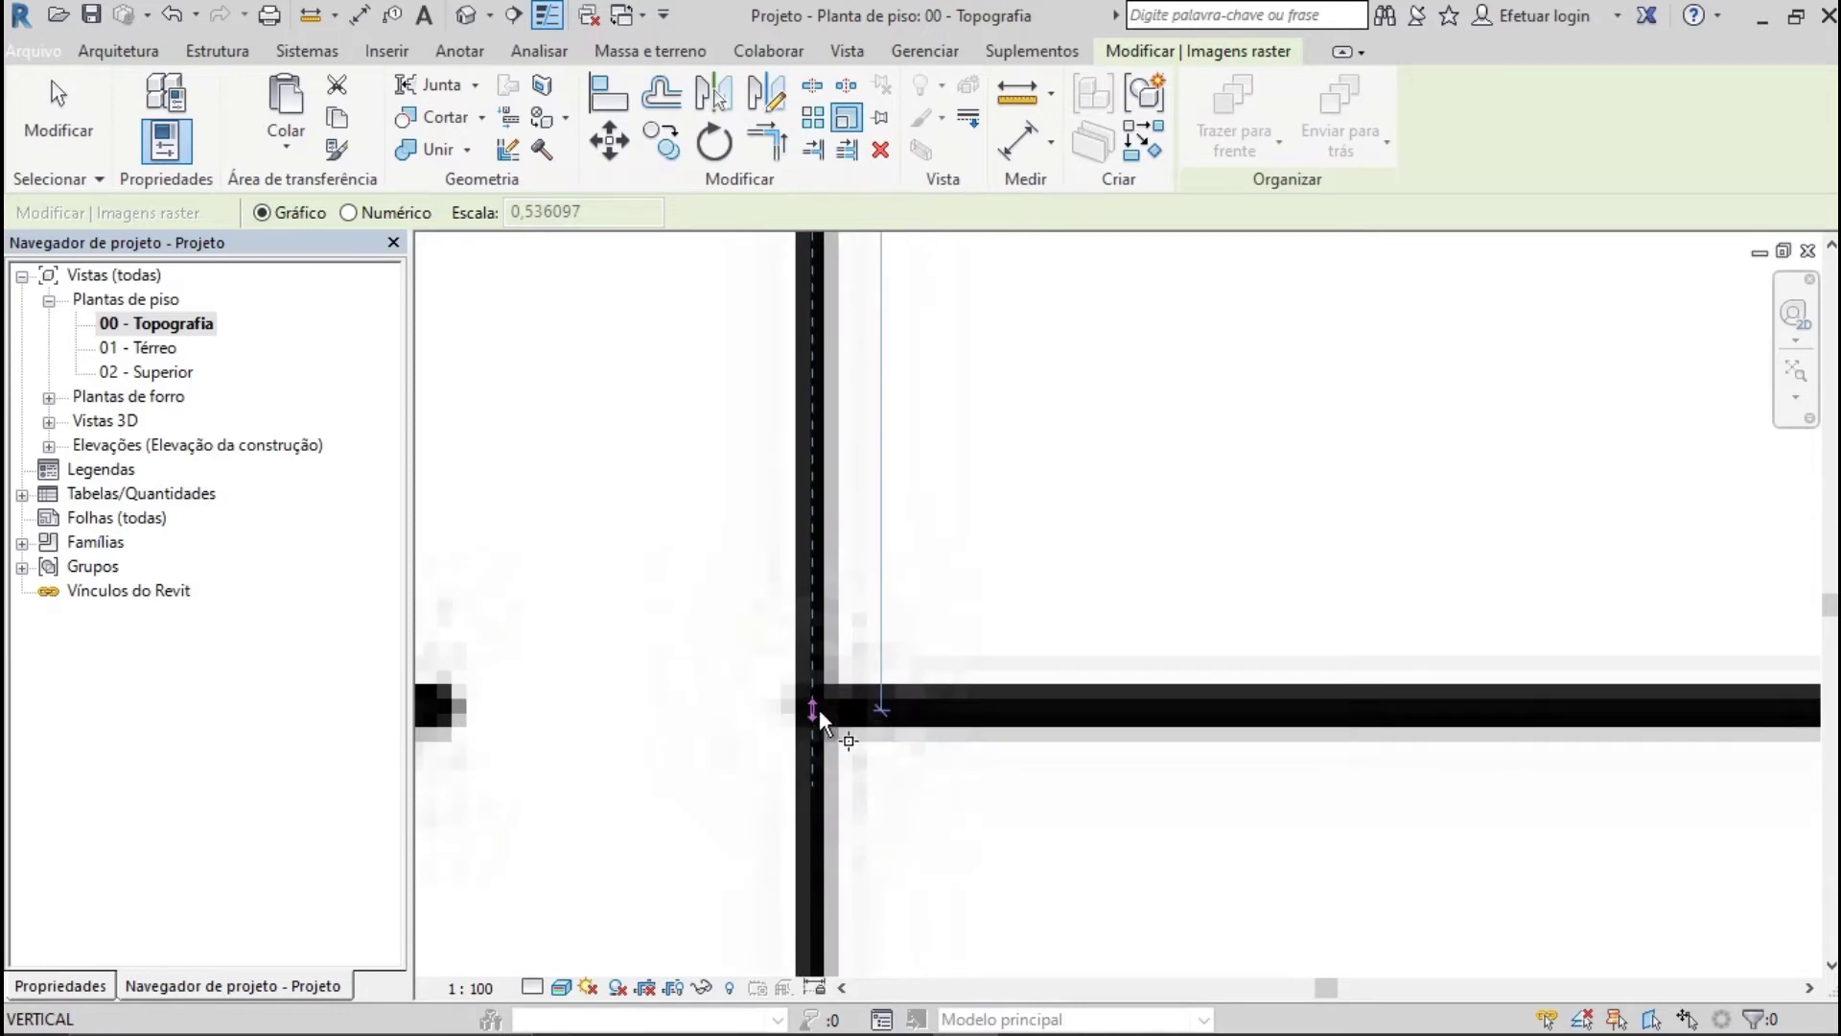
click(817, 710)
scroll(819, 711, down, 7)
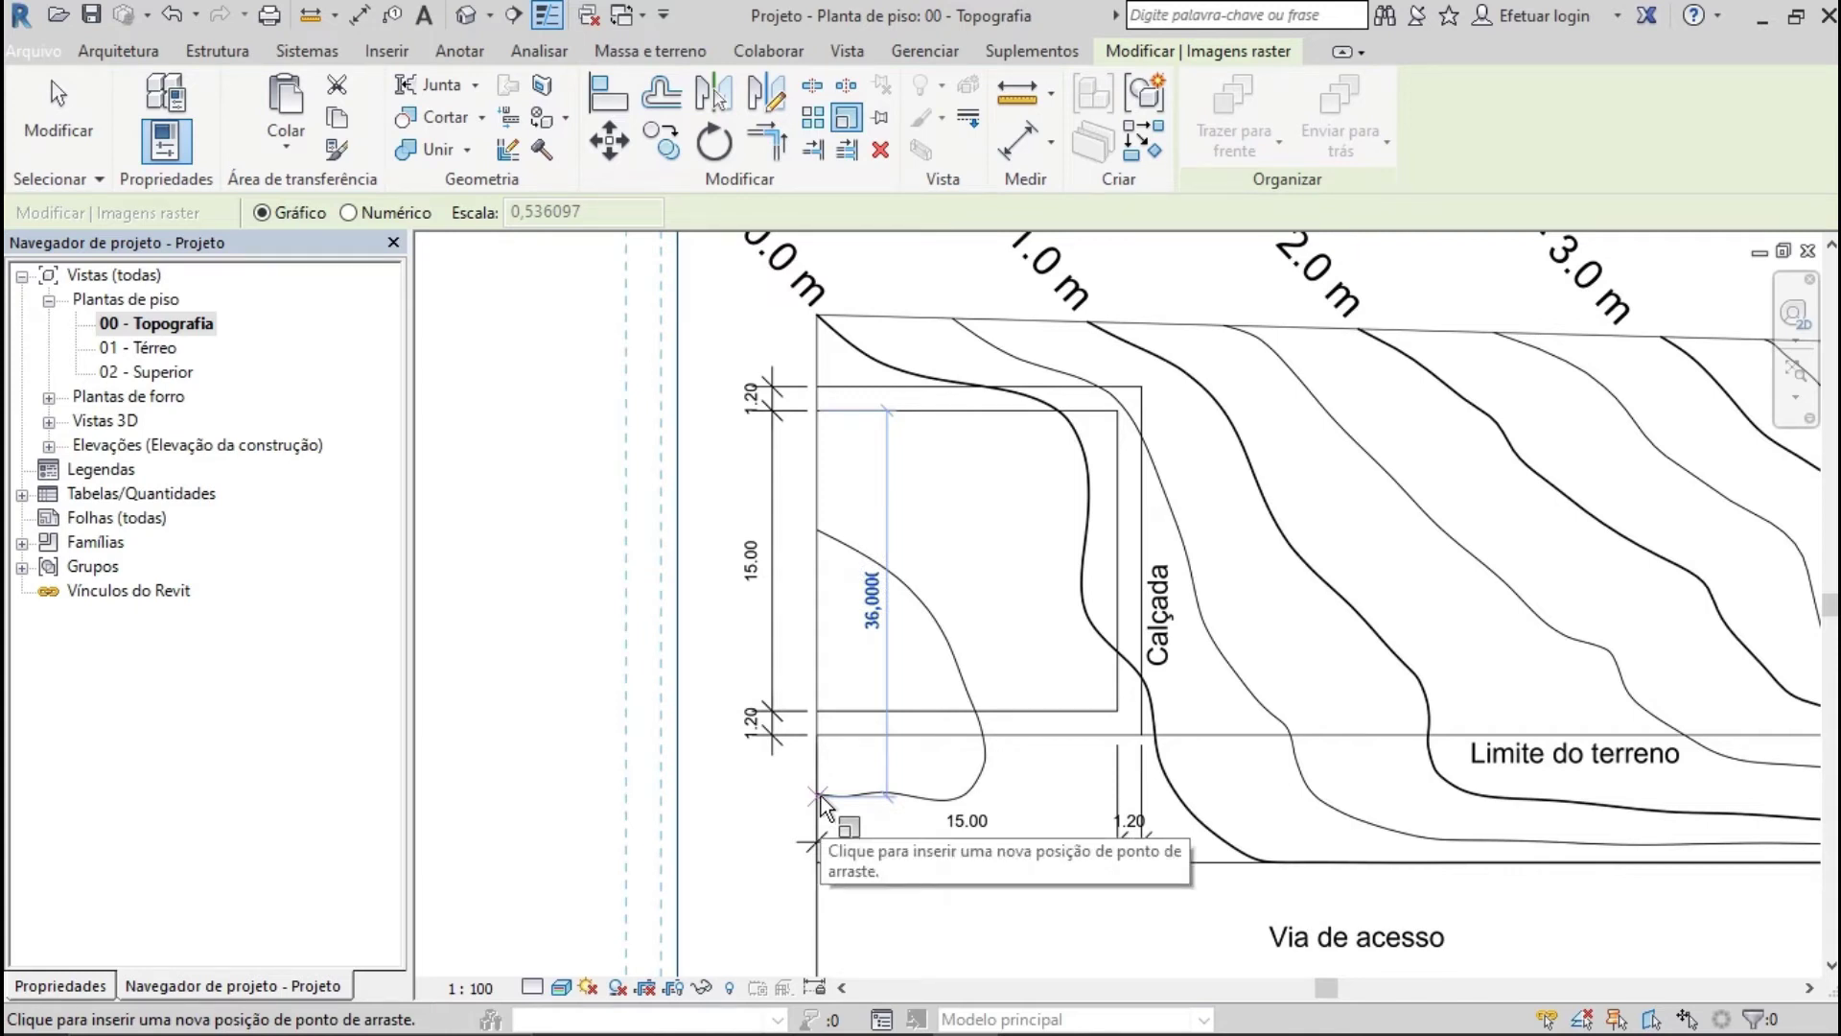
click(820, 798)
text(15)
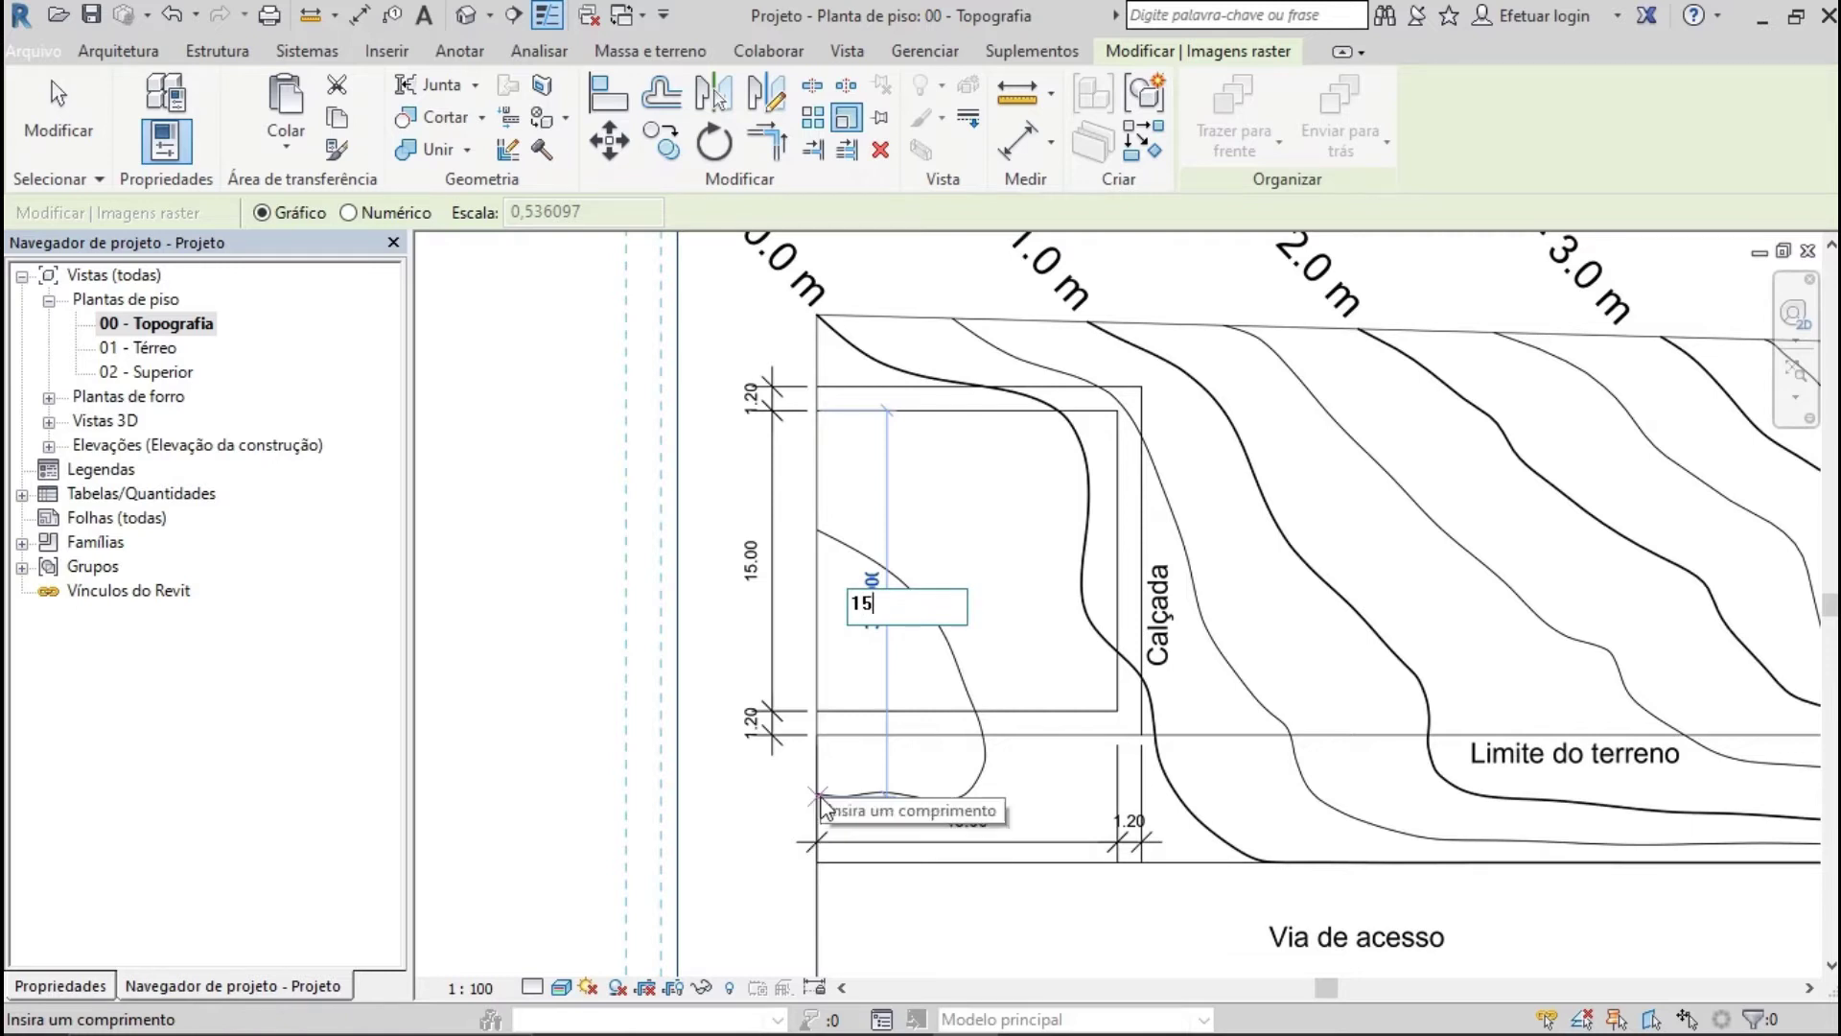
key(Return)
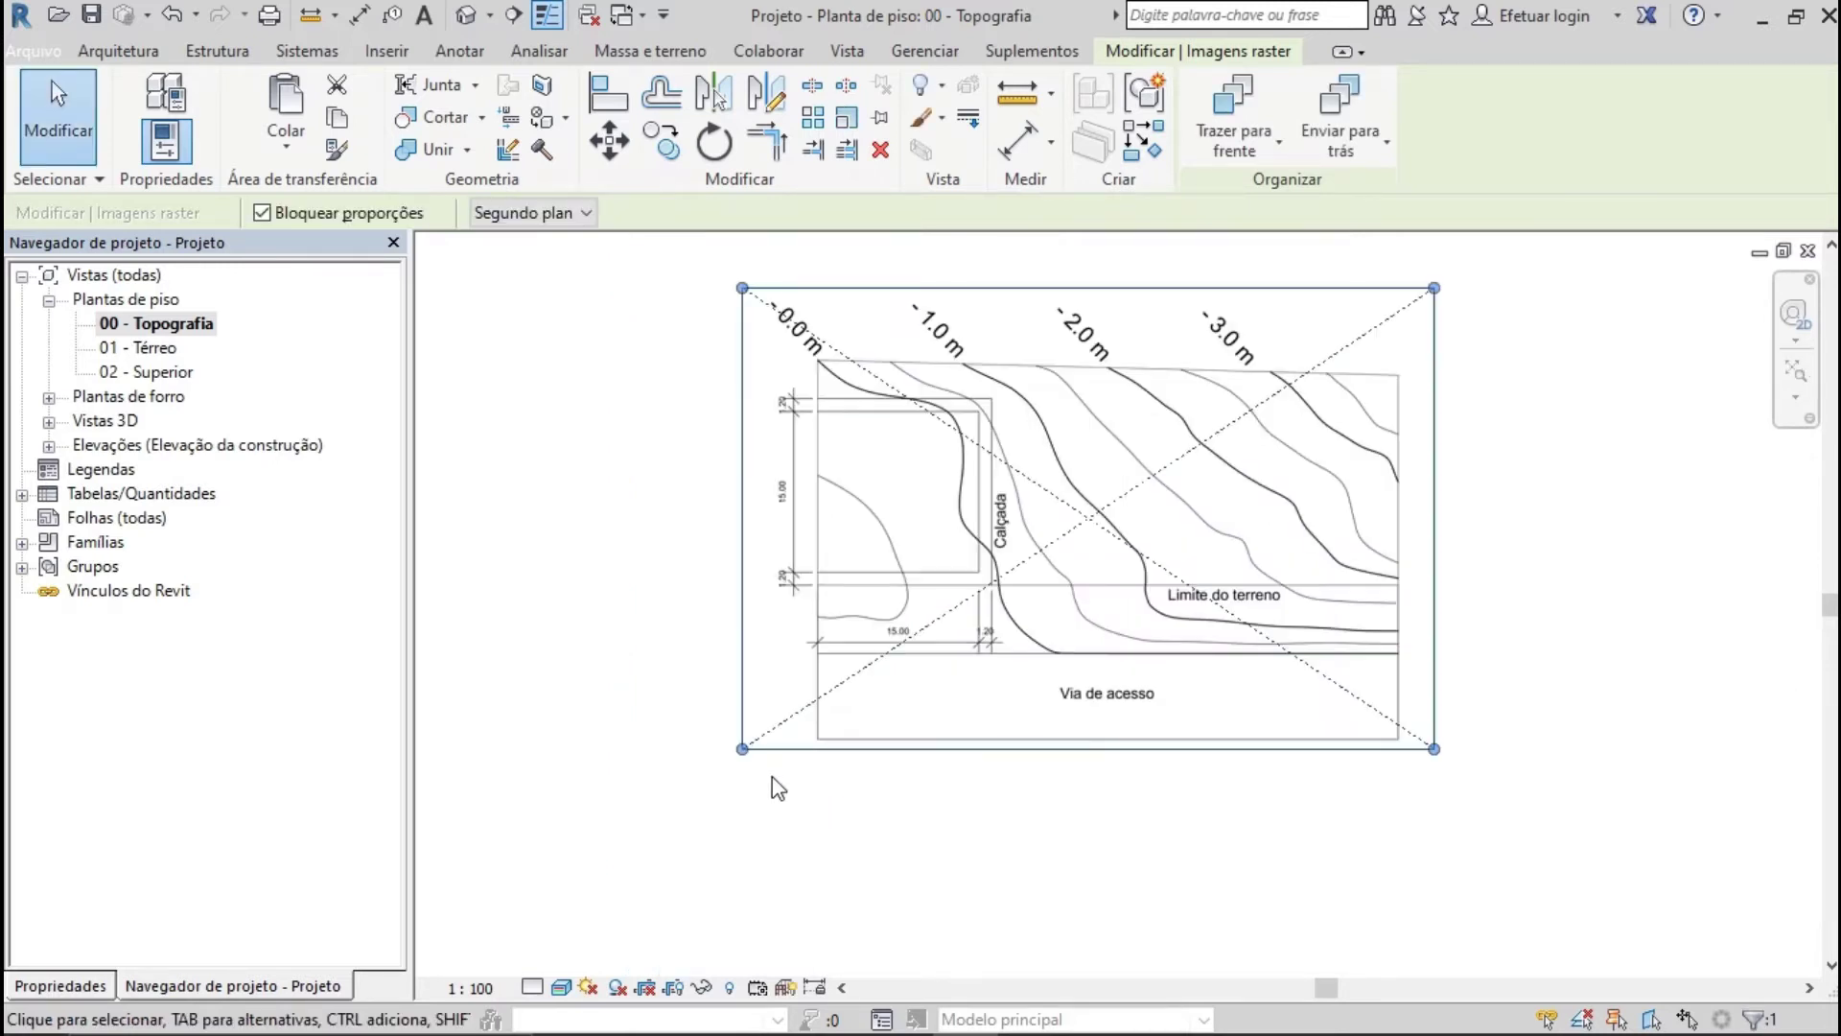
click(699, 474)
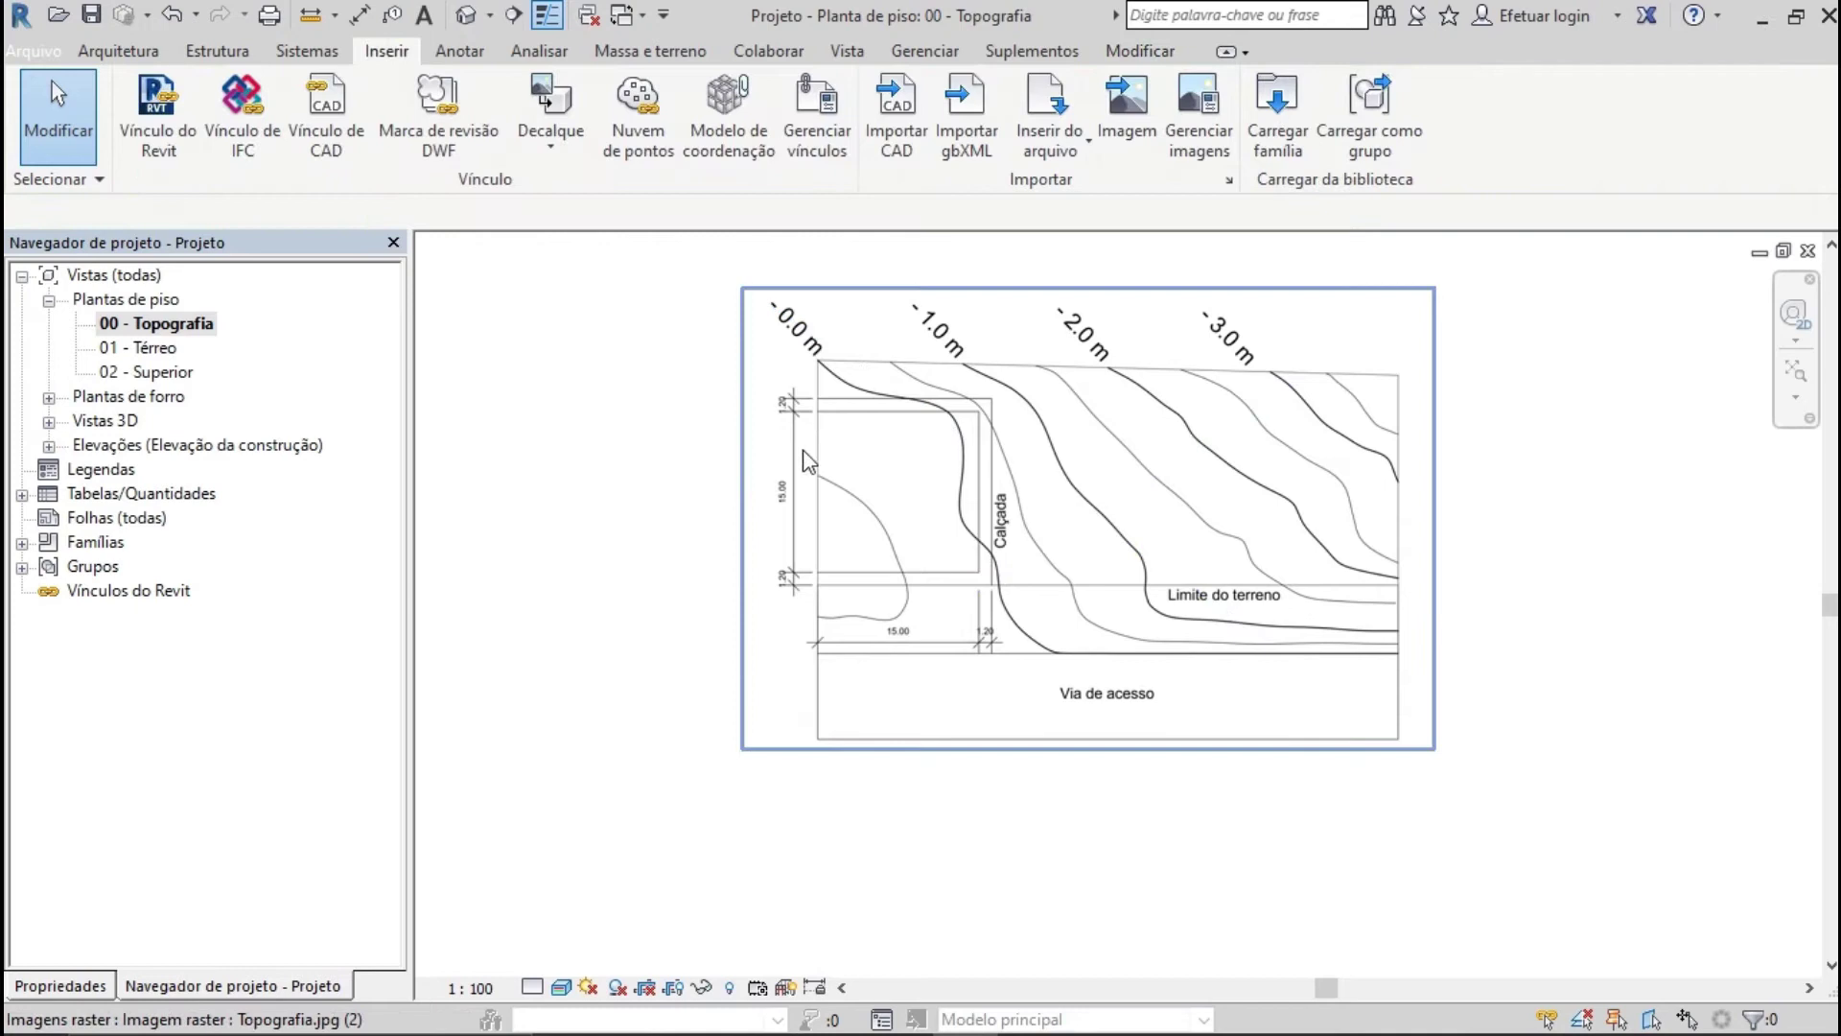
Measure the left side of the 15.00 square again, corner to corner, to check the rescaled image
scroll(806, 437, up, 5)
scroll(805, 430, up, 1)
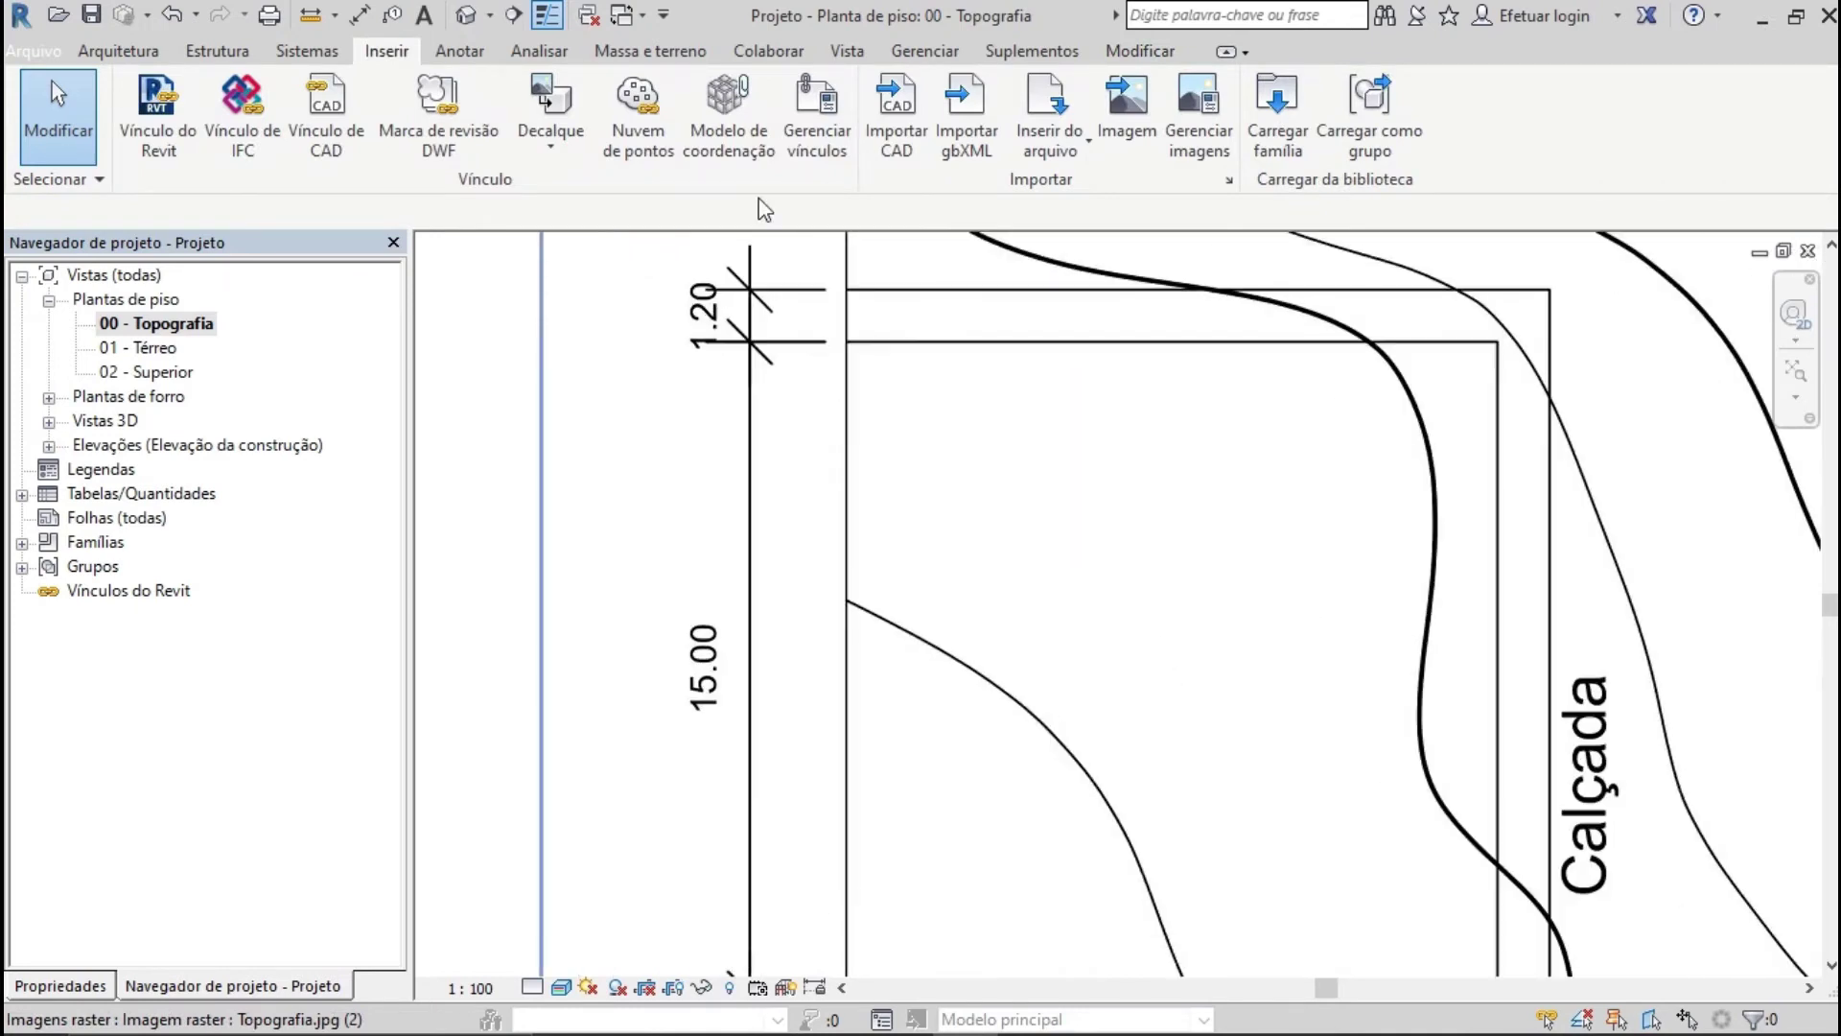
click(308, 17)
scroll(863, 355, up, 5)
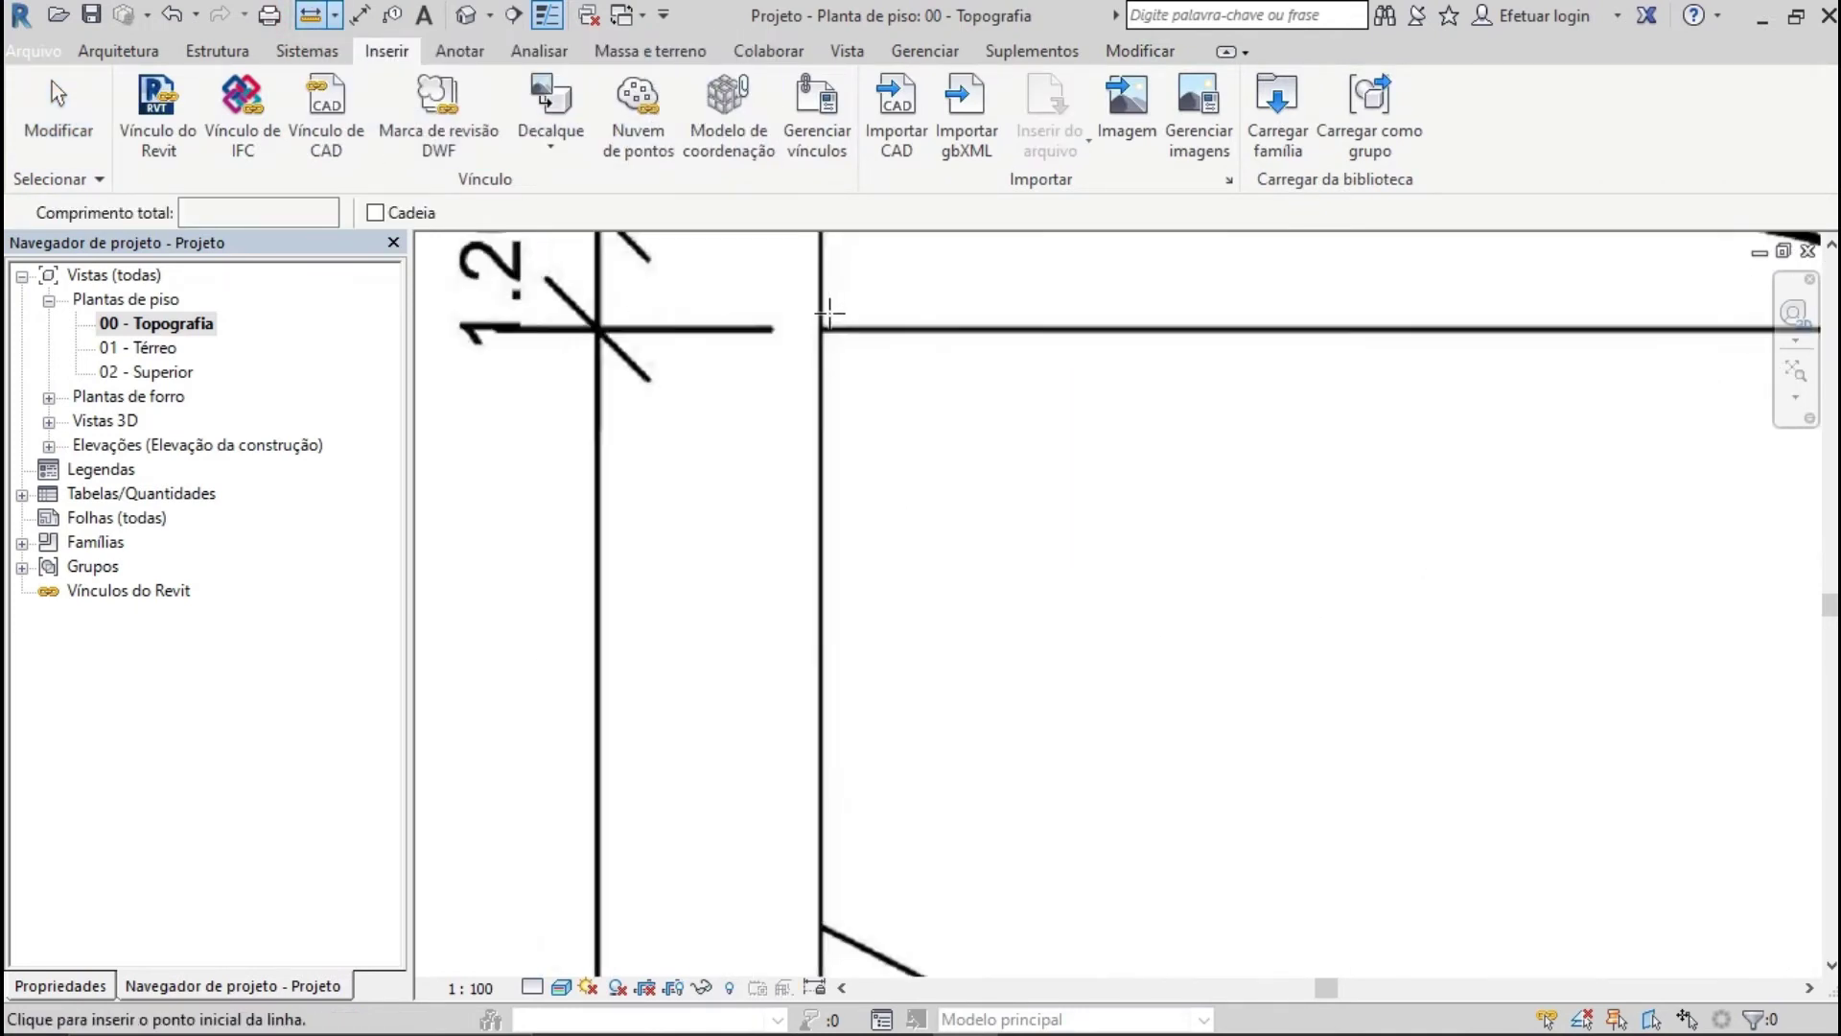
scroll(848, 351, up, 2)
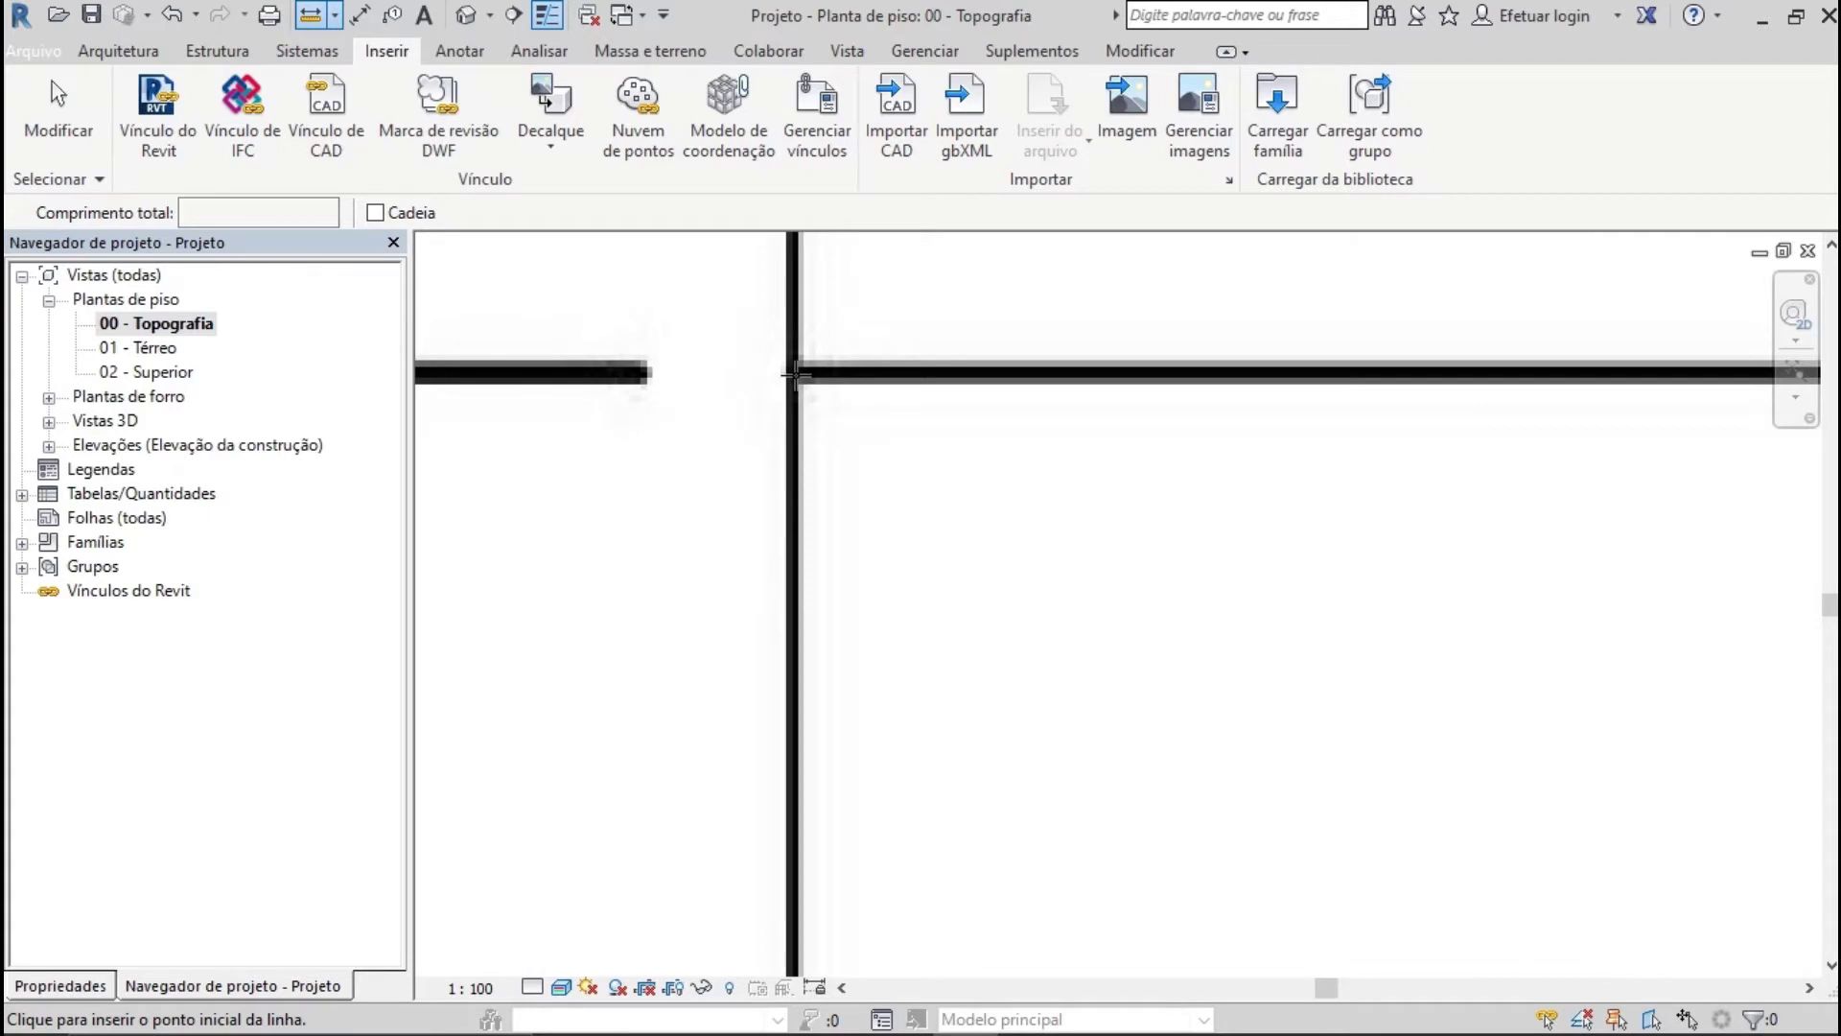
scroll(795, 374, up, 1)
click(797, 367)
scroll(884, 546, down, 6)
scroll(768, 576, up, 6)
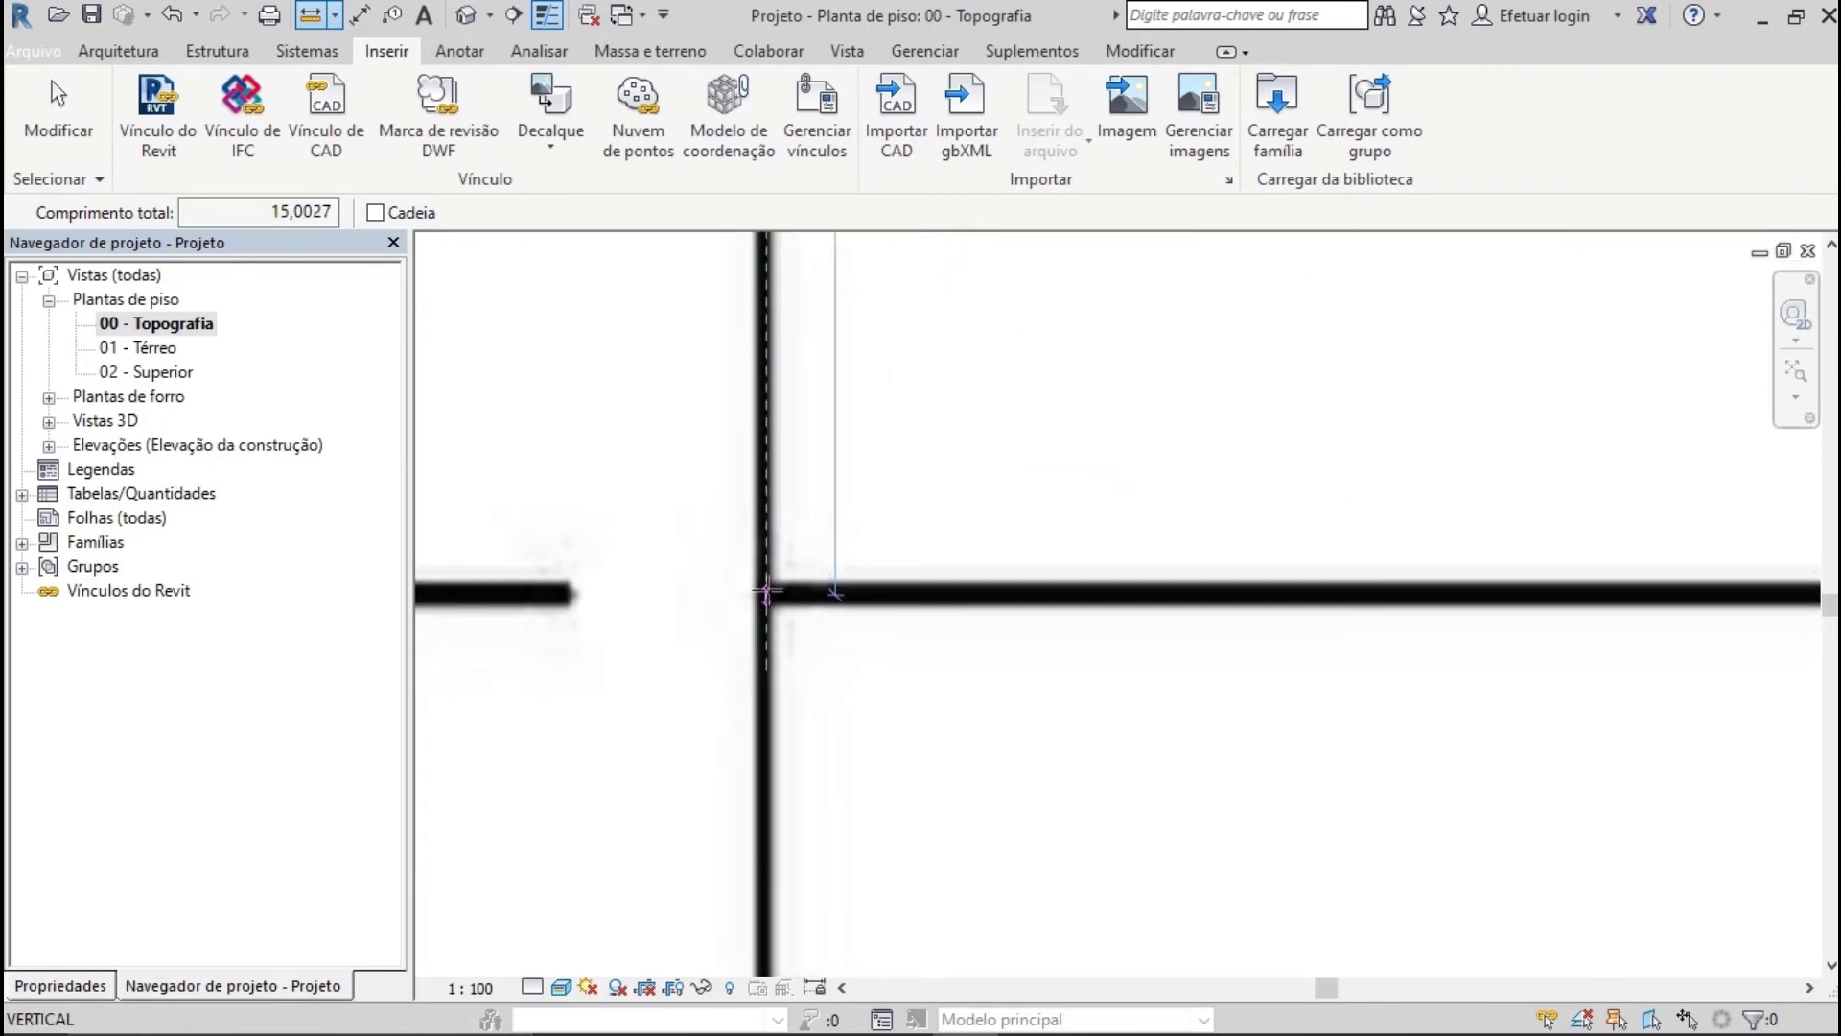
click(767, 591)
scroll(818, 508, down, 3)
scroll(818, 508, down, 2)
middle_drag(874, 638, 892, 889)
scroll(846, 395, up, 2)
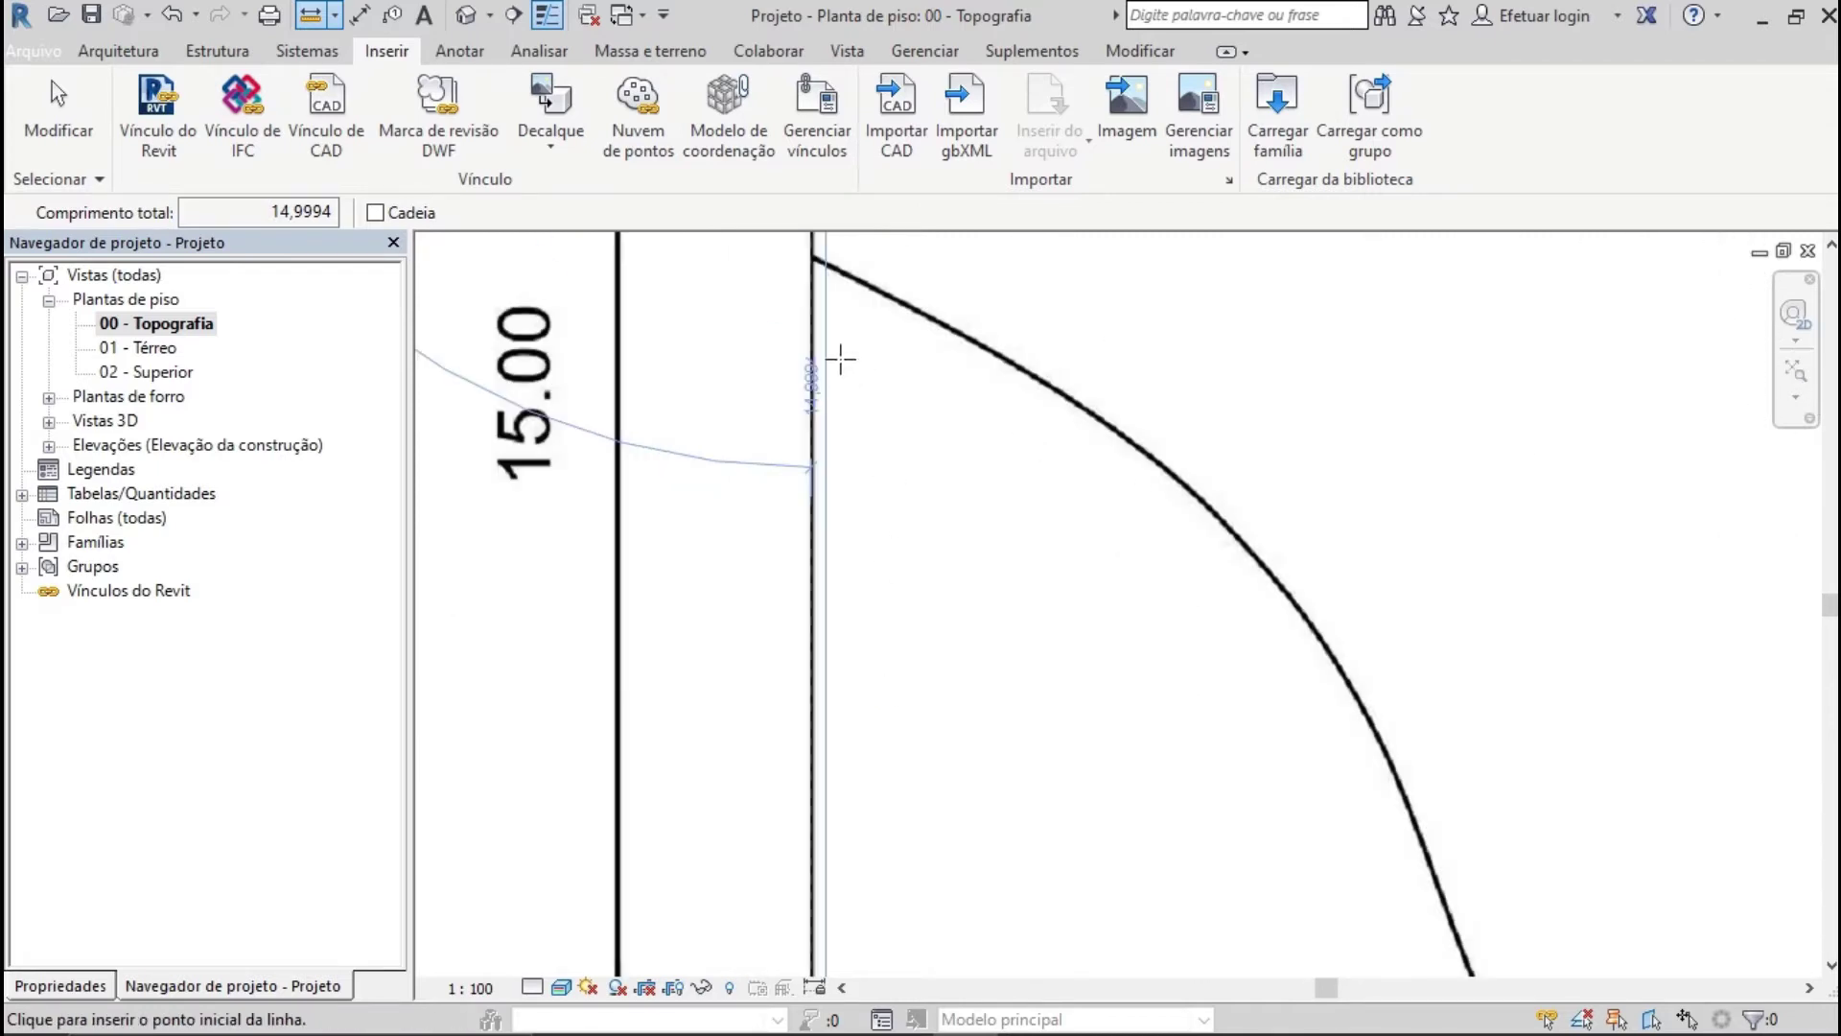
scroll(923, 430, up, 4)
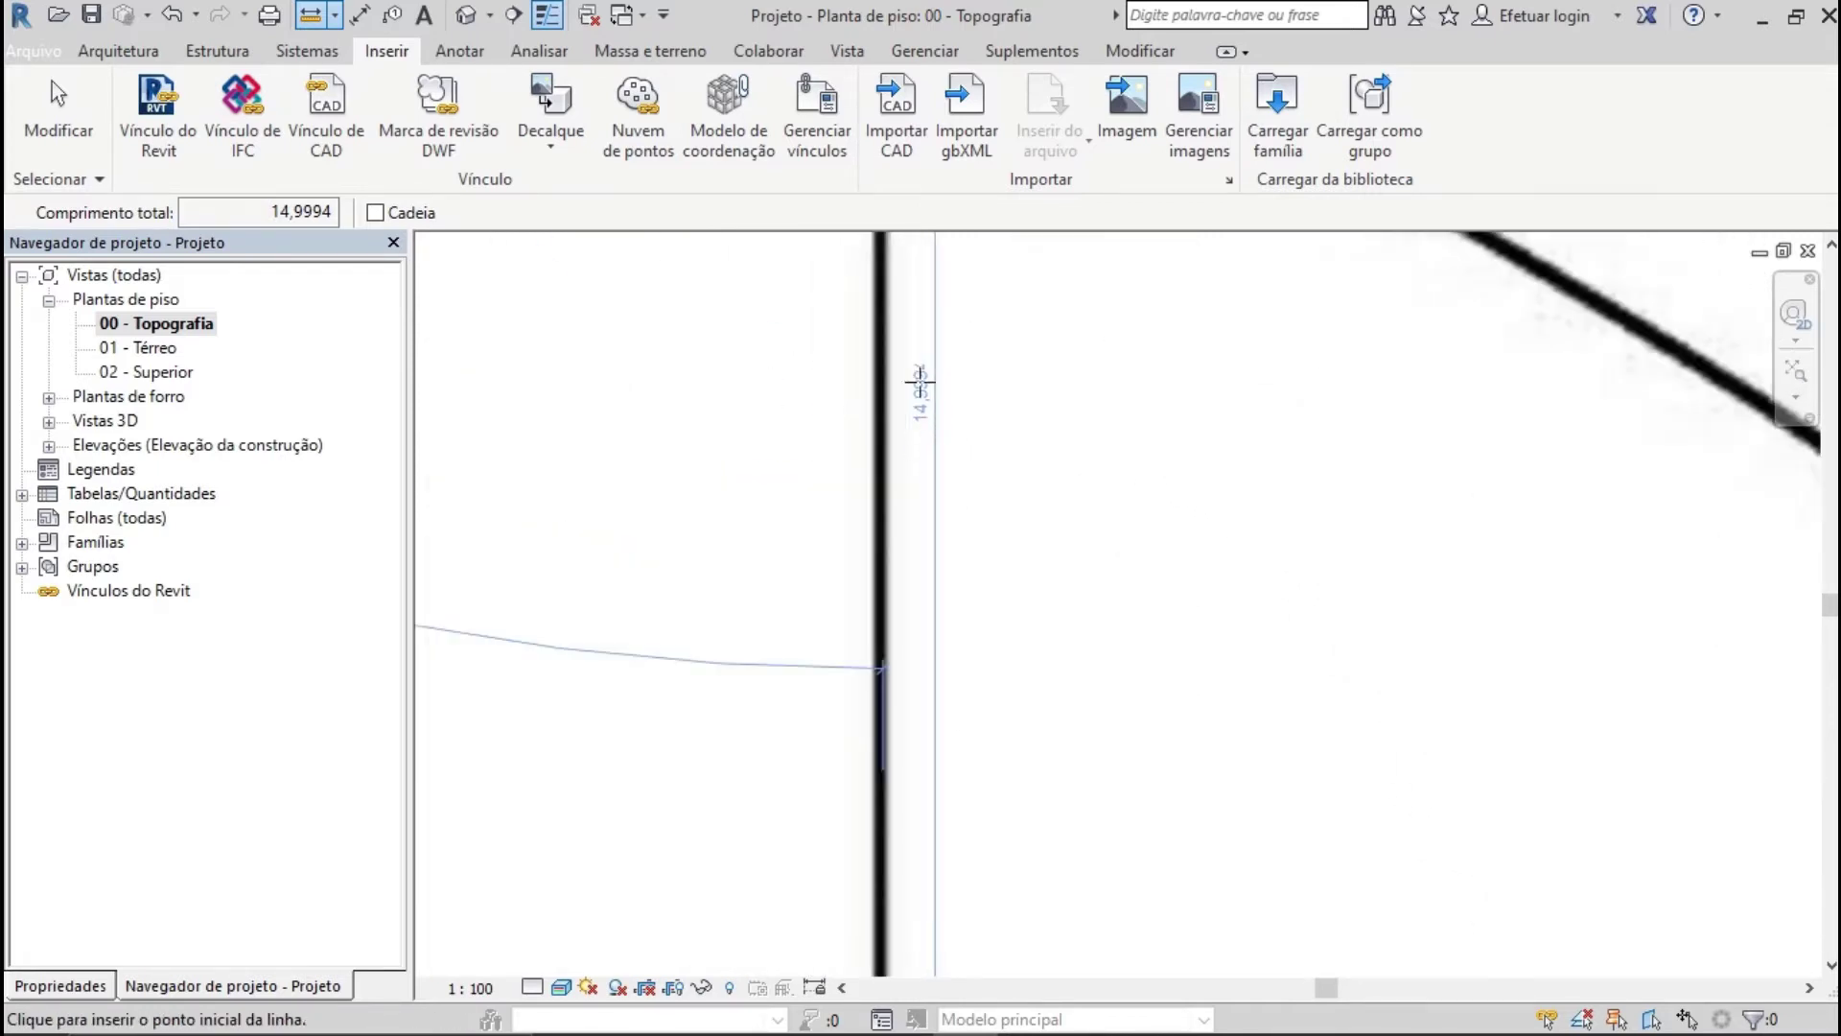
scroll(892, 430, down, 3)
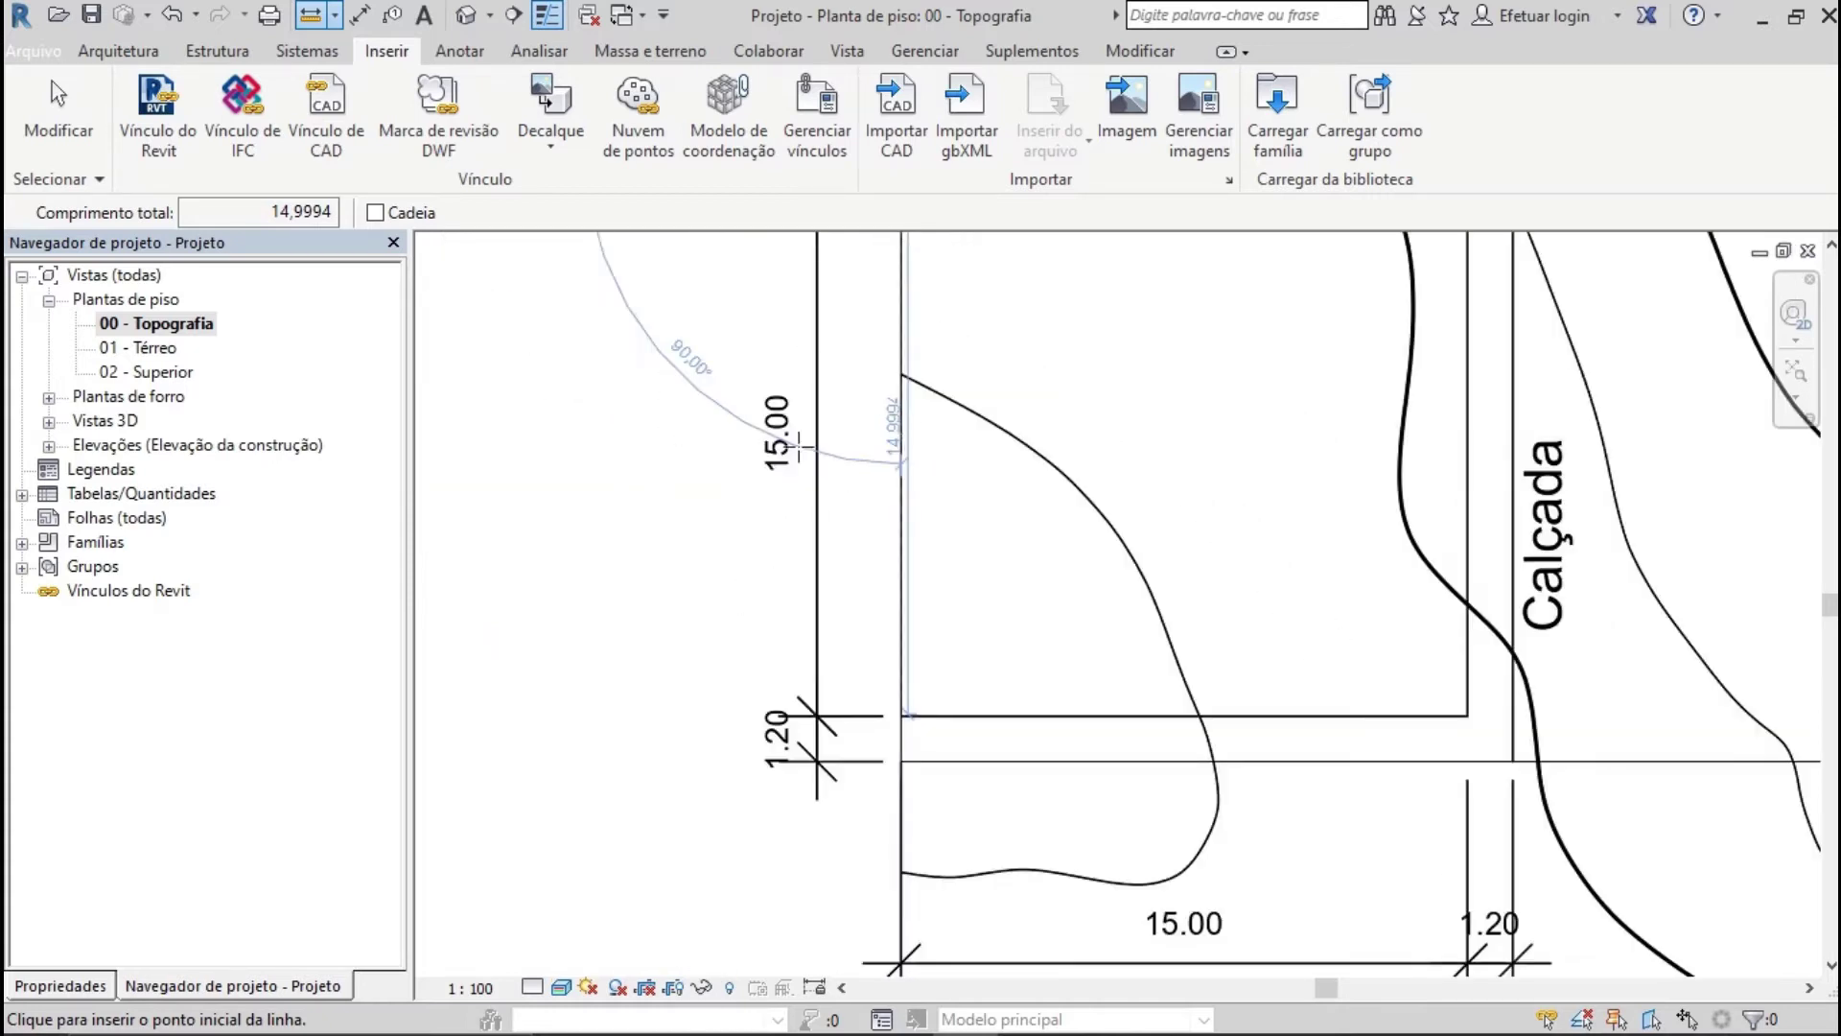
scroll(845, 465, down, 3)
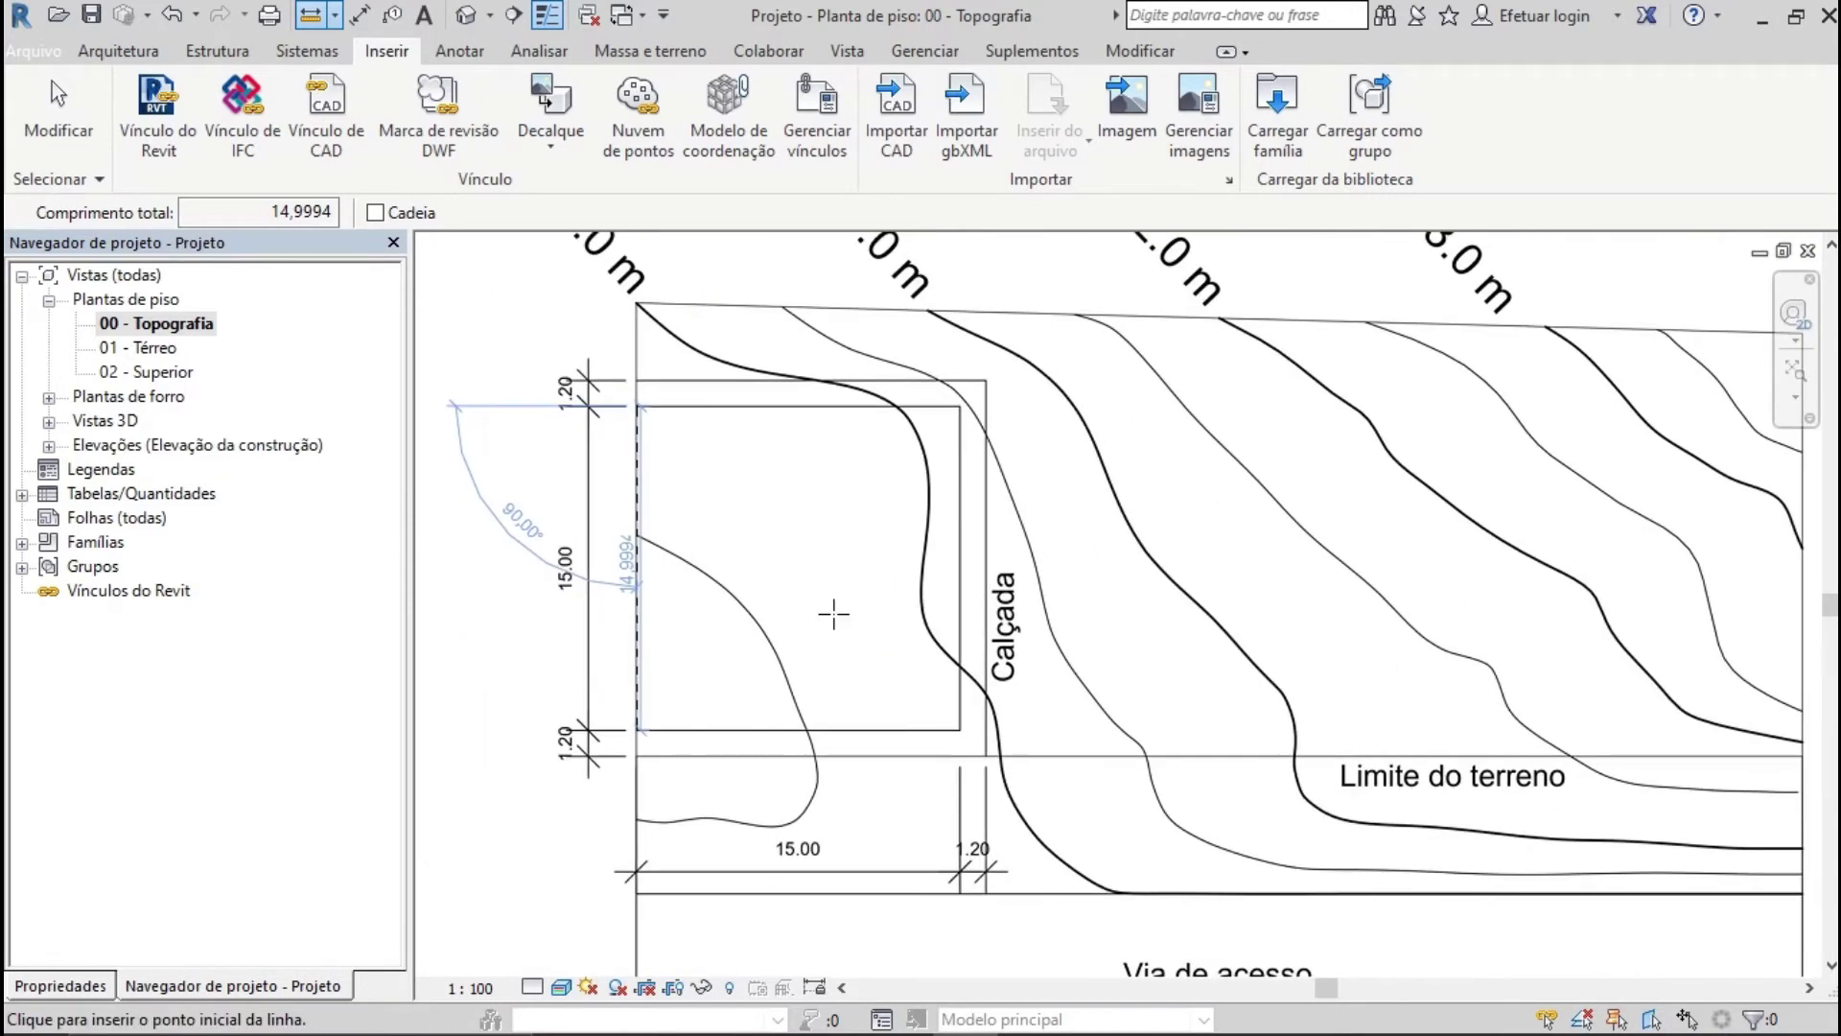
Start a new toposurface in the topography plan, to be built by placing points
scroll(961, 467, down, 2)
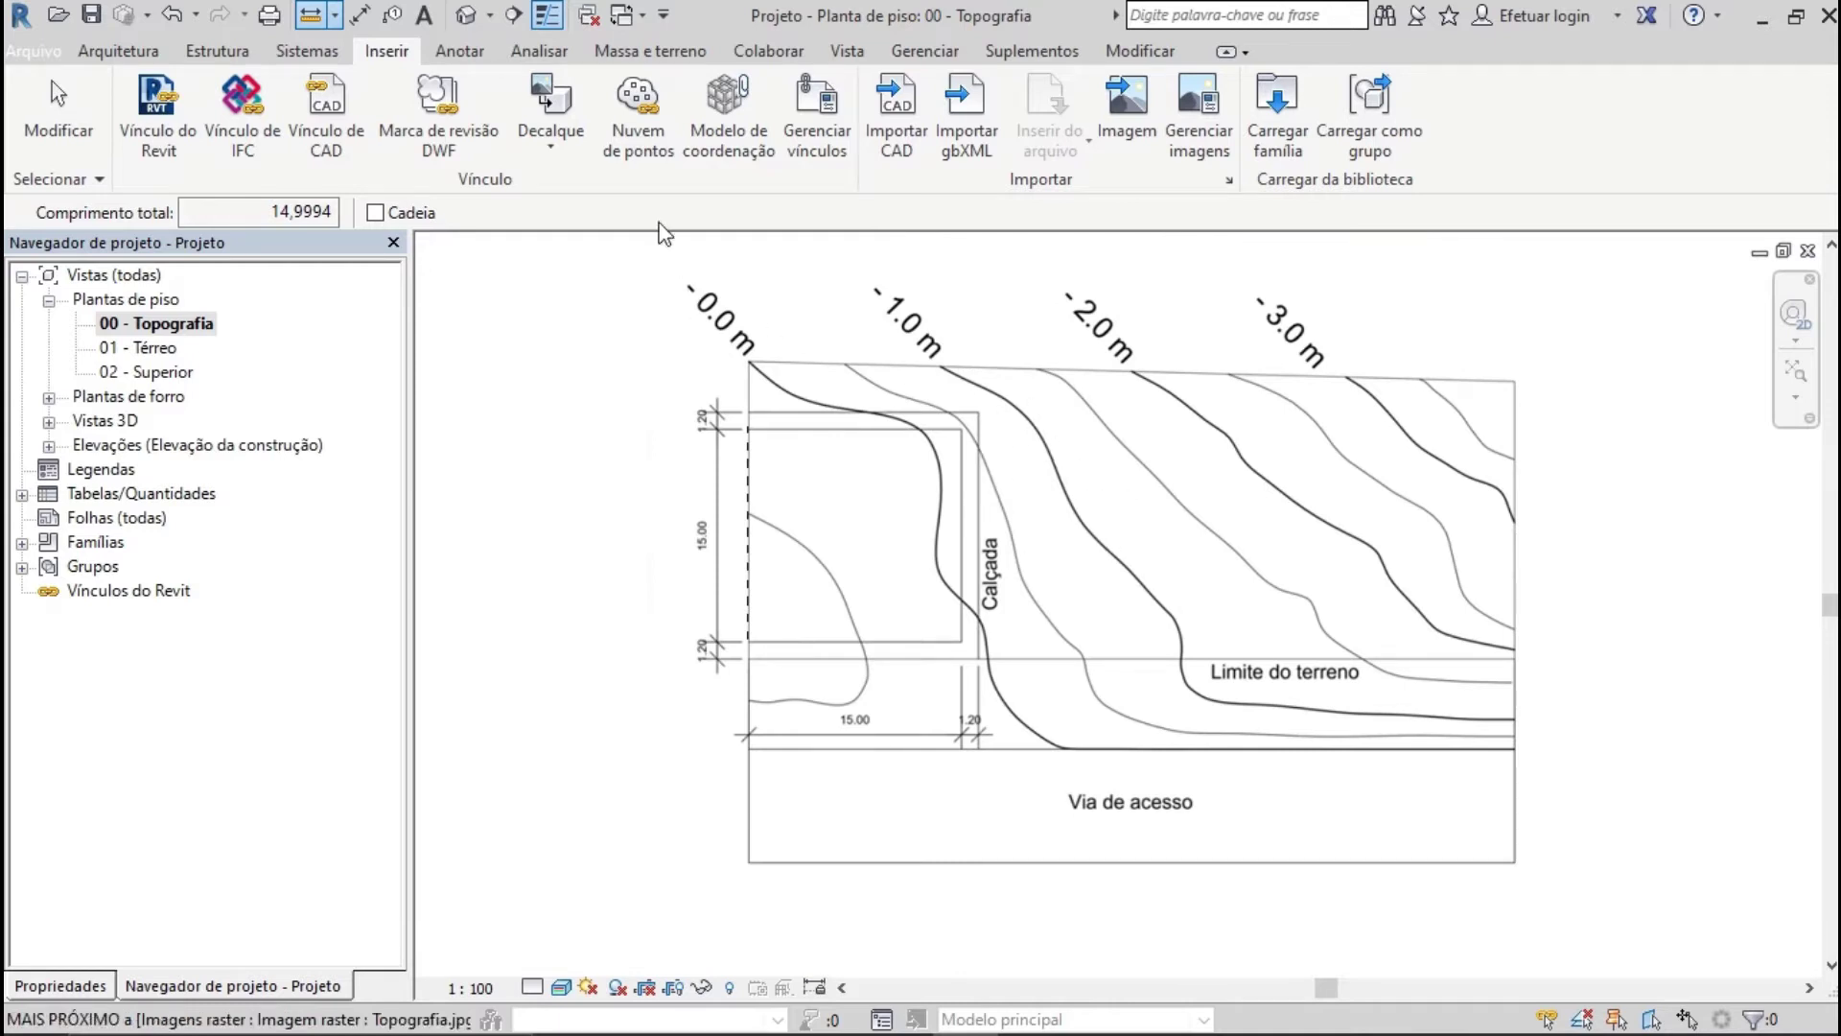
click(675, 53)
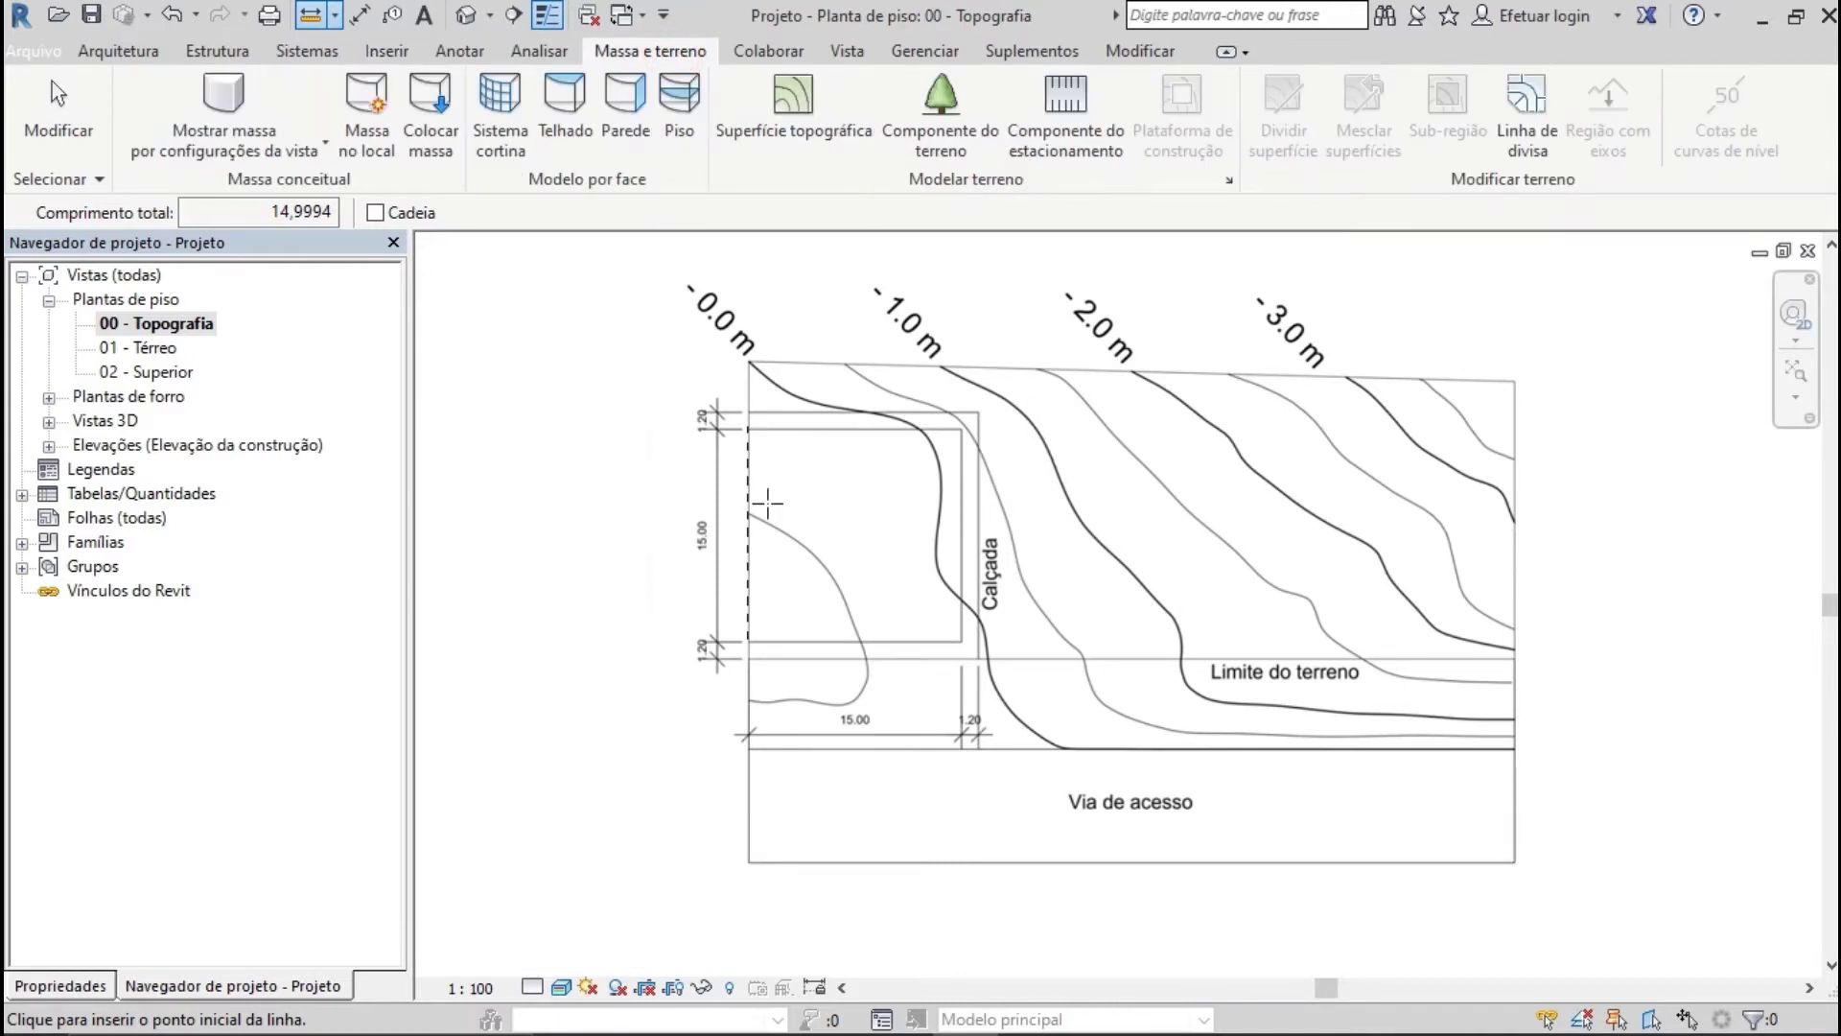
click(793, 127)
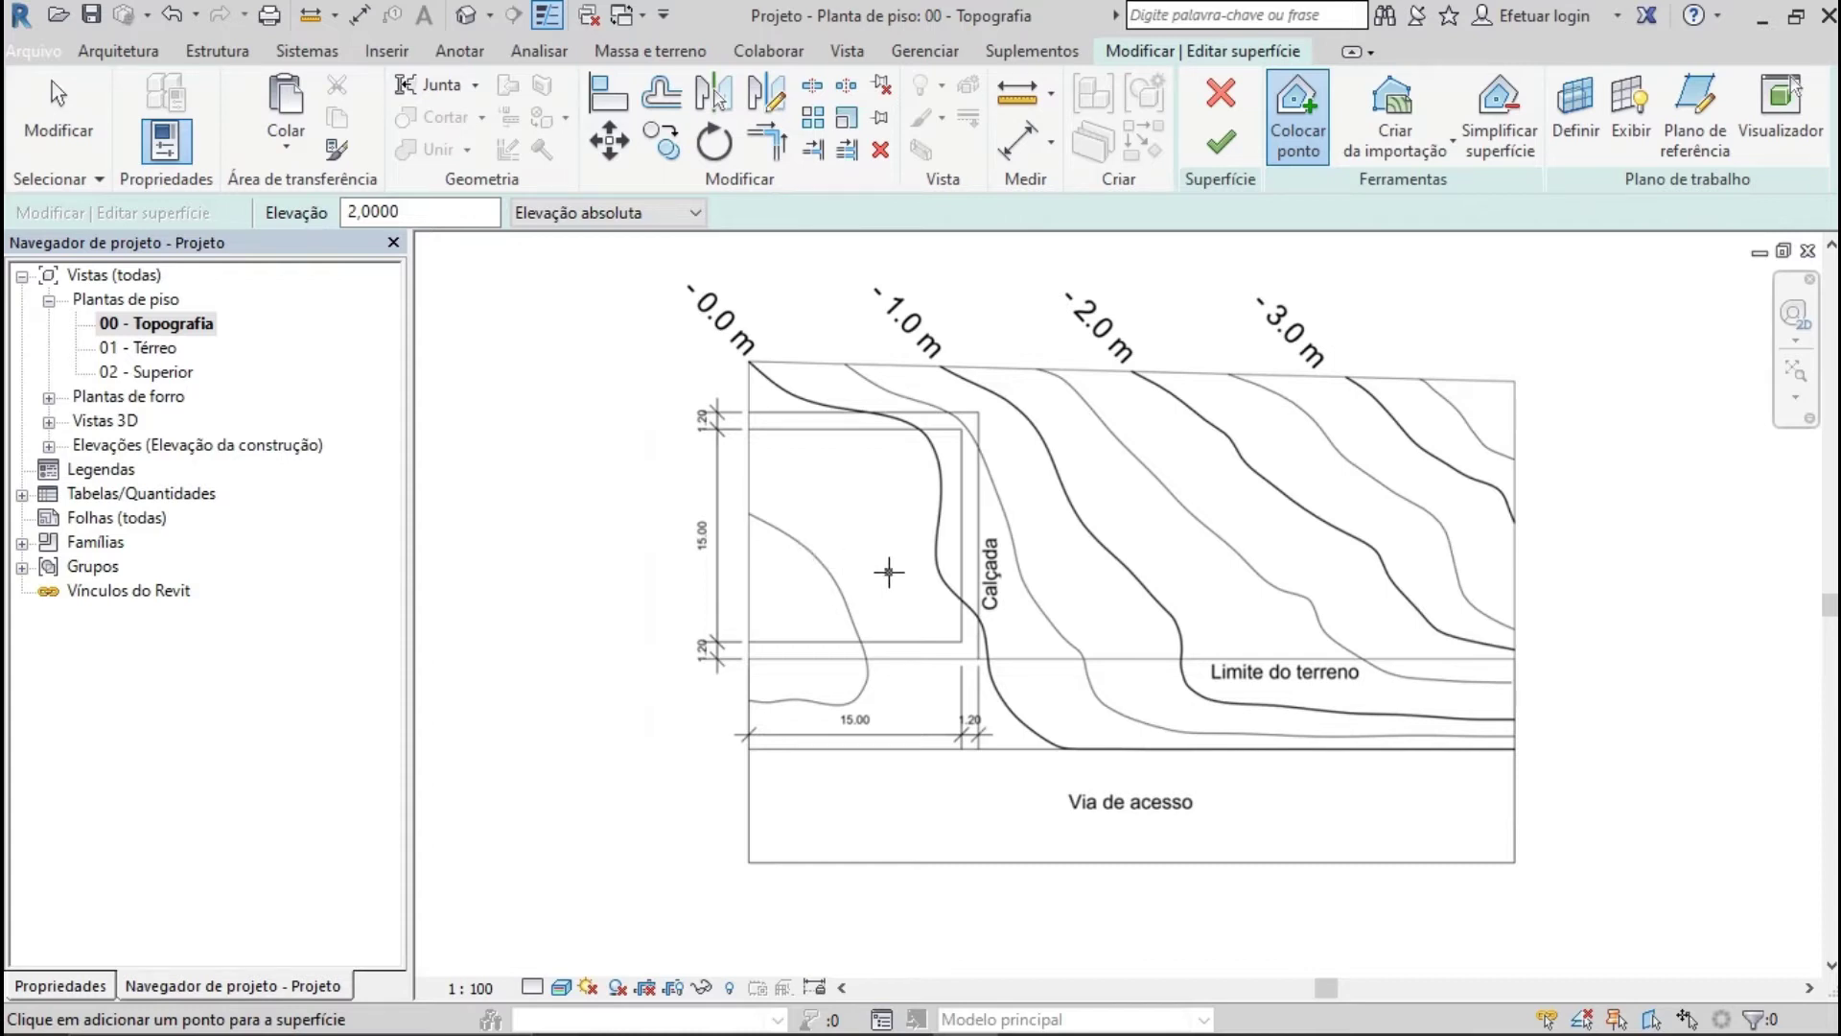
Examine the contour lines from the -2.0 m label to the land's upper-right corner to work out the intermediate elevations
scroll(1281, 554, up, 4)
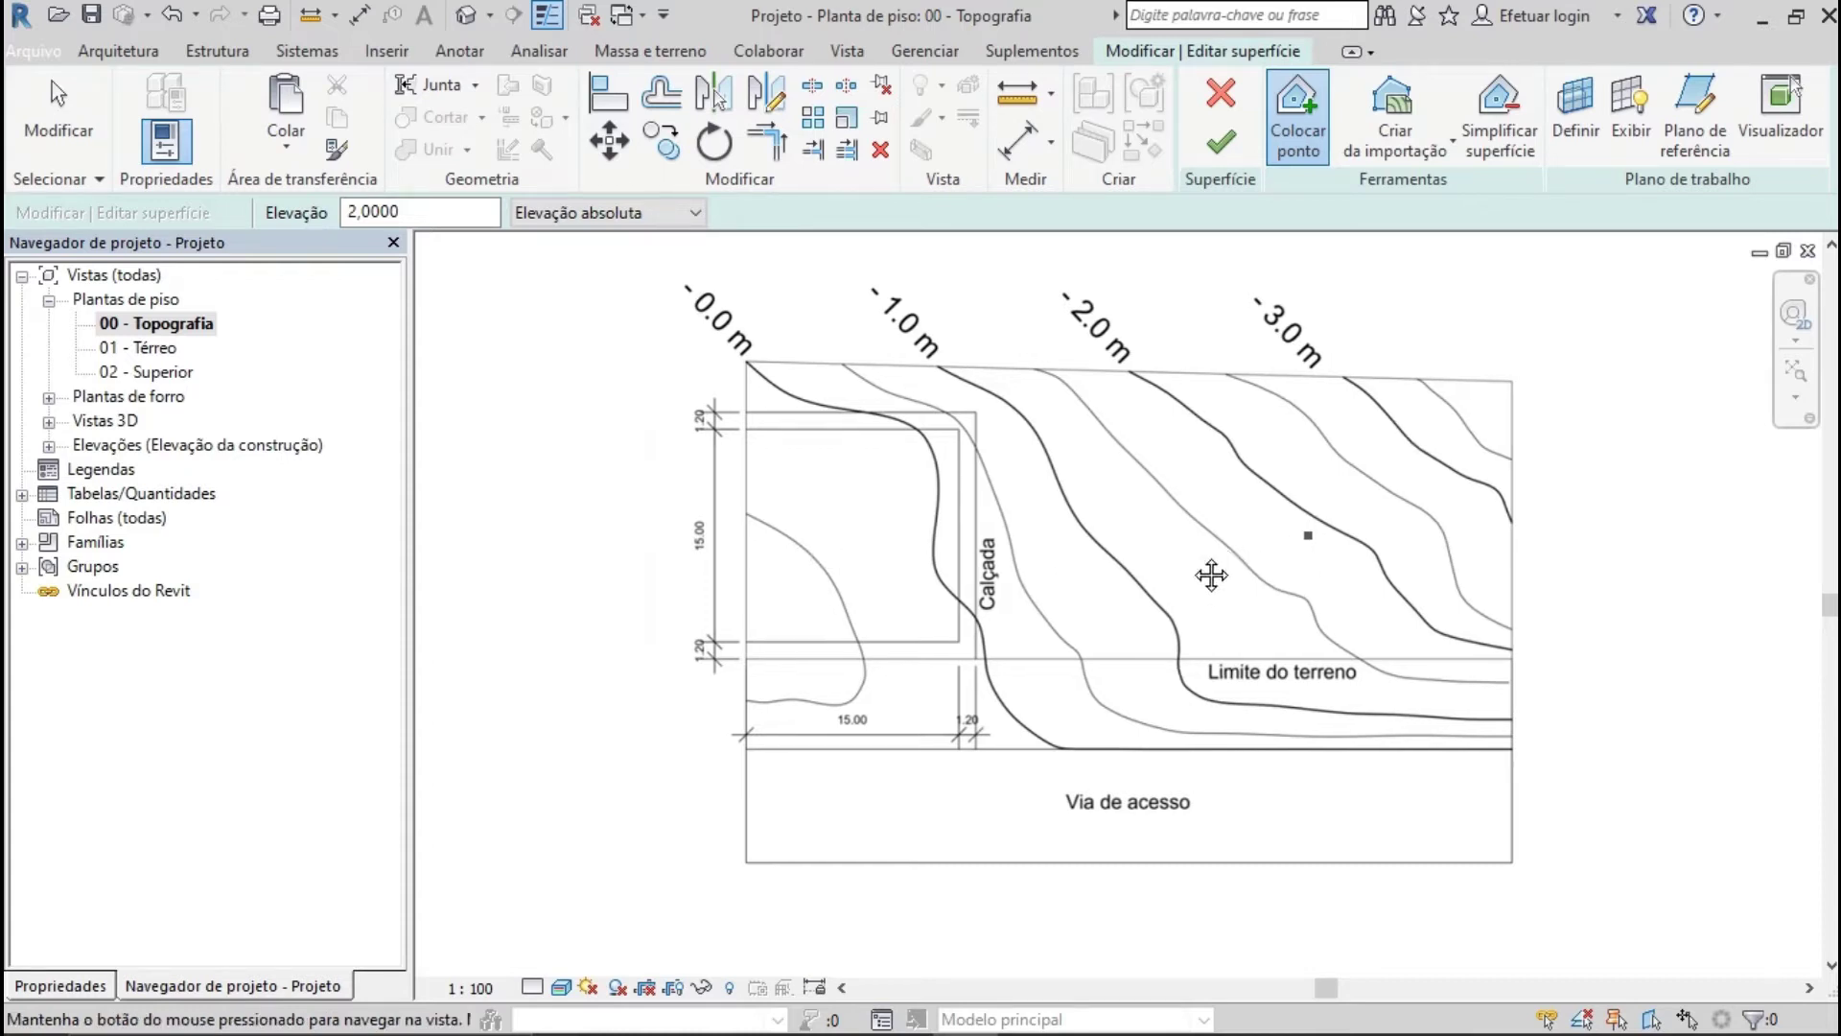
middle_drag(1169, 517, 1068, 584)
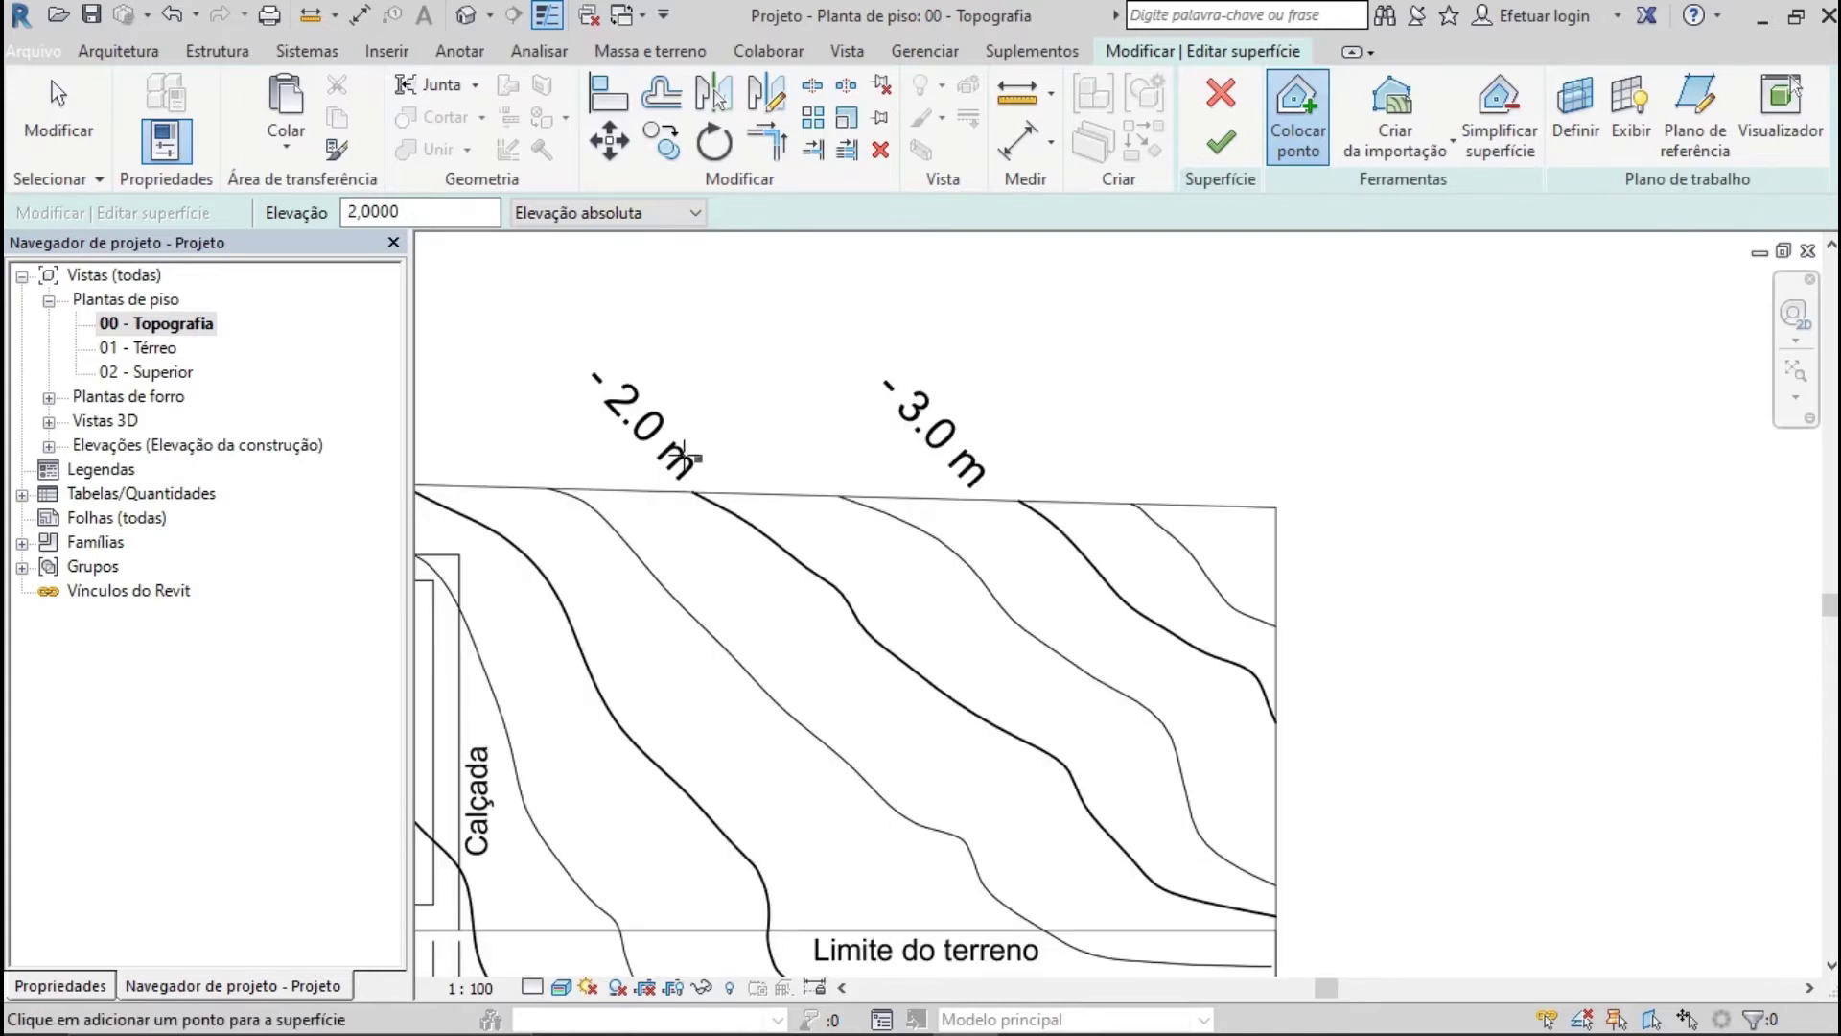
click(736, 521)
click(913, 365)
click(765, 447)
scroll(752, 441, up, 1)
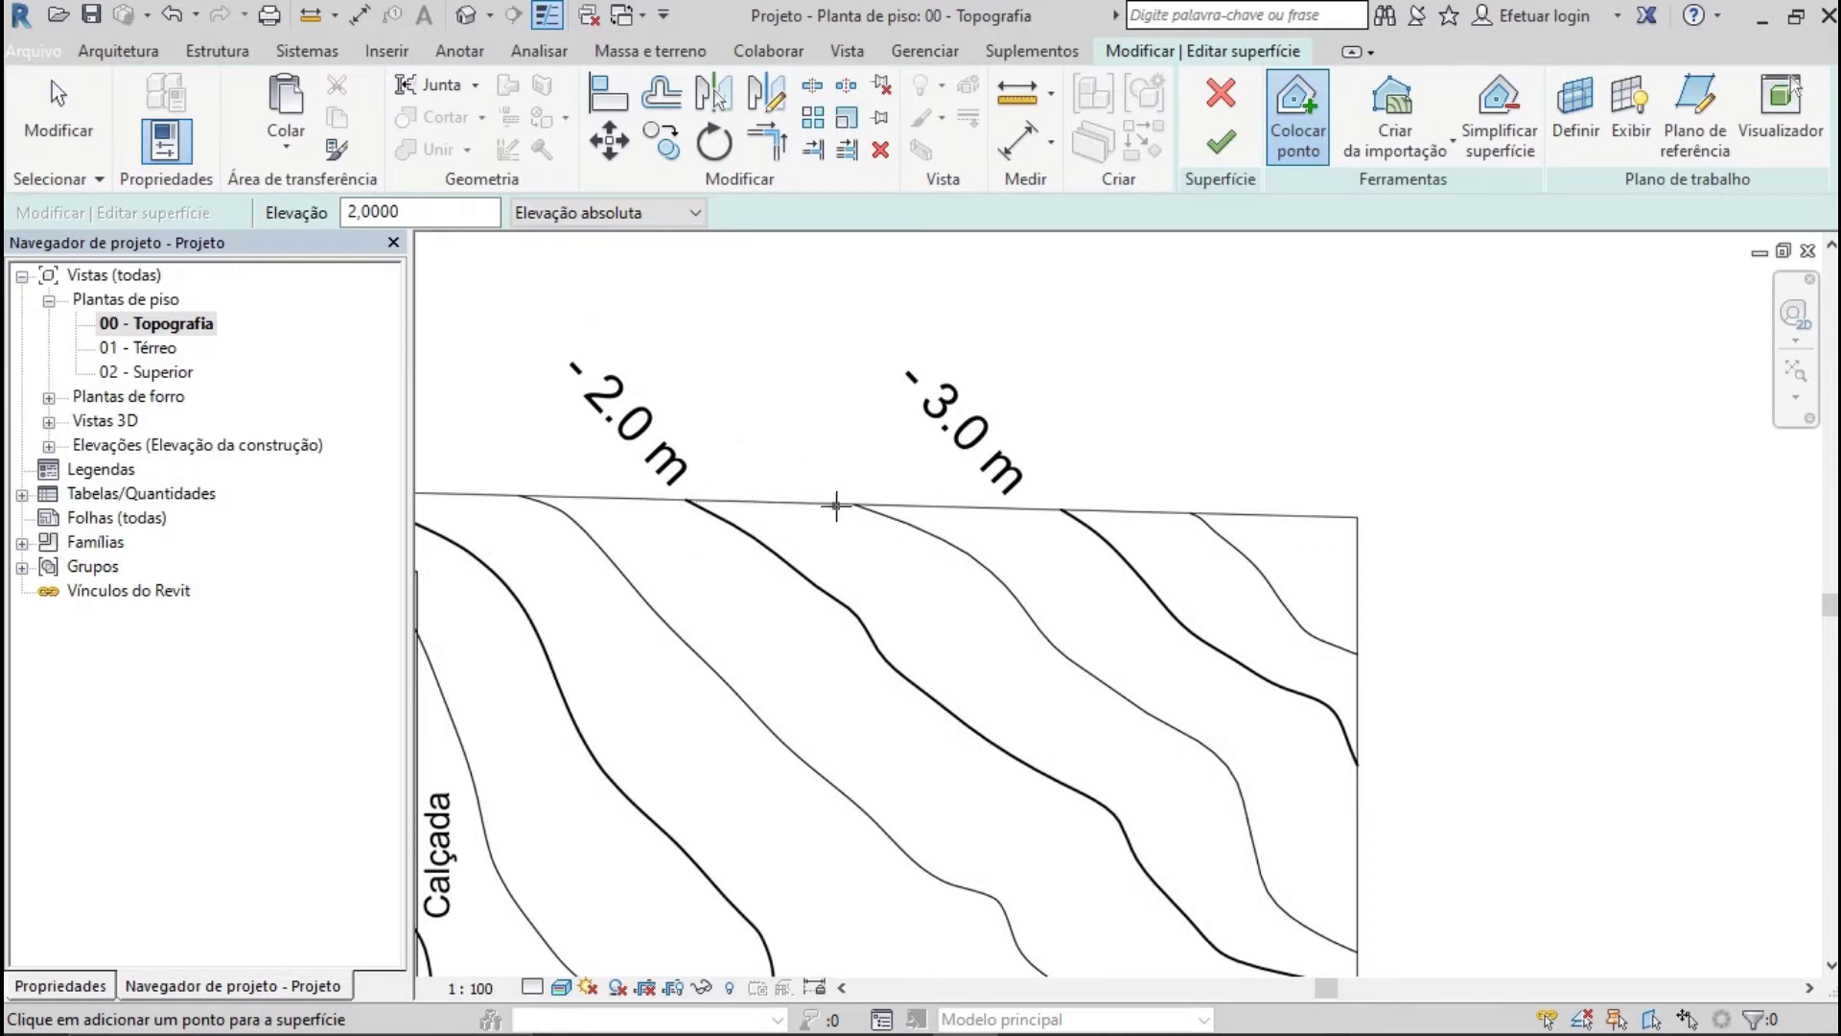
middle_drag(1049, 548, 757, 539)
scroll(883, 498, up, 1)
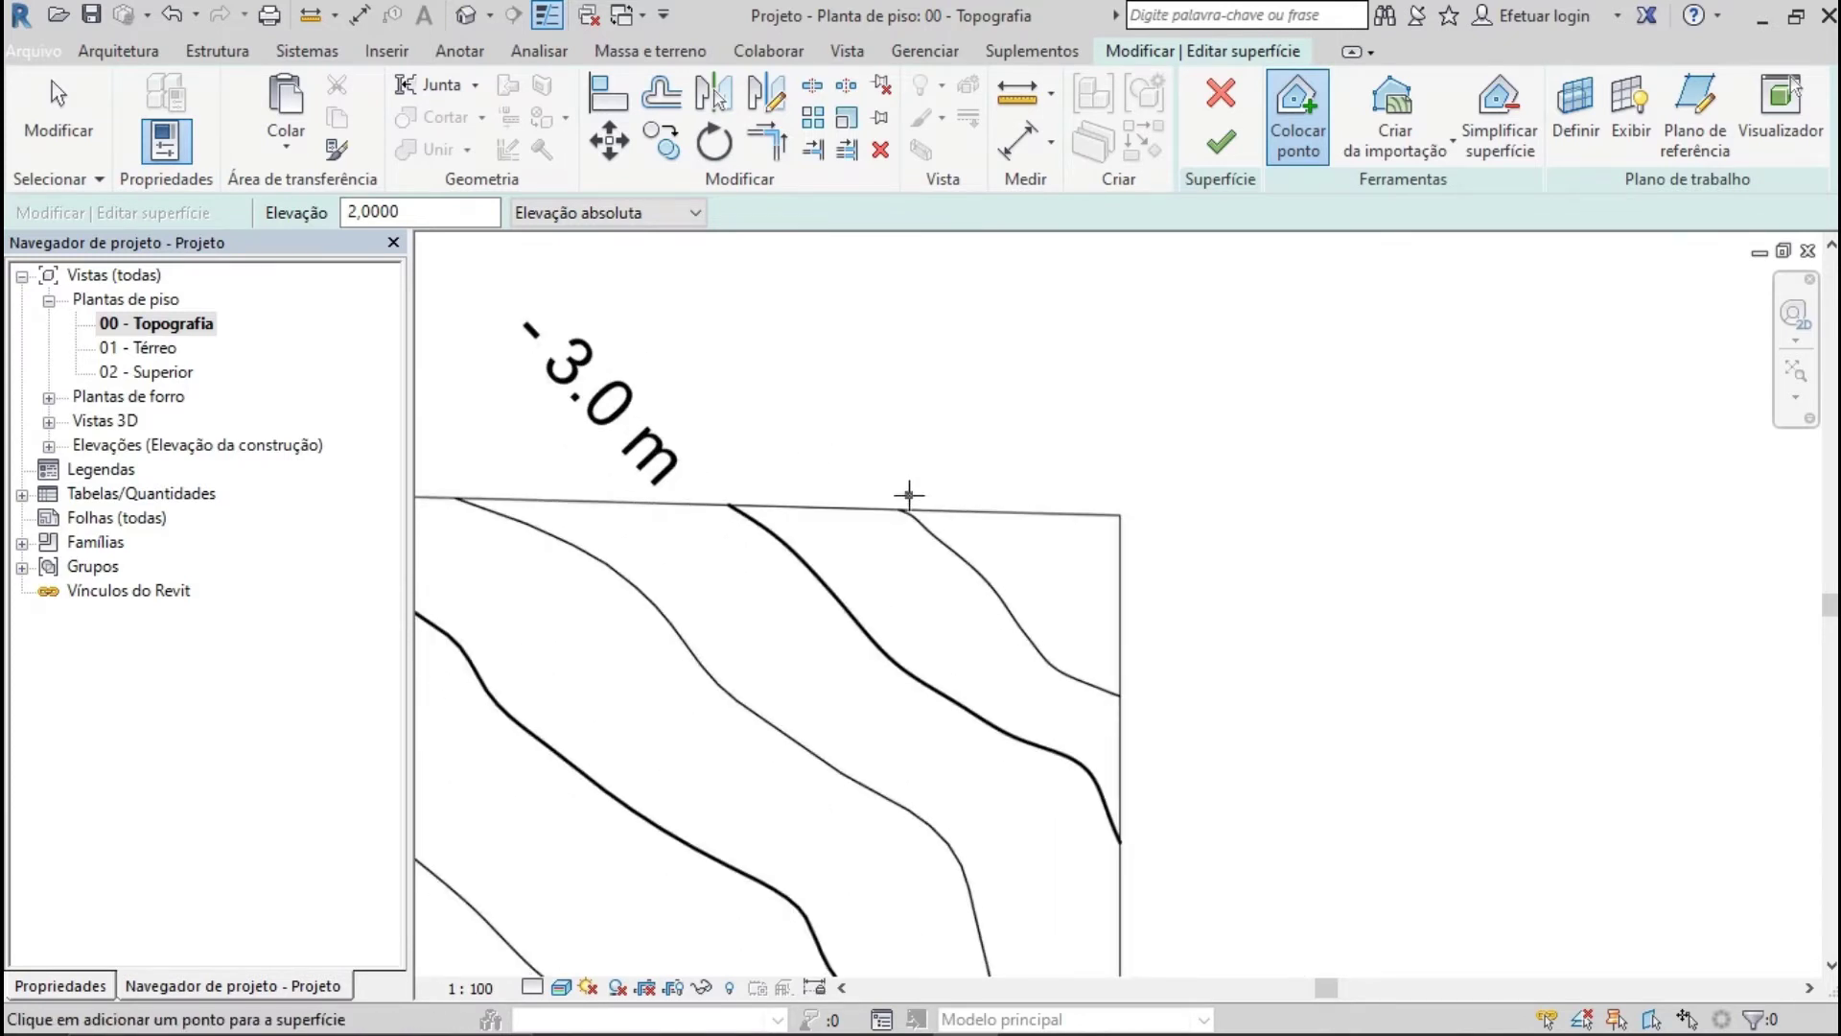
scroll(1023, 765, down, 1)
scroll(990, 694, up, 2)
scroll(934, 591, down, 1)
click(1029, 686)
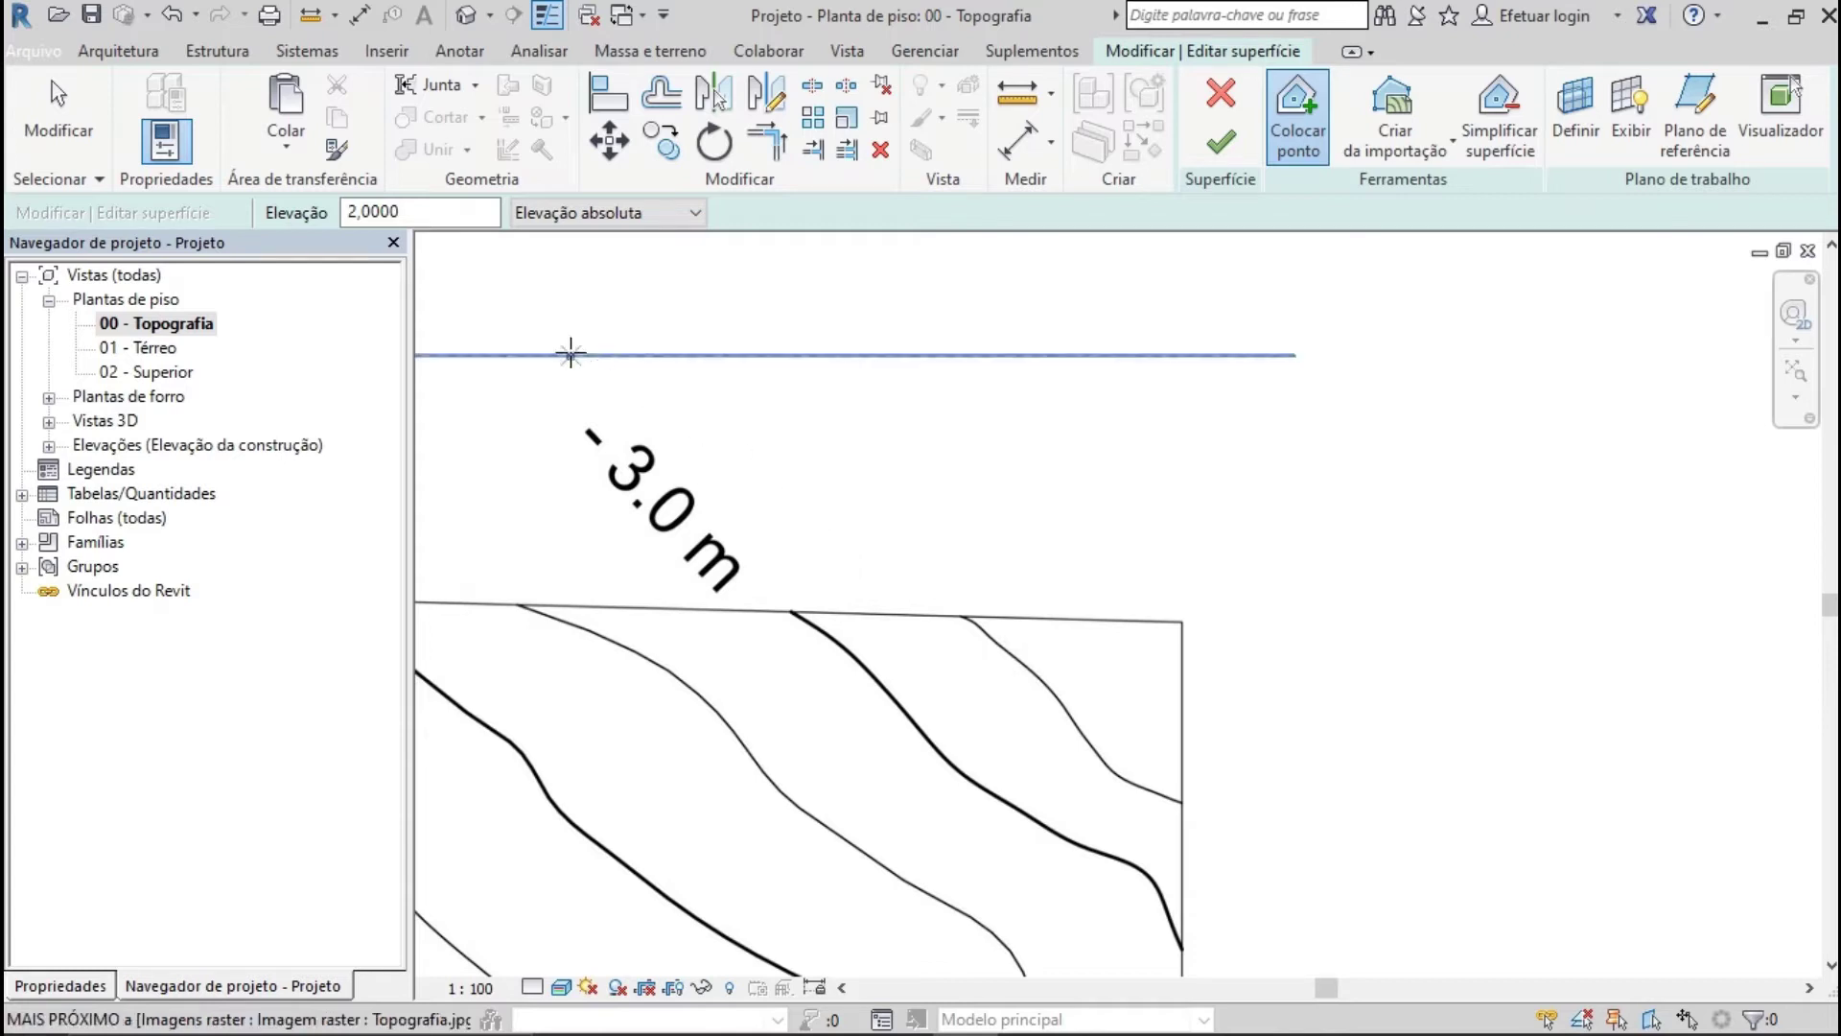
Set the point elevation to -3.5 m and place the first surface points at the upper end of the outermost contour
drag(435, 209, 331, 204)
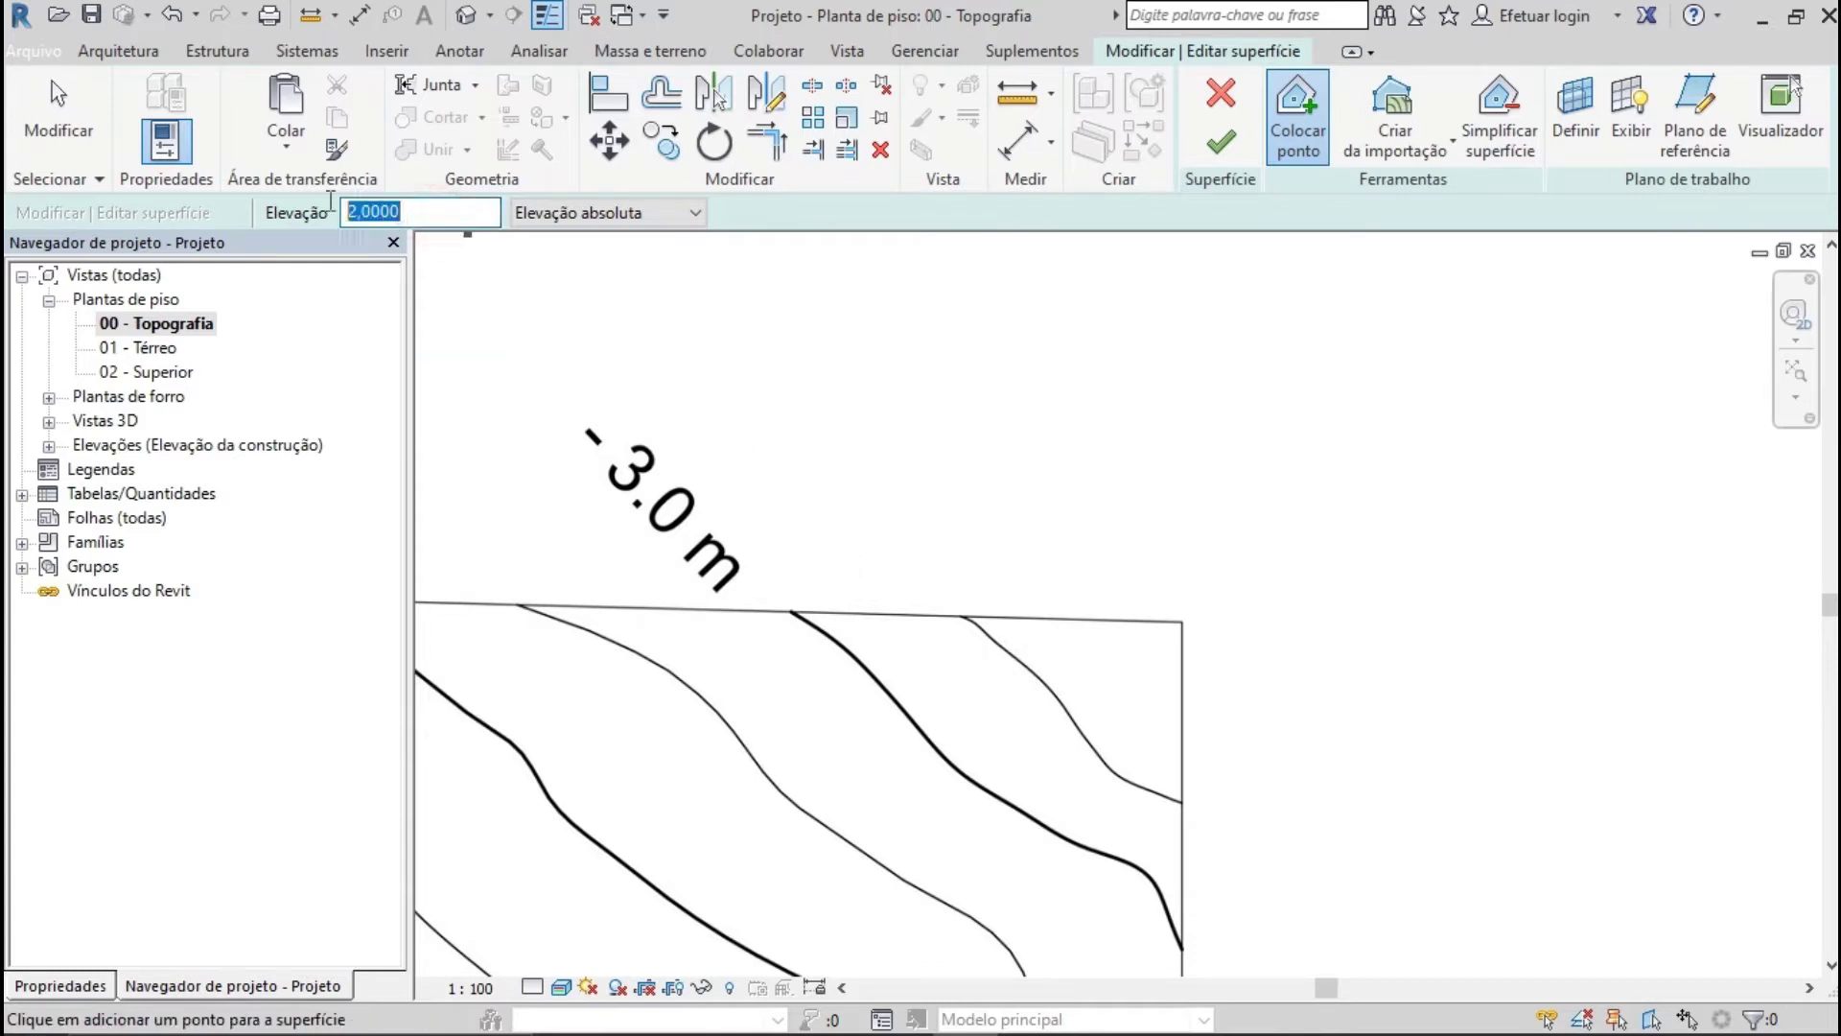
text(-)
scroll(961, 629, up, 5)
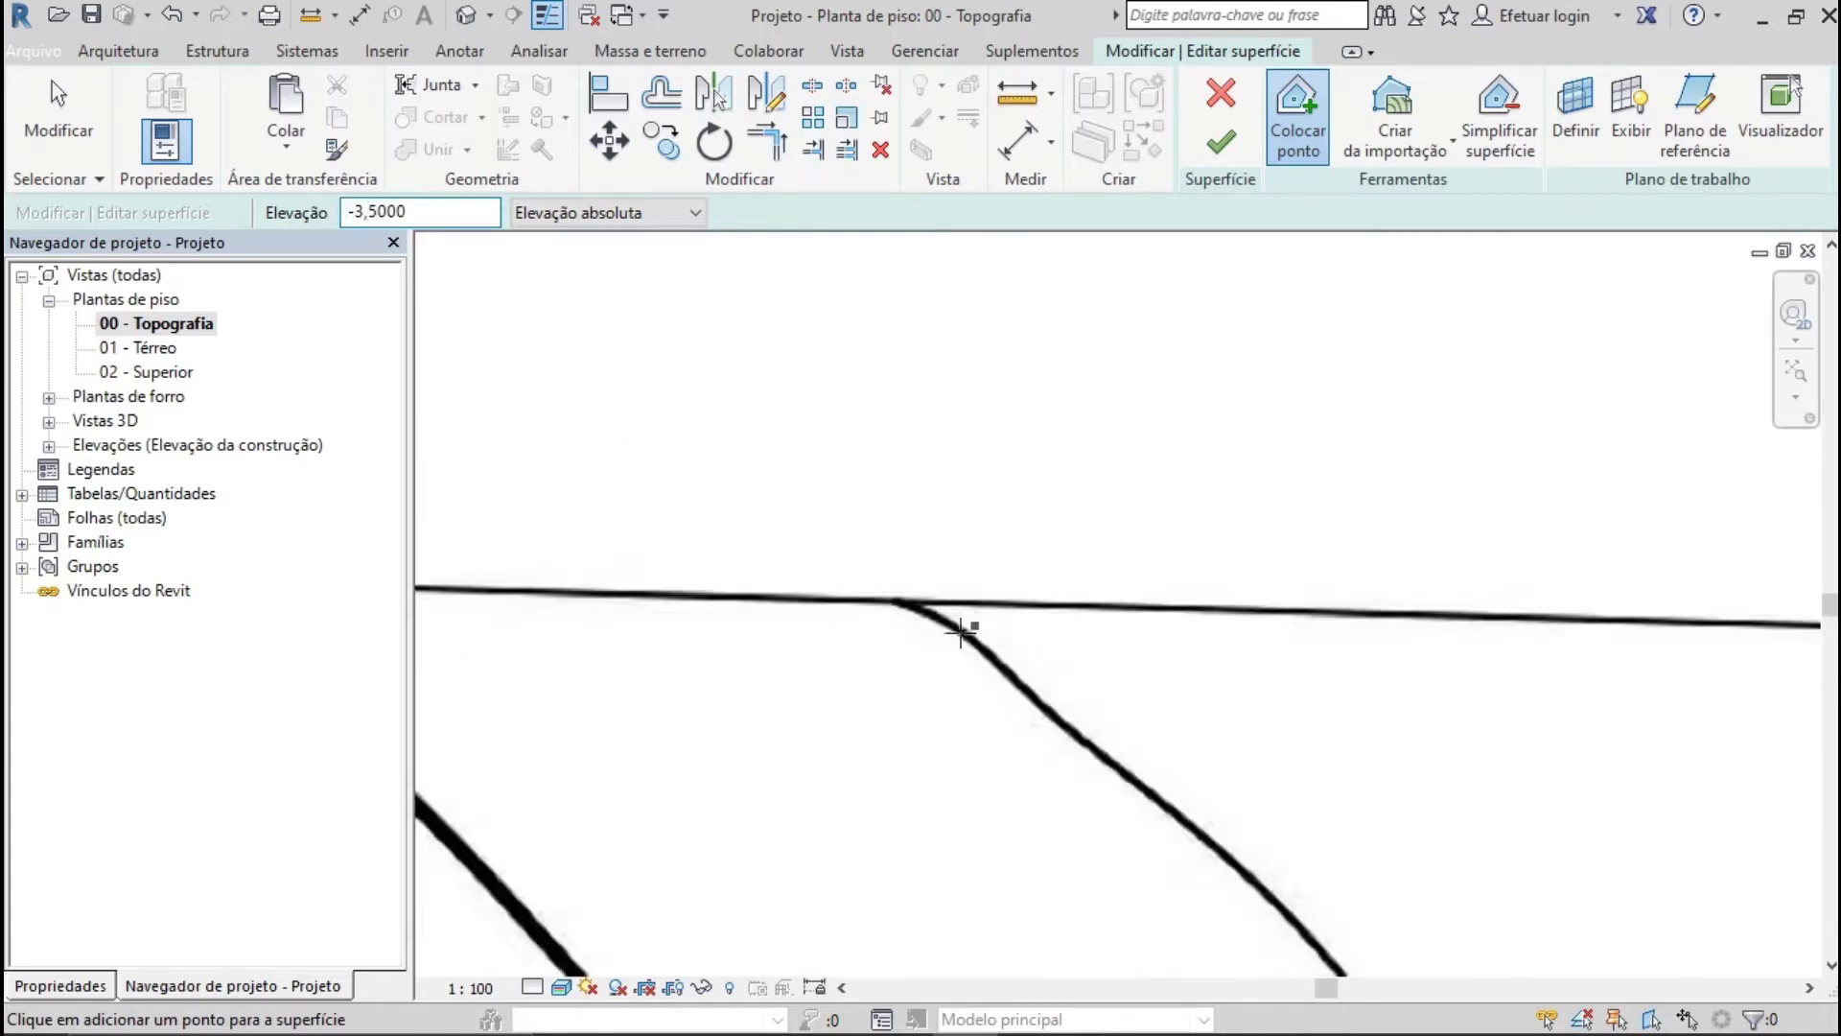
scroll(961, 630, up, 2)
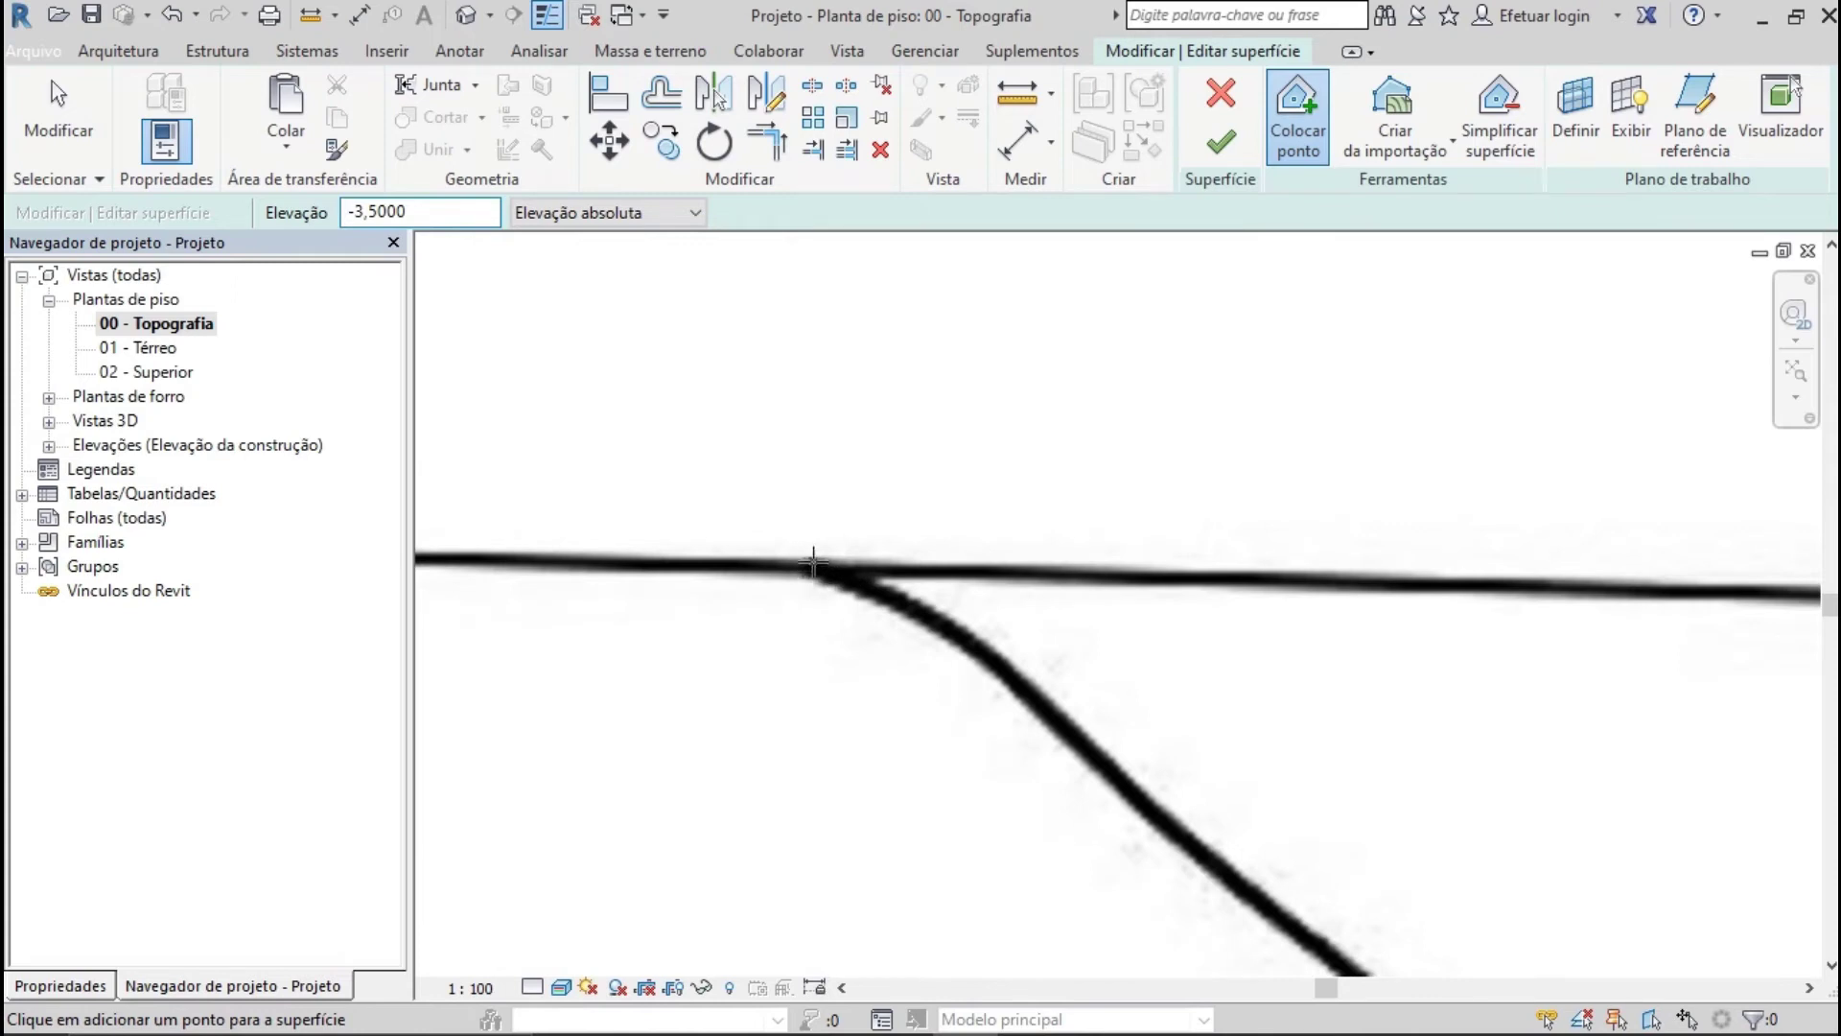
scroll(955, 527, down, 3)
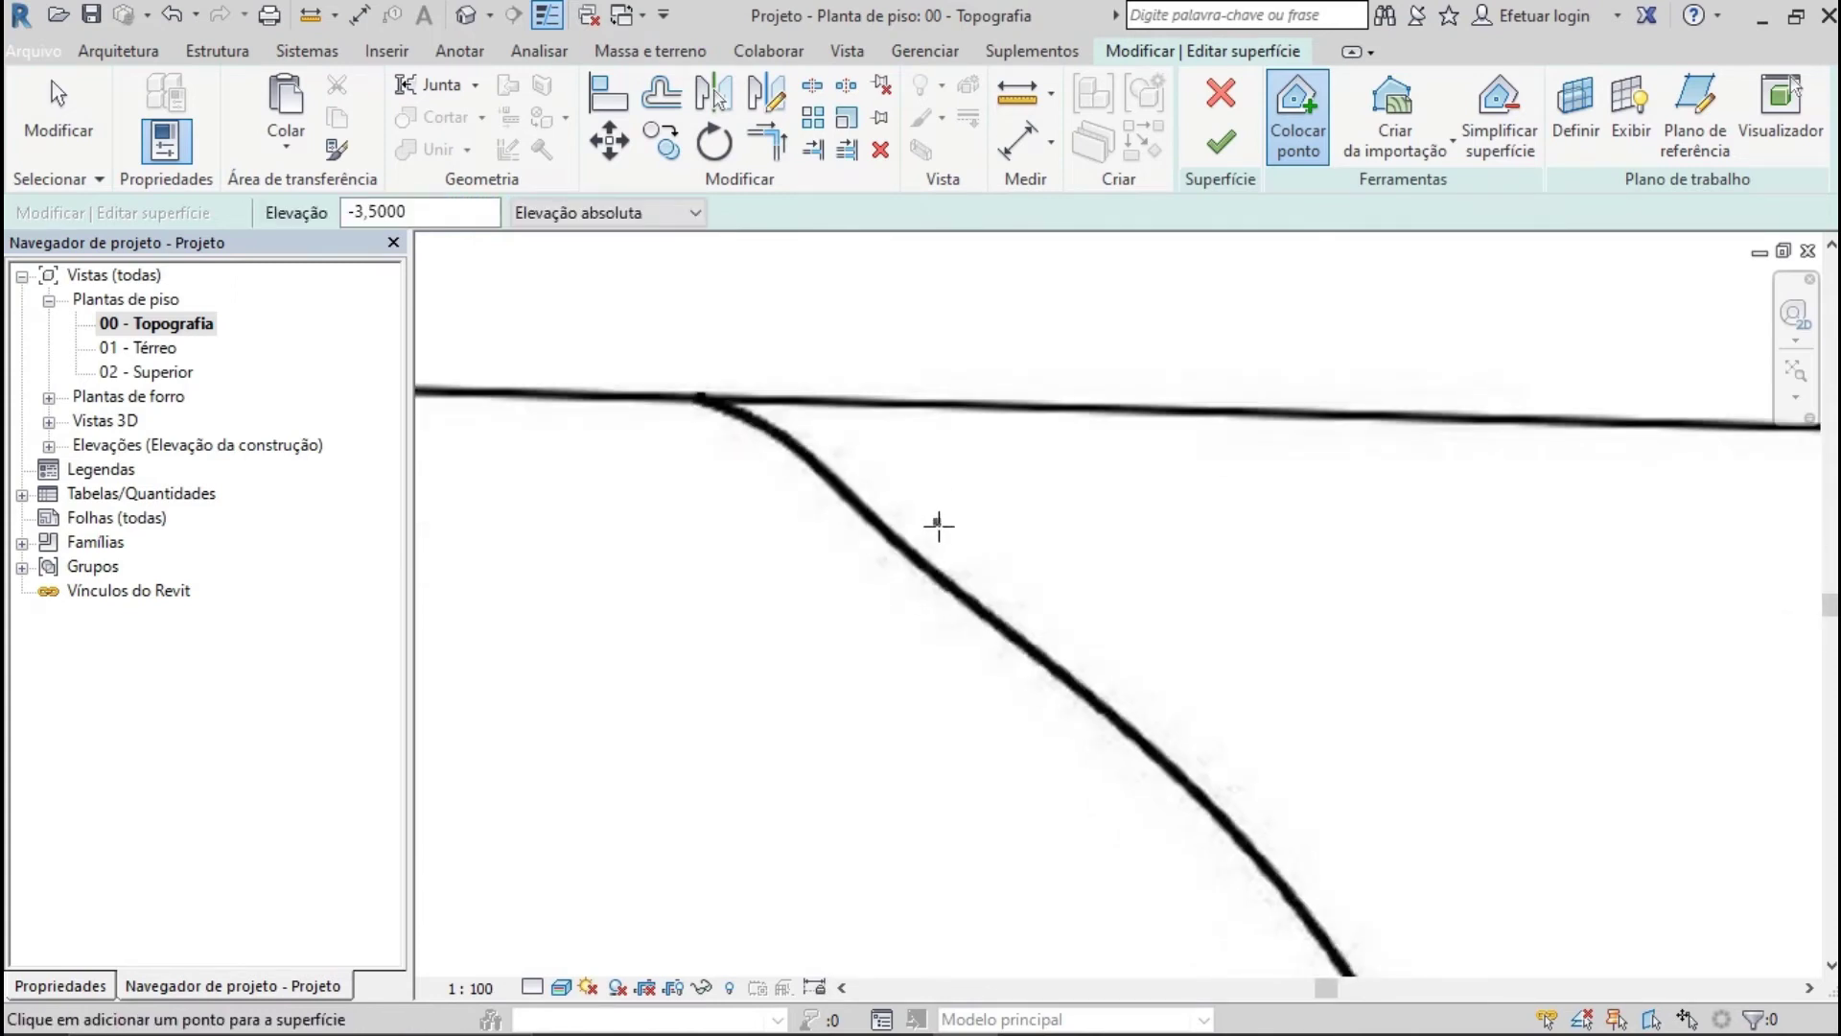
click(916, 556)
scroll(1208, 690, down, 2)
middle_drag(1098, 489, 1036, 399)
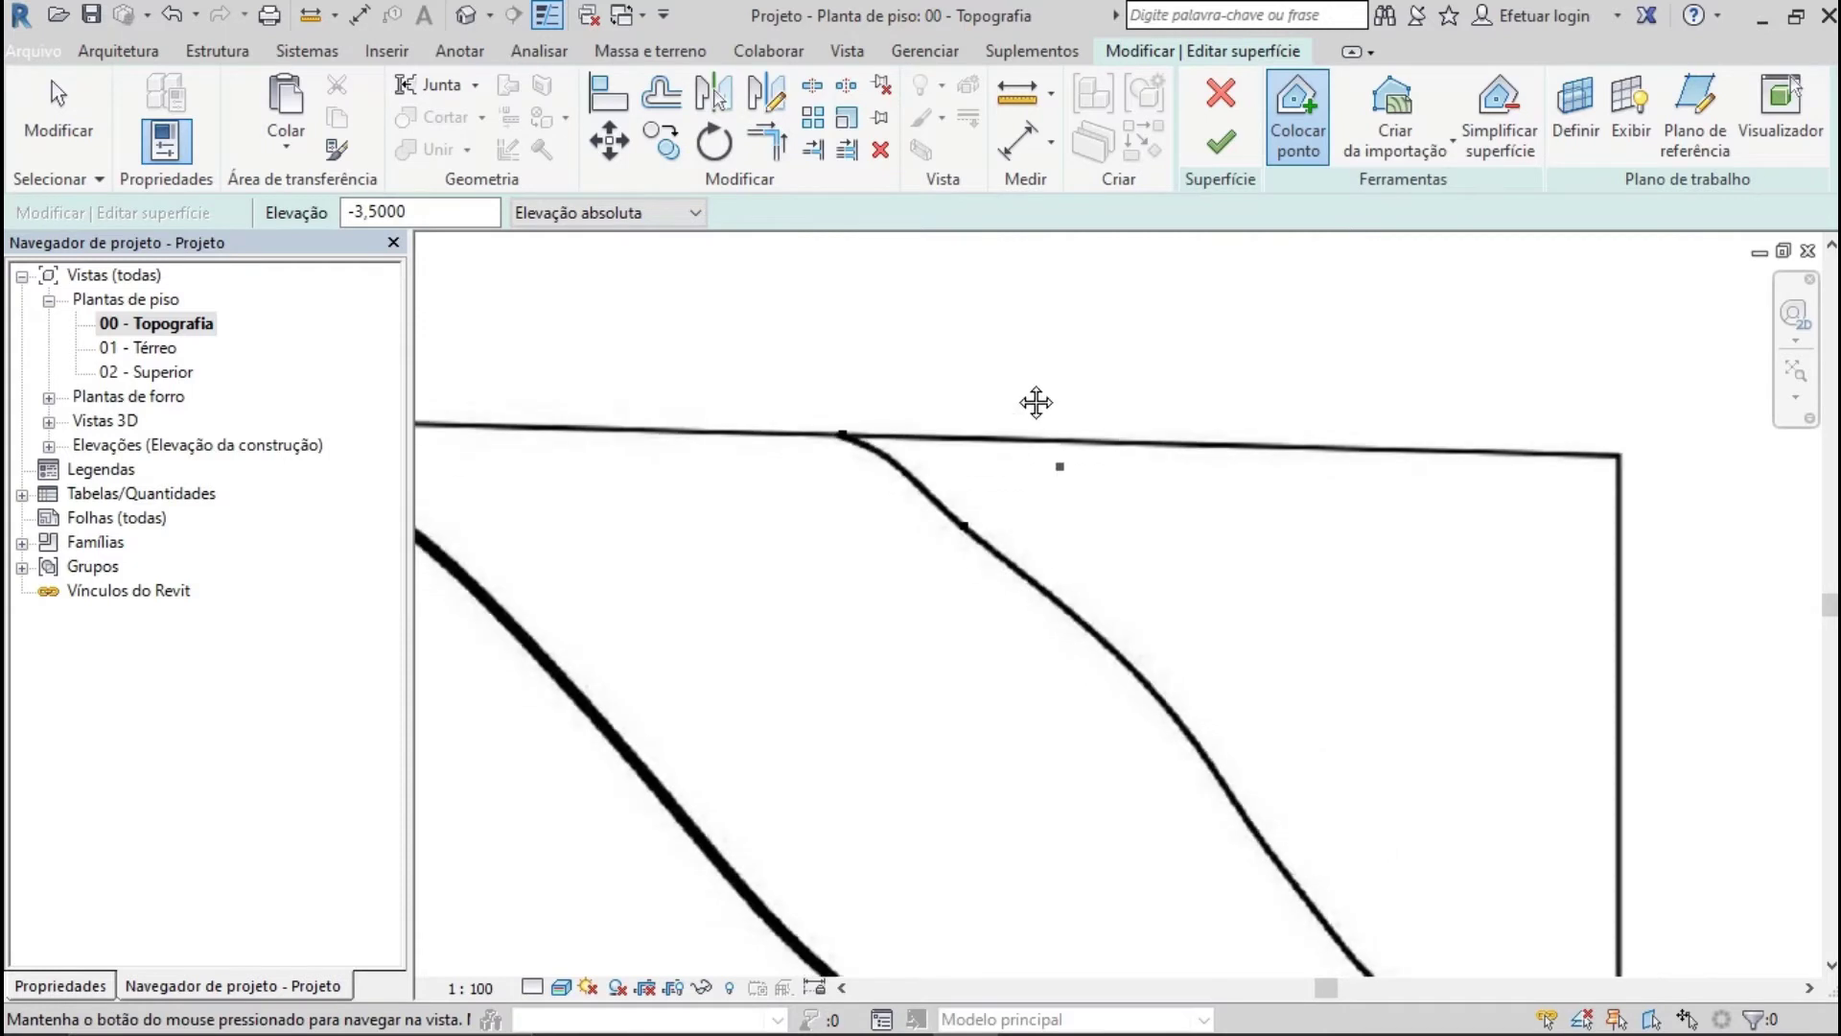
Continue the -3.5 m points along the outermost contour down to the land's right boundary
scroll(1014, 467, down, 1)
click(1003, 496)
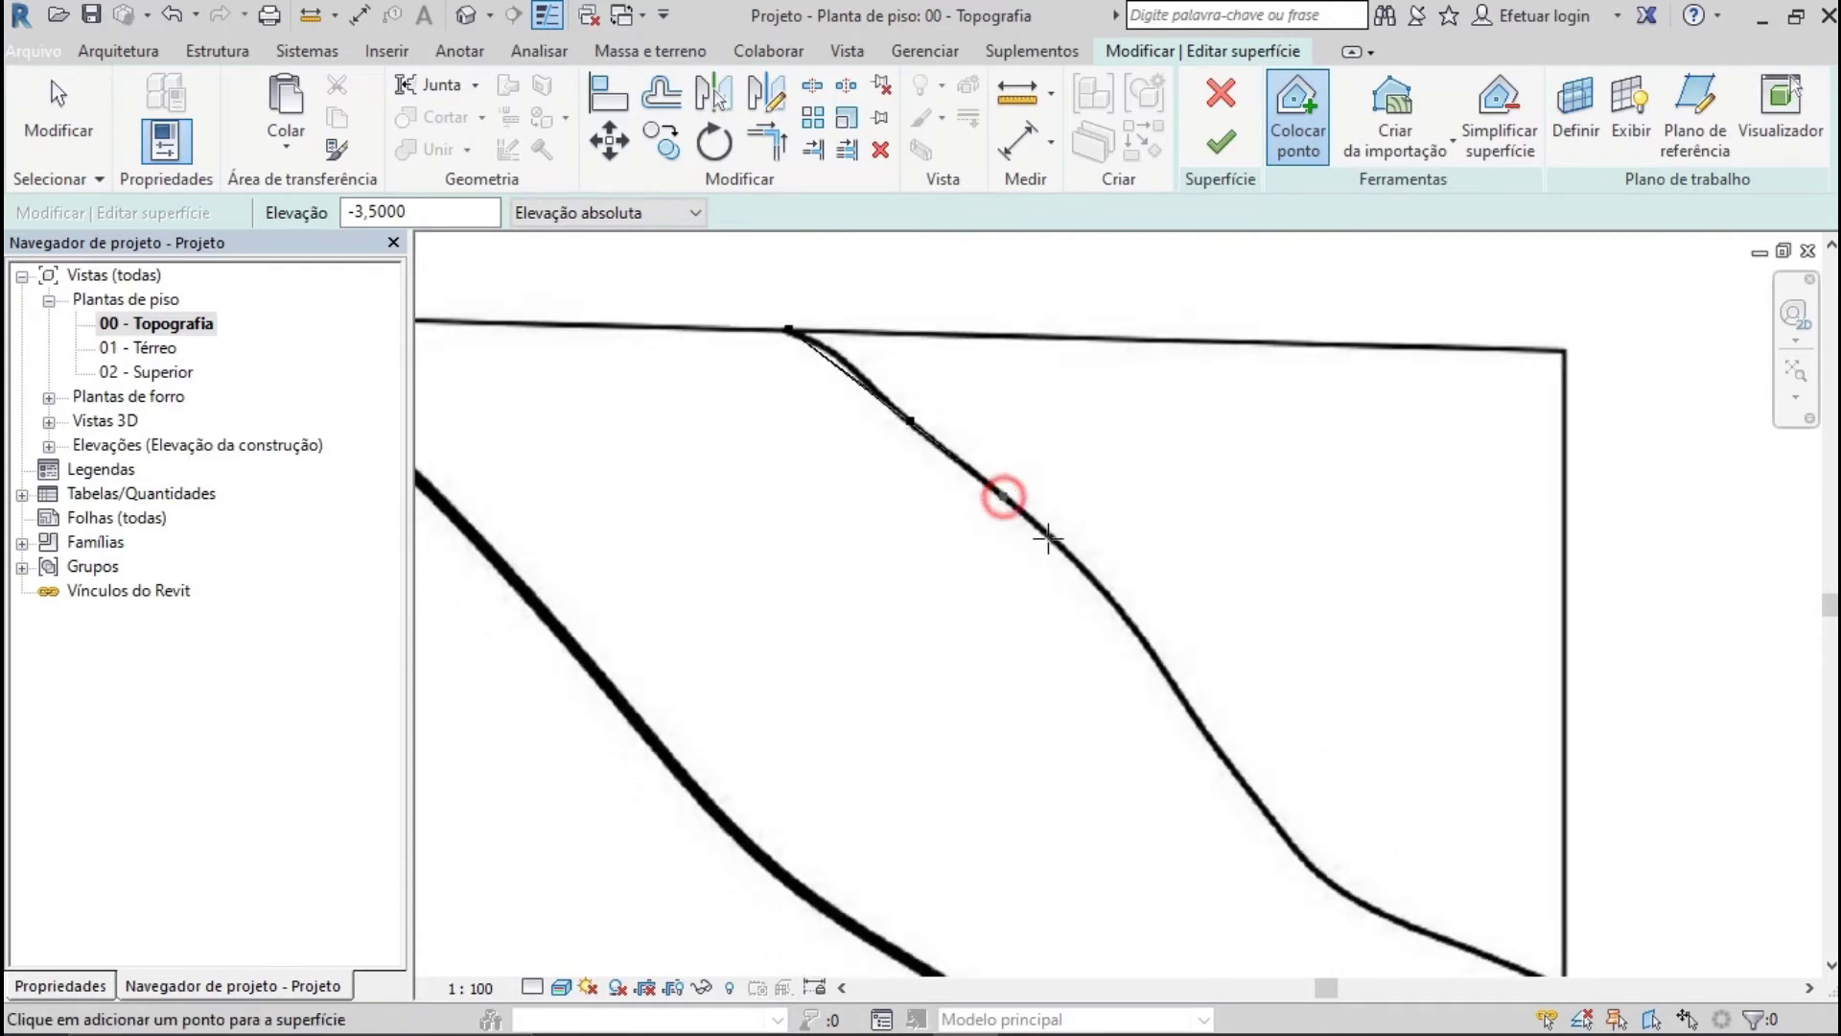
click(1107, 590)
click(1189, 711)
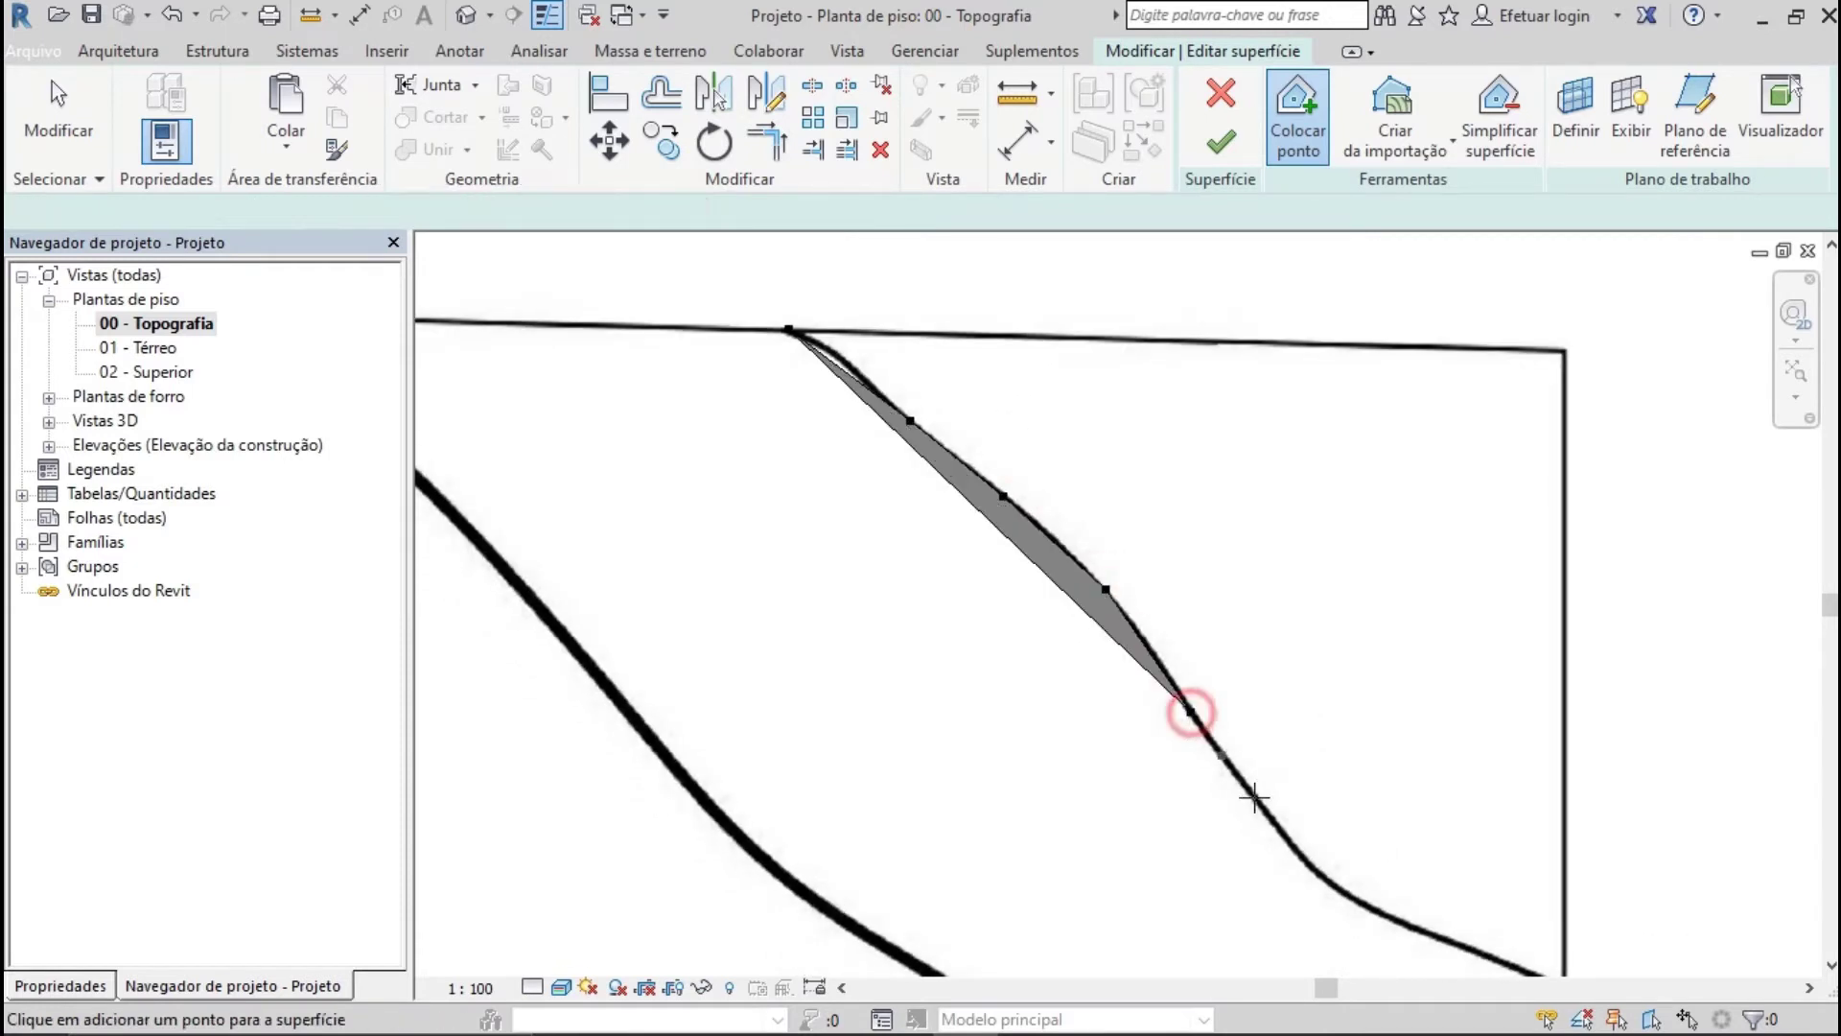
click(1270, 820)
click(1340, 894)
middle_drag(1338, 887, 1079, 682)
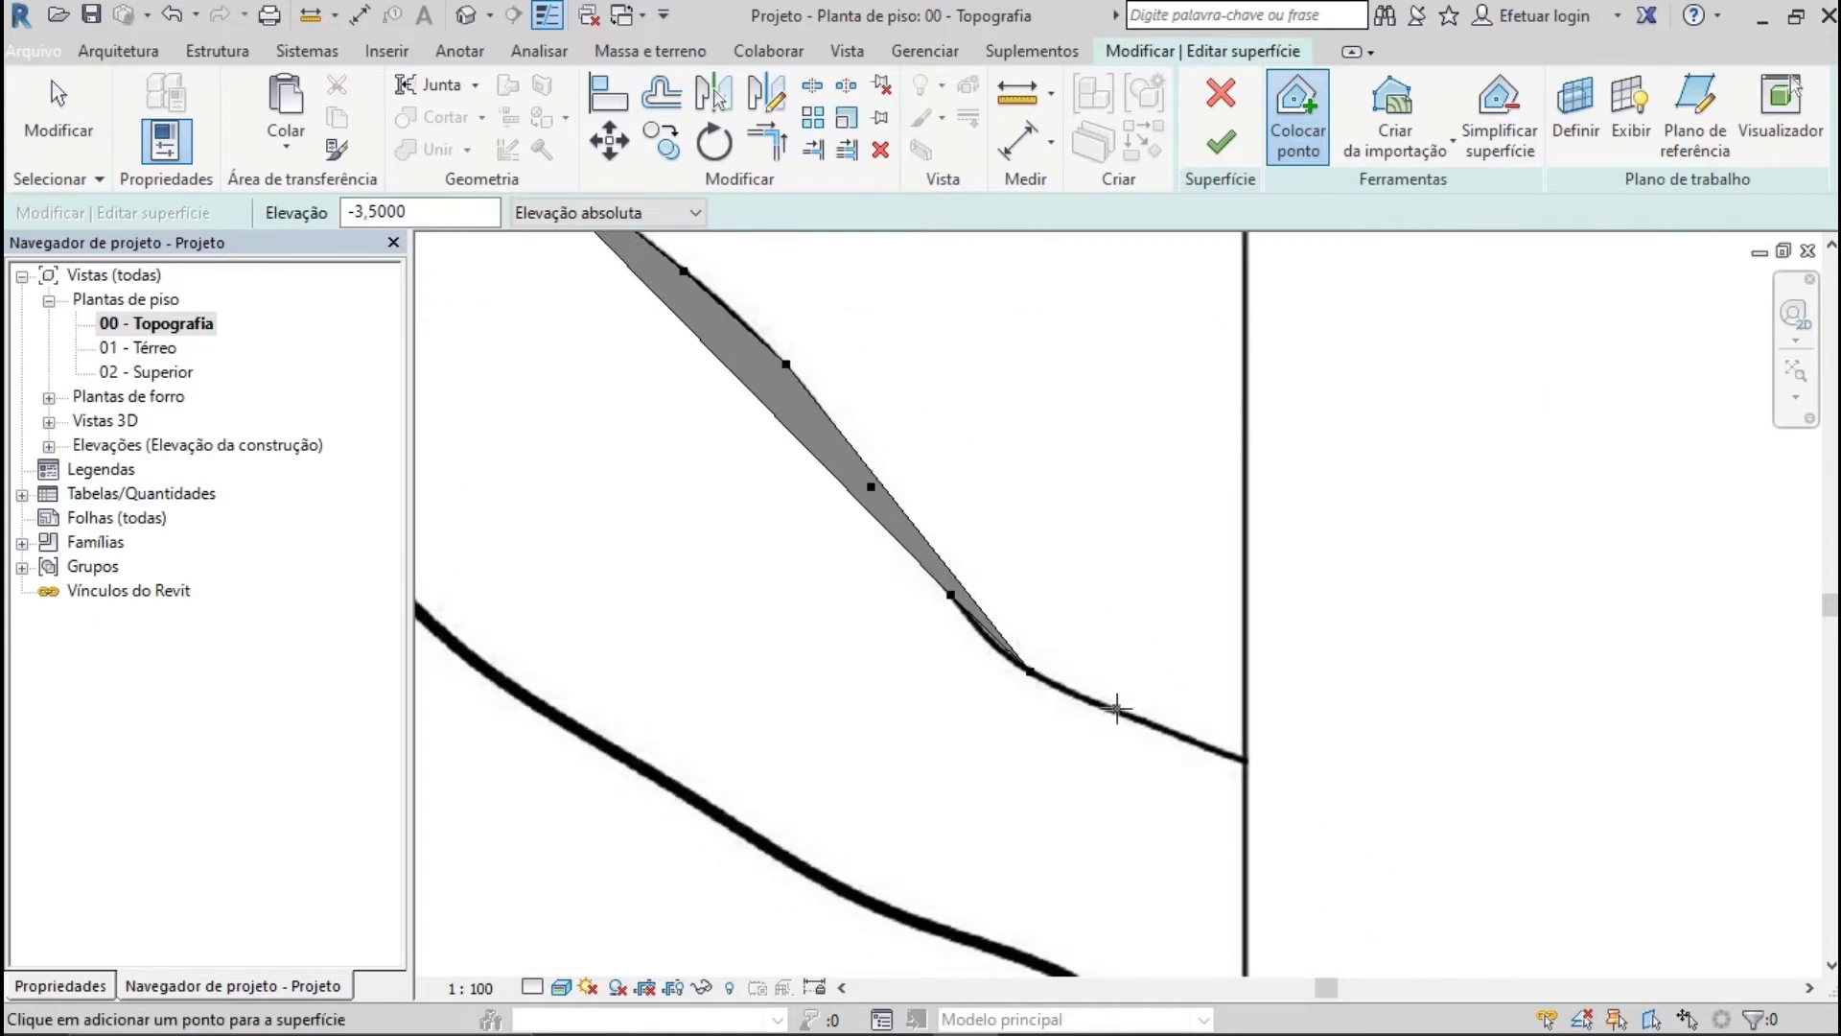
click(1116, 707)
click(1197, 742)
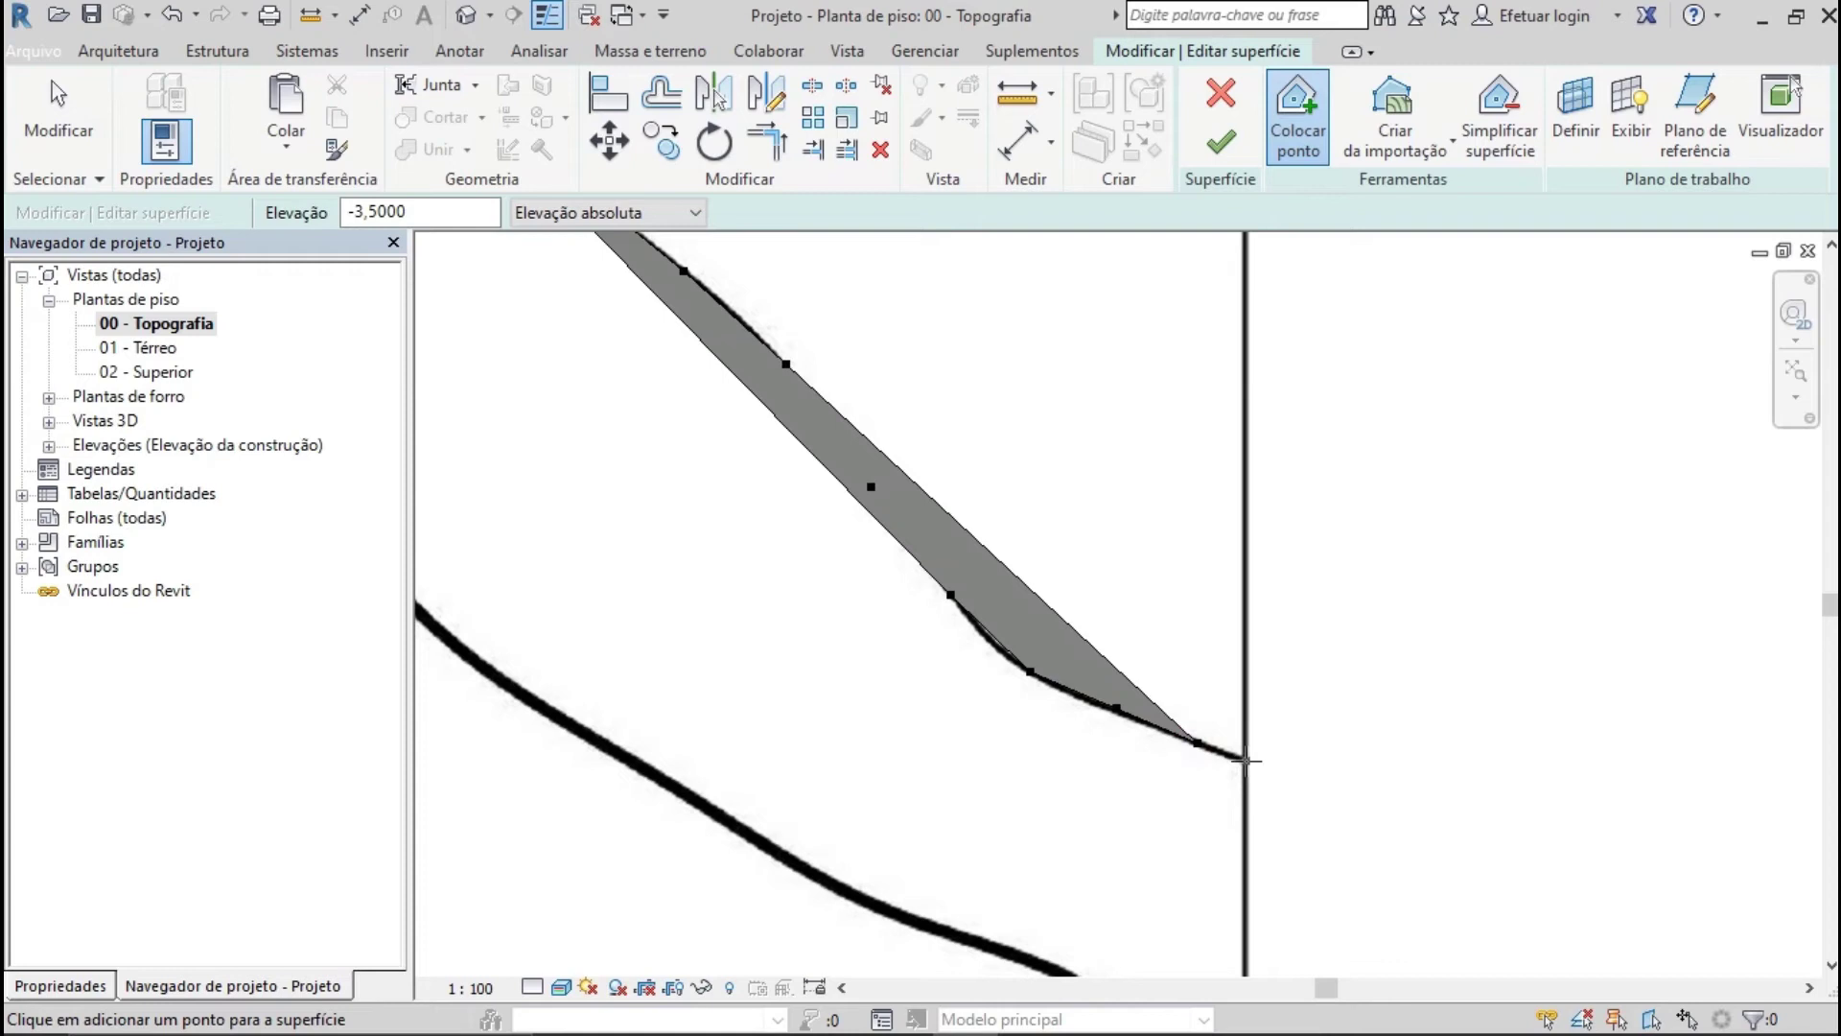
click(1245, 757)
Add an extra -3.5 m point on the curve near the outermost contour's upper end to refine its shape
scroll(1237, 754, down, 5)
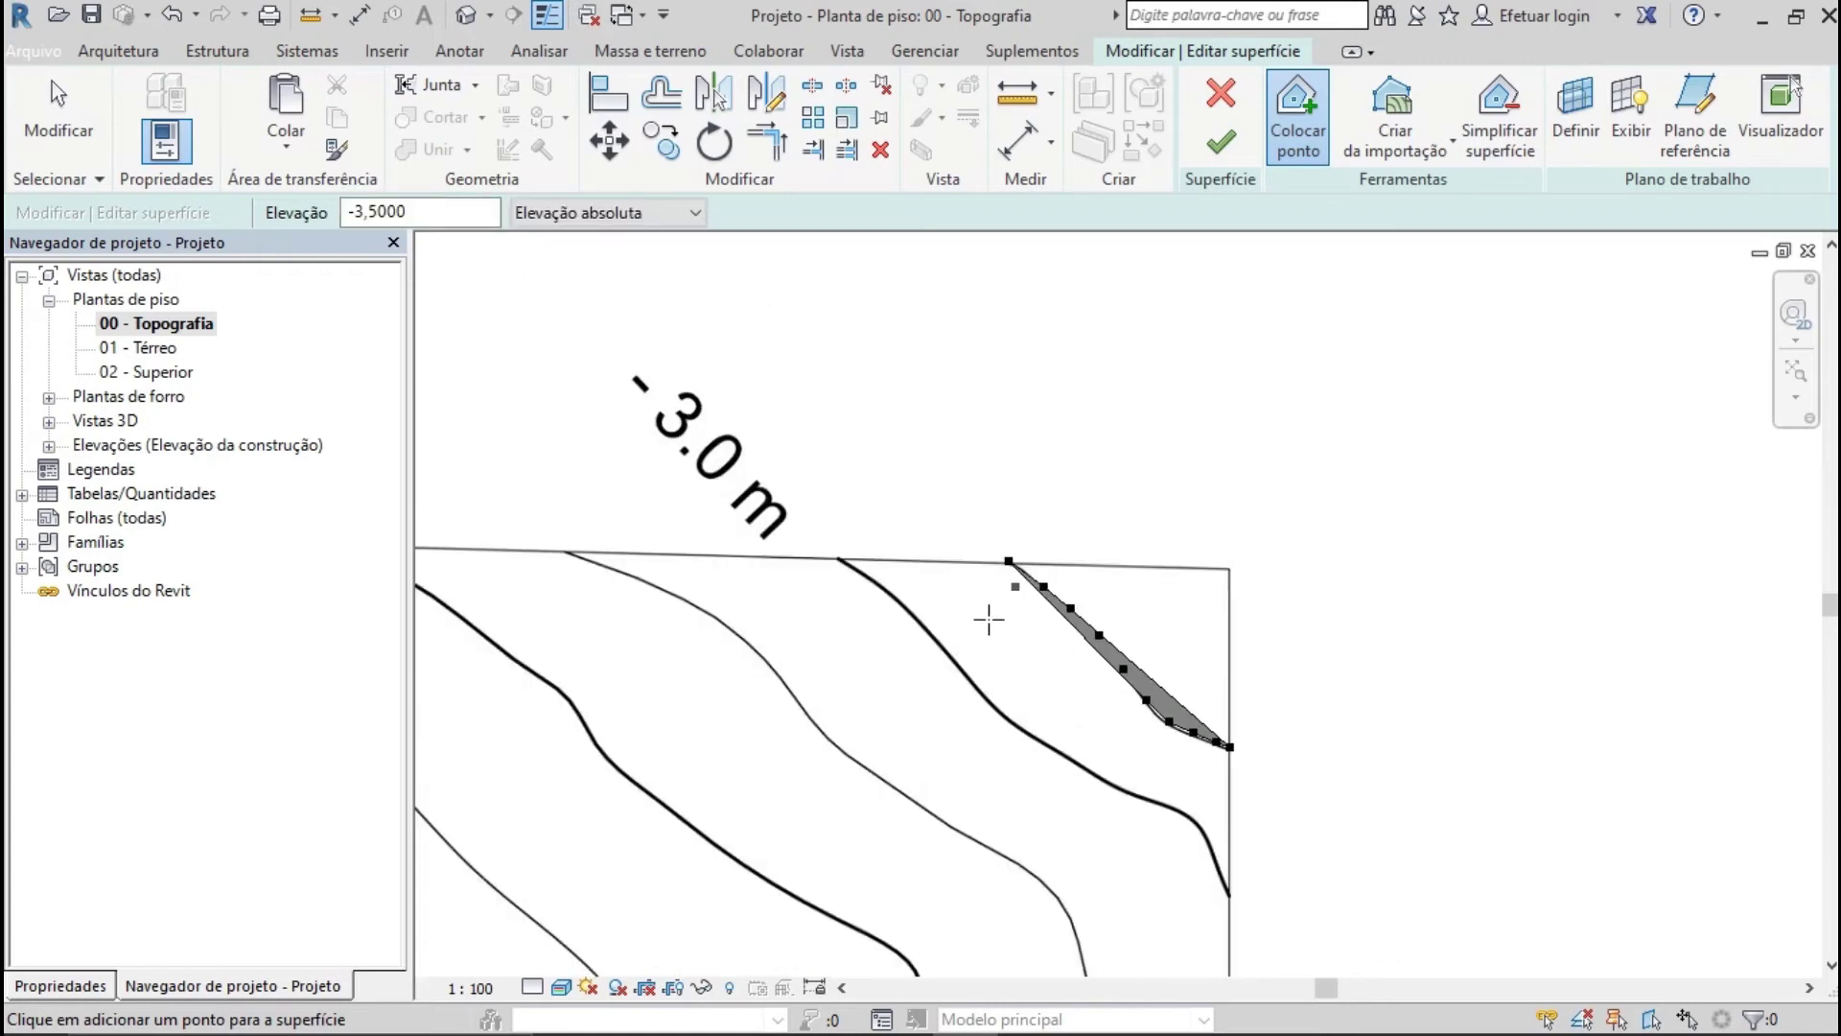
scroll(987, 638, up, 3)
middle_drag(1007, 650, 1071, 771)
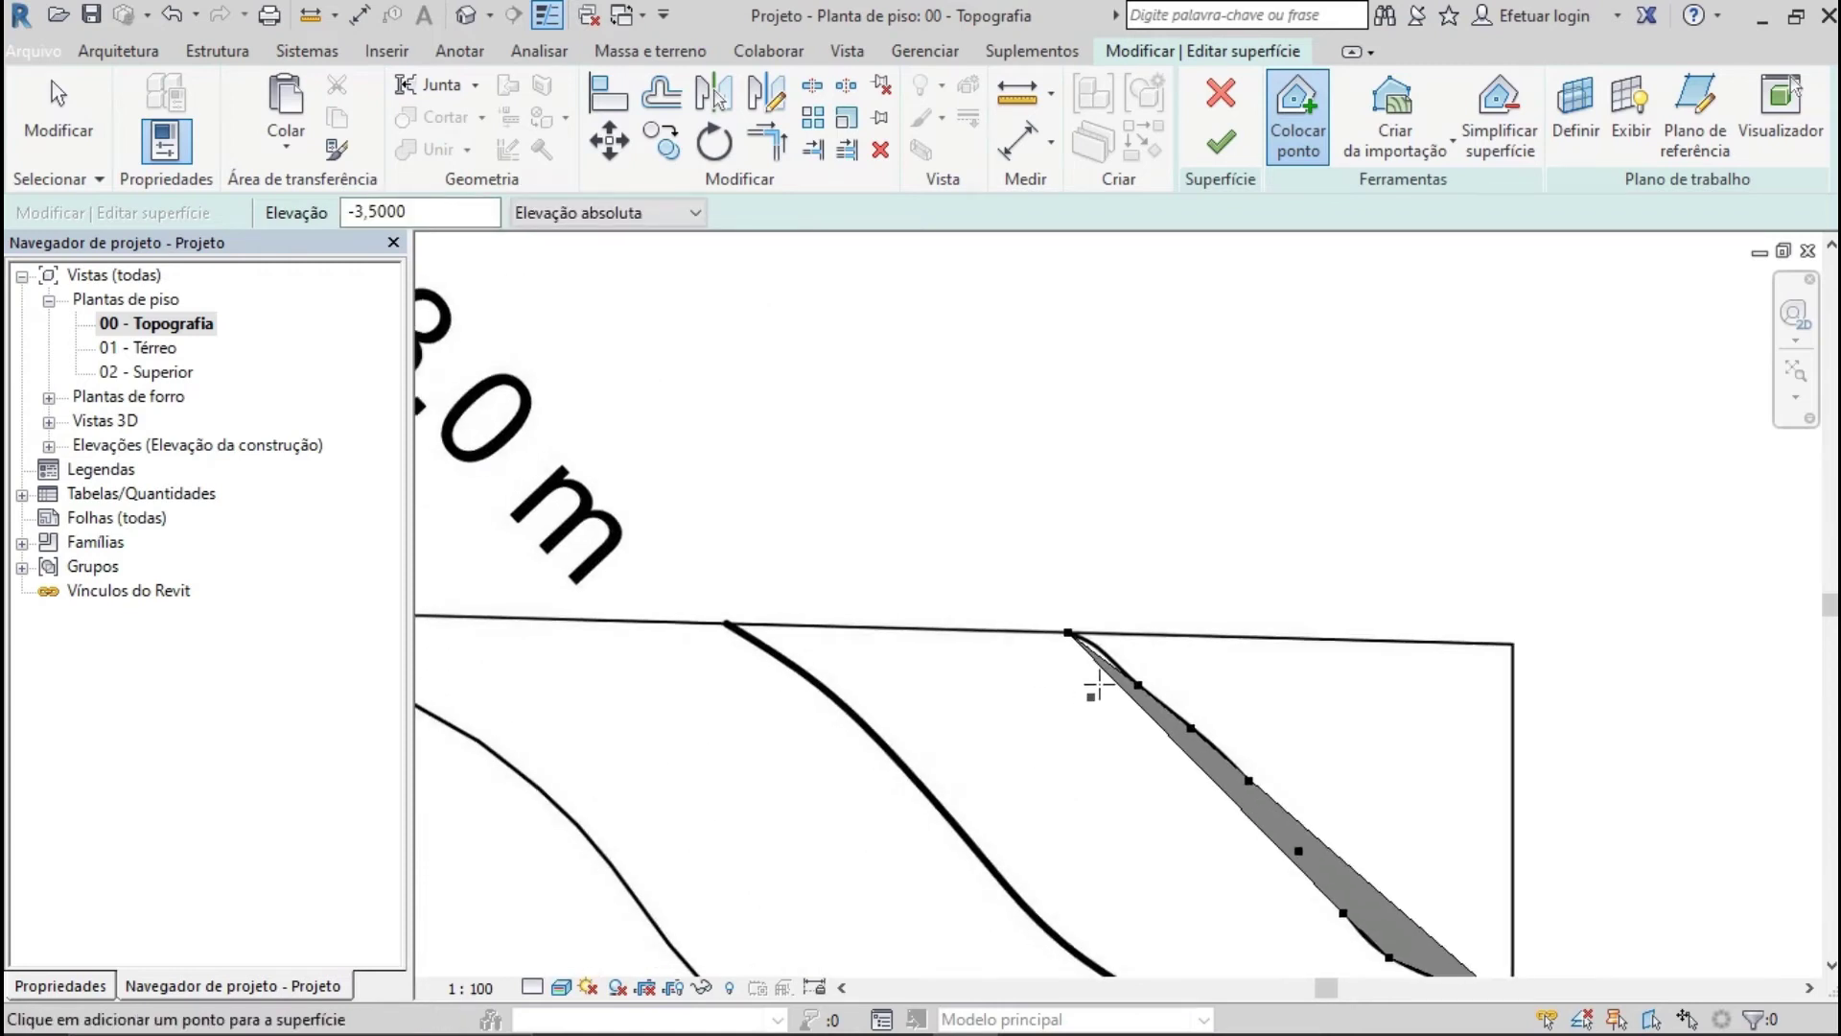
scroll(1098, 683, up, 4)
click(1100, 608)
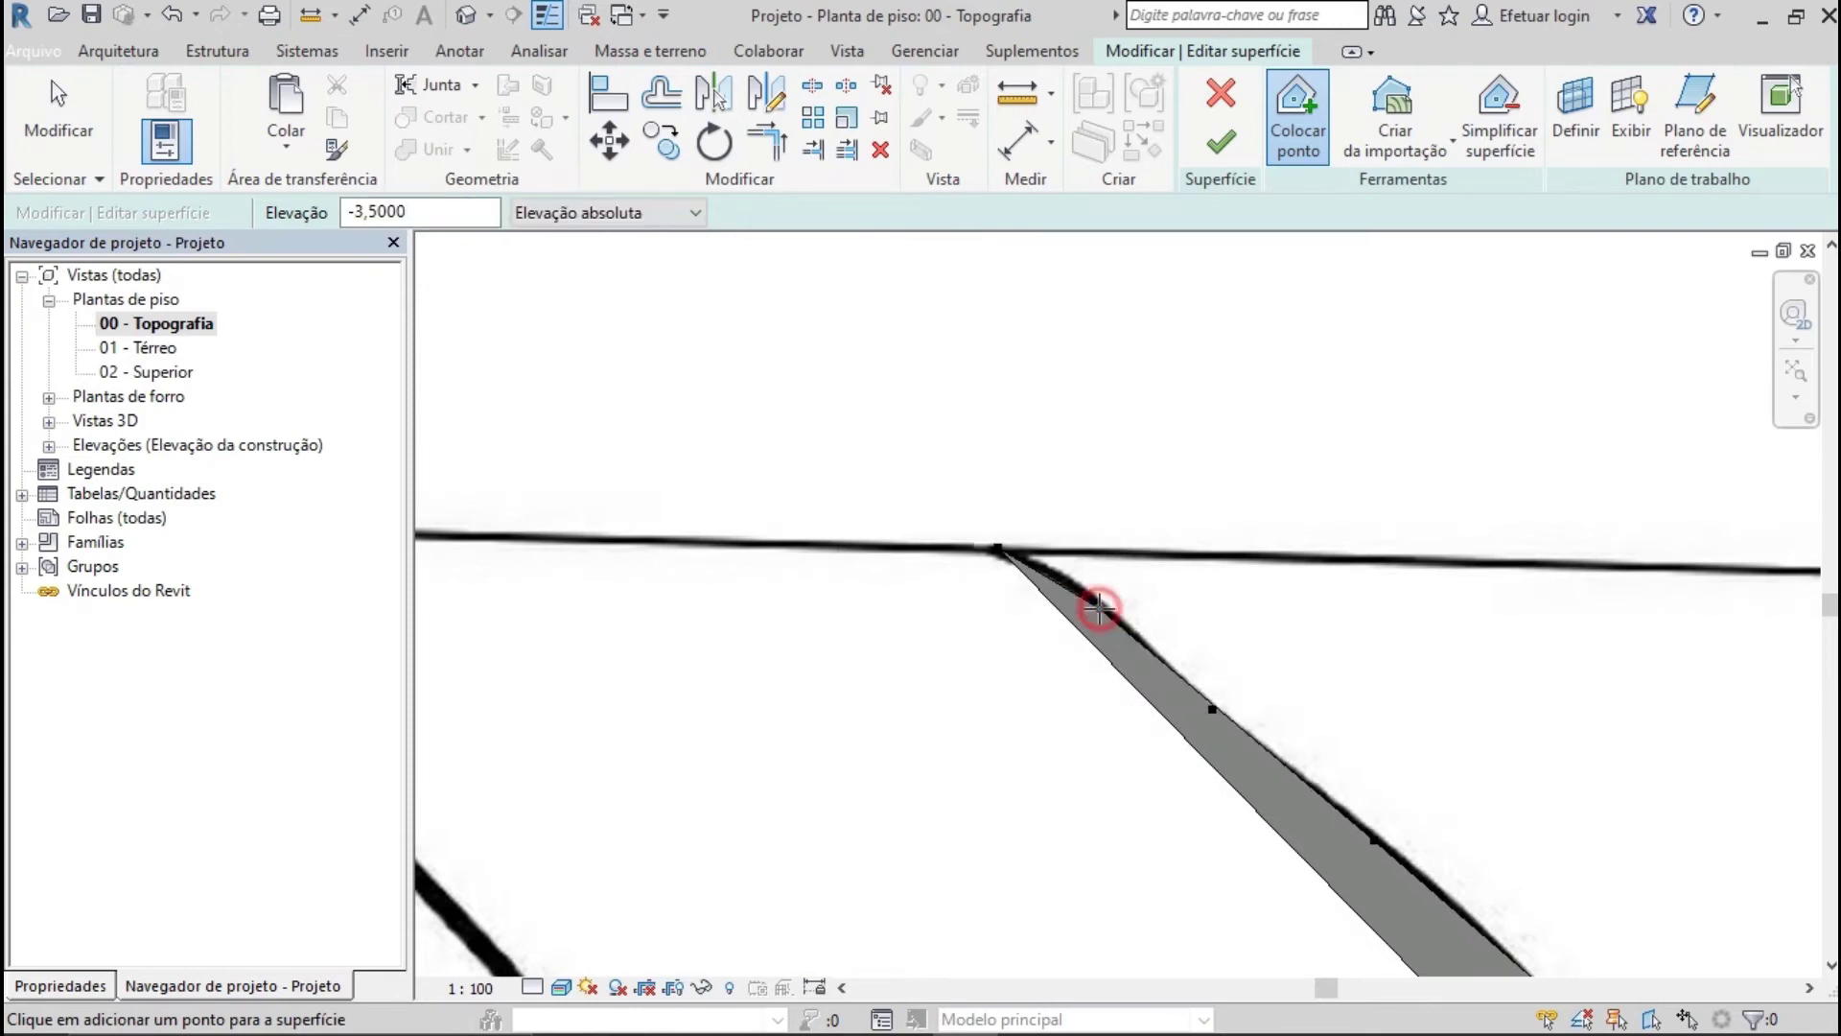
Set the point elevation to -3 m and place surface points along the -3.0 m contour, starting from the land's upper boundary
scroll(1048, 629, down, 5)
scroll(850, 633, down, 2)
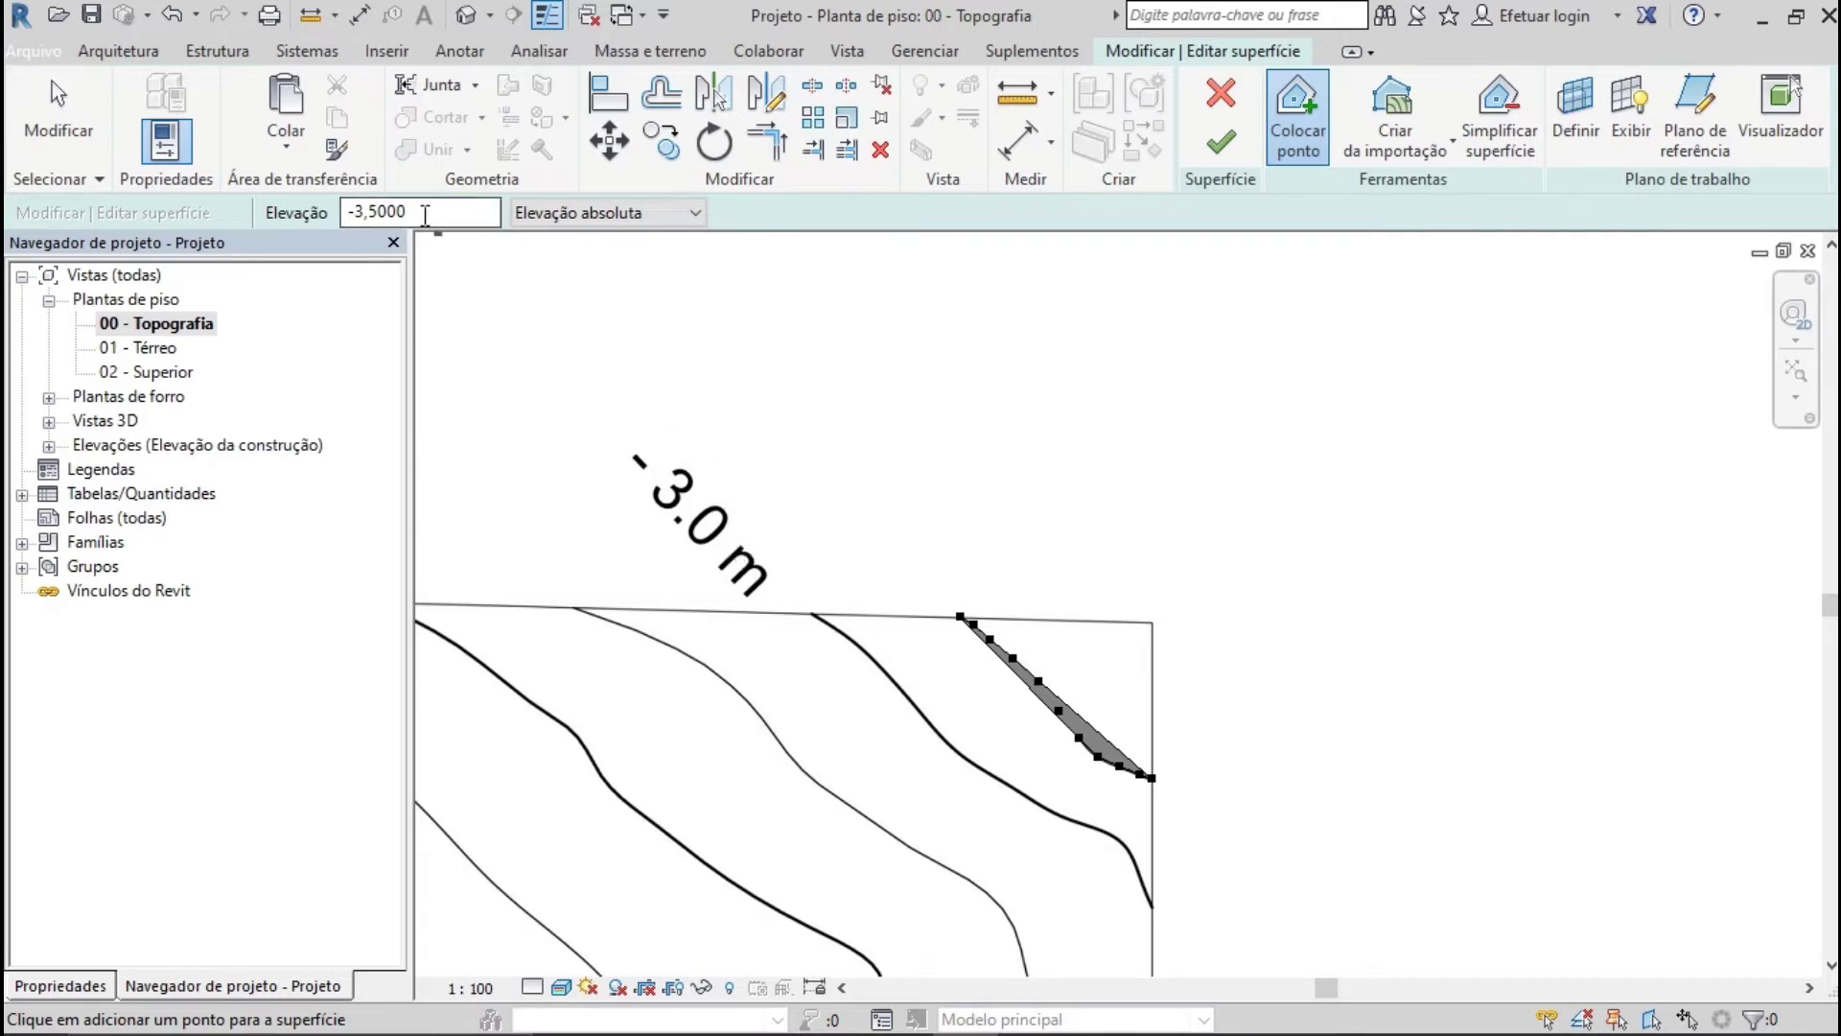
drag(407, 211, 372, 209)
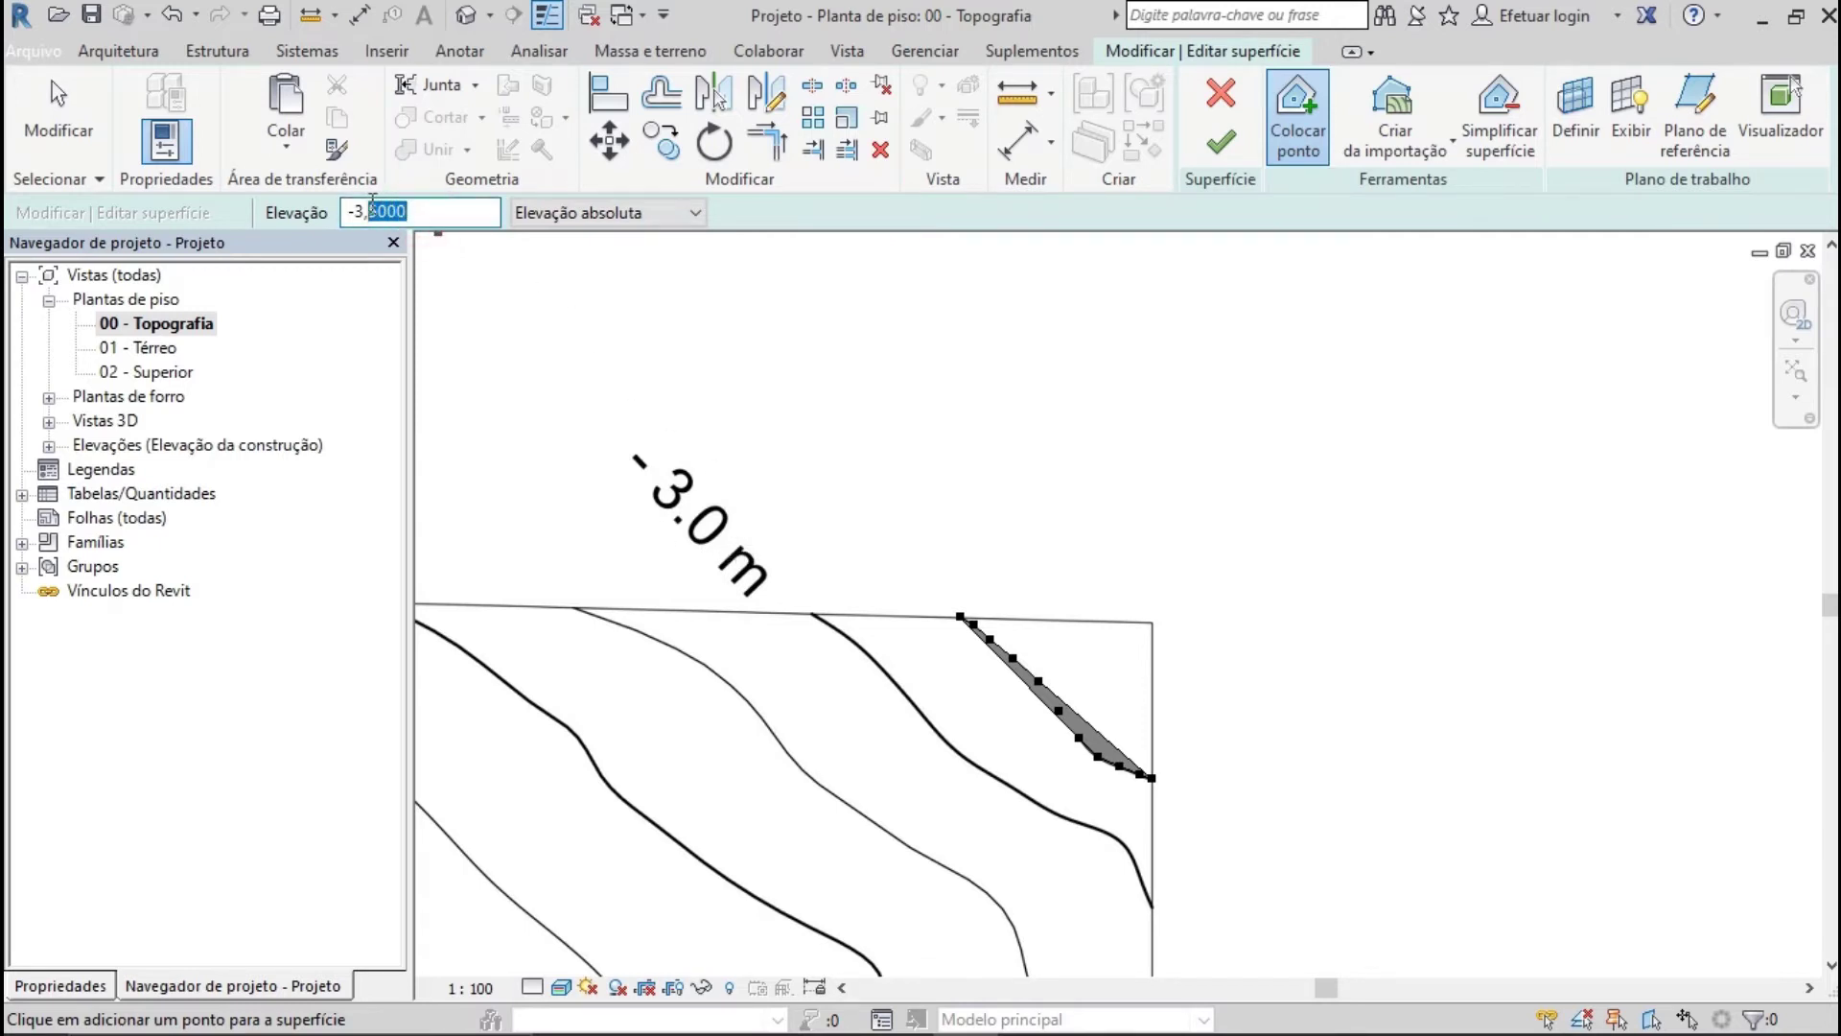
text(0)
key(Return)
scroll(795, 604, up, 8)
scroll(739, 522, up, 2)
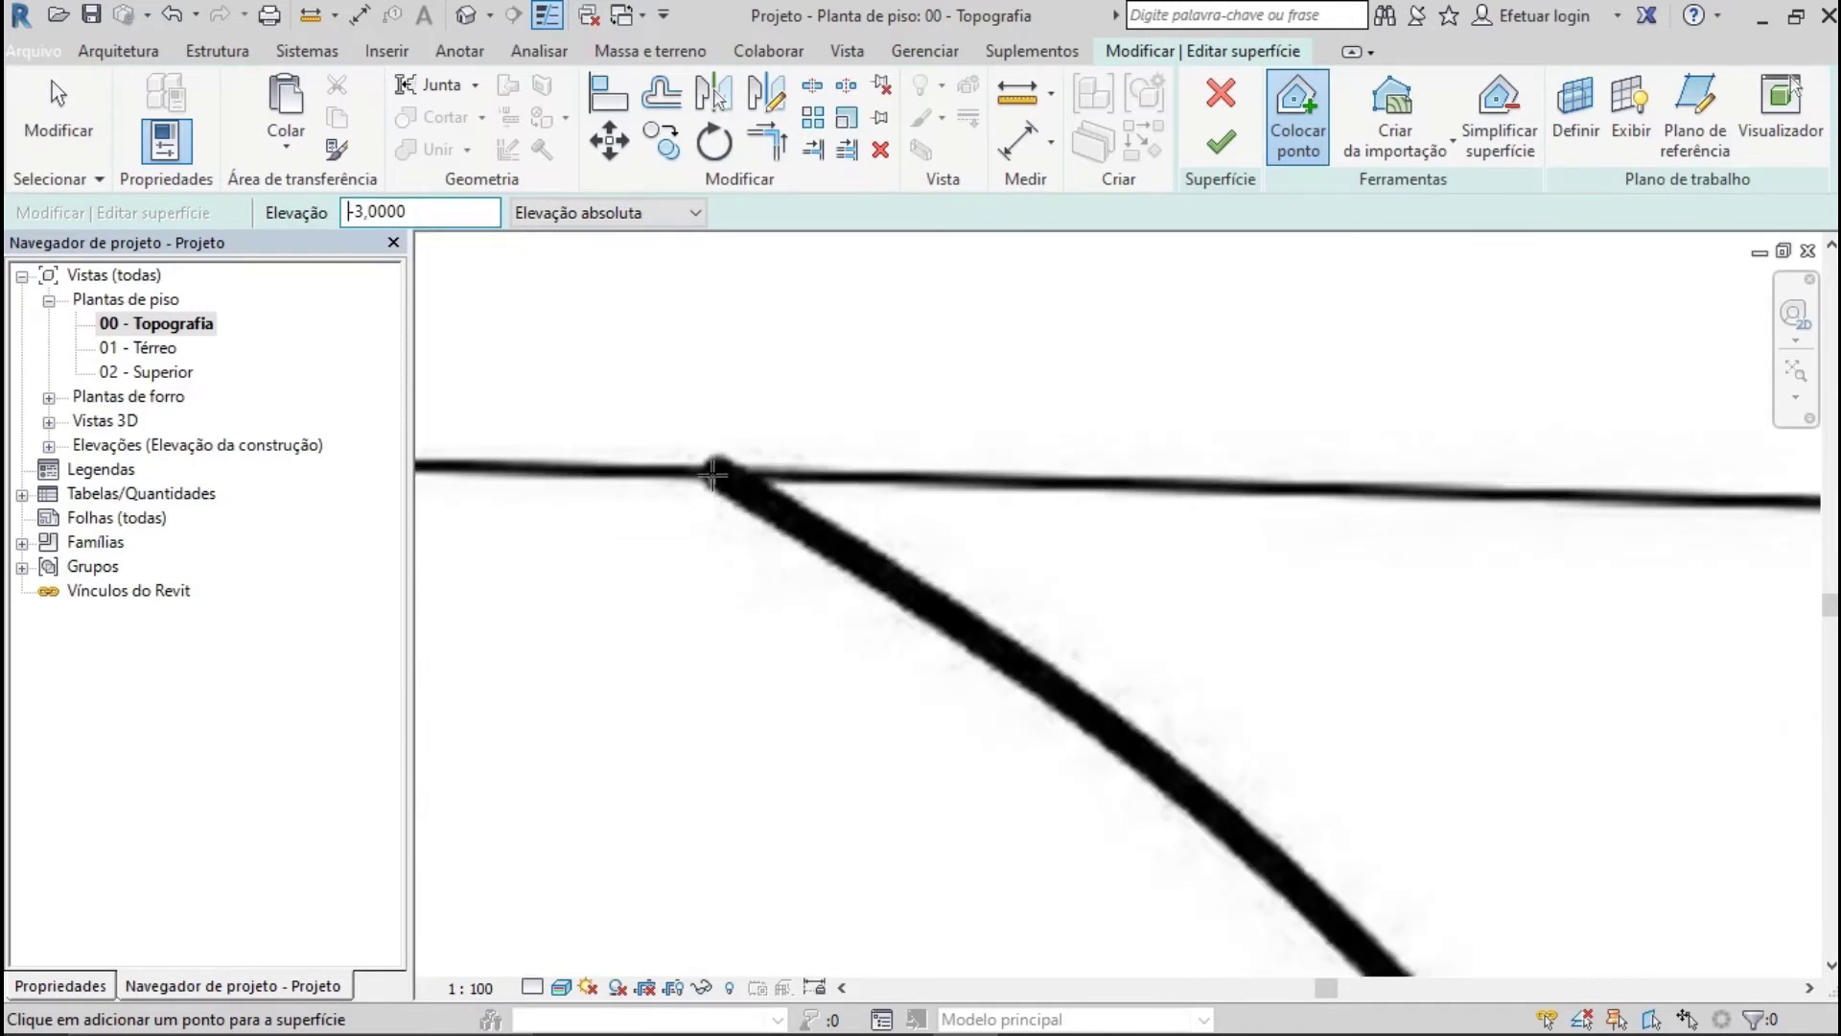
click(719, 470)
click(1118, 740)
scroll(1362, 779, down, 4)
middle_drag(1560, 792, 1375, 602)
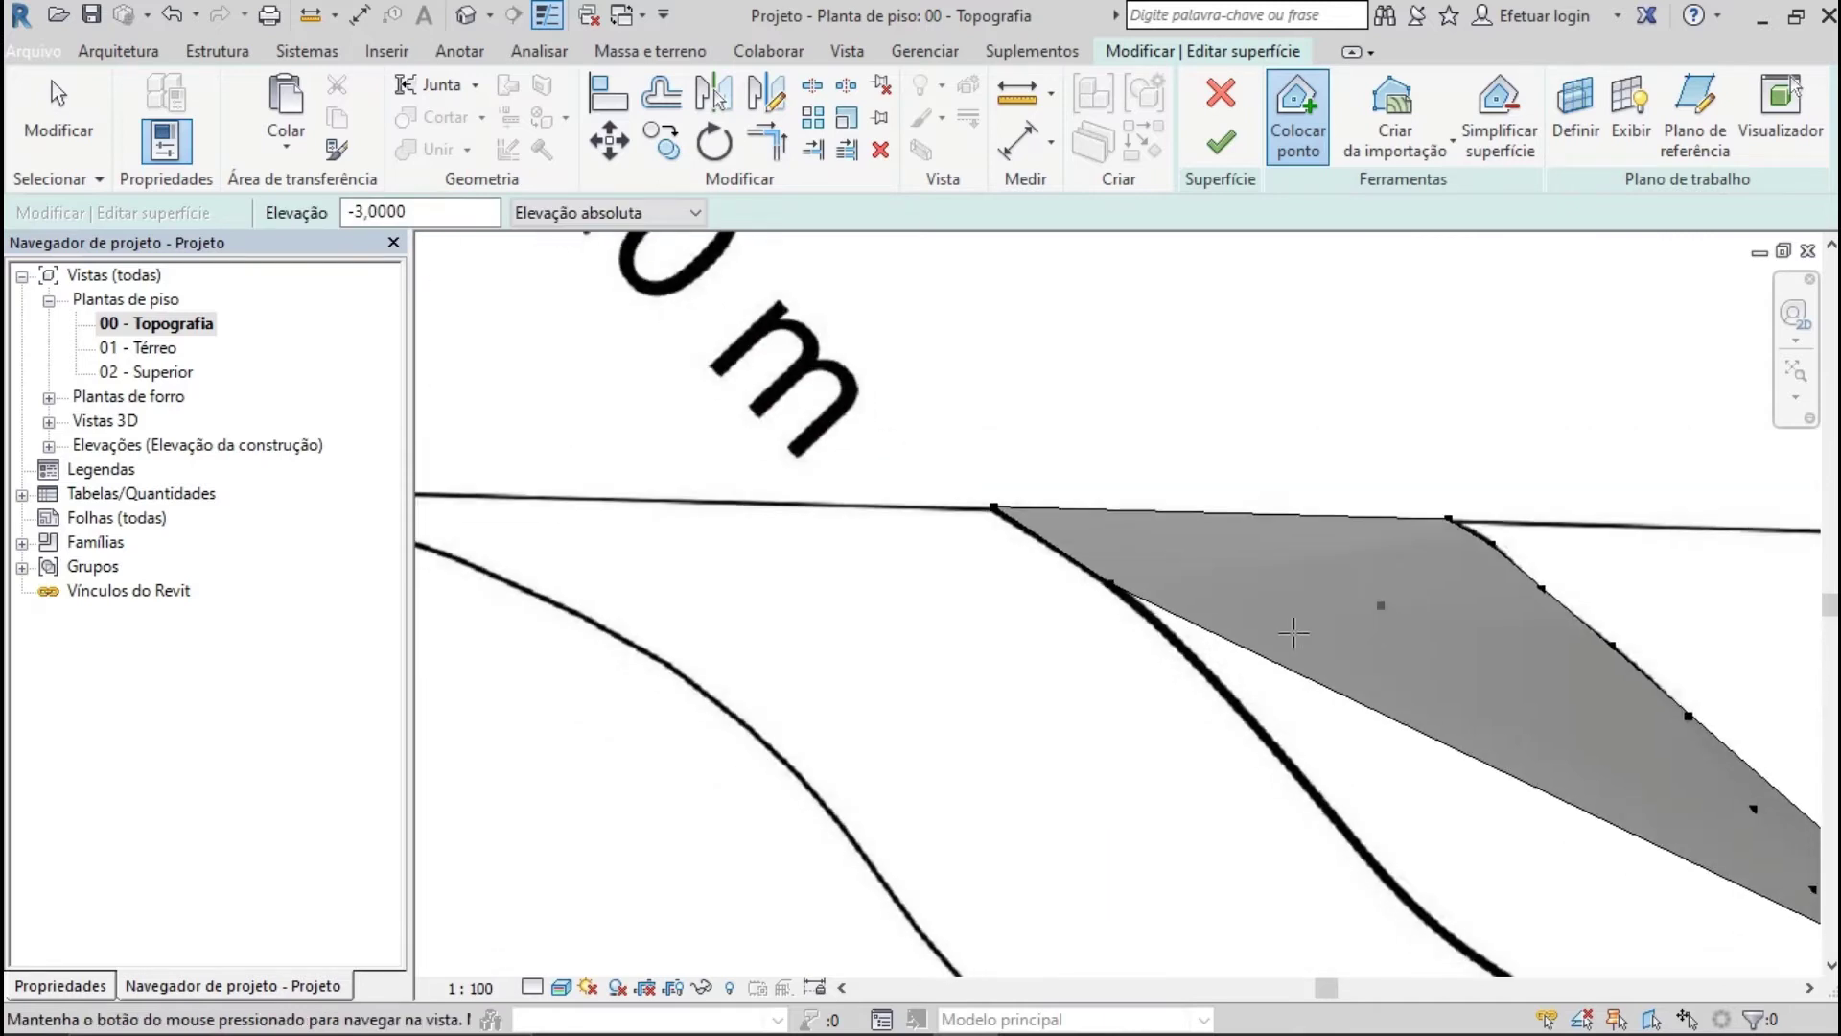
click(1161, 630)
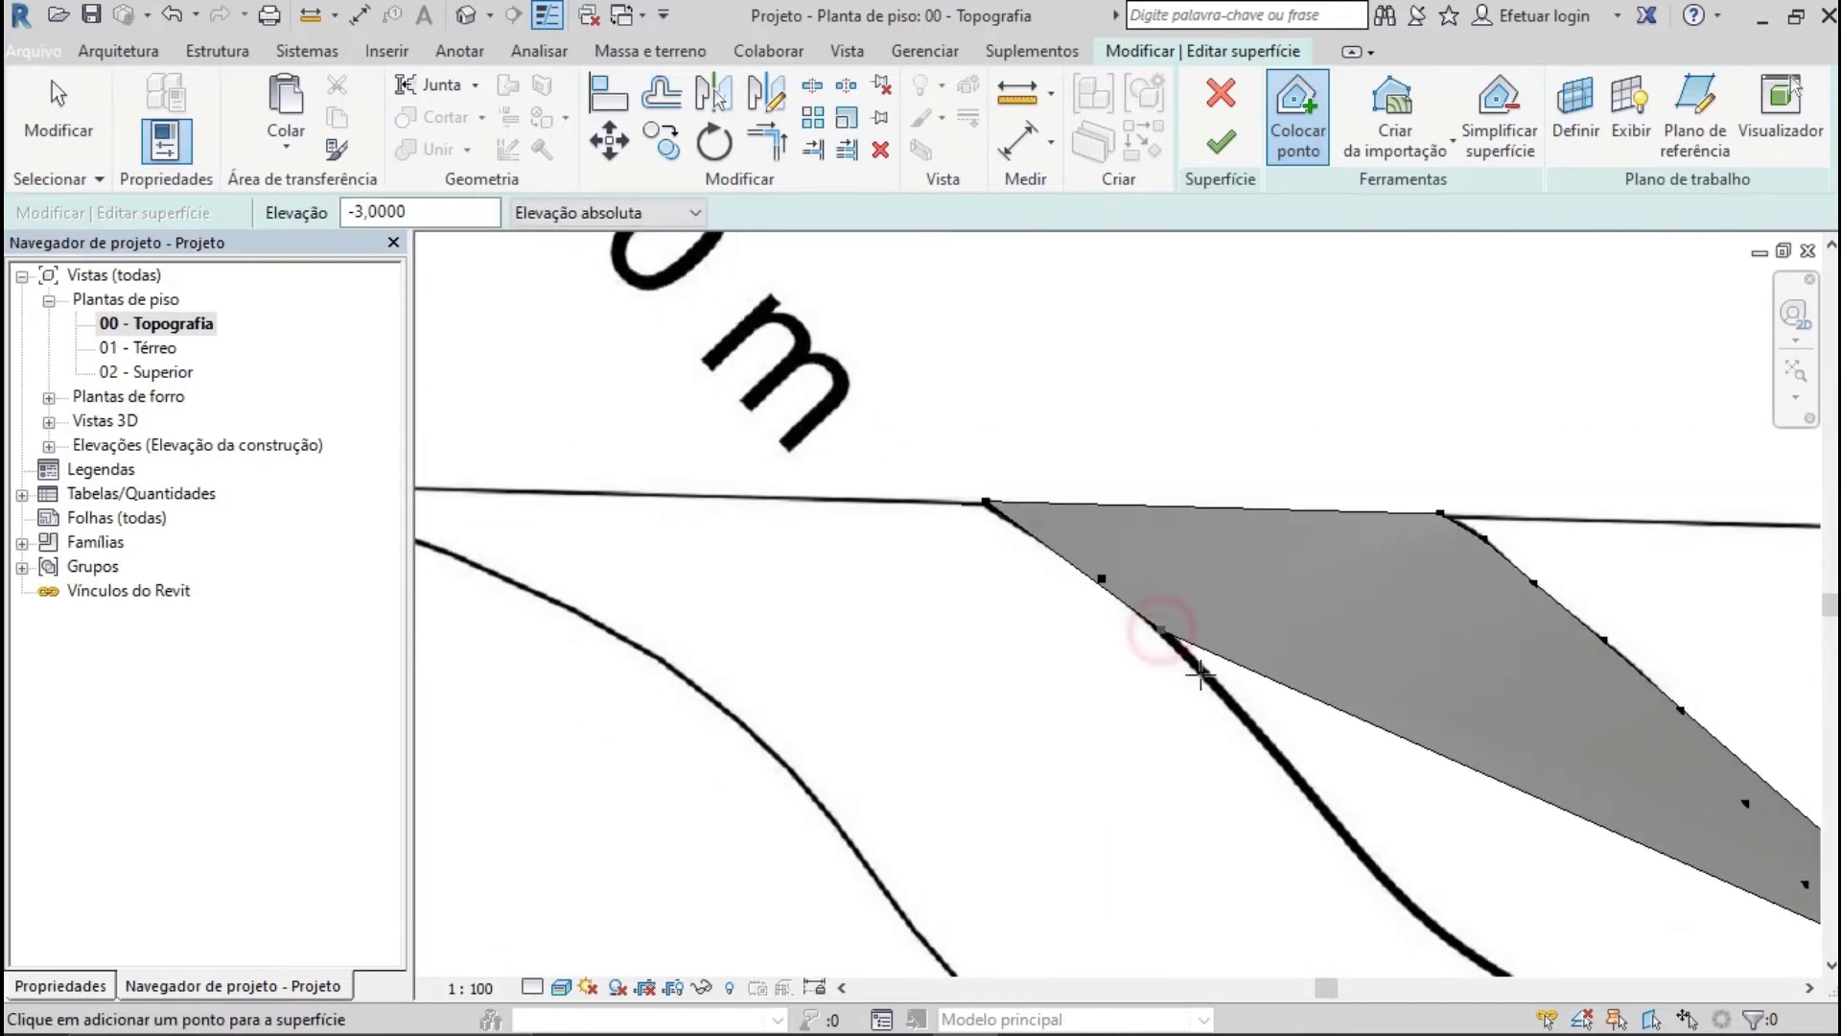
click(1213, 684)
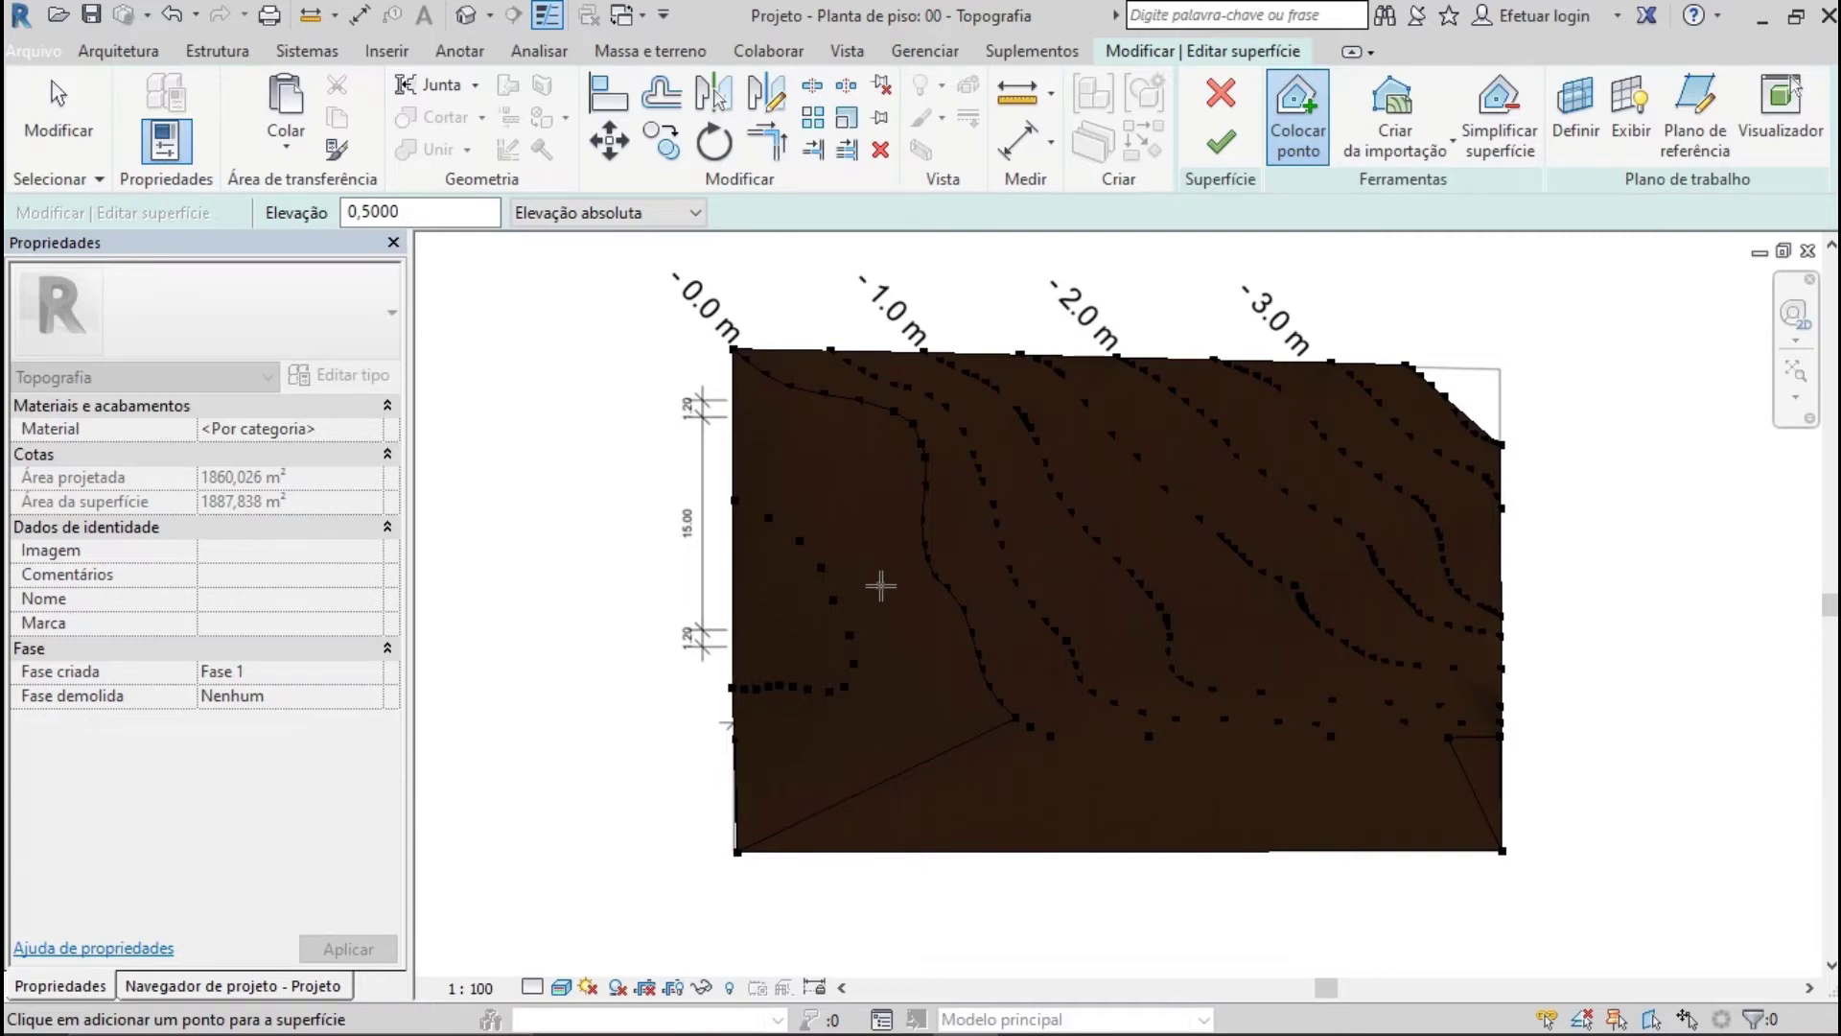
Finish the toposurface and orbit around it in the default 3D view
click(1236, 294)
click(1222, 143)
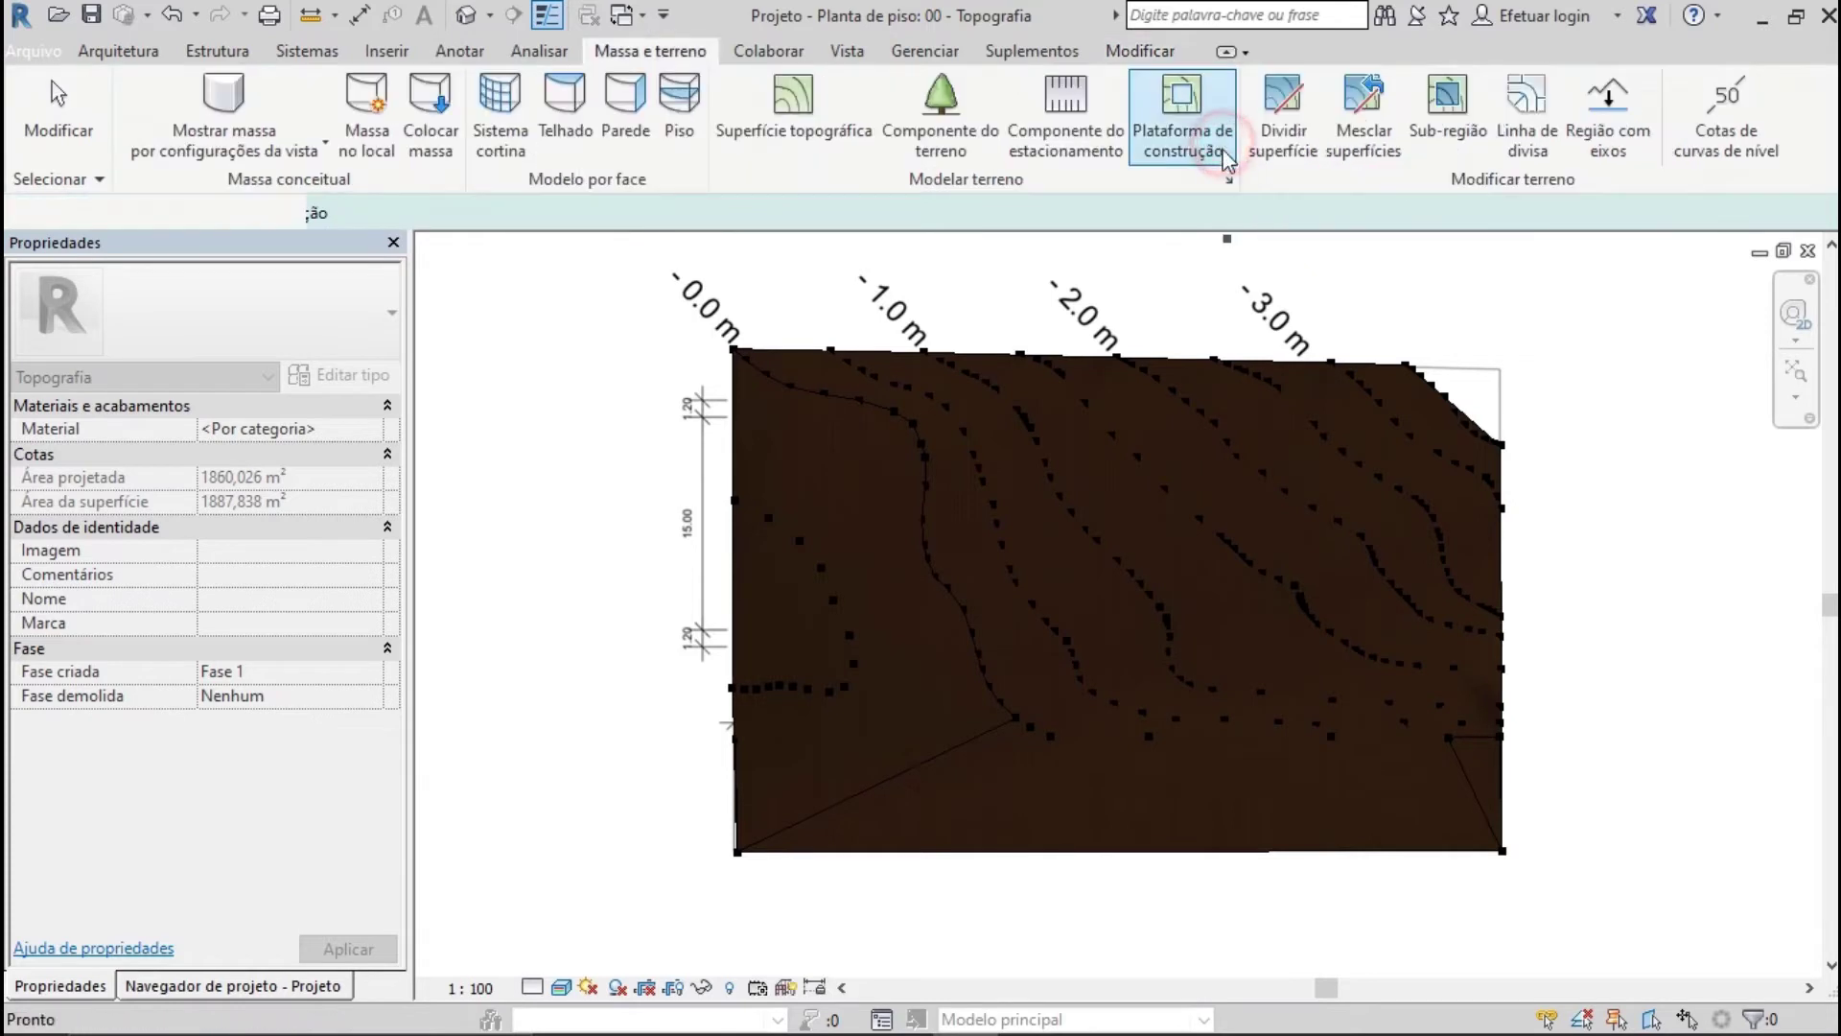
click(469, 16)
shift+middle_drag(940, 697, 849, 451)
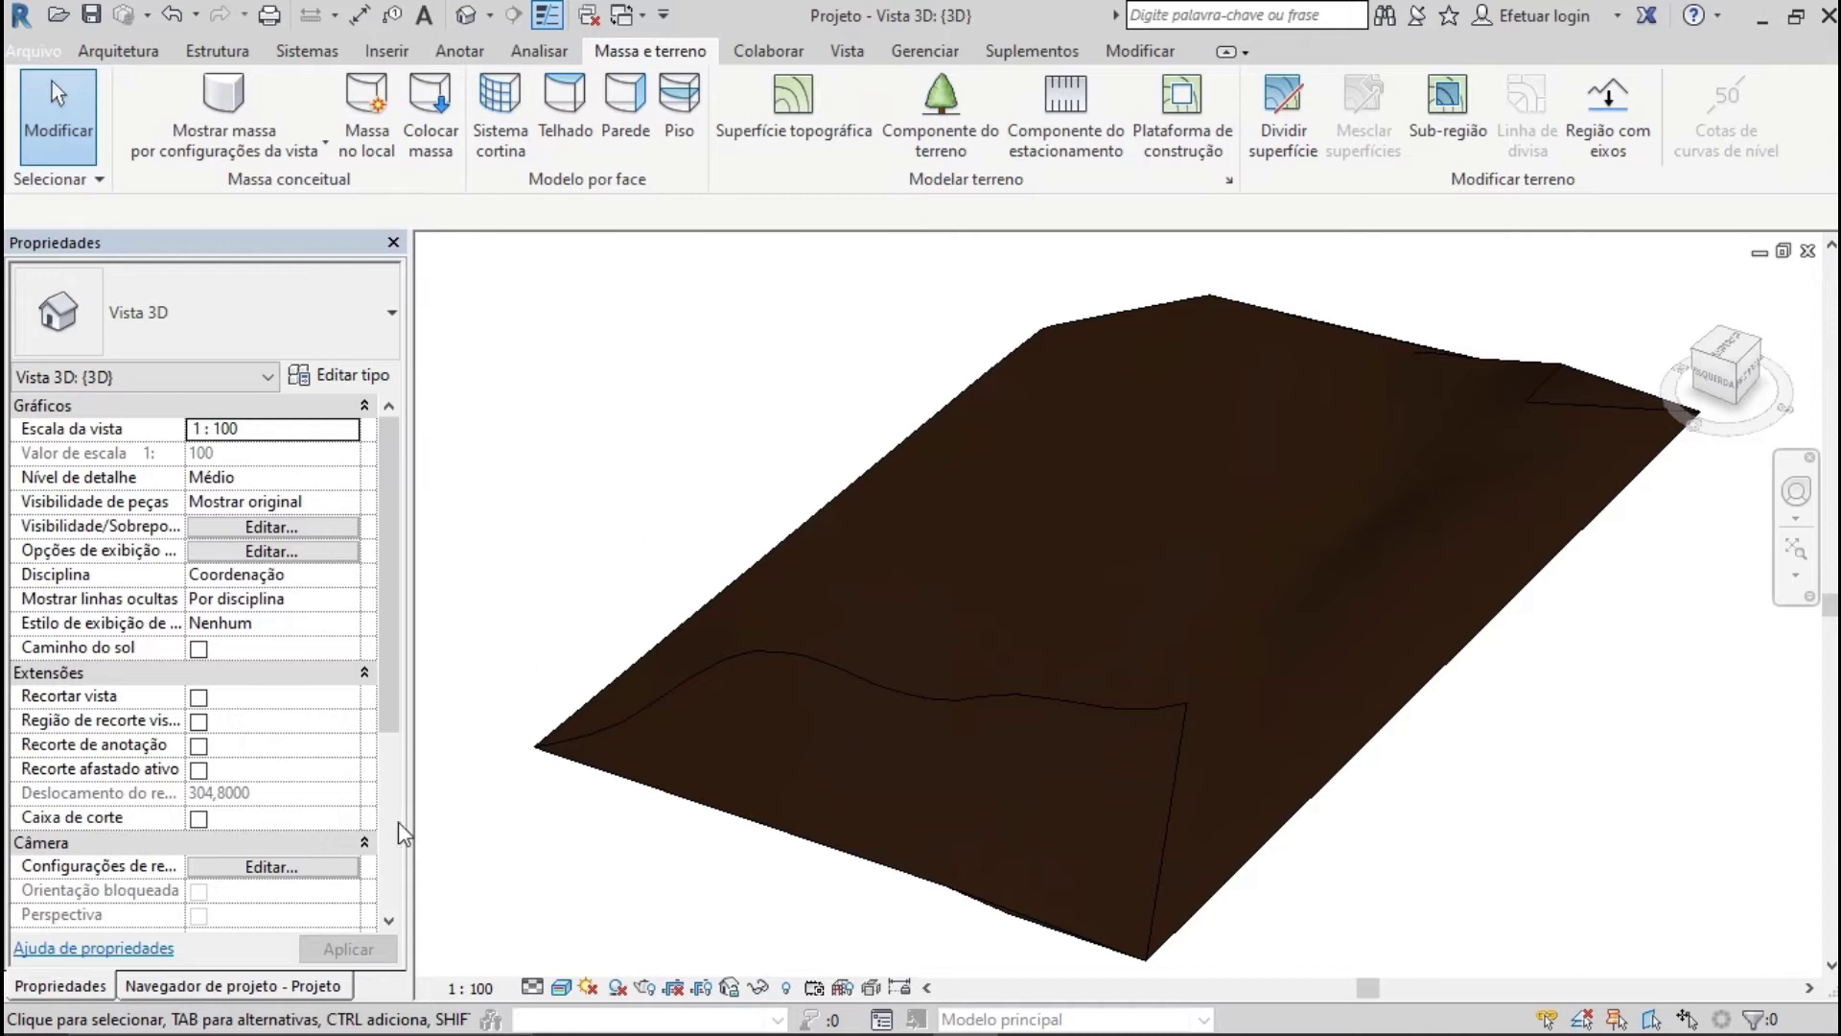
Reopen the 00 - Topografia floor plan and delete both the toposurface and the Topografia.jpg image
click(245, 985)
click(173, 327)
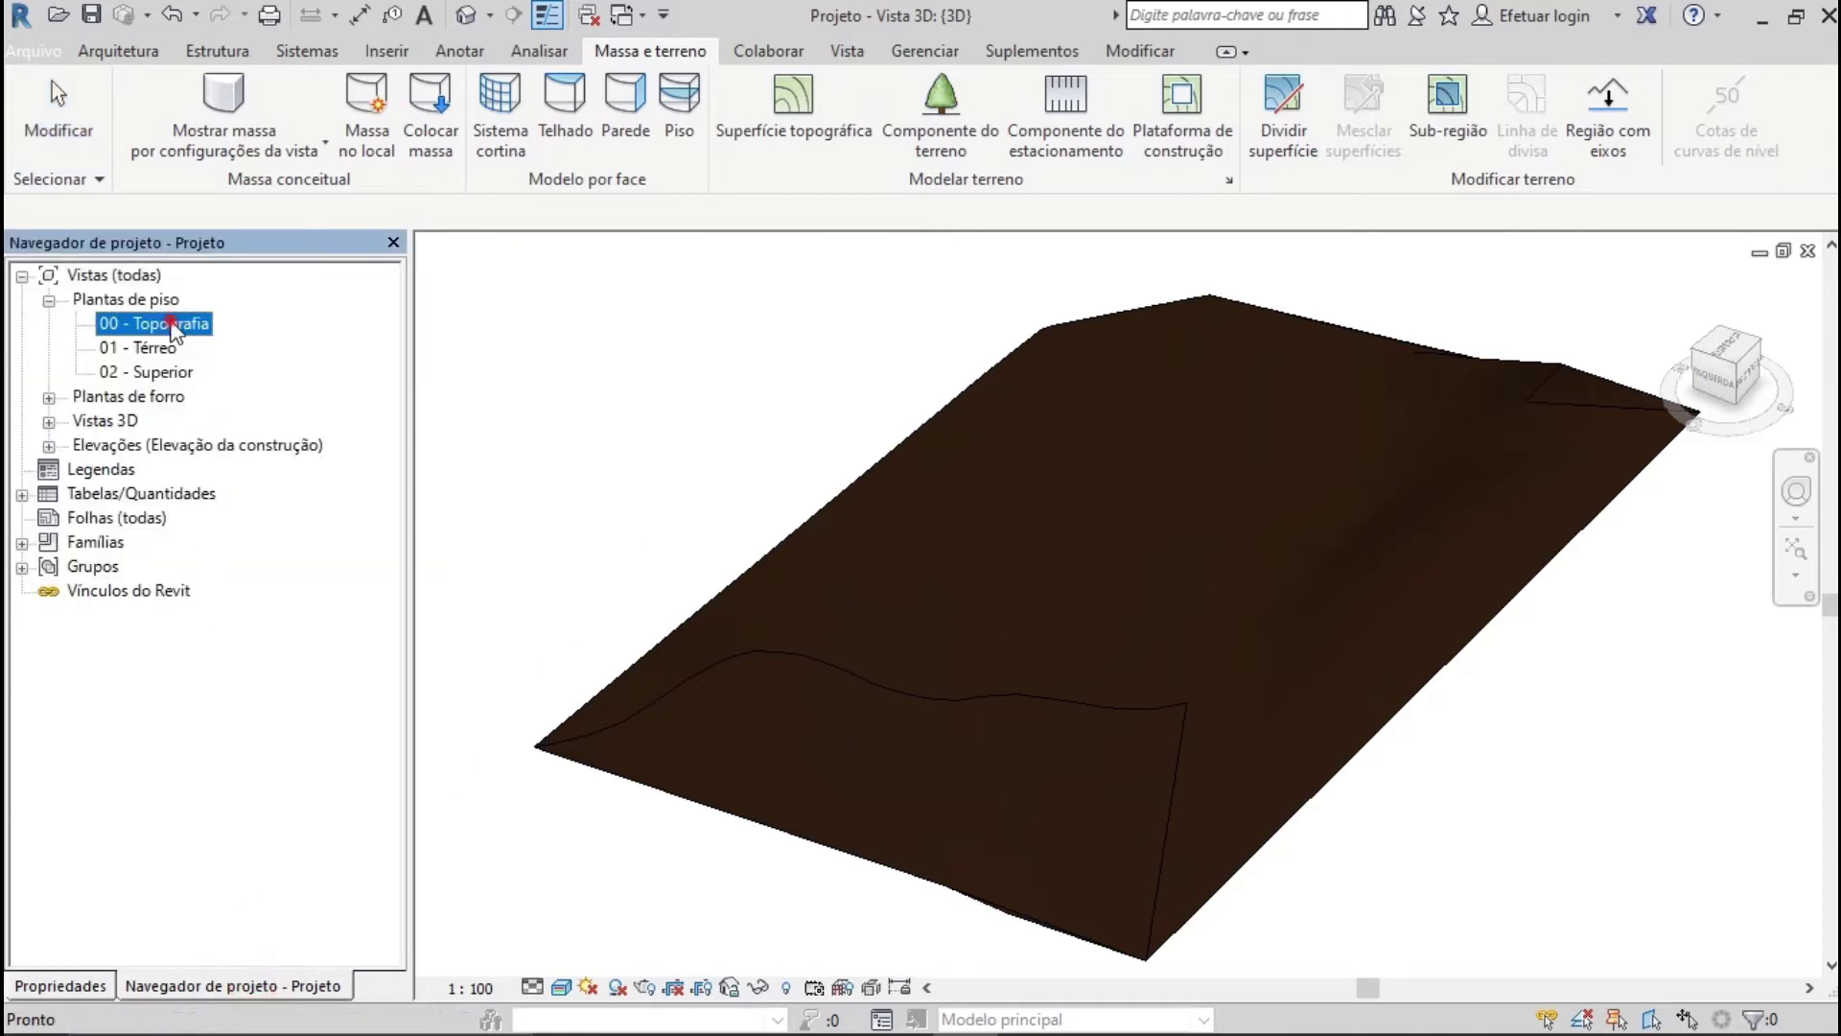
double_click(173, 327)
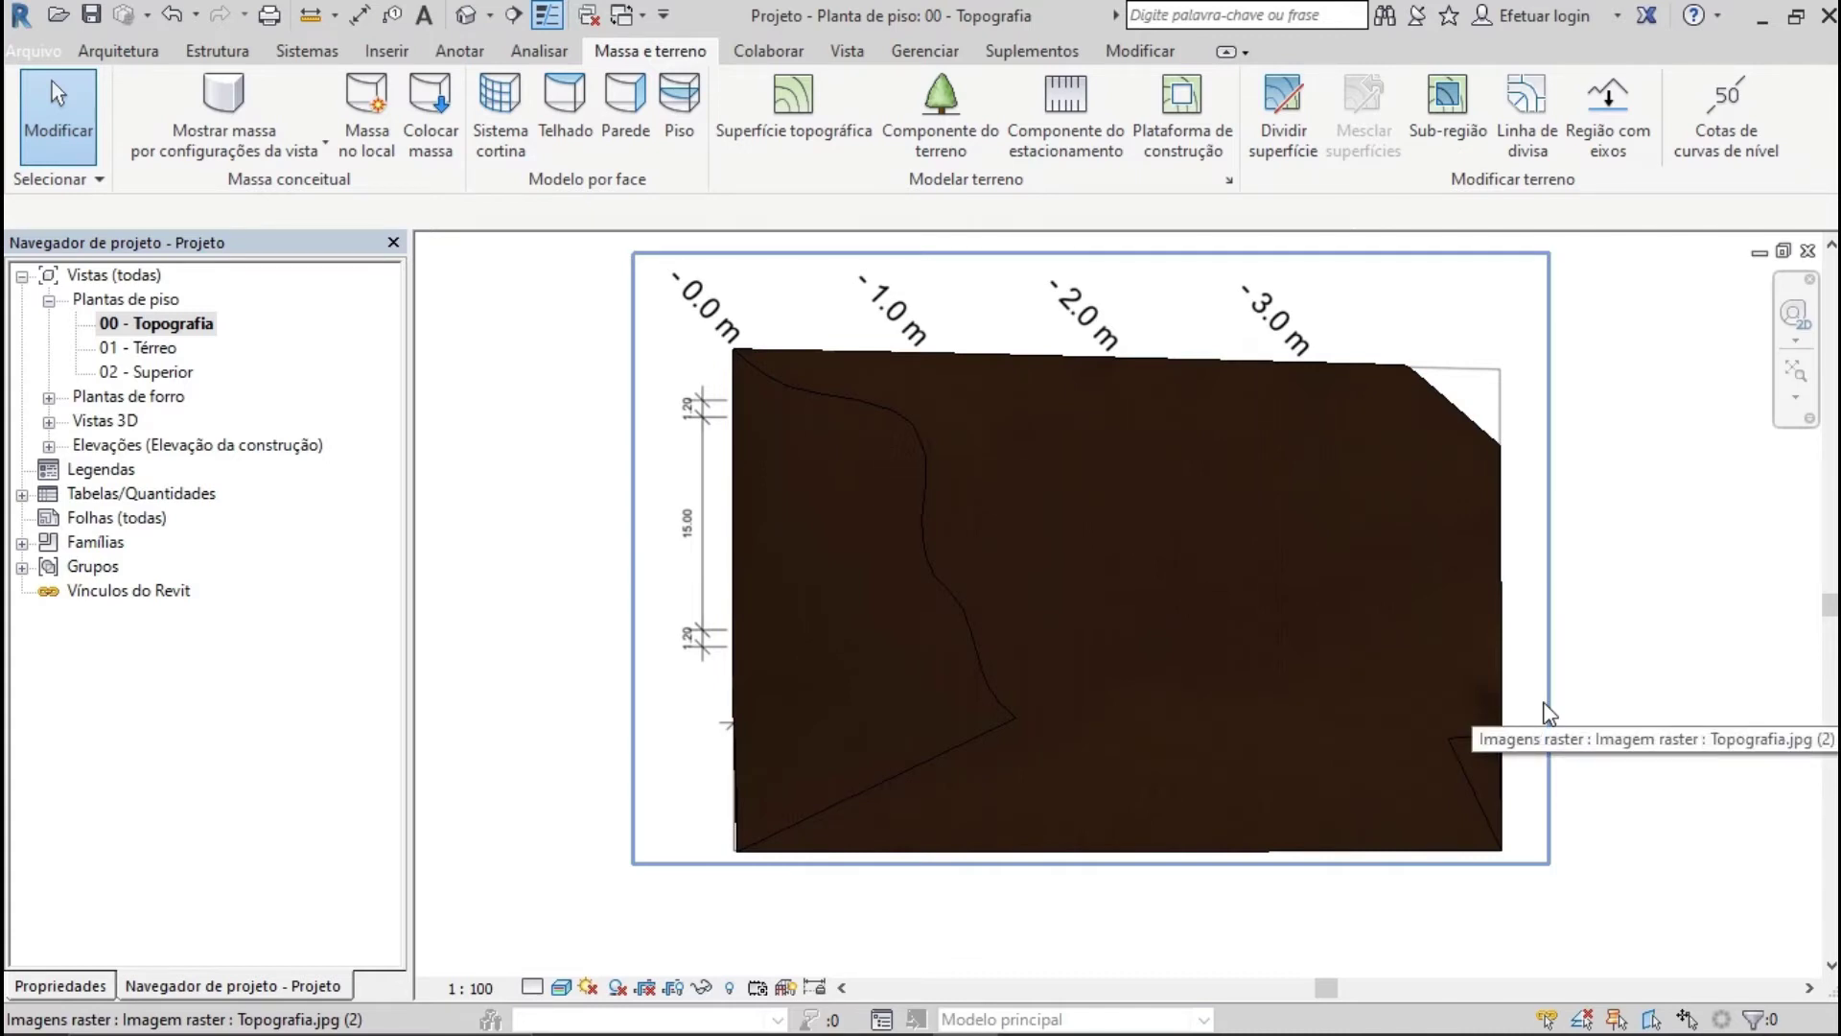
click(1314, 529)
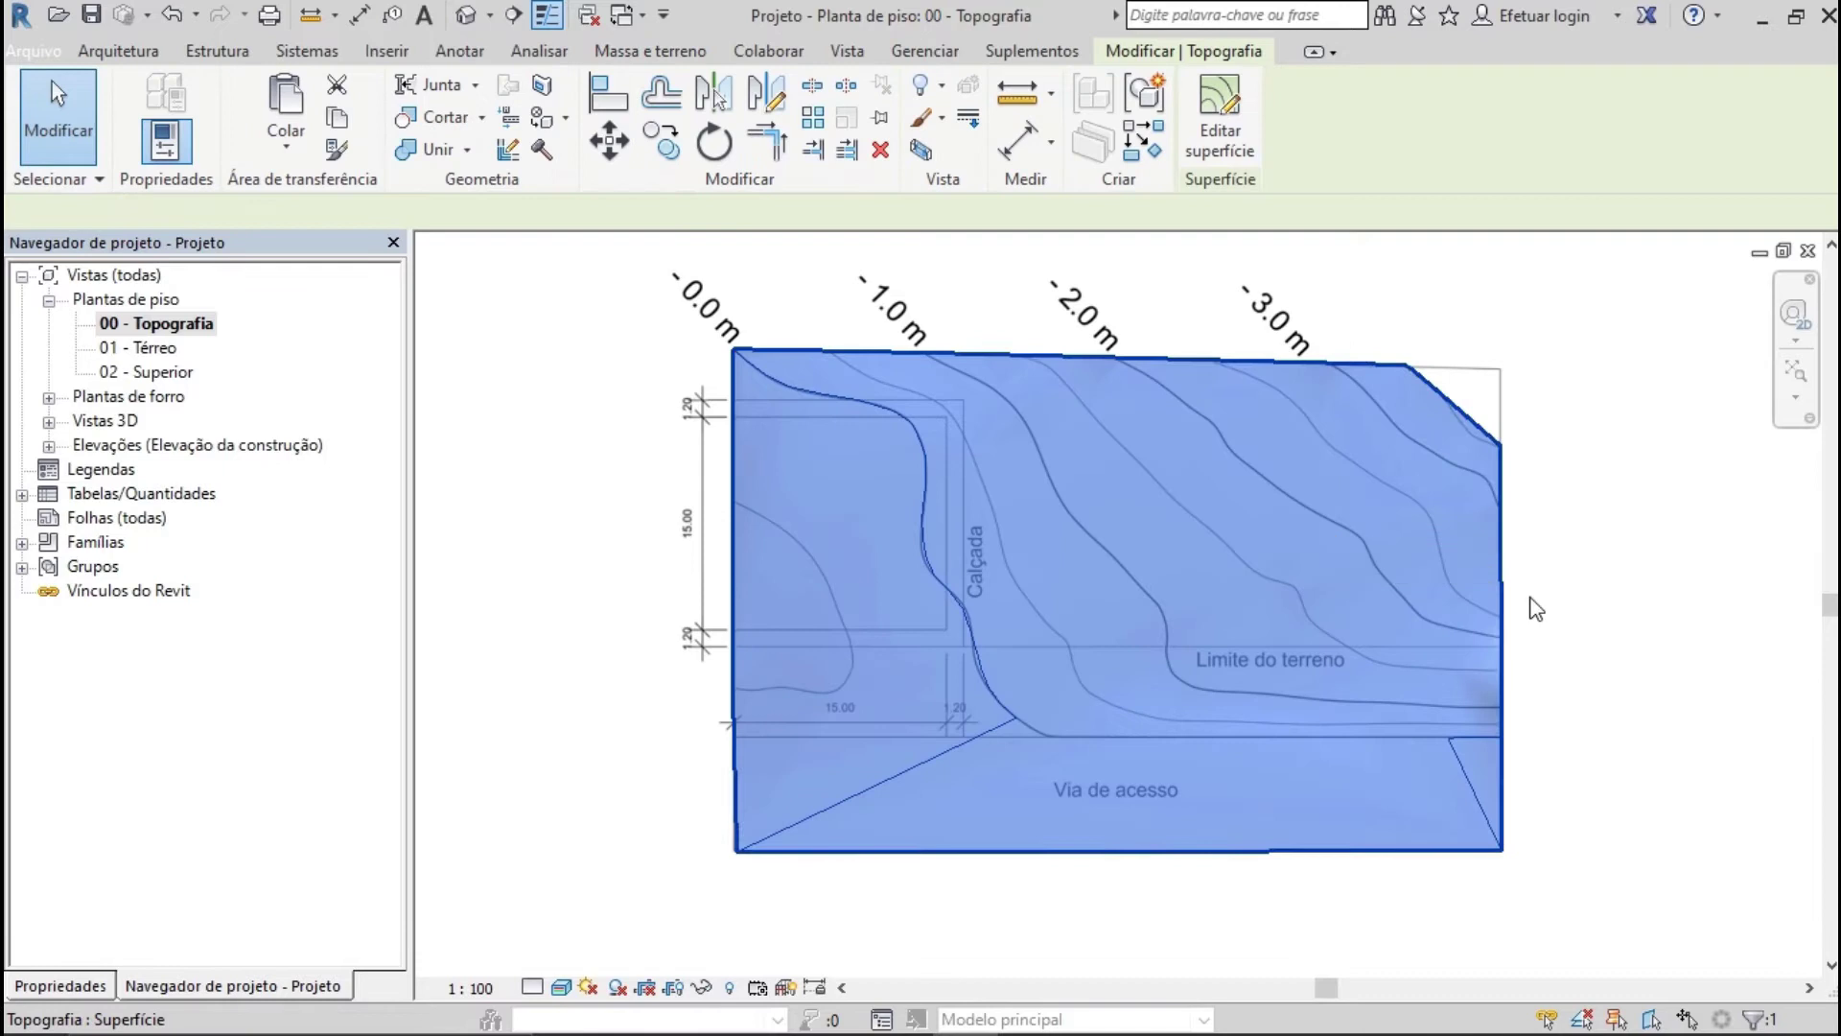
click(1627, 580)
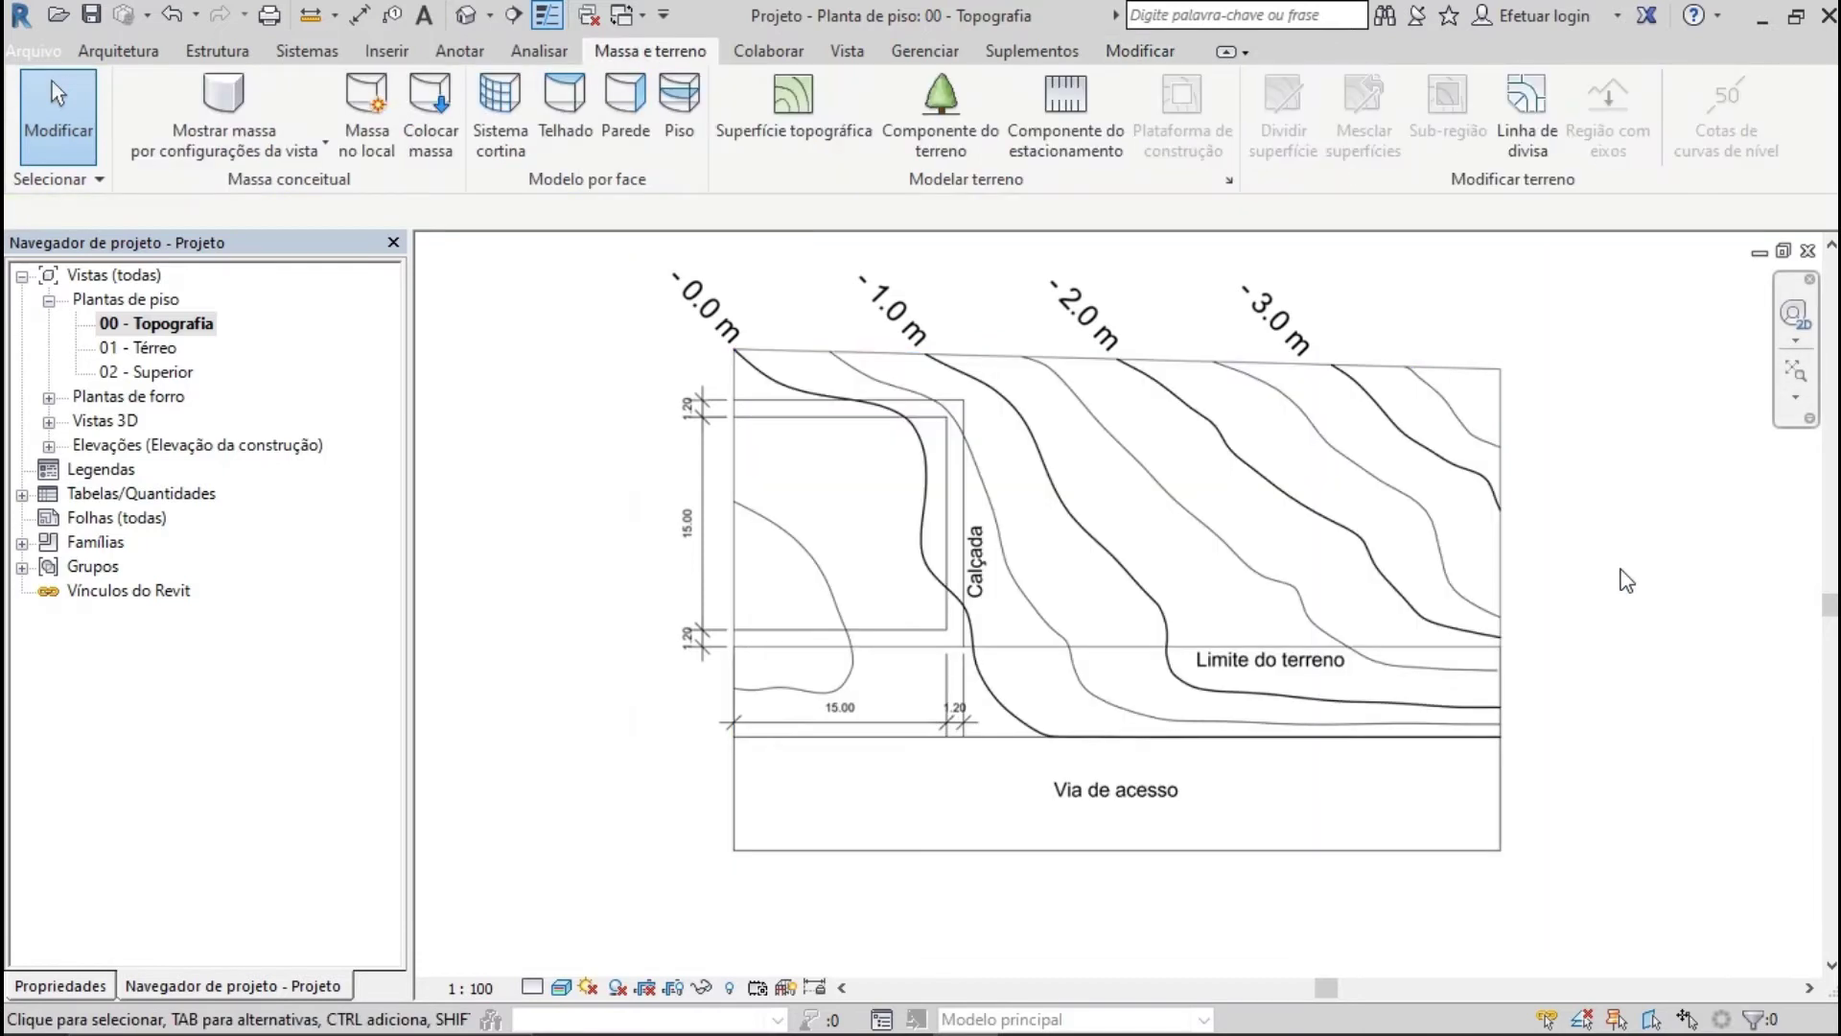
click(1502, 466)
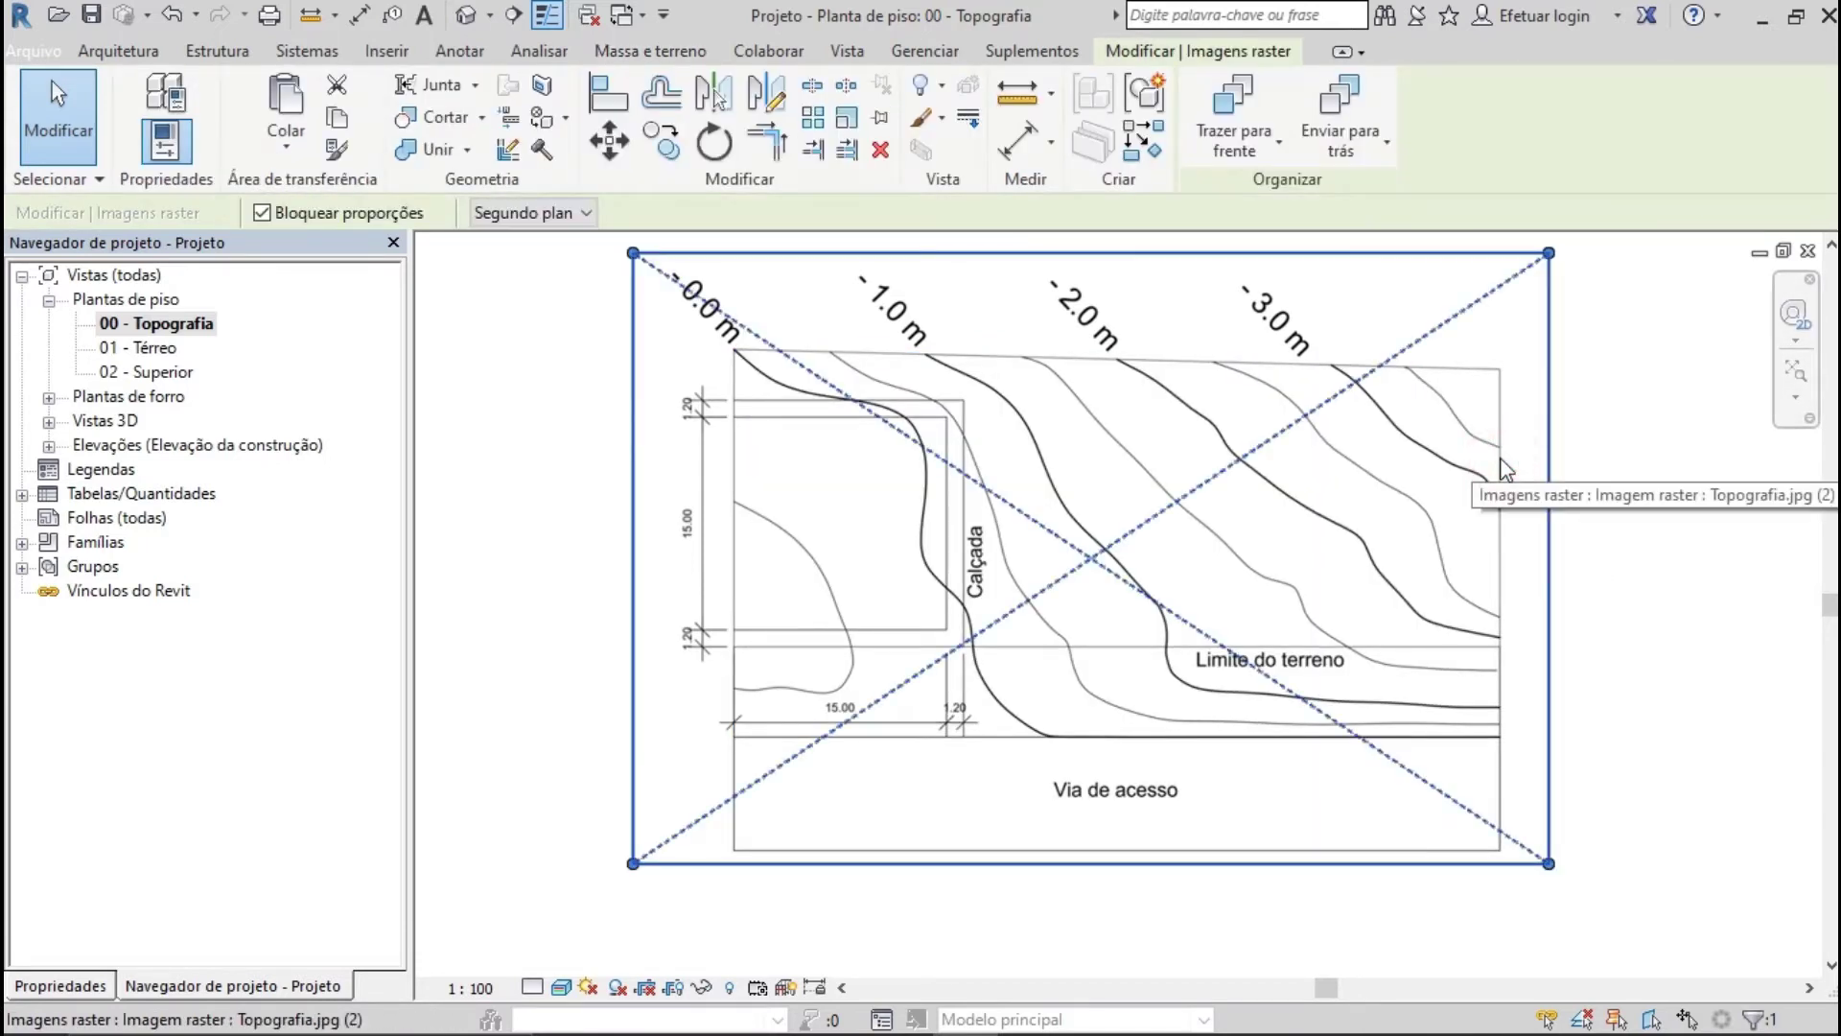
key(Delete)
Switch to the Topografia.dwg drawing in AutoCAD and select the -3.0 m contour polyline to inspect its elevation
key(alt+Tab)
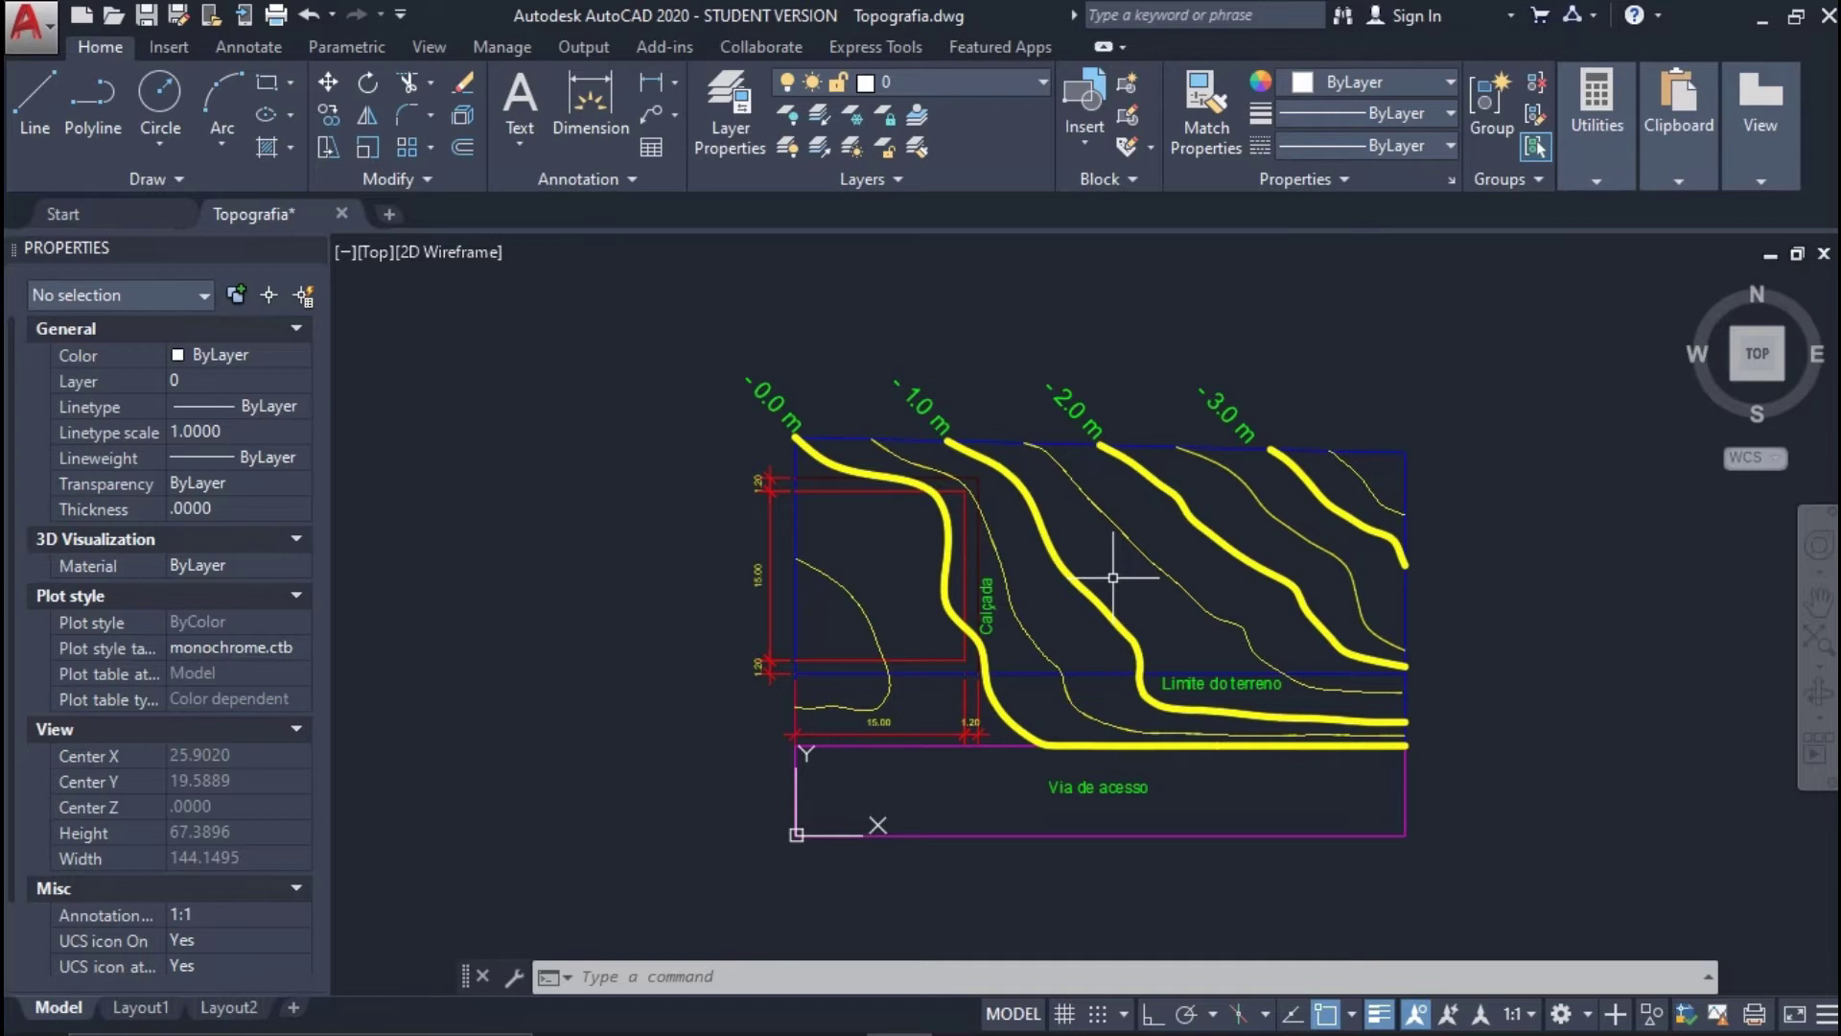
scroll(1113, 577, up, 4)
click(1327, 526)
click(1205, 501)
middle_drag(1205, 502, 1240, 578)
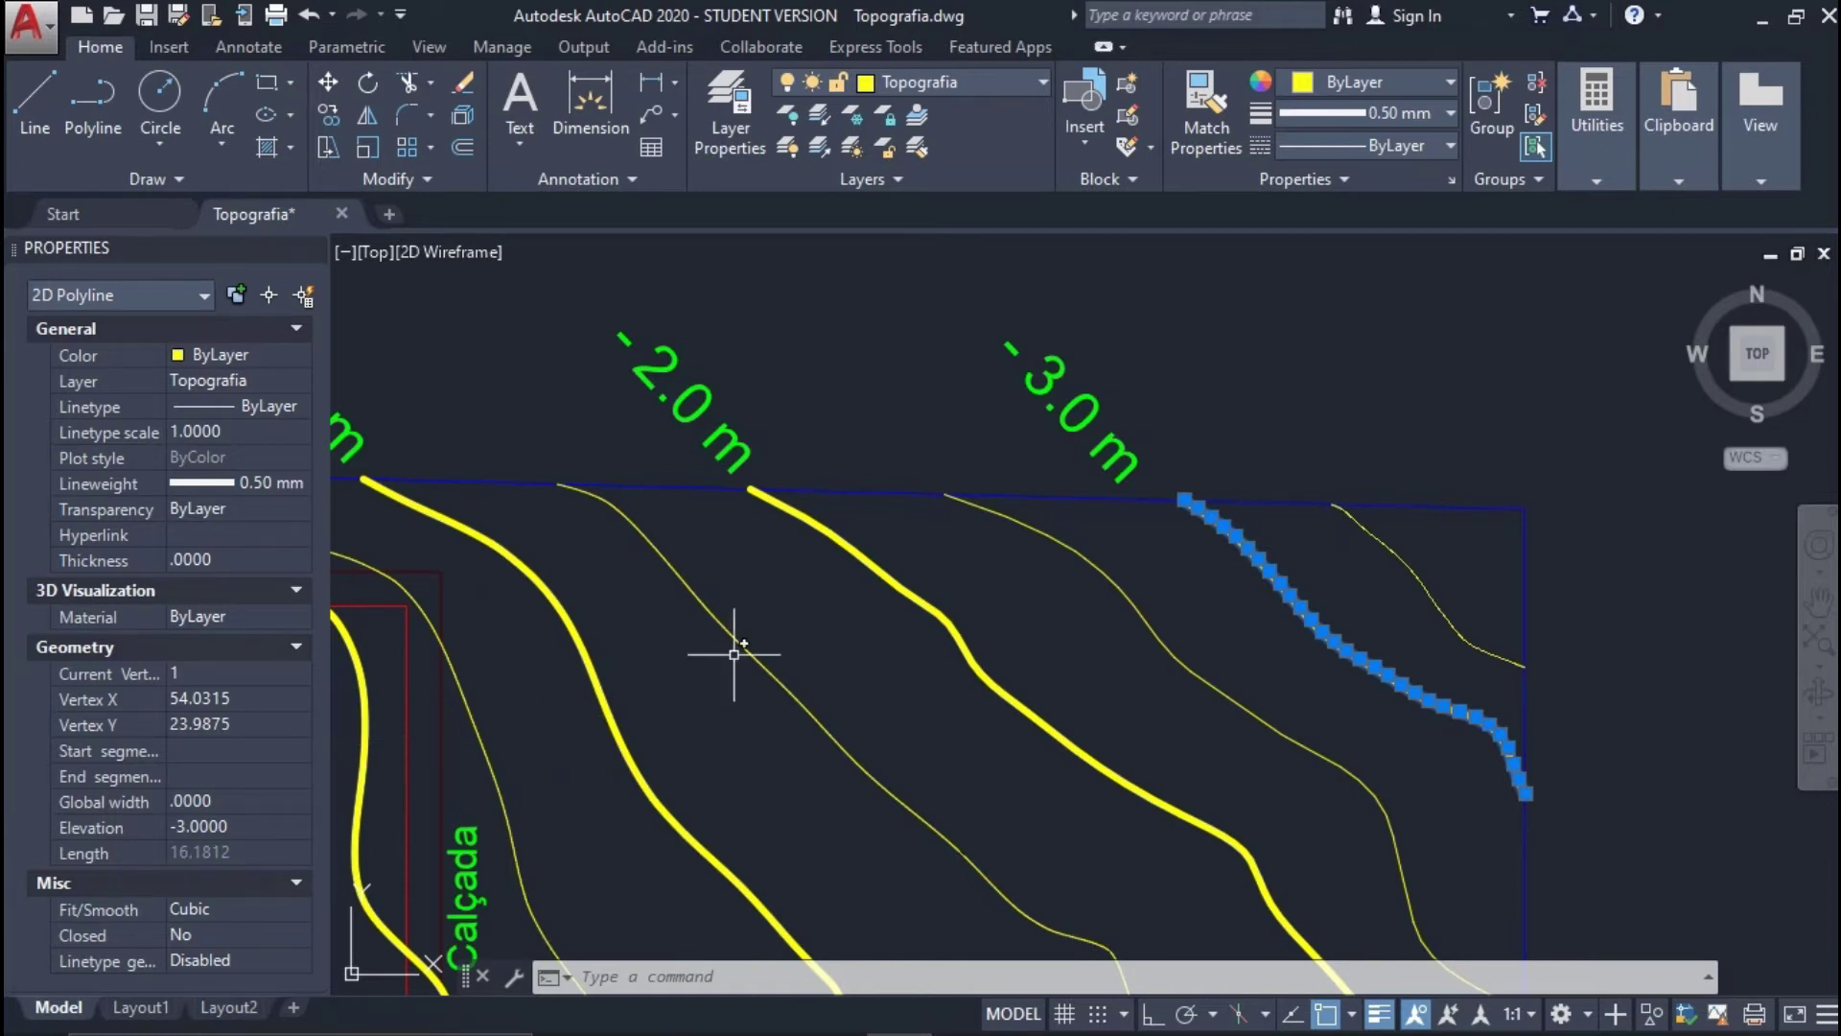
Select the -2.0 m contour polyline in the drawing to inspect its elevation
key(Escape)
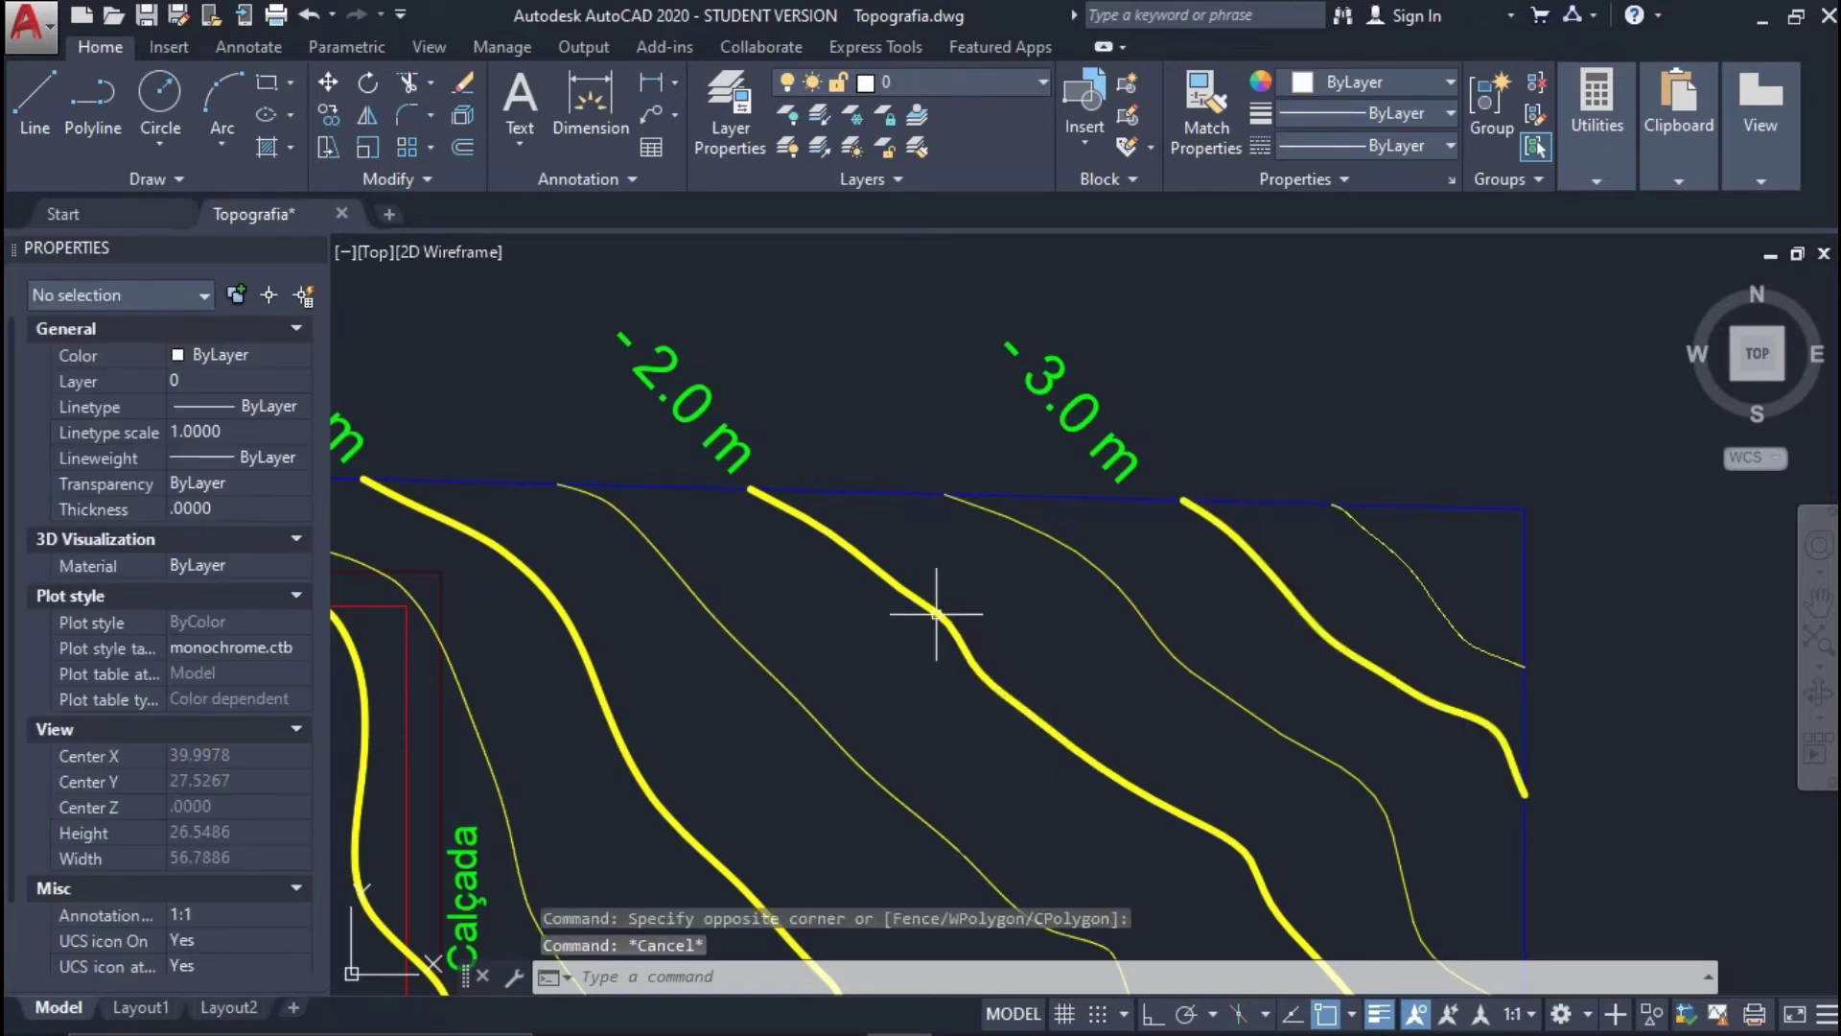
click(977, 587)
click(852, 587)
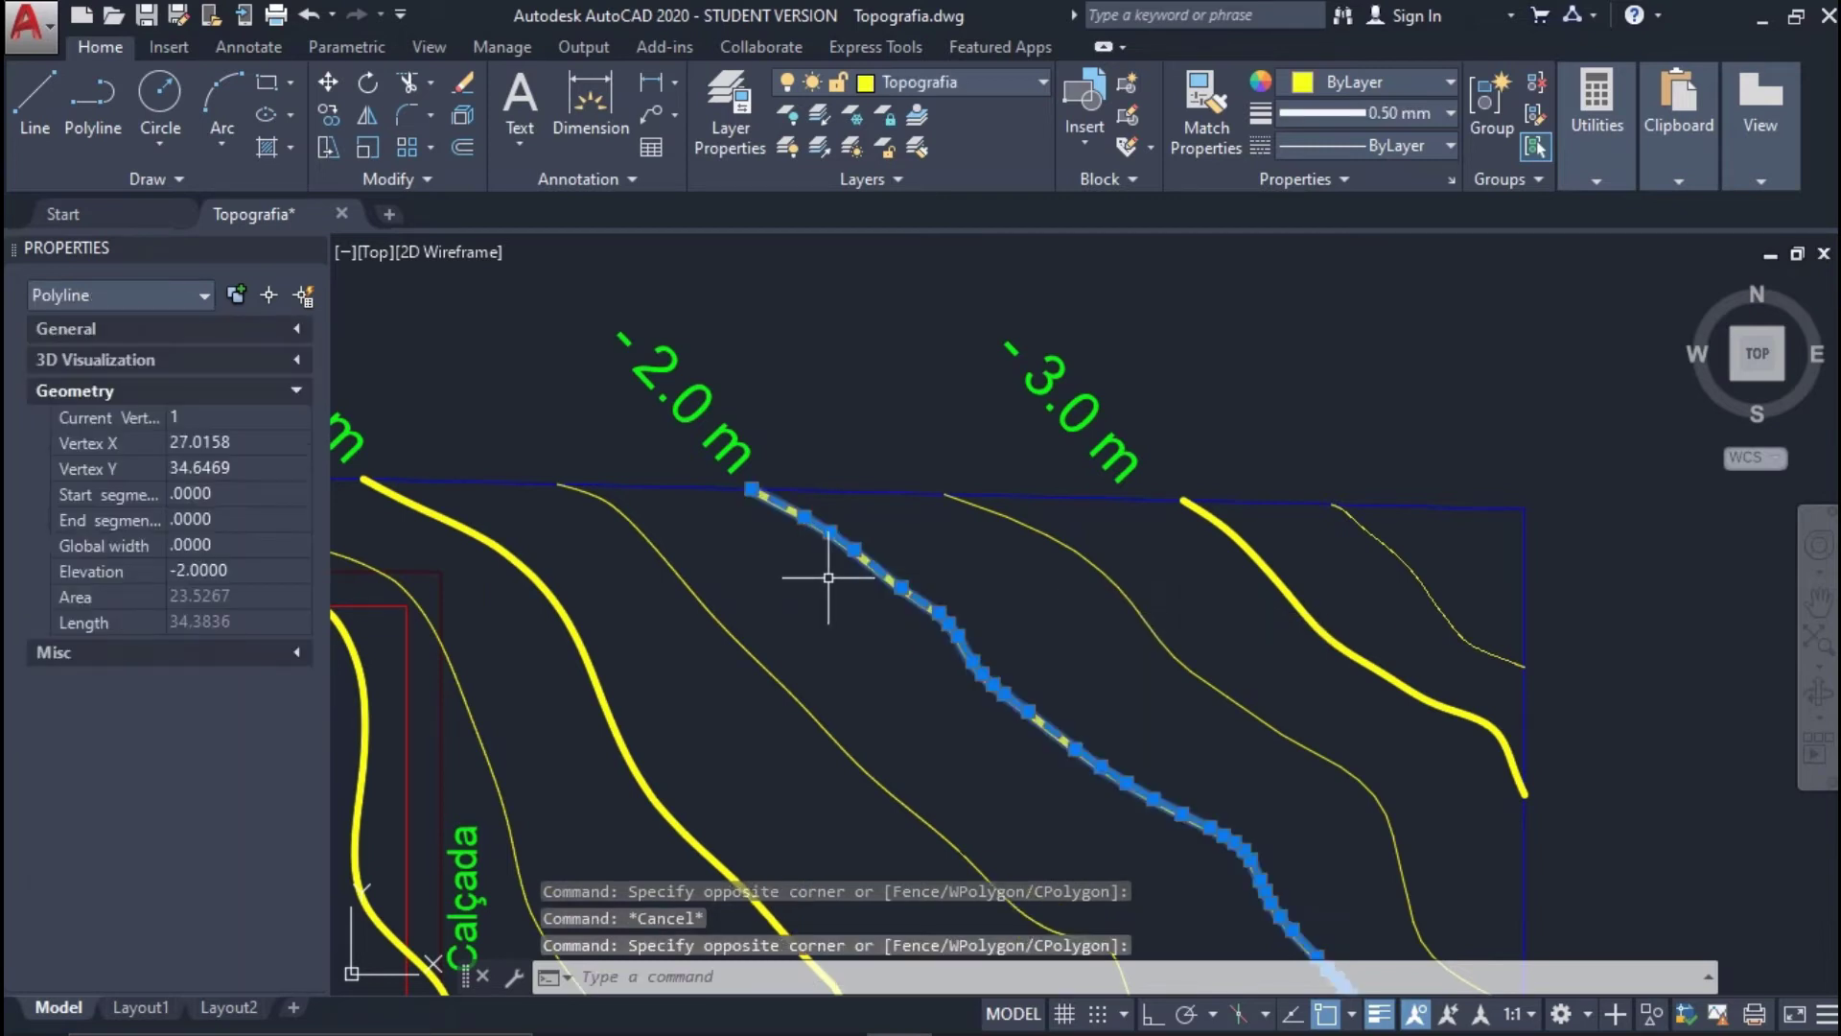
middle_drag(834, 575, 850, 608)
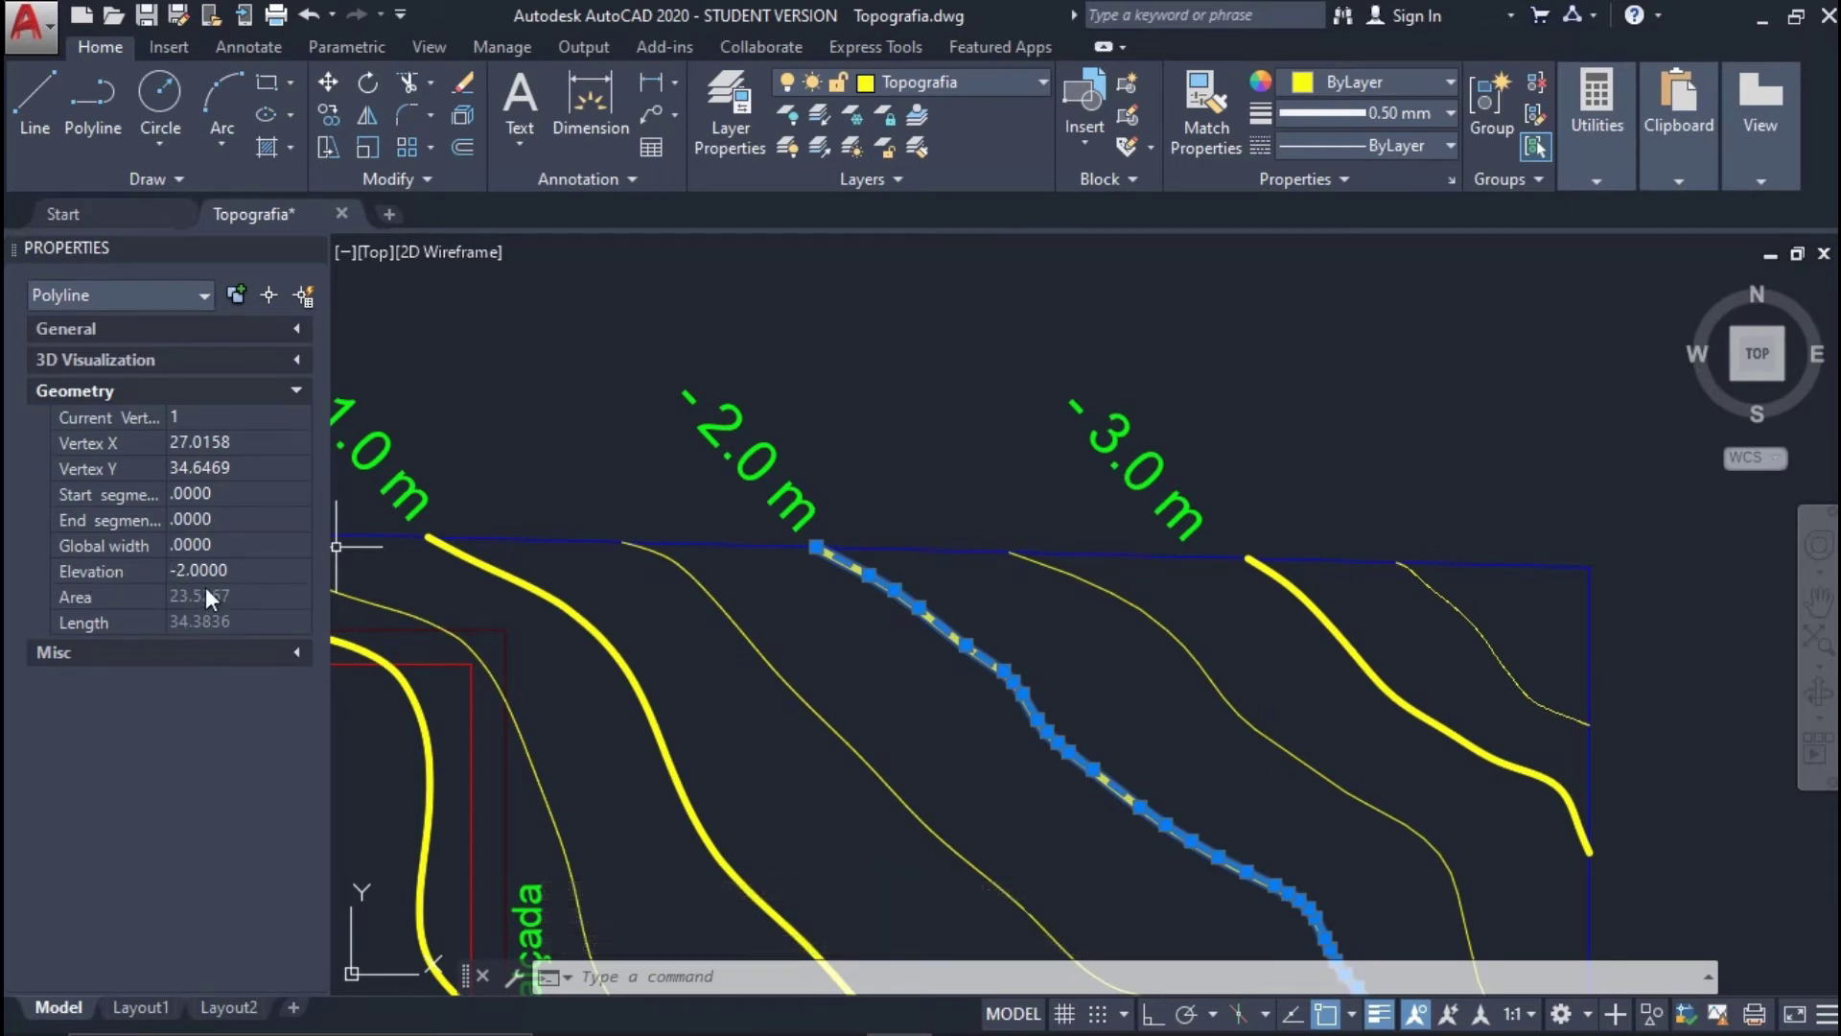
scroll(589, 556, down, 6)
middle_drag(605, 559, 766, 612)
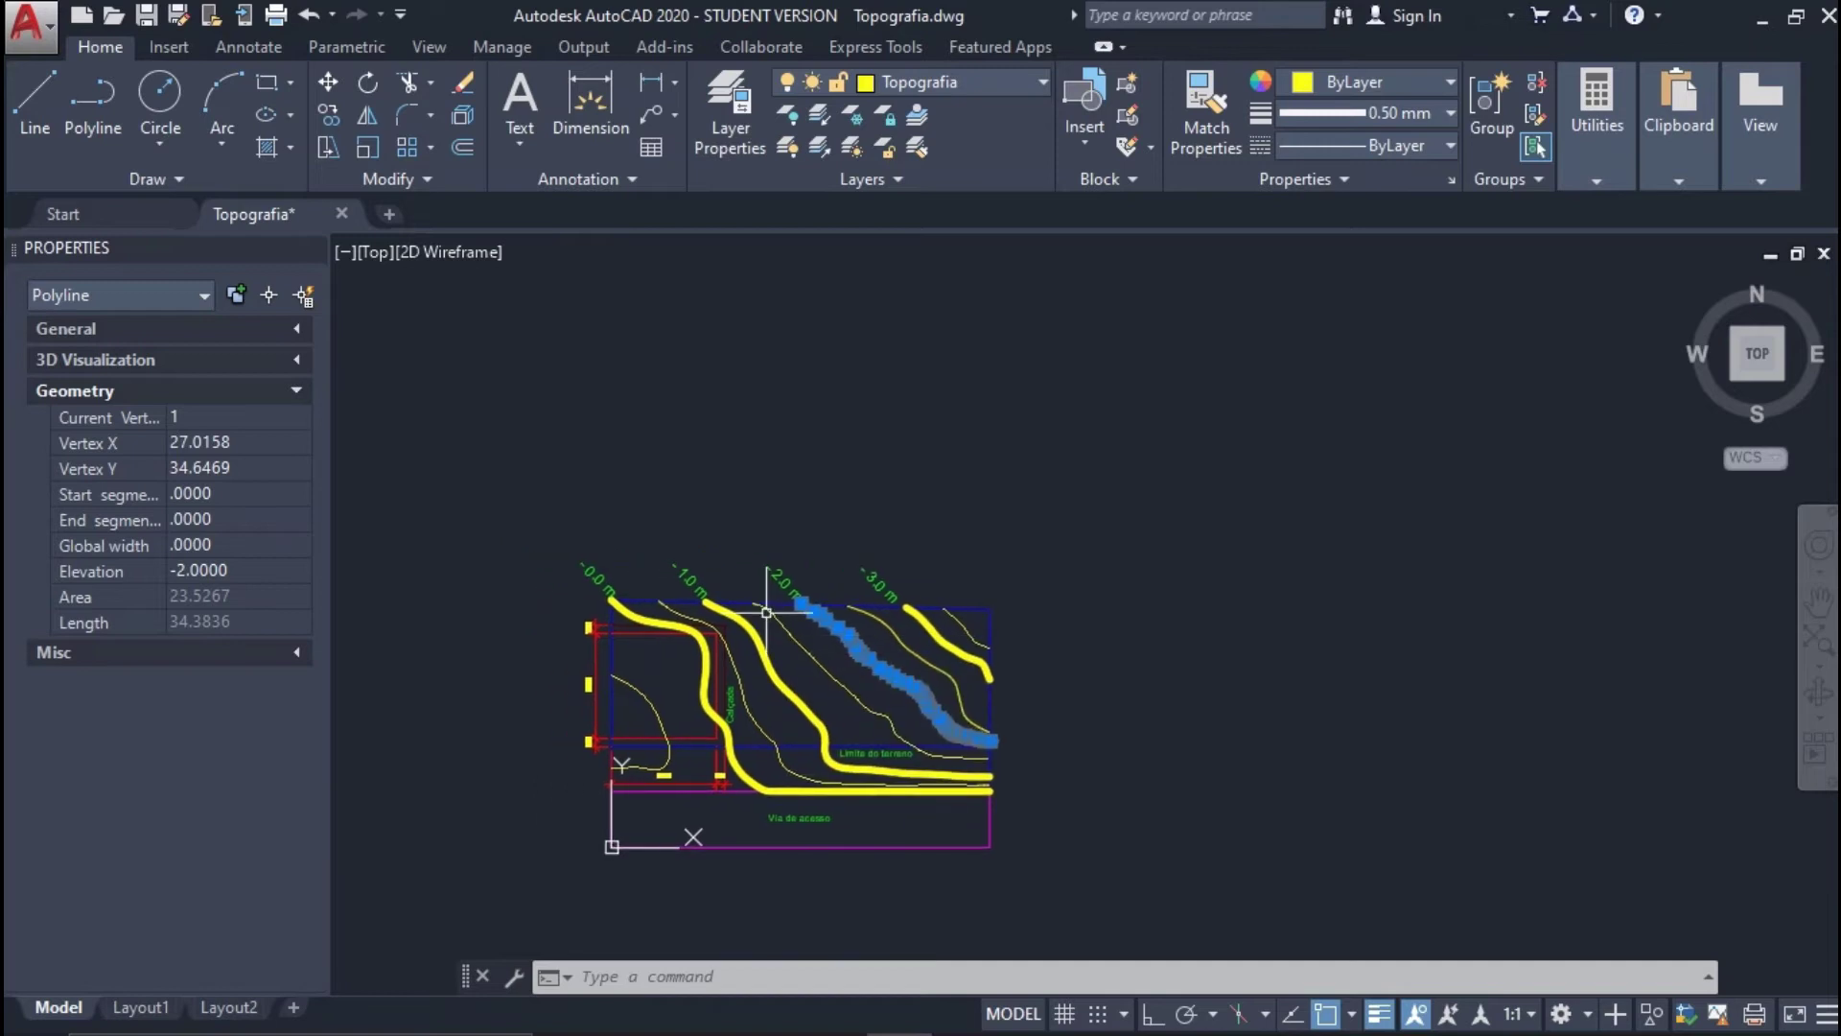
key(Escape)
click(767, 612)
key(Escape)
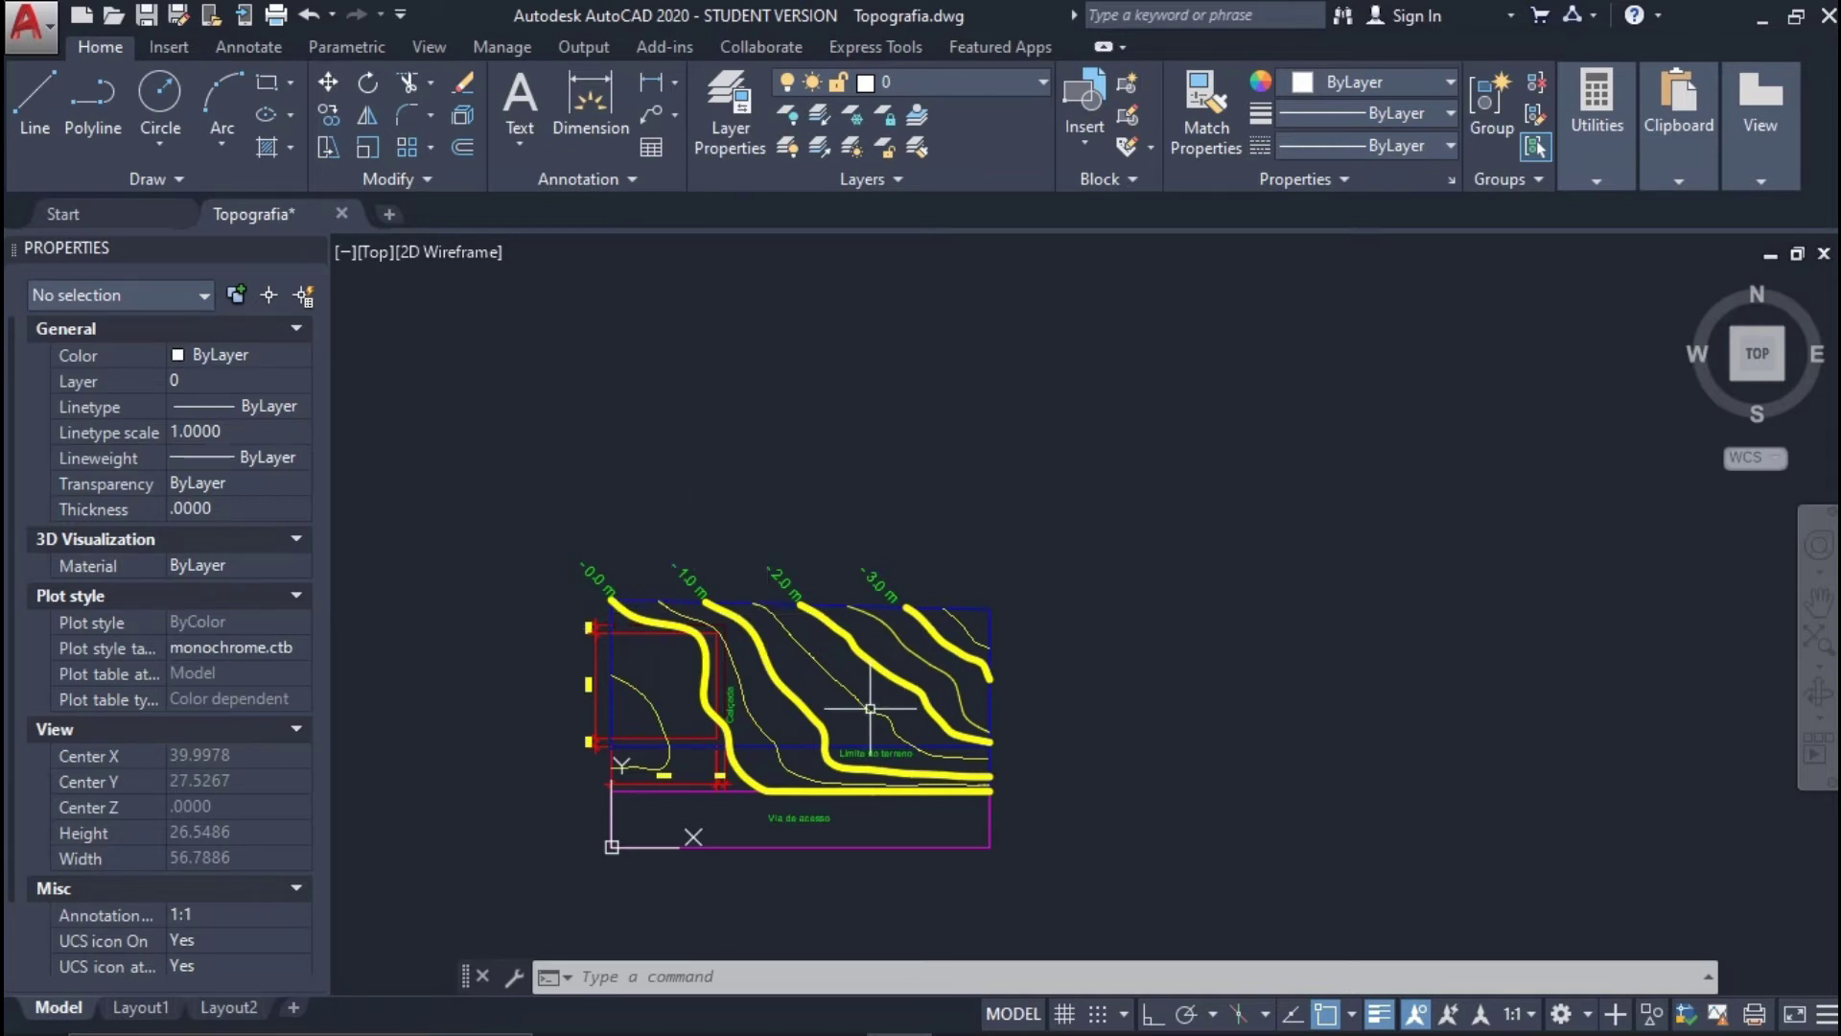
scroll(866, 707, up, 2)
middle_drag(866, 708, 881, 752)
click(926, 629)
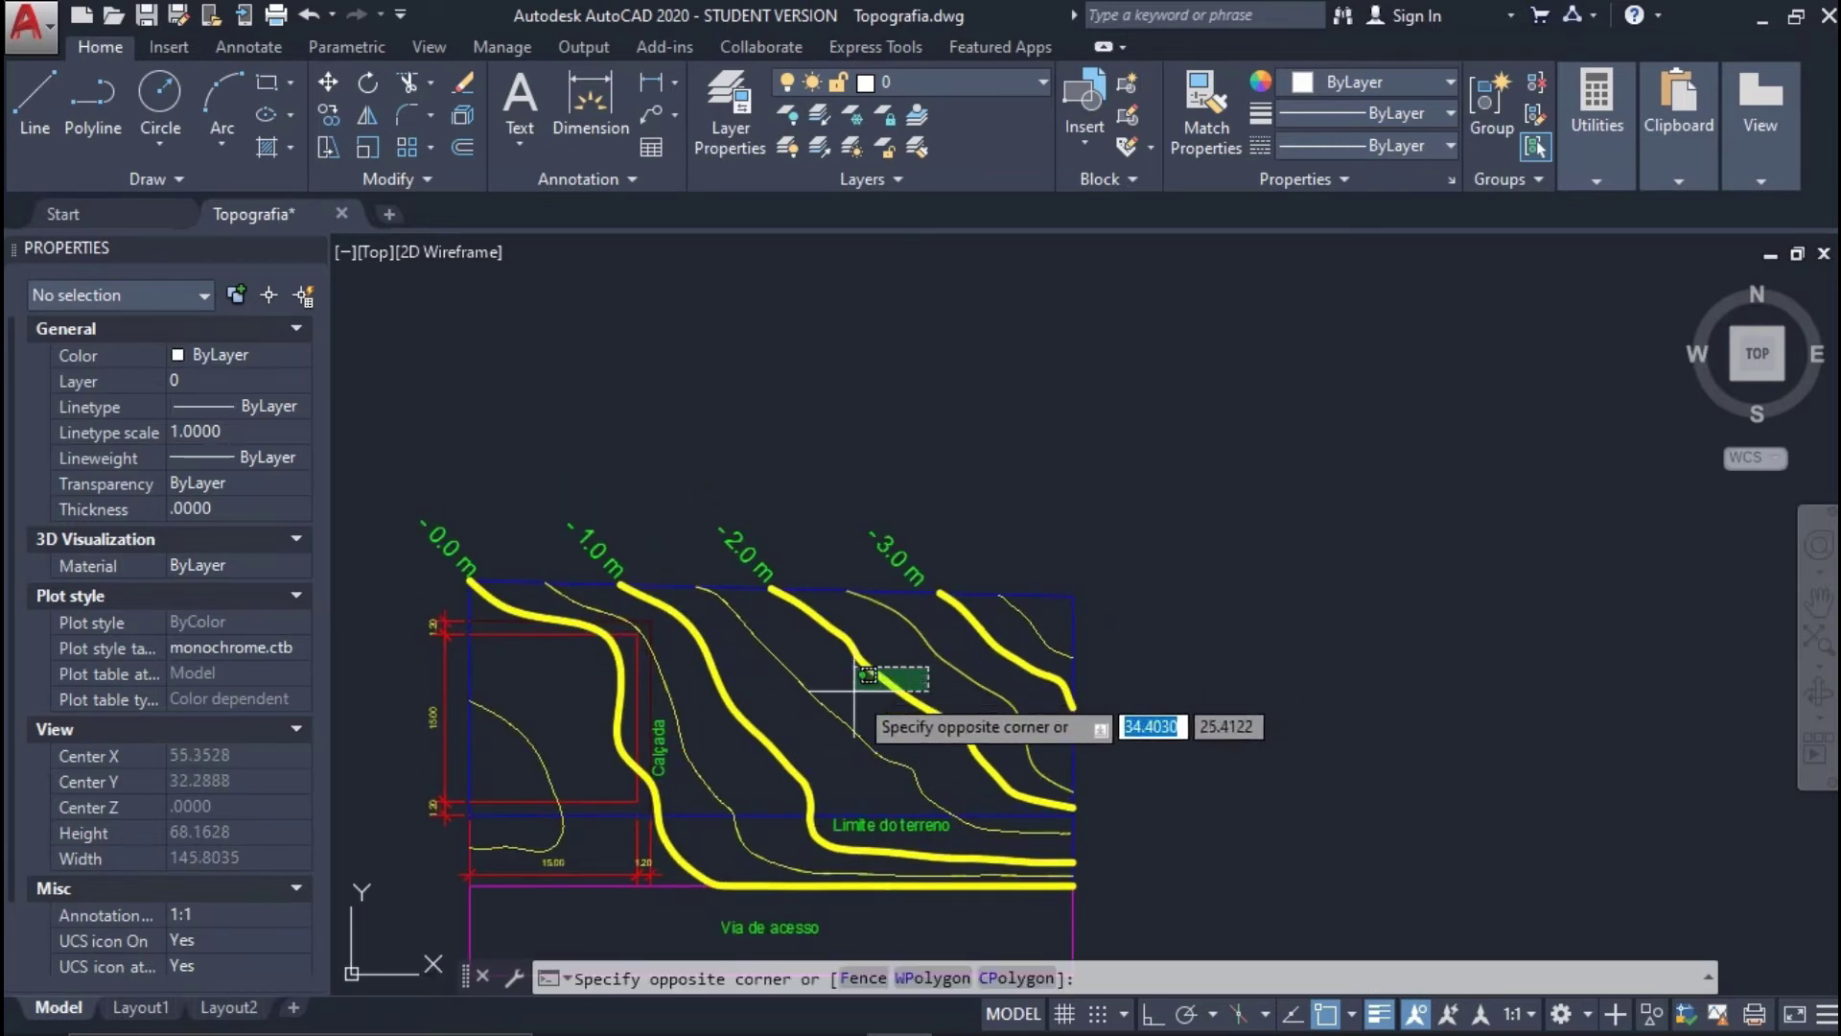
click(838, 614)
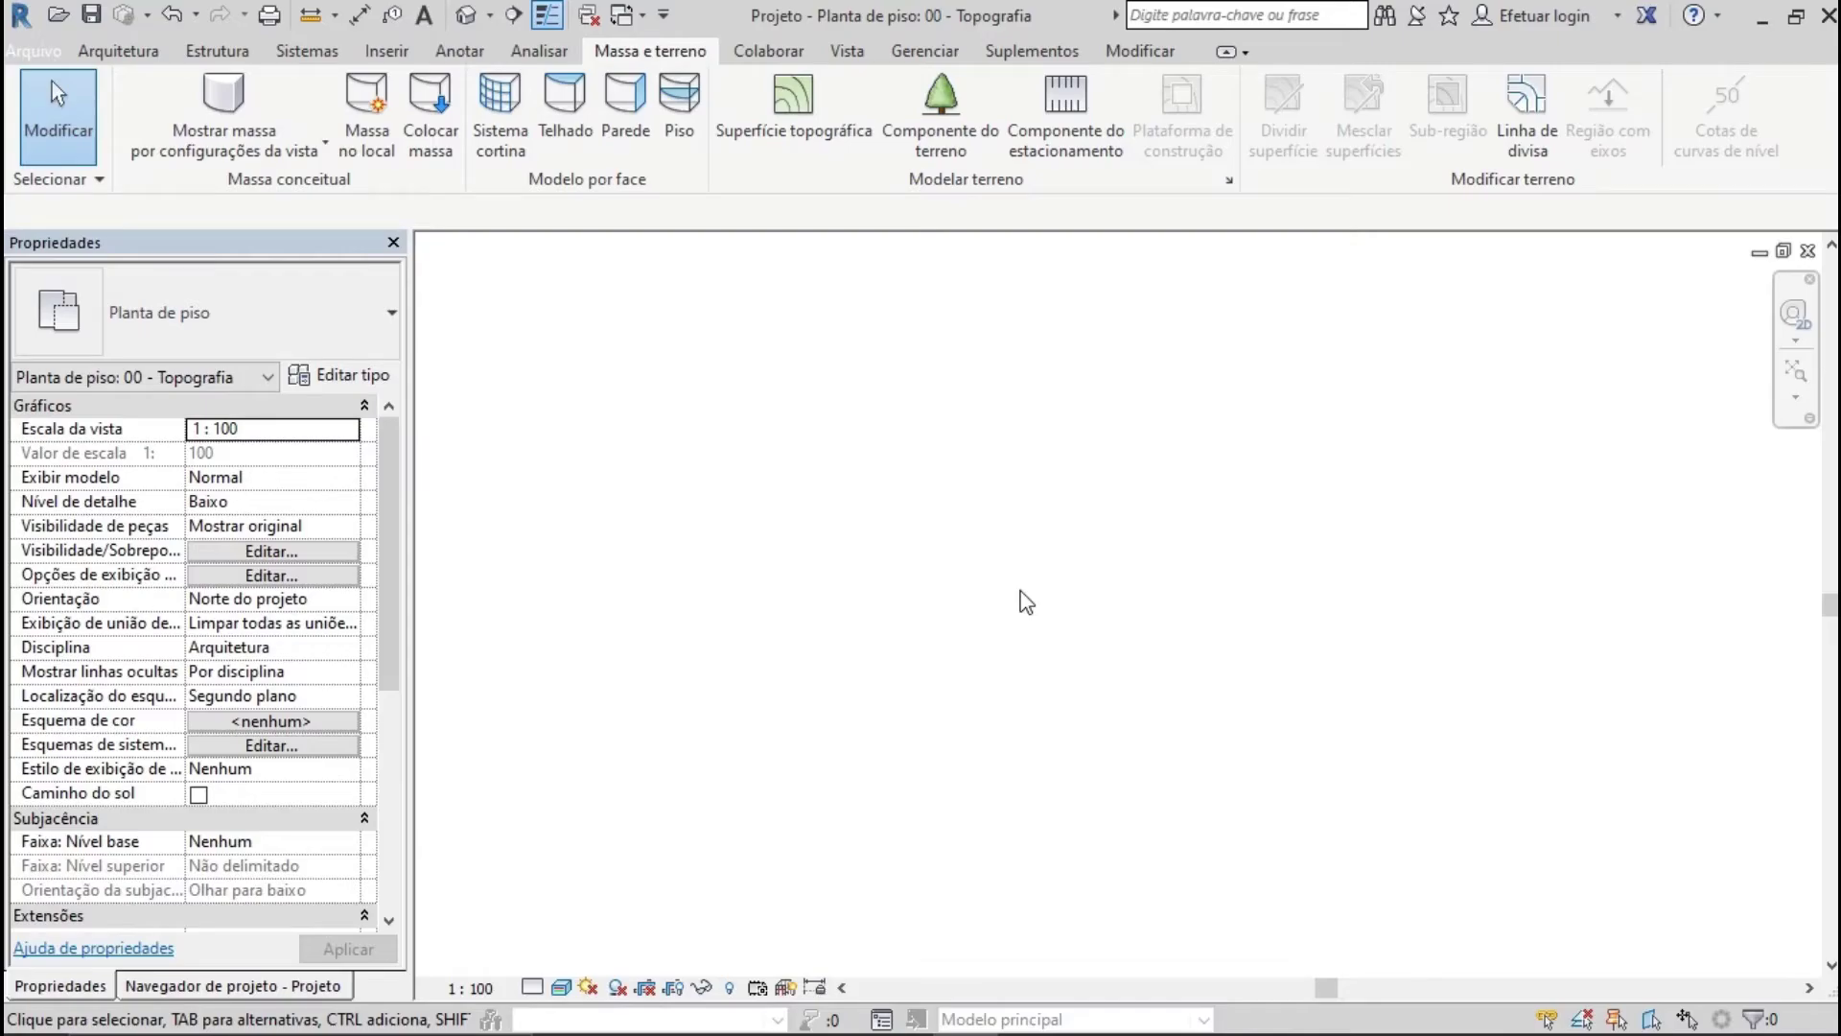
Switch back to Revit and import Topografia.dwg with Auto - Centro para Centro positioning and metro as the import unit
click(387, 51)
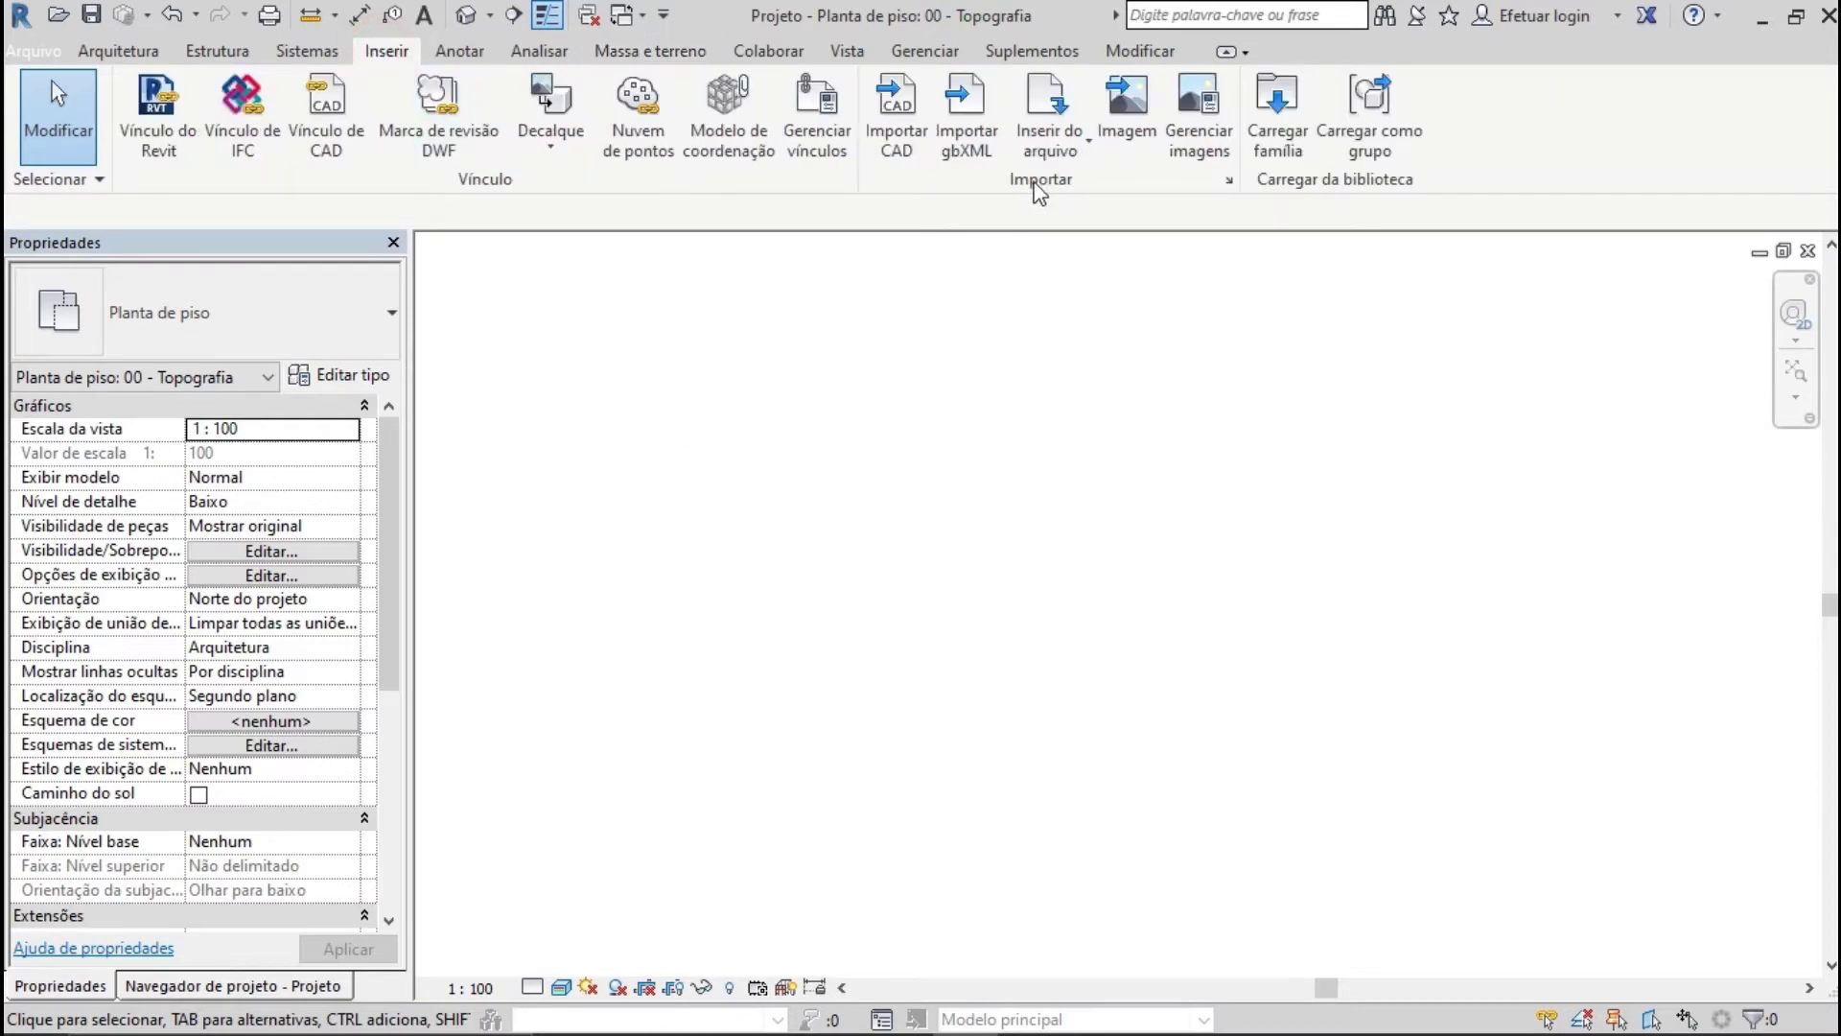
click(918, 148)
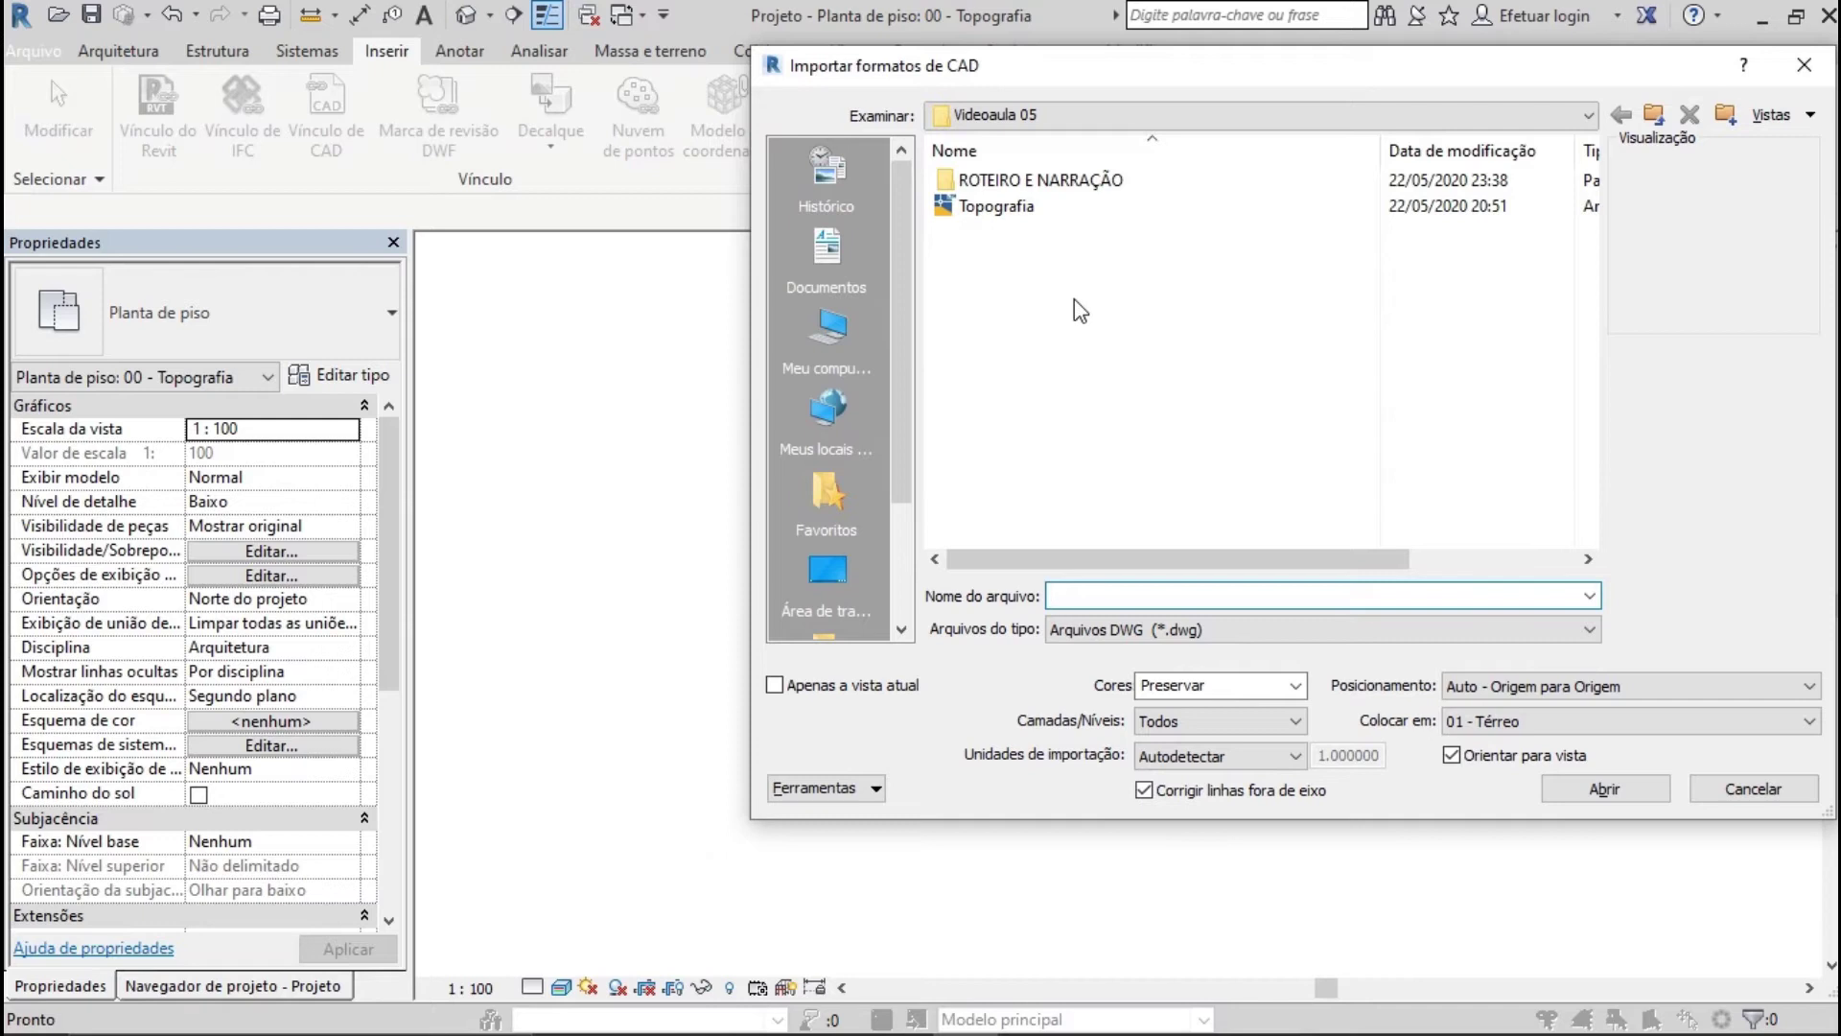
click(1038, 207)
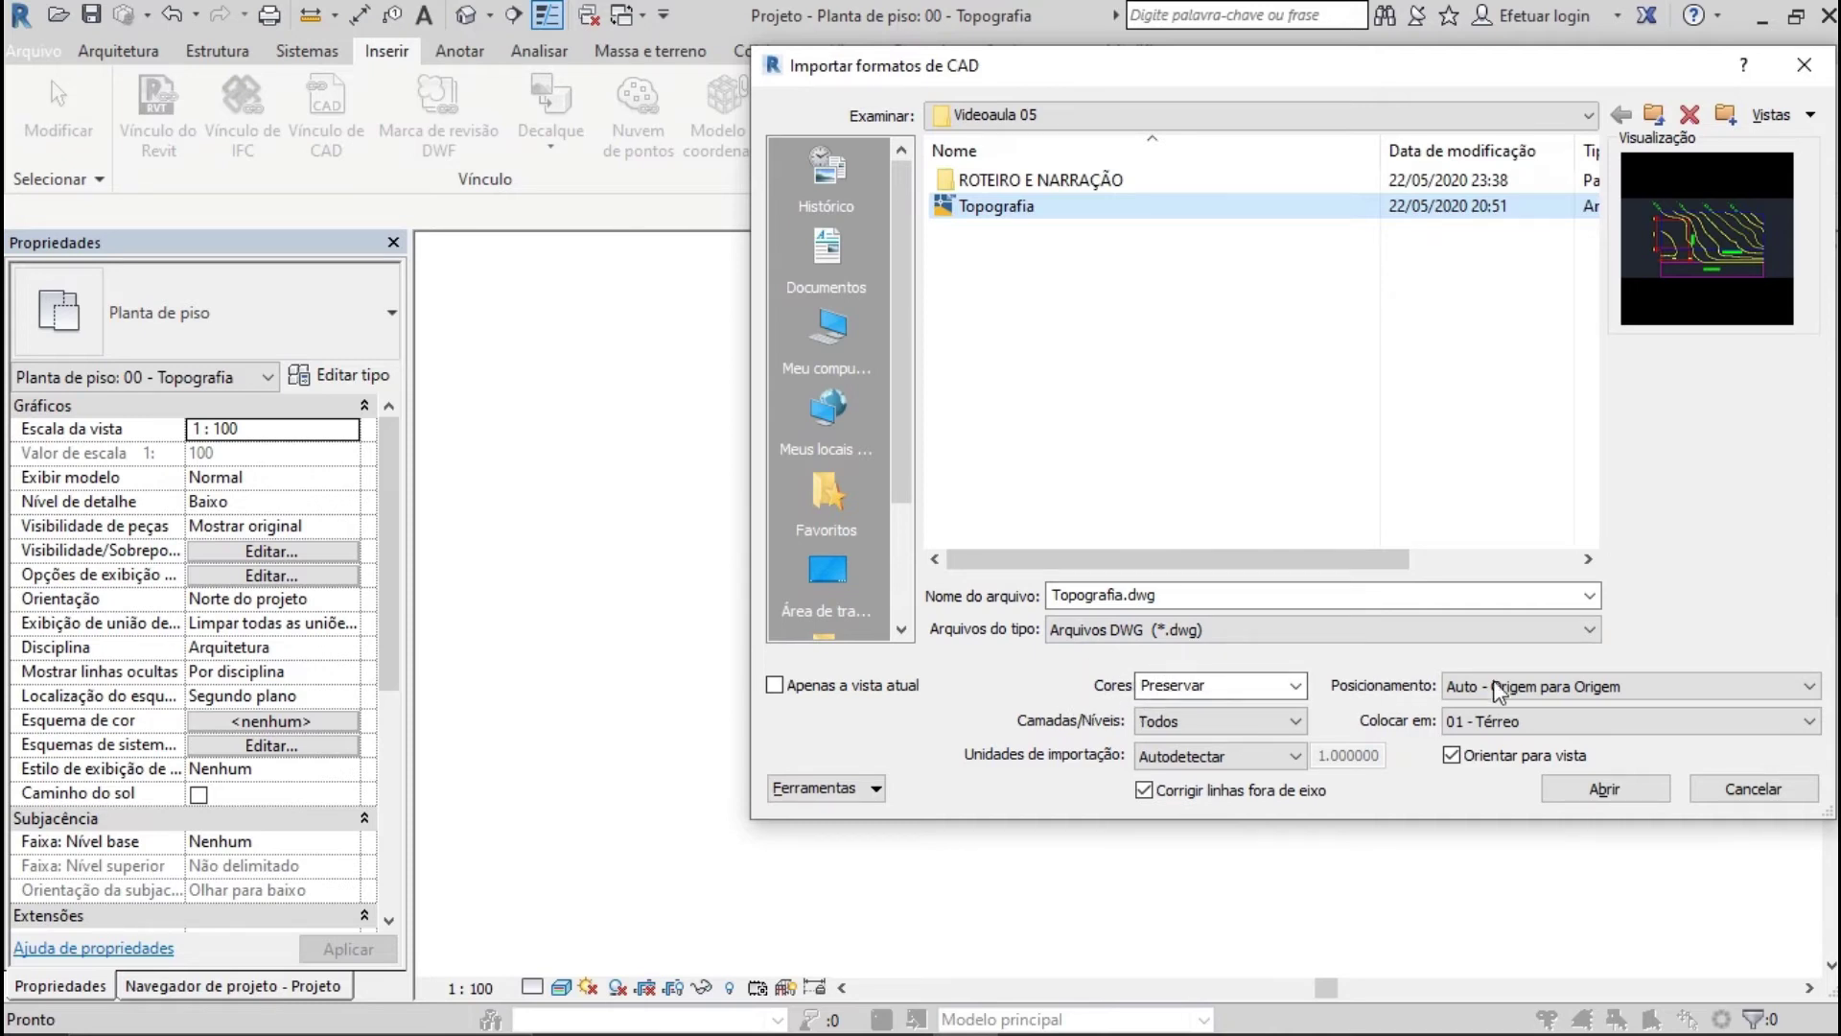
click(1544, 687)
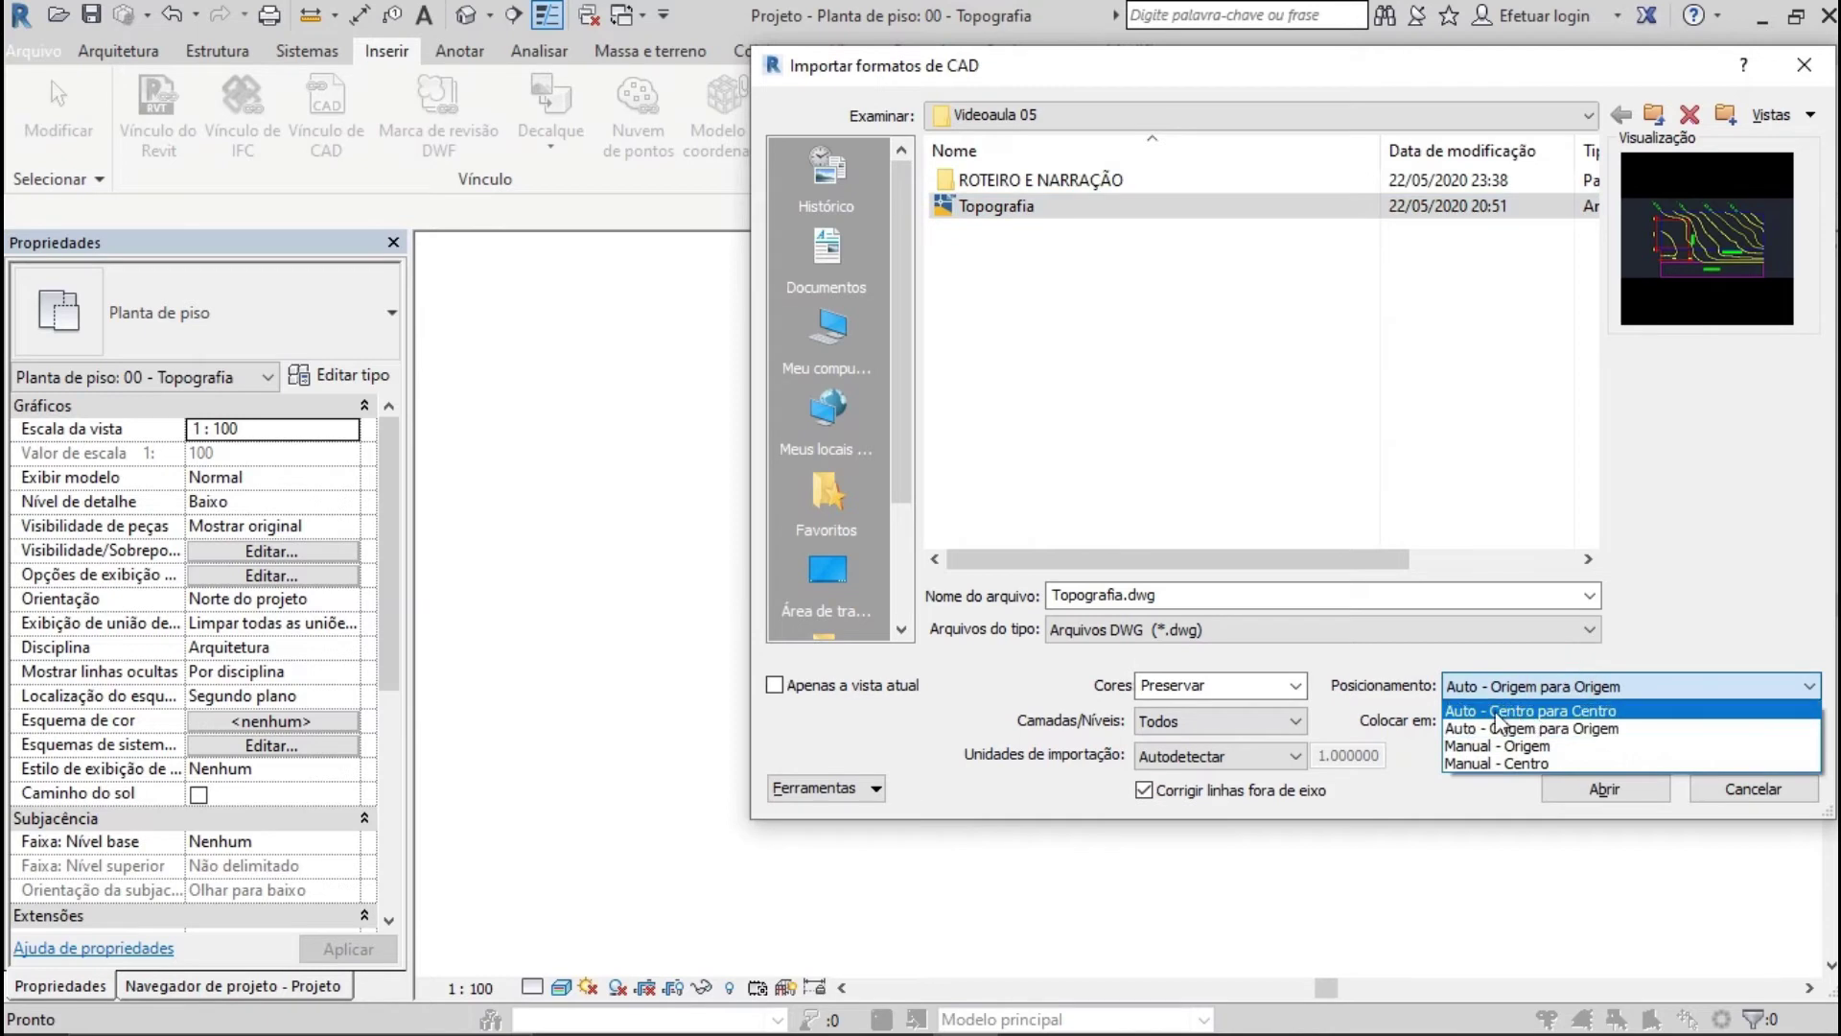
click(1532, 712)
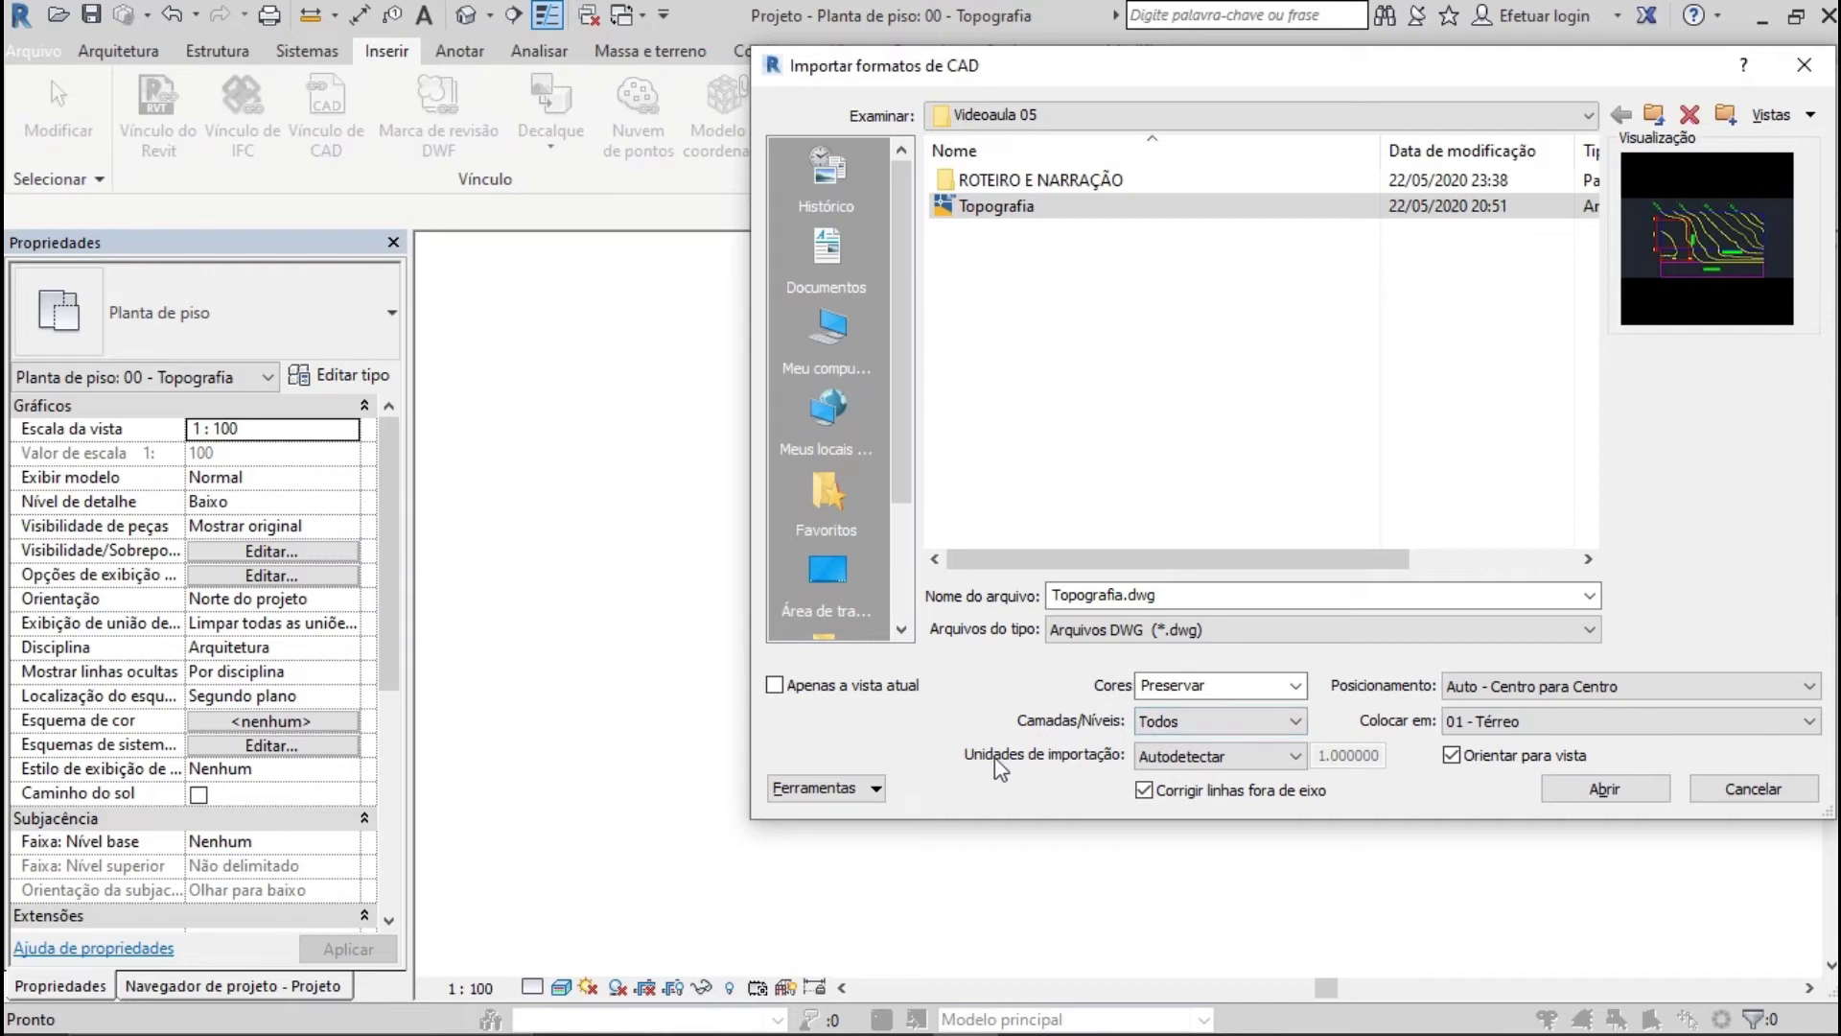
click(1228, 755)
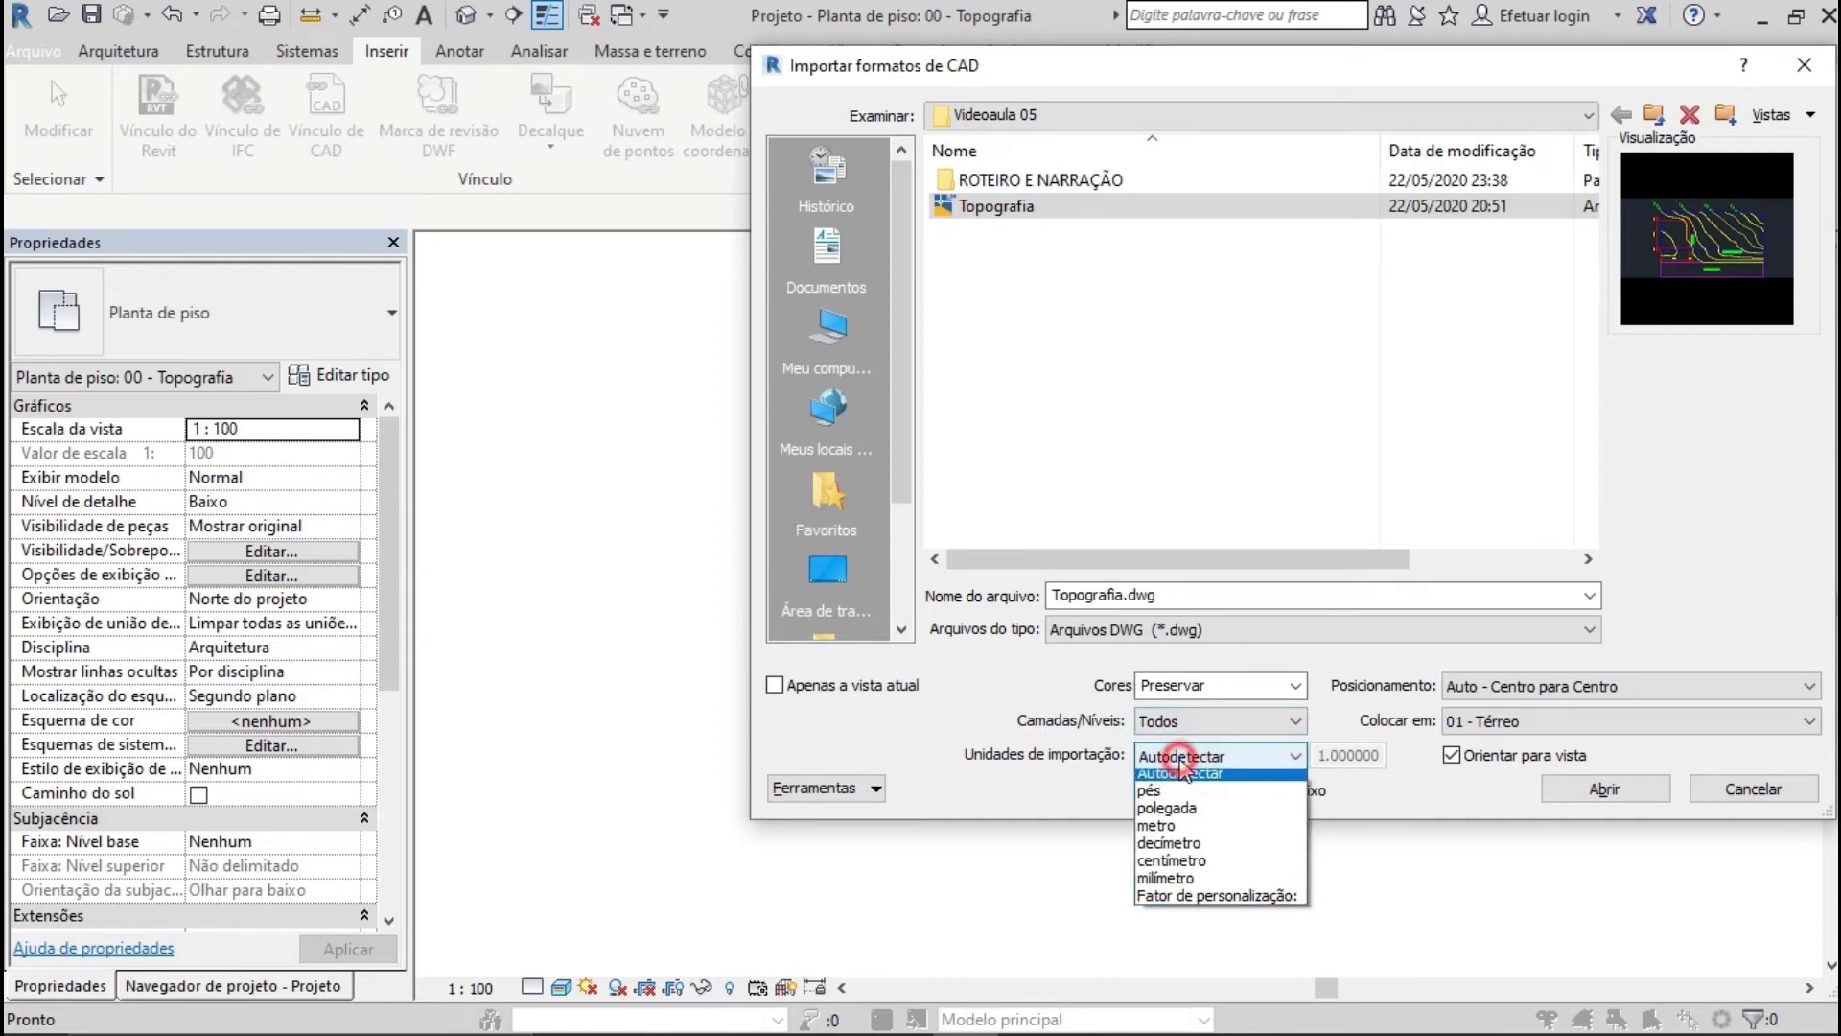
click(1182, 833)
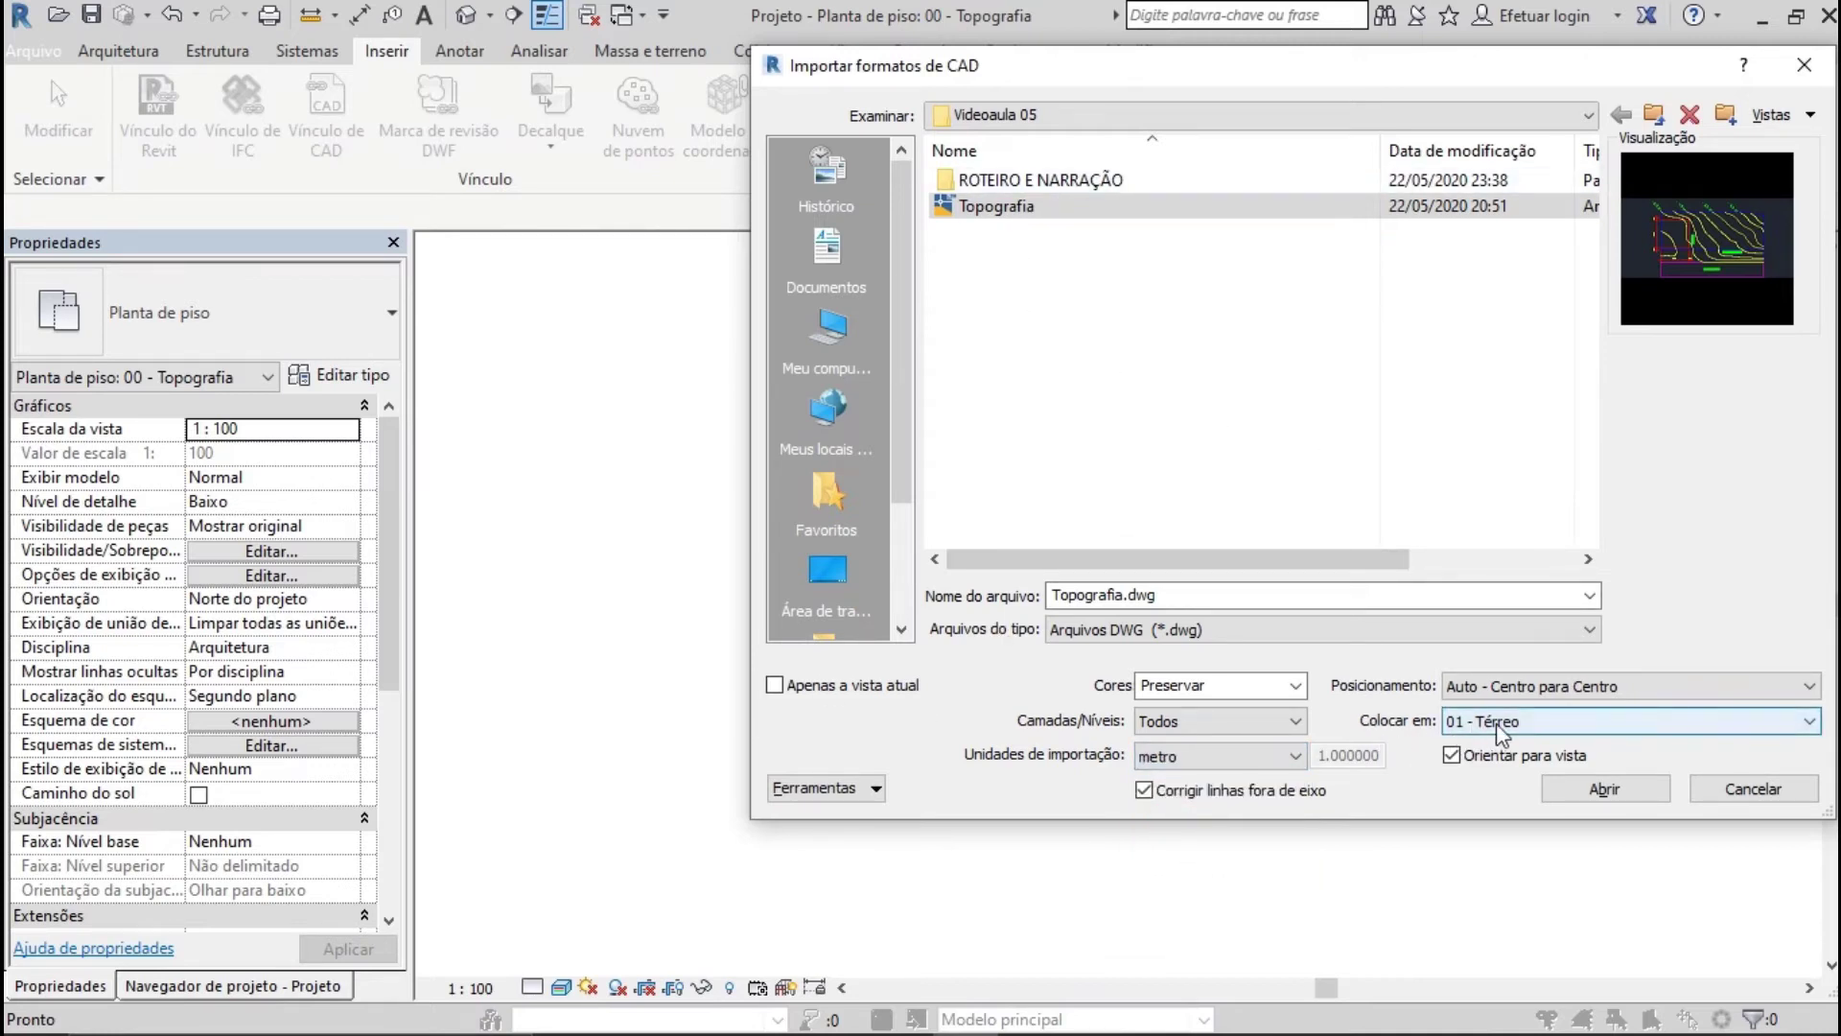
click(1605, 791)
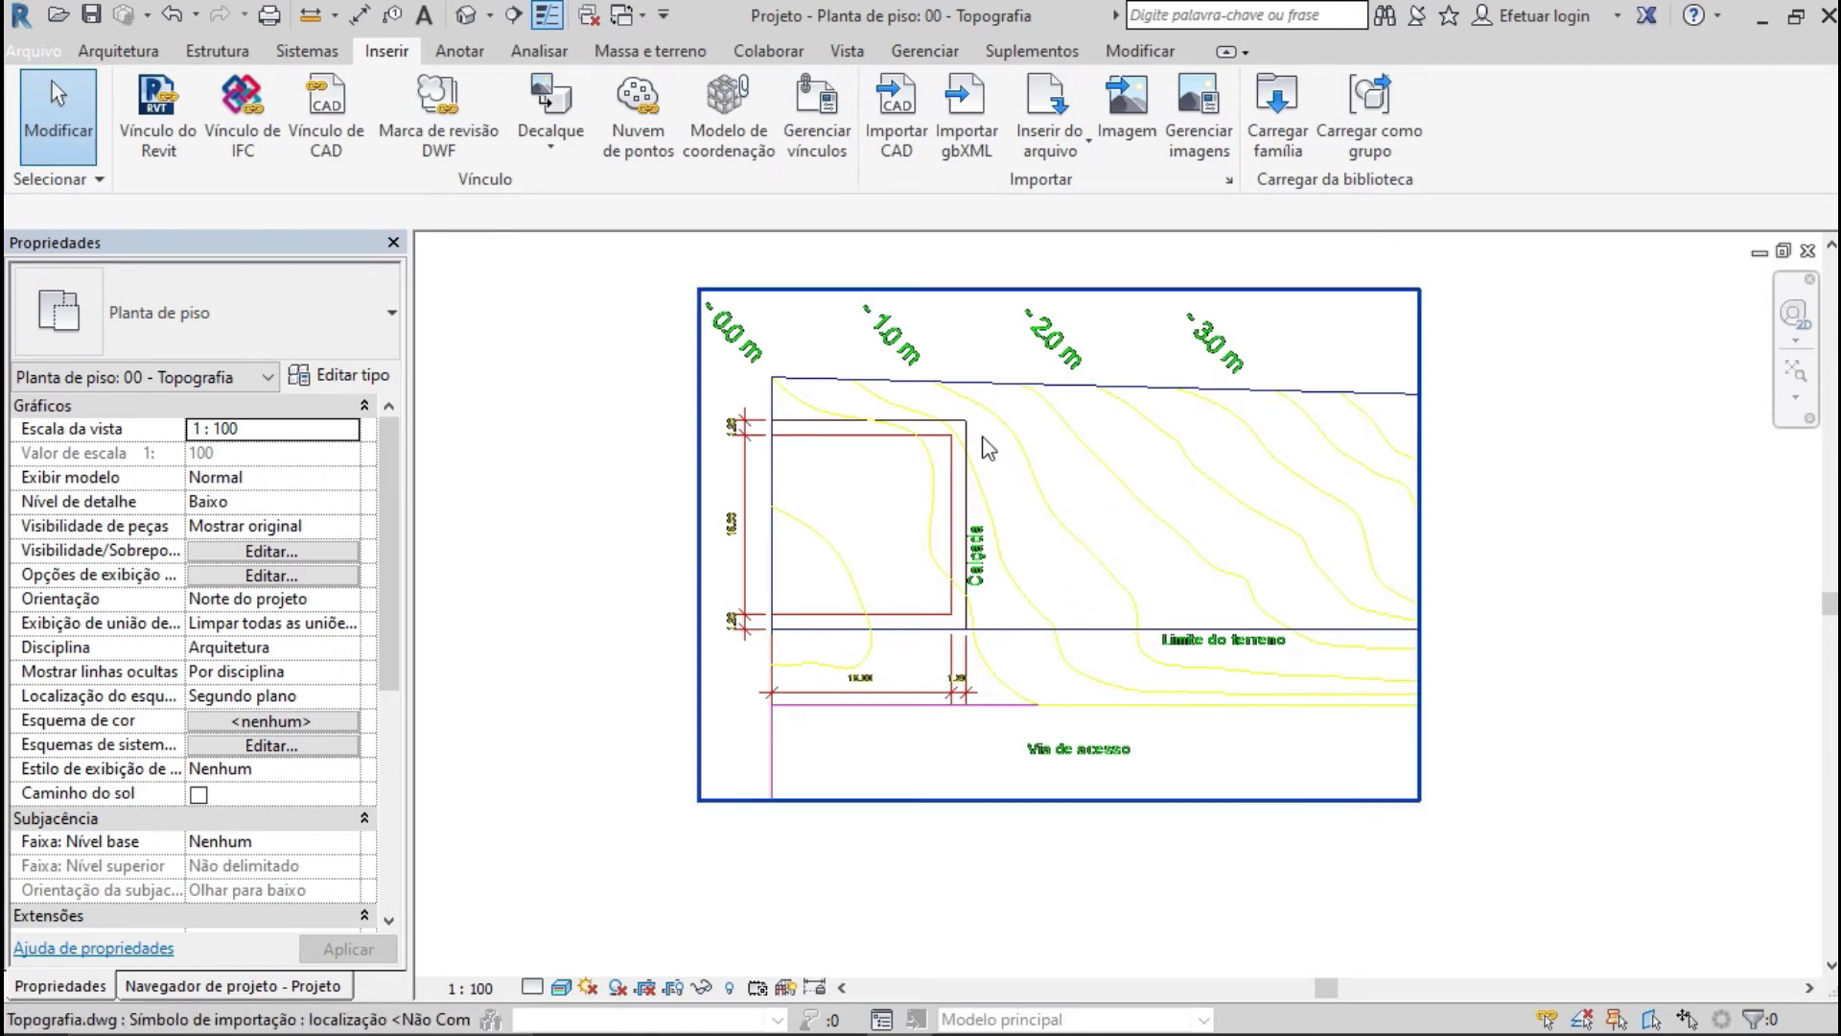
Start a toposurface created from an import instance, picking the imported Topografia.dwg drawing as its source
click(686, 53)
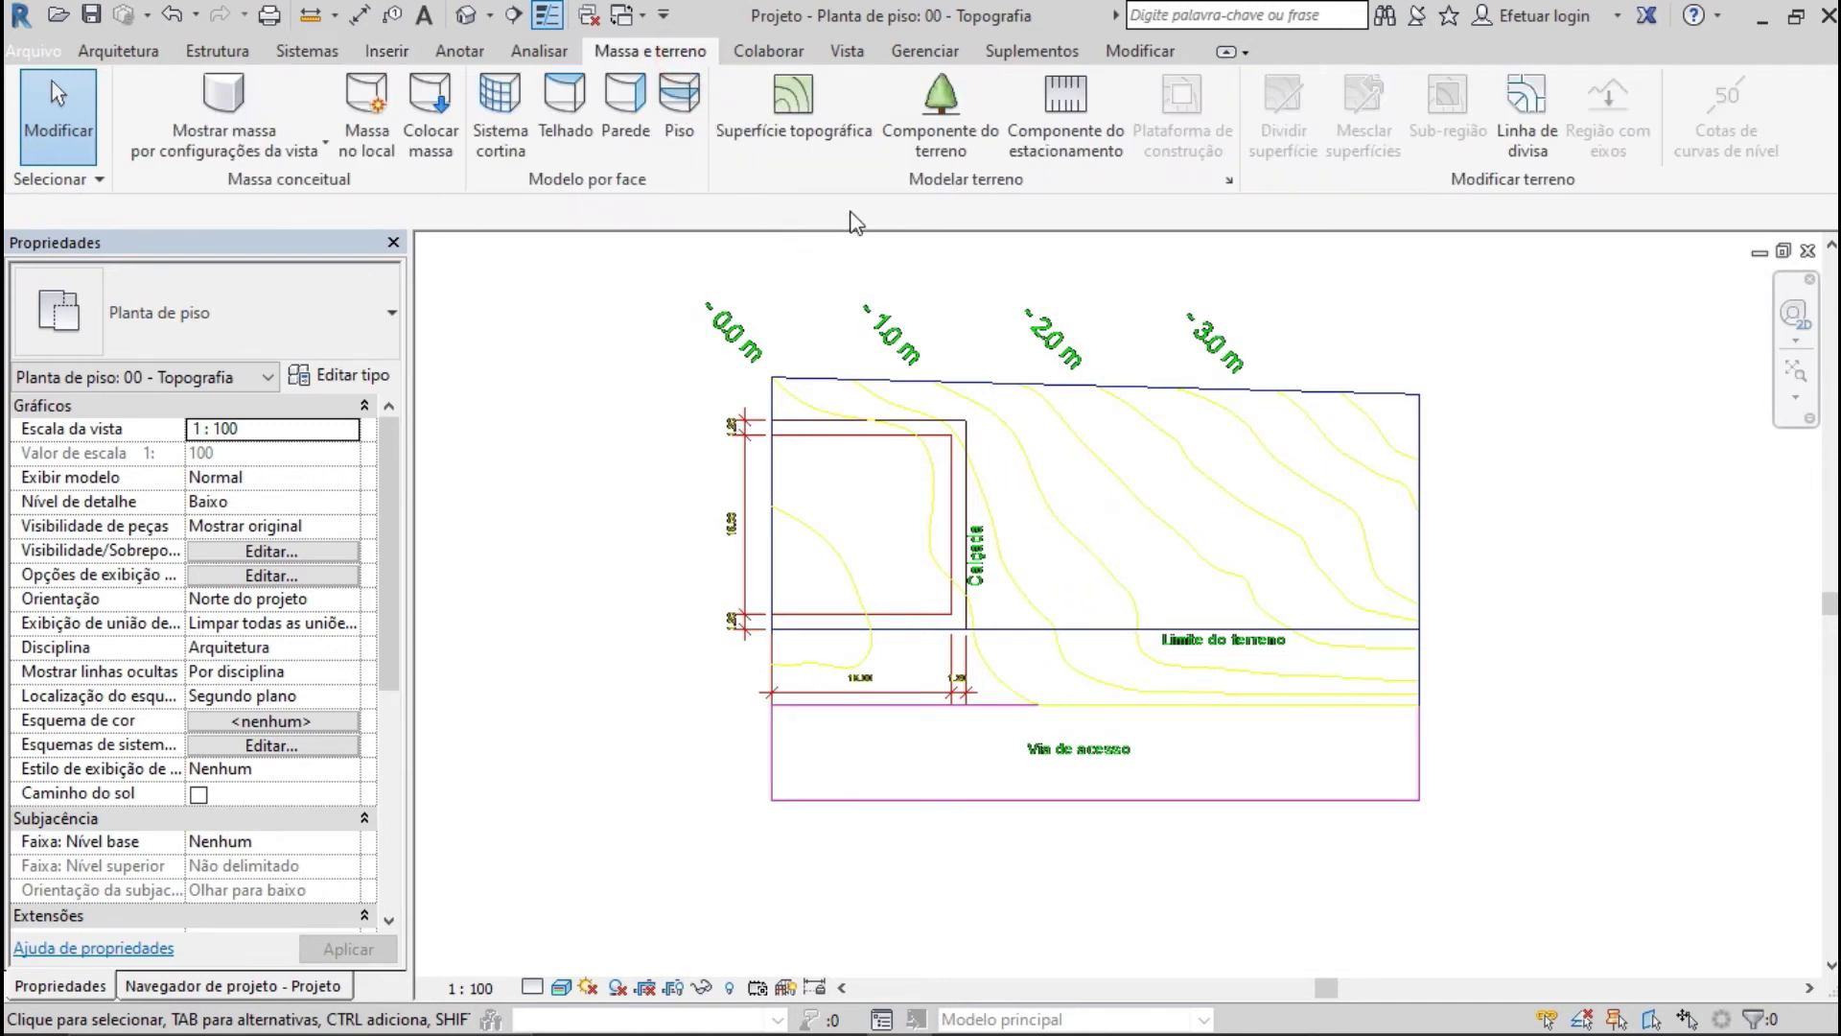
click(803, 139)
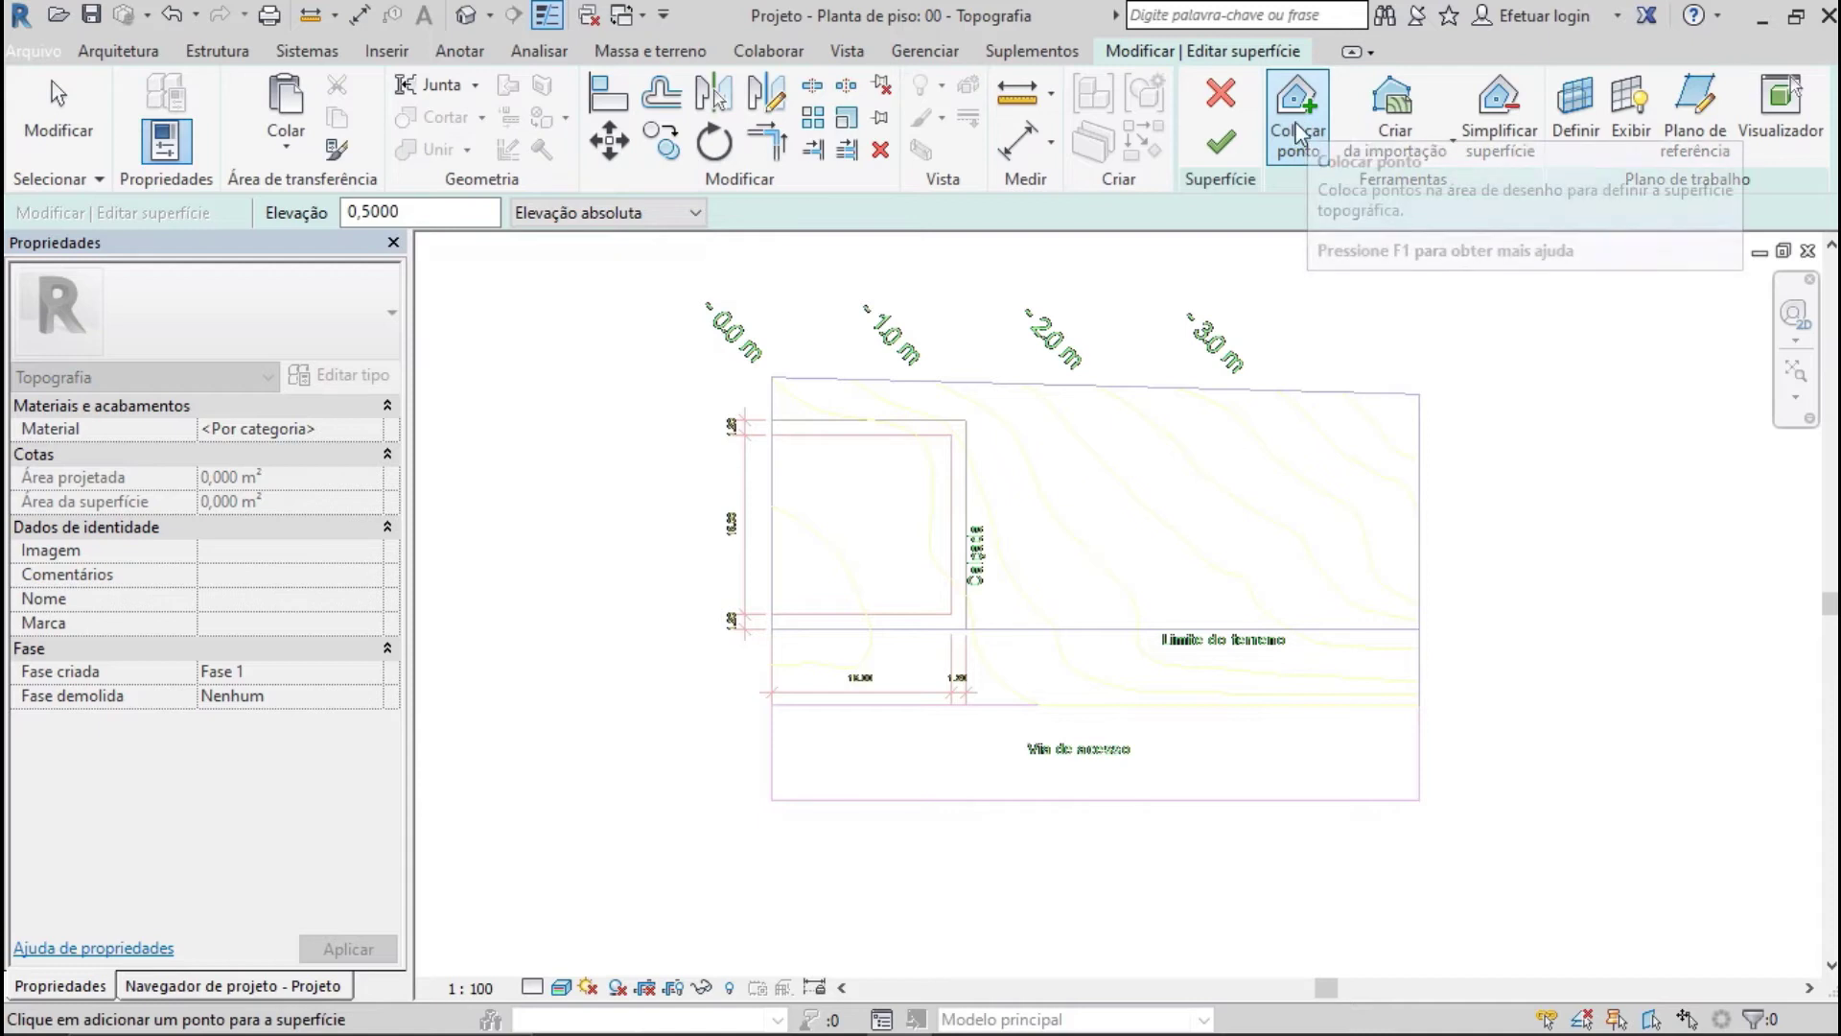
click(1422, 157)
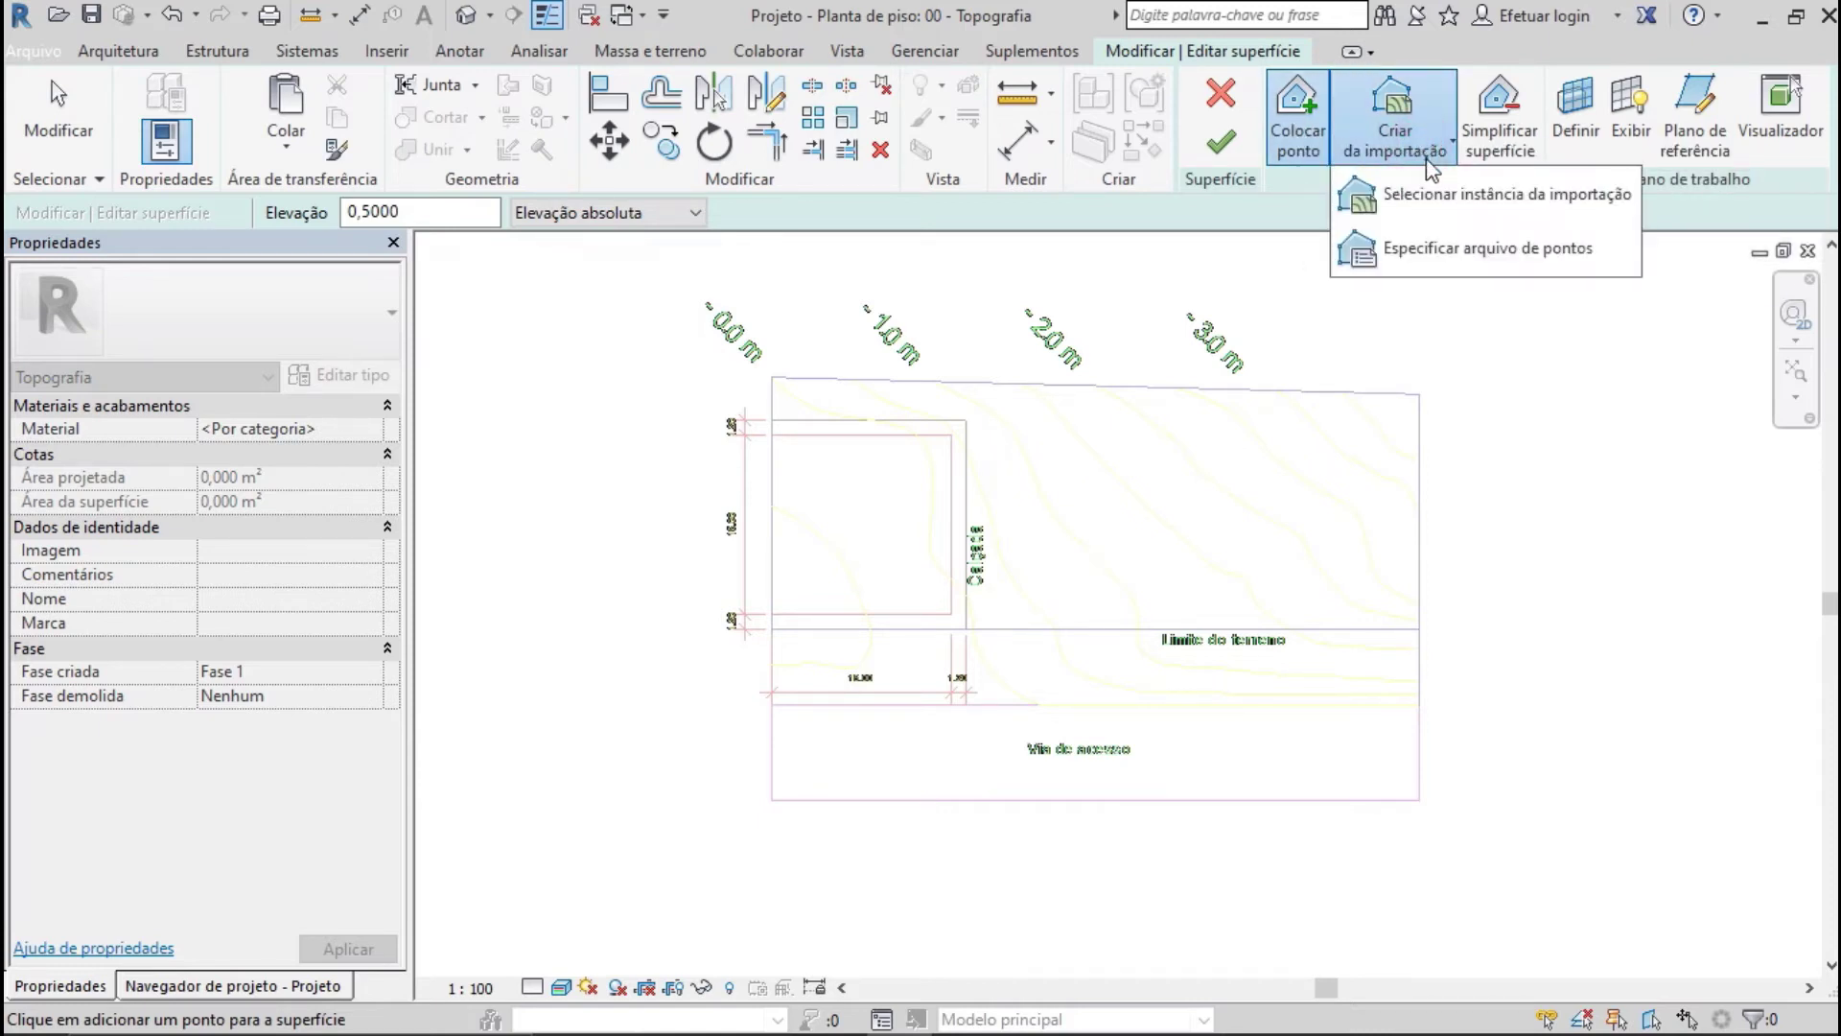
click(1478, 211)
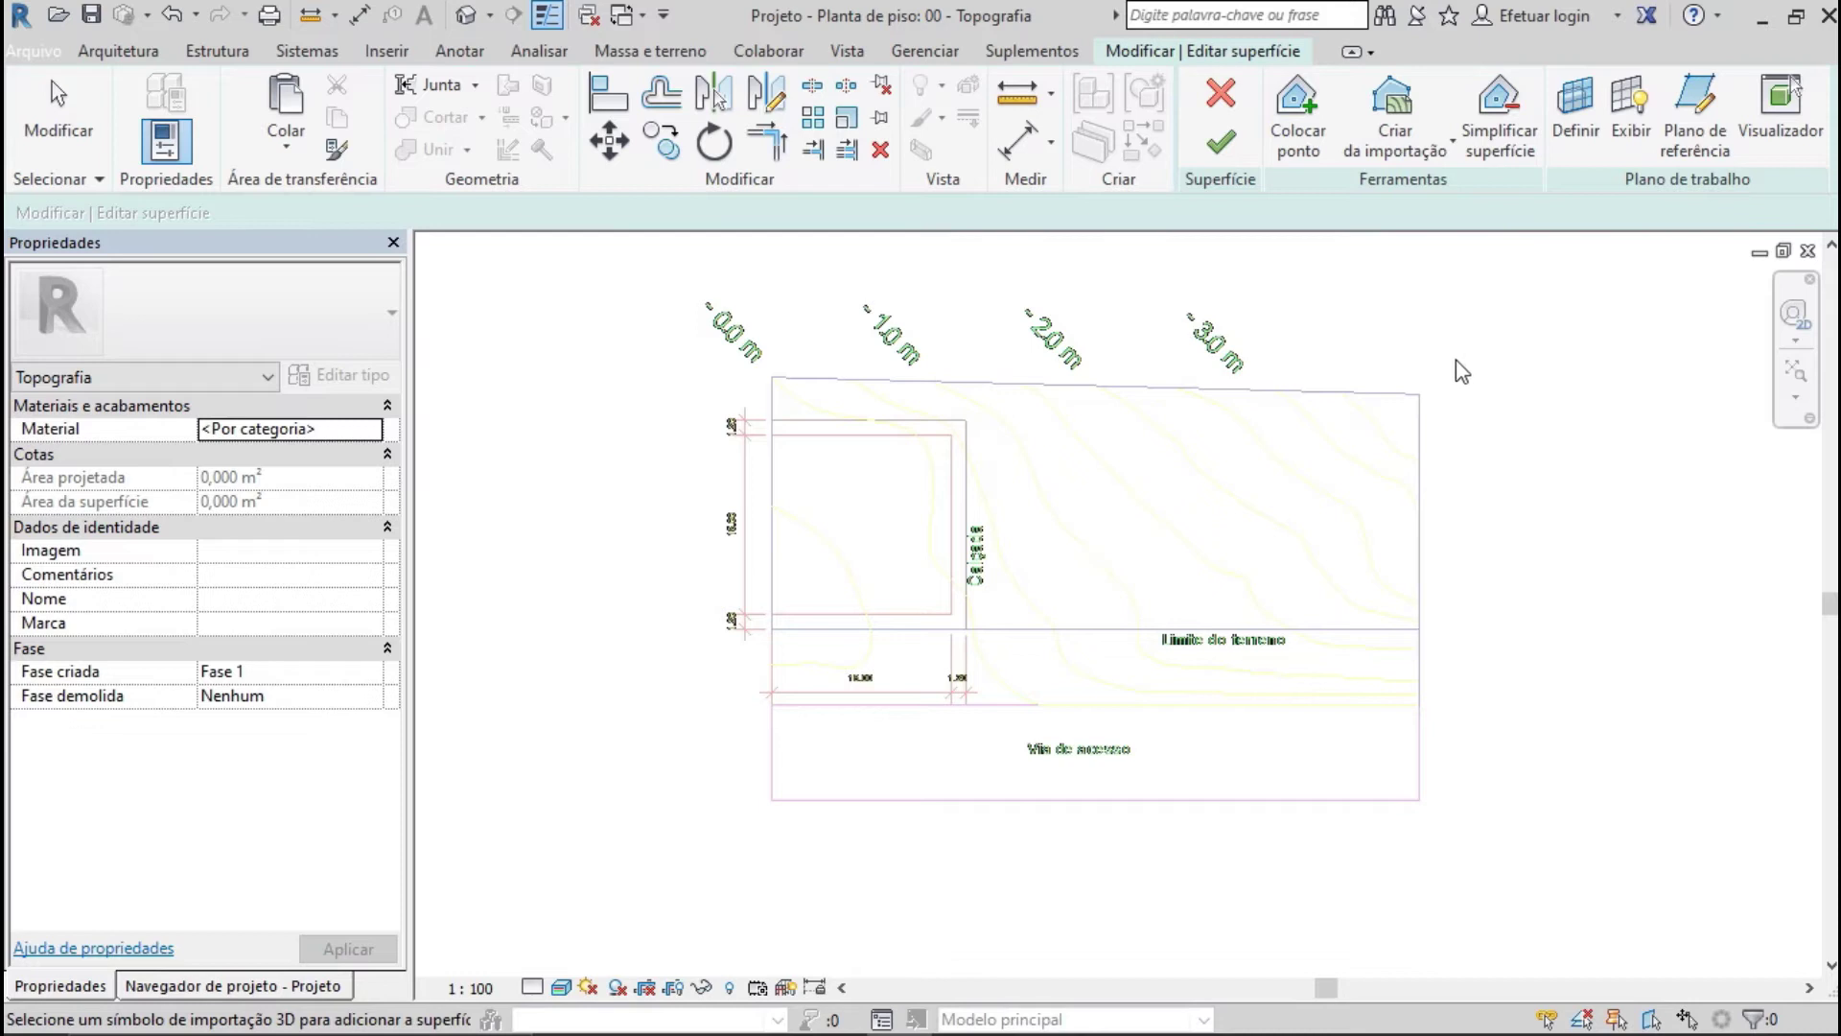
click(1419, 408)
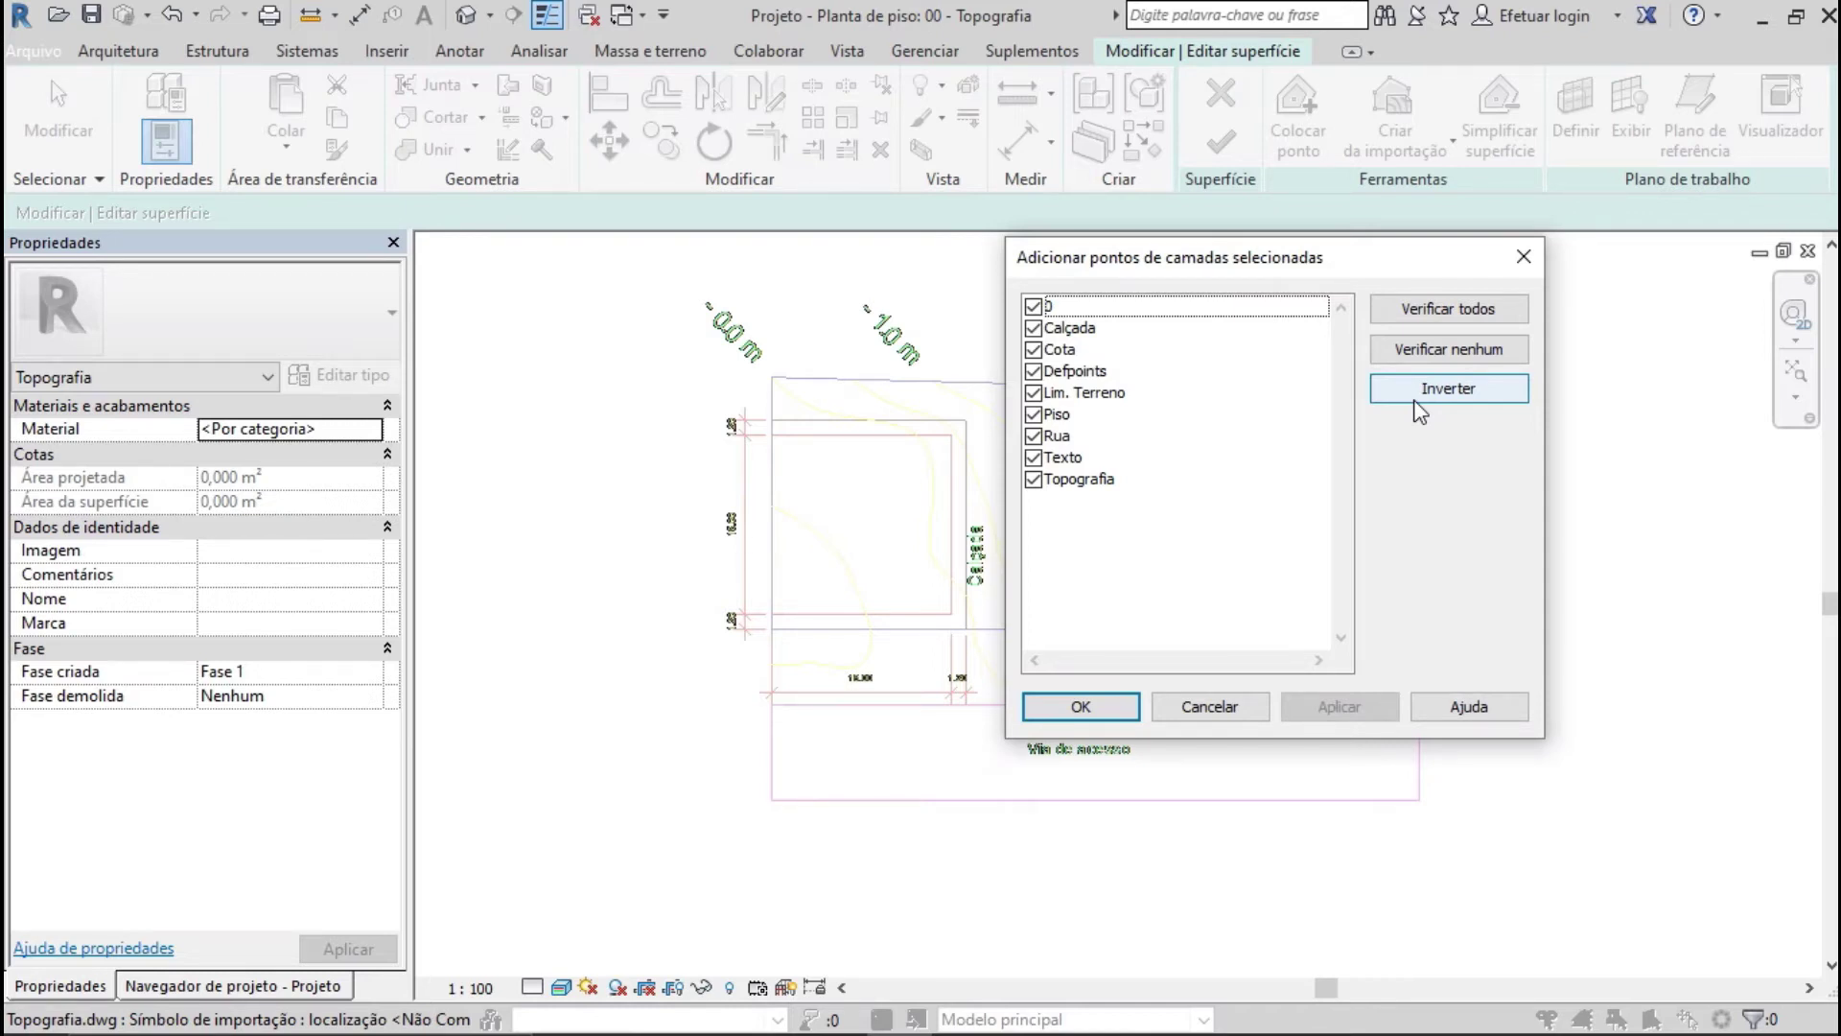
Generate the surface points from only the Topografia and Rua layers and finish the toposurface
click(1484, 351)
click(1033, 480)
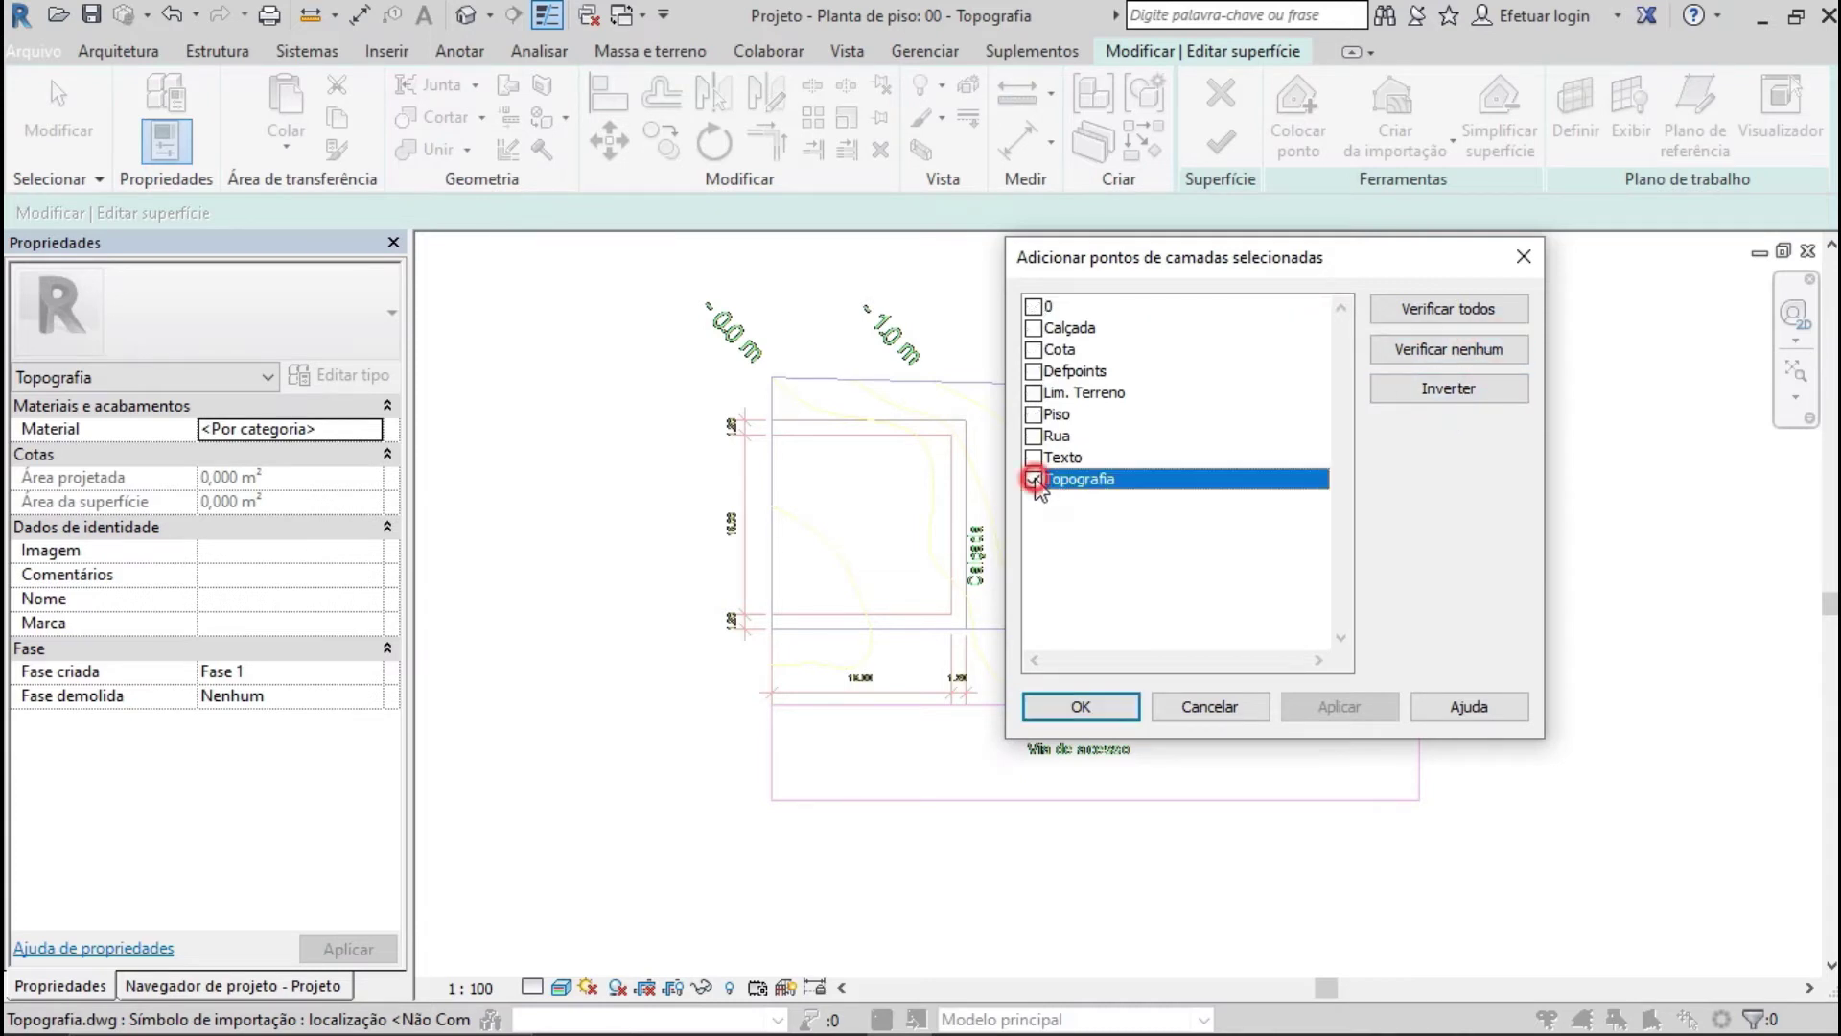
click(1033, 435)
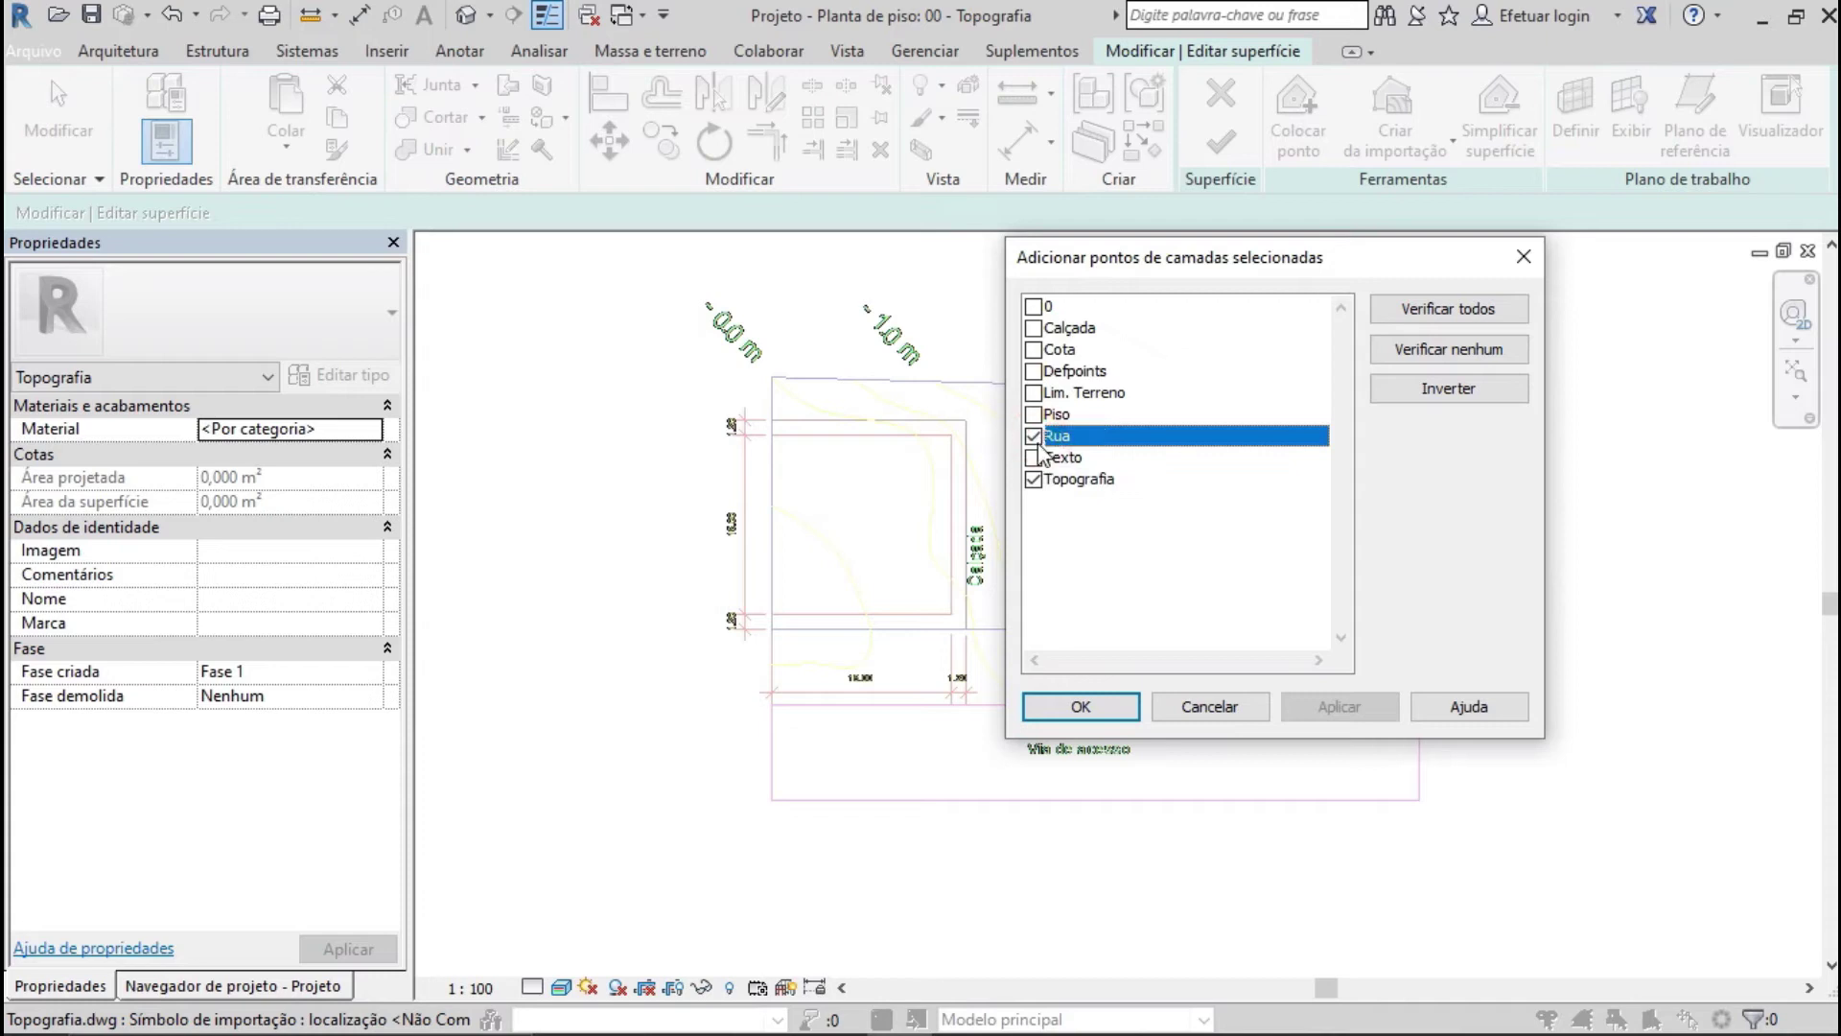
click(1077, 707)
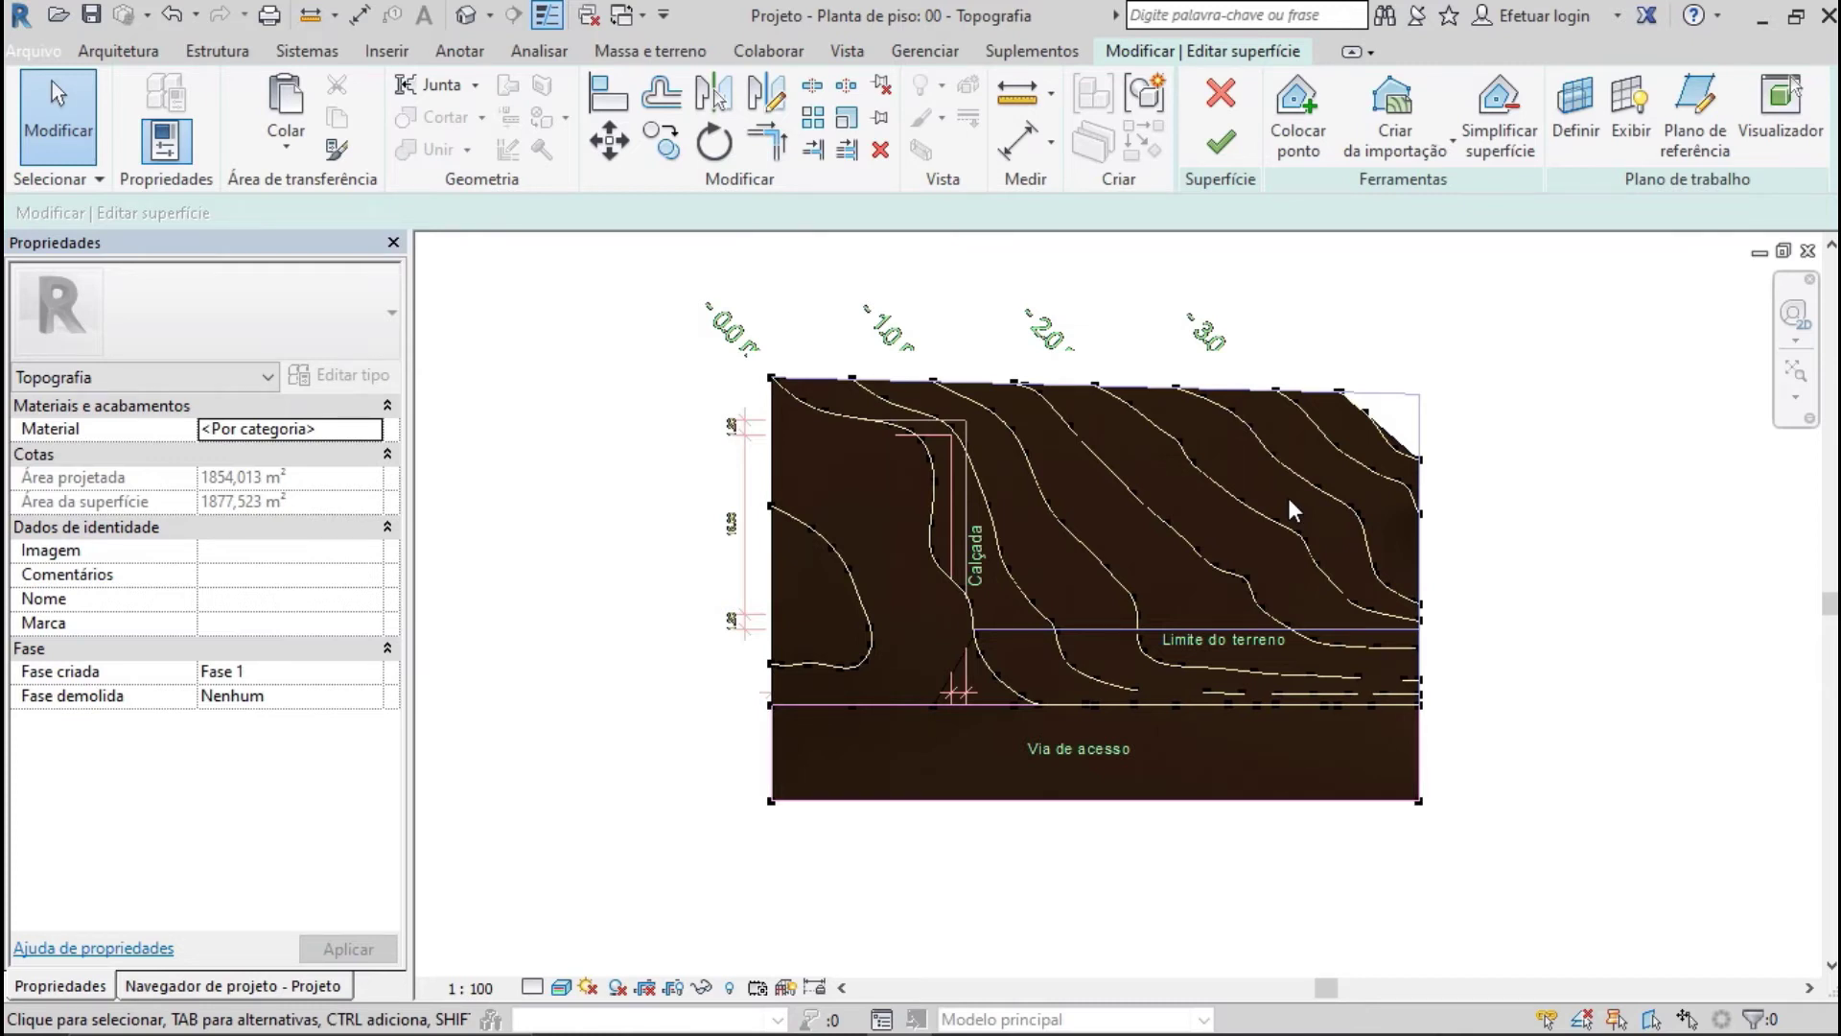
click(1229, 149)
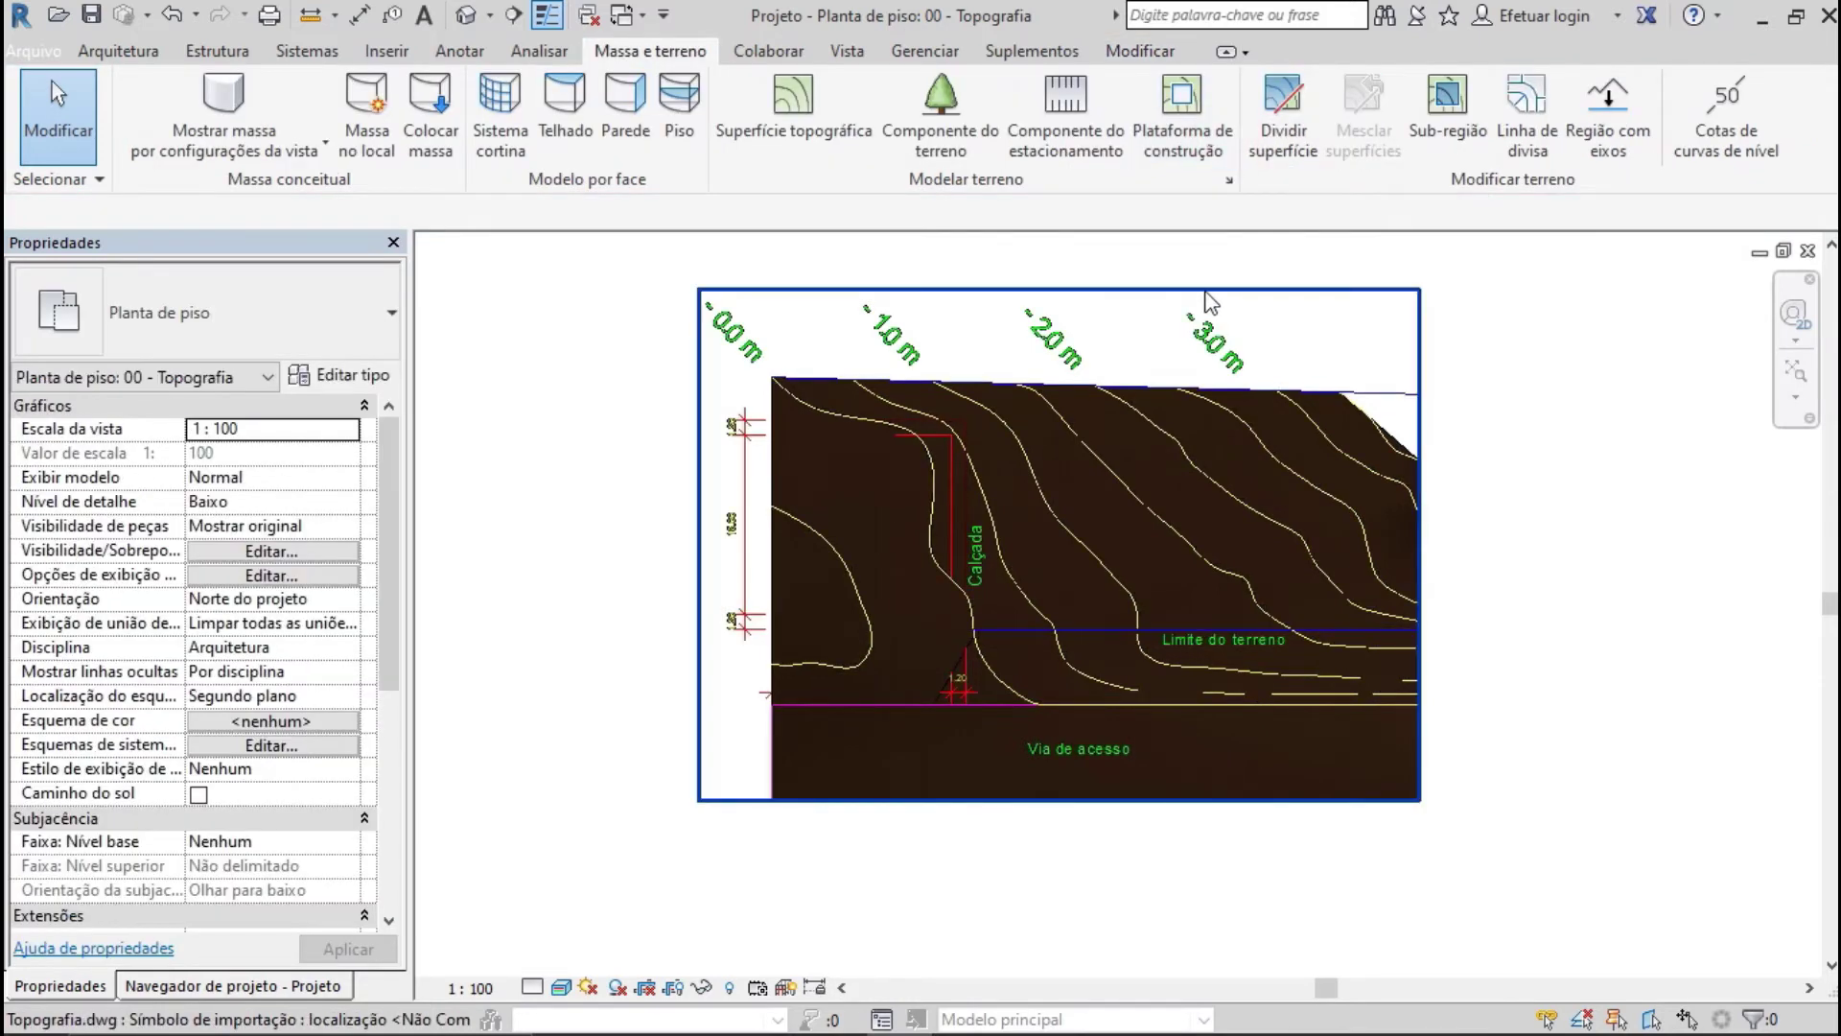
View the toposurface in the default 3D view and return to the 00 - Topografia floor plan
click(466, 14)
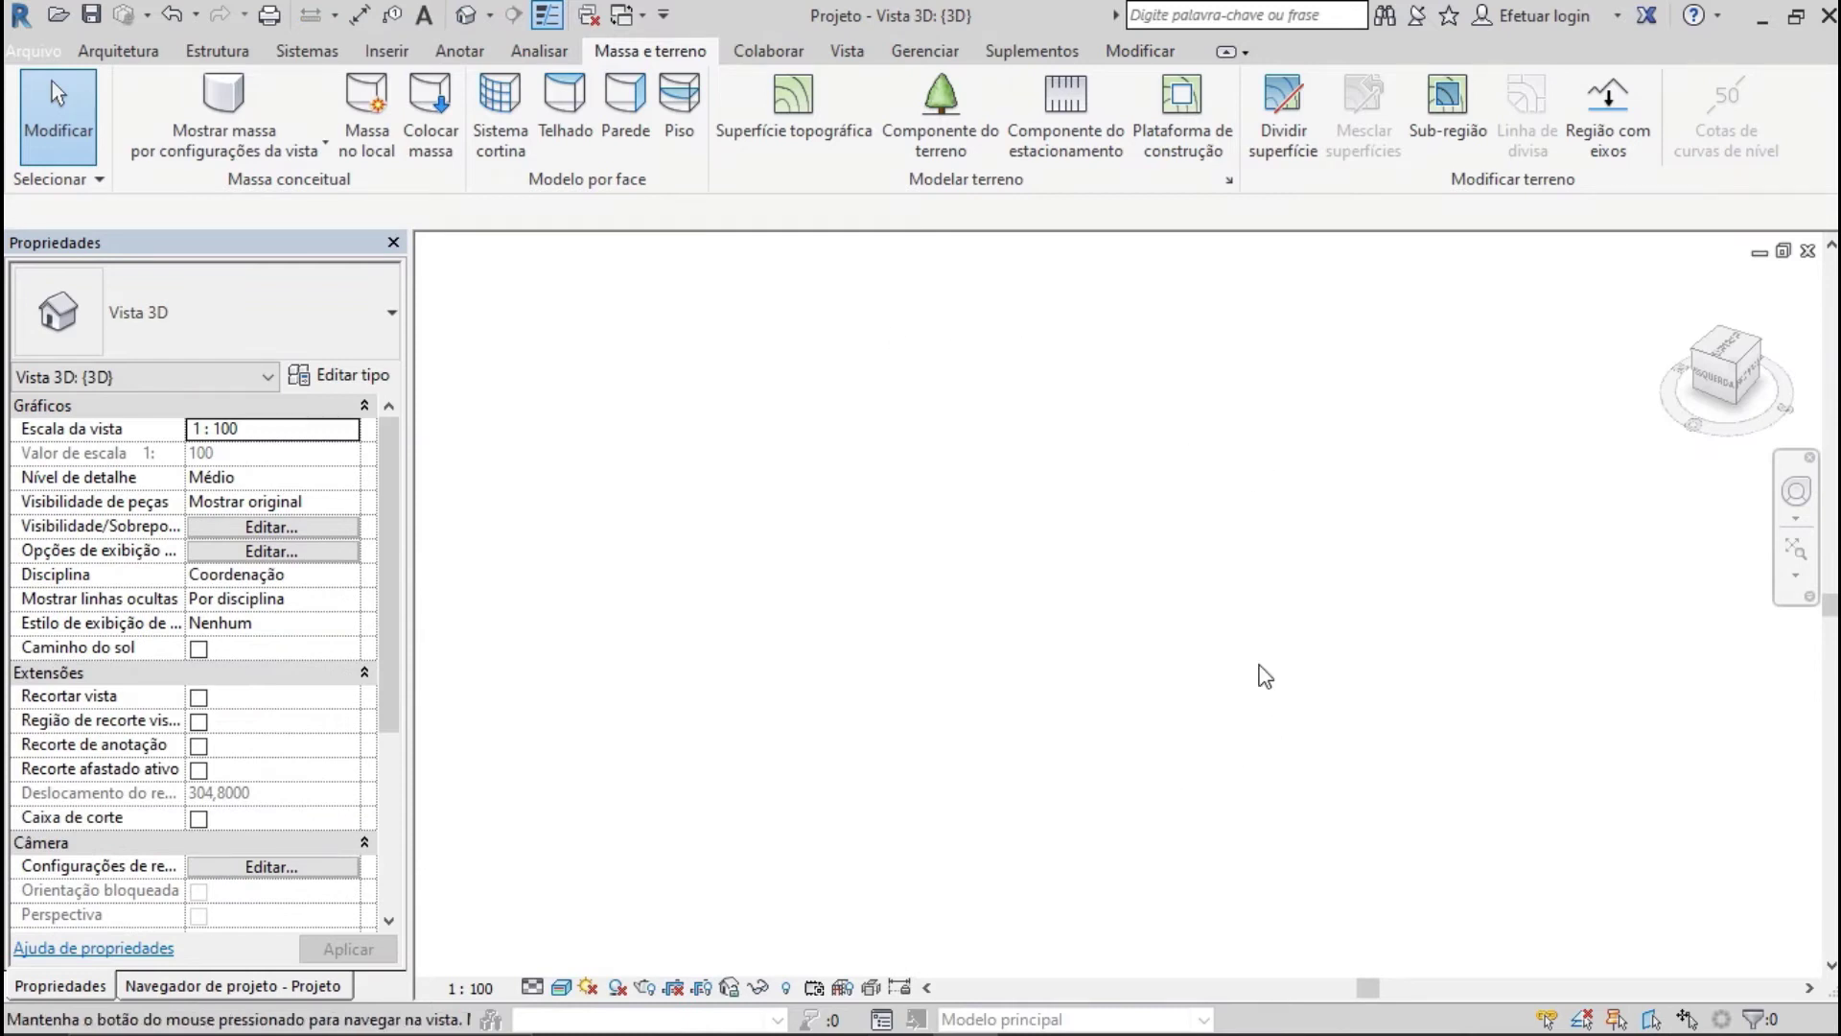
middle_drag(1369, 658, 1281, 639)
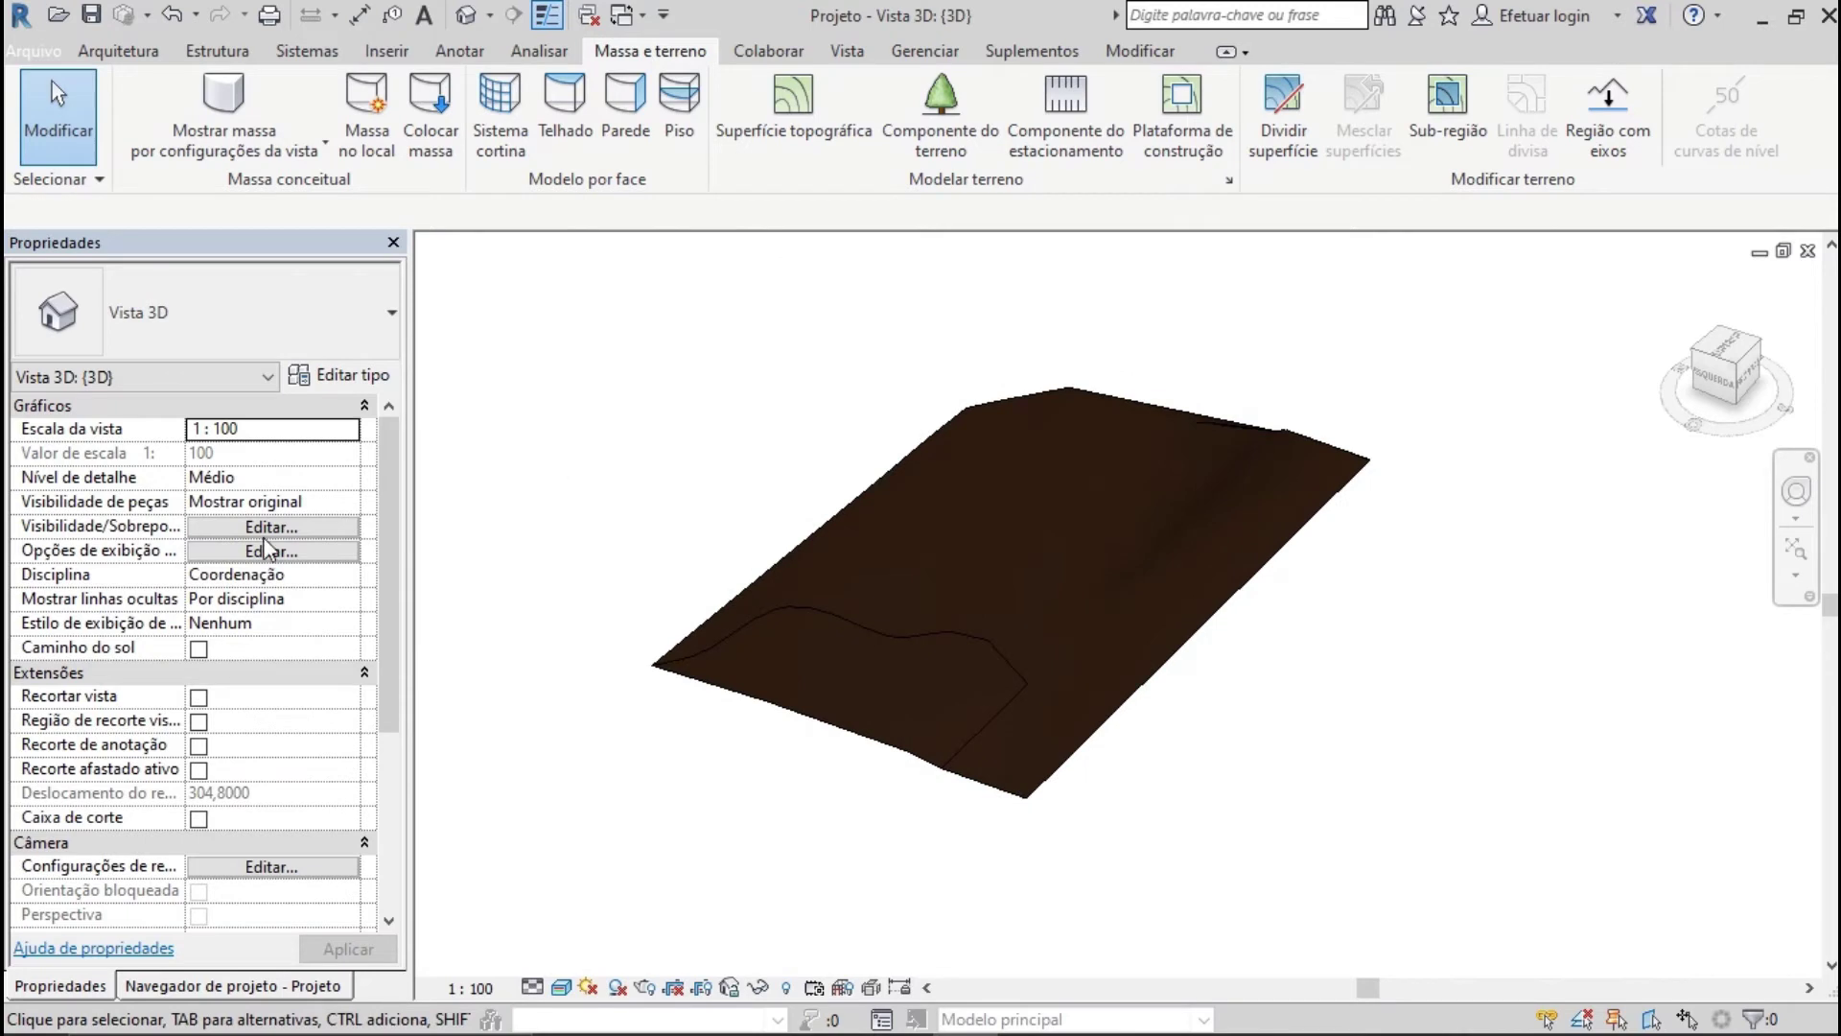
click(248, 985)
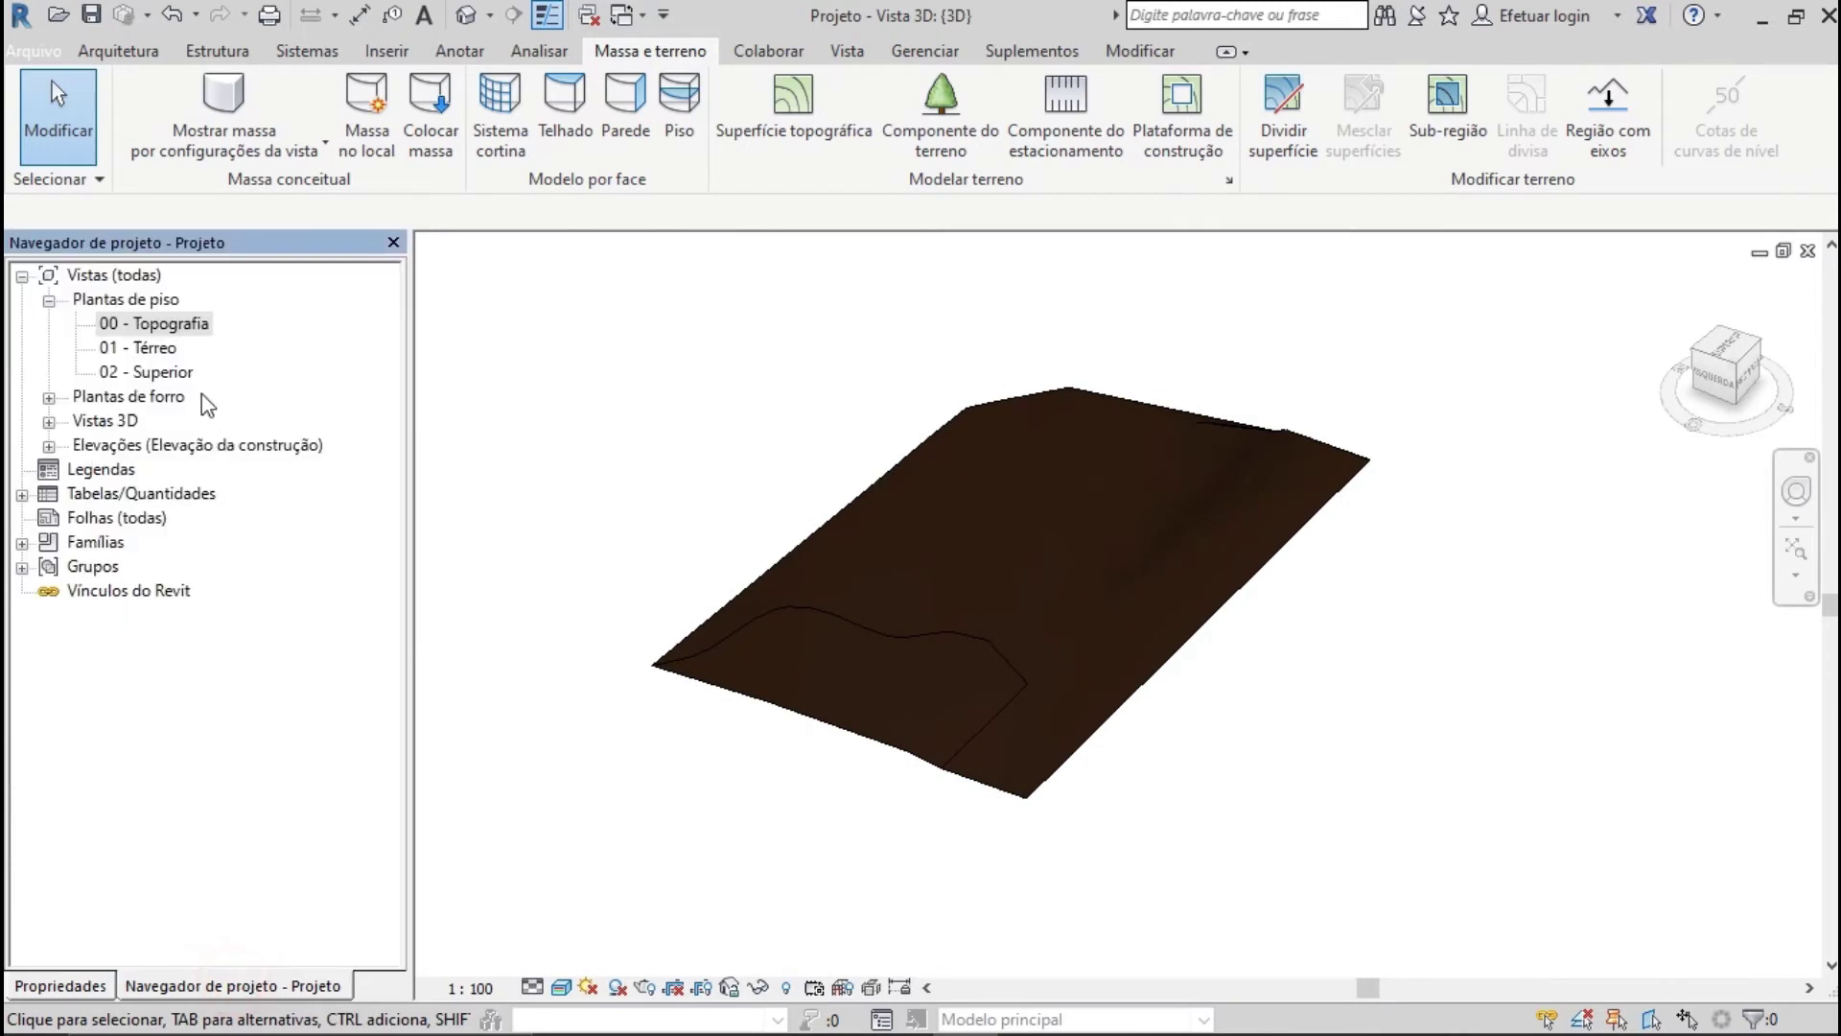
double_click(189, 328)
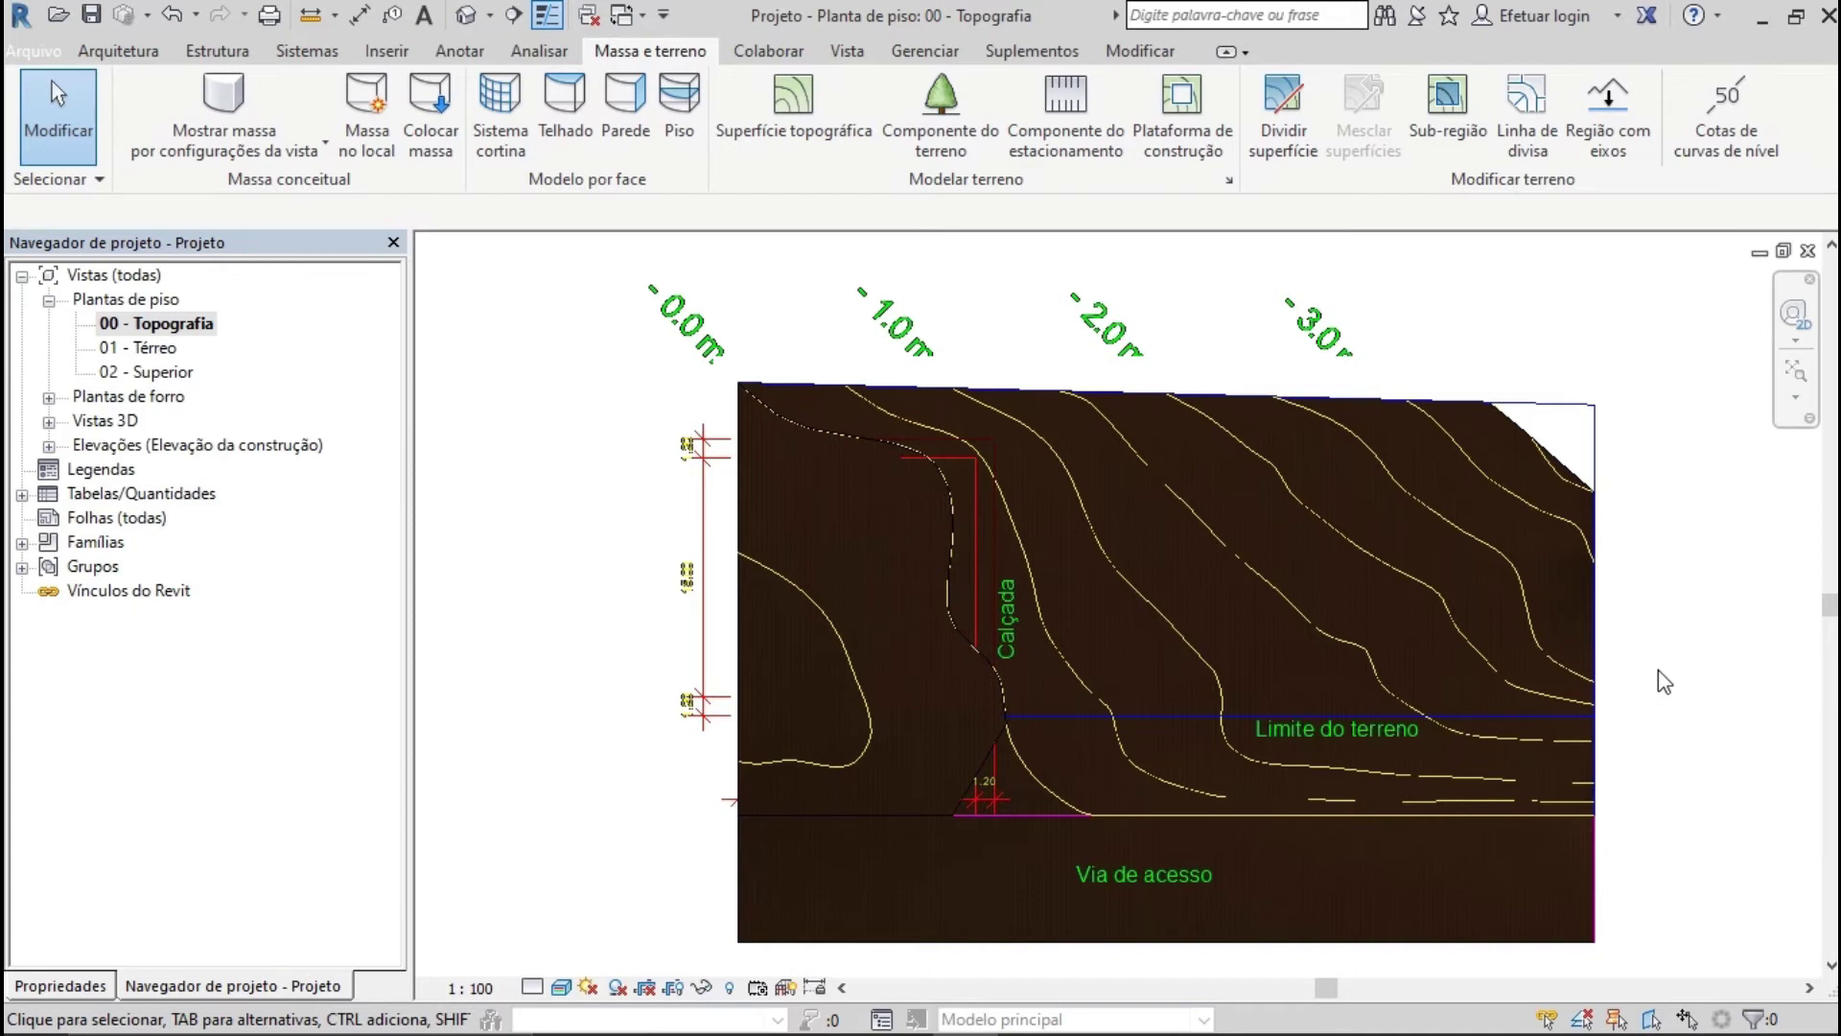
Override the toposurface's graphics by element in this view, setting its surface transparency to 50
click(1573, 617)
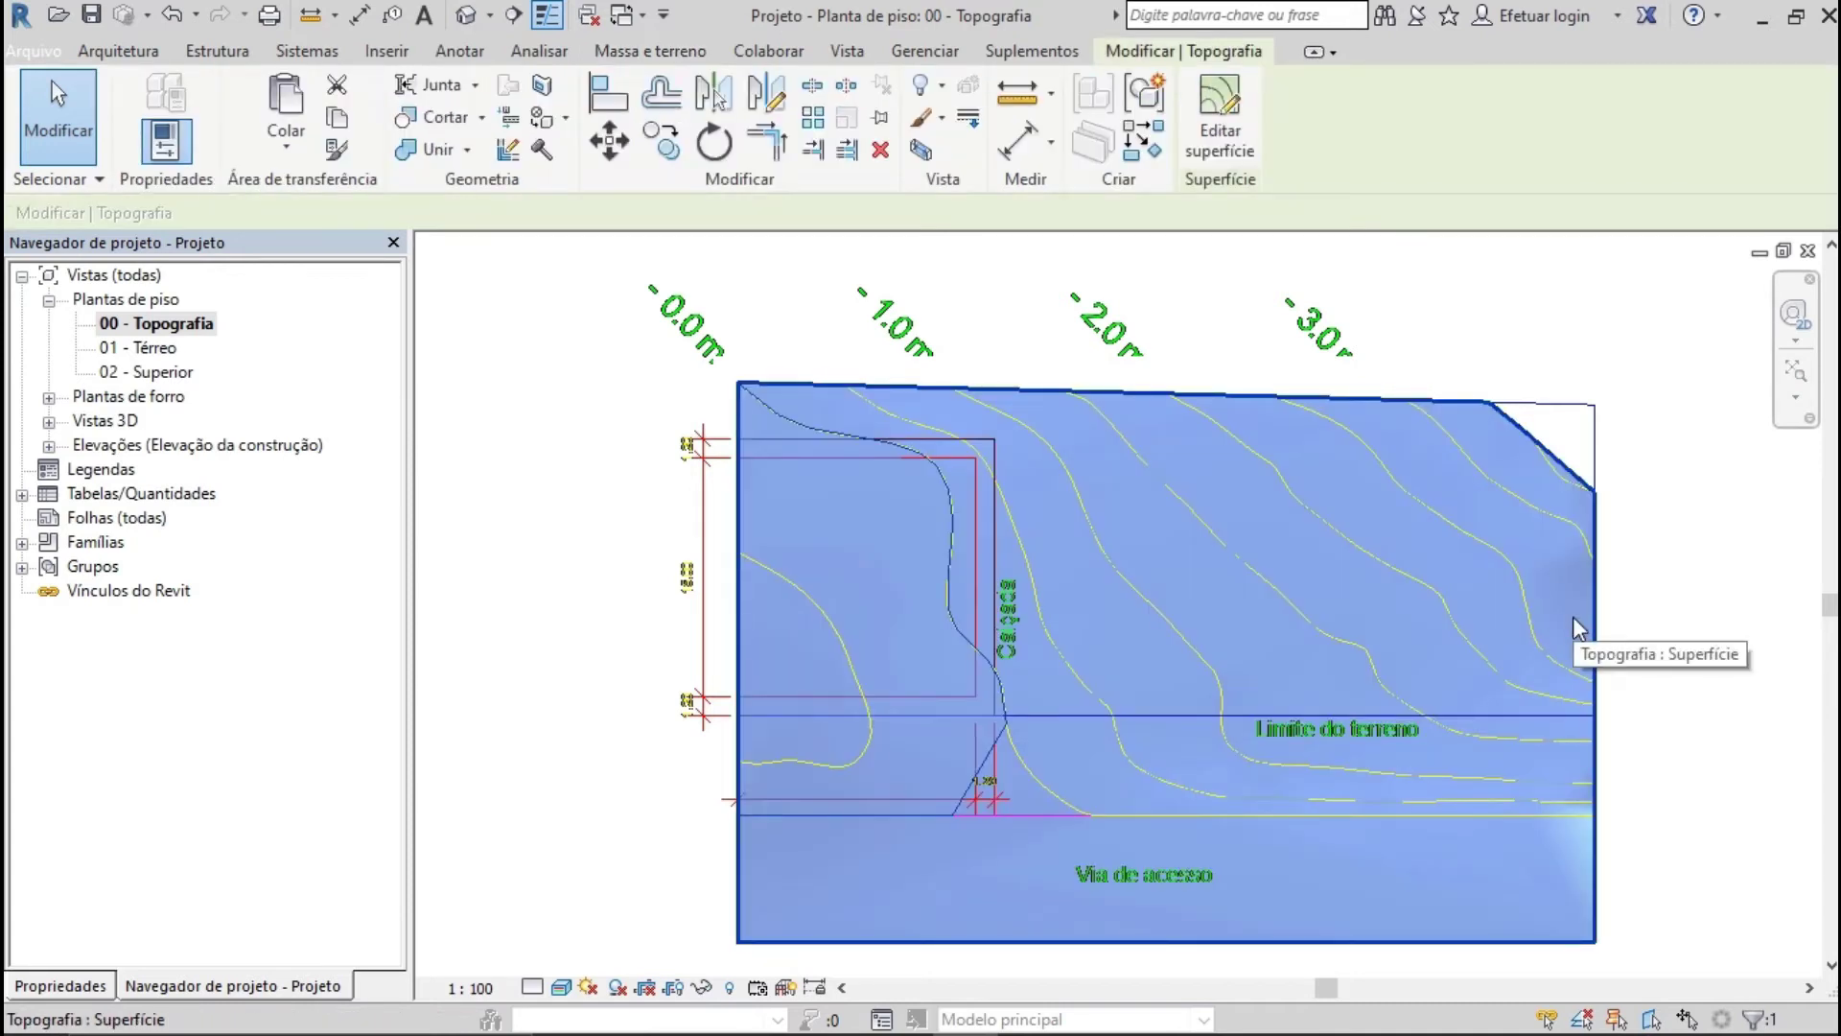
right_click(1576, 628)
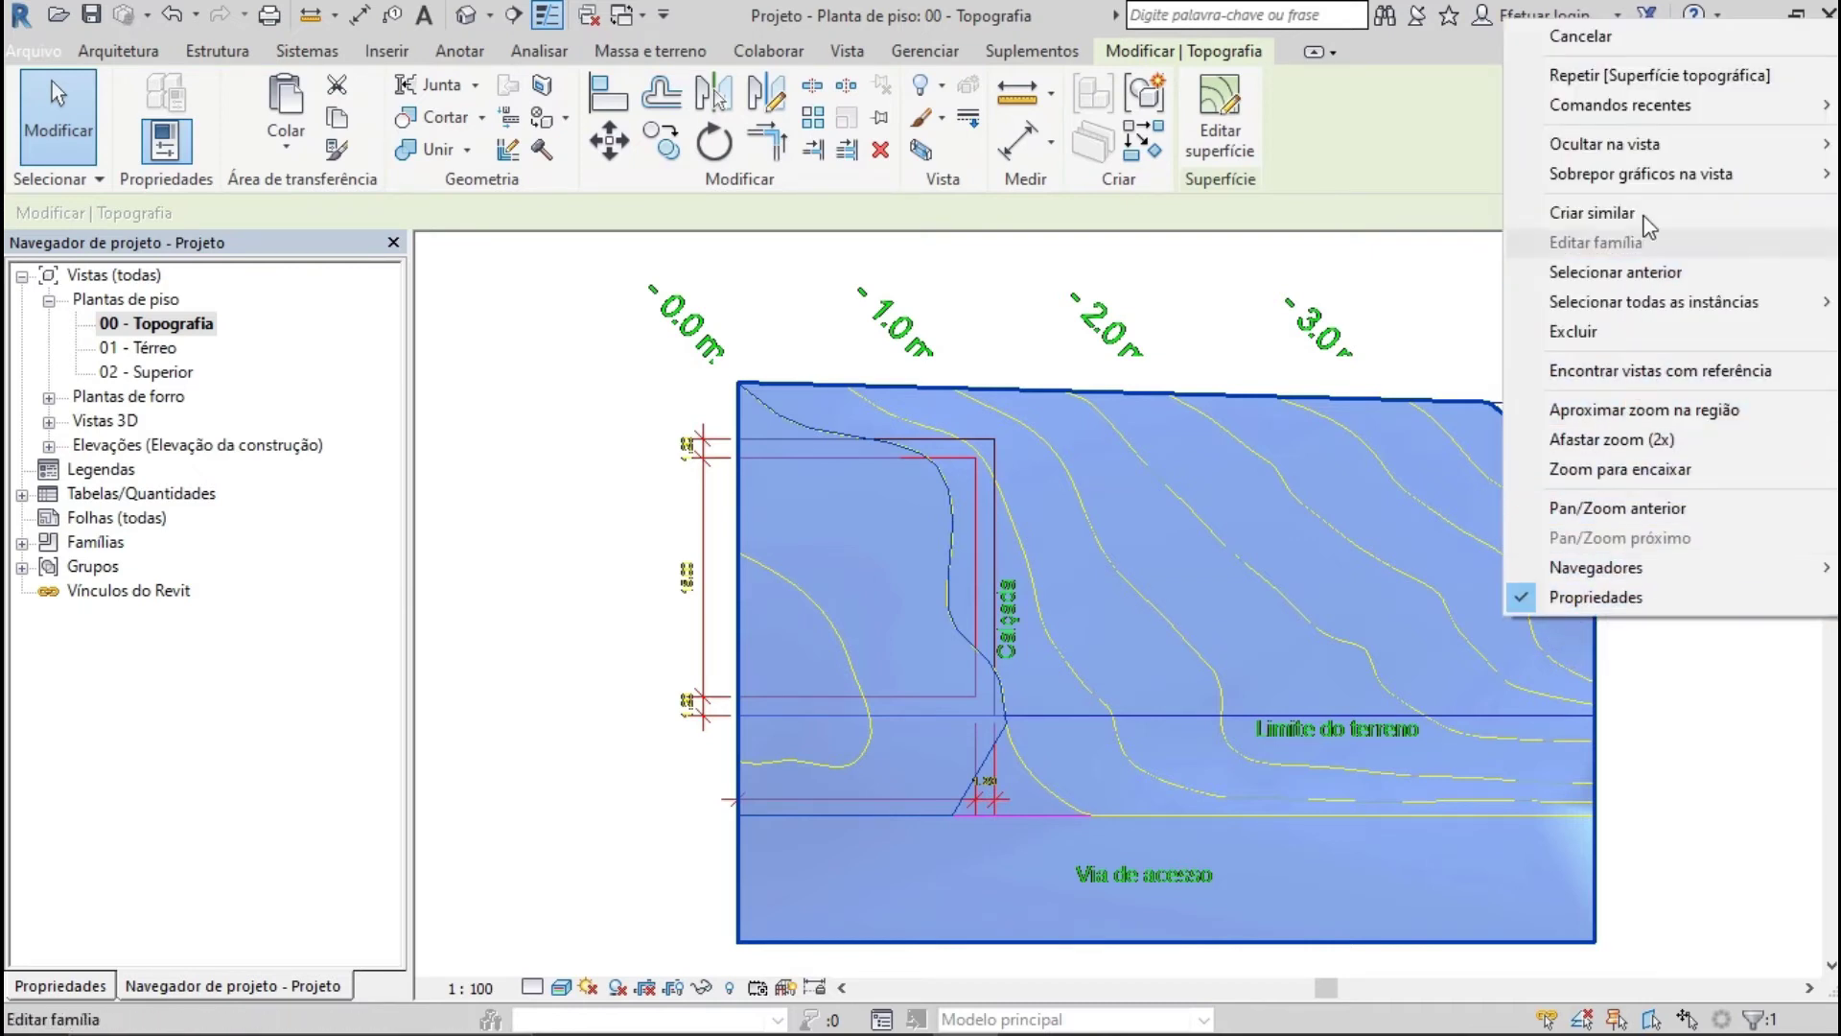
mouse_move(1667, 182)
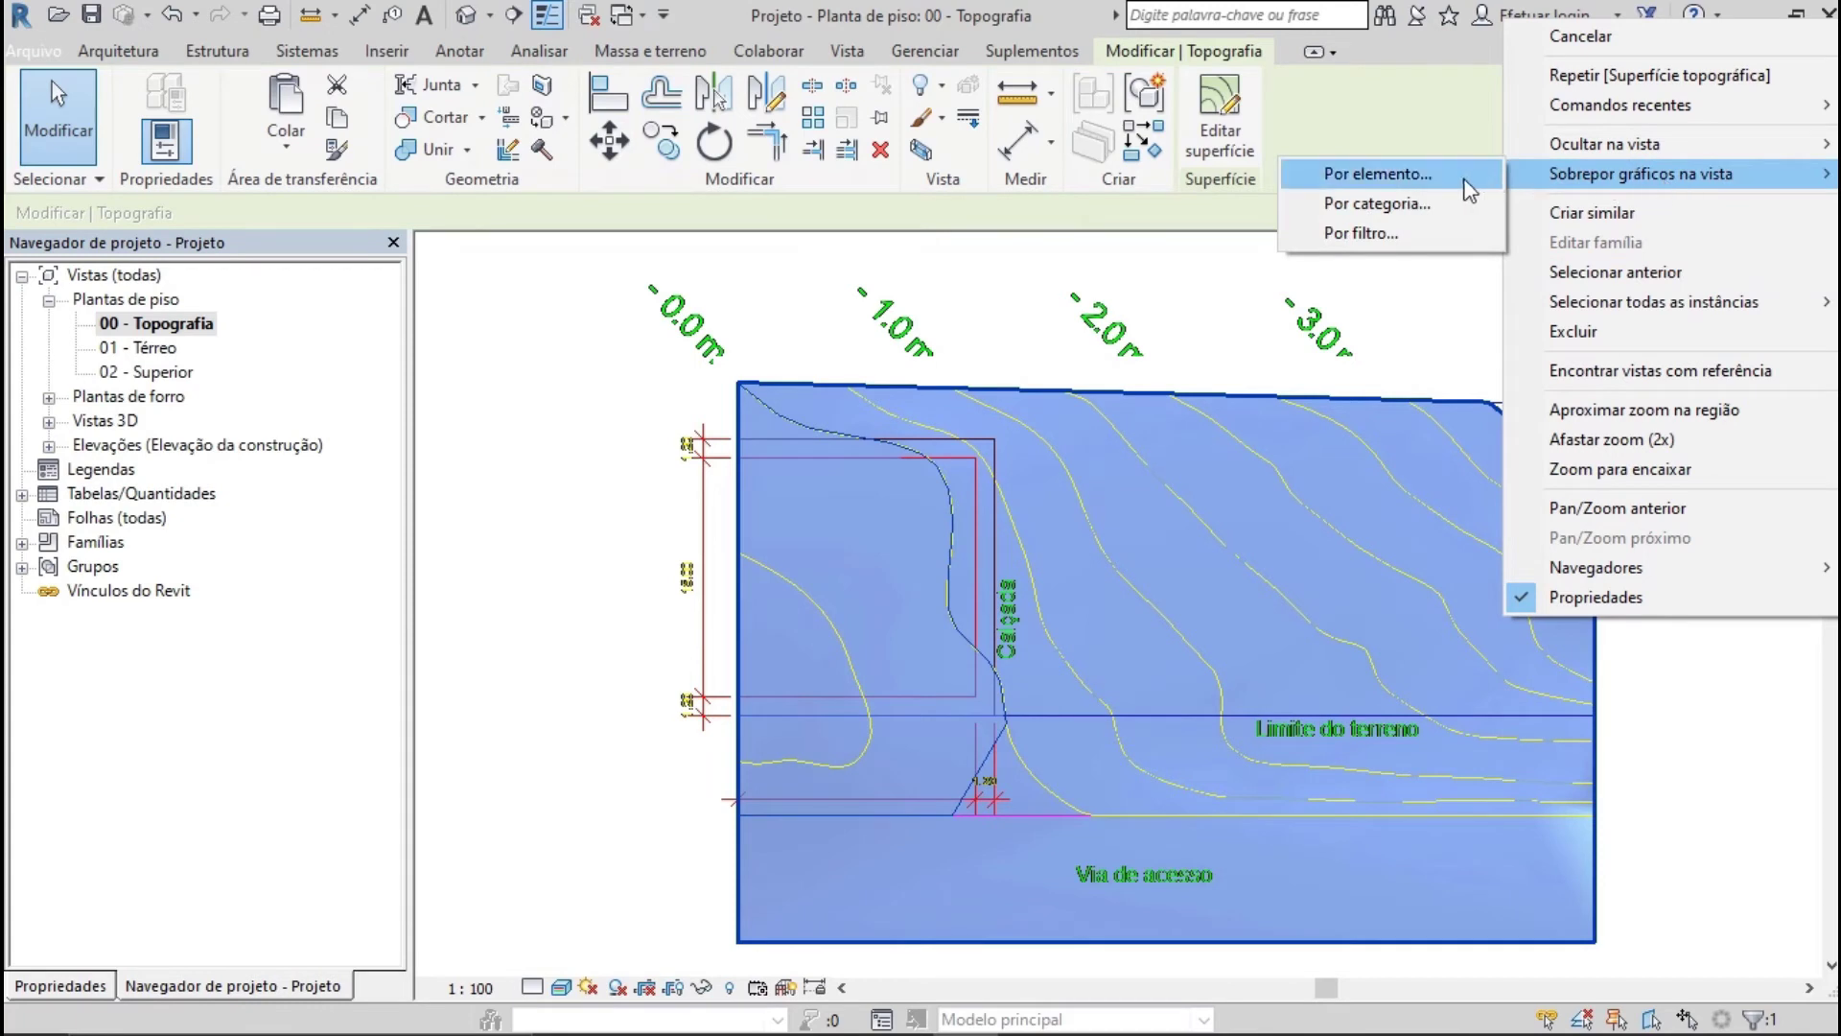
click(1446, 178)
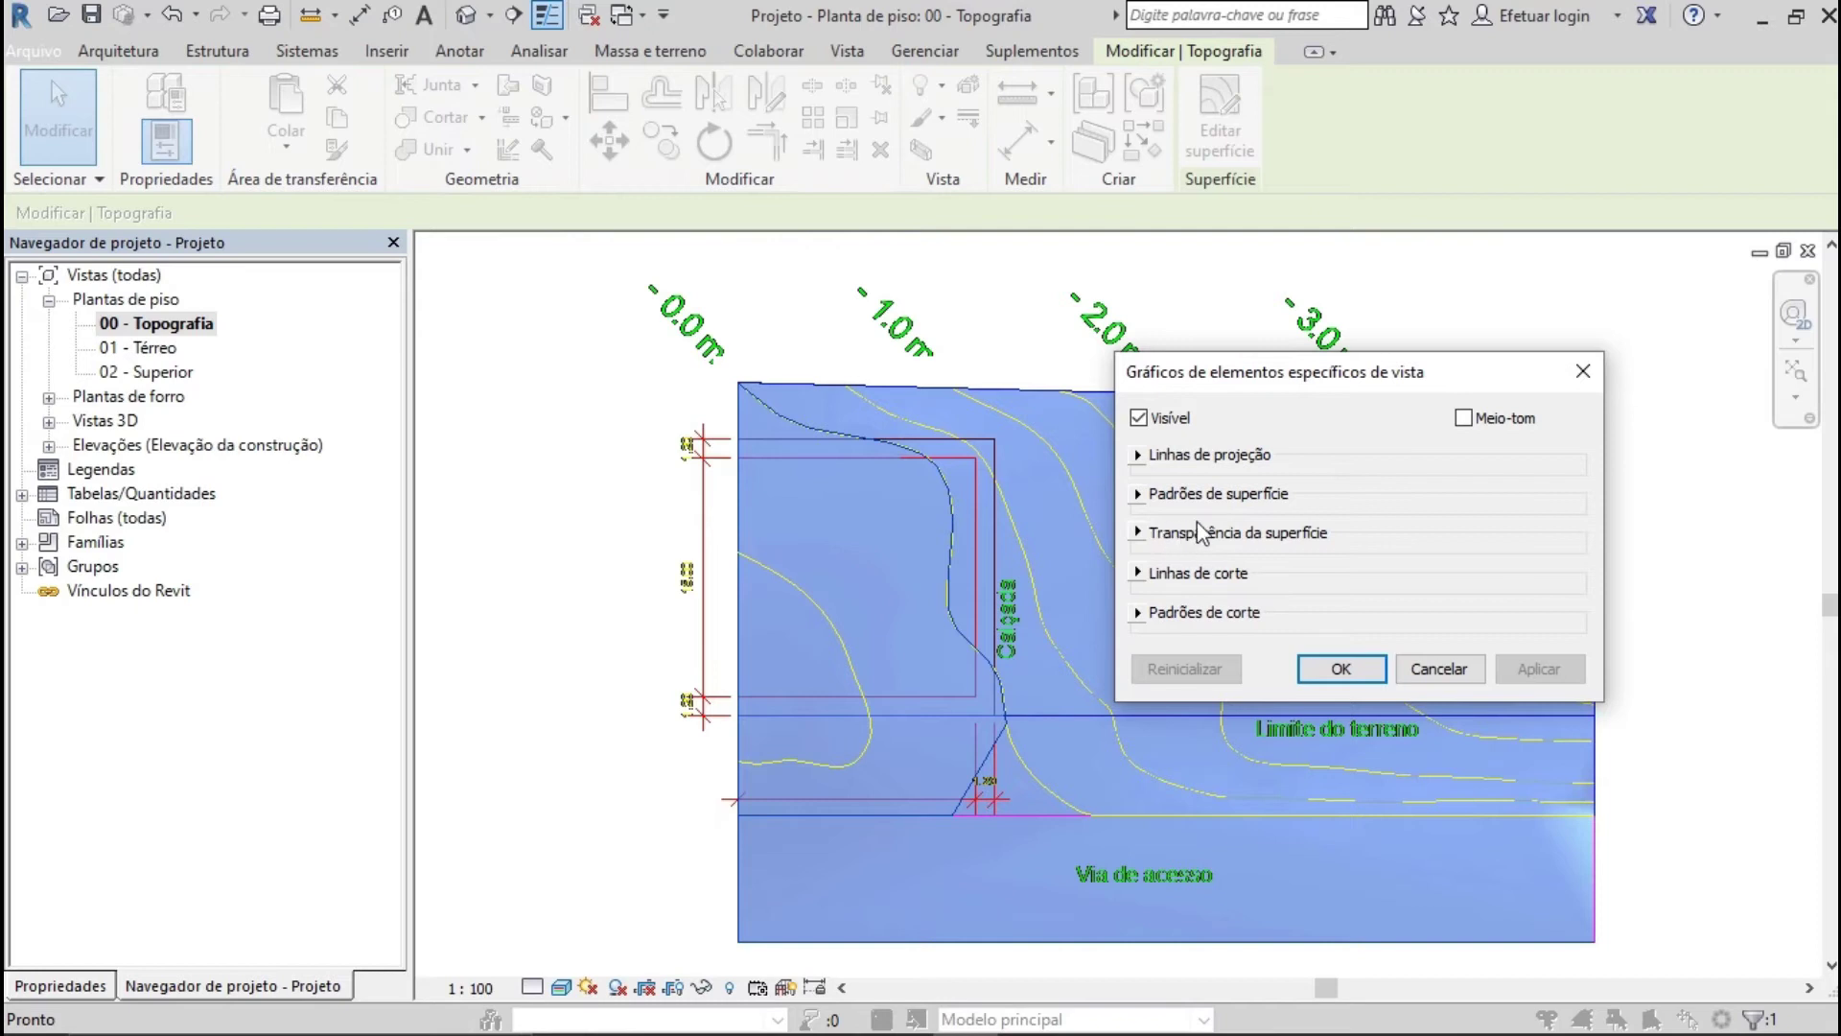
click(1140, 533)
double_click(1535, 560)
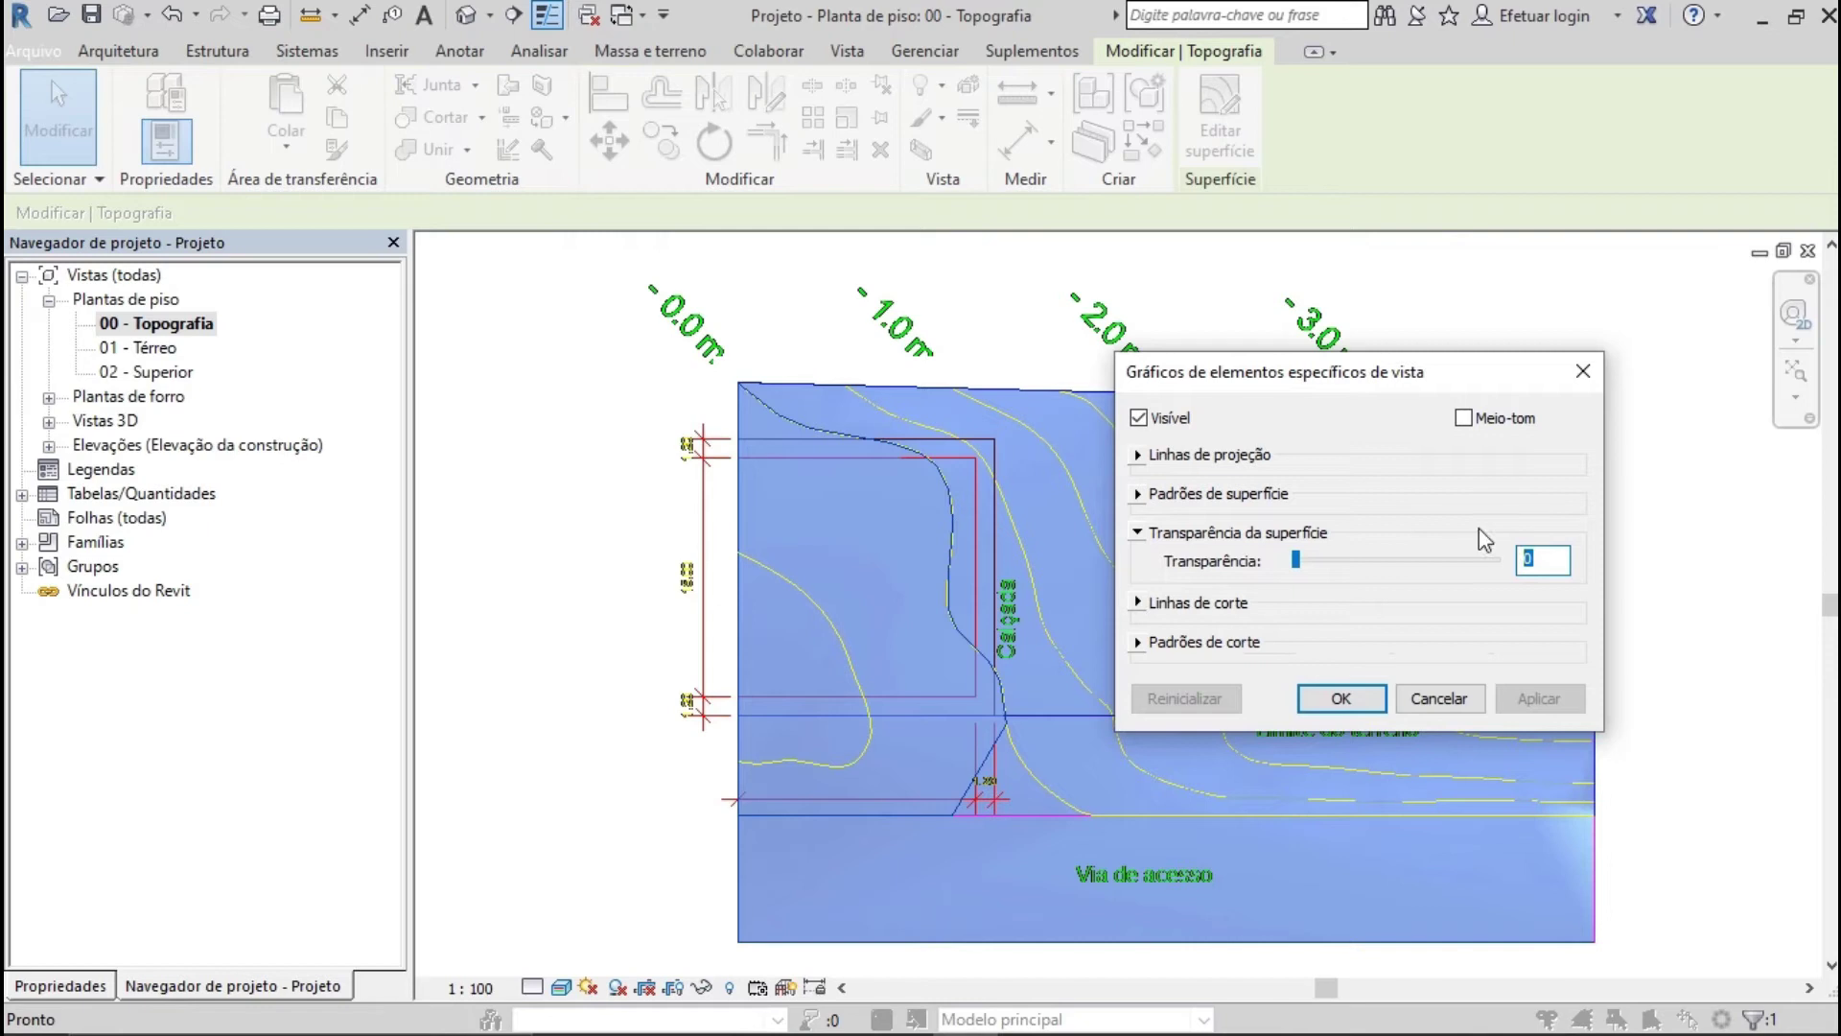
text(50)
click(1338, 699)
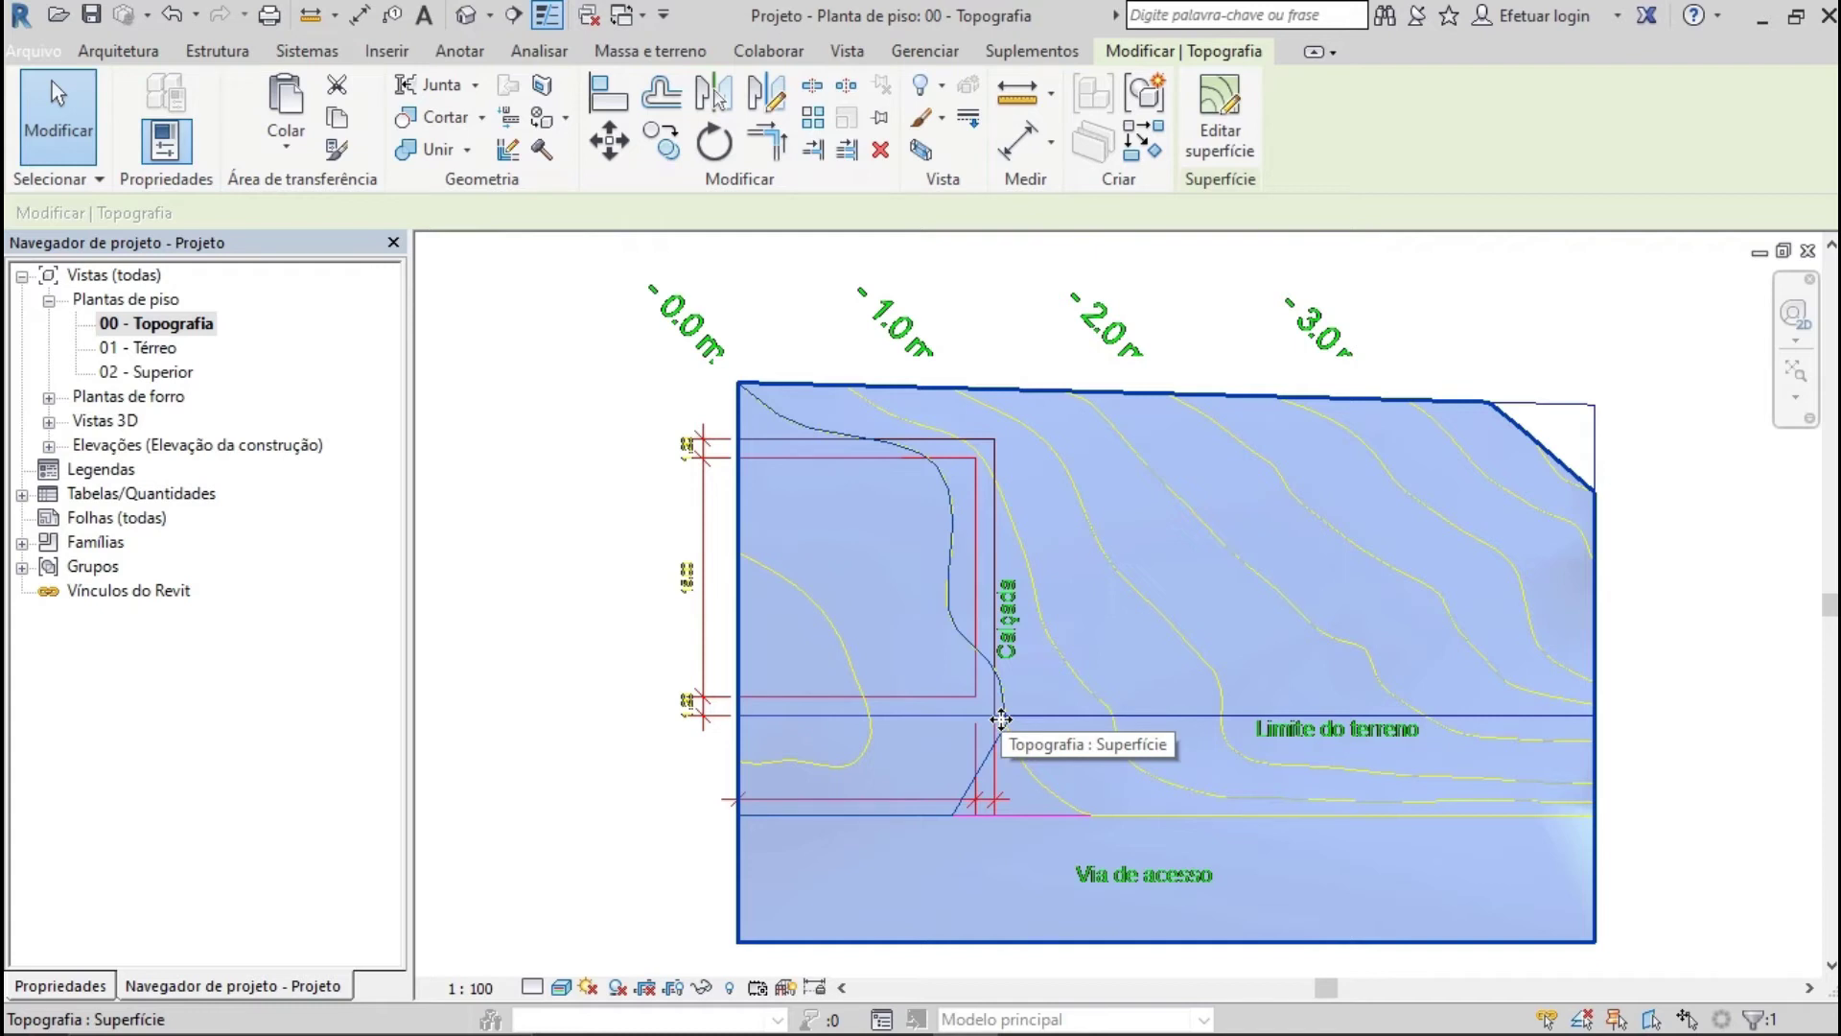
click(551, 517)
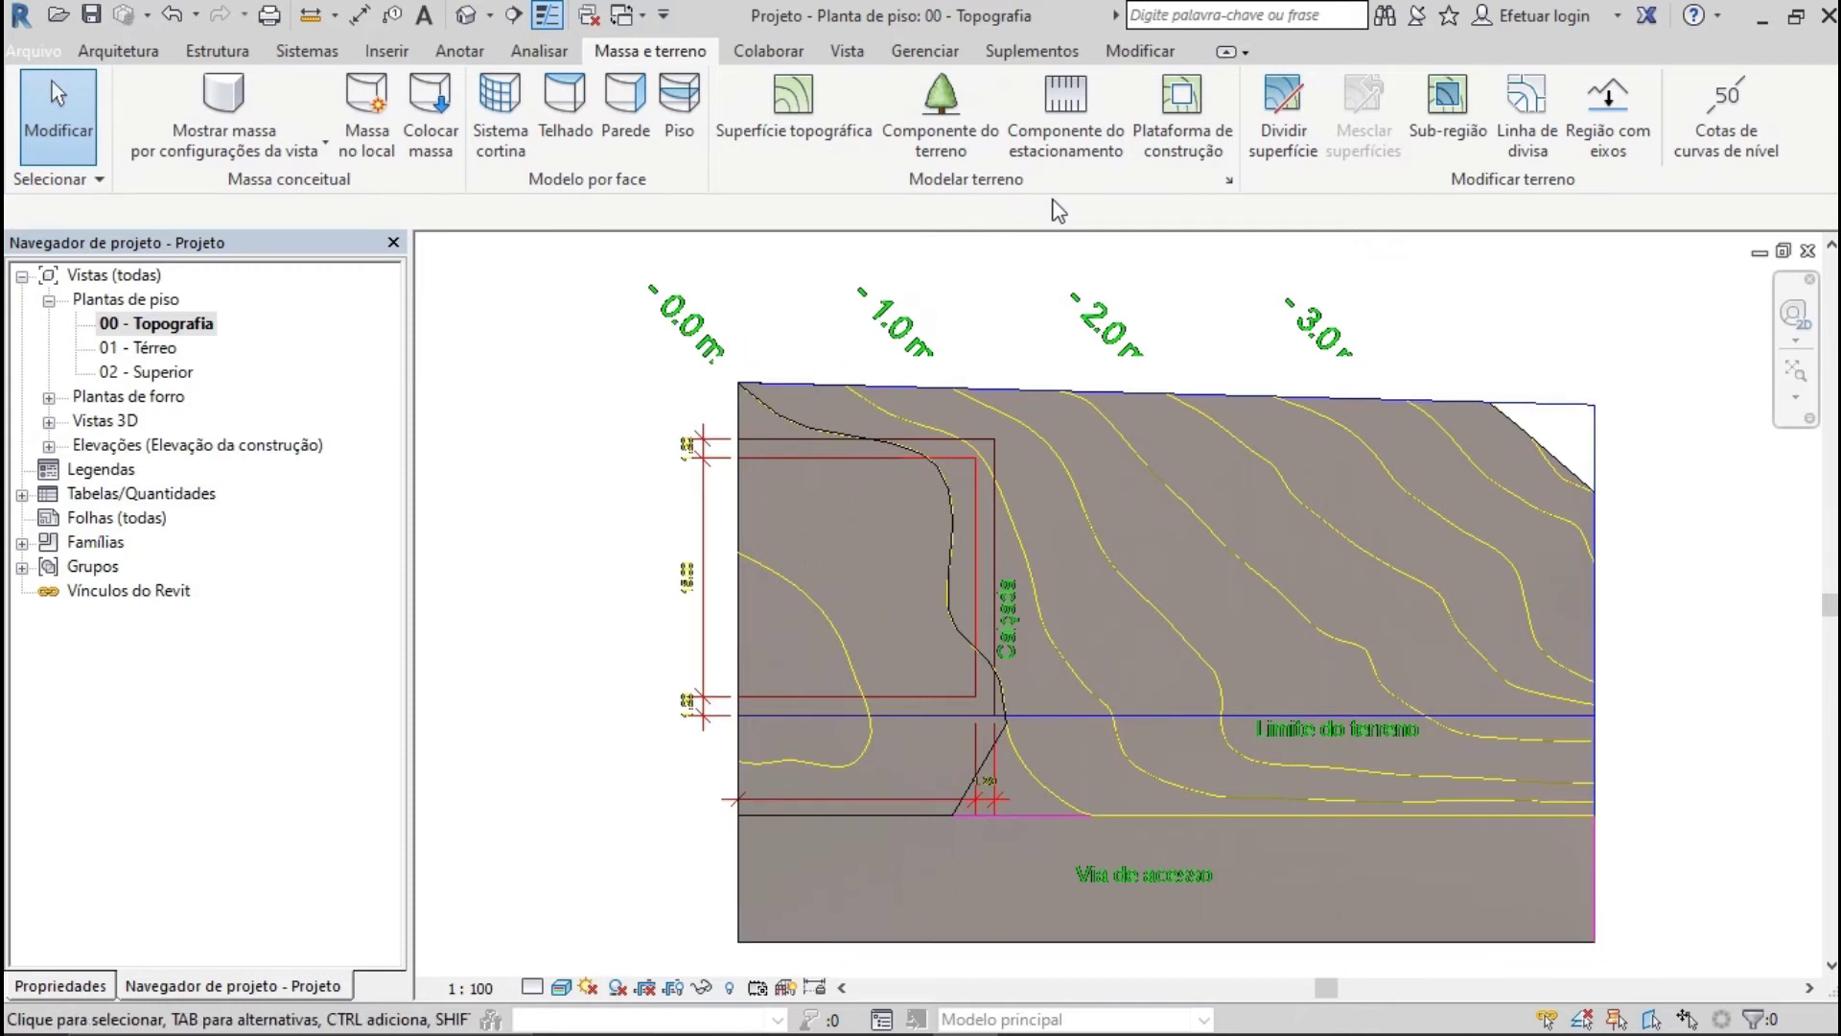
Start a building pad in the 00 - Topografia plan
click(1206, 158)
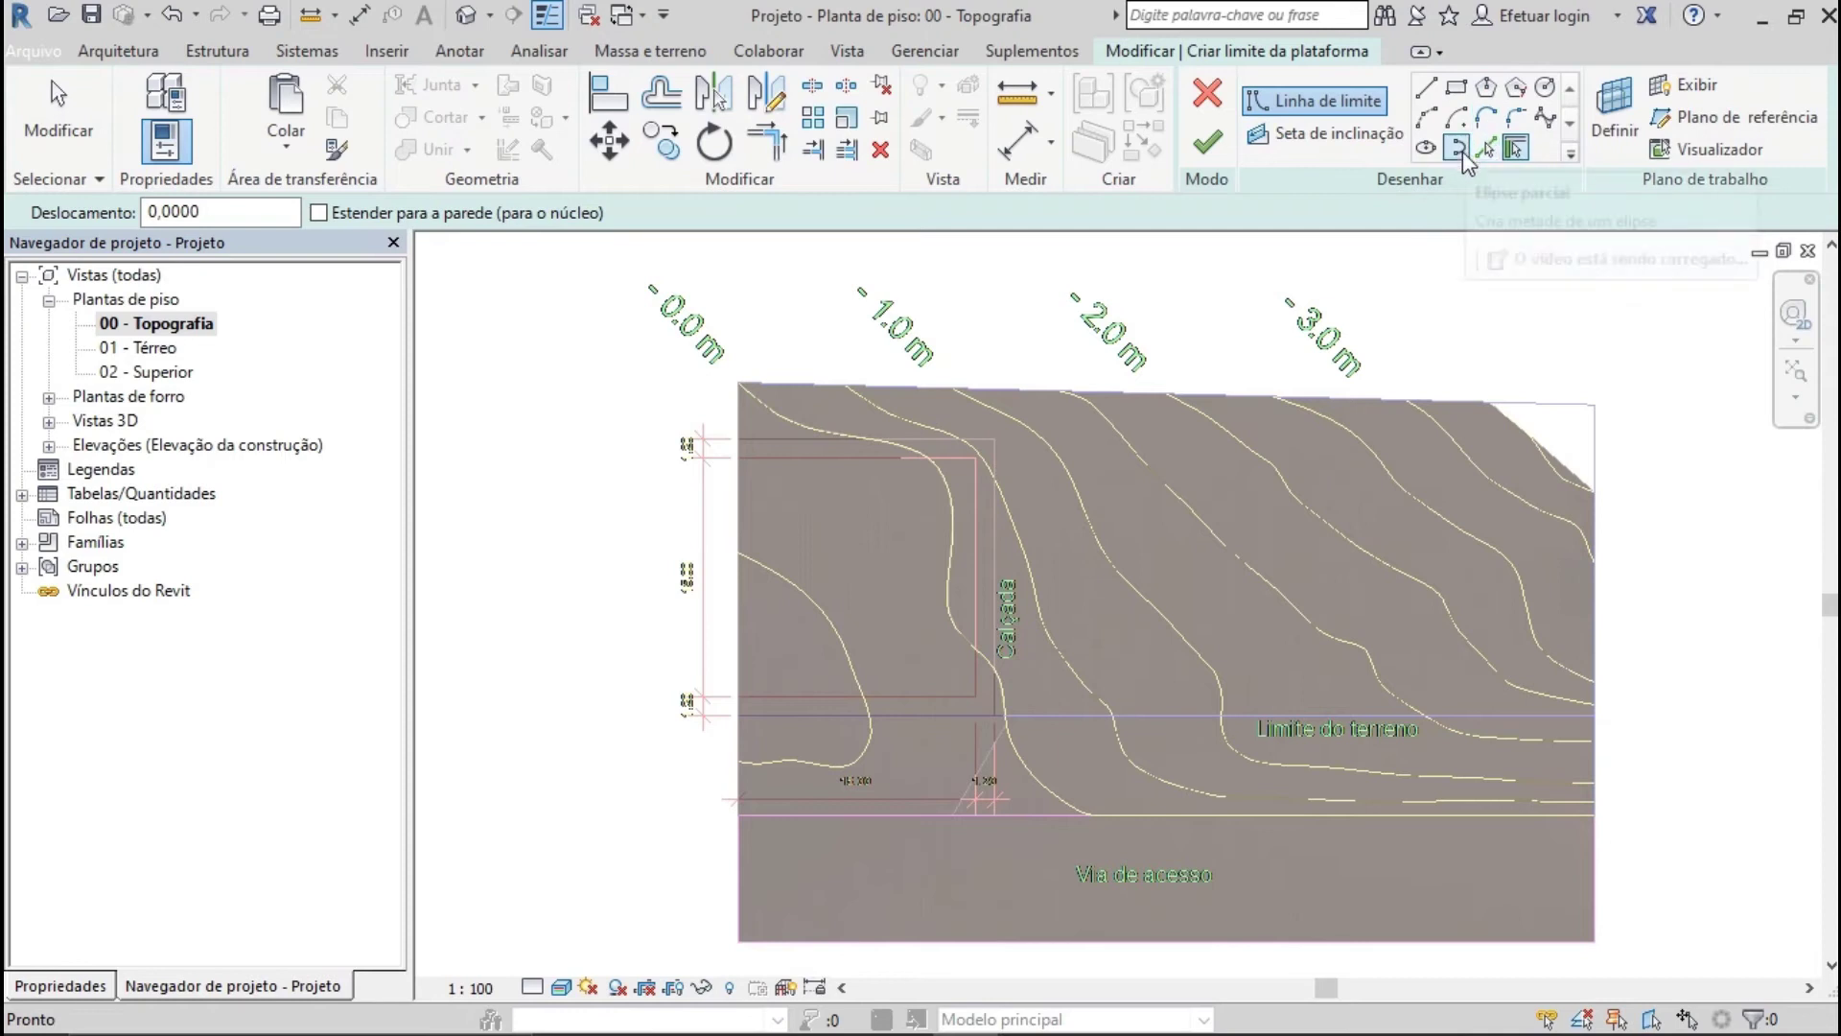
Try a 15 by 15 m rectangle over the outline inside the Calçada strip as the pad boundary, and delete it
click(1455, 90)
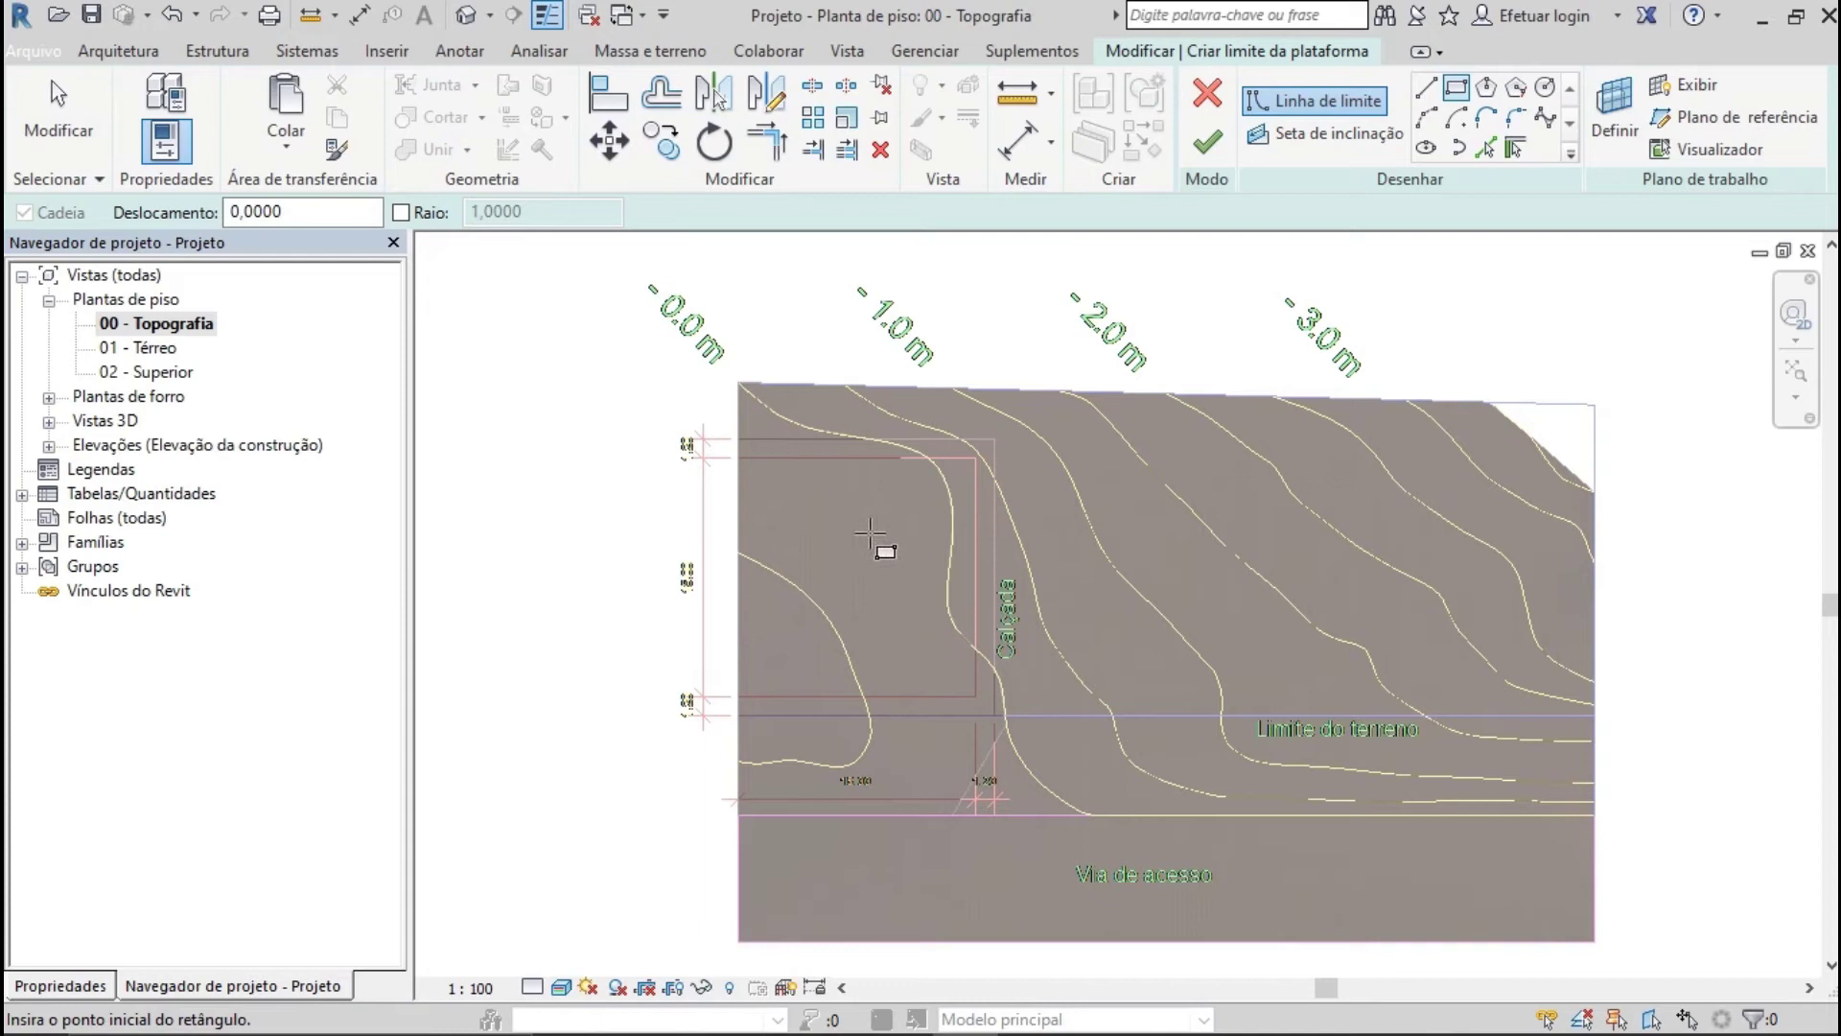
click(737, 456)
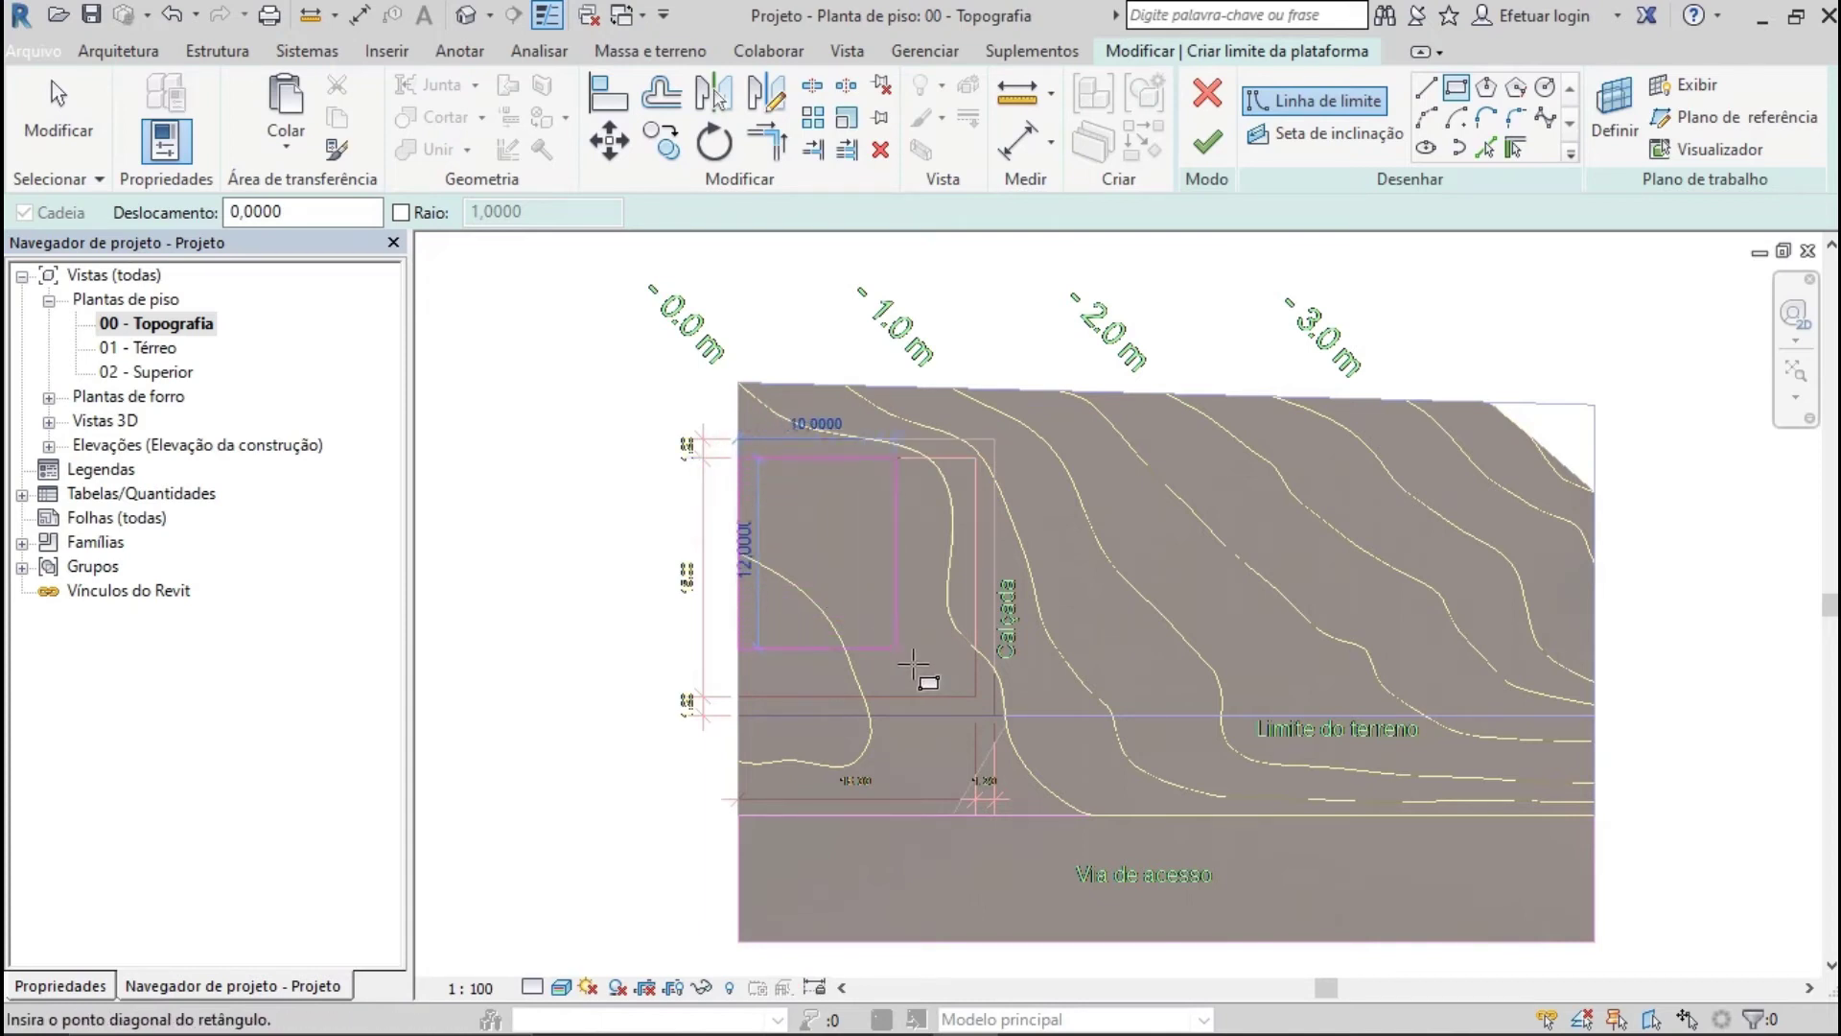
click(977, 696)
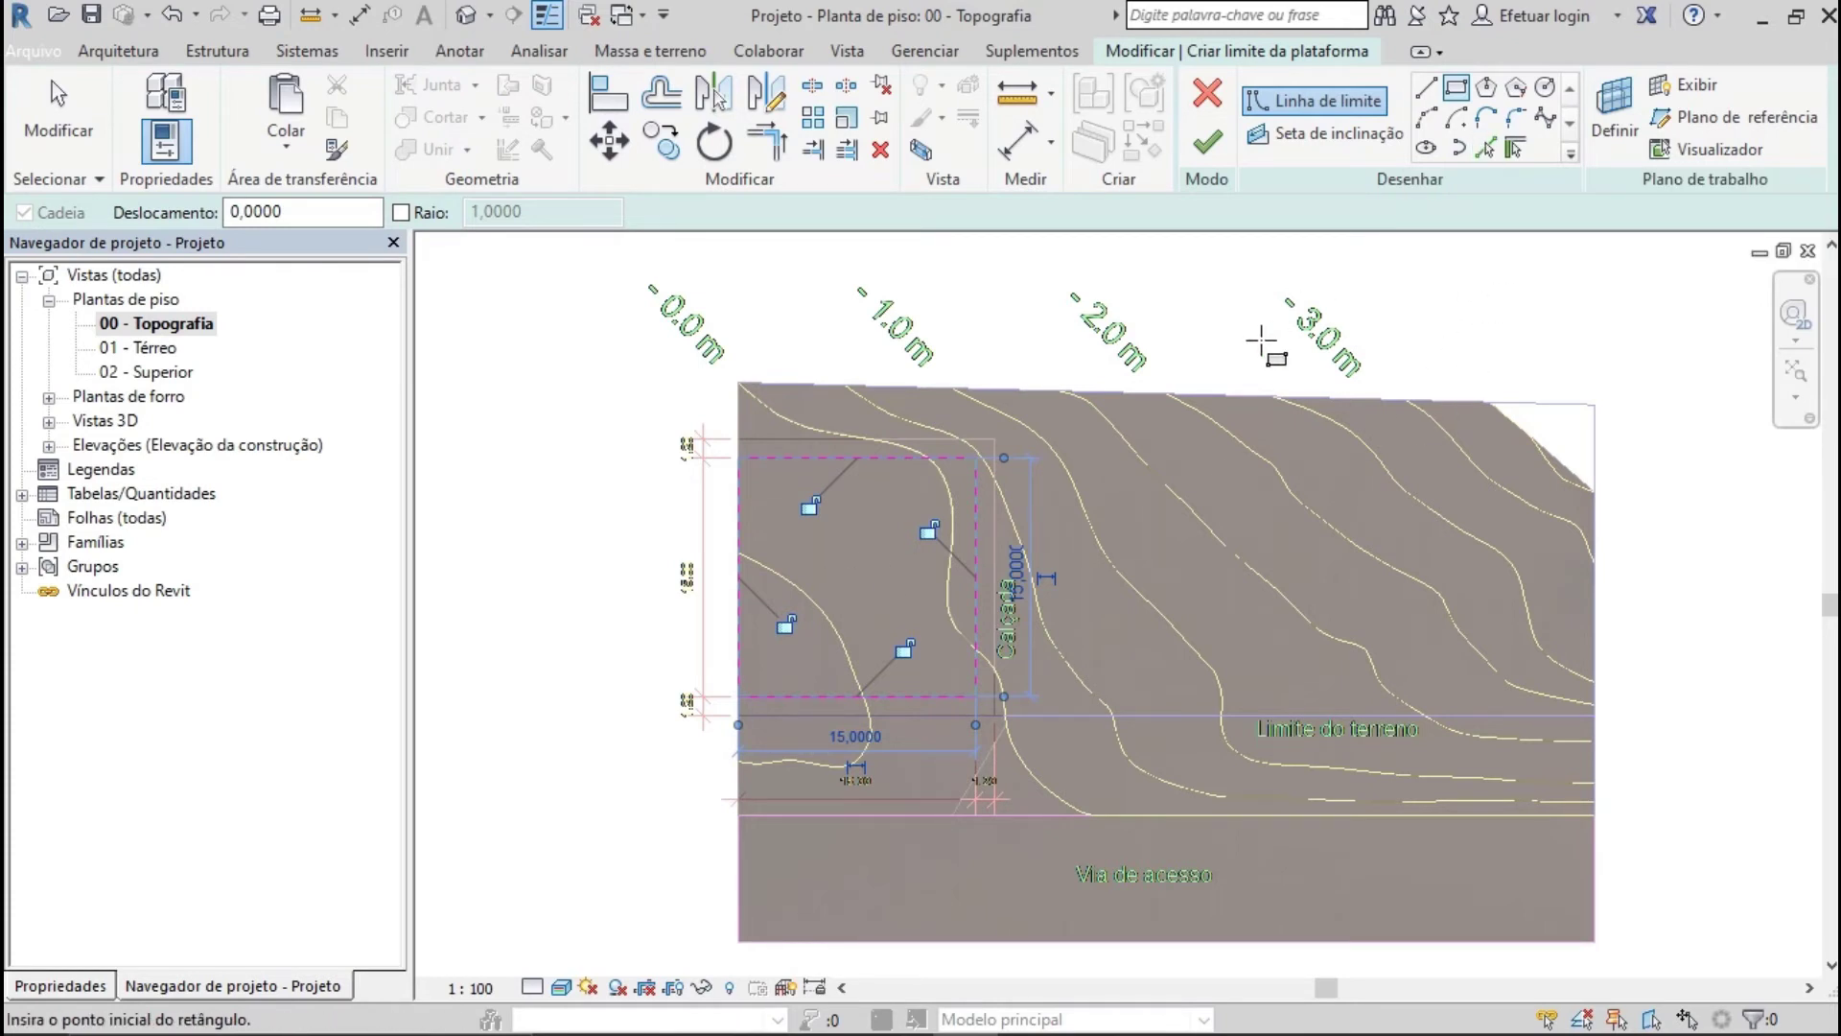
key(Escape)
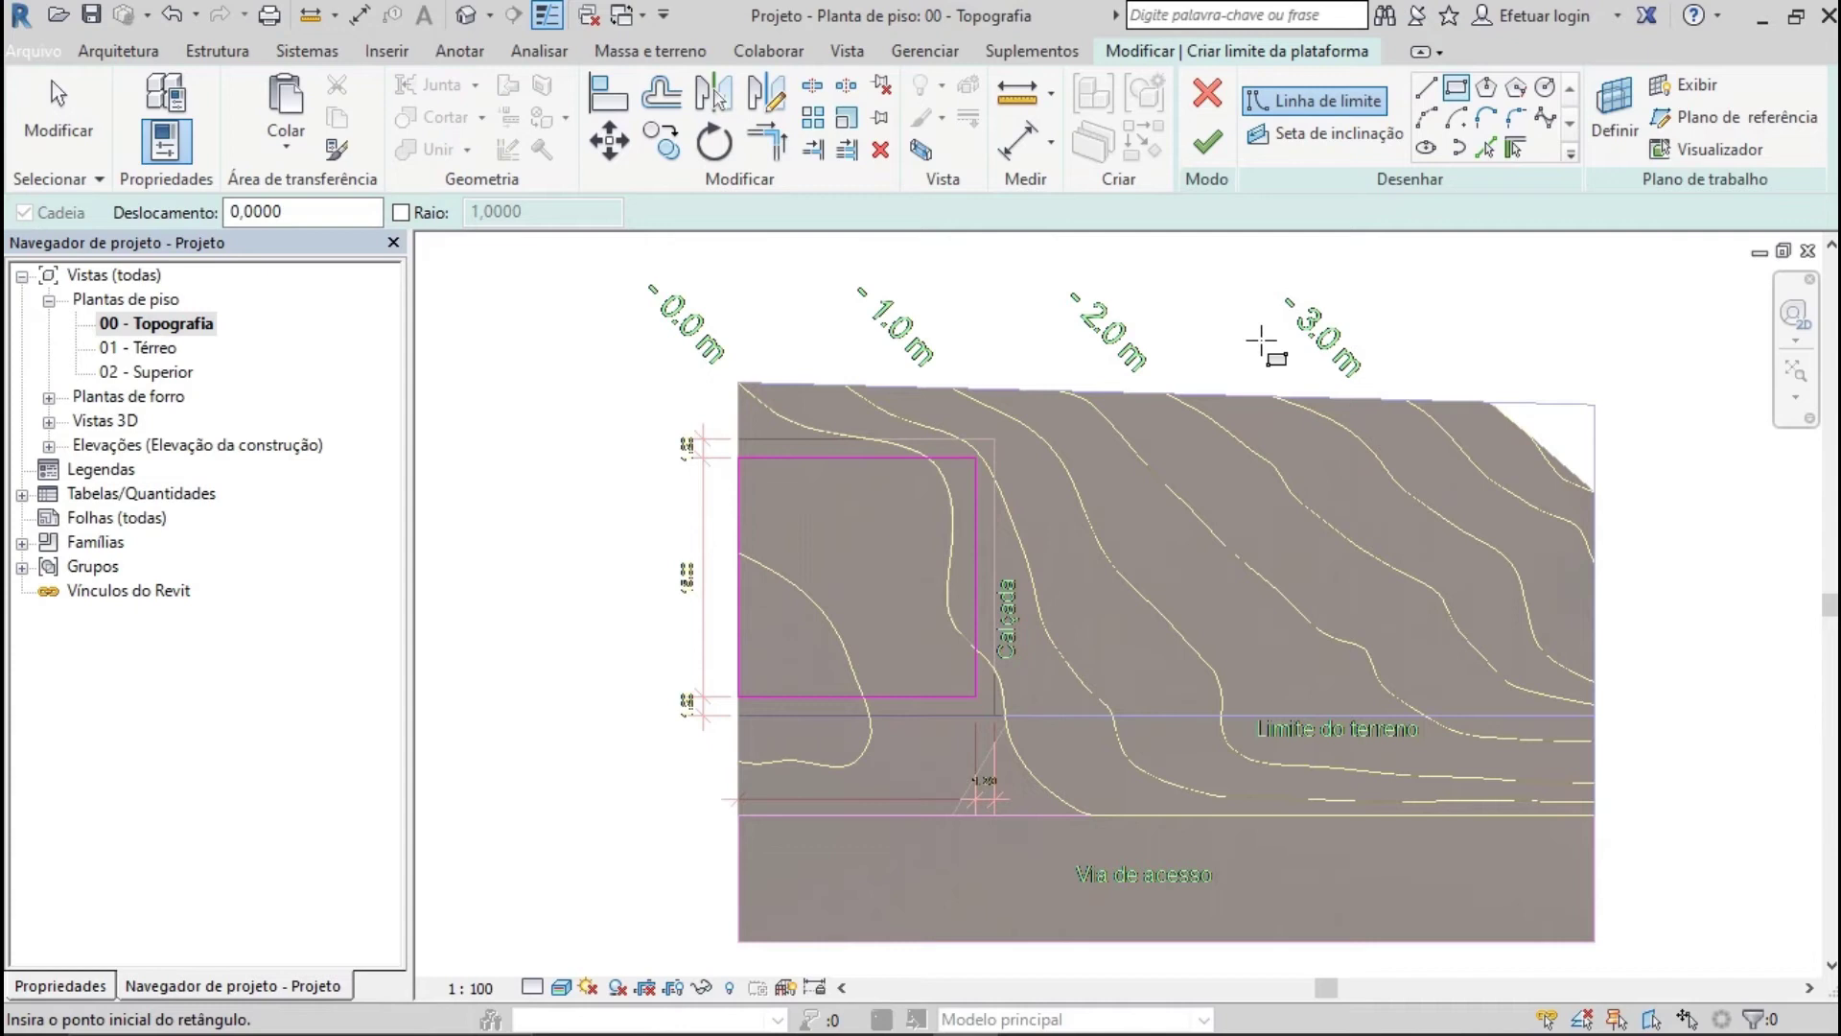
key(Escape)
drag(554, 368, 1078, 815)
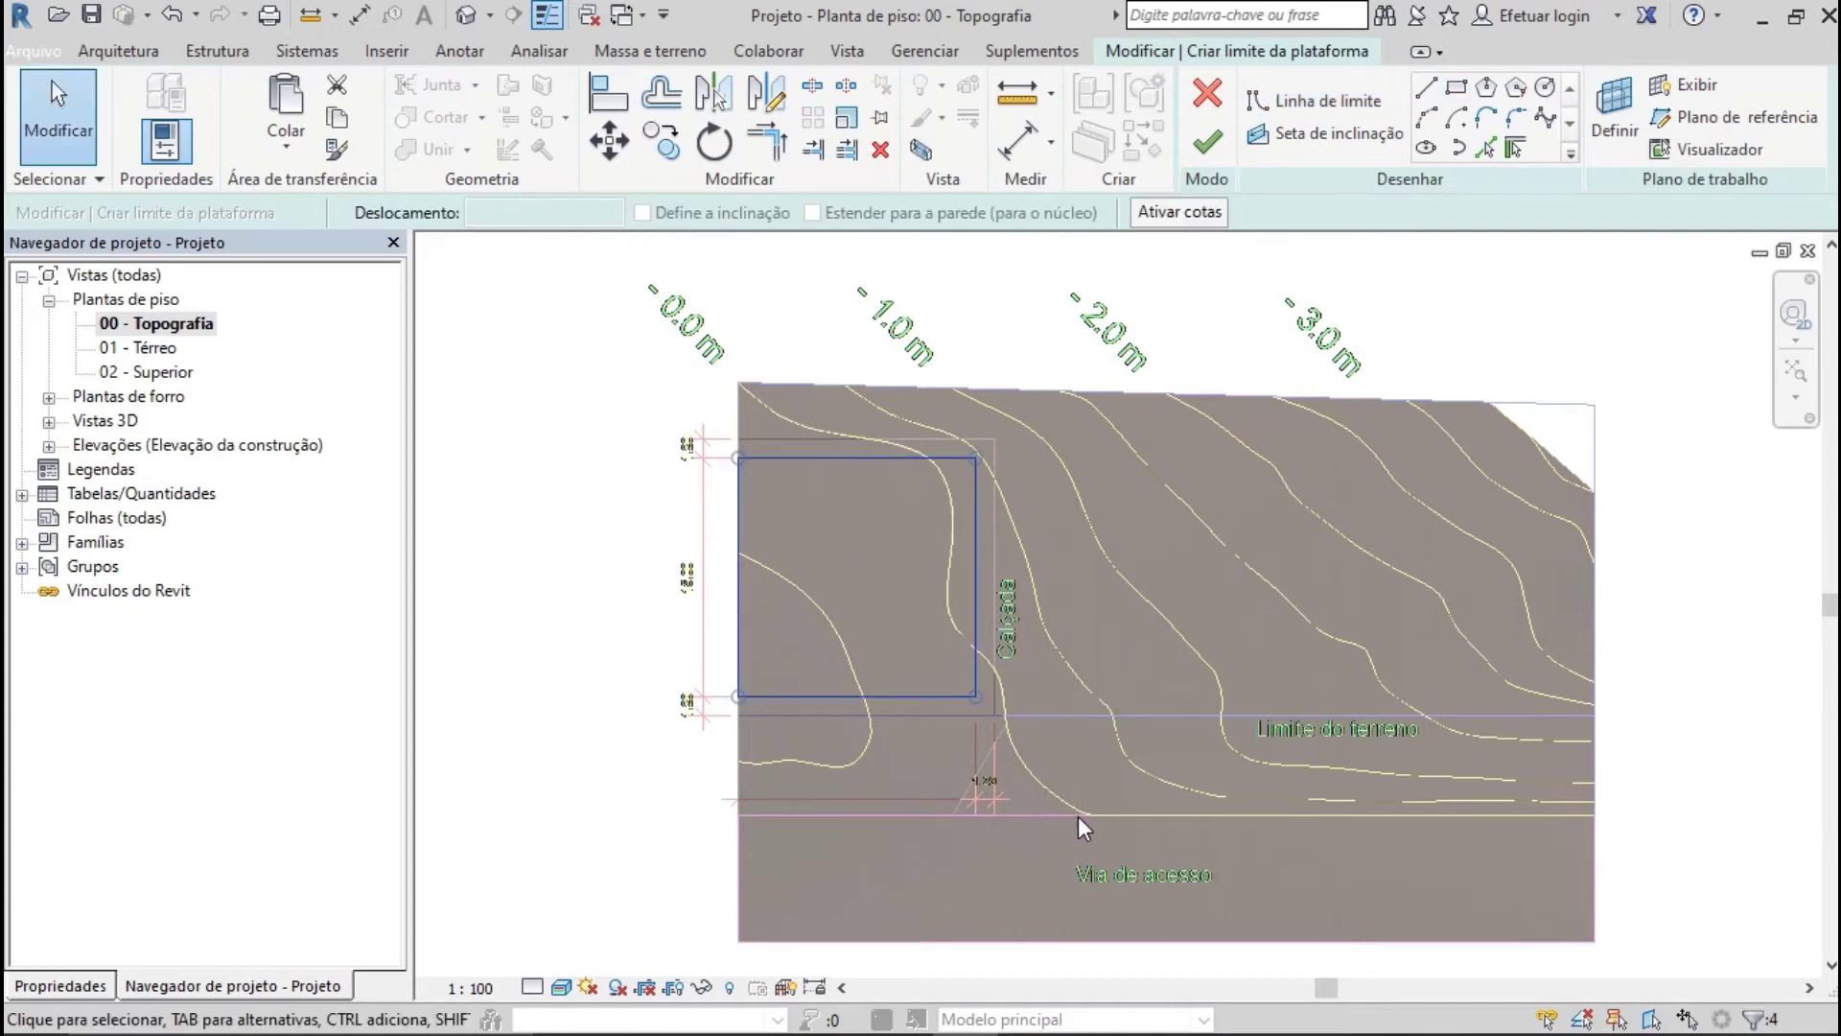
key(Escape)
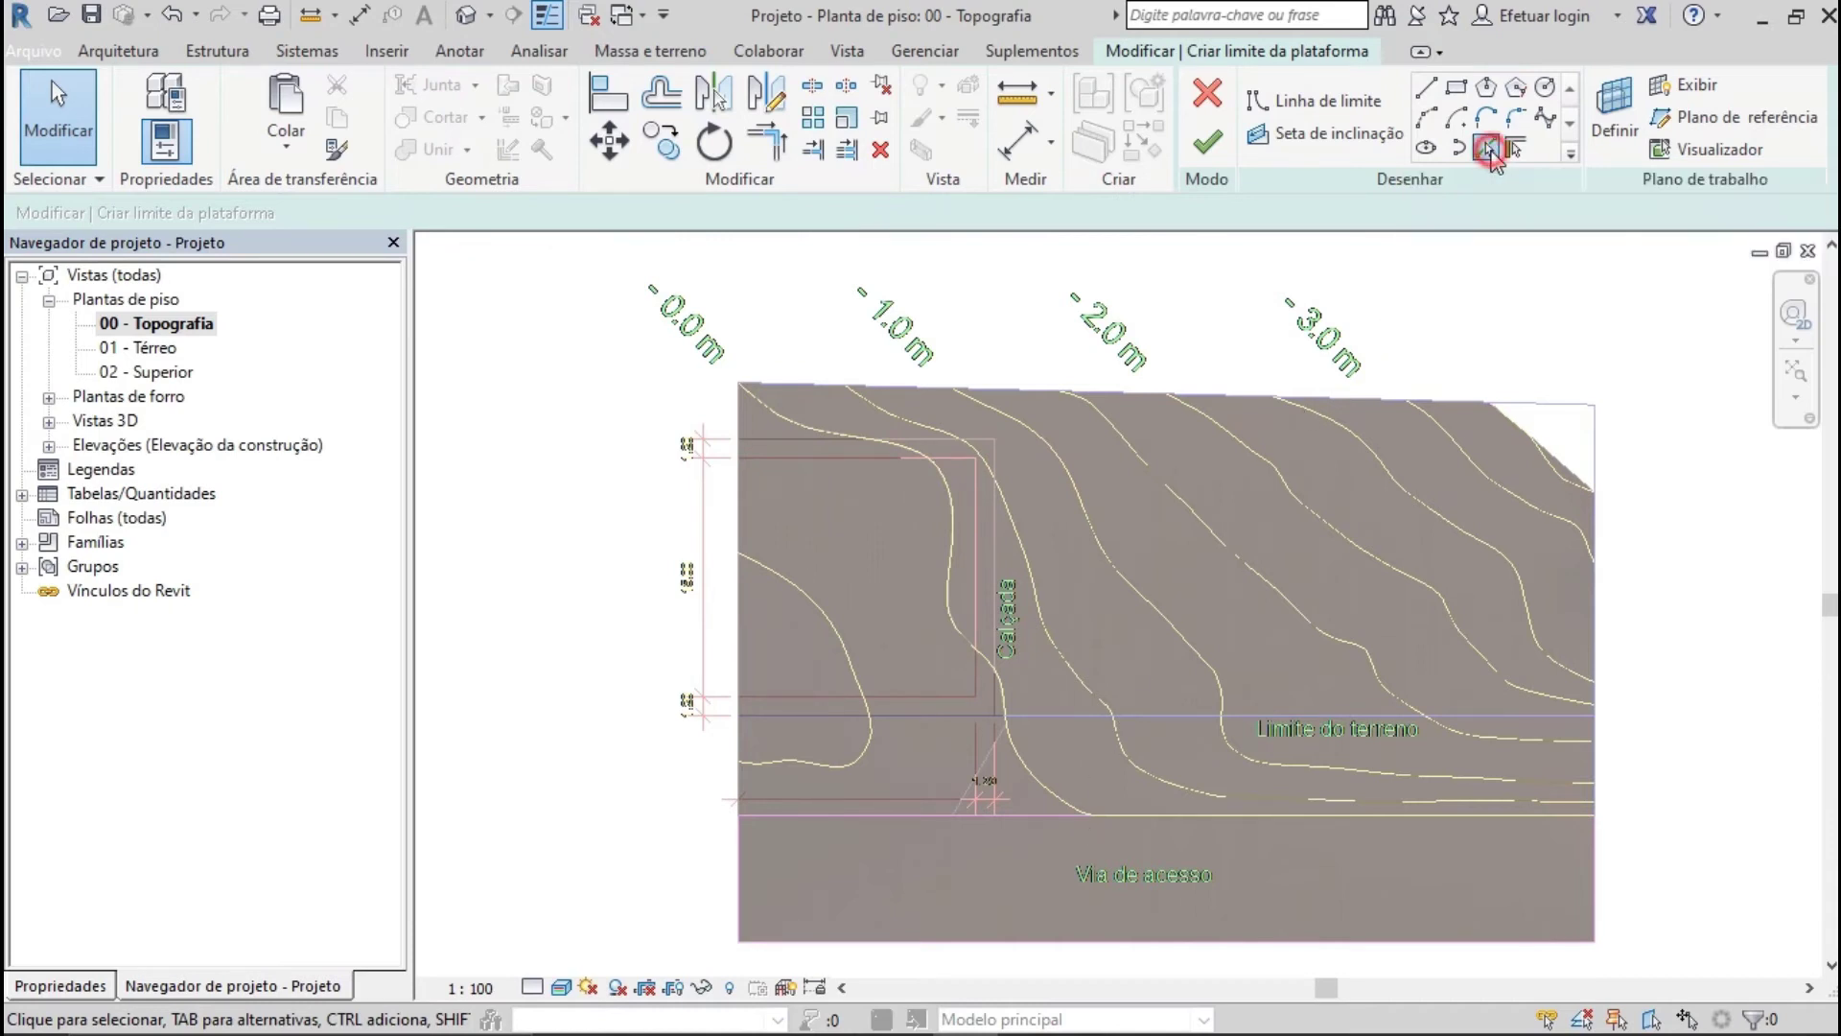
Create the pad boundary by picking the four imported drawing lines around the area inside the Calçada strip, and try to finish the sketch
click(1489, 149)
scroll(826, 606, up, 3)
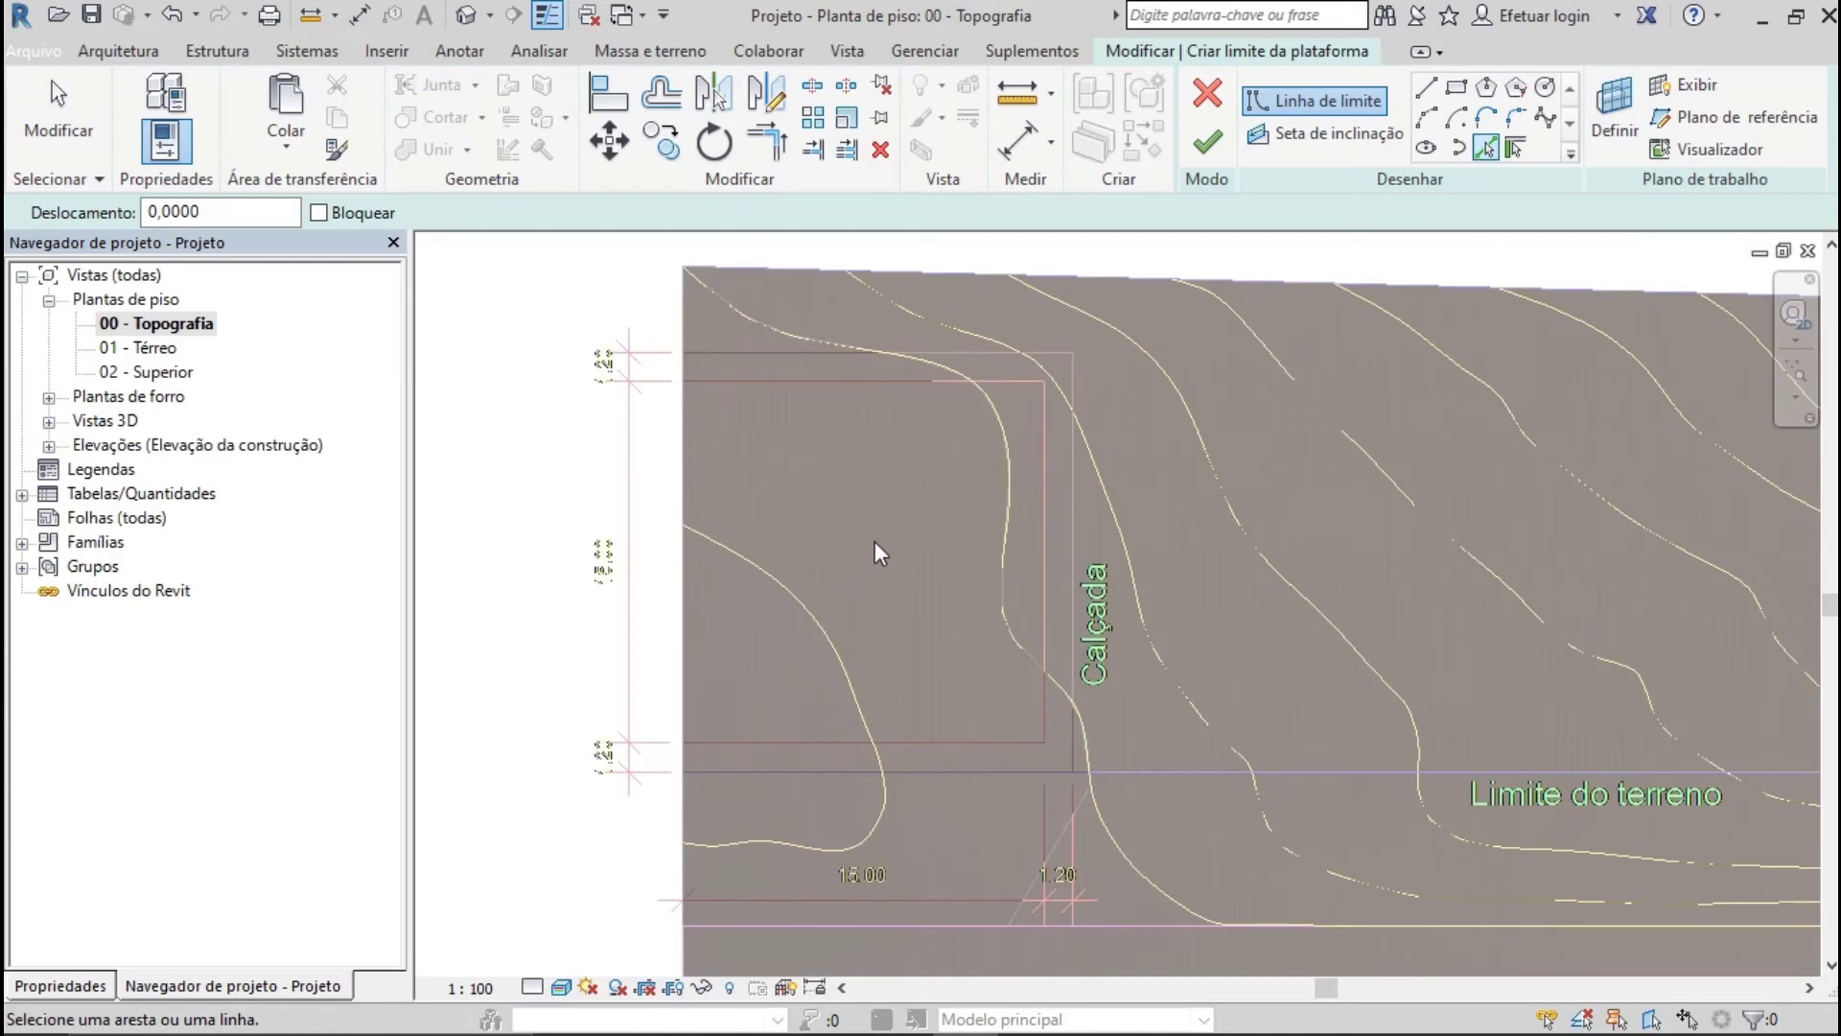
click(812, 404)
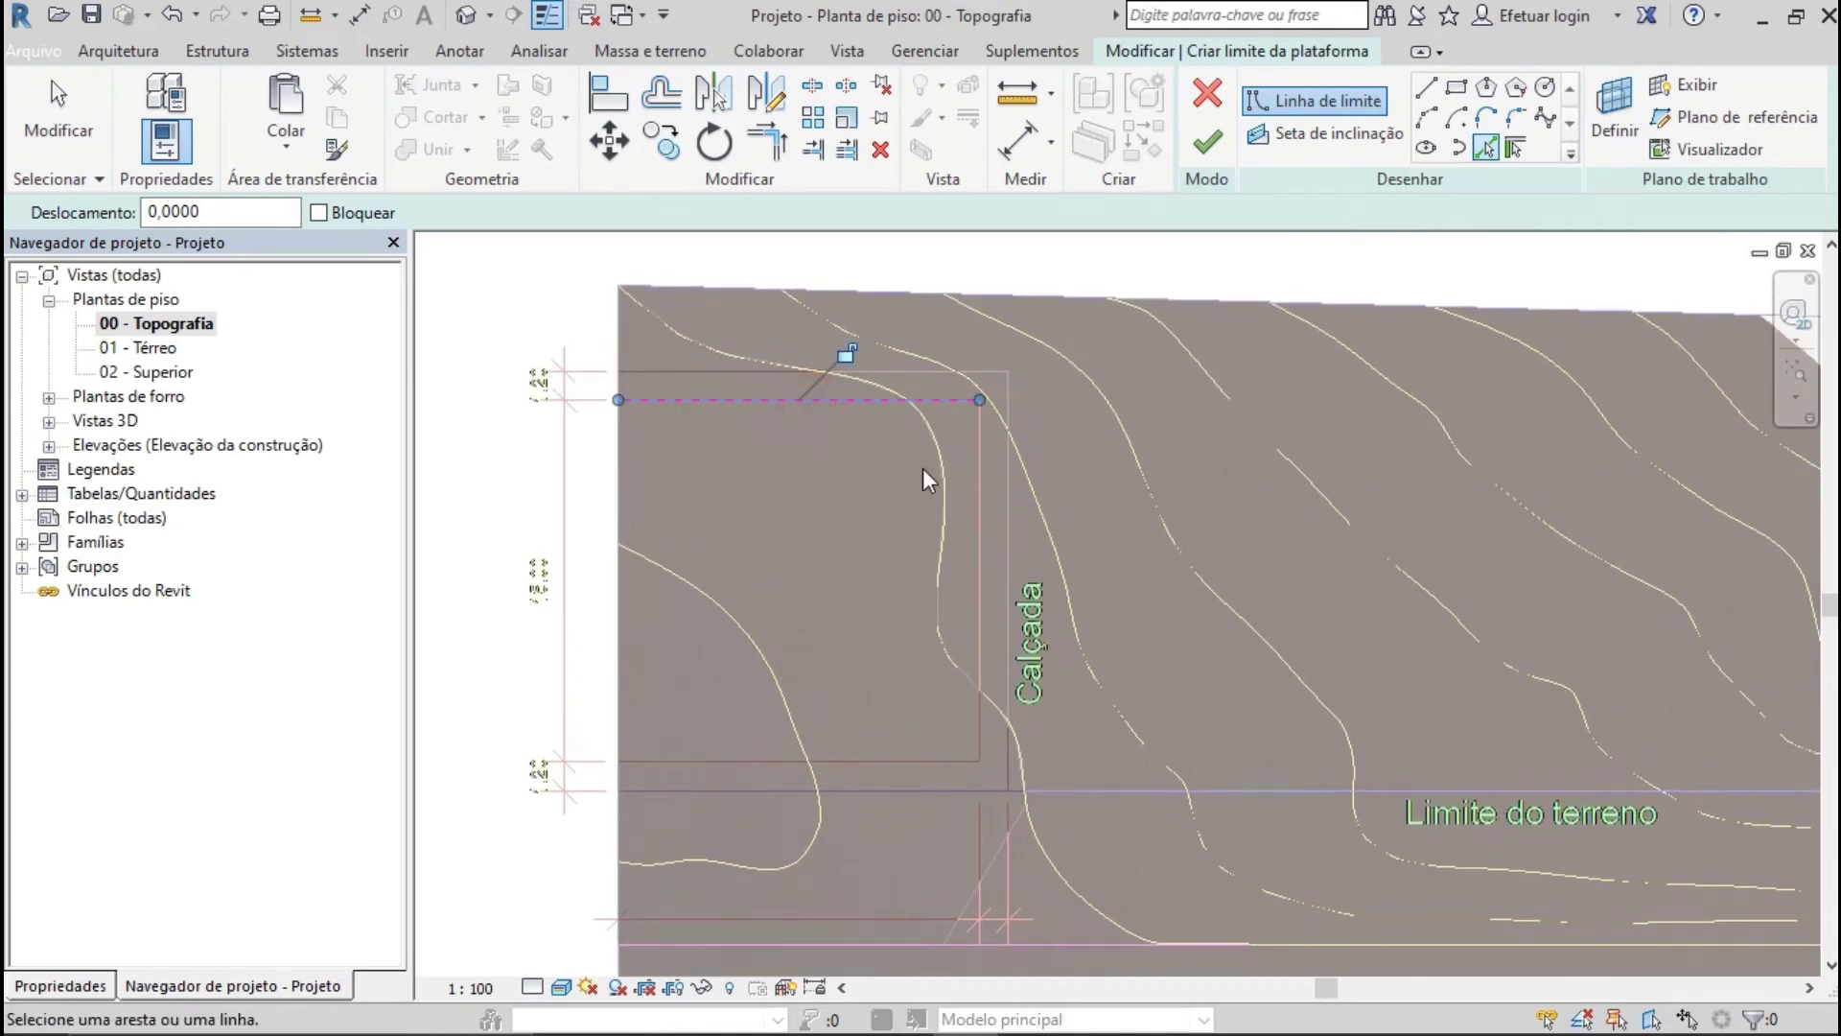
click(980, 468)
click(917, 763)
click(622, 498)
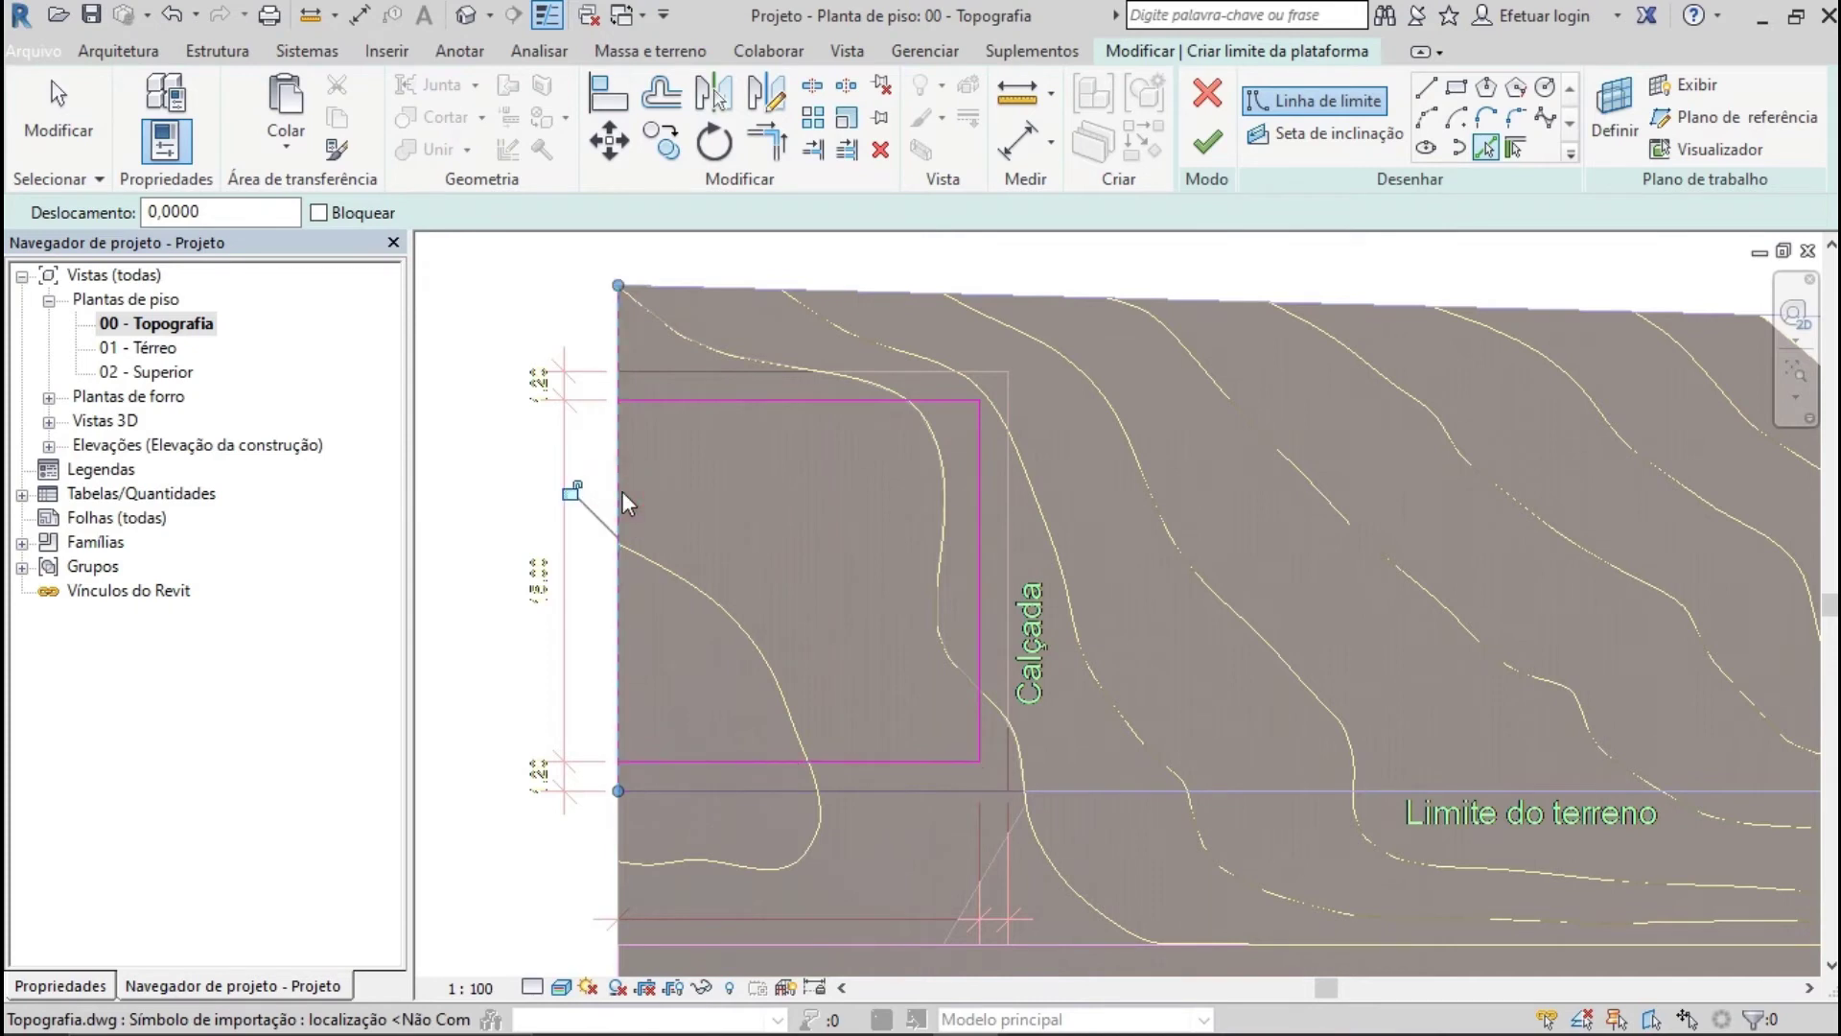
click(1207, 142)
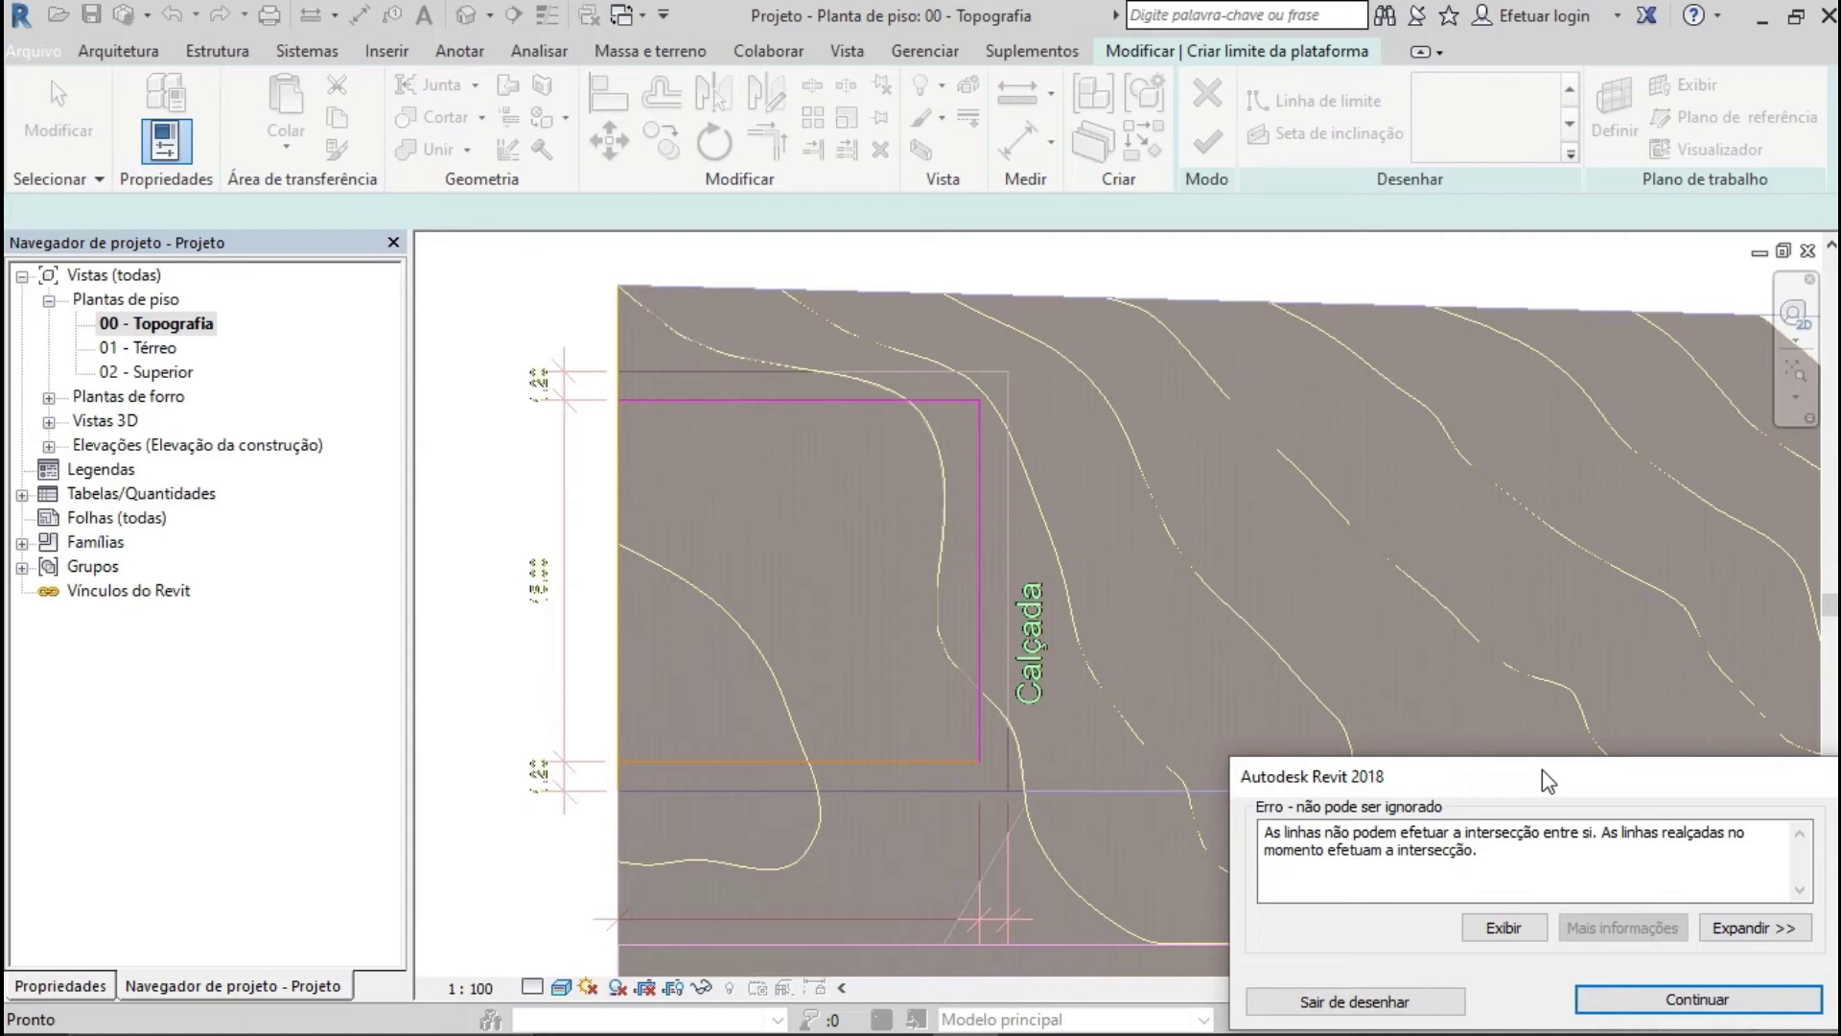
click(1676, 998)
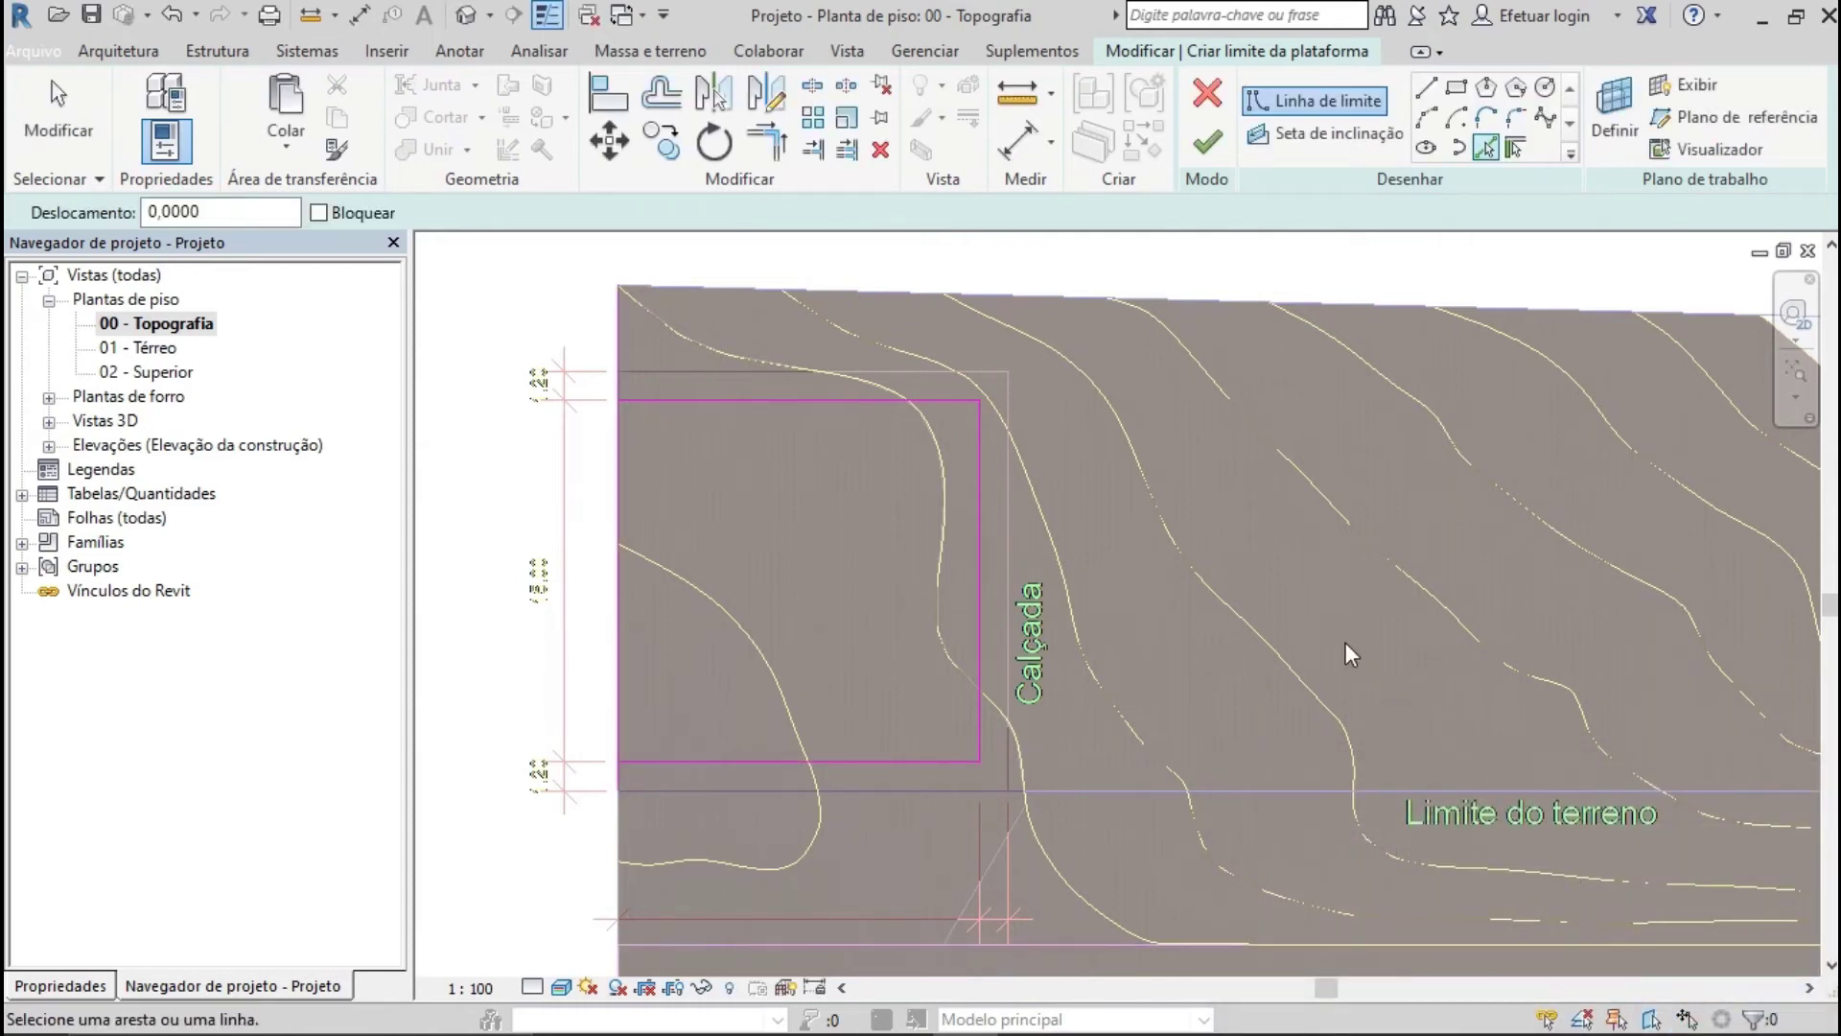
Trim the long terrain-edge boundary line to corners with the two adjoining pad lines to close the outline
click(767, 146)
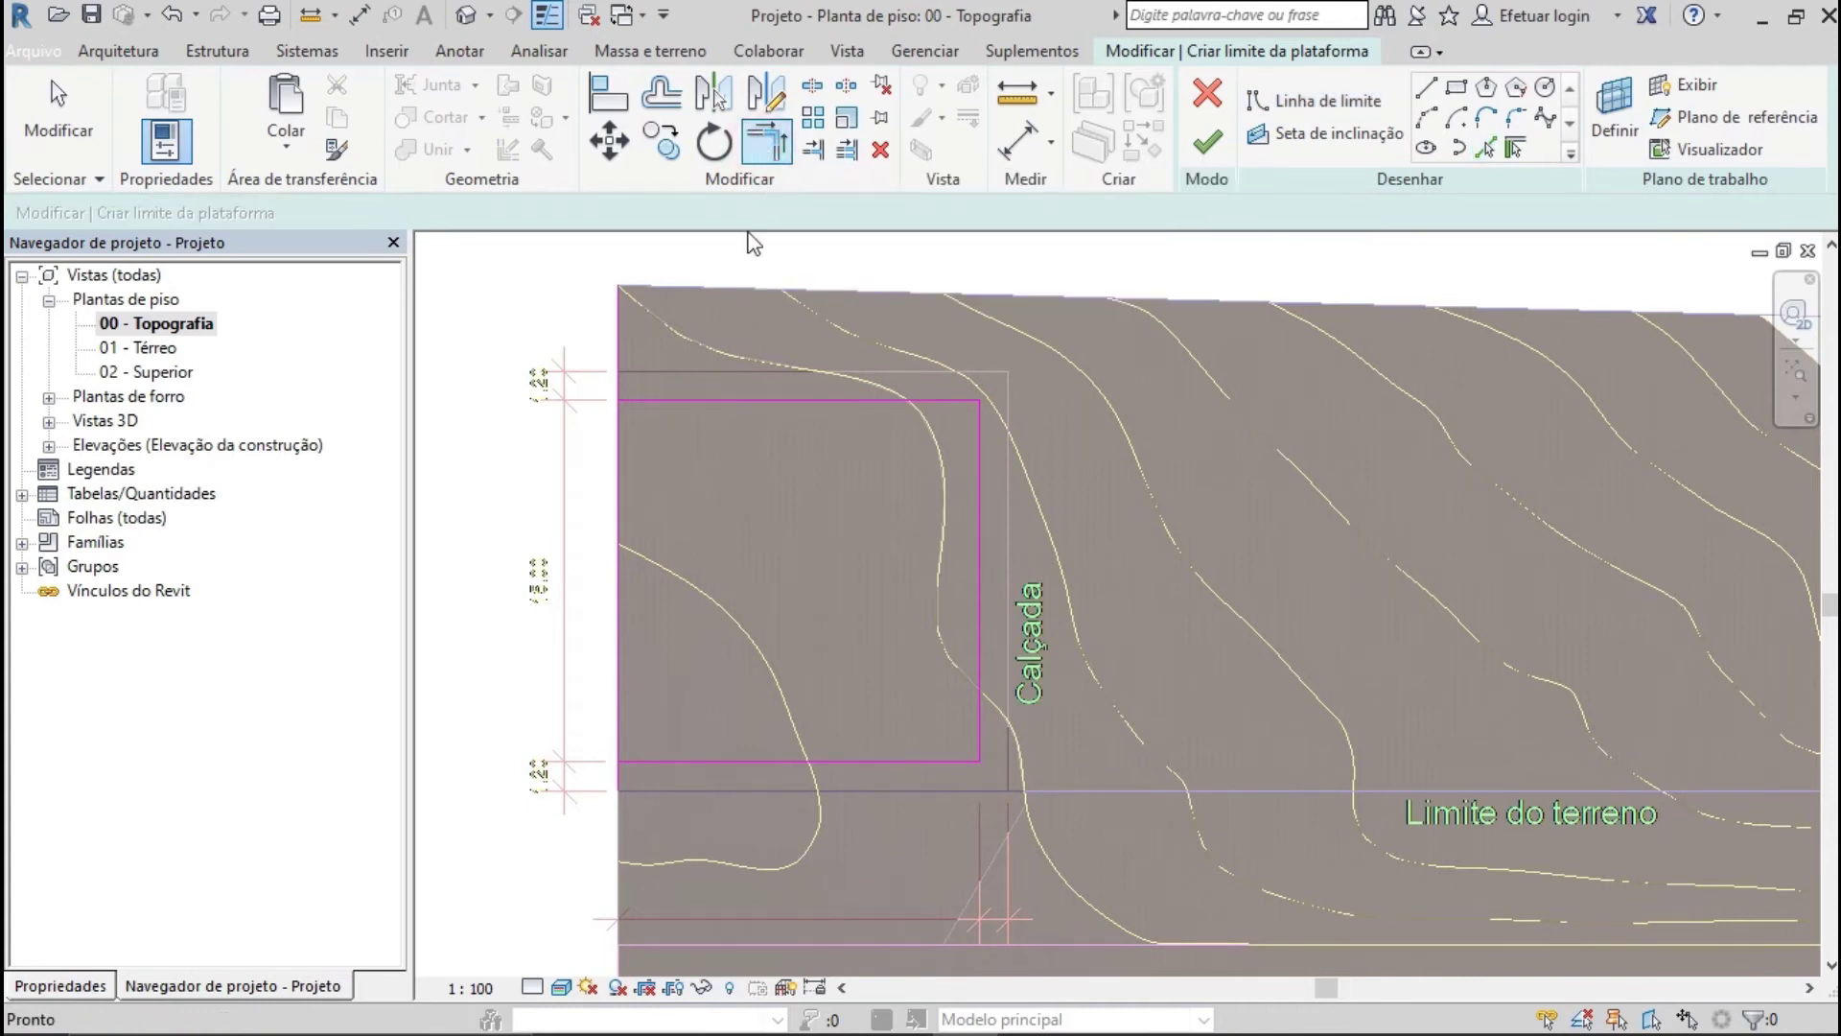
click(619, 459)
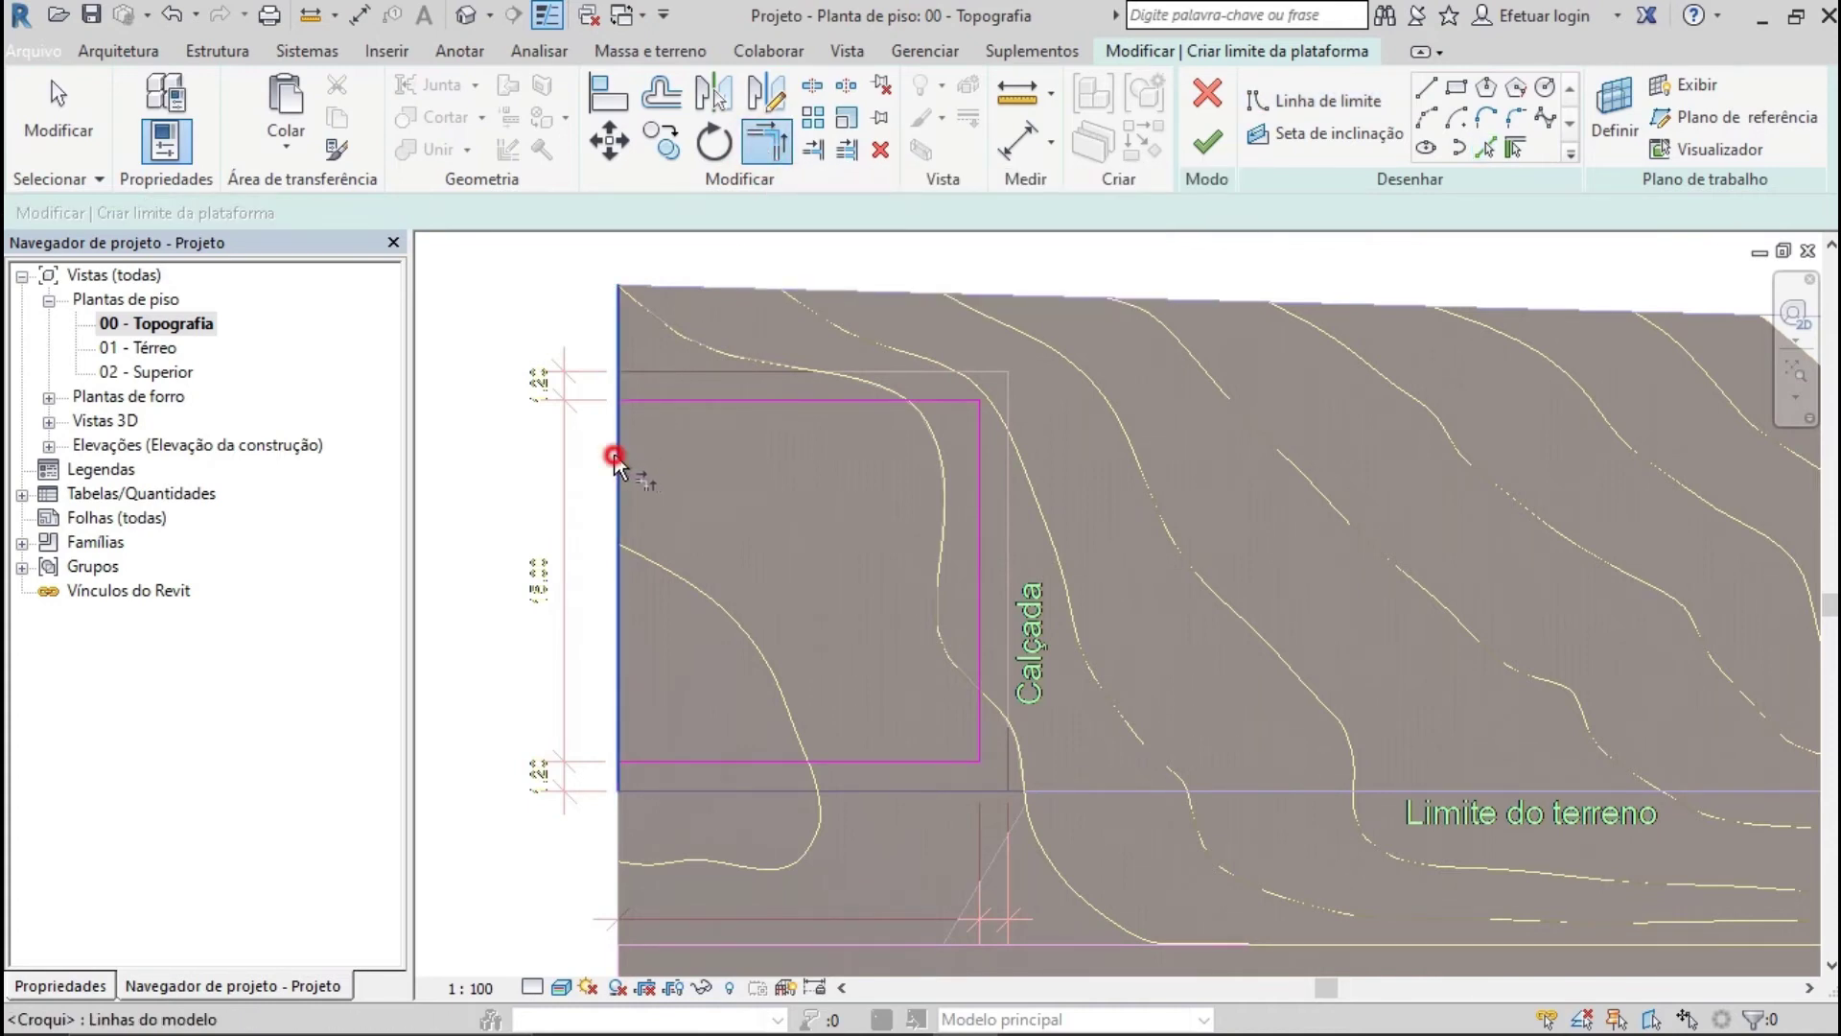
click(946, 401)
click(979, 434)
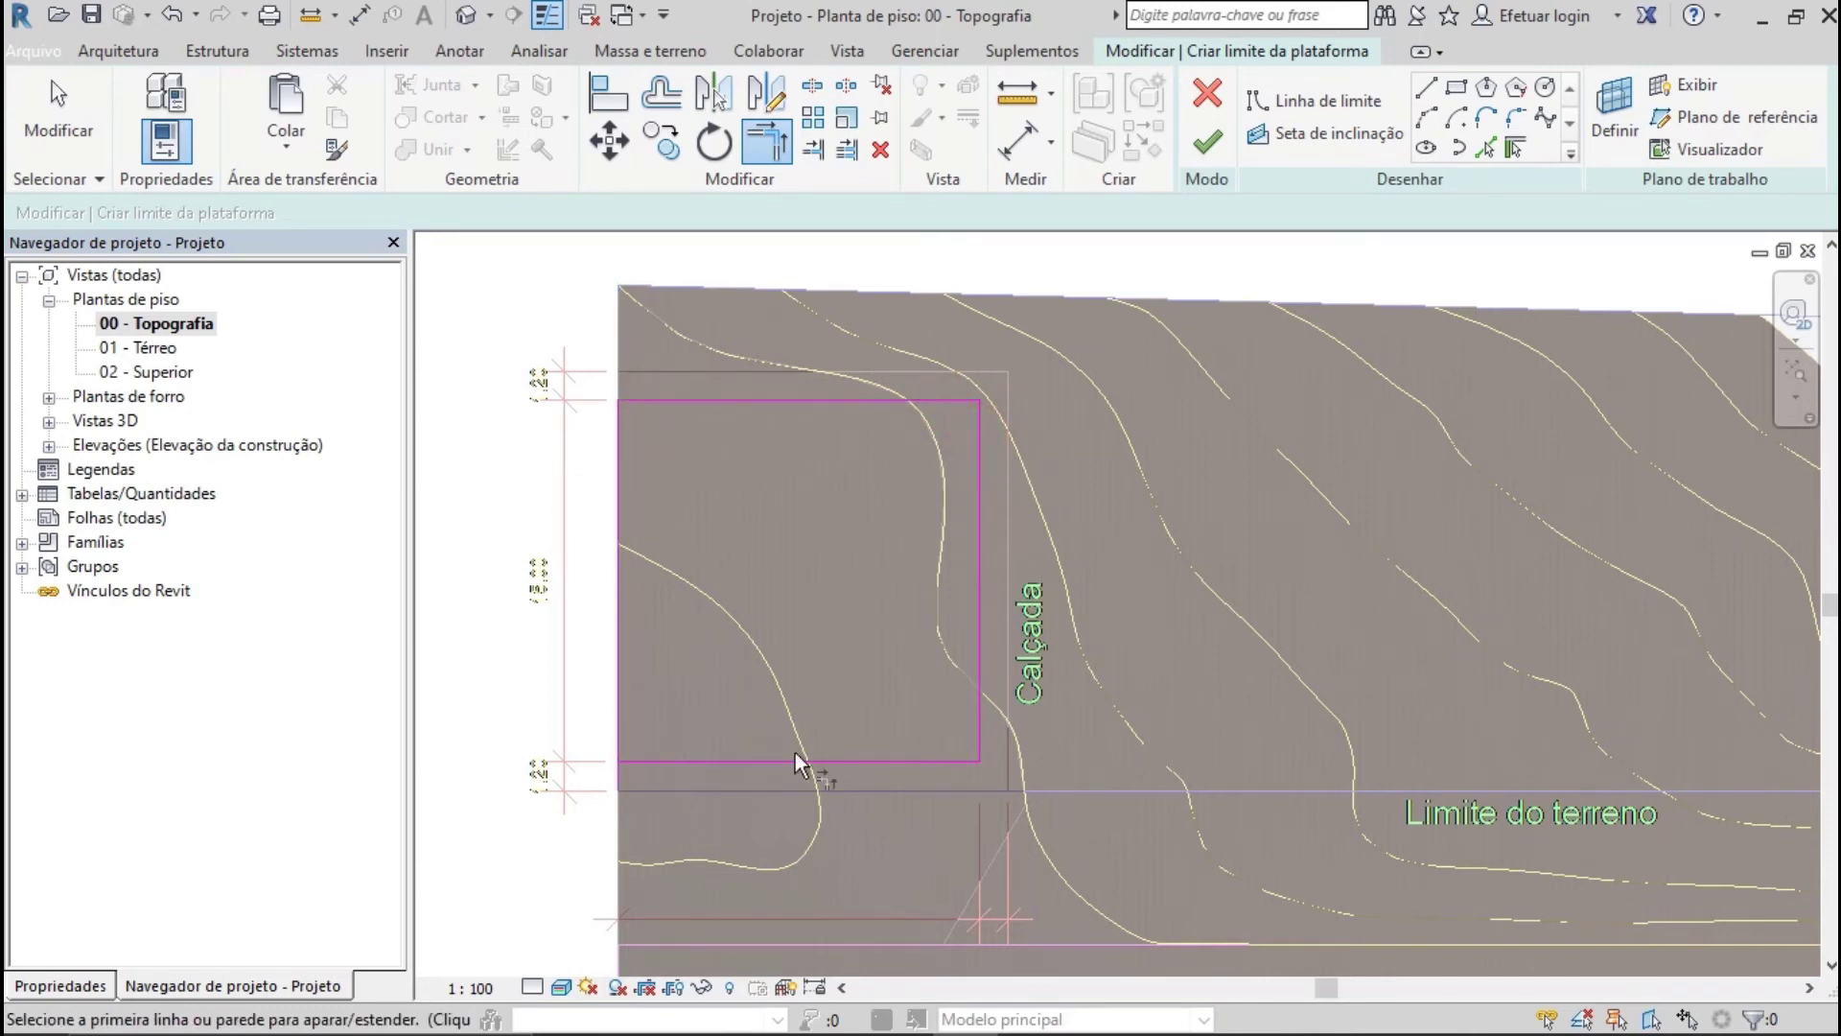
click(618, 731)
Open the structure of pad type Plataforma 1 and set its Estrutura layer thickness to 0,1
click(59, 986)
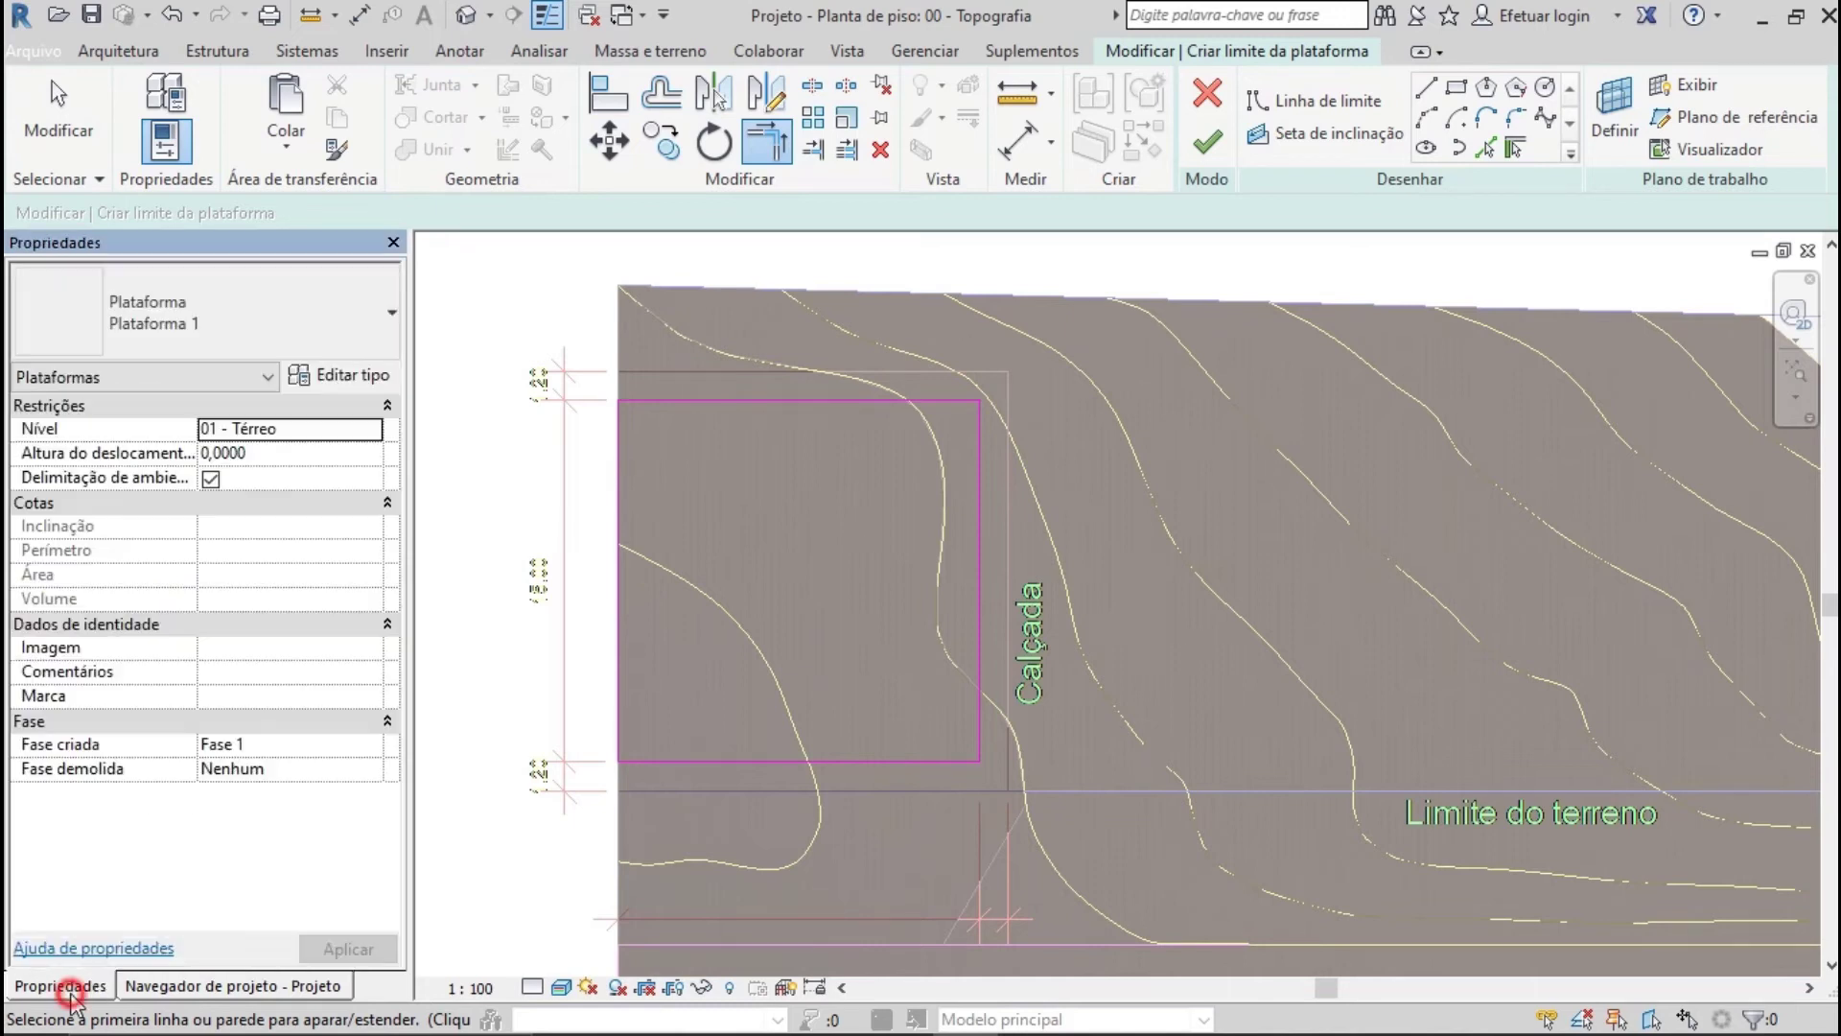
click(364, 377)
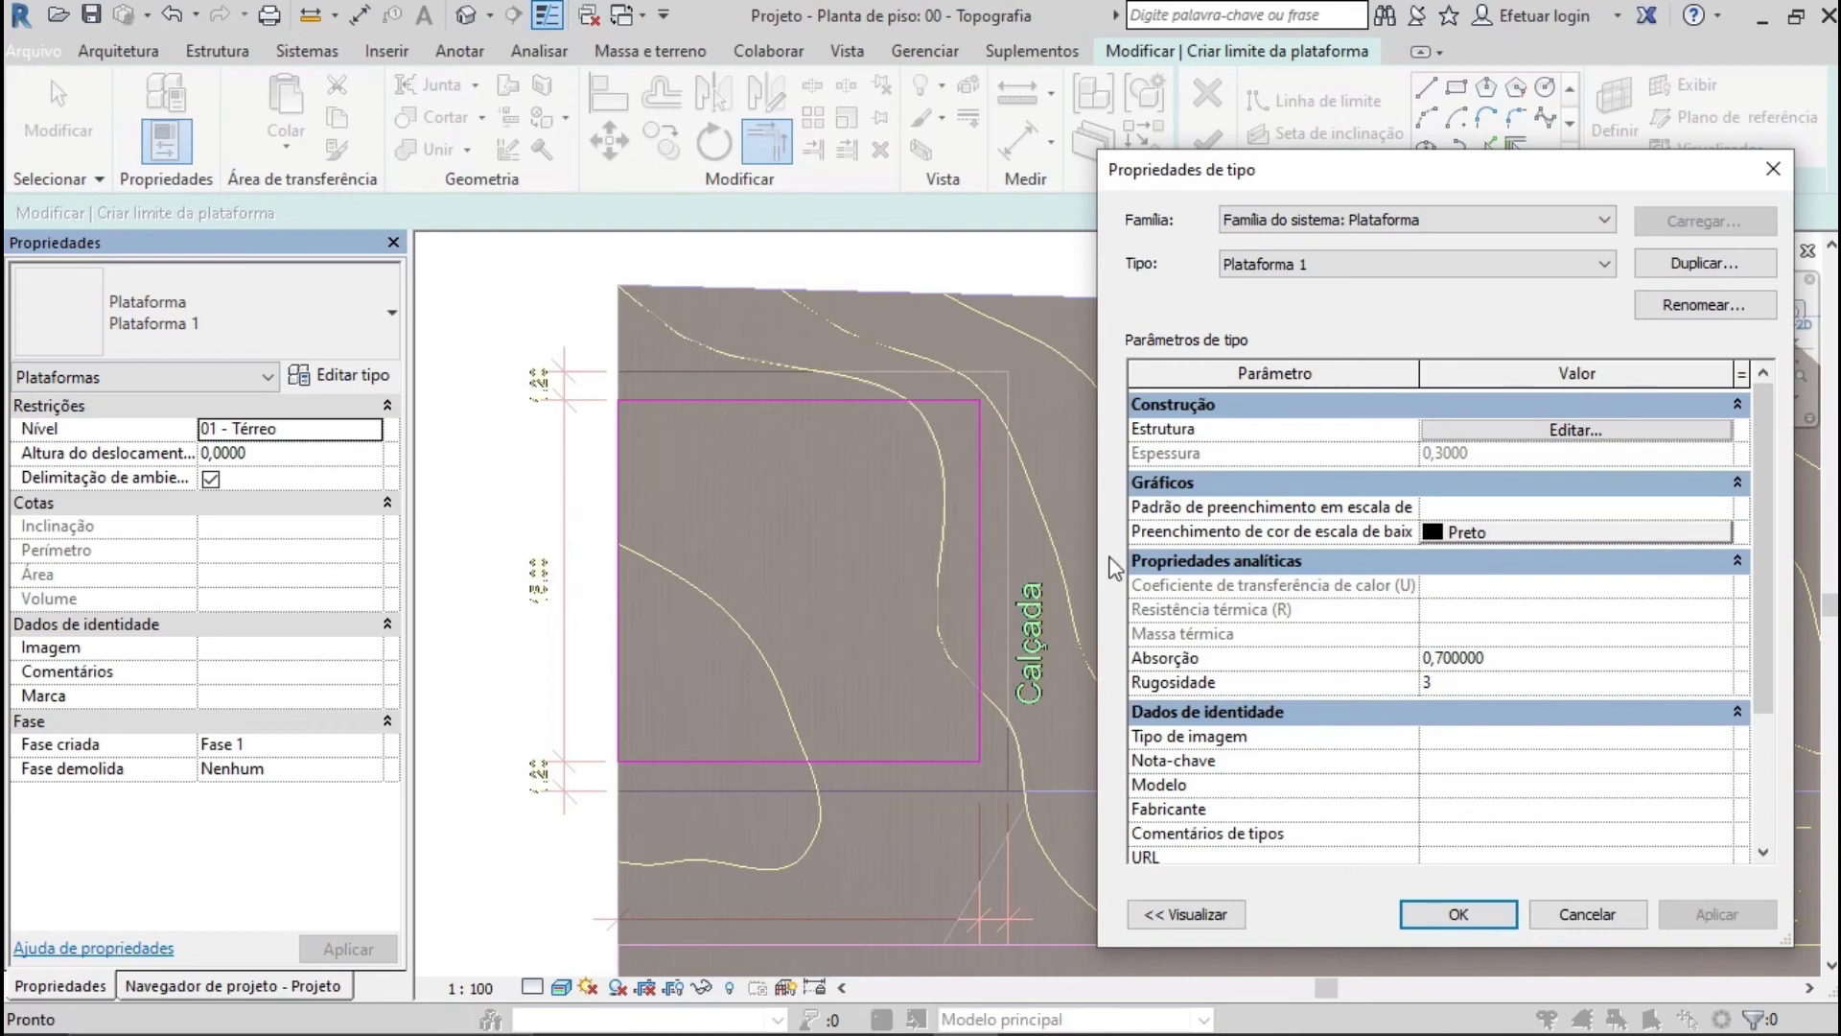
click(1577, 432)
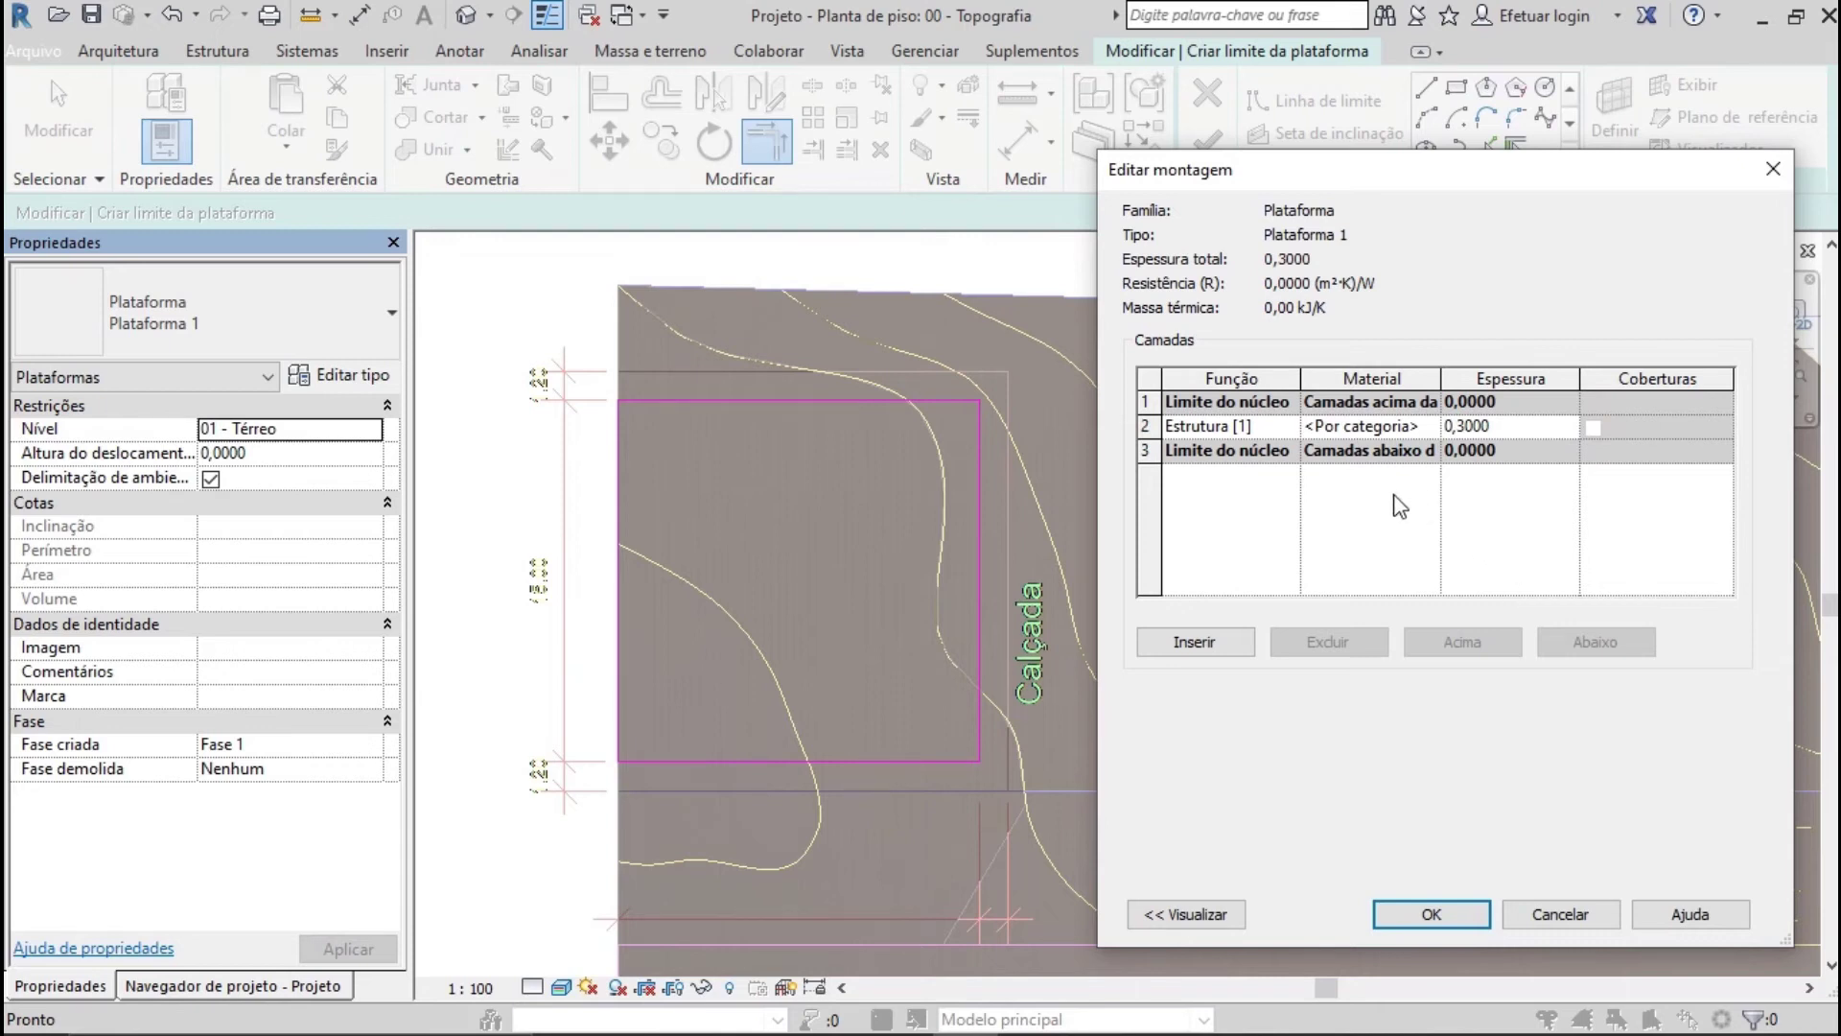
click(1506, 428)
text(0,1)
key(Return)
Search the materials for CONCRETO, assign Concreto, Moldado in loco to the pad's structure layer, and confirm the type changes
click(1414, 431)
click(1431, 427)
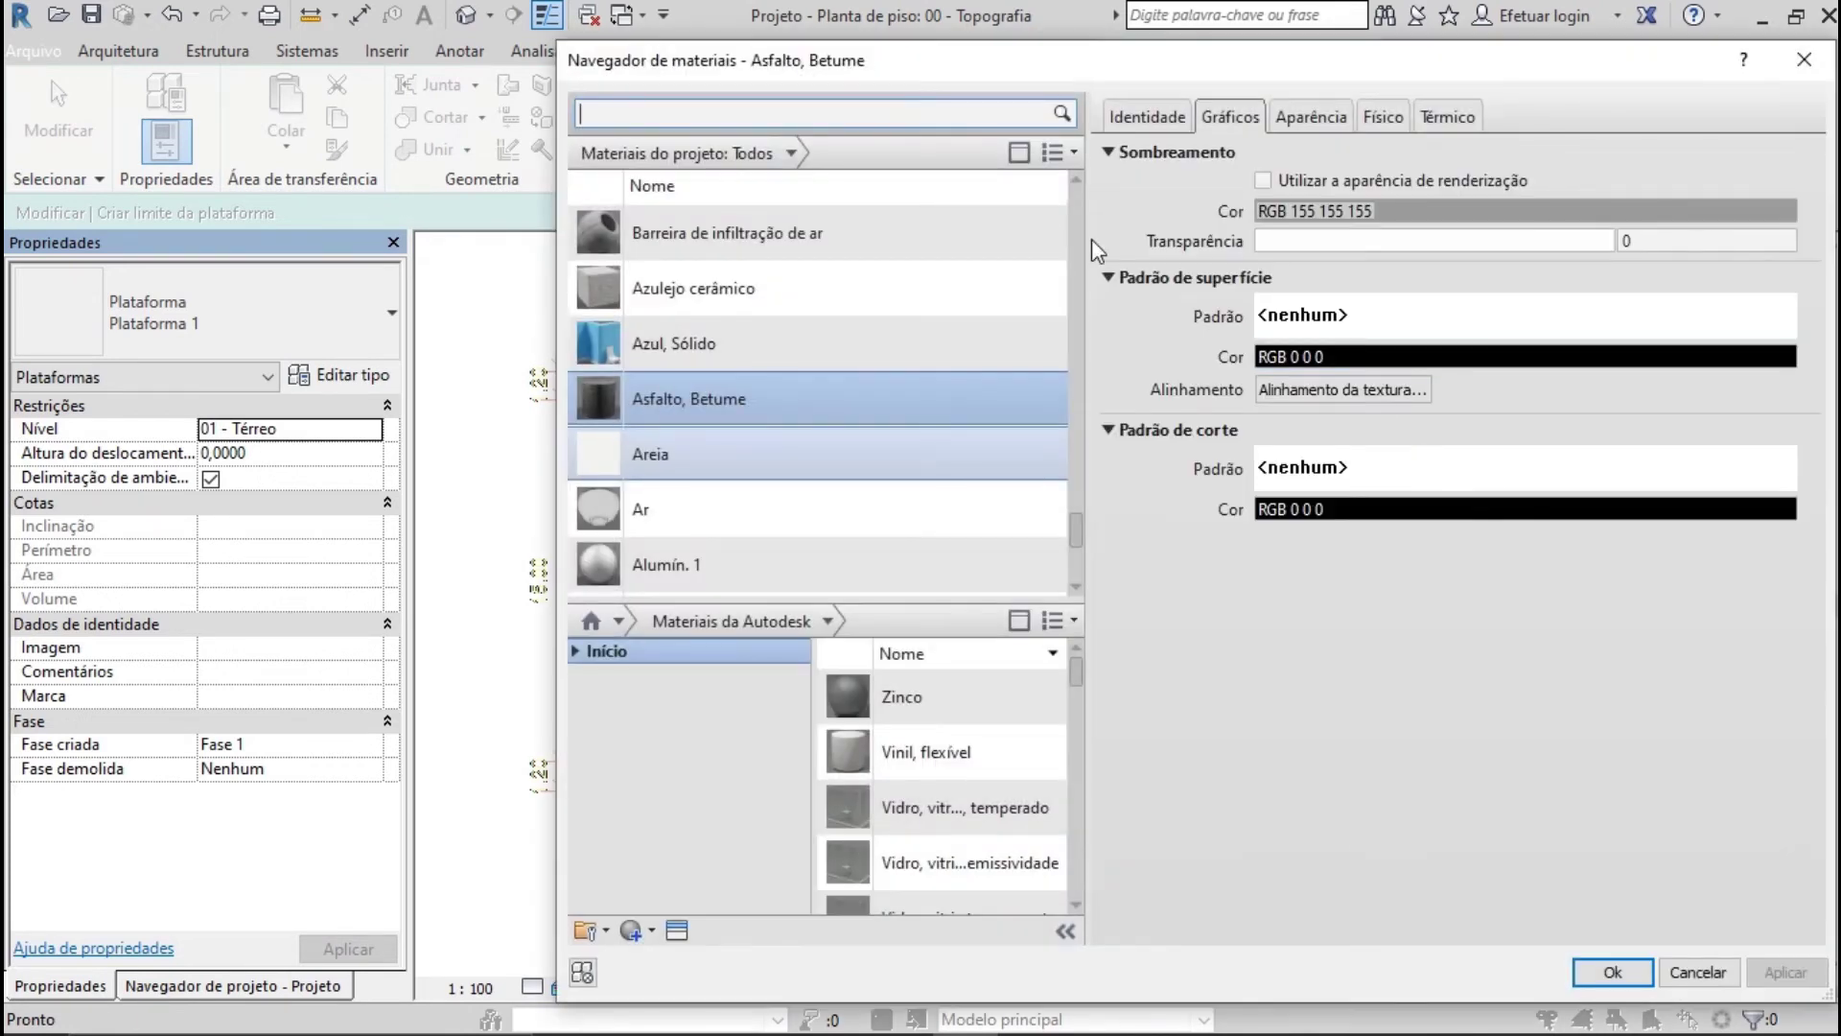
click(832, 114)
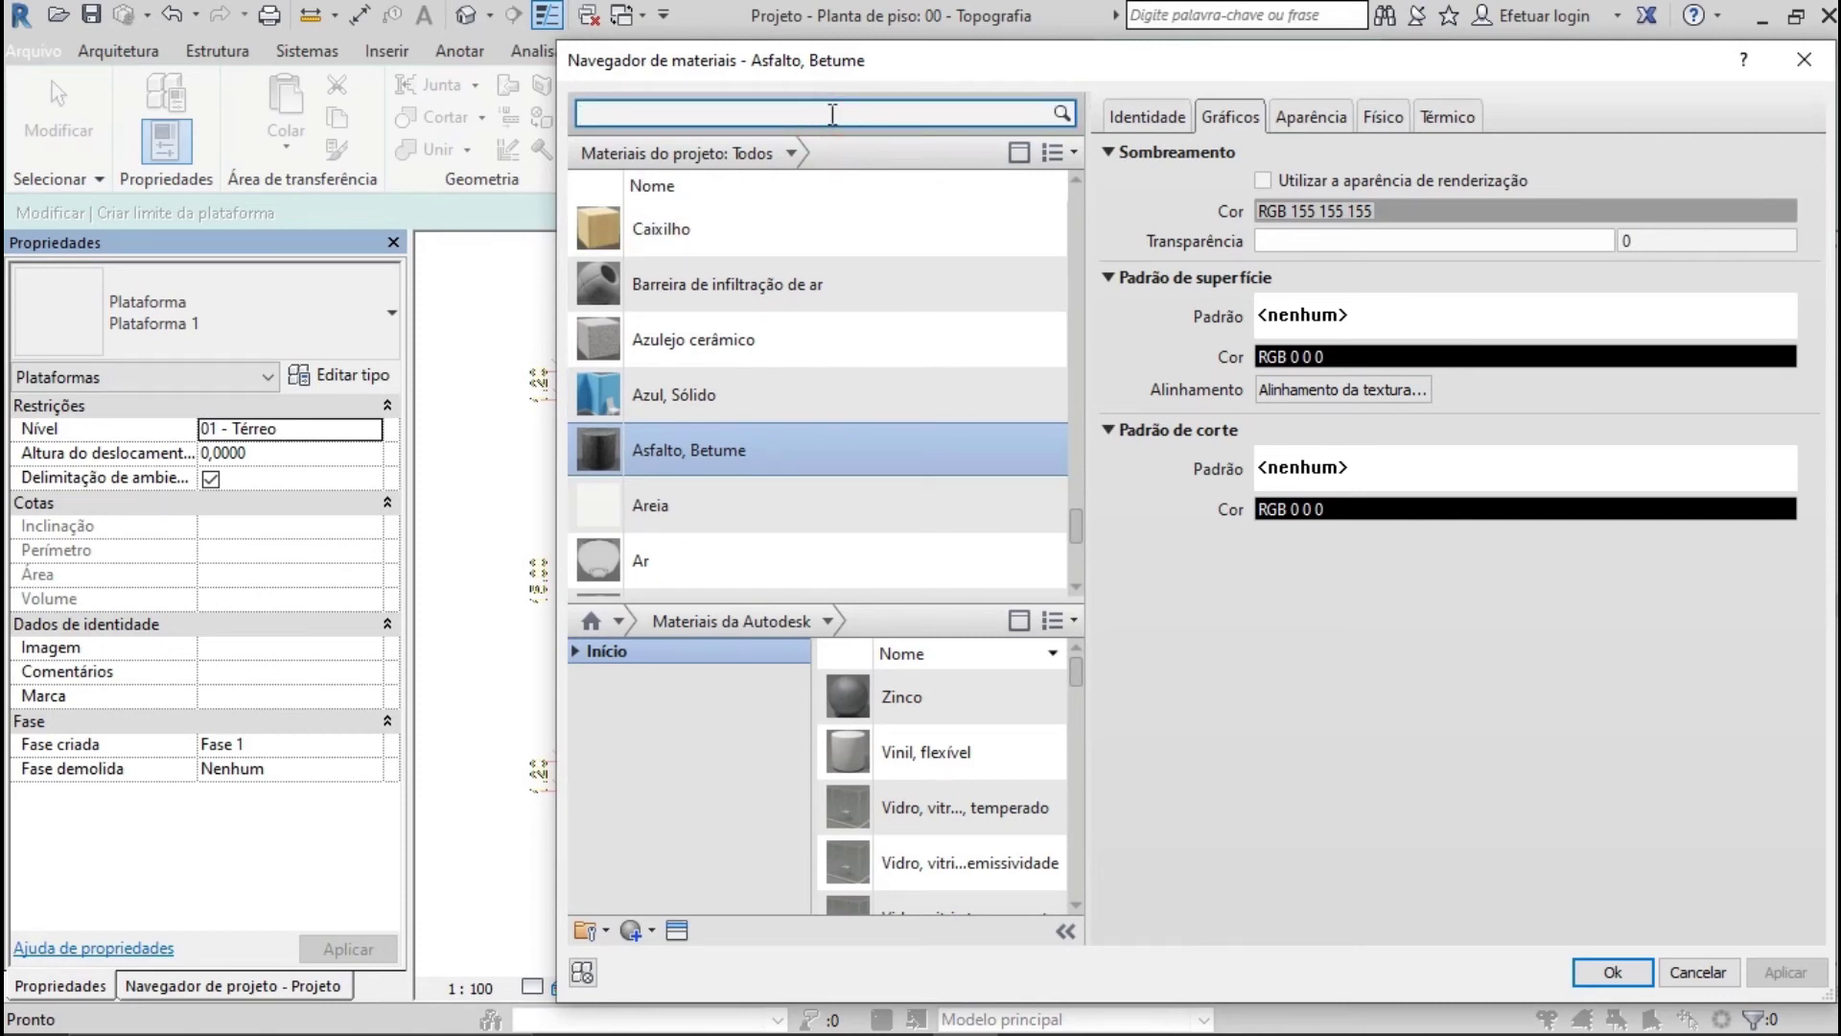
text(CONCRETO)
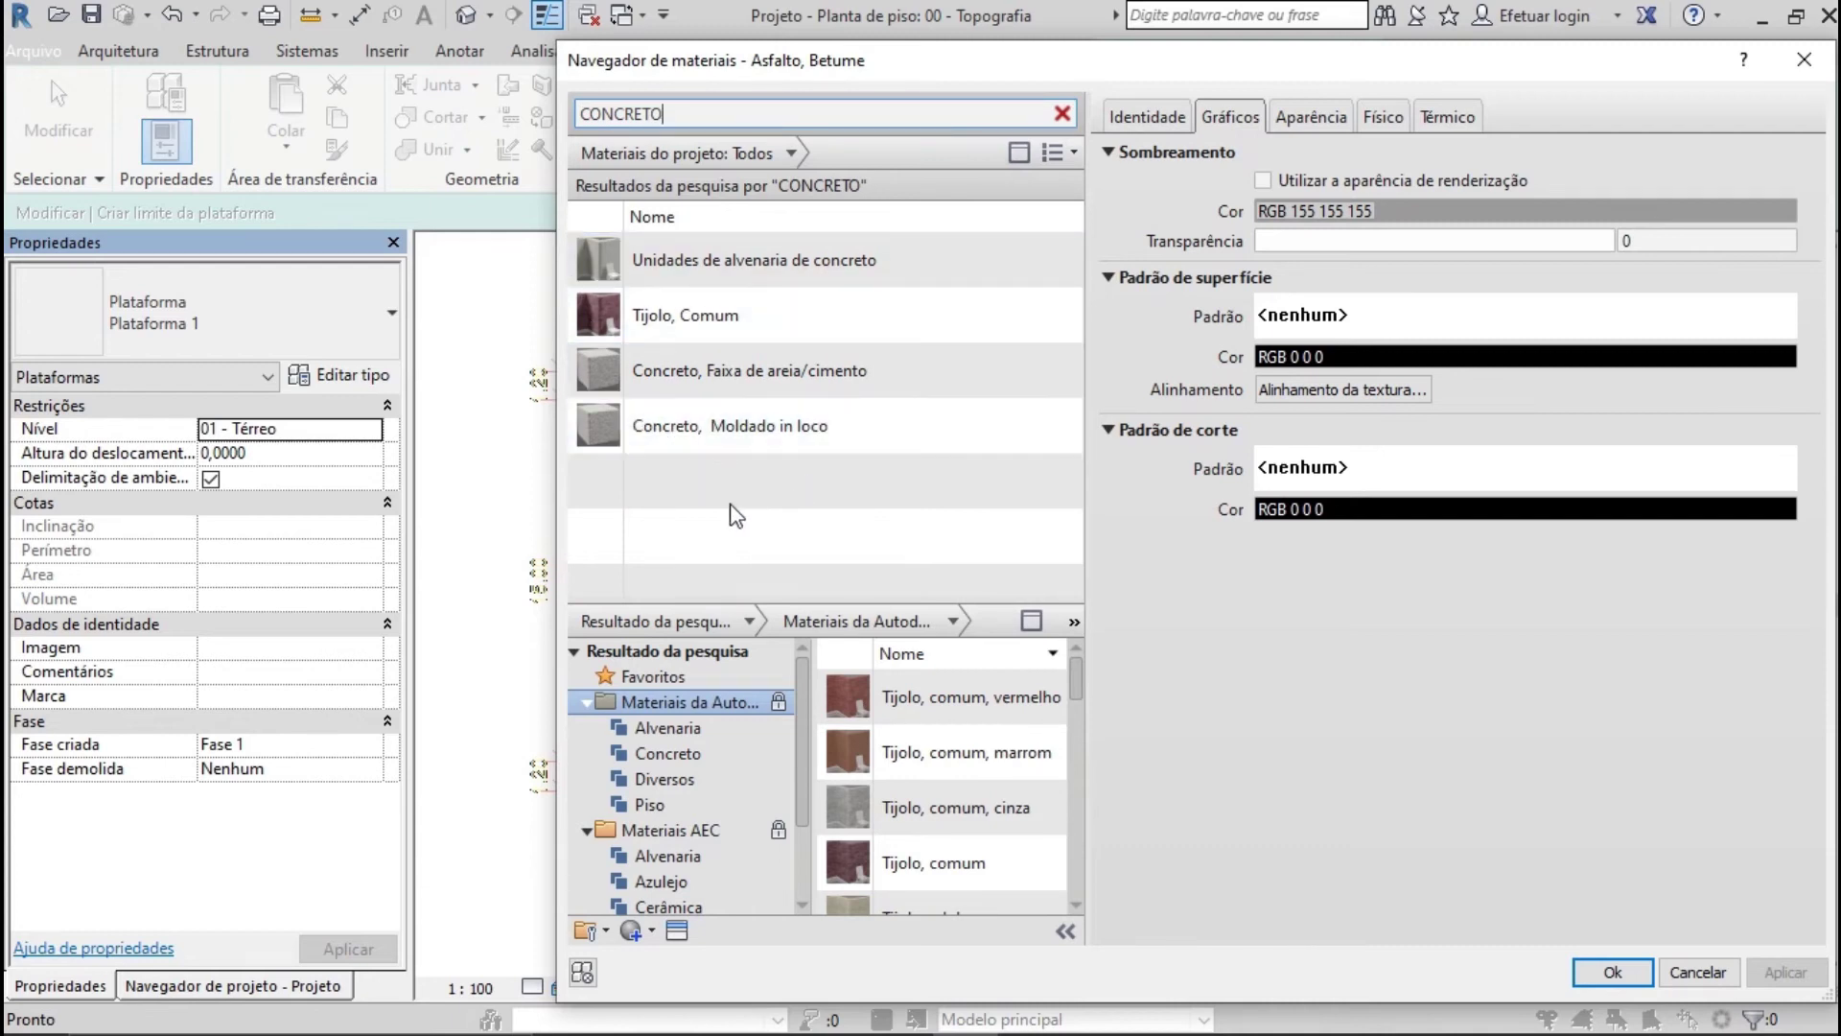
click(720, 433)
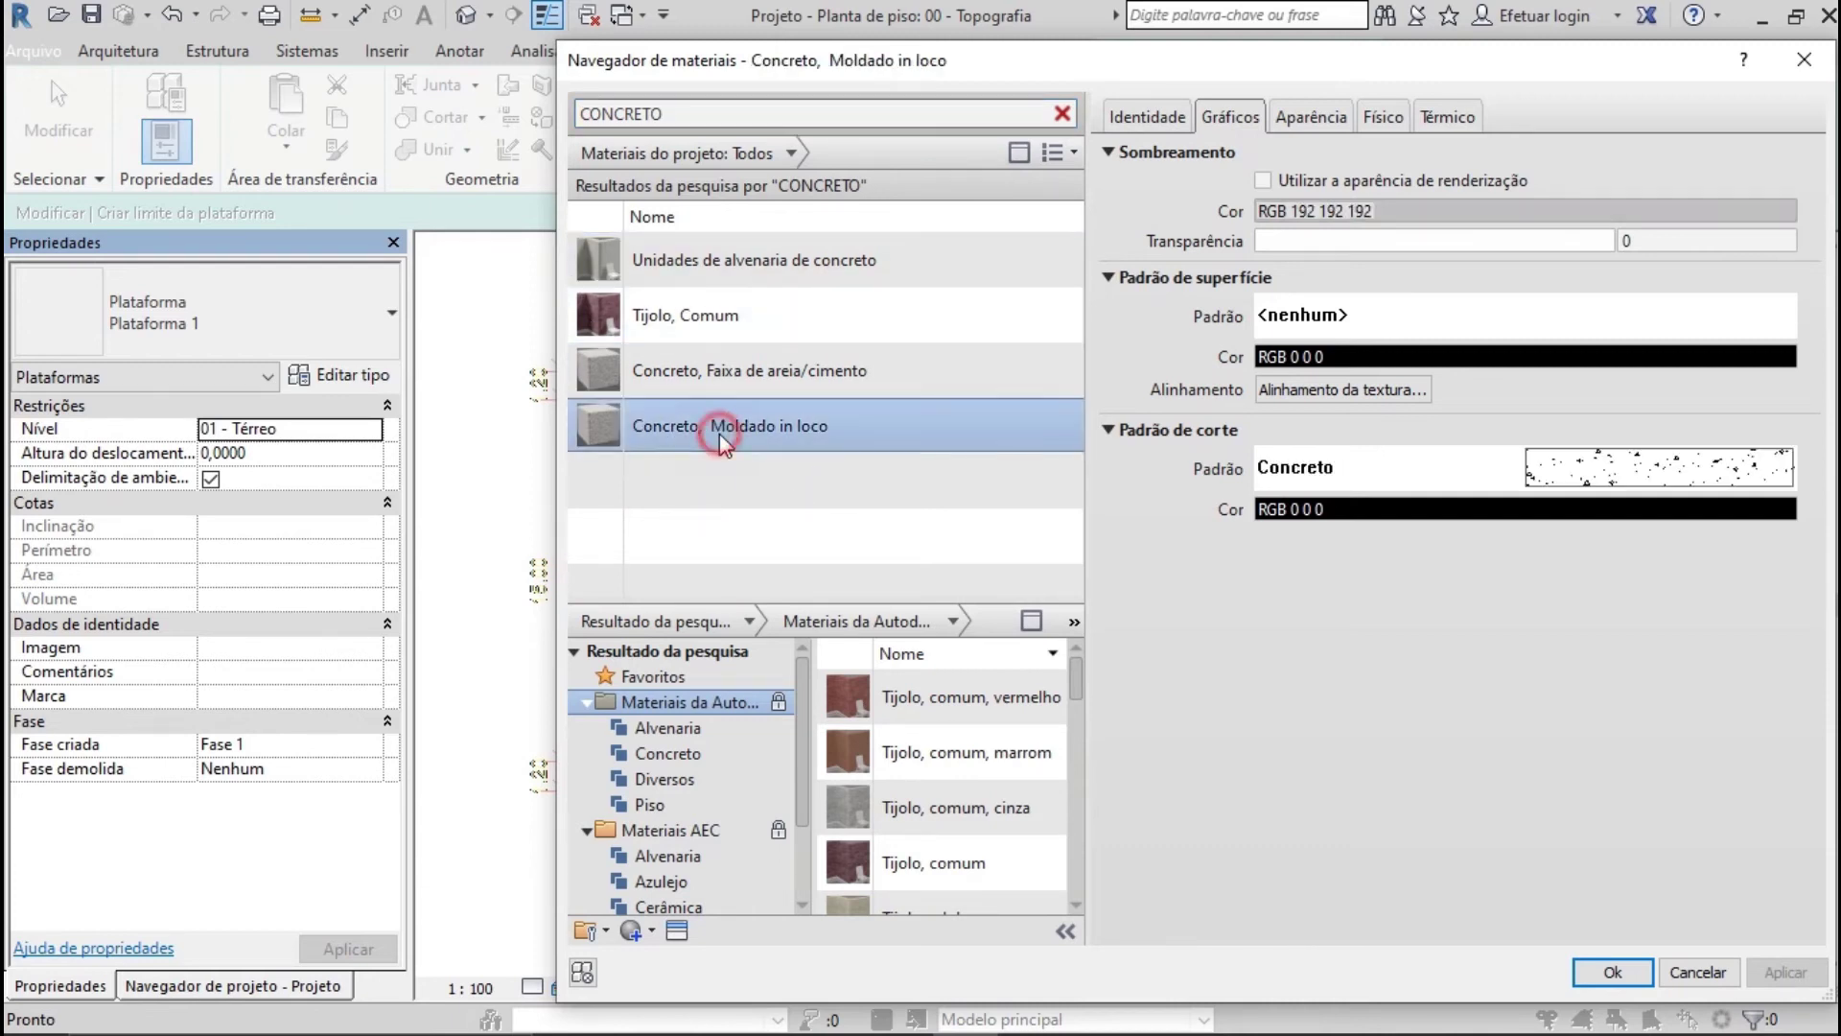
click(1614, 970)
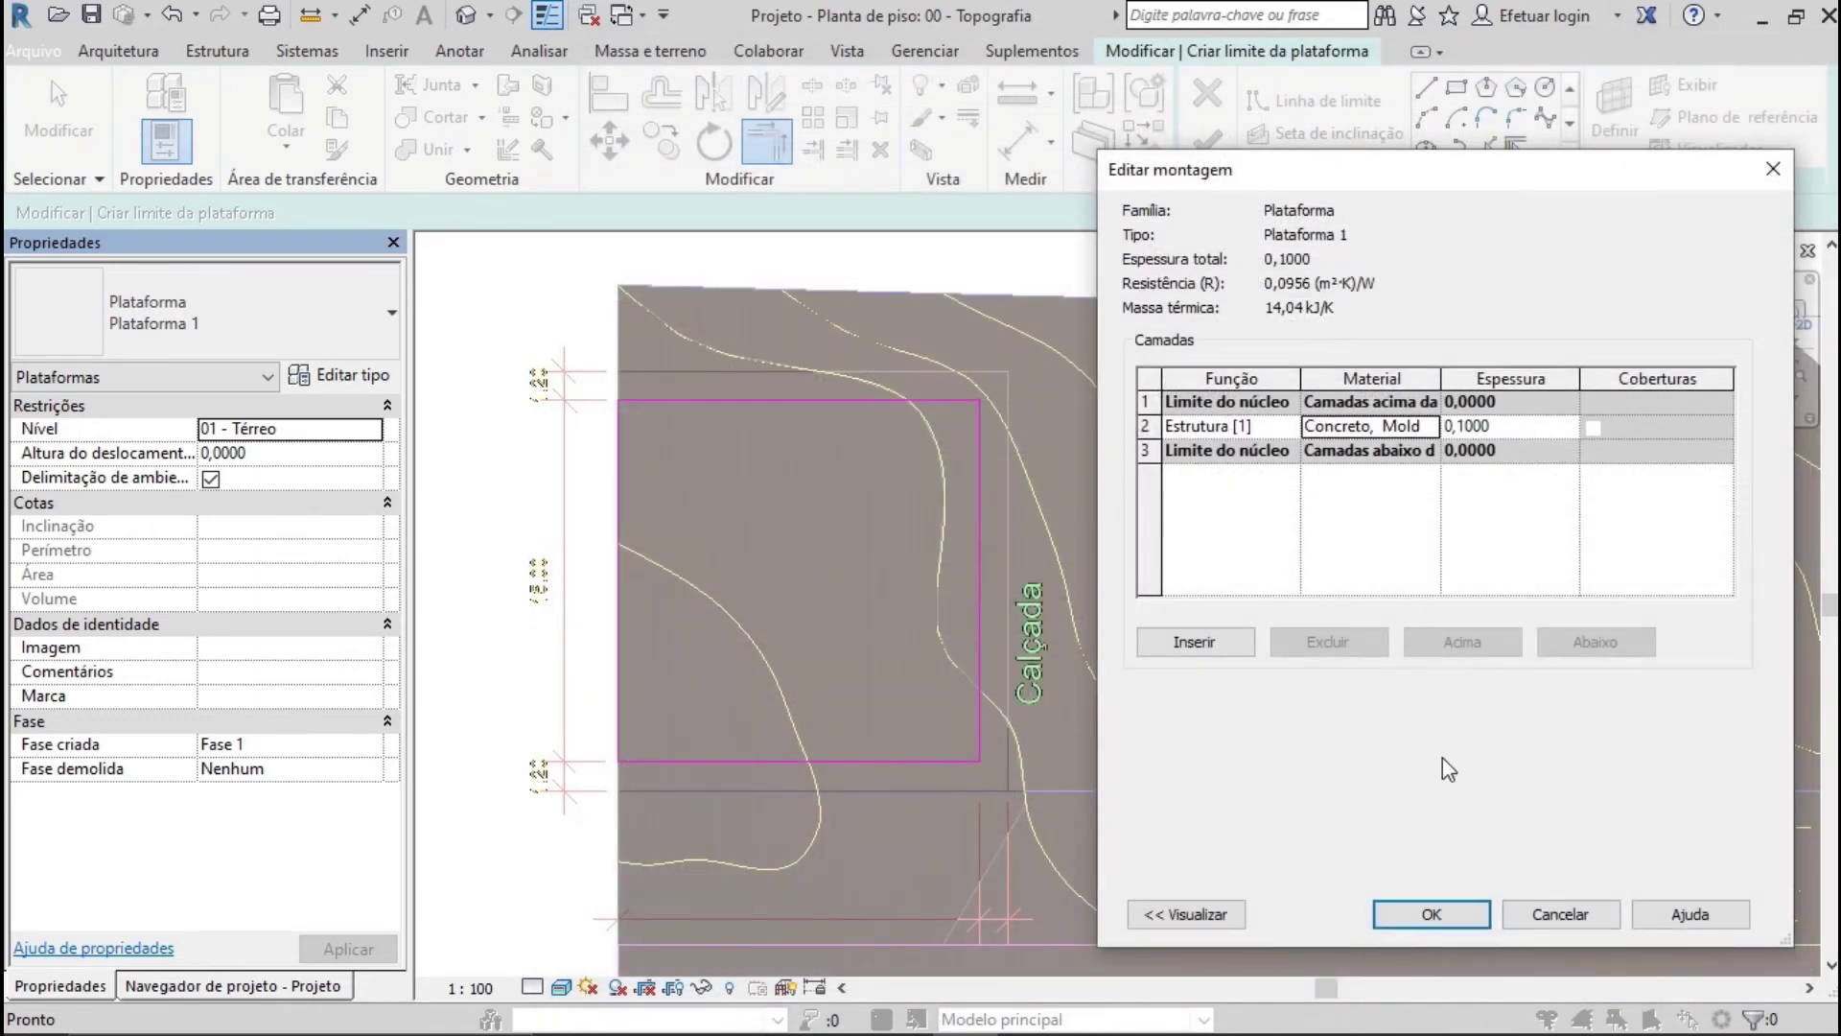
click(1460, 923)
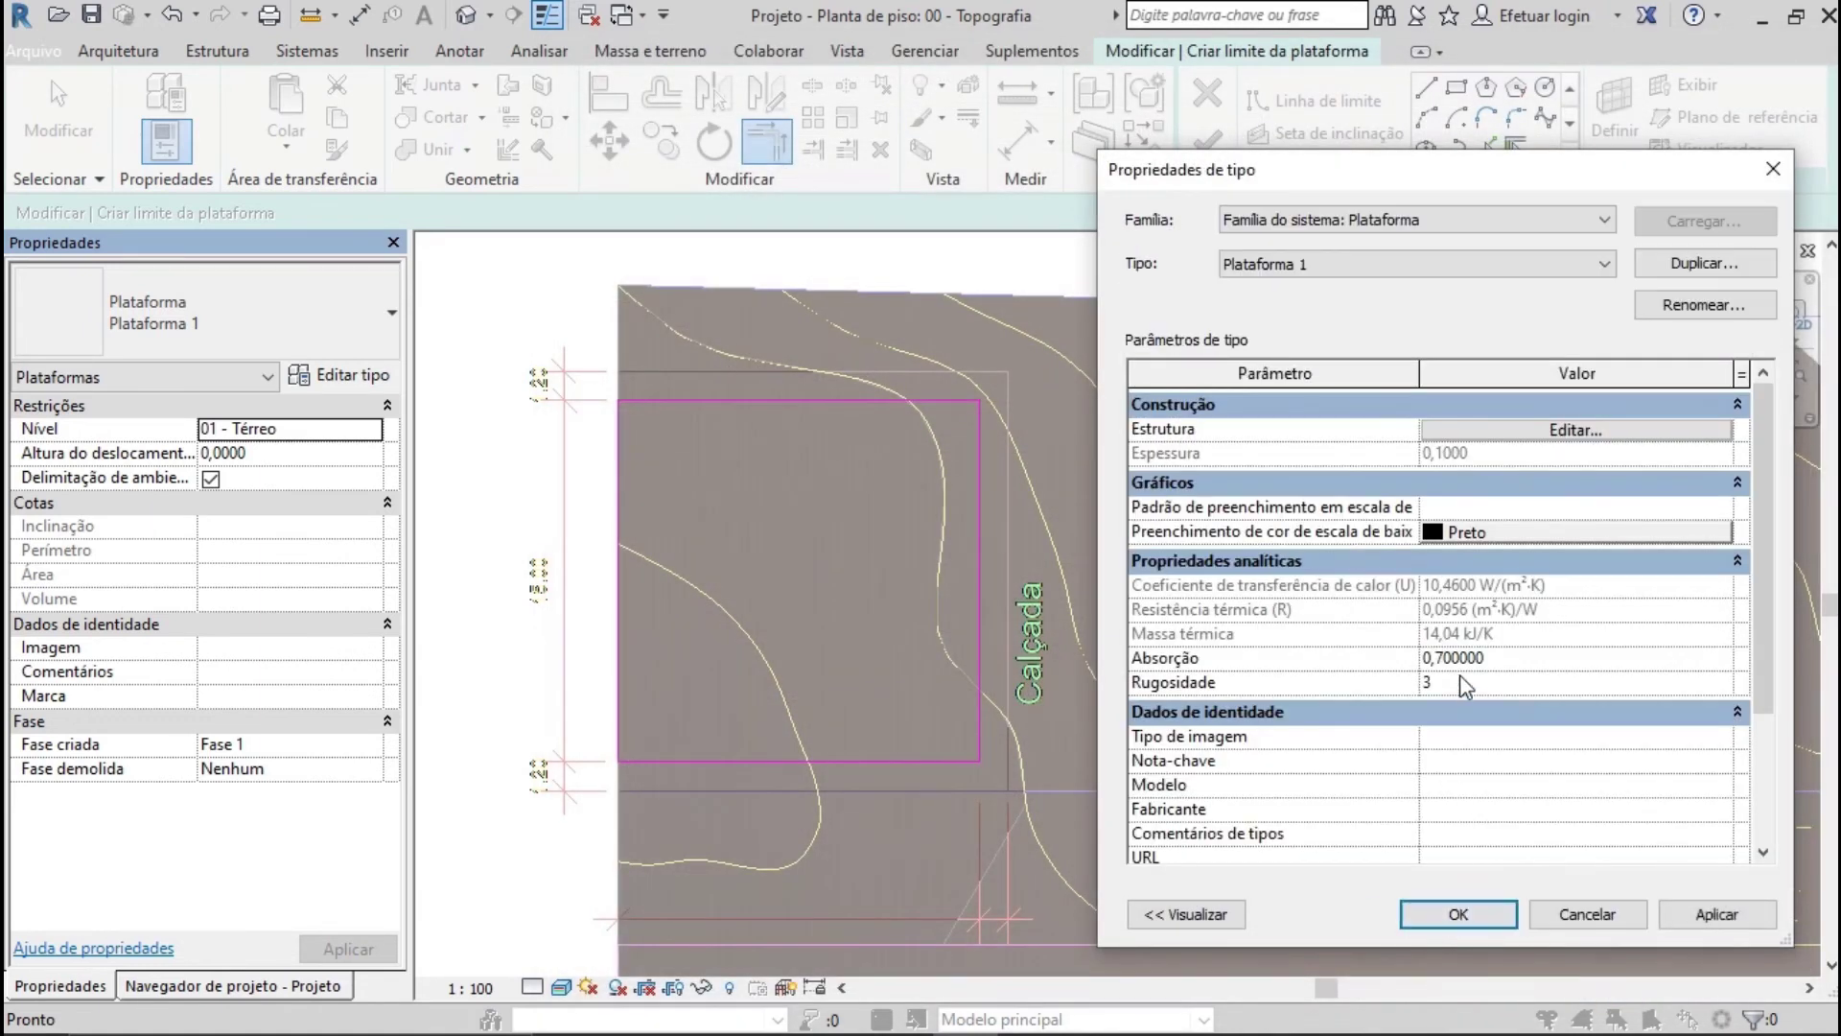
click(1460, 914)
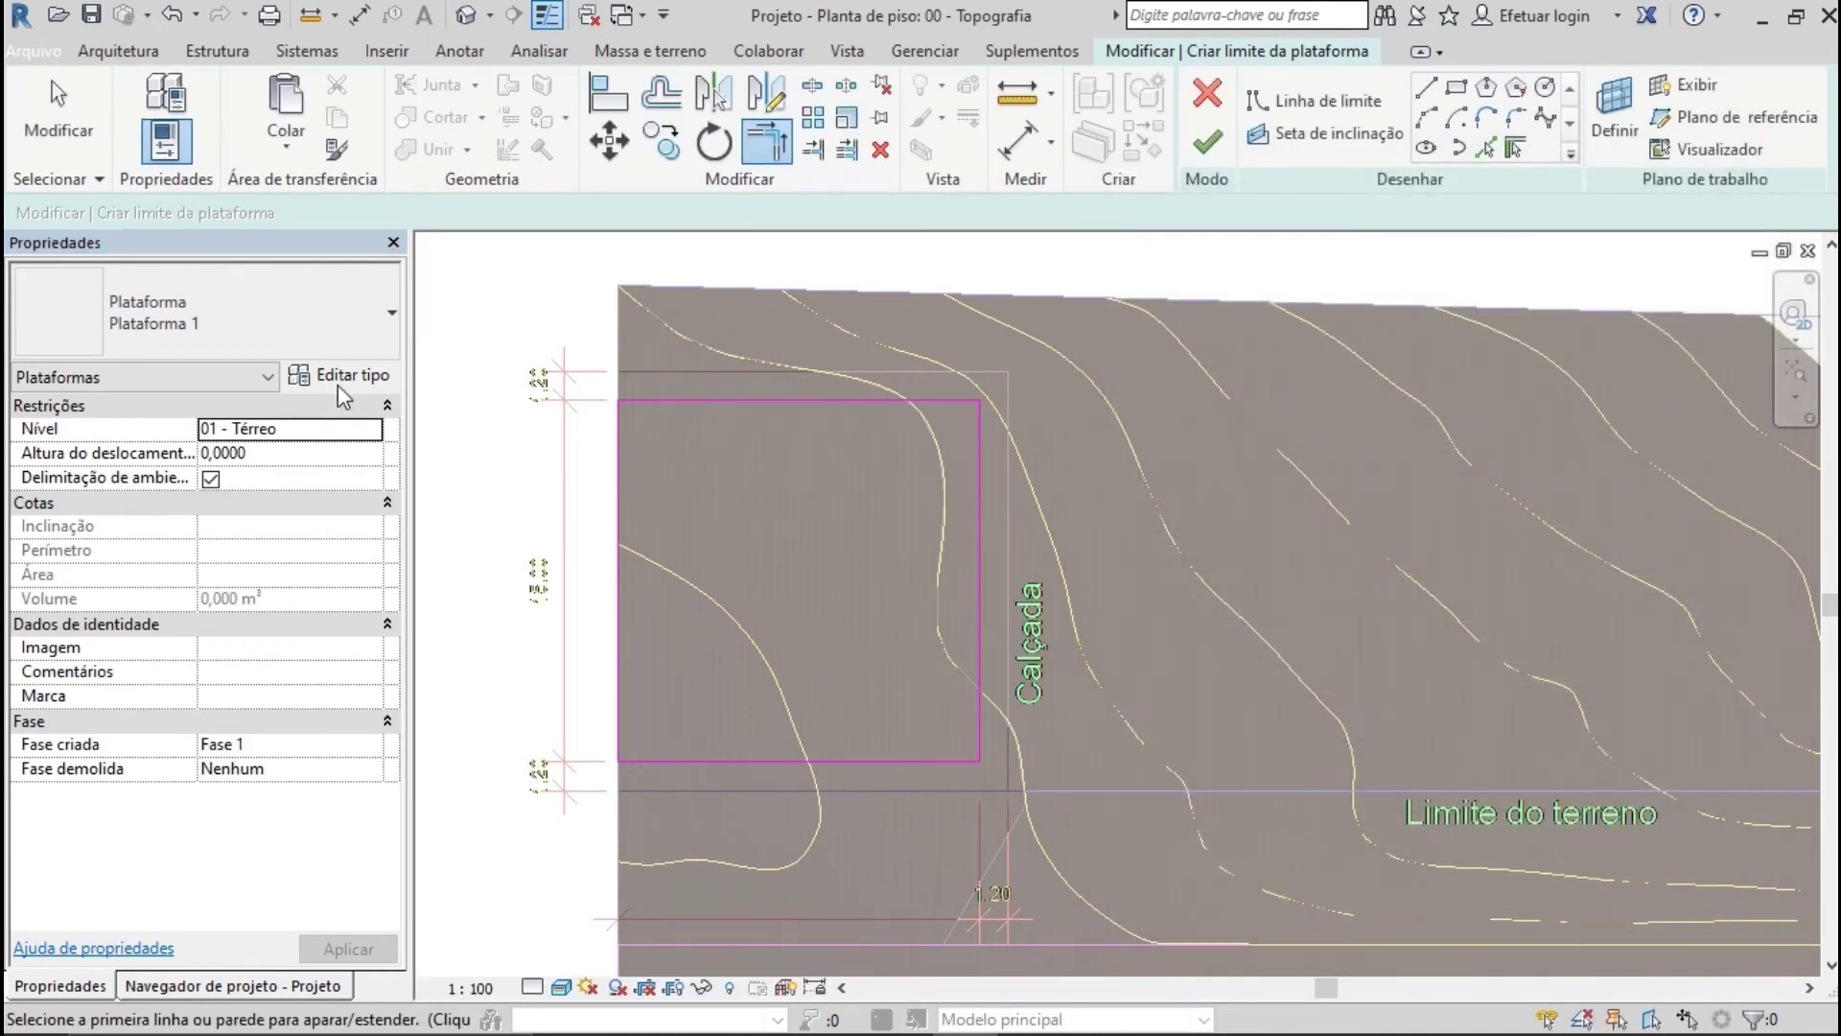
Finish the building pad on level 01 - Térreo with a zero height offset and show it in the default 3D view
click(265, 456)
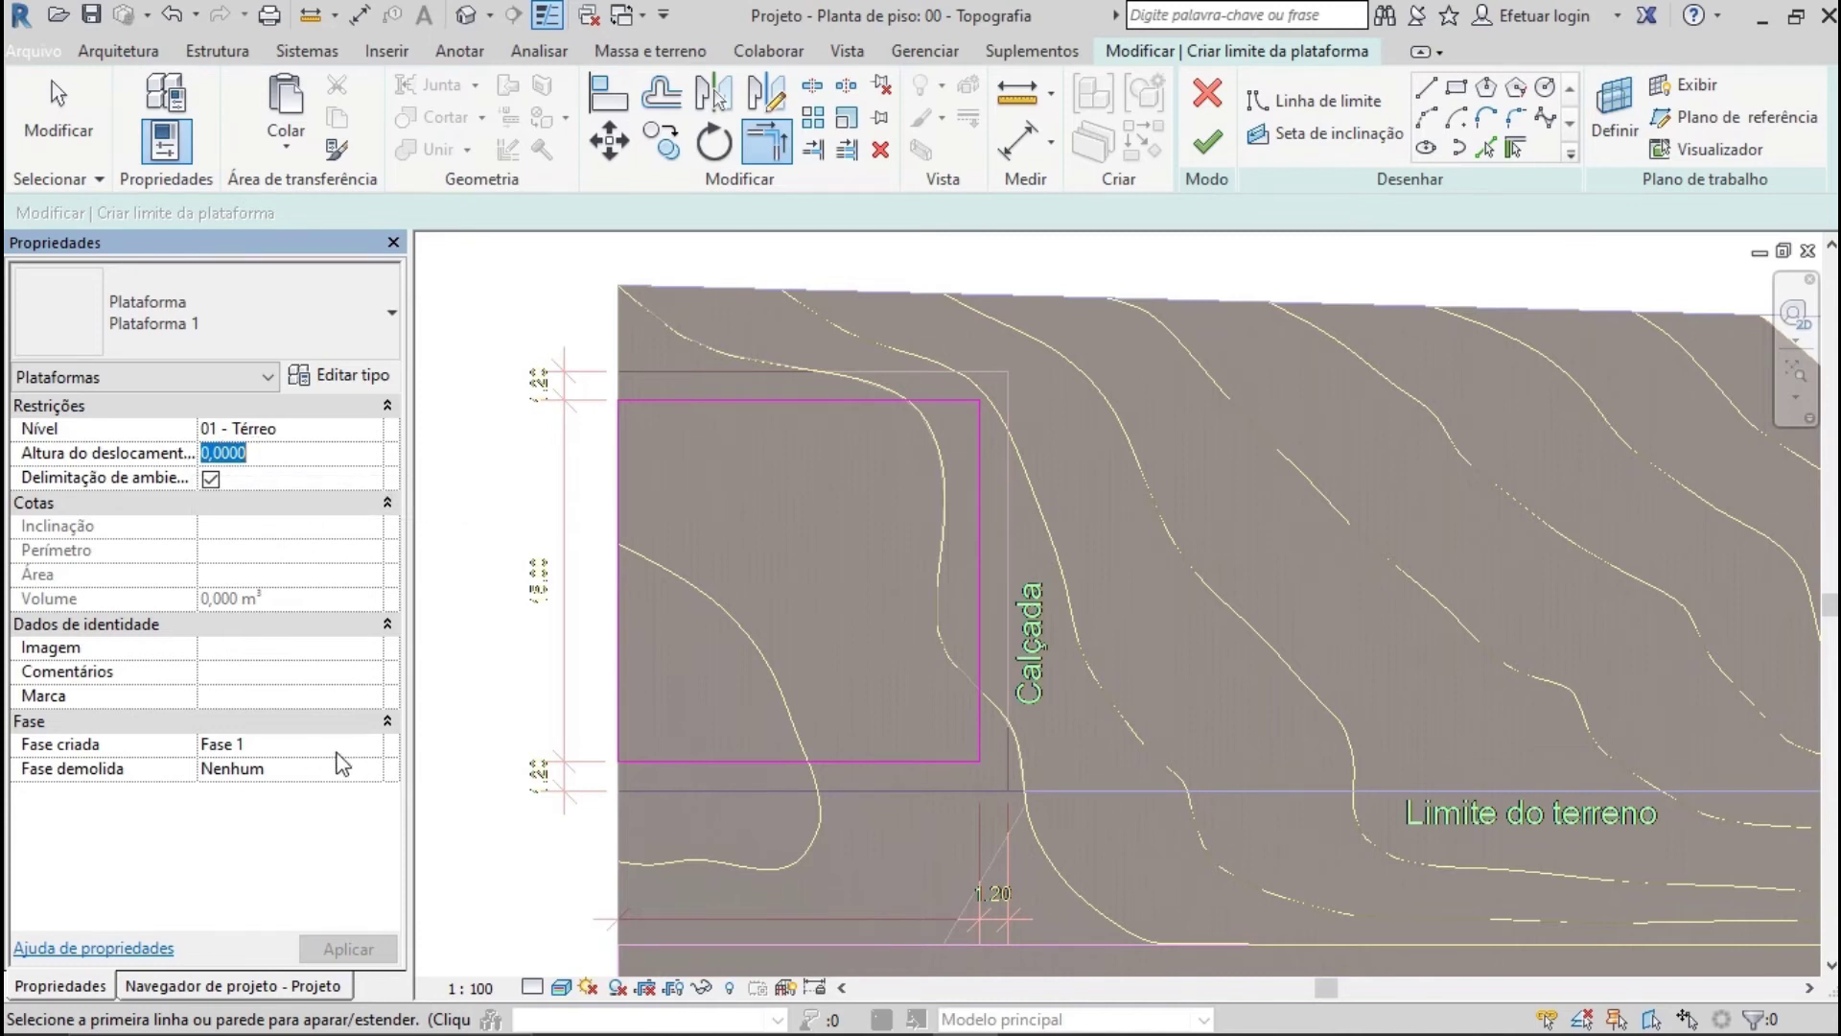
click(1205, 146)
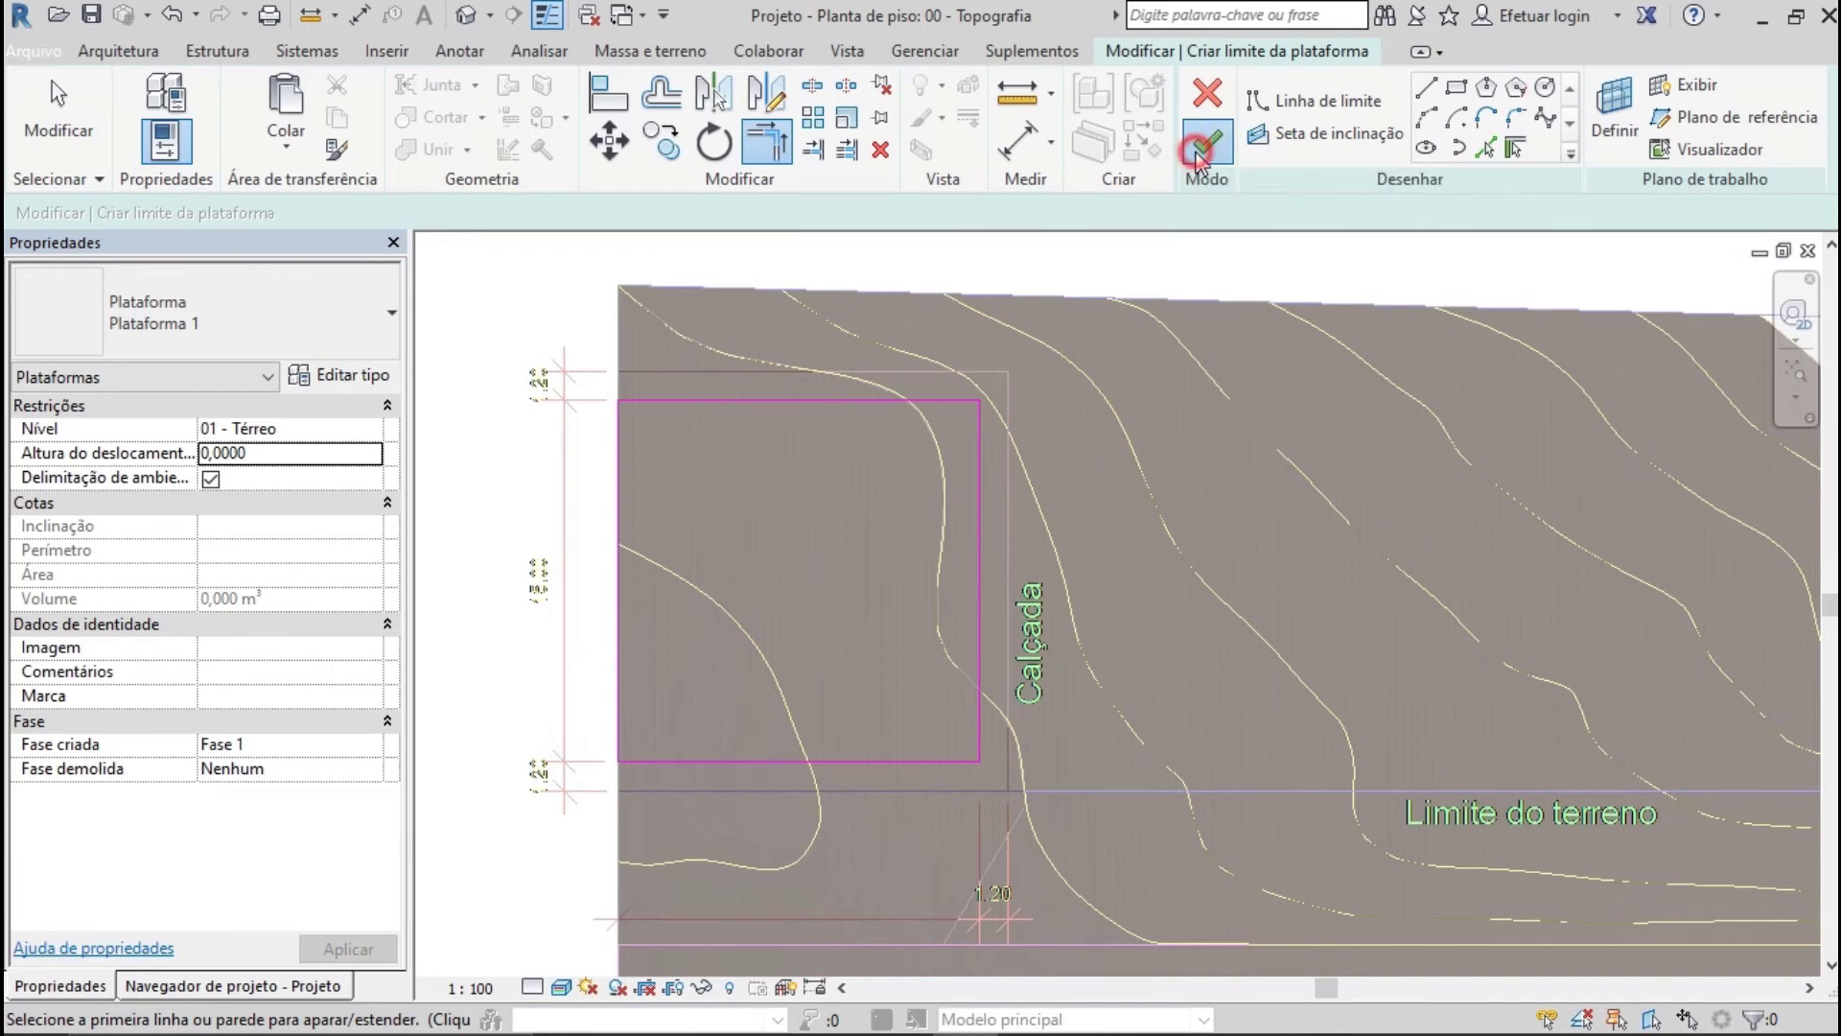
click(525, 301)
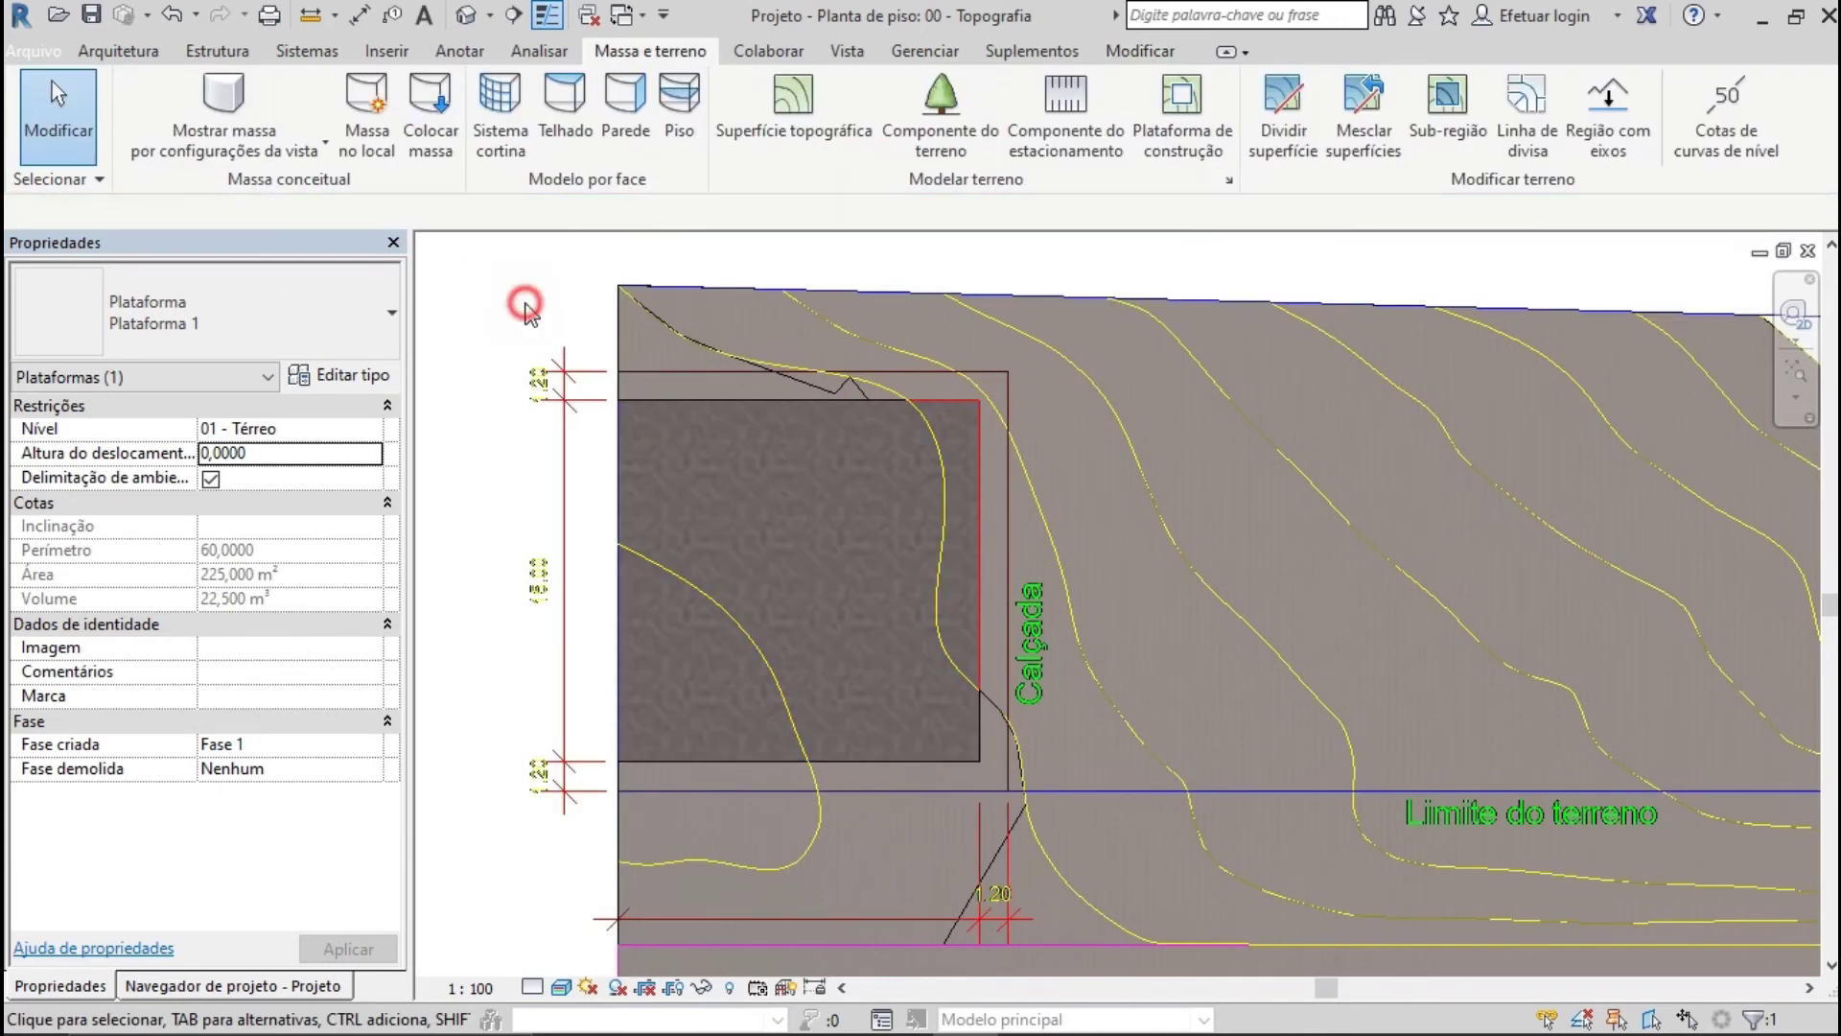
middle_drag(625, 422, 702, 524)
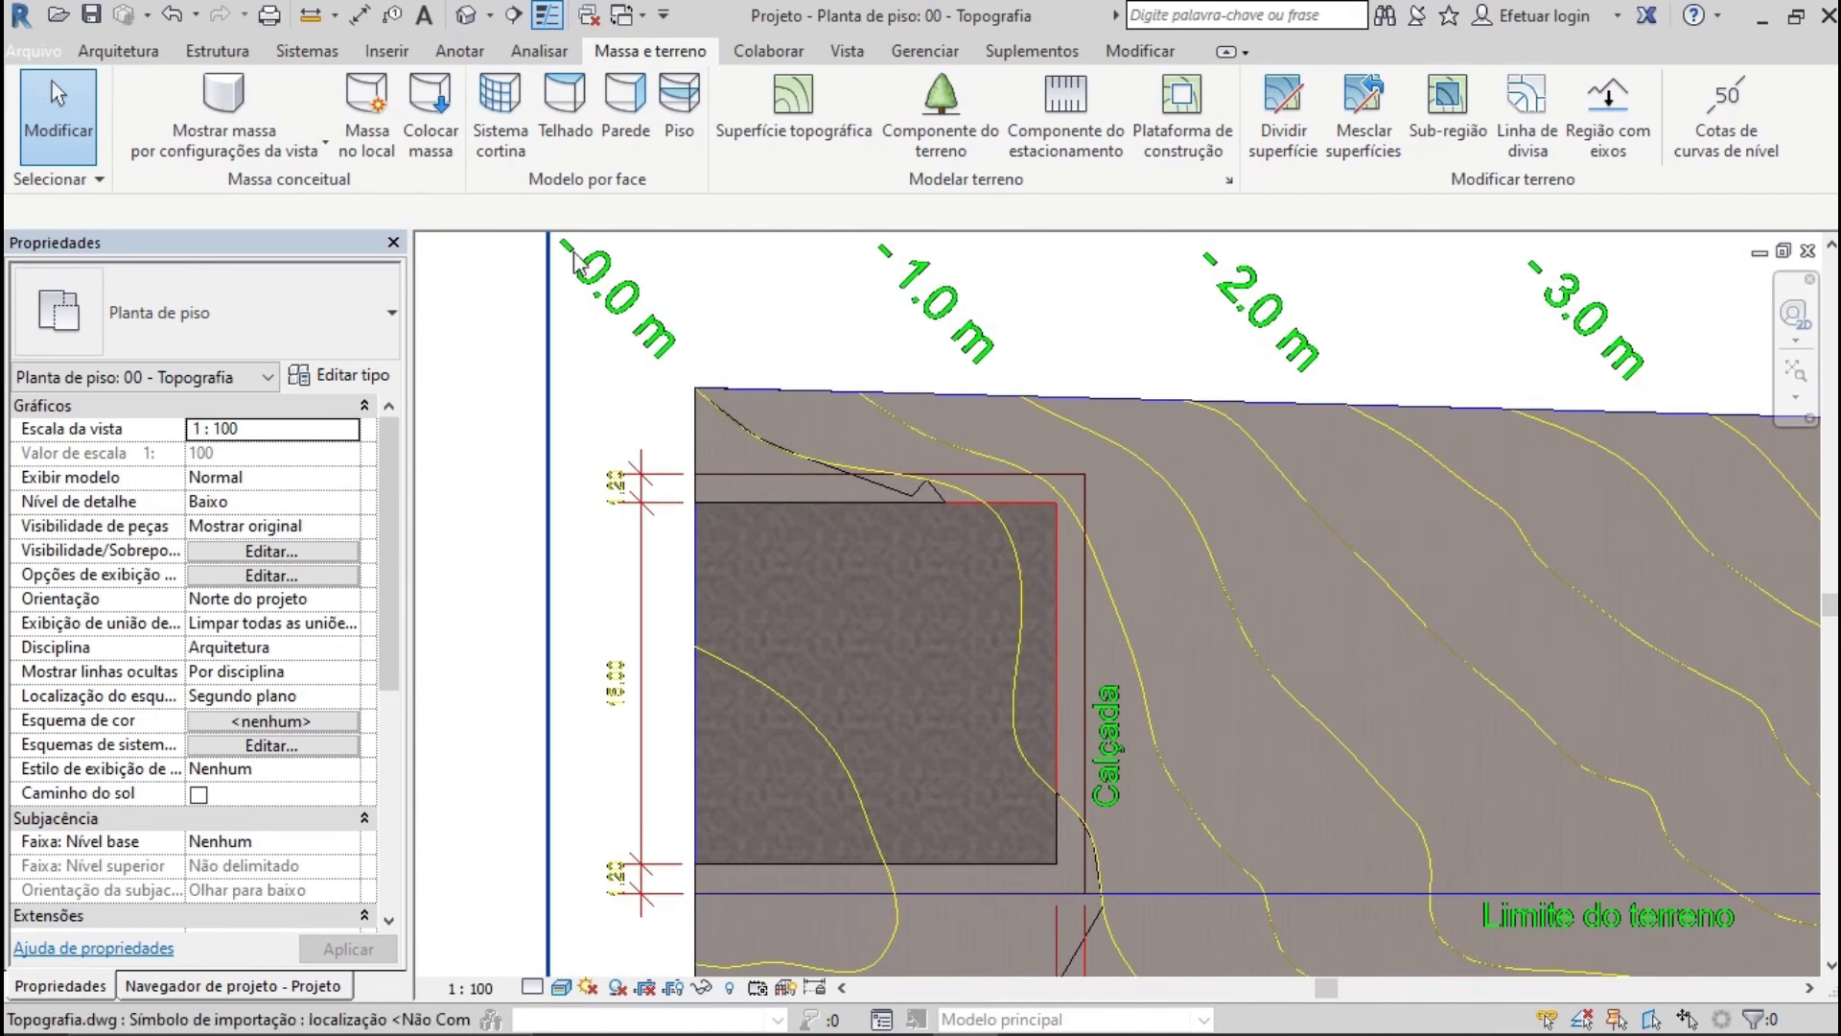
click(468, 16)
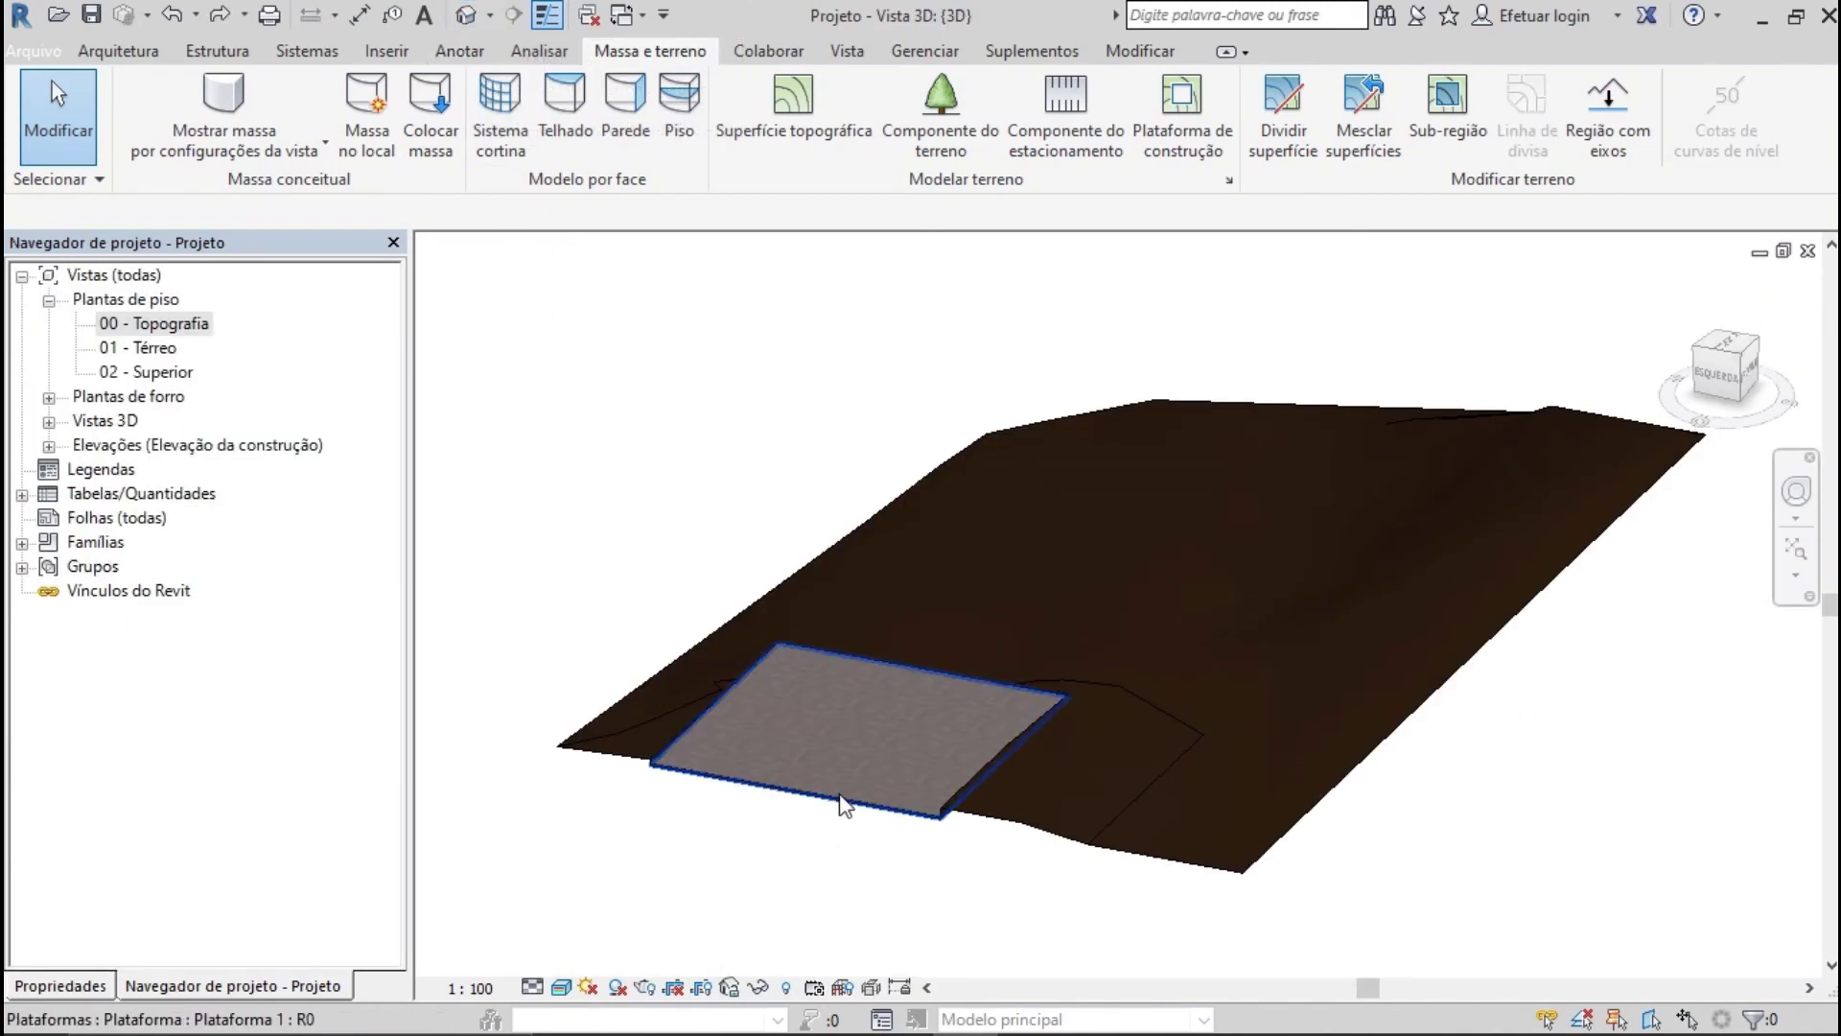
Set the building pad's height offset from its level to 1 m and apply it
click(815, 794)
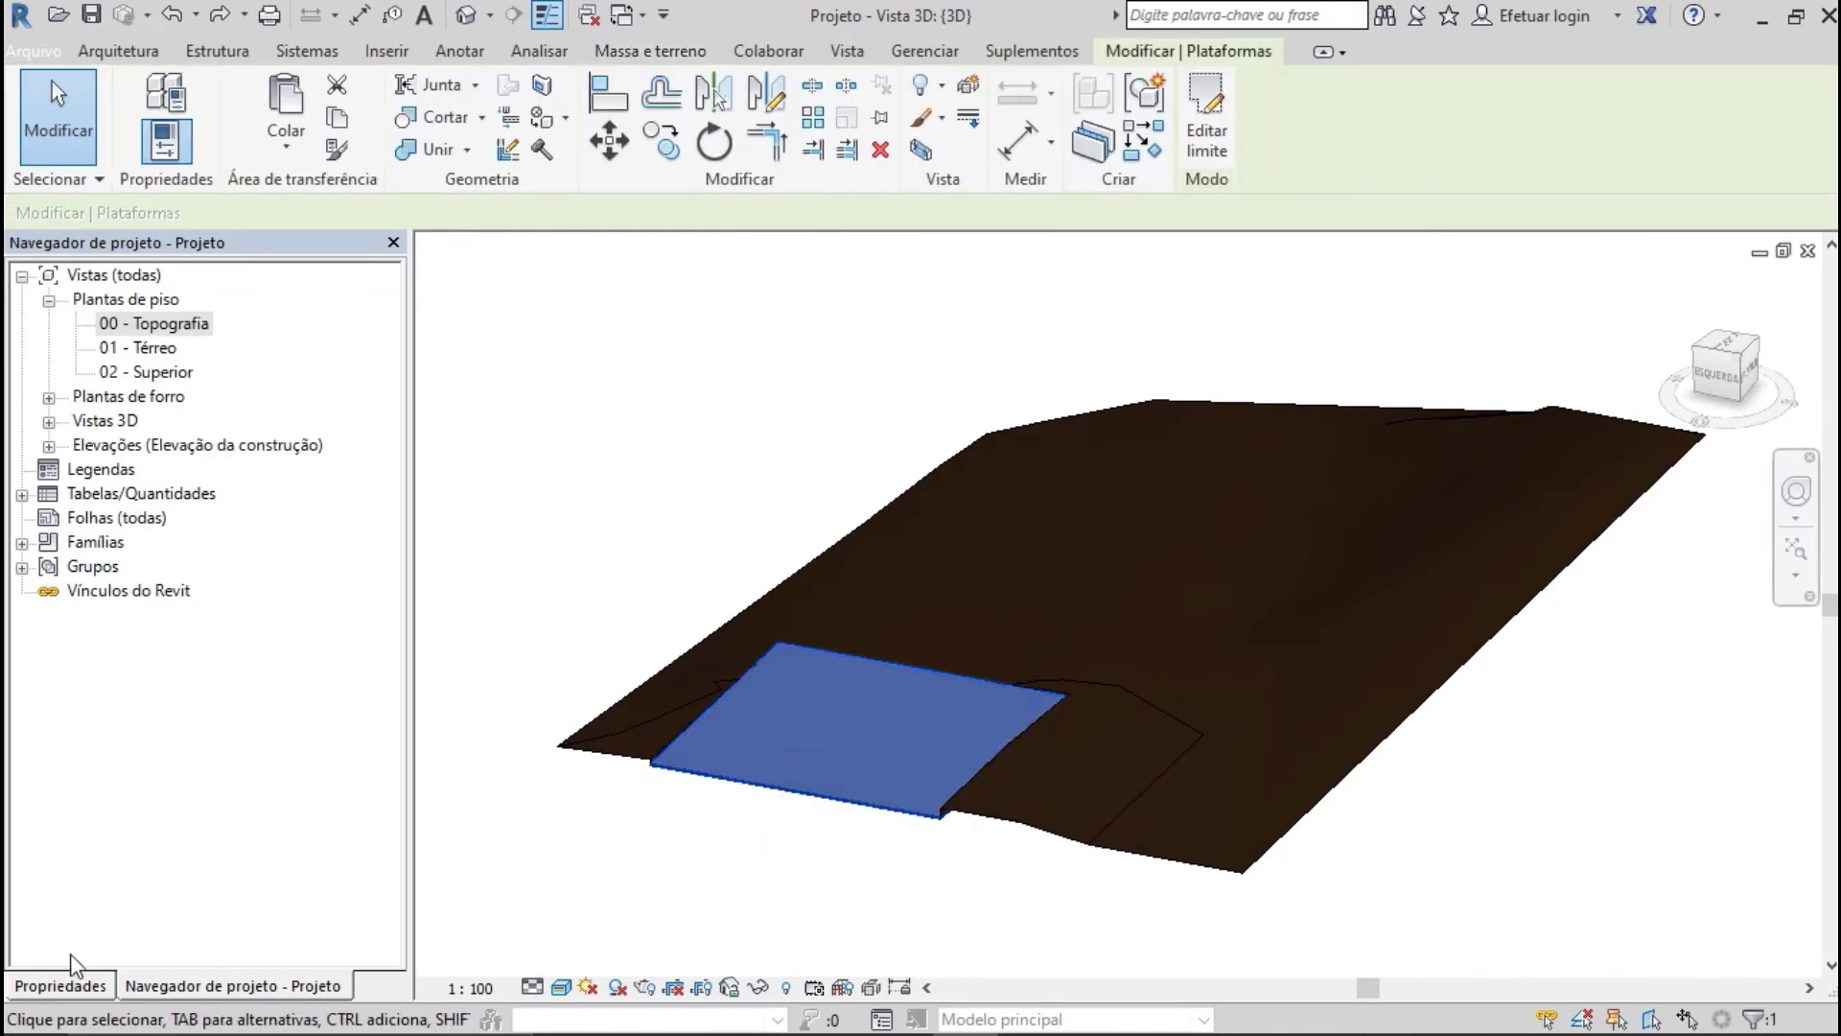
click(90, 984)
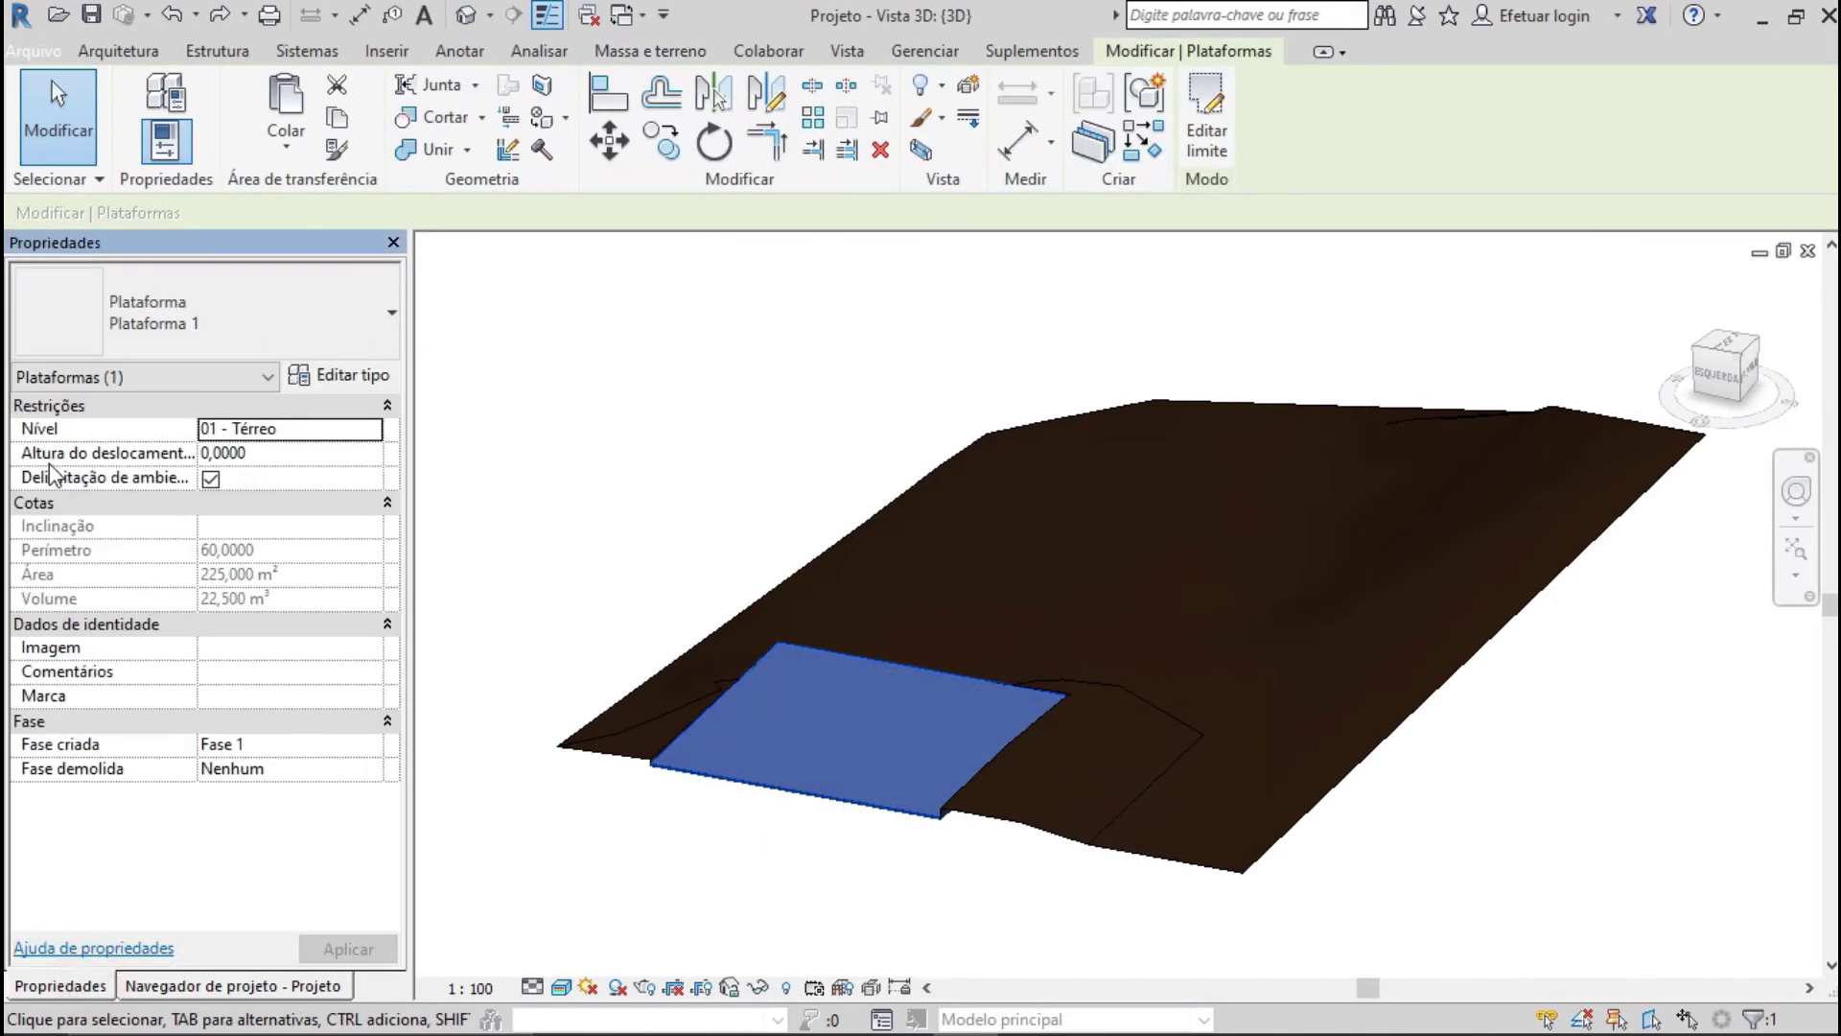
click(274, 456)
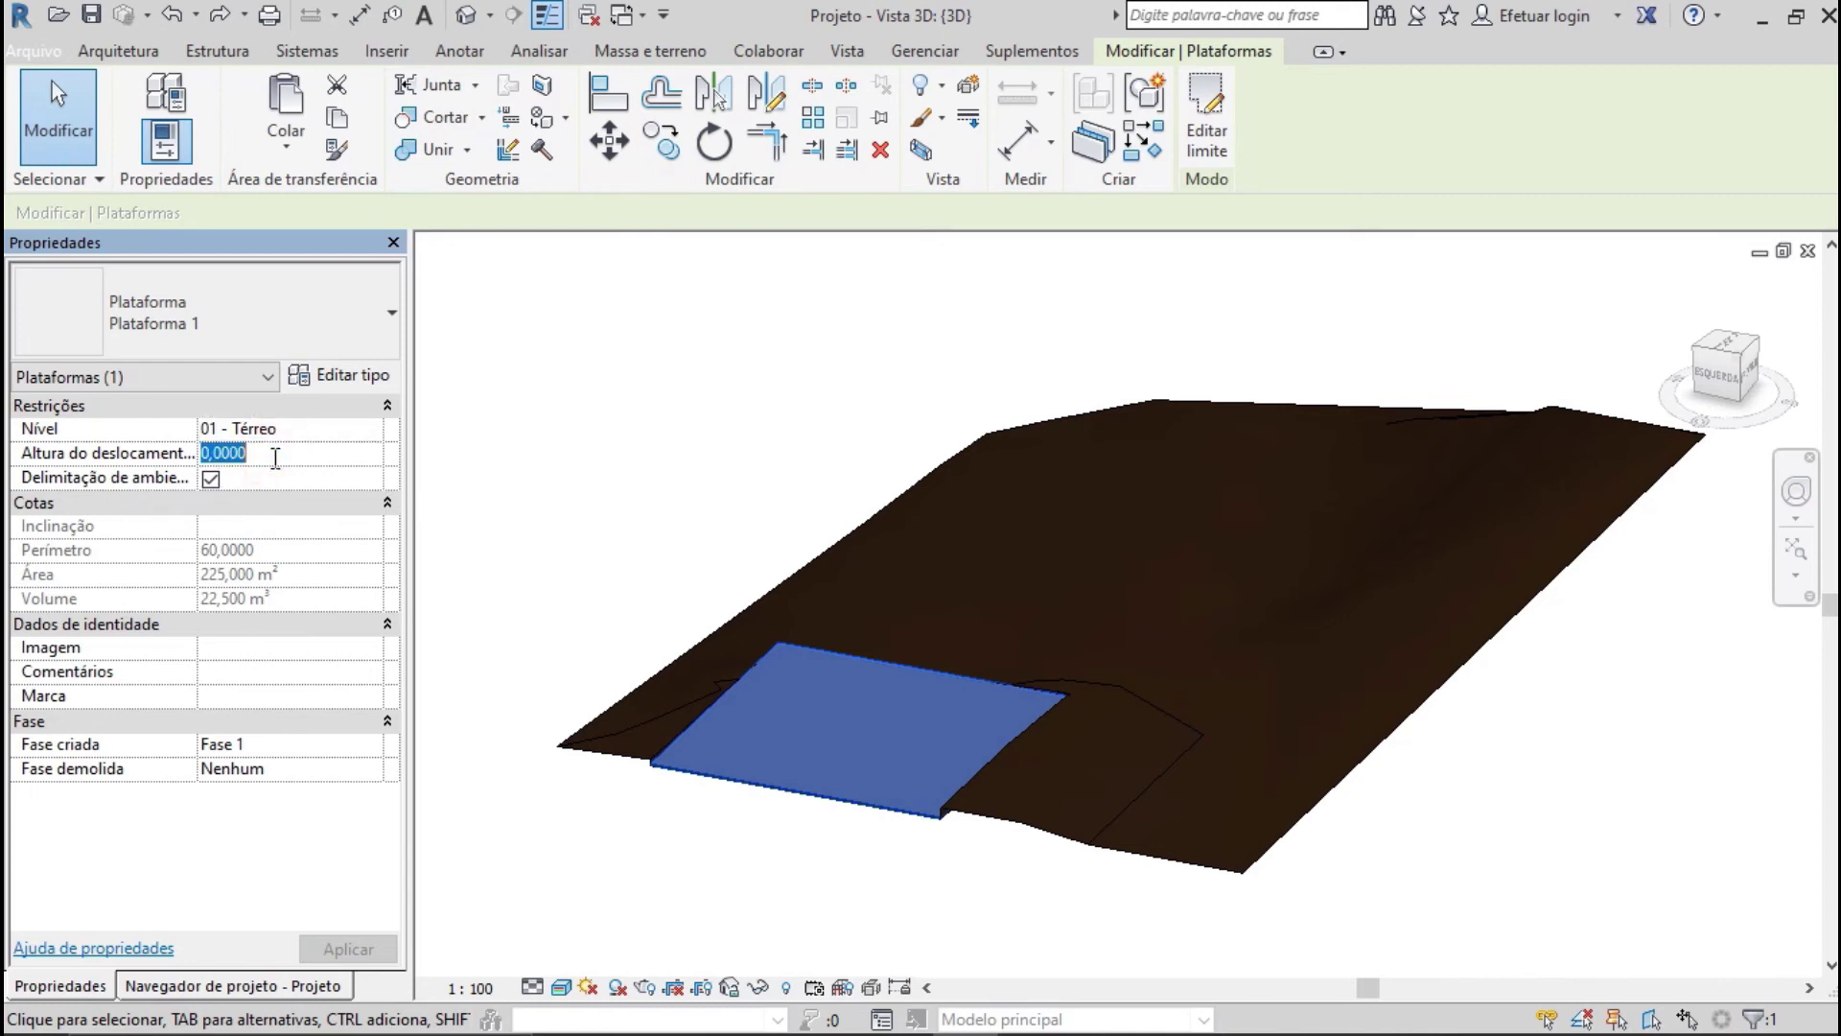
text(1)
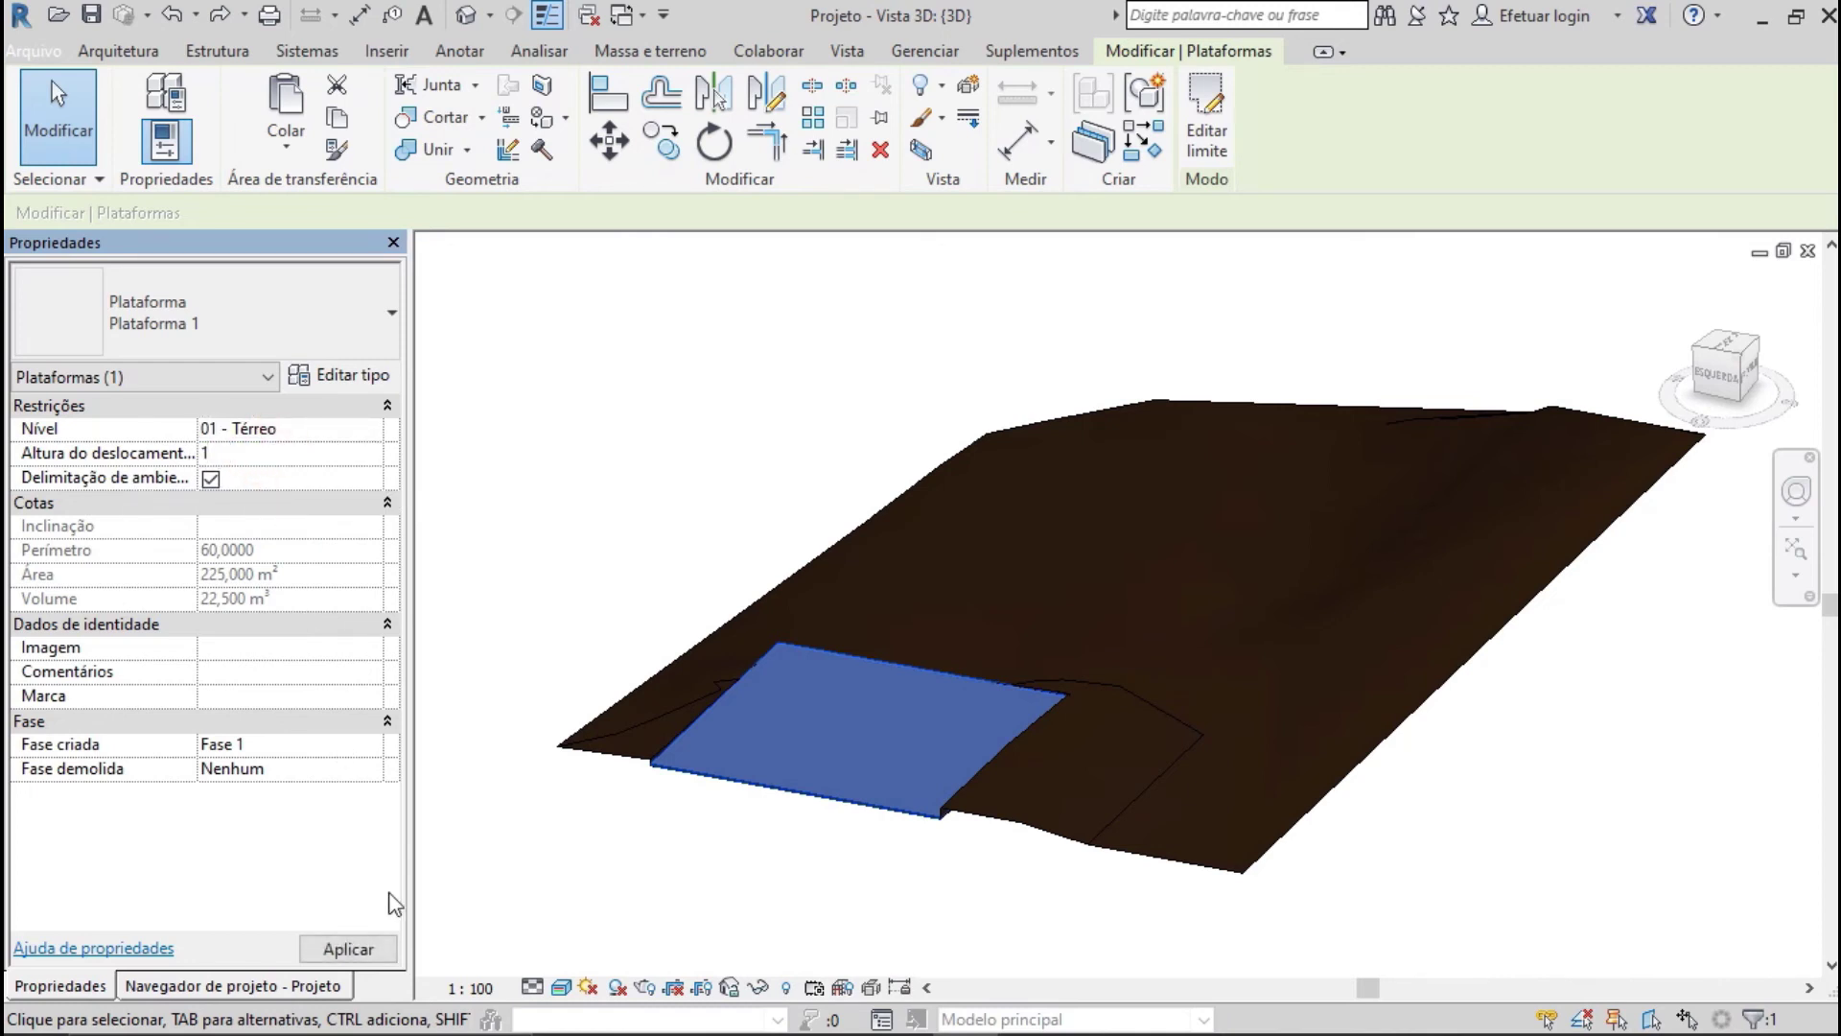
click(348, 948)
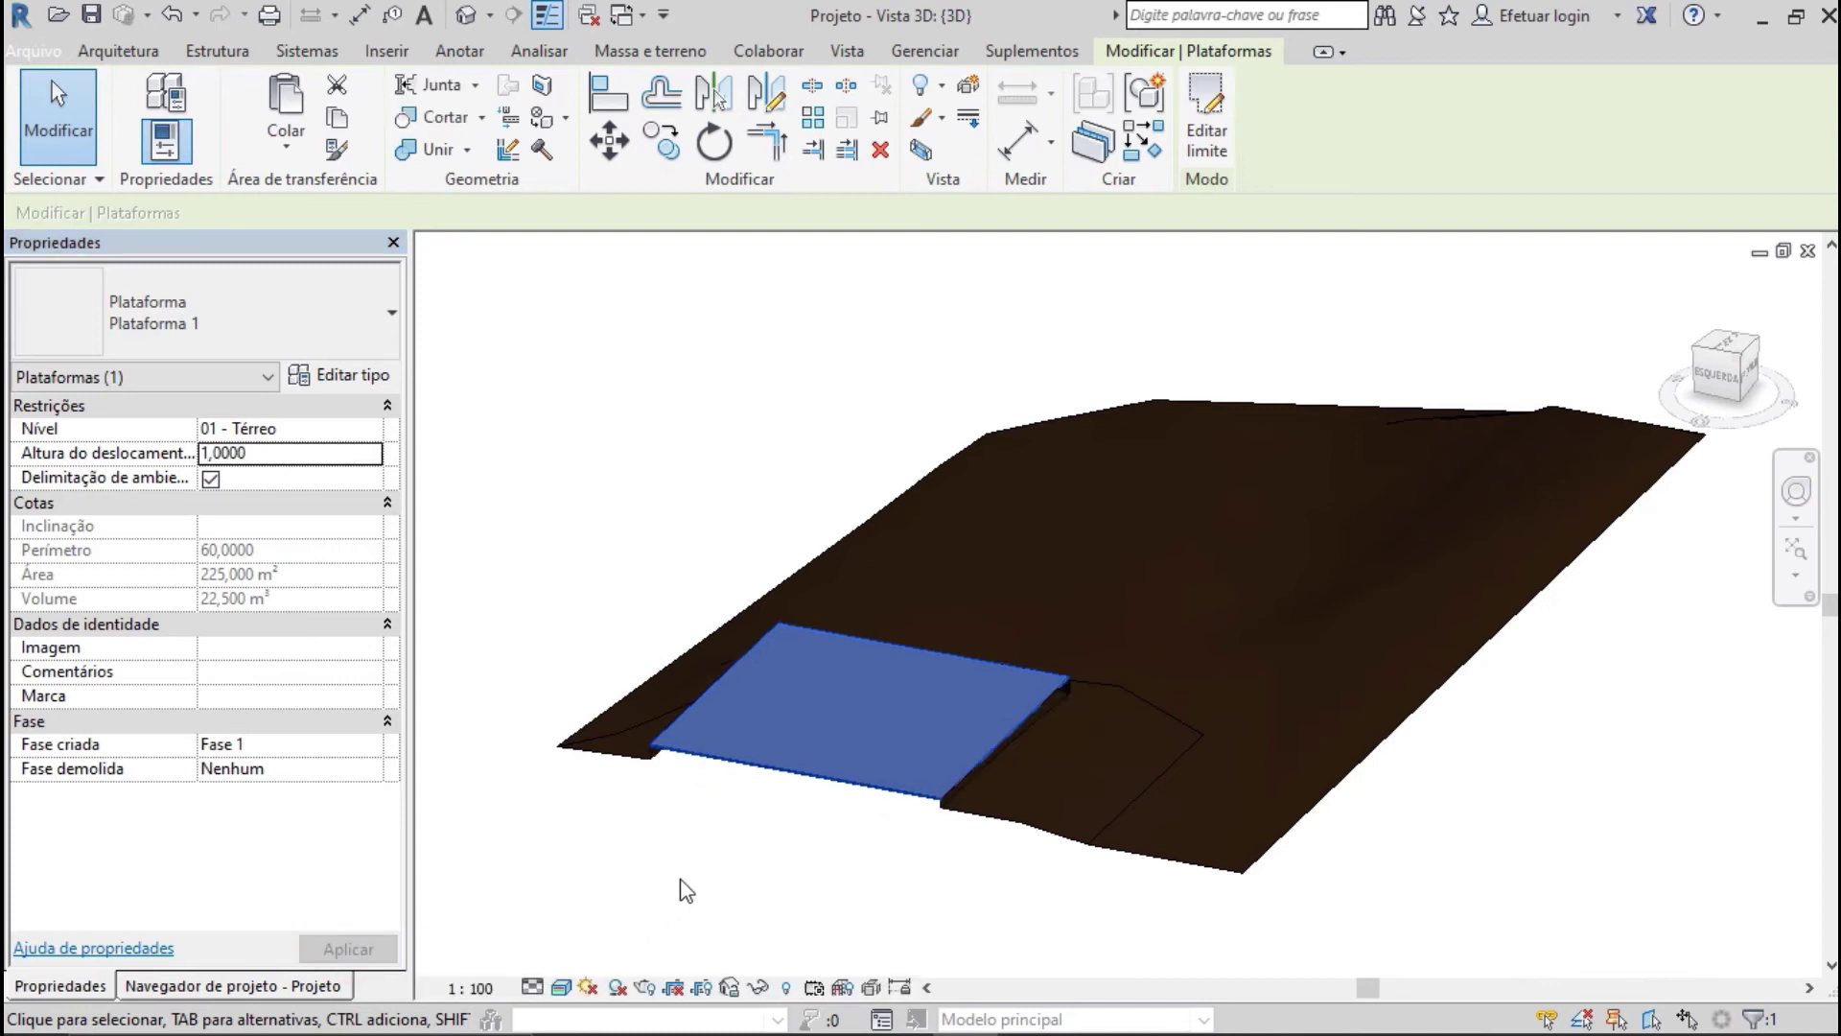
Examine the raised building pad and its edges against the surrounding terrain in the 3D view
click(681, 879)
middle_drag(843, 855, 850, 732)
click(1045, 662)
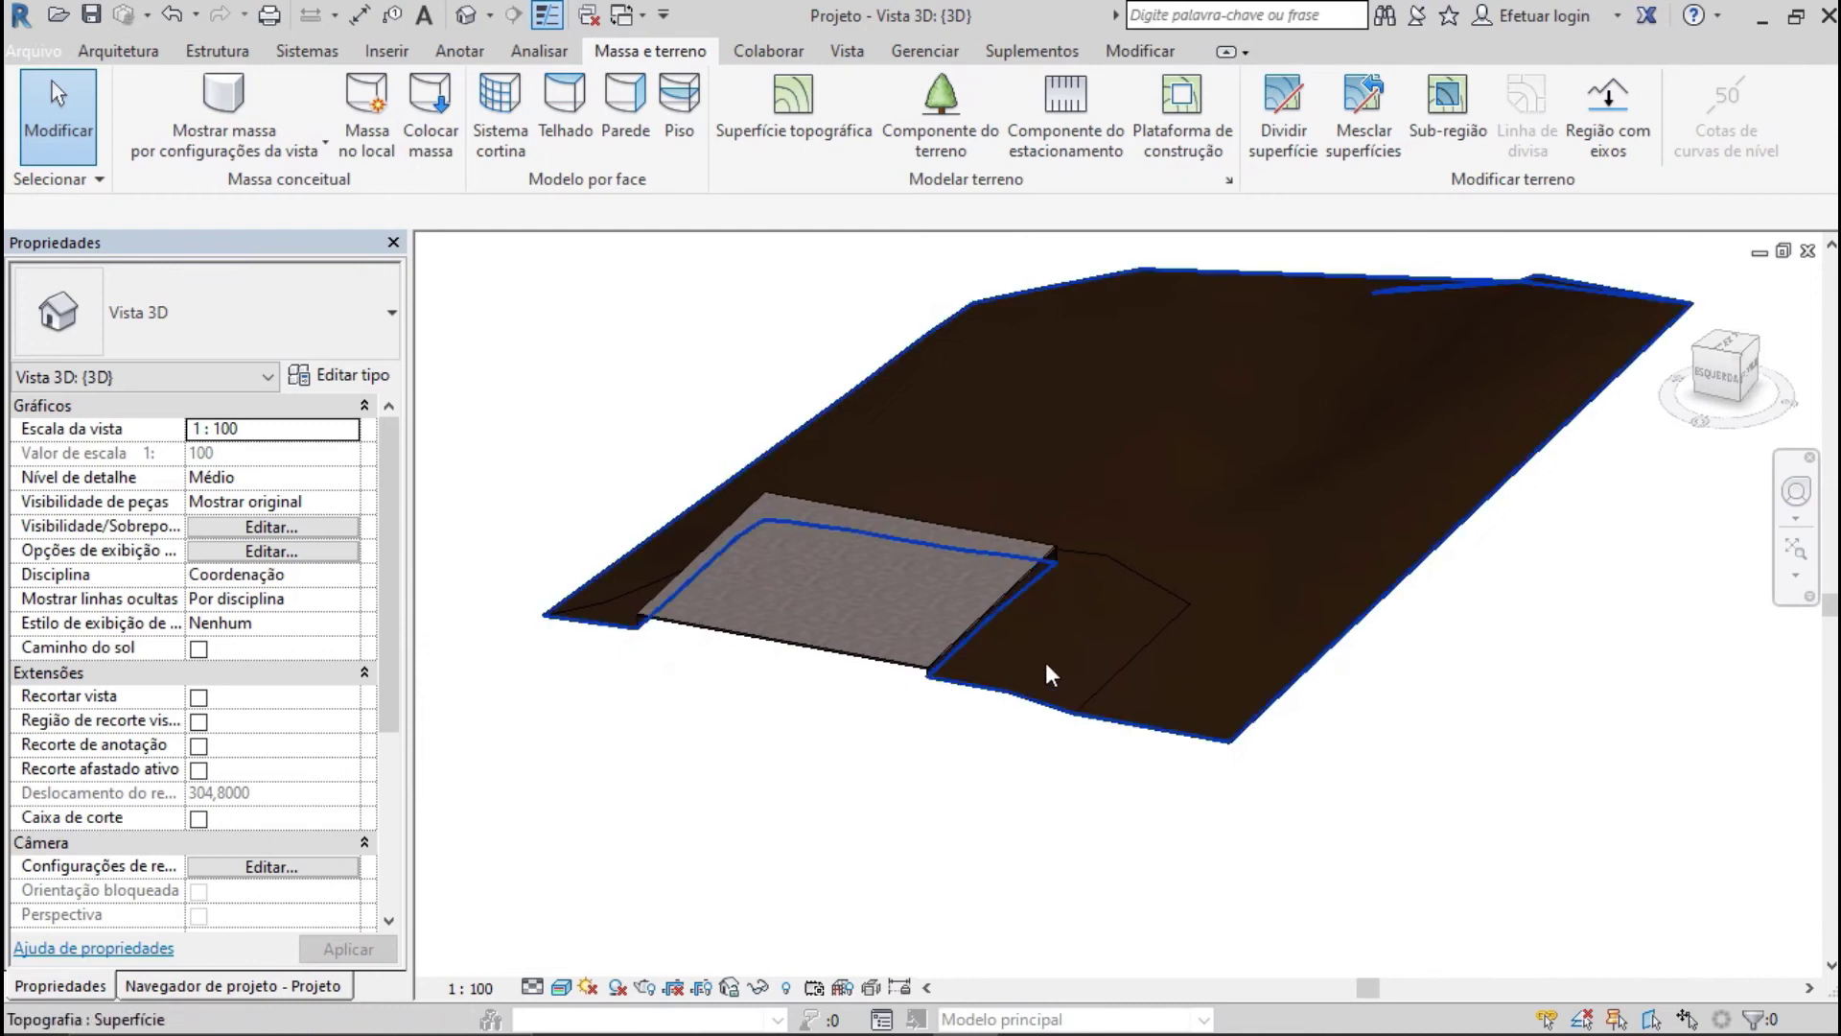
click(1045, 558)
scroll(1046, 556, up, 5)
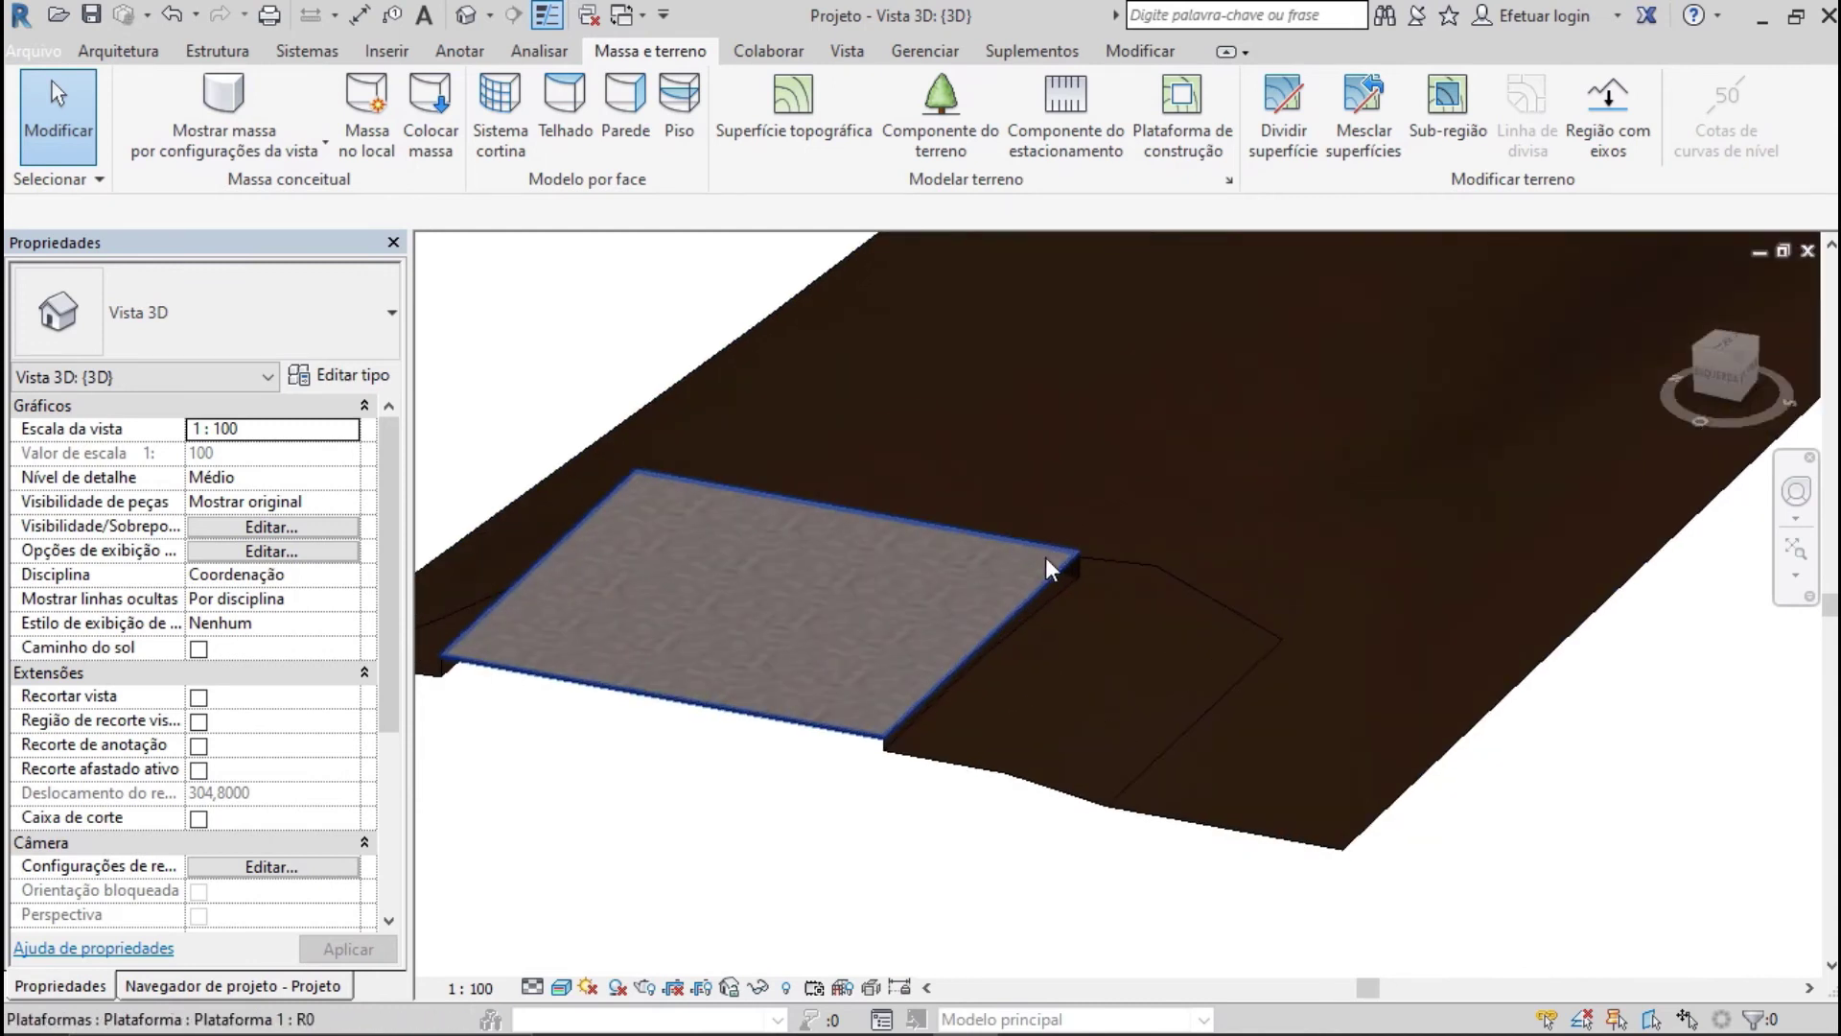
scroll(1016, 629, down, 3)
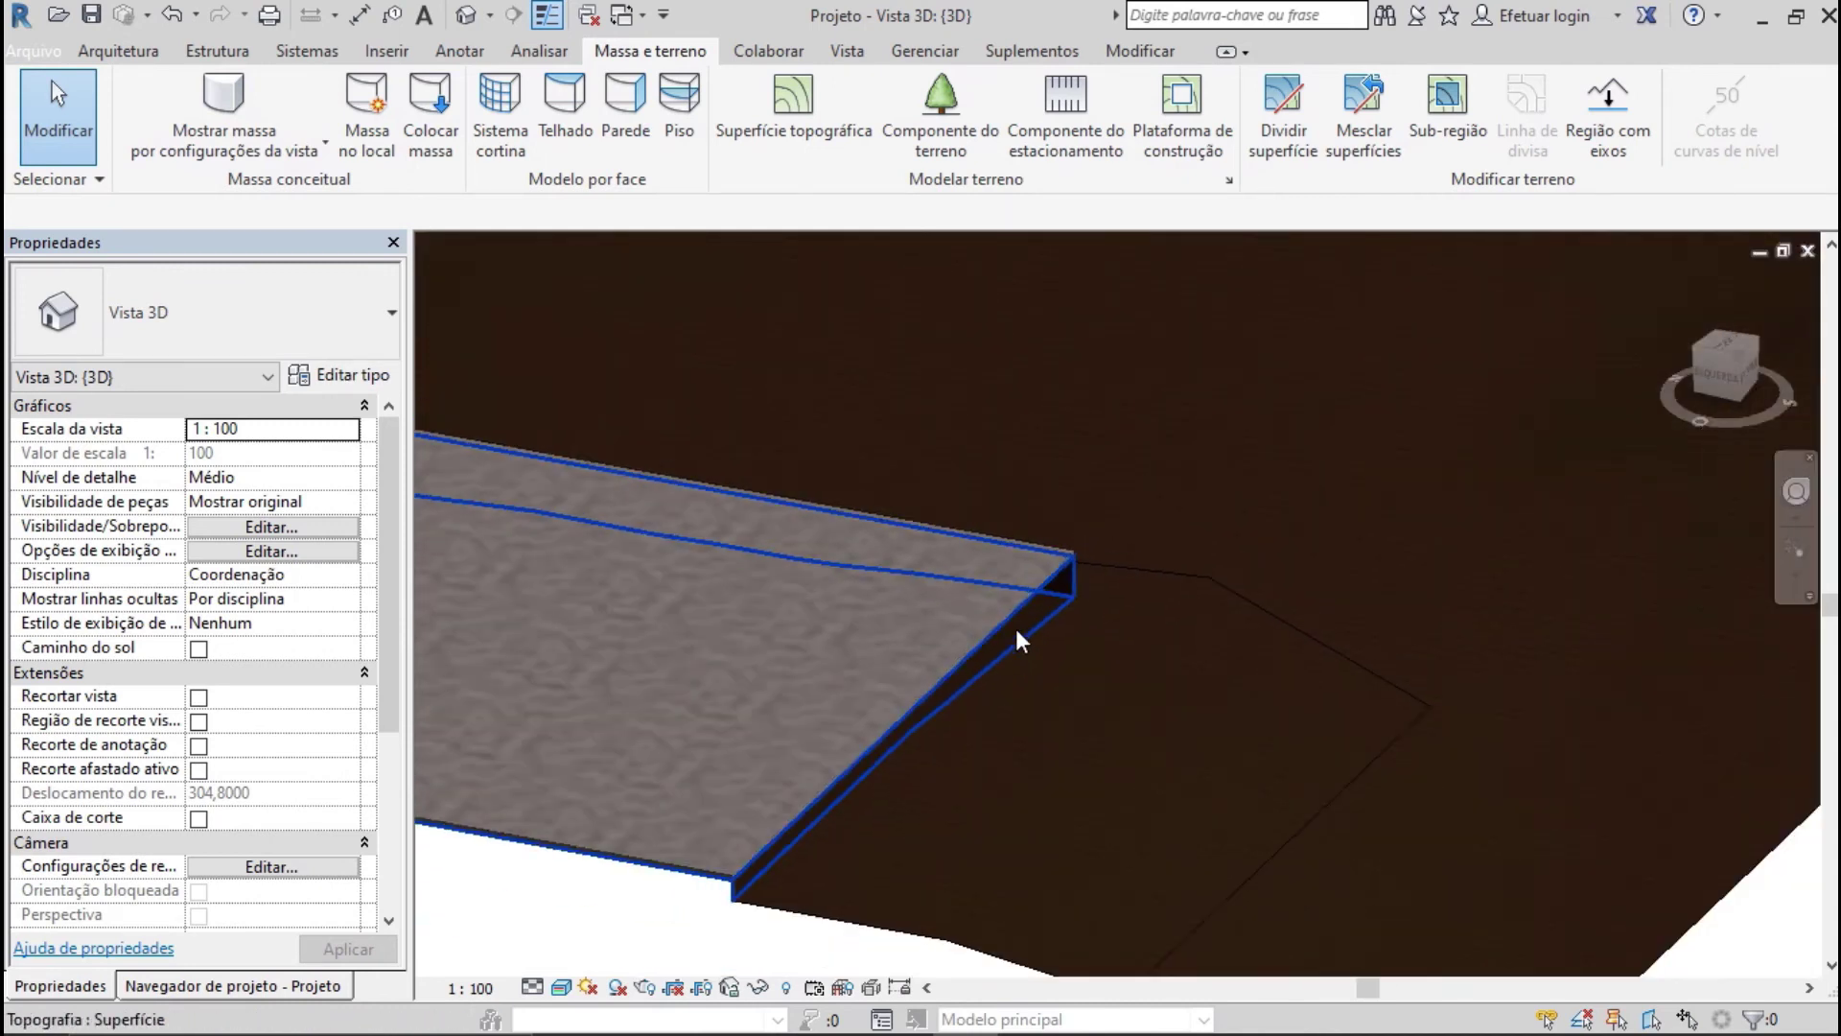
scroll(997, 674, down, 5)
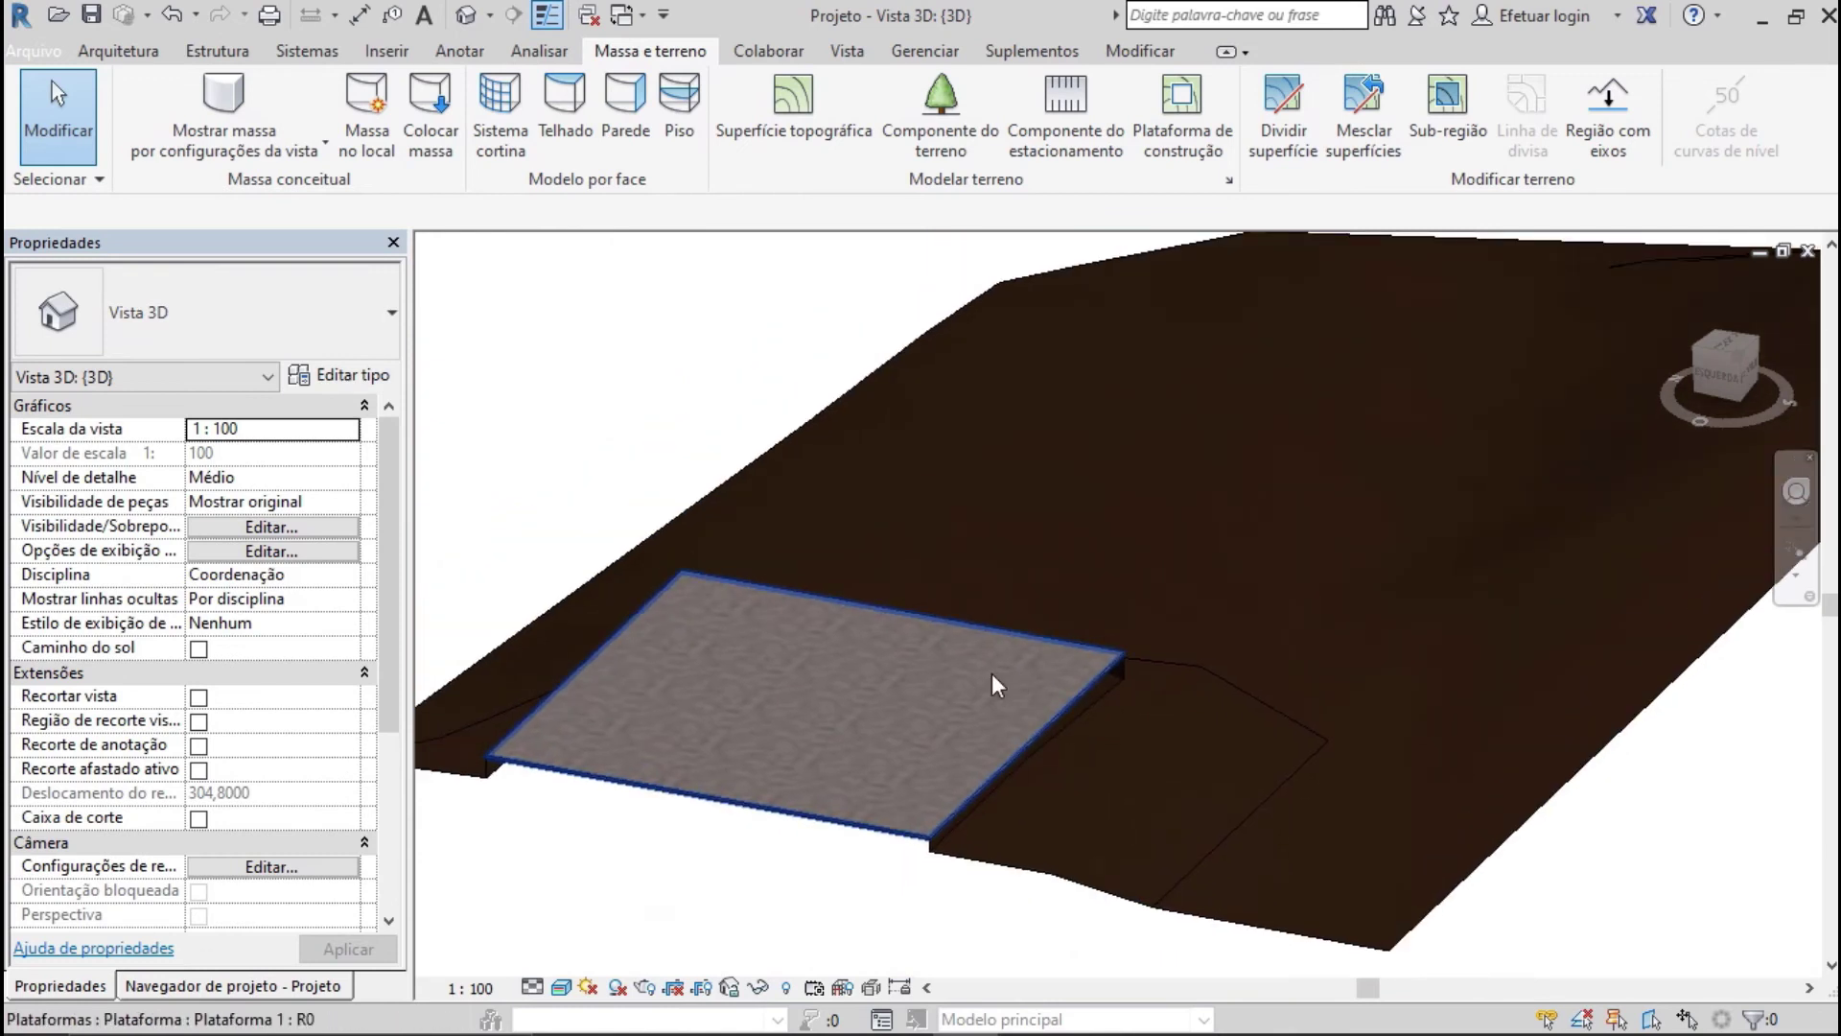
click(1122, 561)
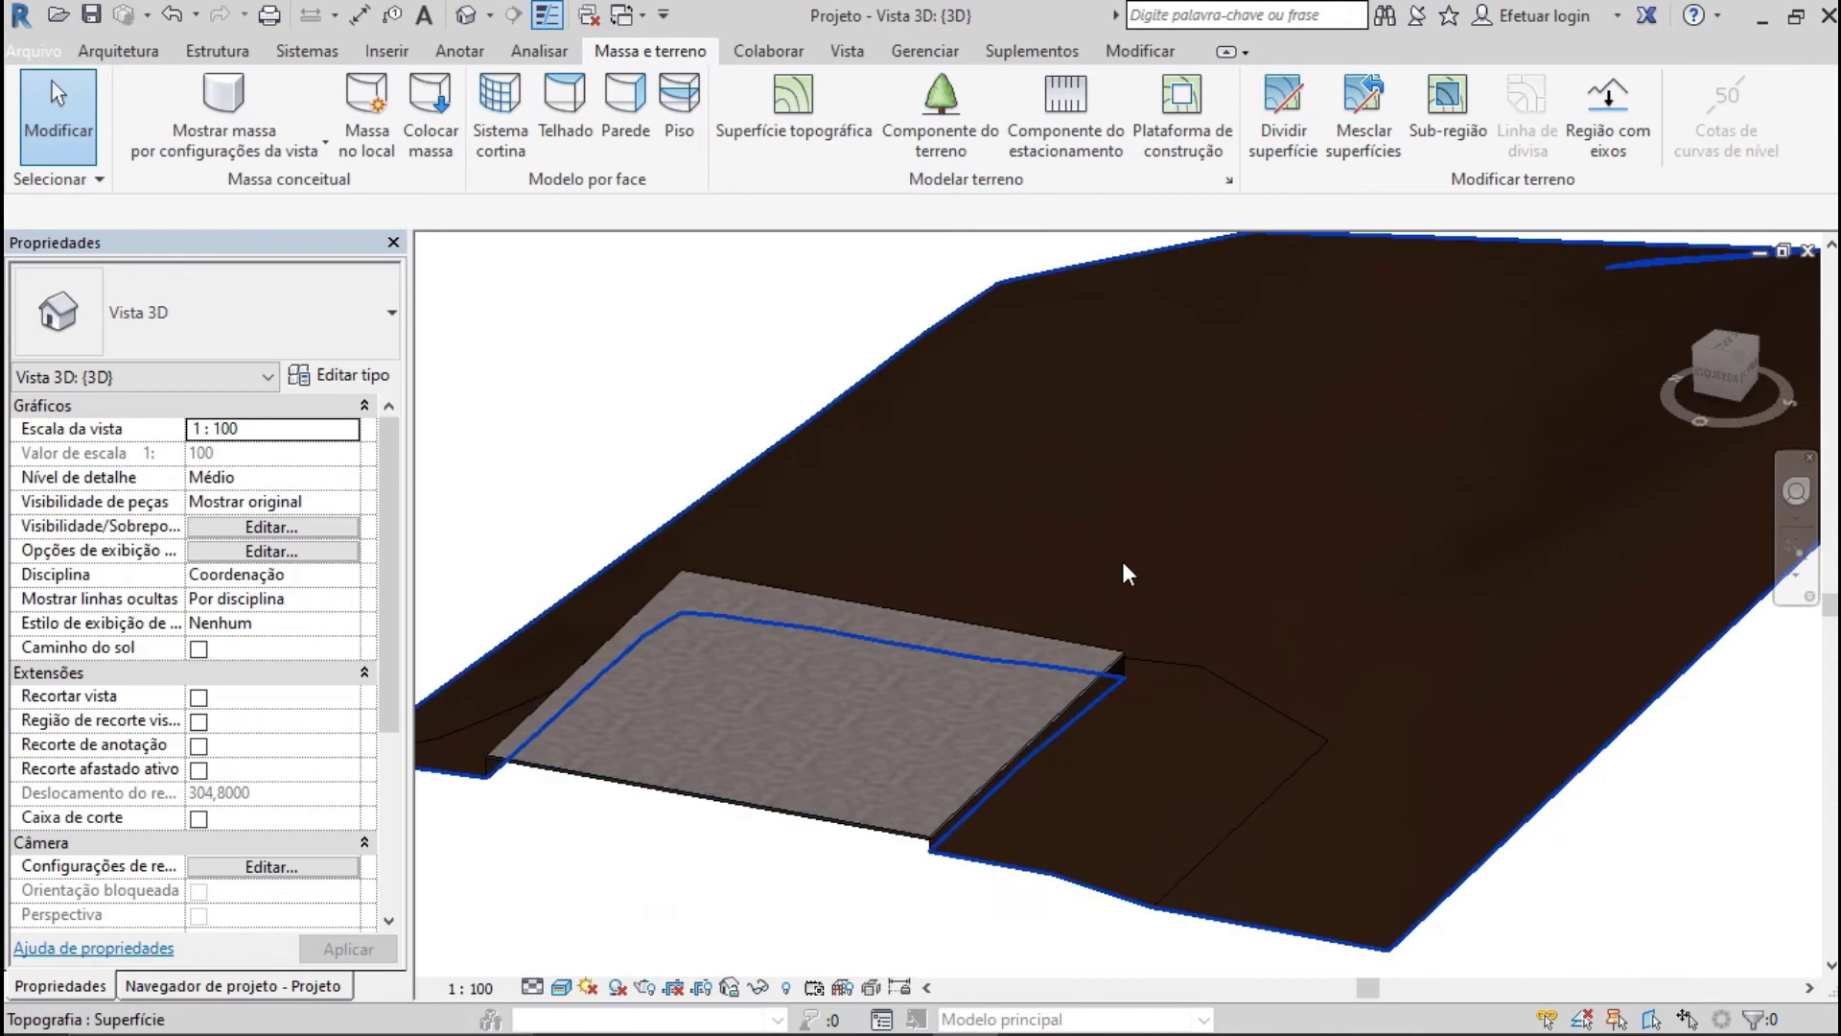
Search the materials for GRAMA and assign the Grama library material to the whole toposurface
click(1512, 717)
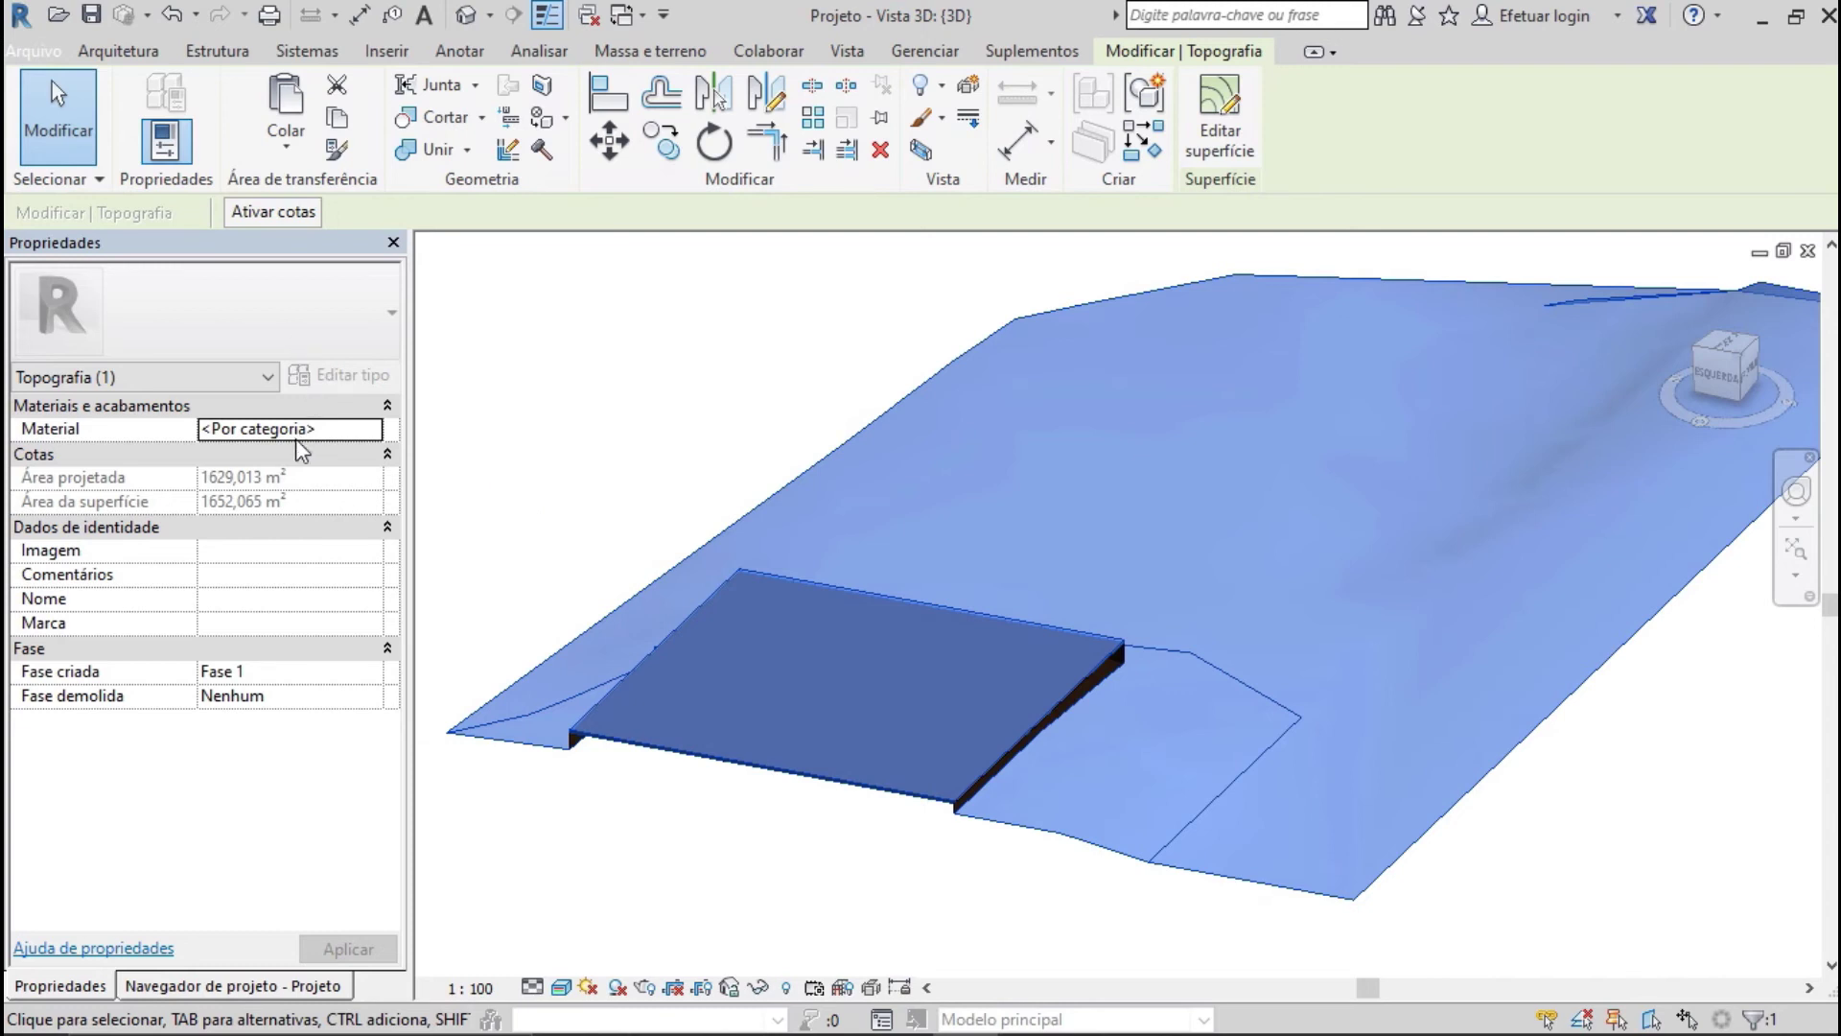
click(288, 429)
click(373, 429)
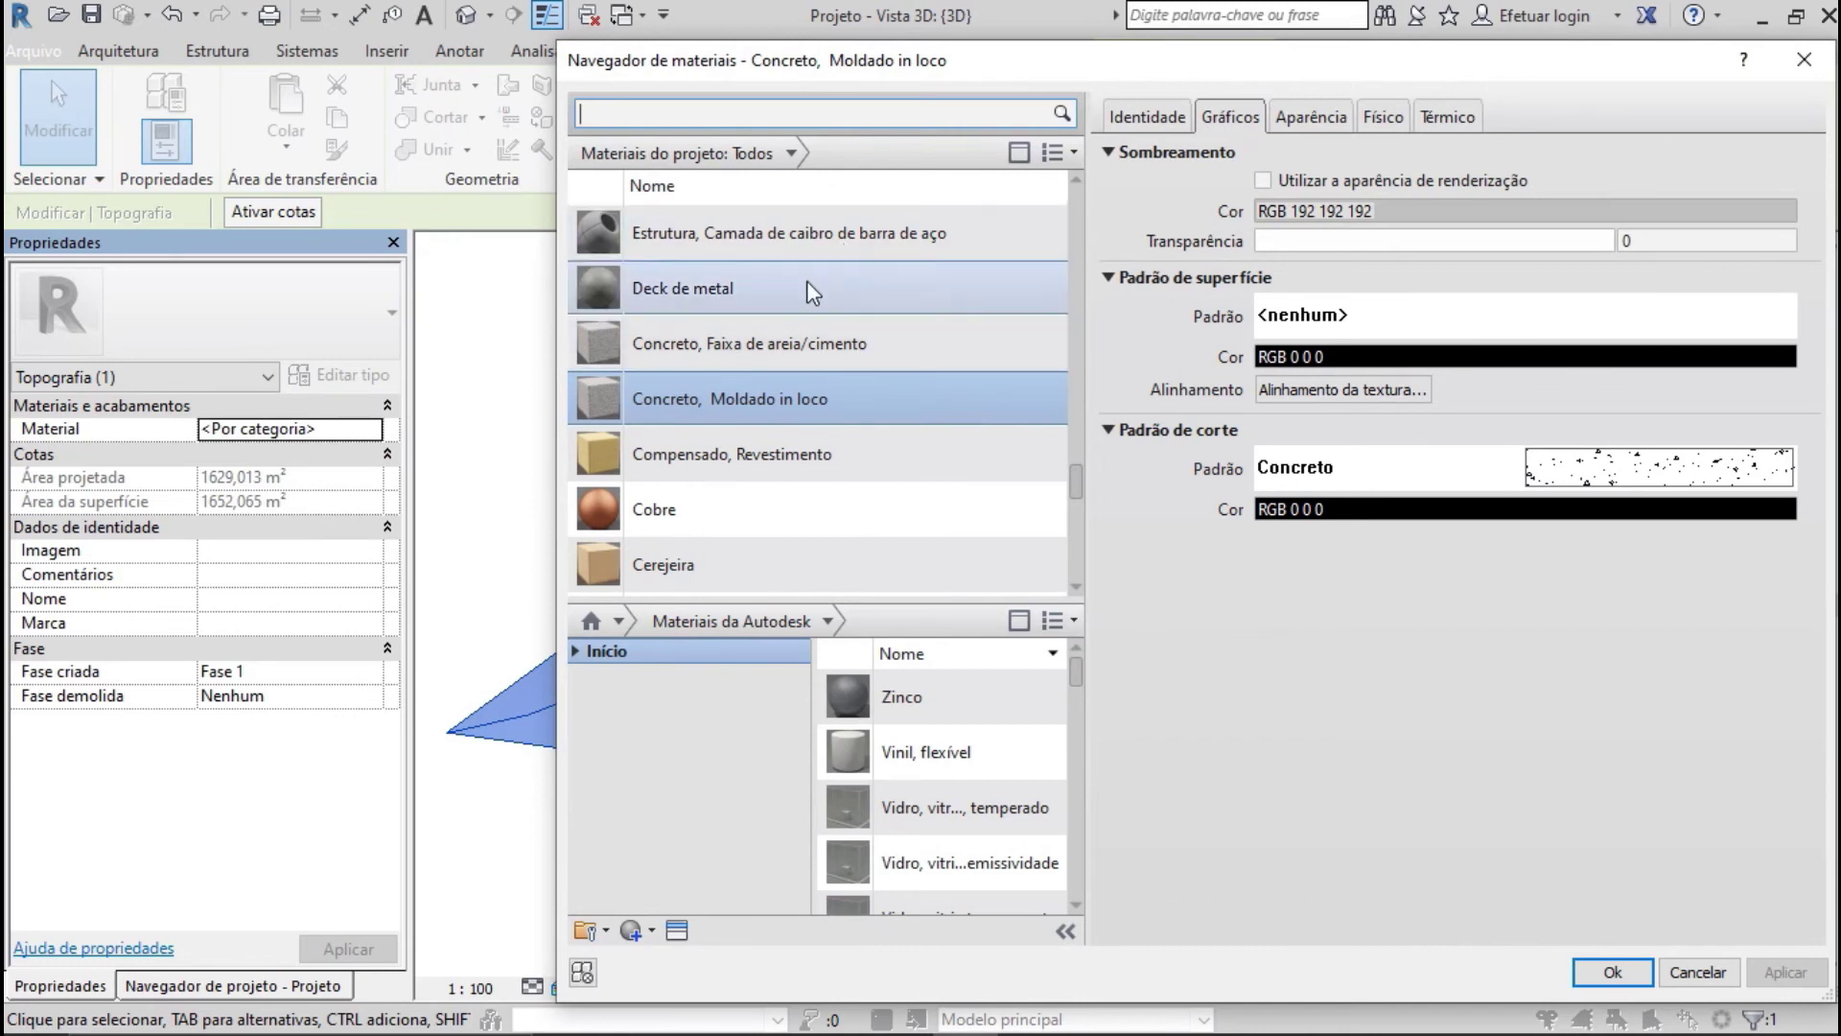
scroll(811, 292, up, 1)
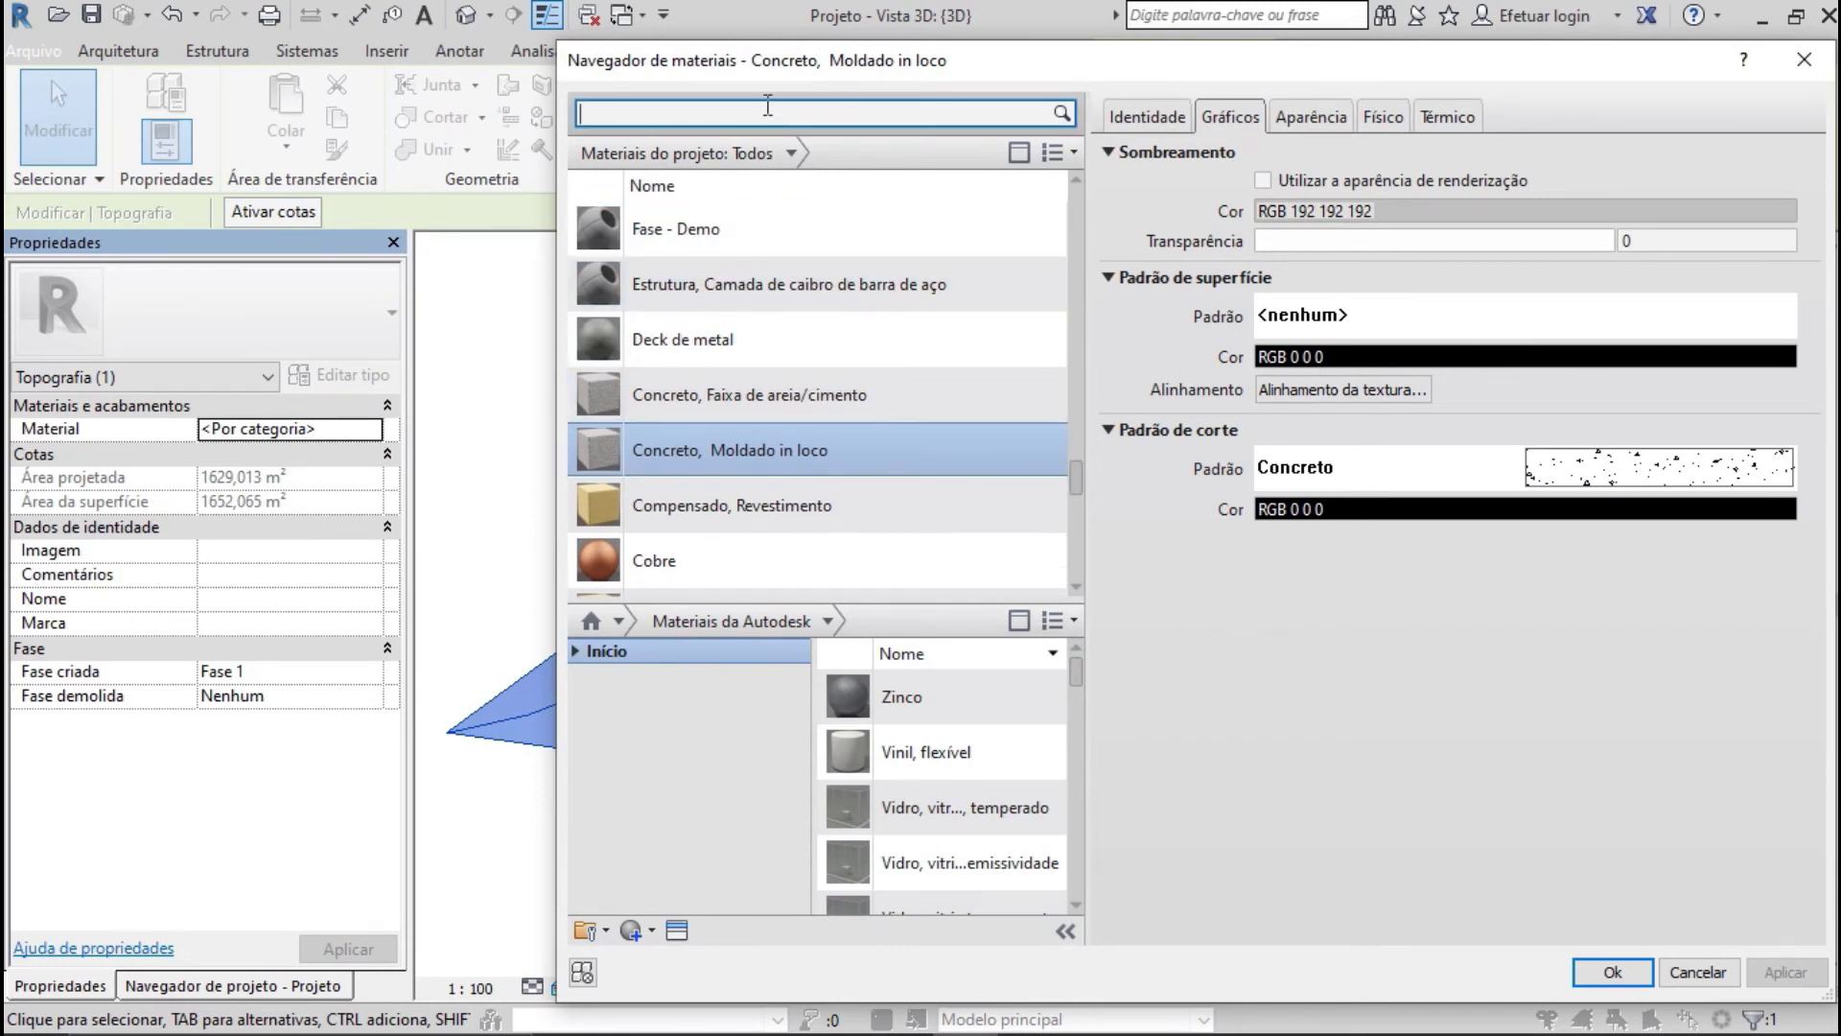
text(GRAMA)
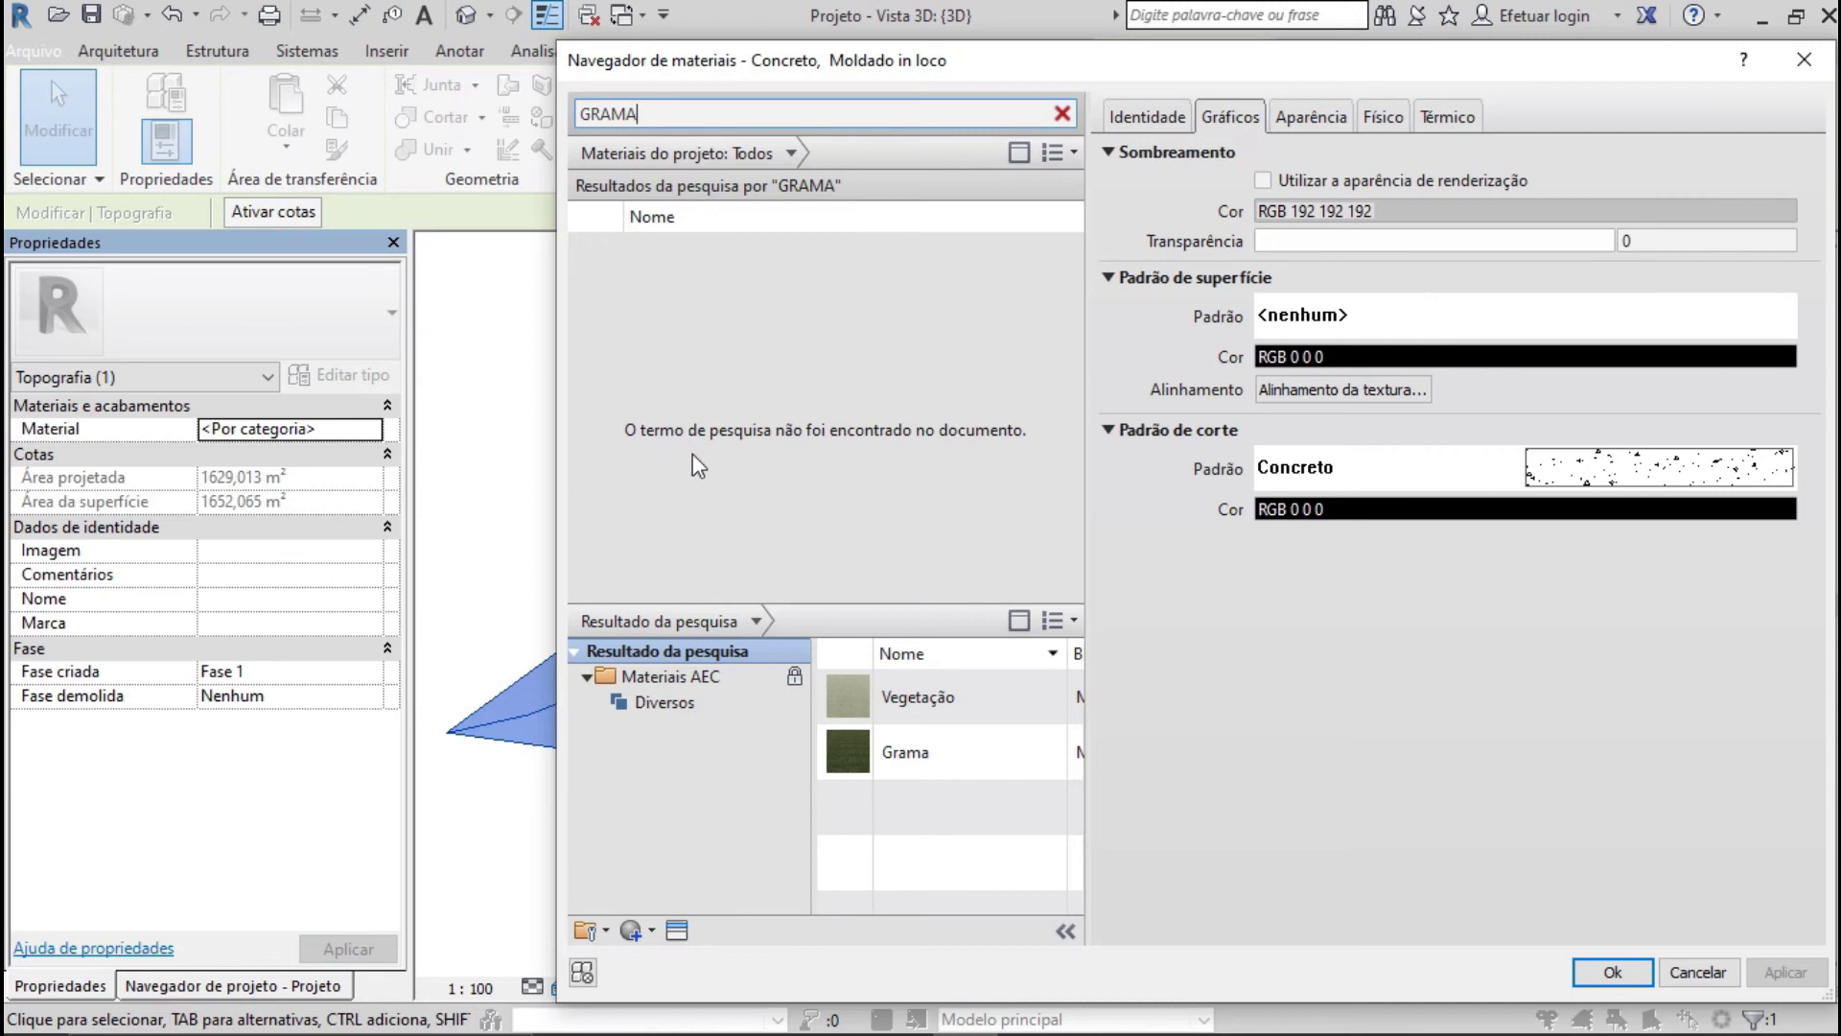
mouse_move(915, 751)
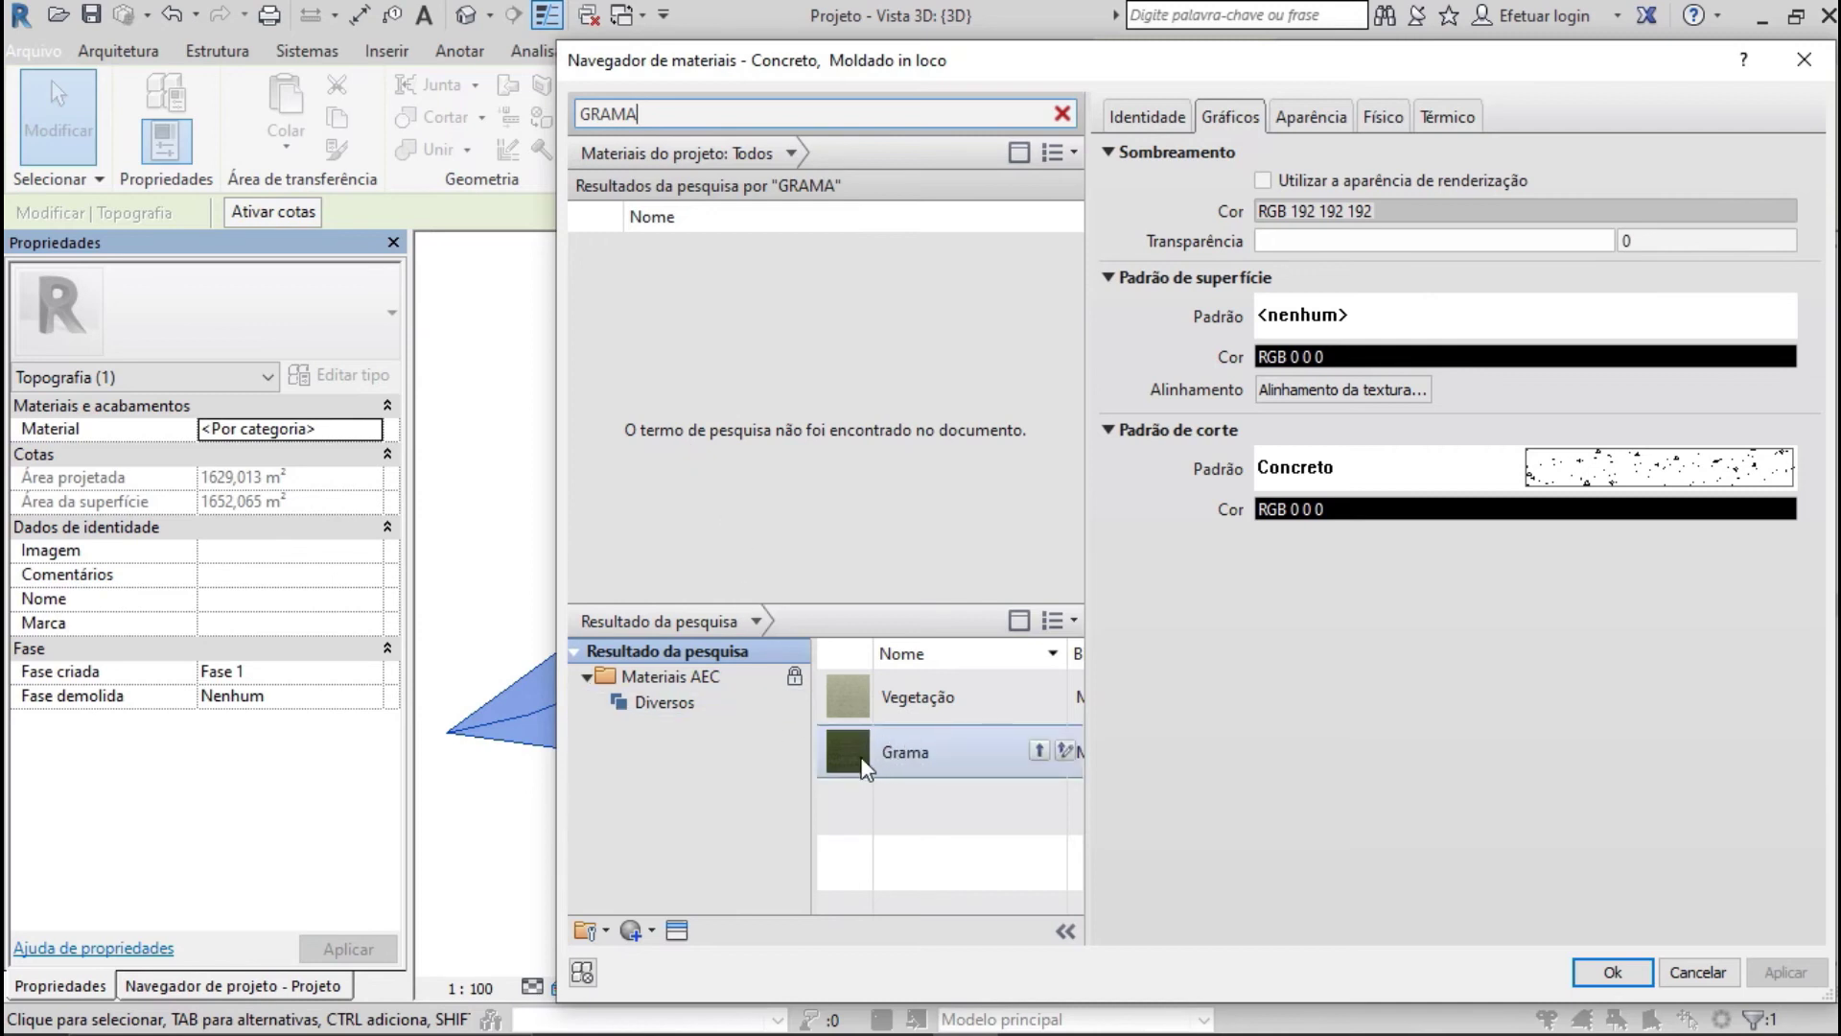
click(1040, 750)
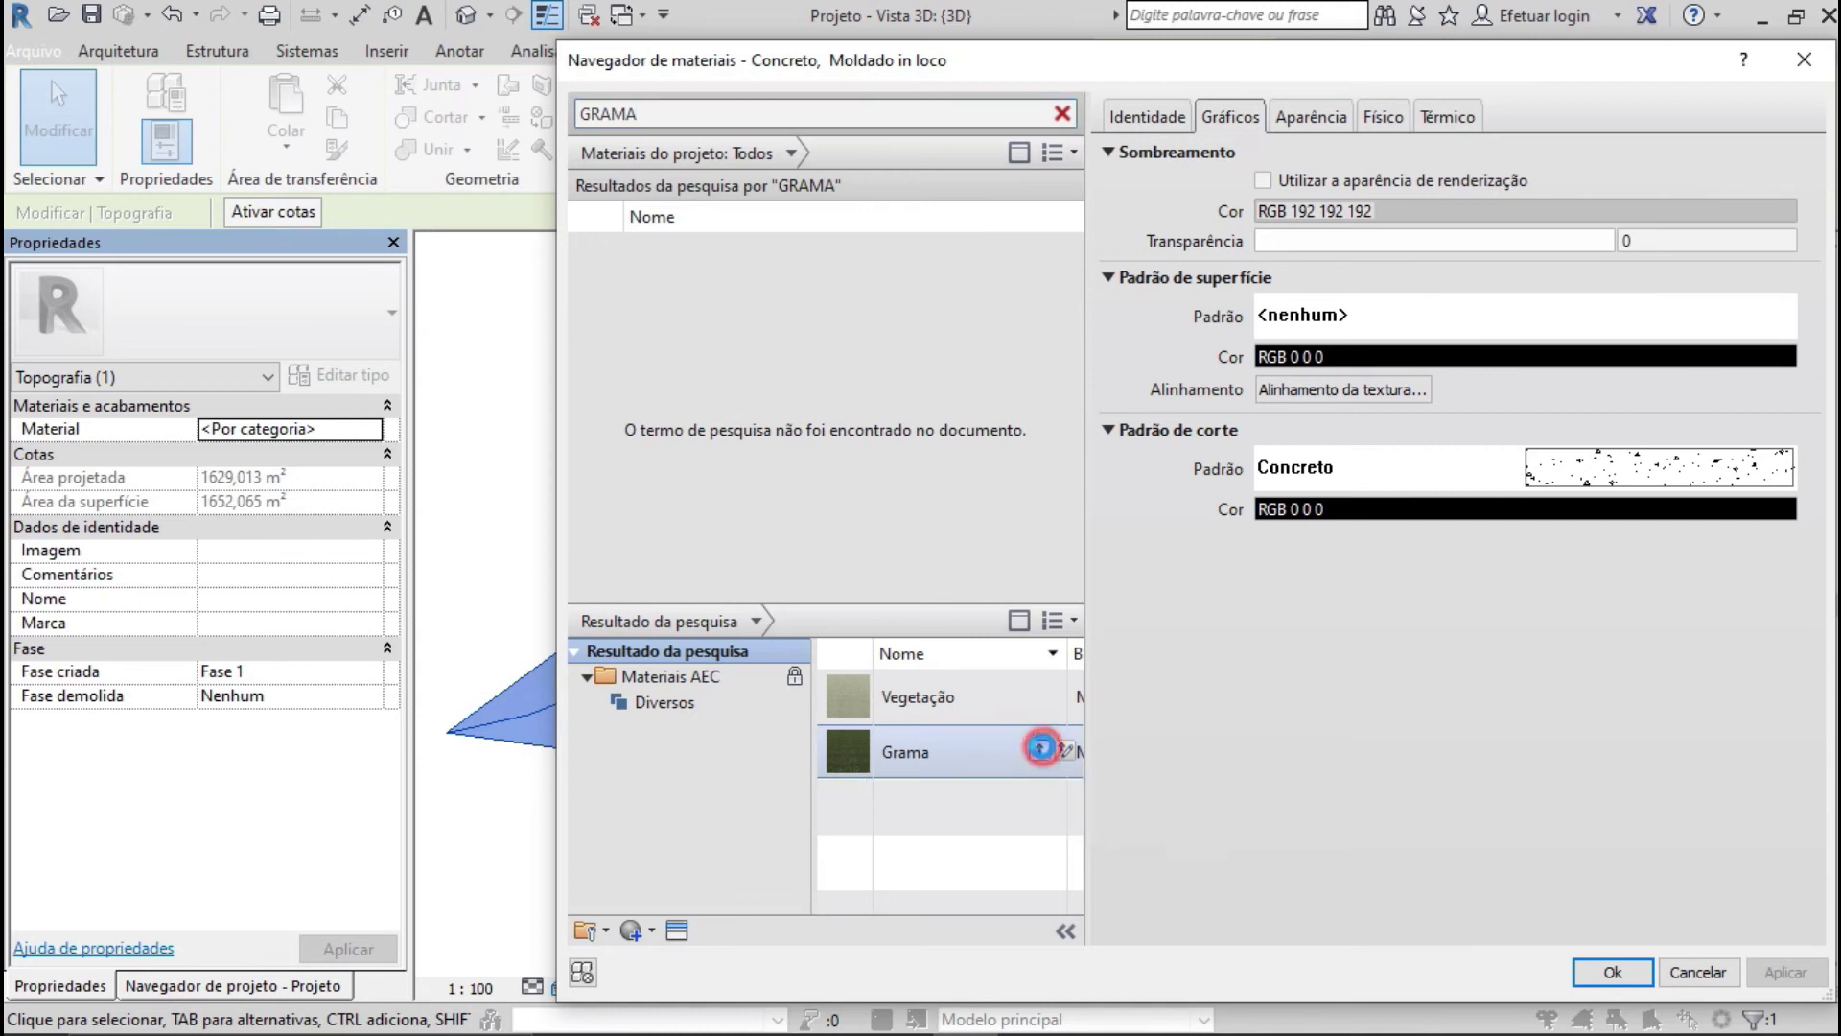
click(1614, 973)
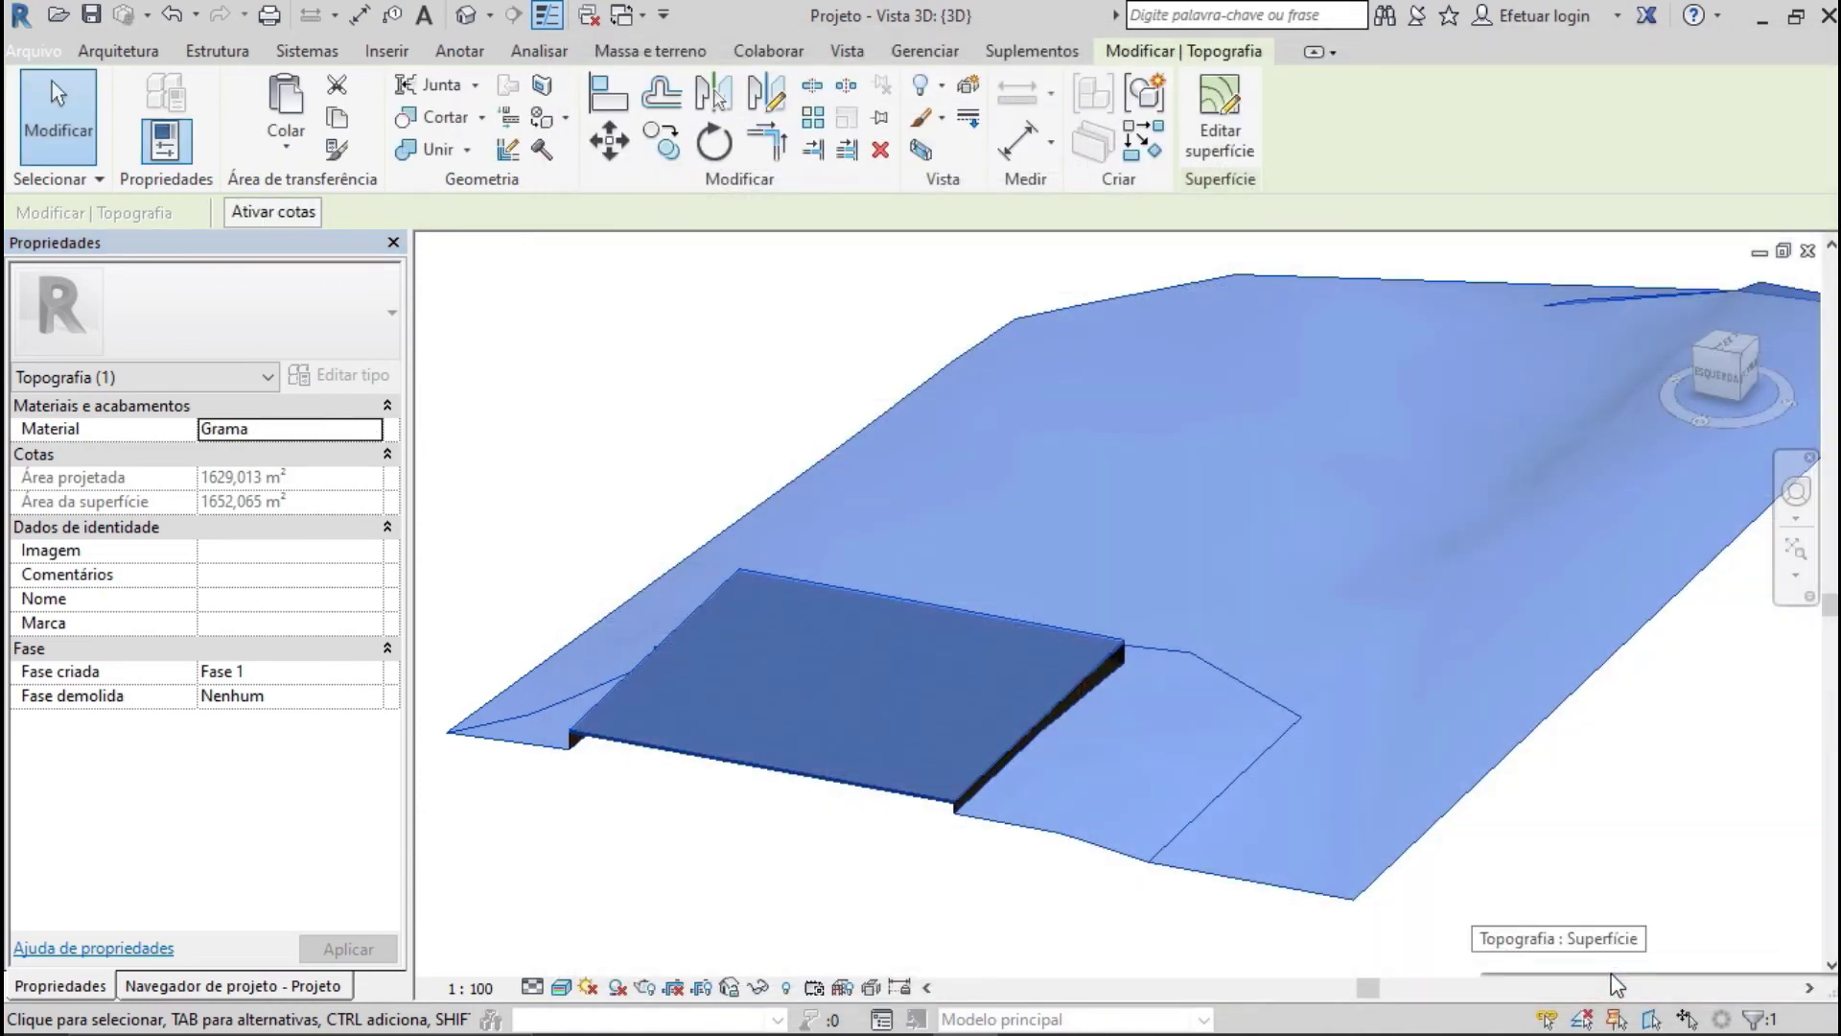
click(1642, 777)
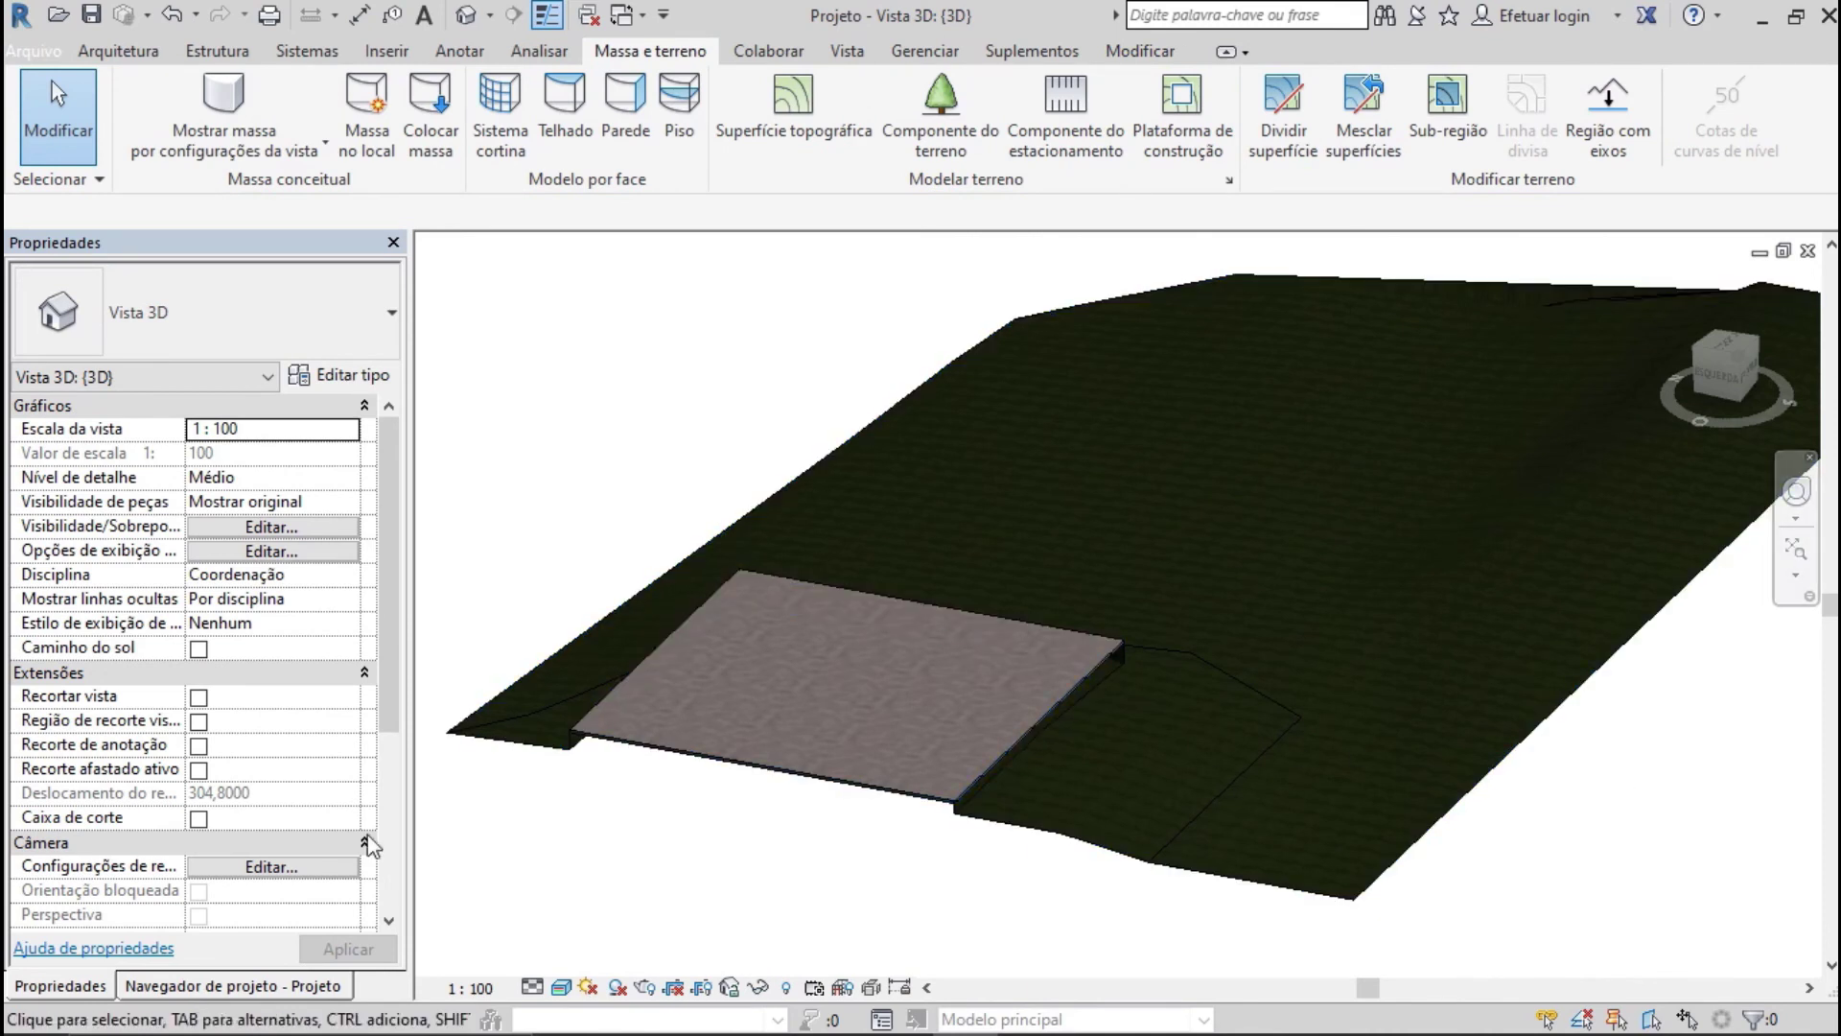
Open the 00 - Topografia floor plan and frame the terrain with its contour lines
click(213, 986)
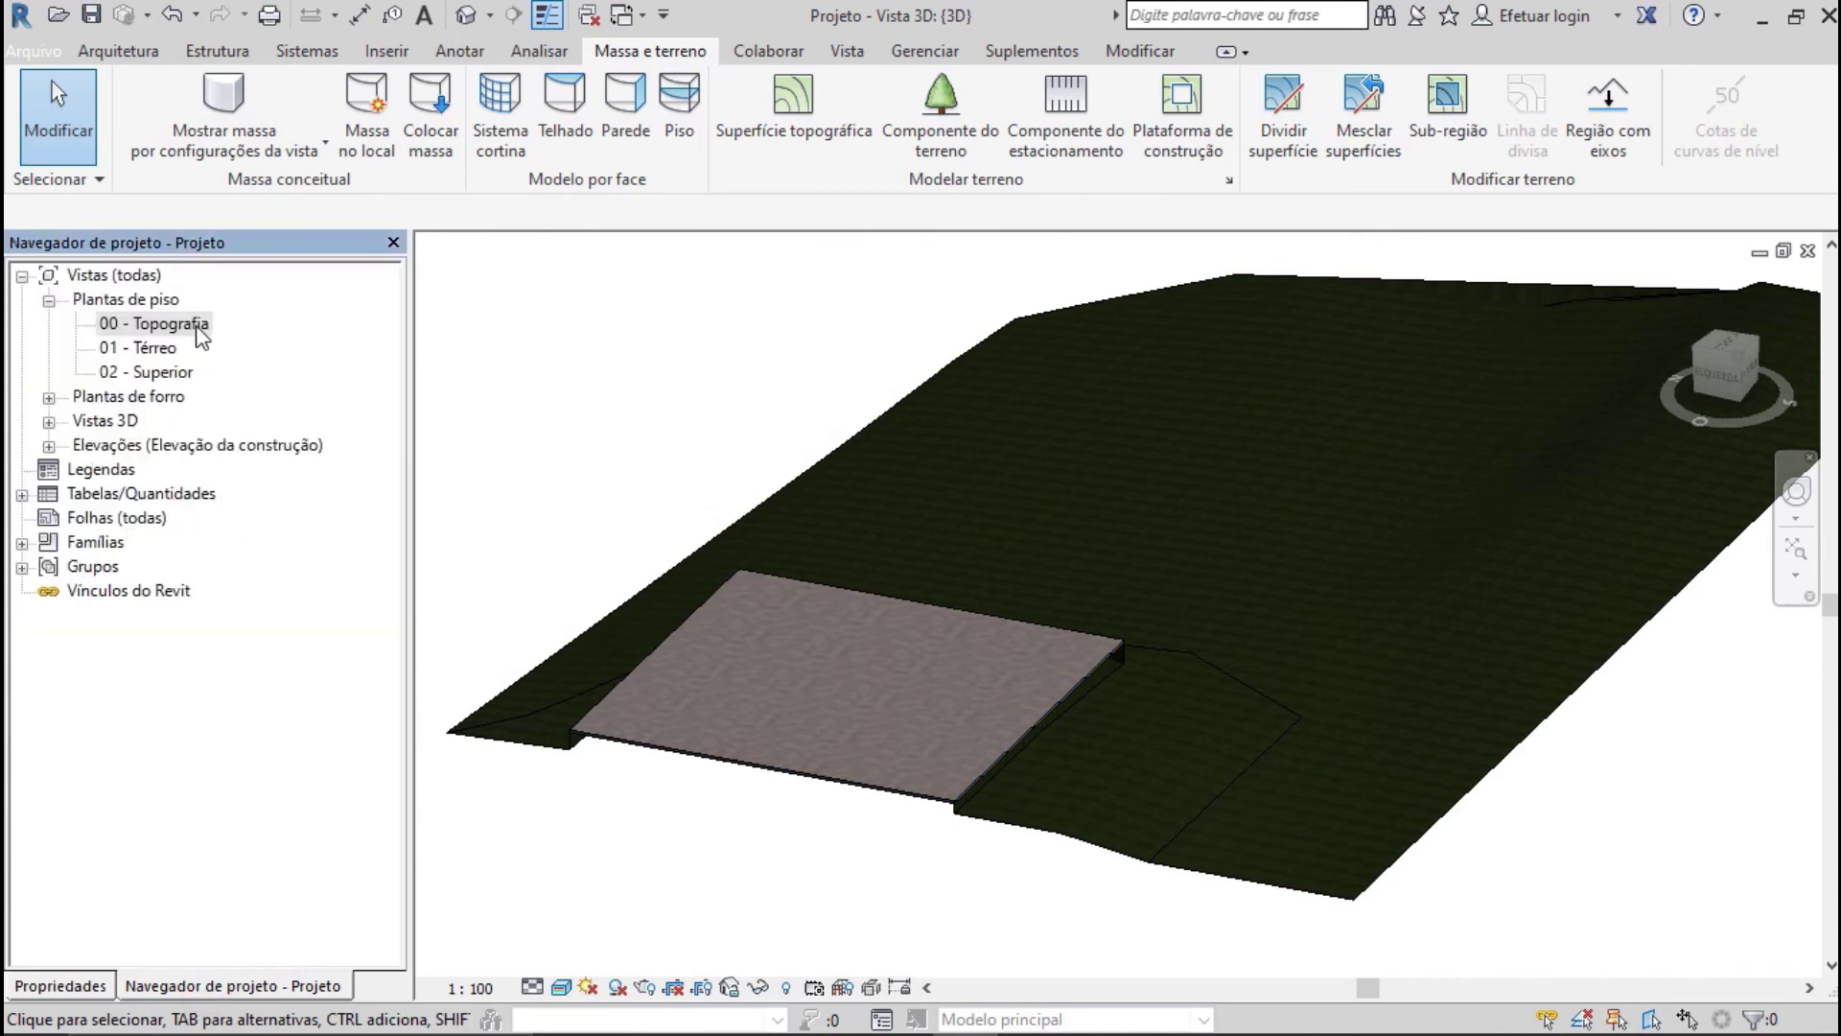
double_click(177, 324)
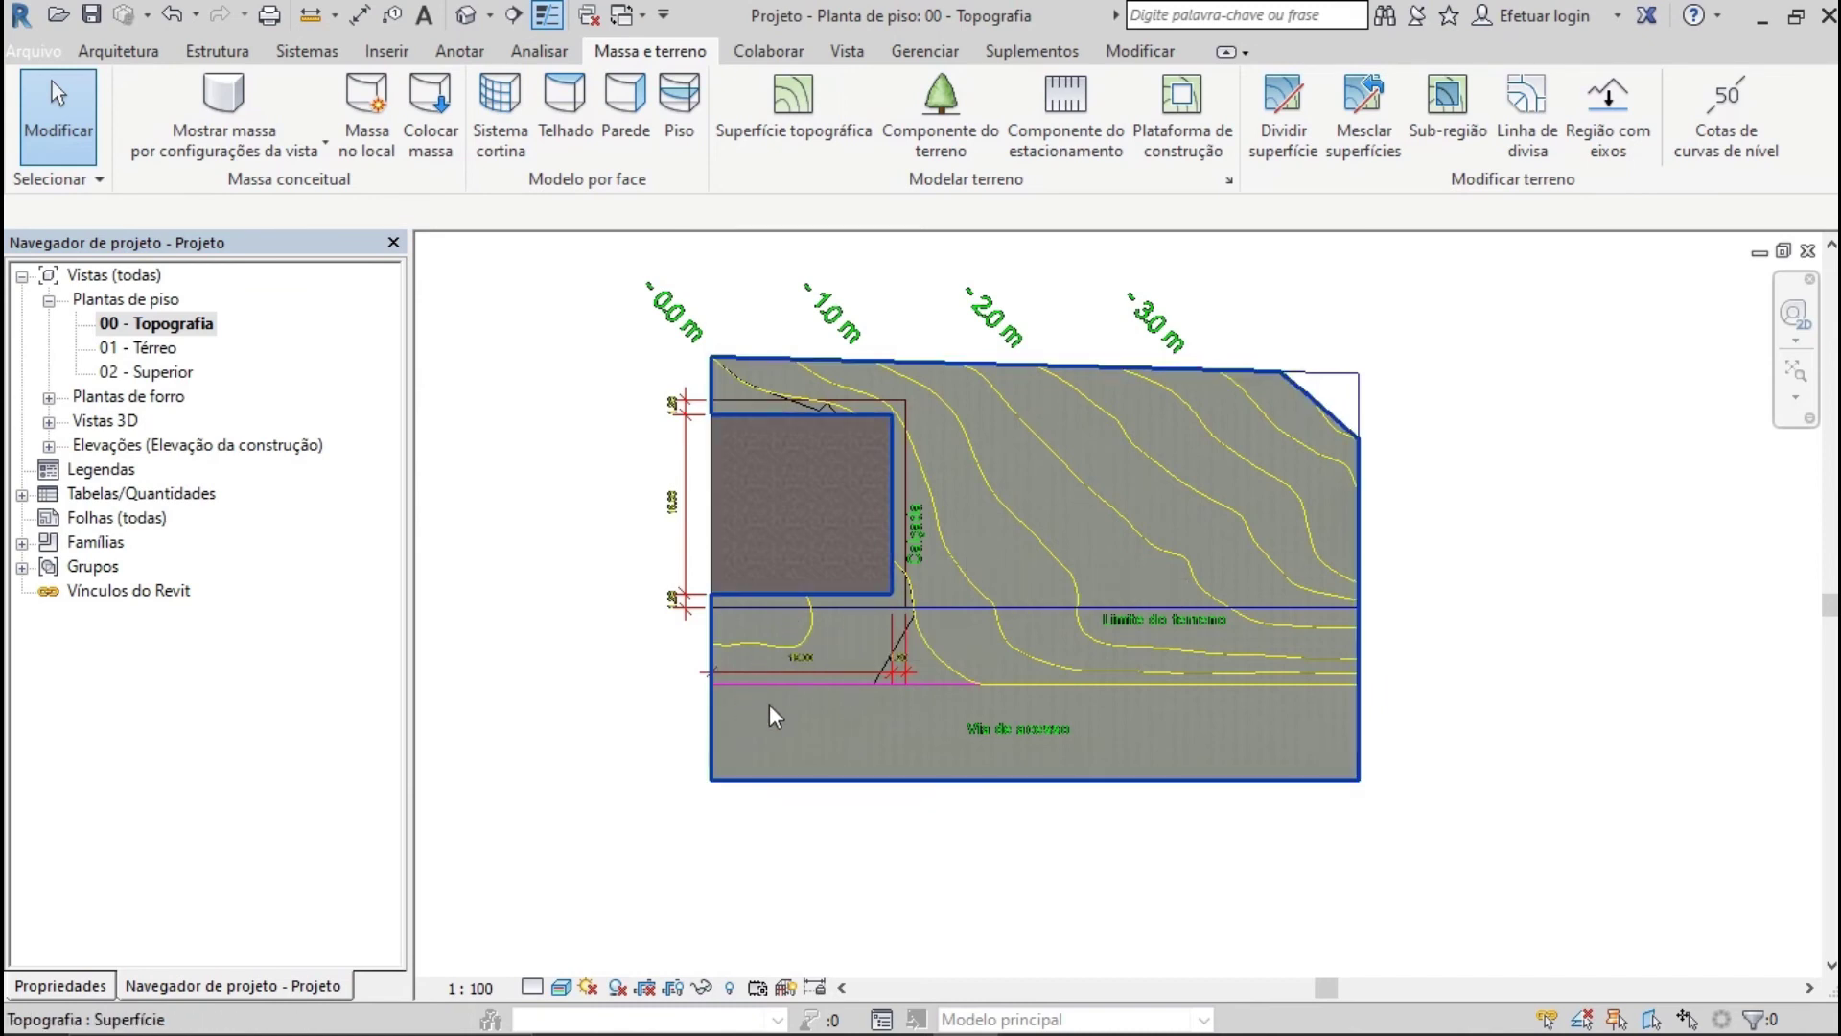
scroll(1406, 645, up, 3)
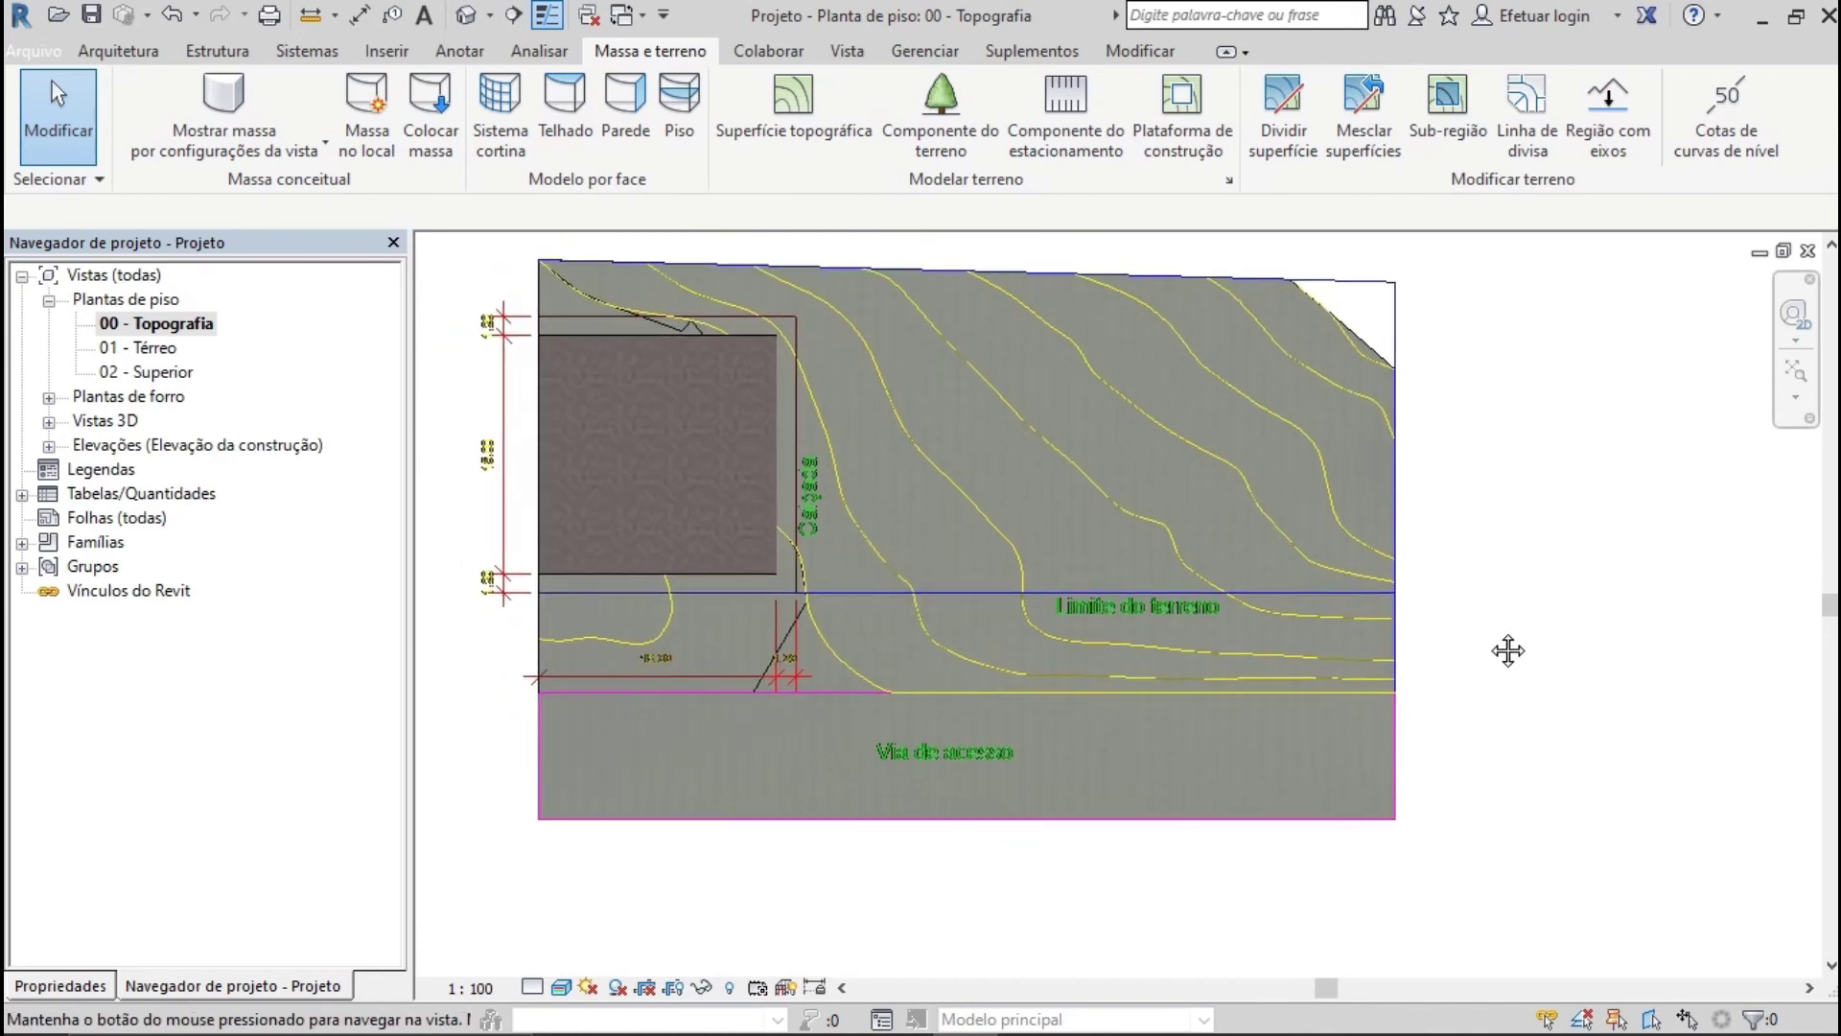
middle_drag(1508, 649, 1472, 652)
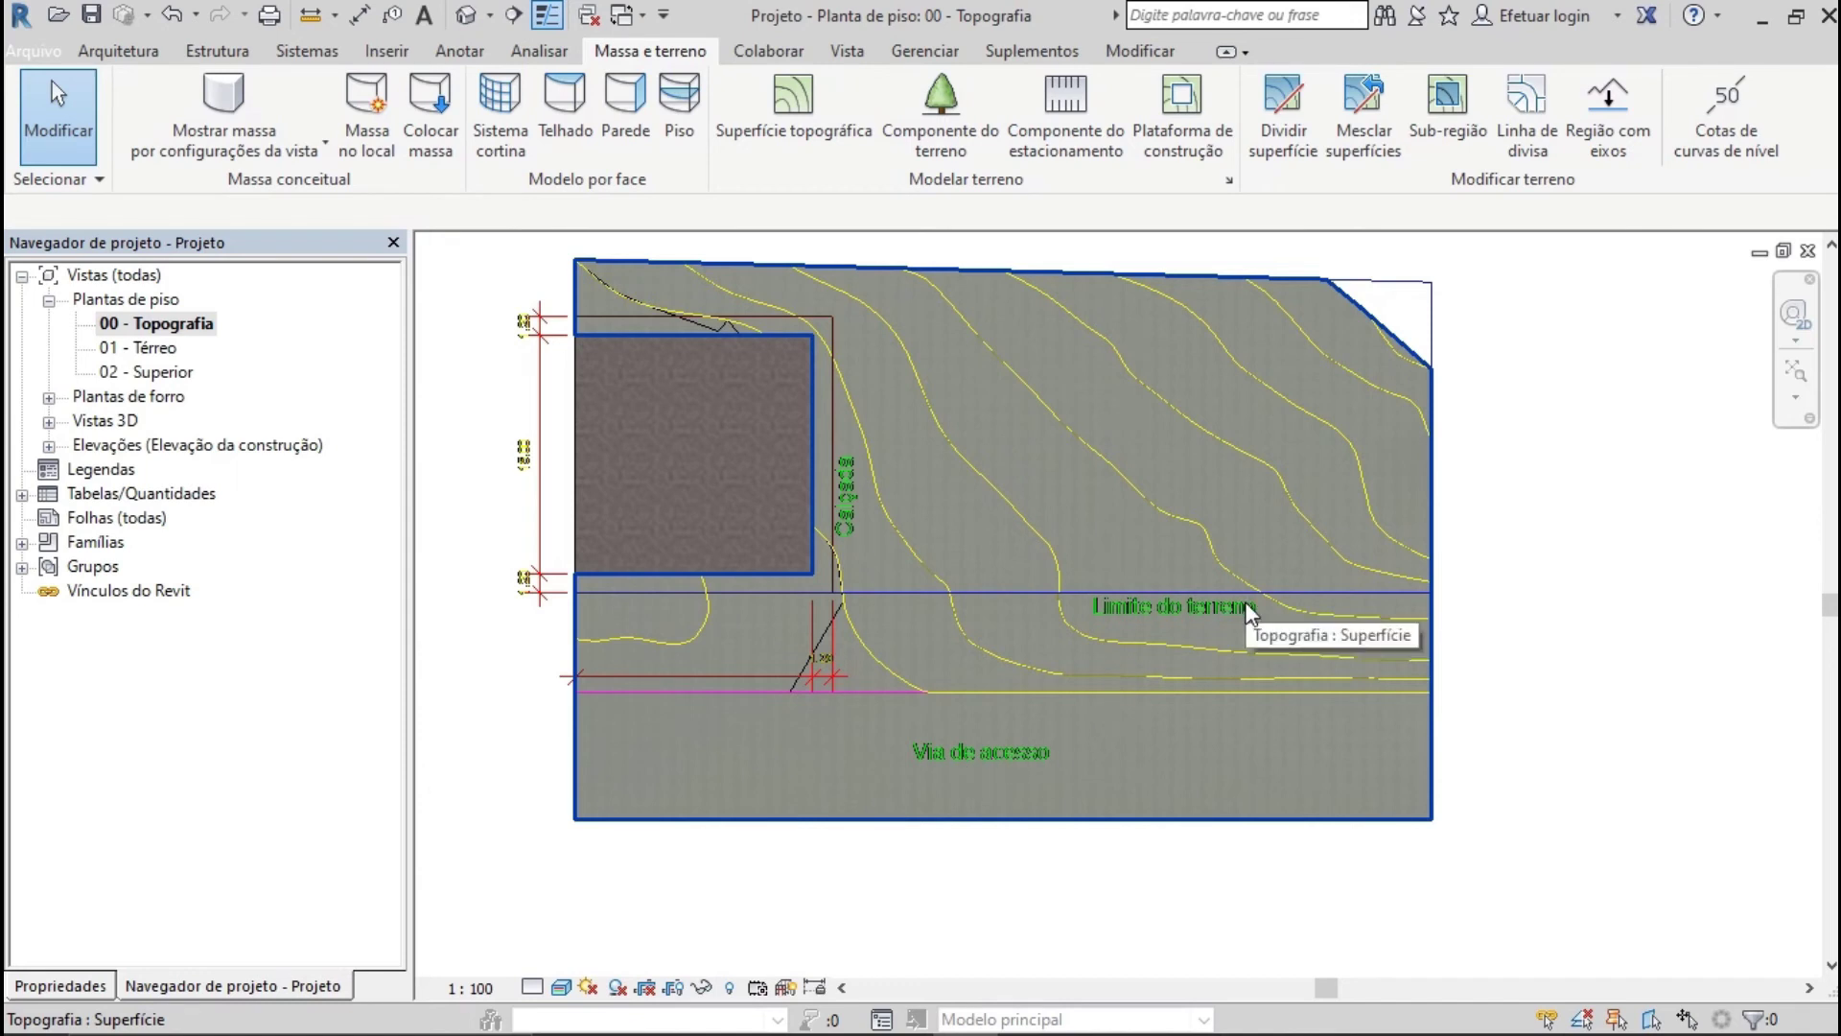
scroll(1223, 633, down, 1)
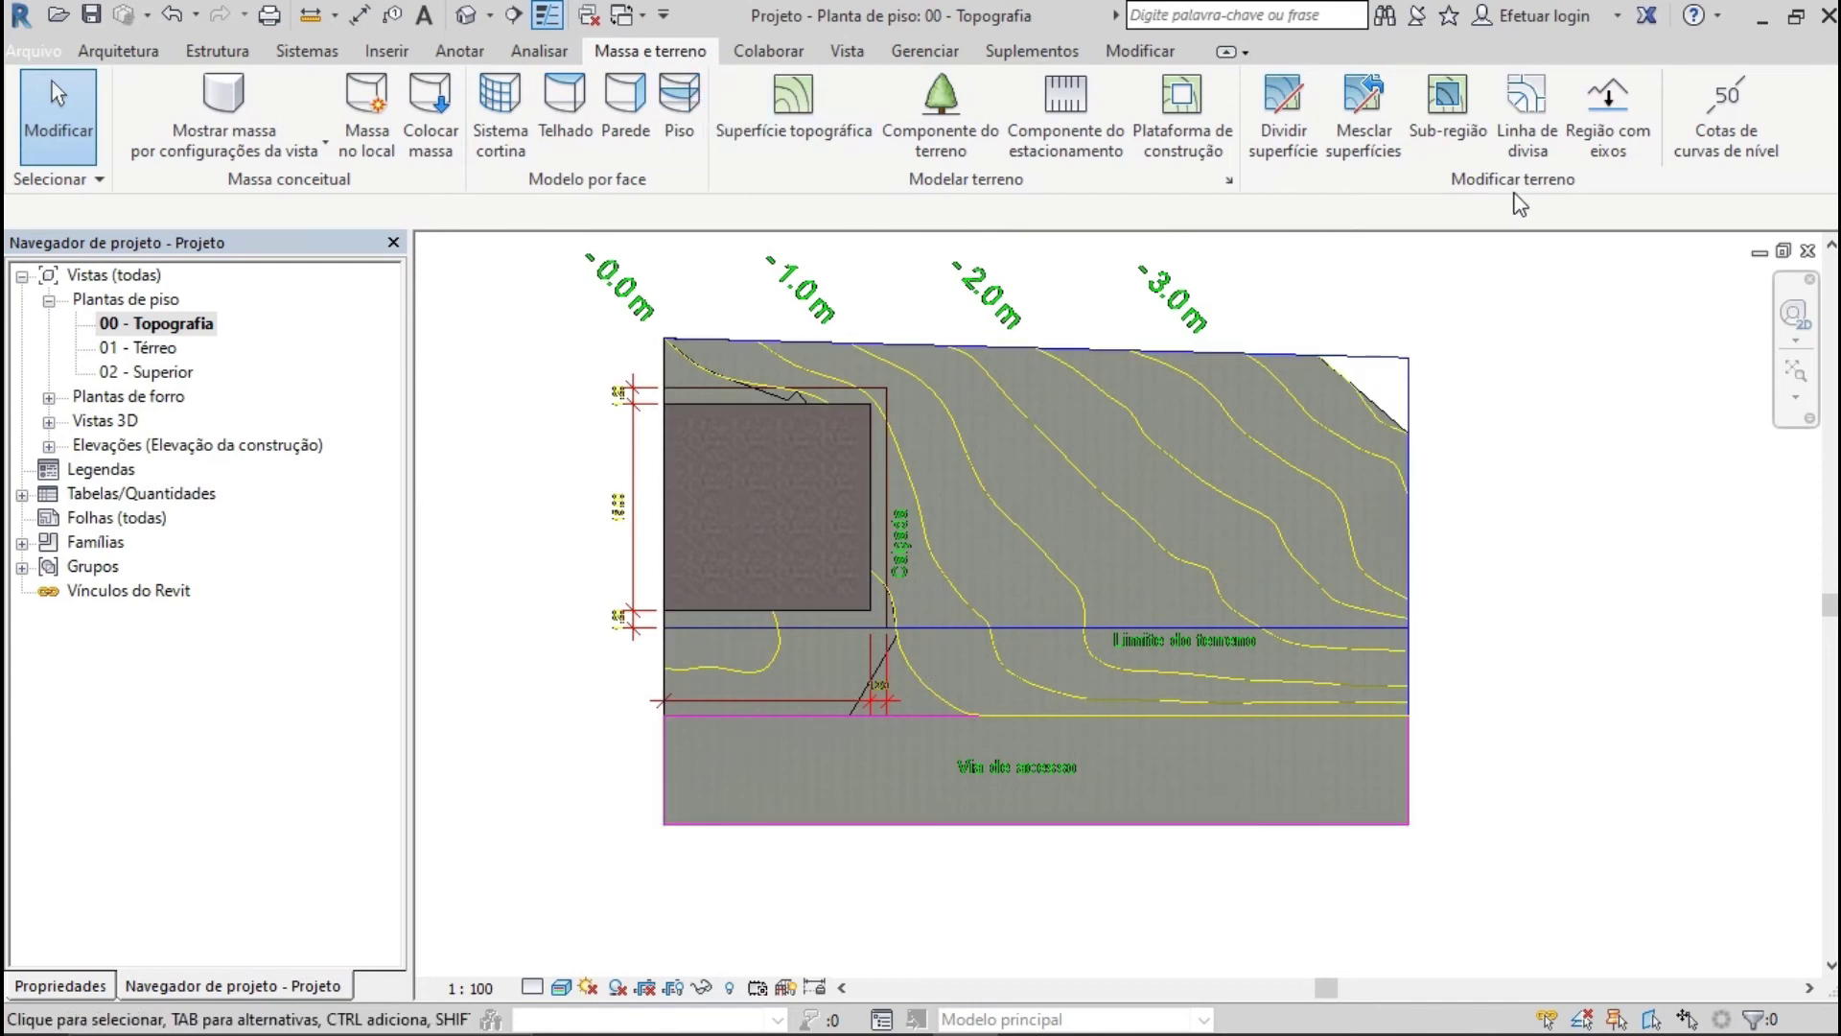
Sketch a rectangular sub-region boundary about 54.03 by 6.36 m between the Limite do terreno line and the Via de acesso strip
click(1460, 133)
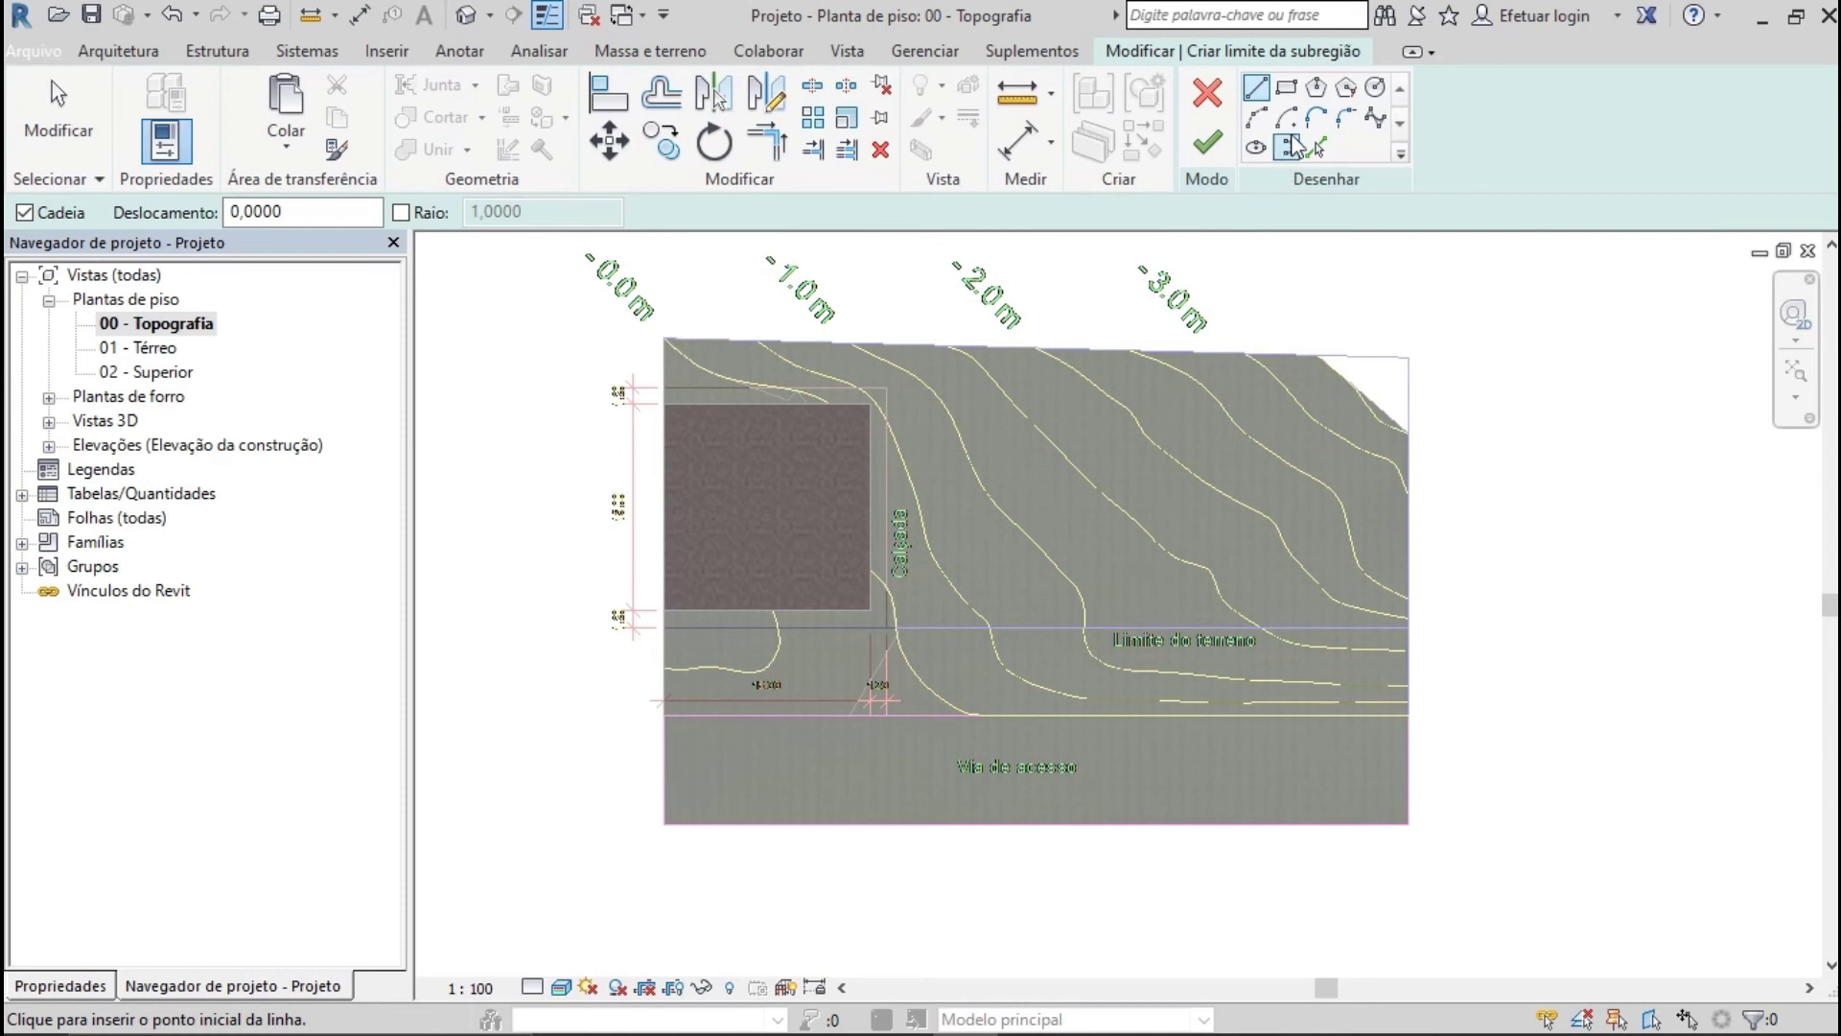
click(1287, 87)
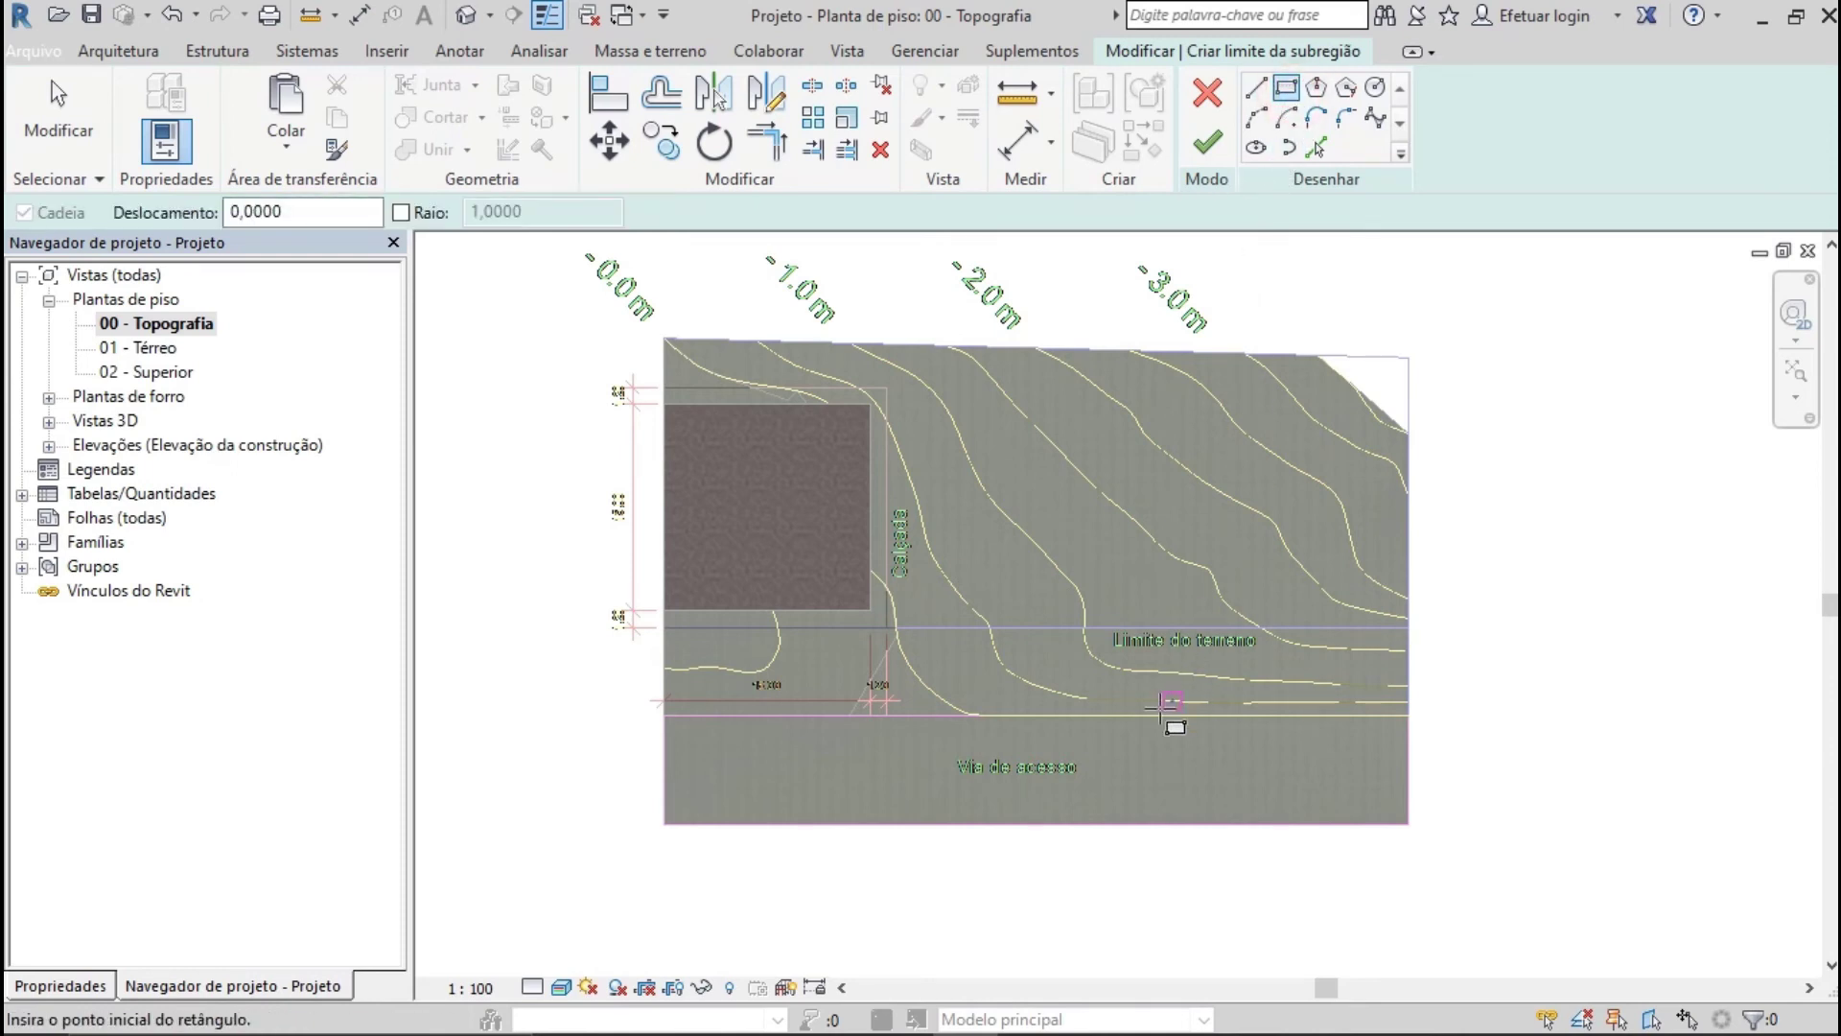
click(665, 610)
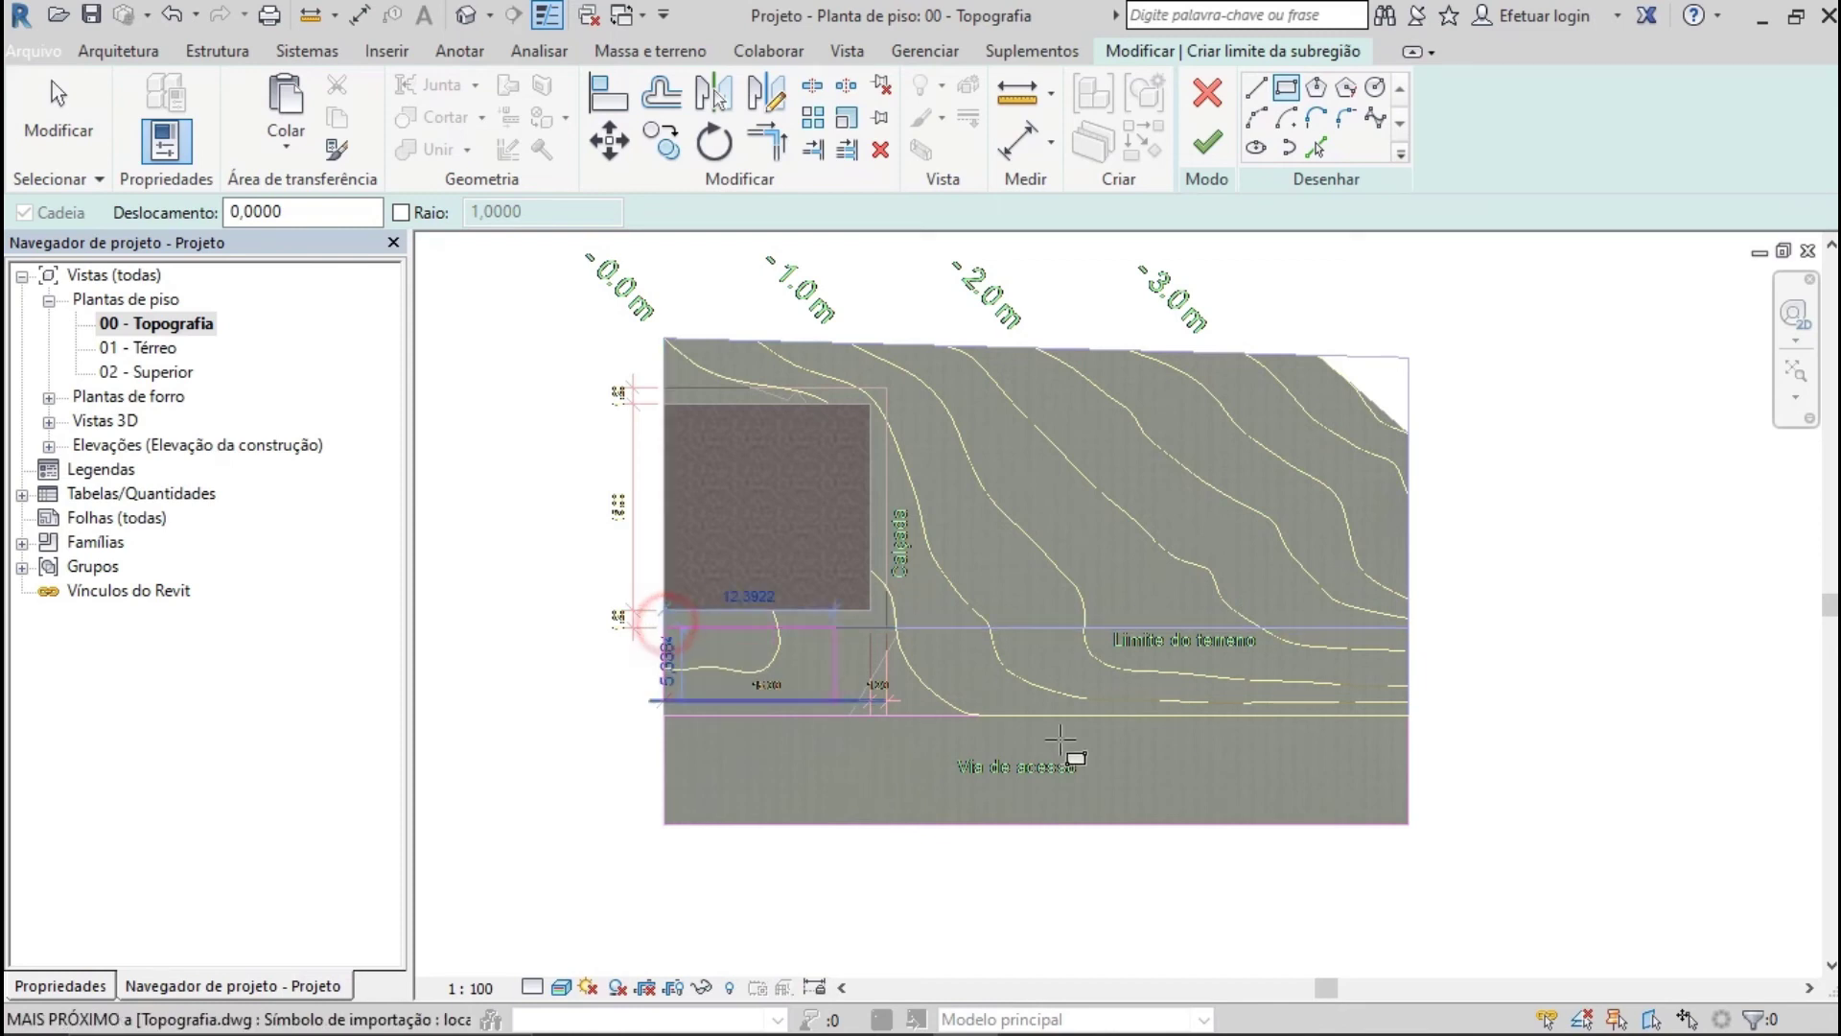
click(1410, 716)
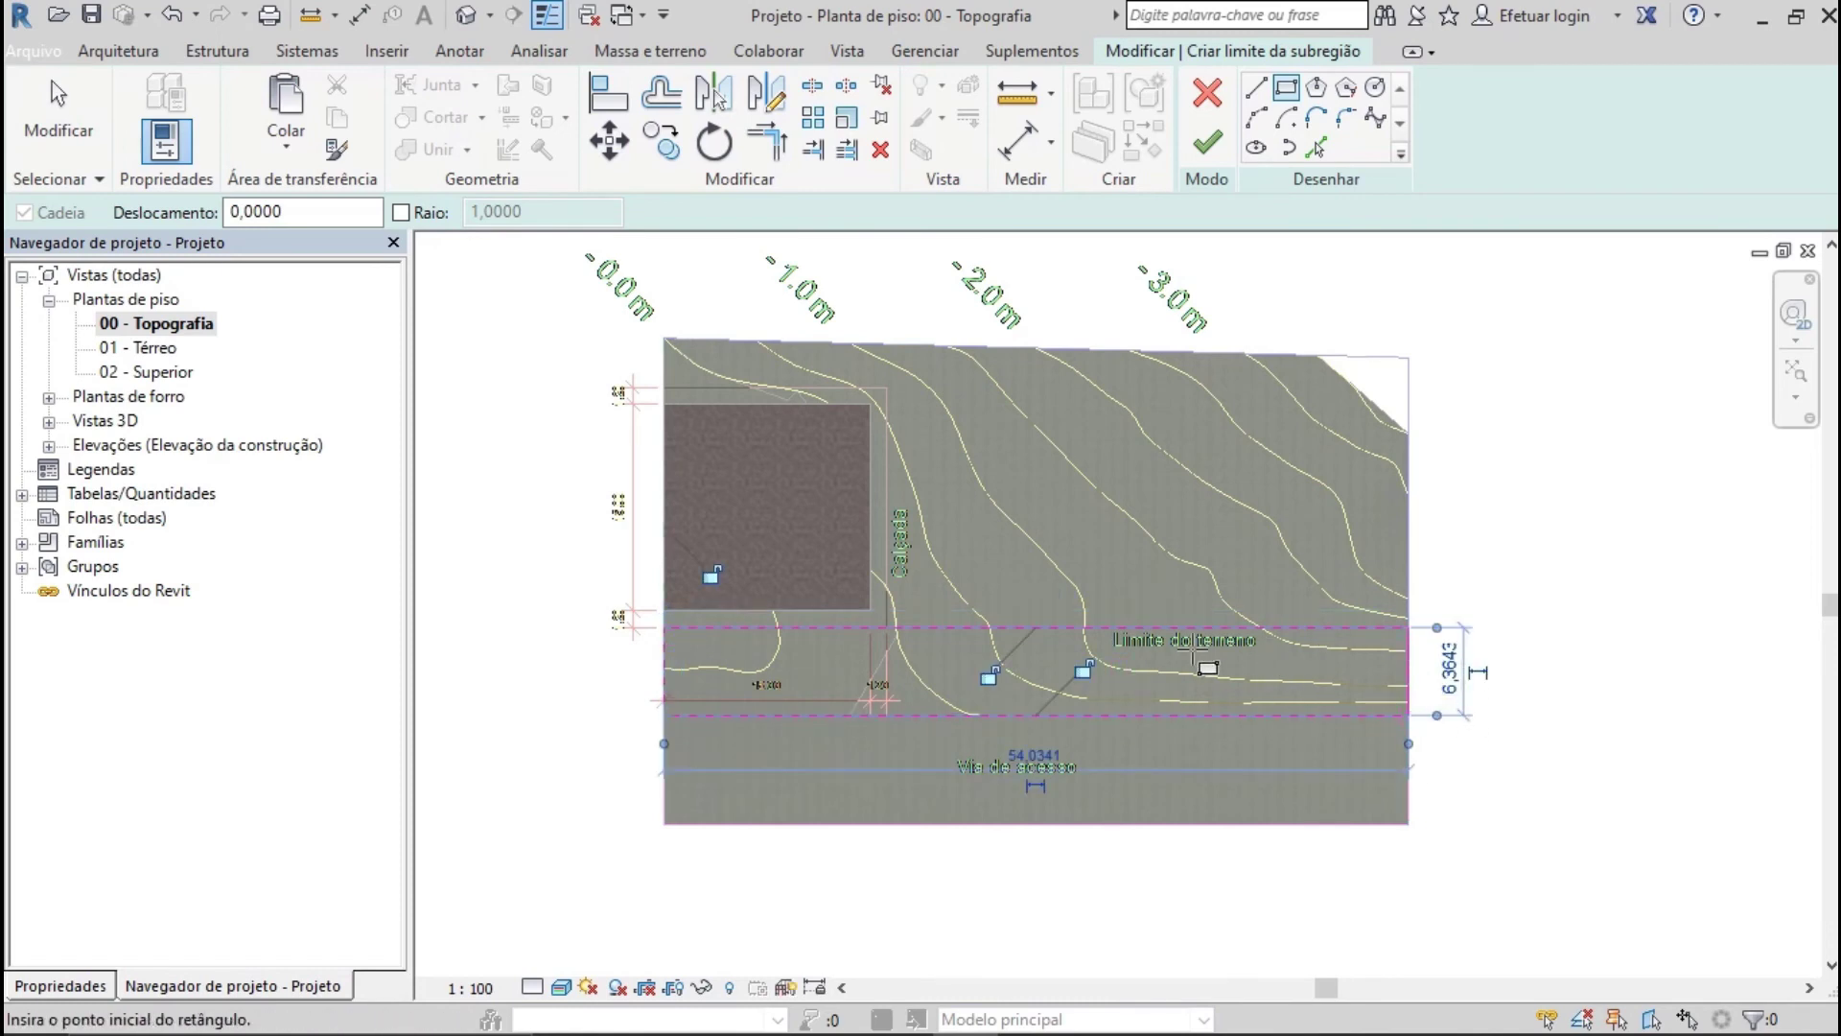
Search the materials for gram, assign Vegetação to the strip sub-region, and finish its boundary
click(83, 988)
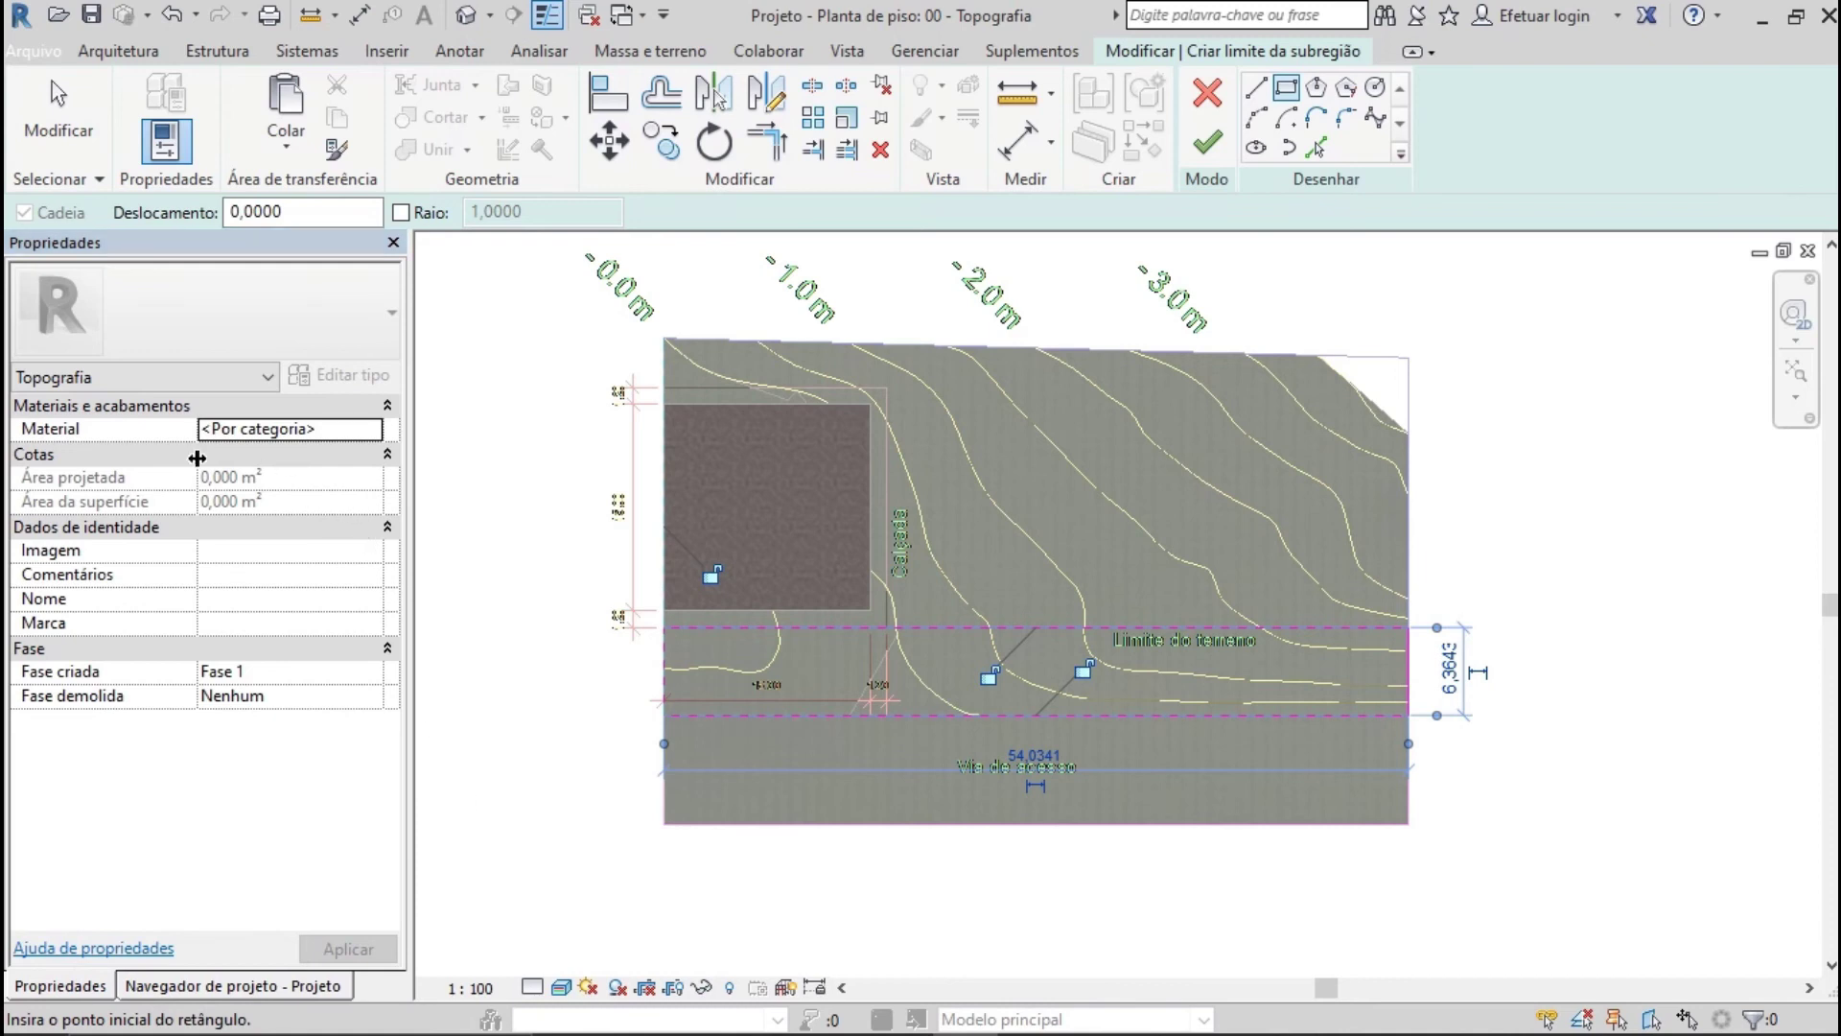
click(367, 430)
click(372, 429)
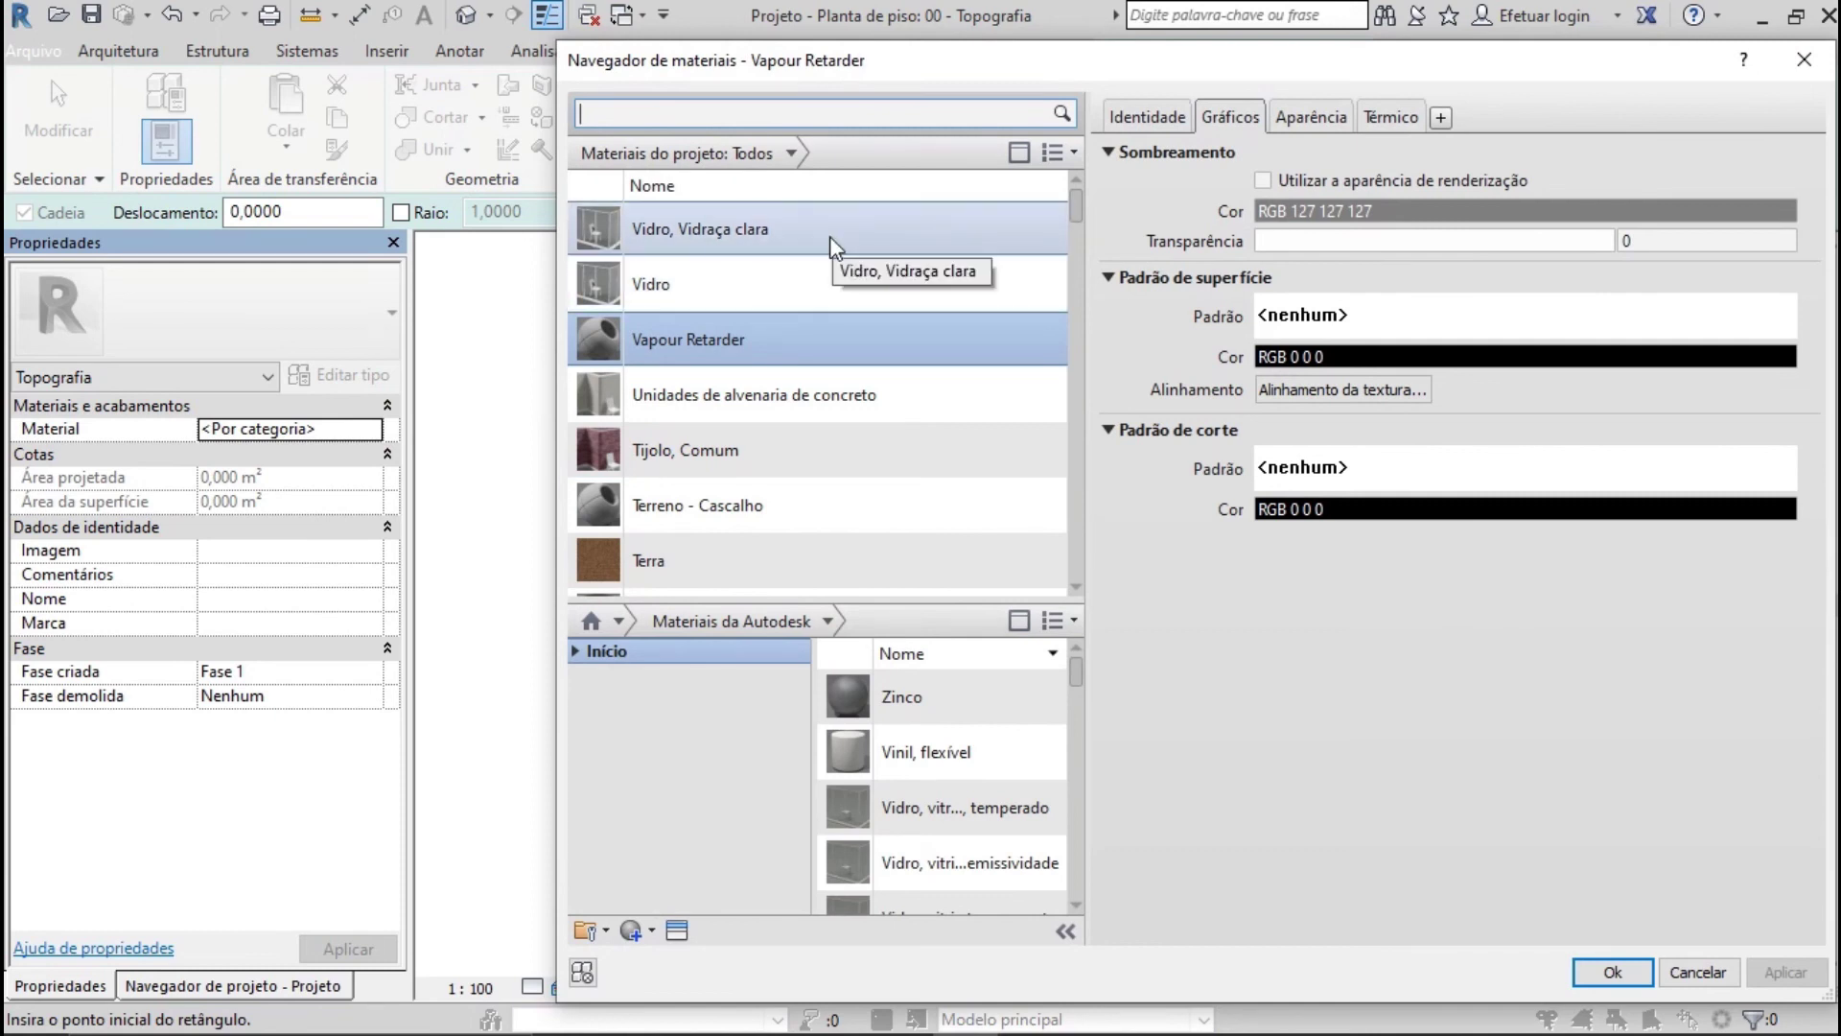
text(gram)
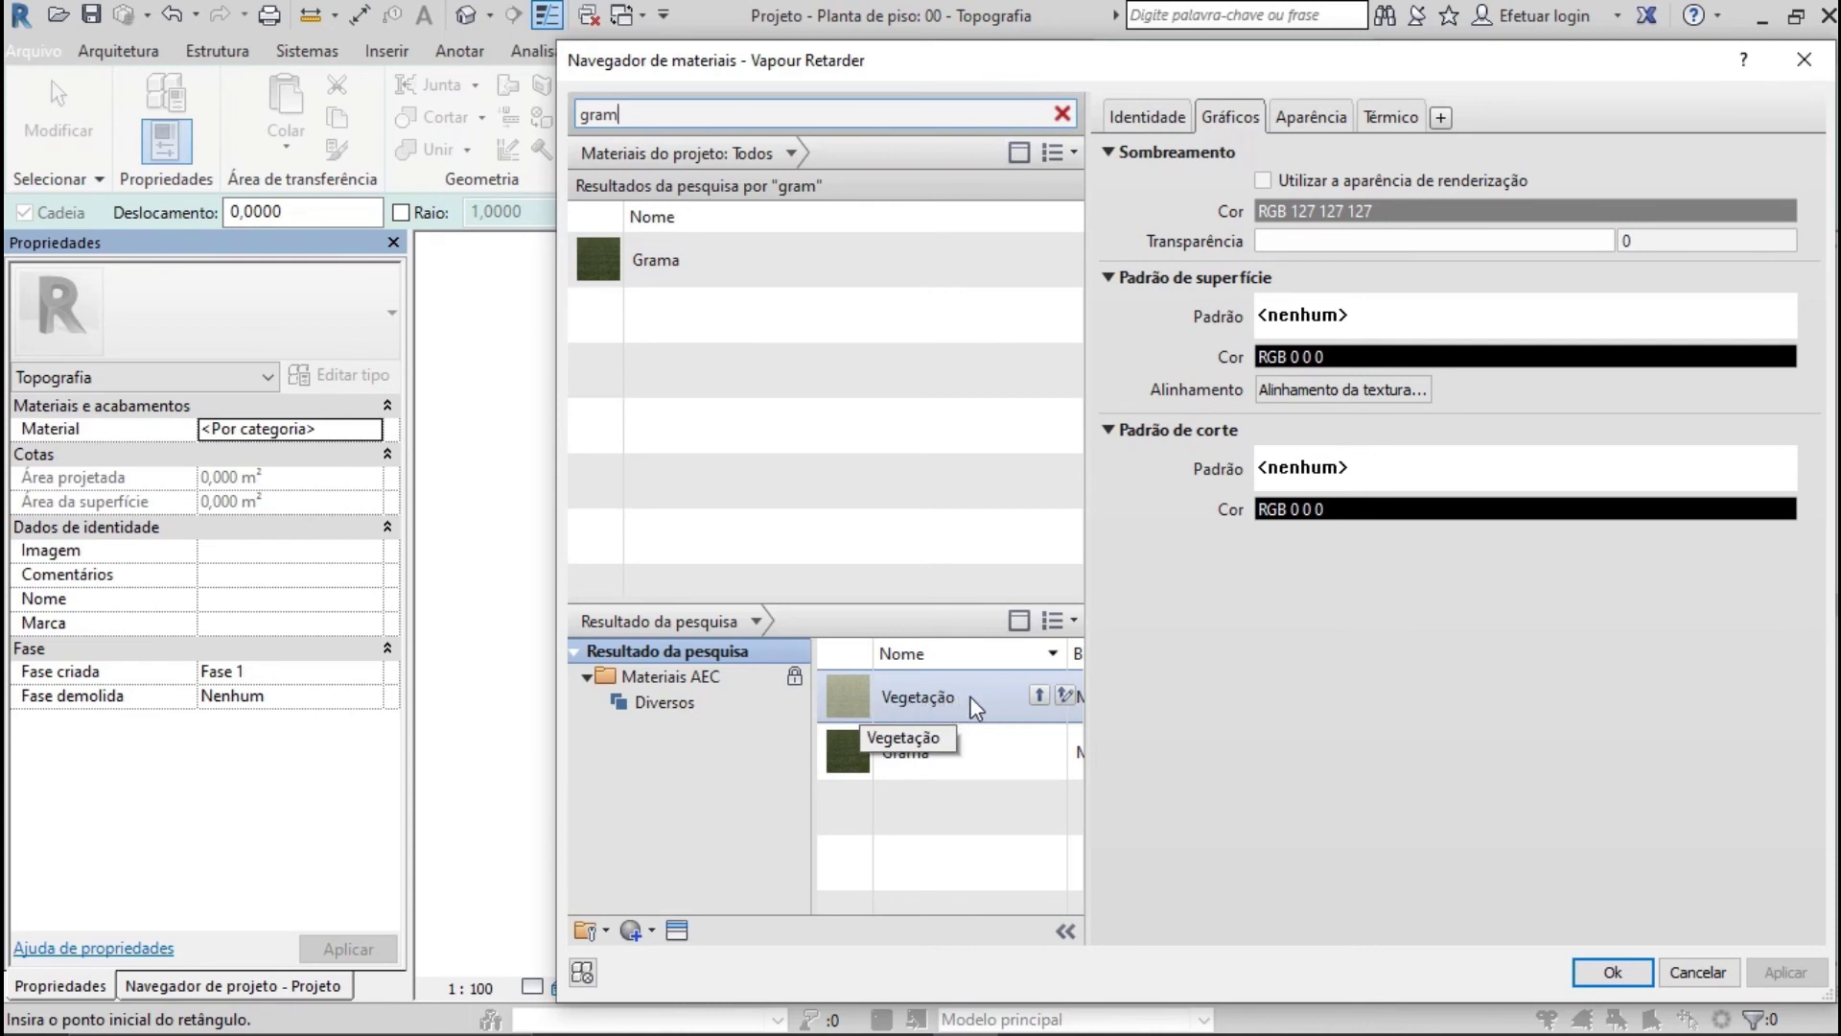
click(1039, 693)
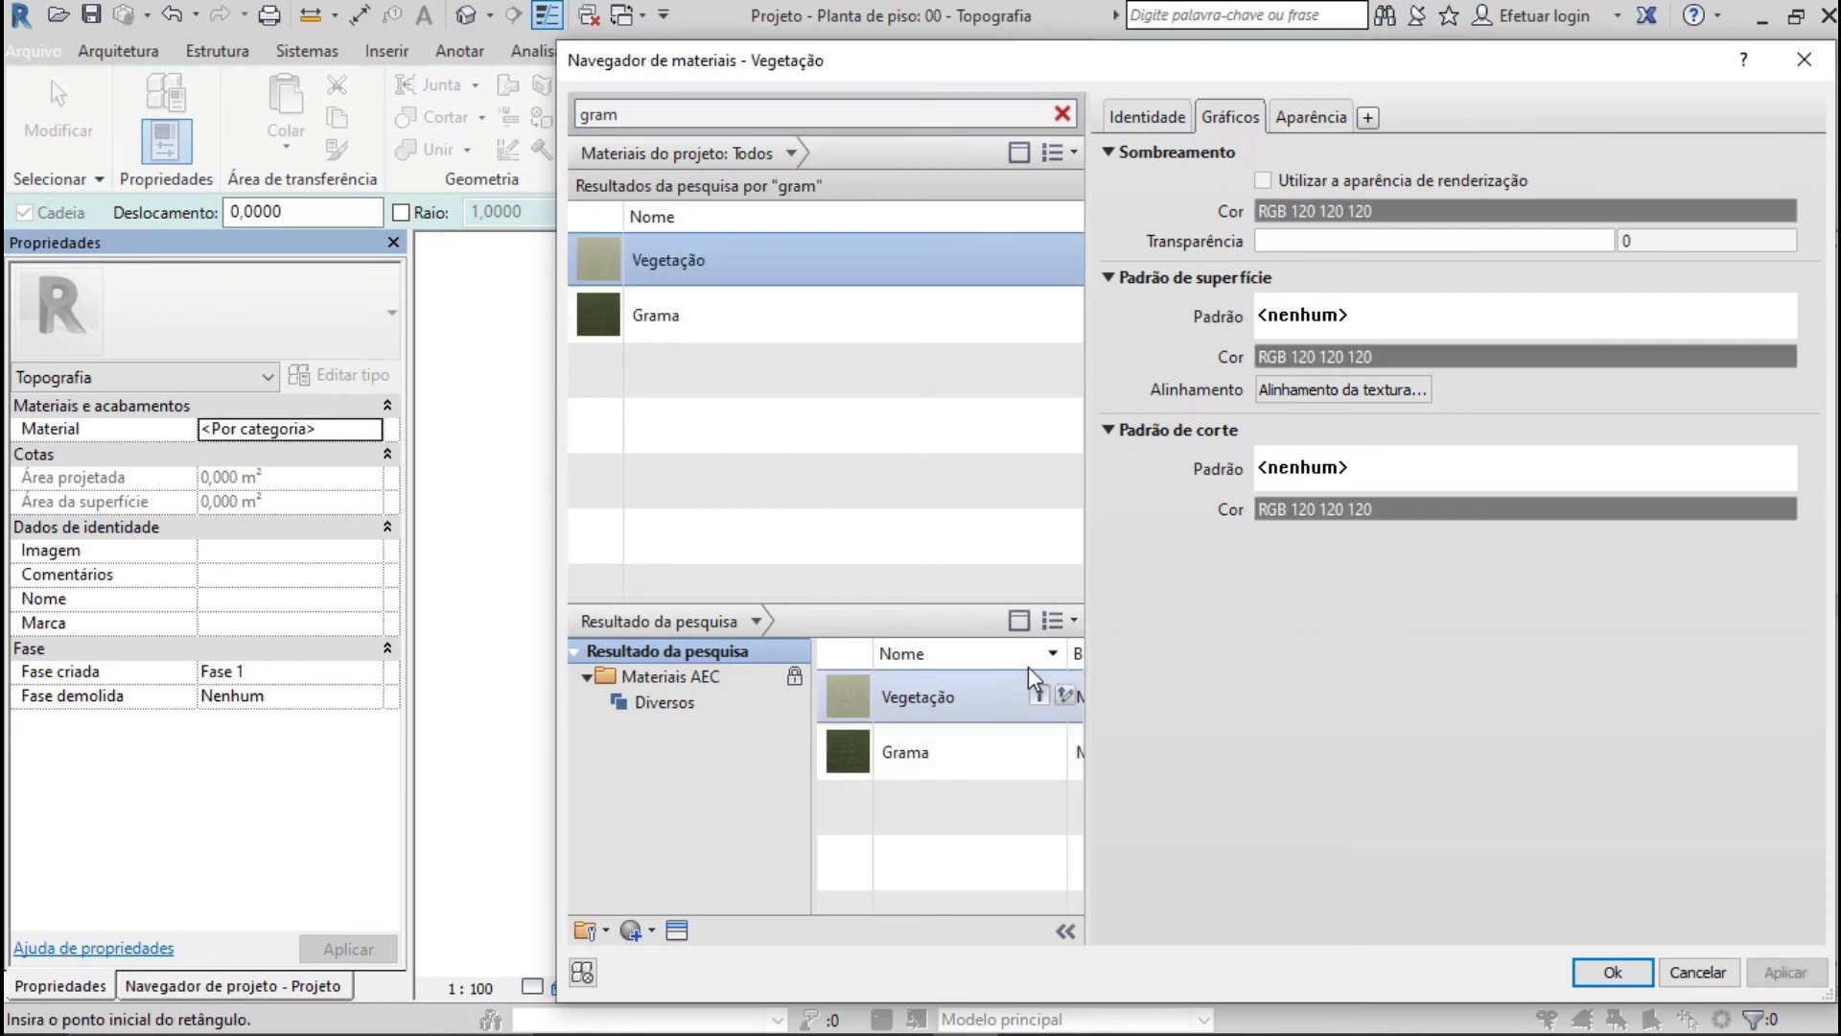
click(1625, 972)
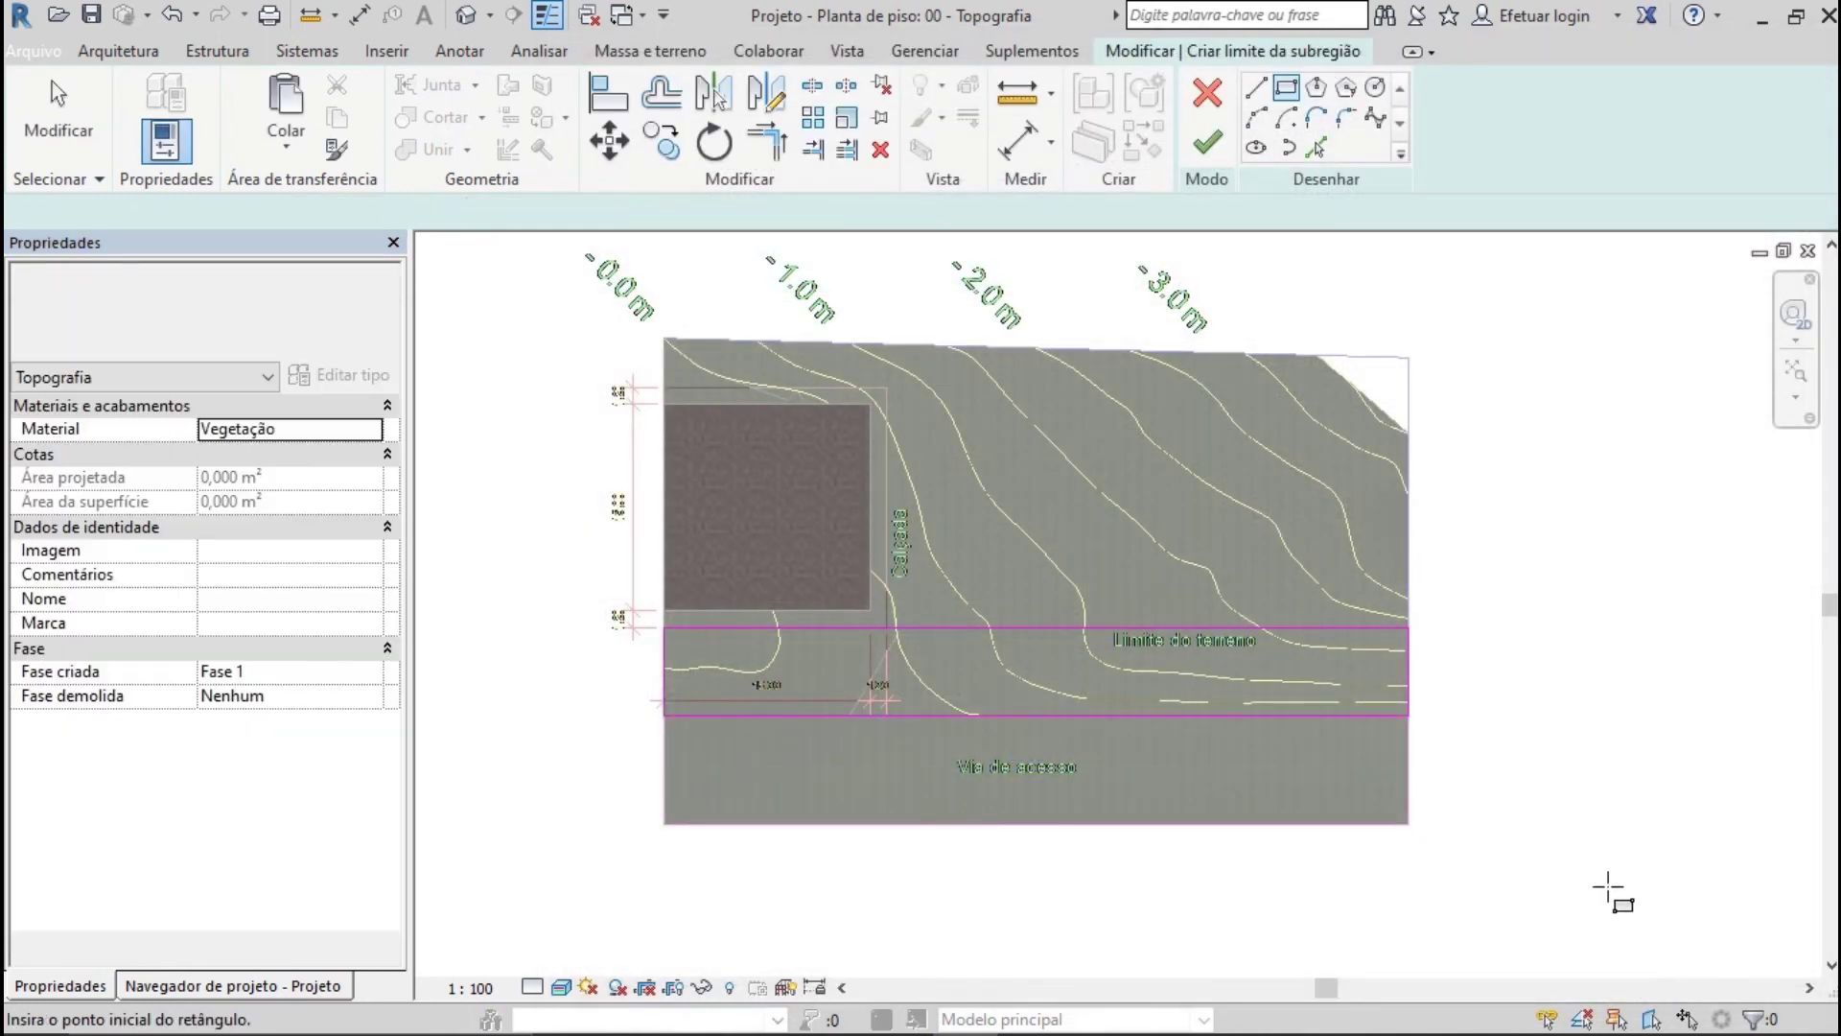
click(1217, 153)
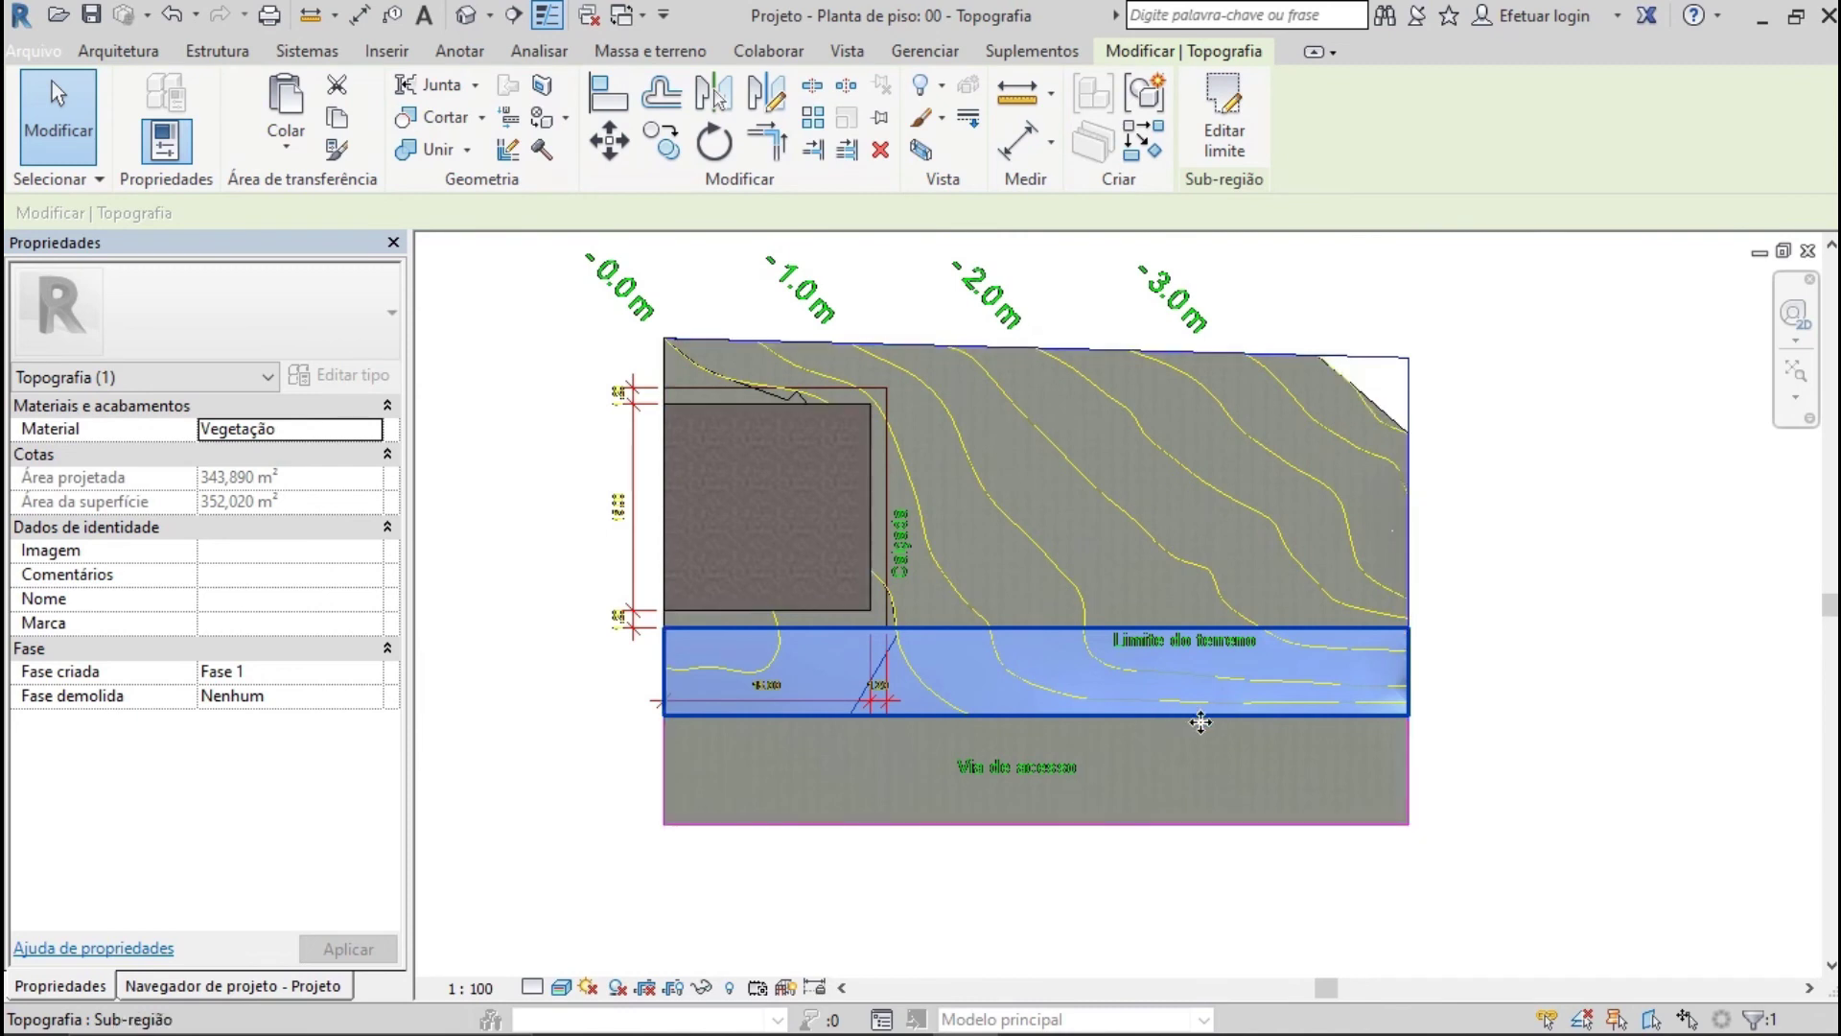
Start another sub-region with an outer 16.2 by 17.4 m rectangle along the Calçada line and an inner 15 by 15 m rectangle around the pad
click(682, 51)
click(1448, 105)
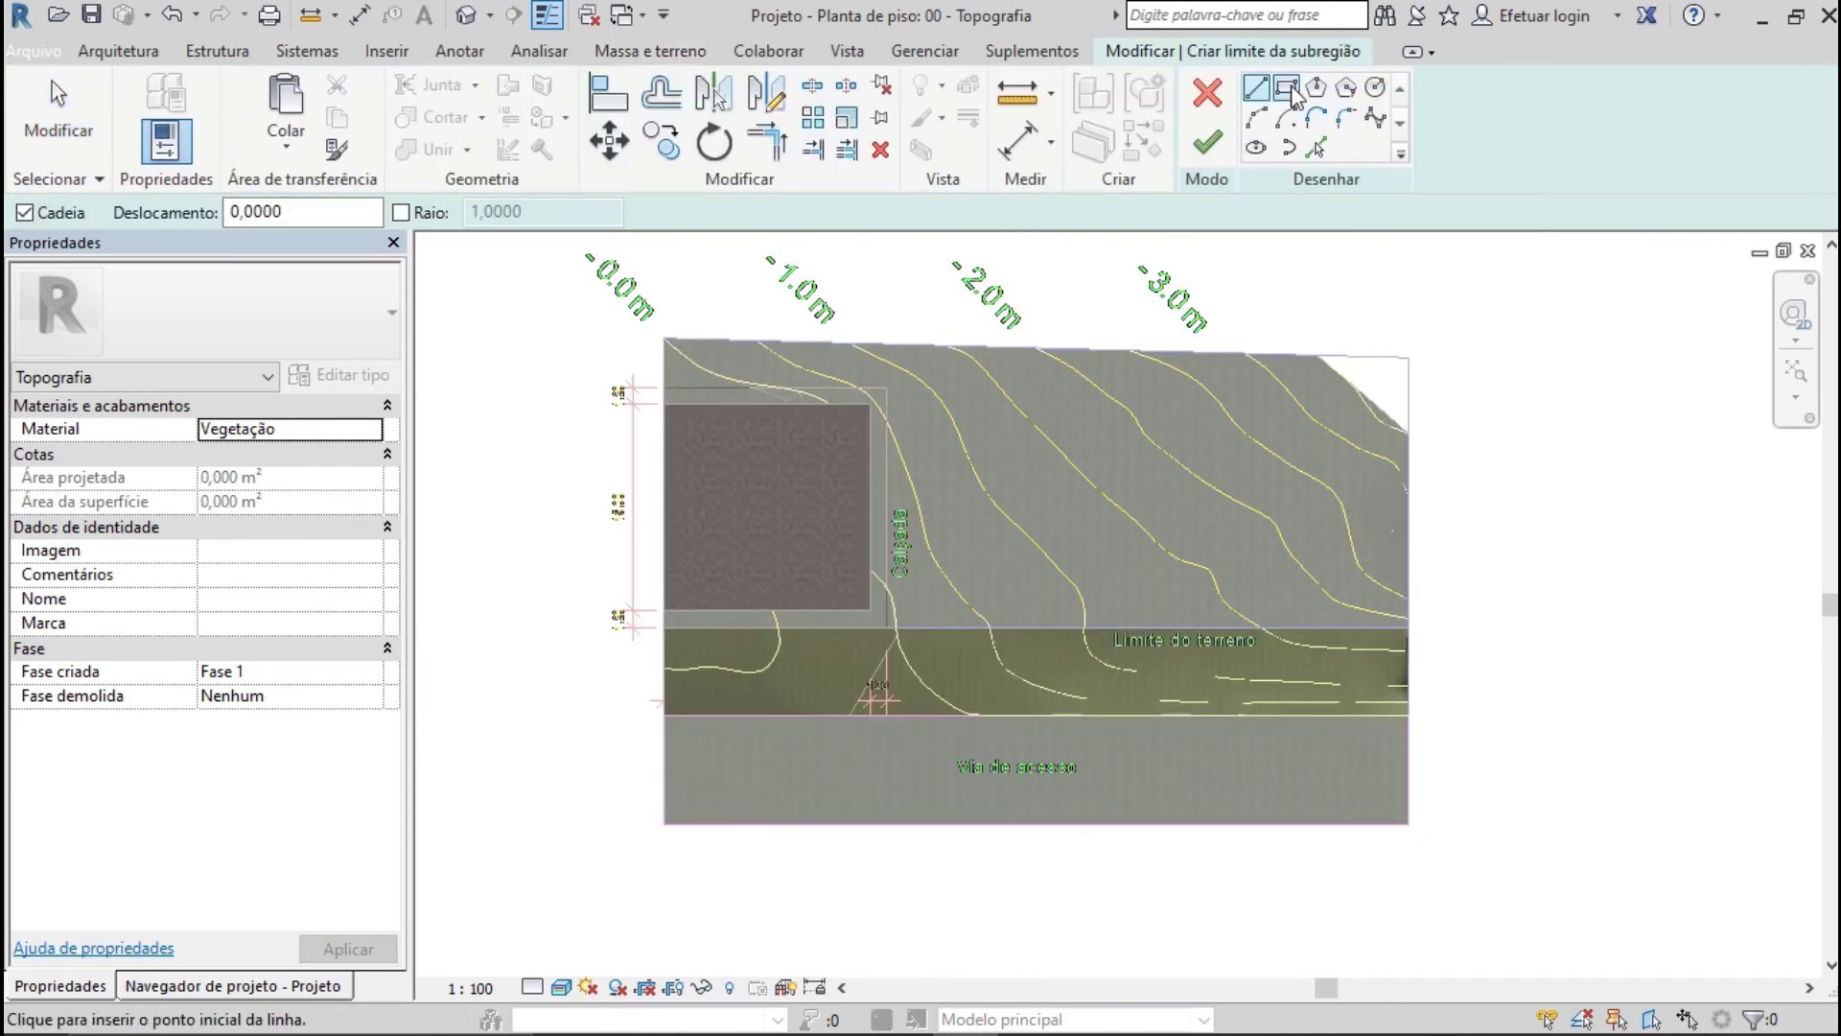
scroll(695, 403, up, 2)
scroll(690, 403, up, 1)
click(631, 403)
click(991, 764)
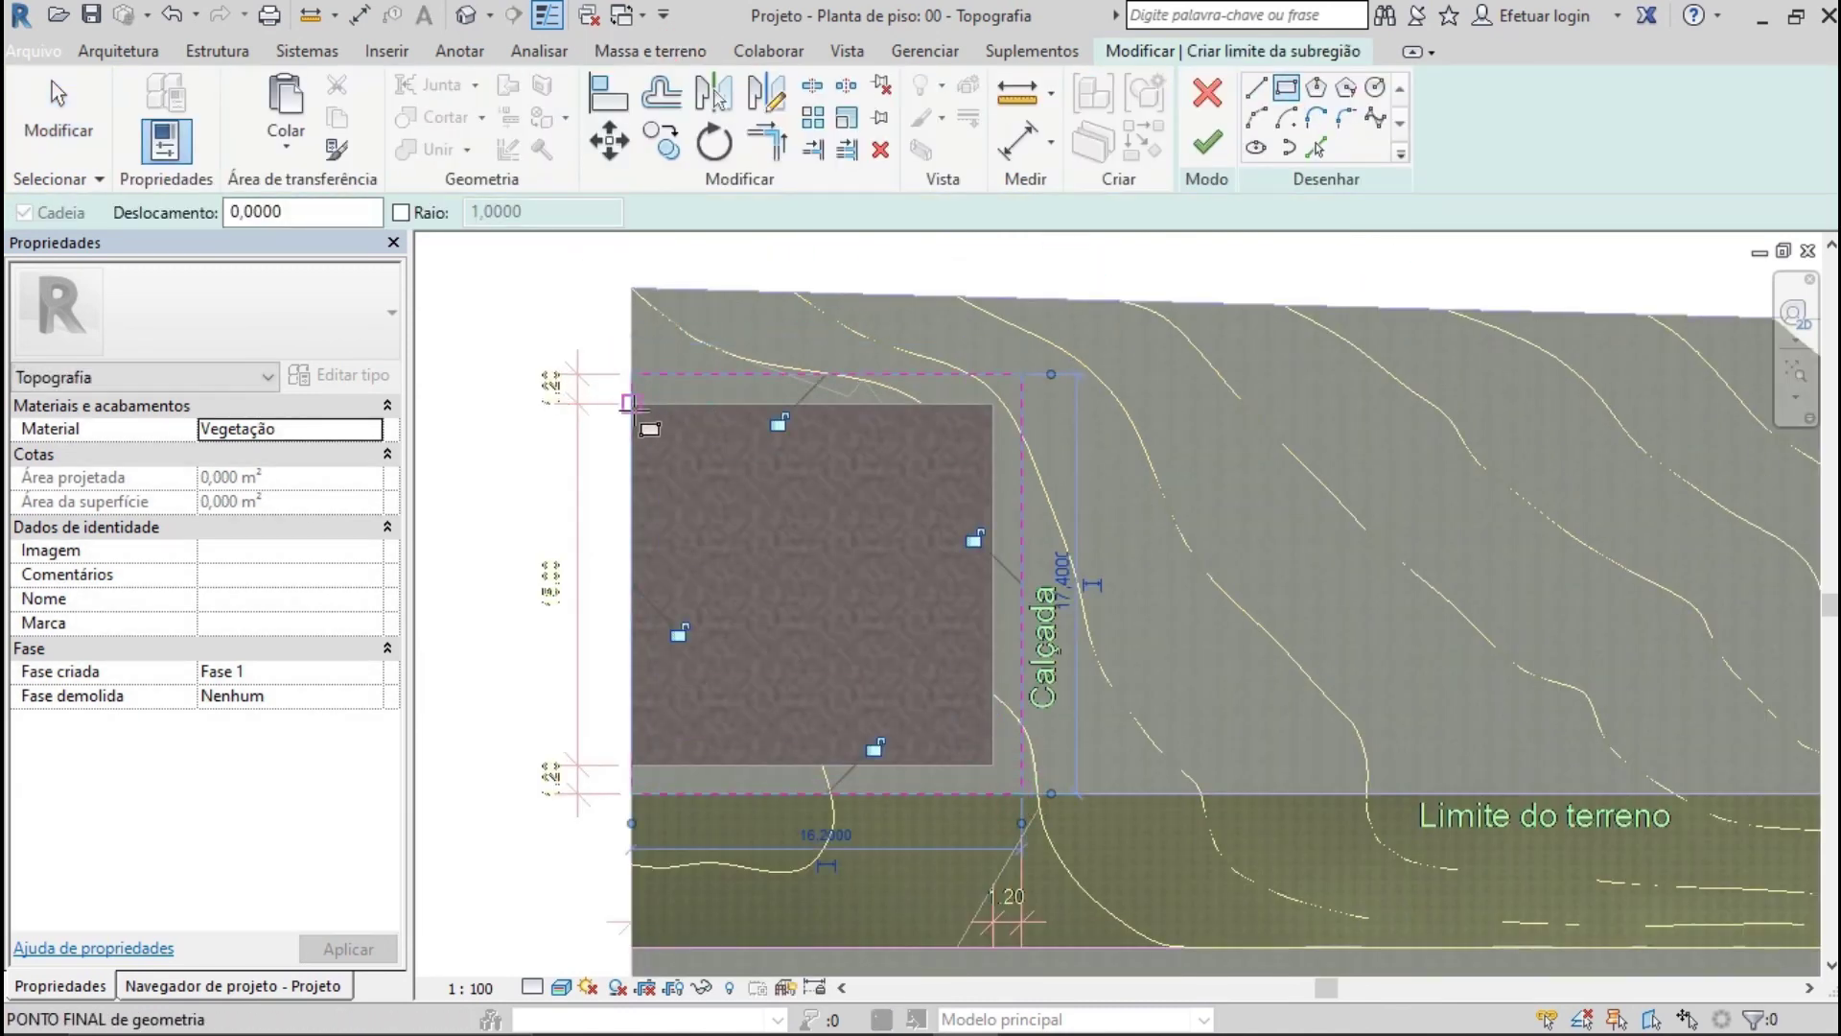
scroll(675, 448, up, 1)
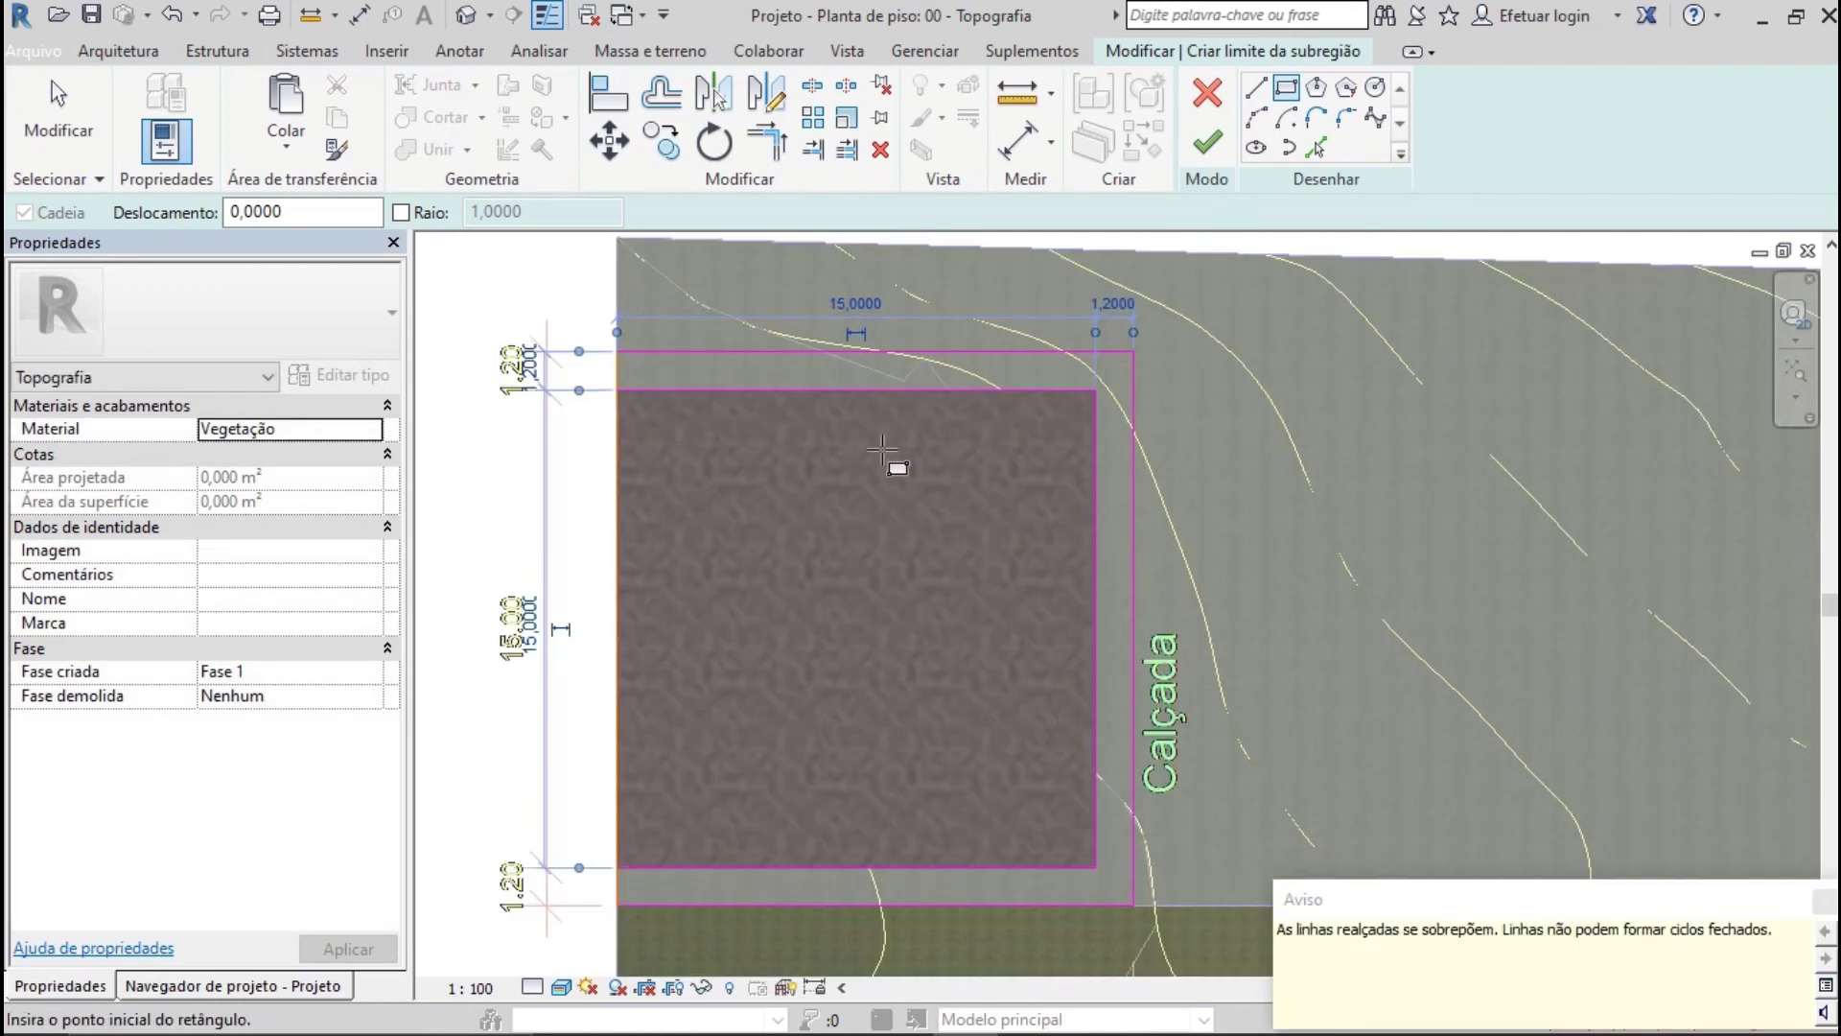
key(Escape)
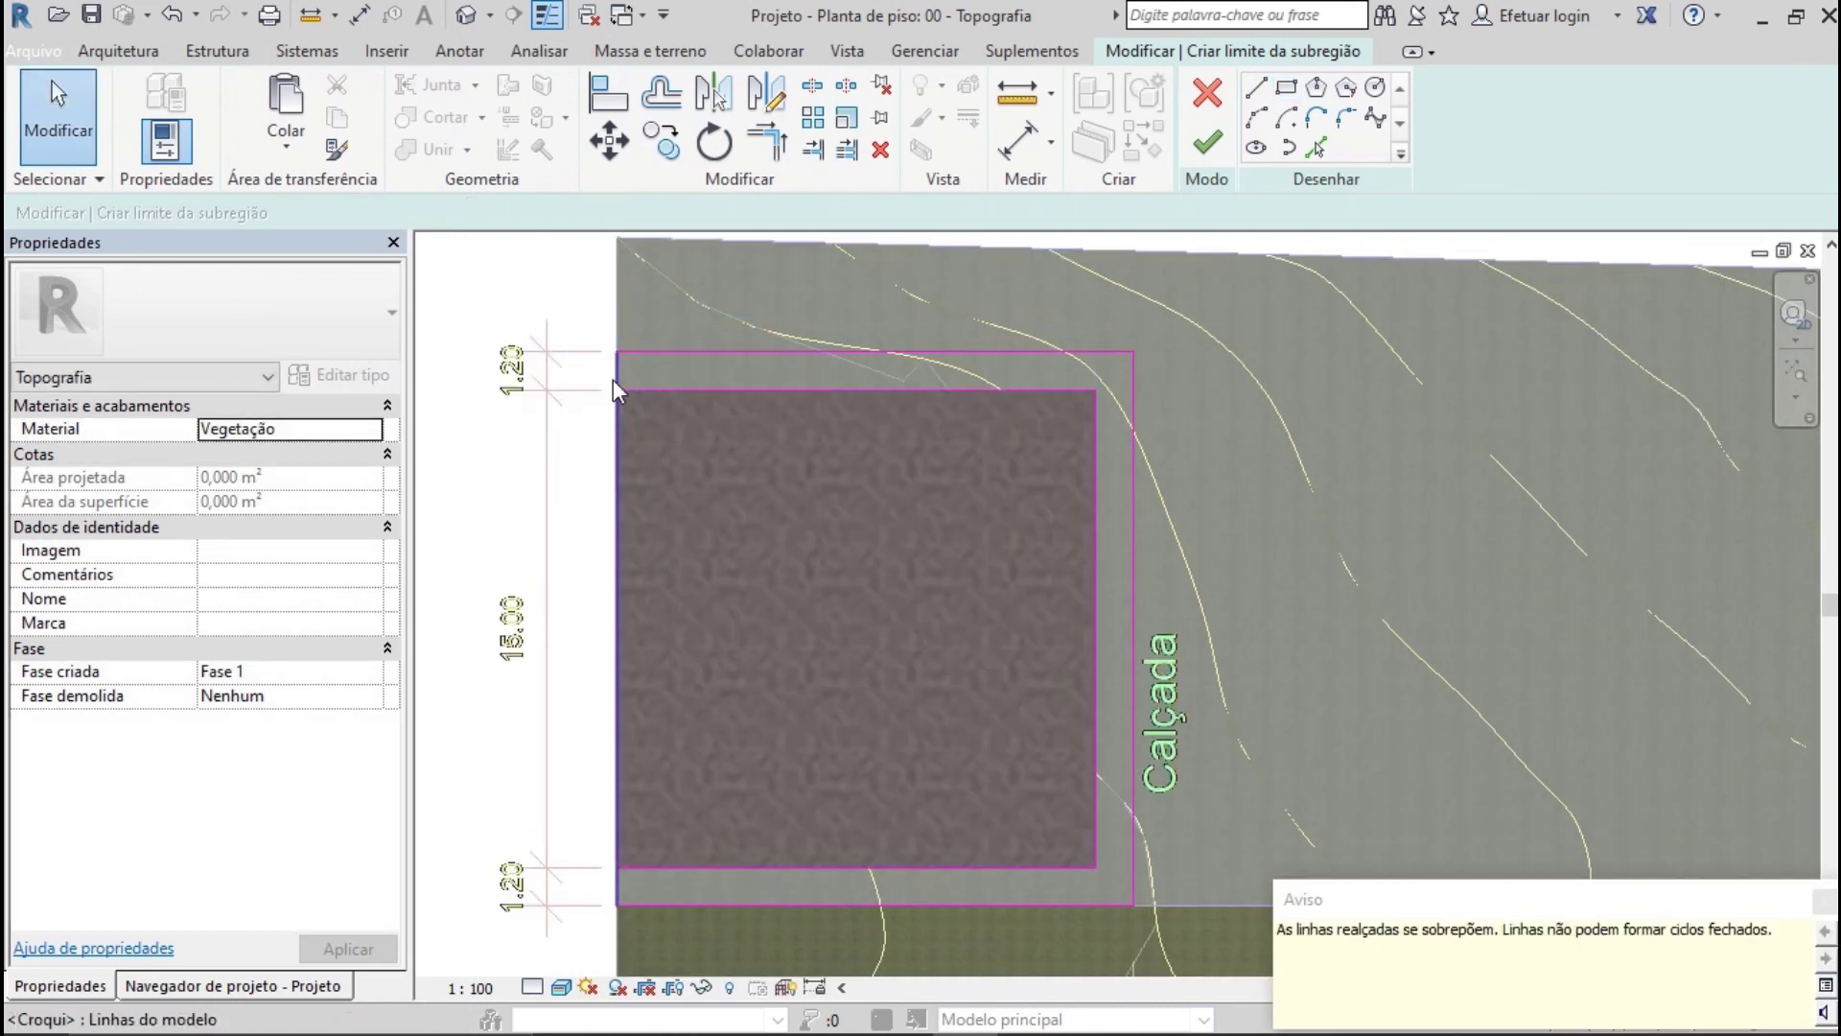
Remove the overlapping edge and trim the two rectangles into one closed U-shaped sidewalk boundary around the pad
click(615, 379)
key(Escape)
click(782, 146)
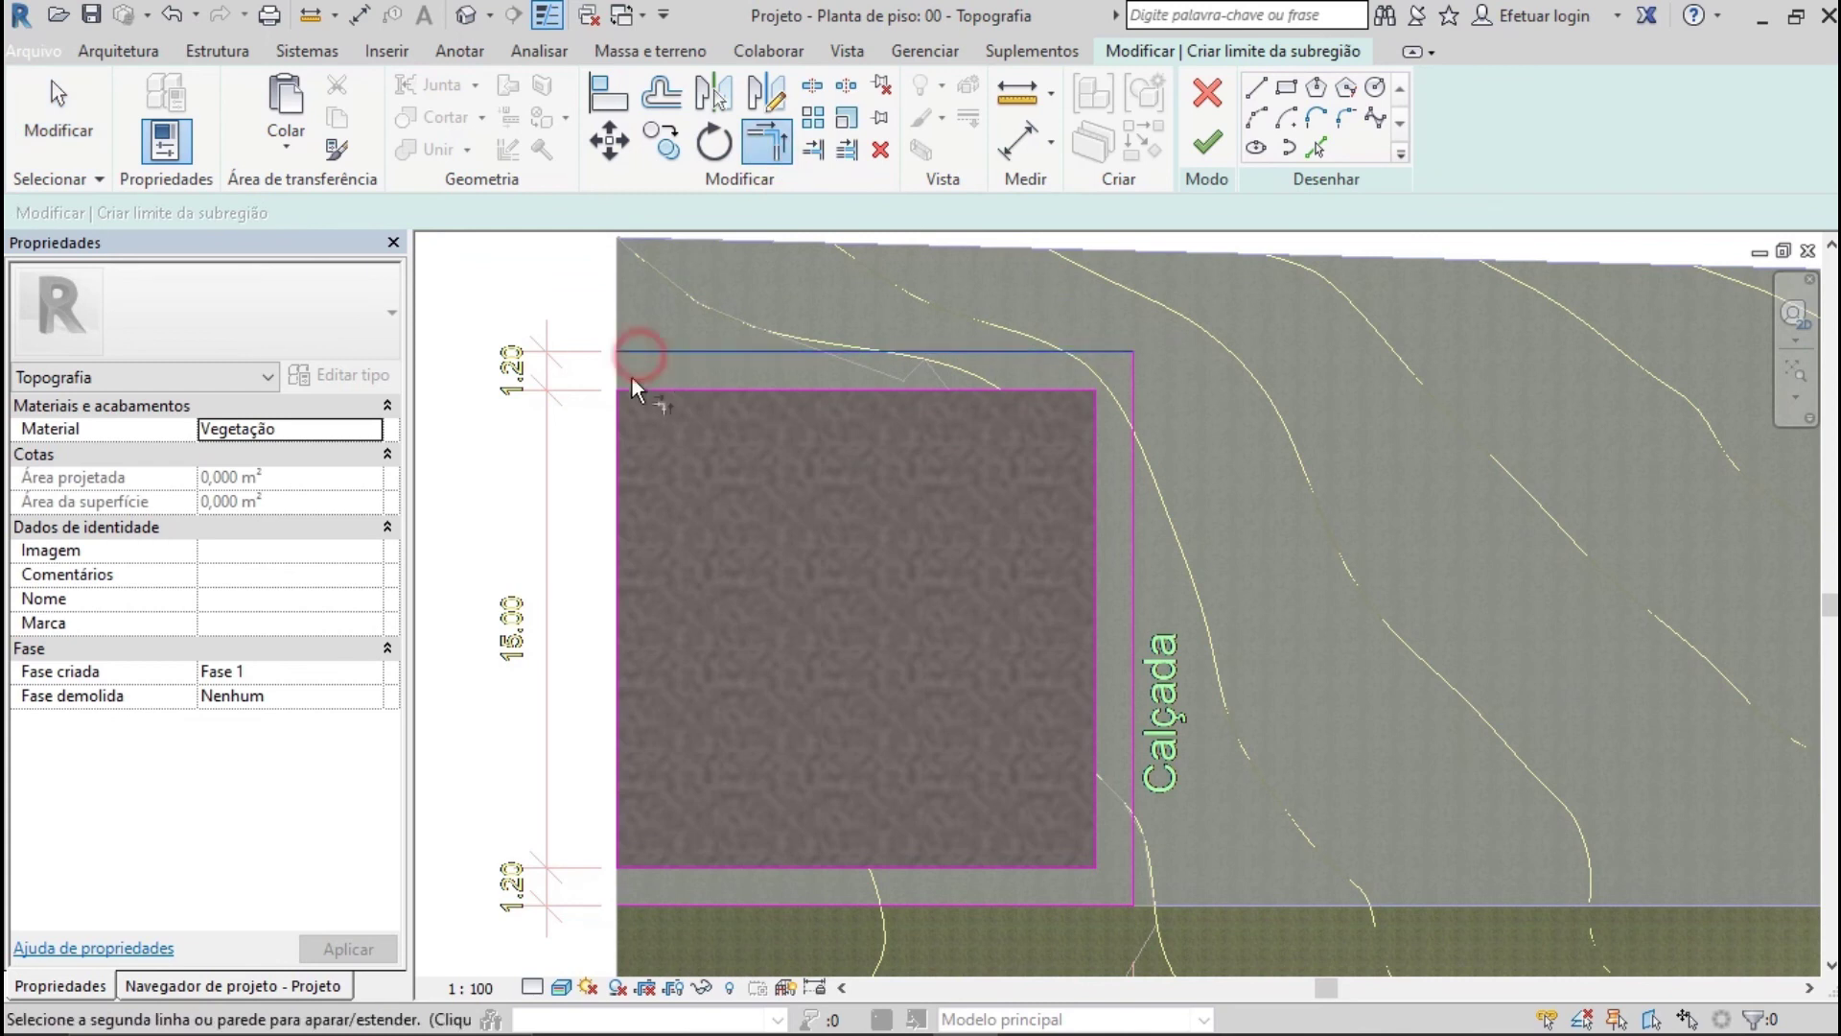
click(617, 789)
click(649, 869)
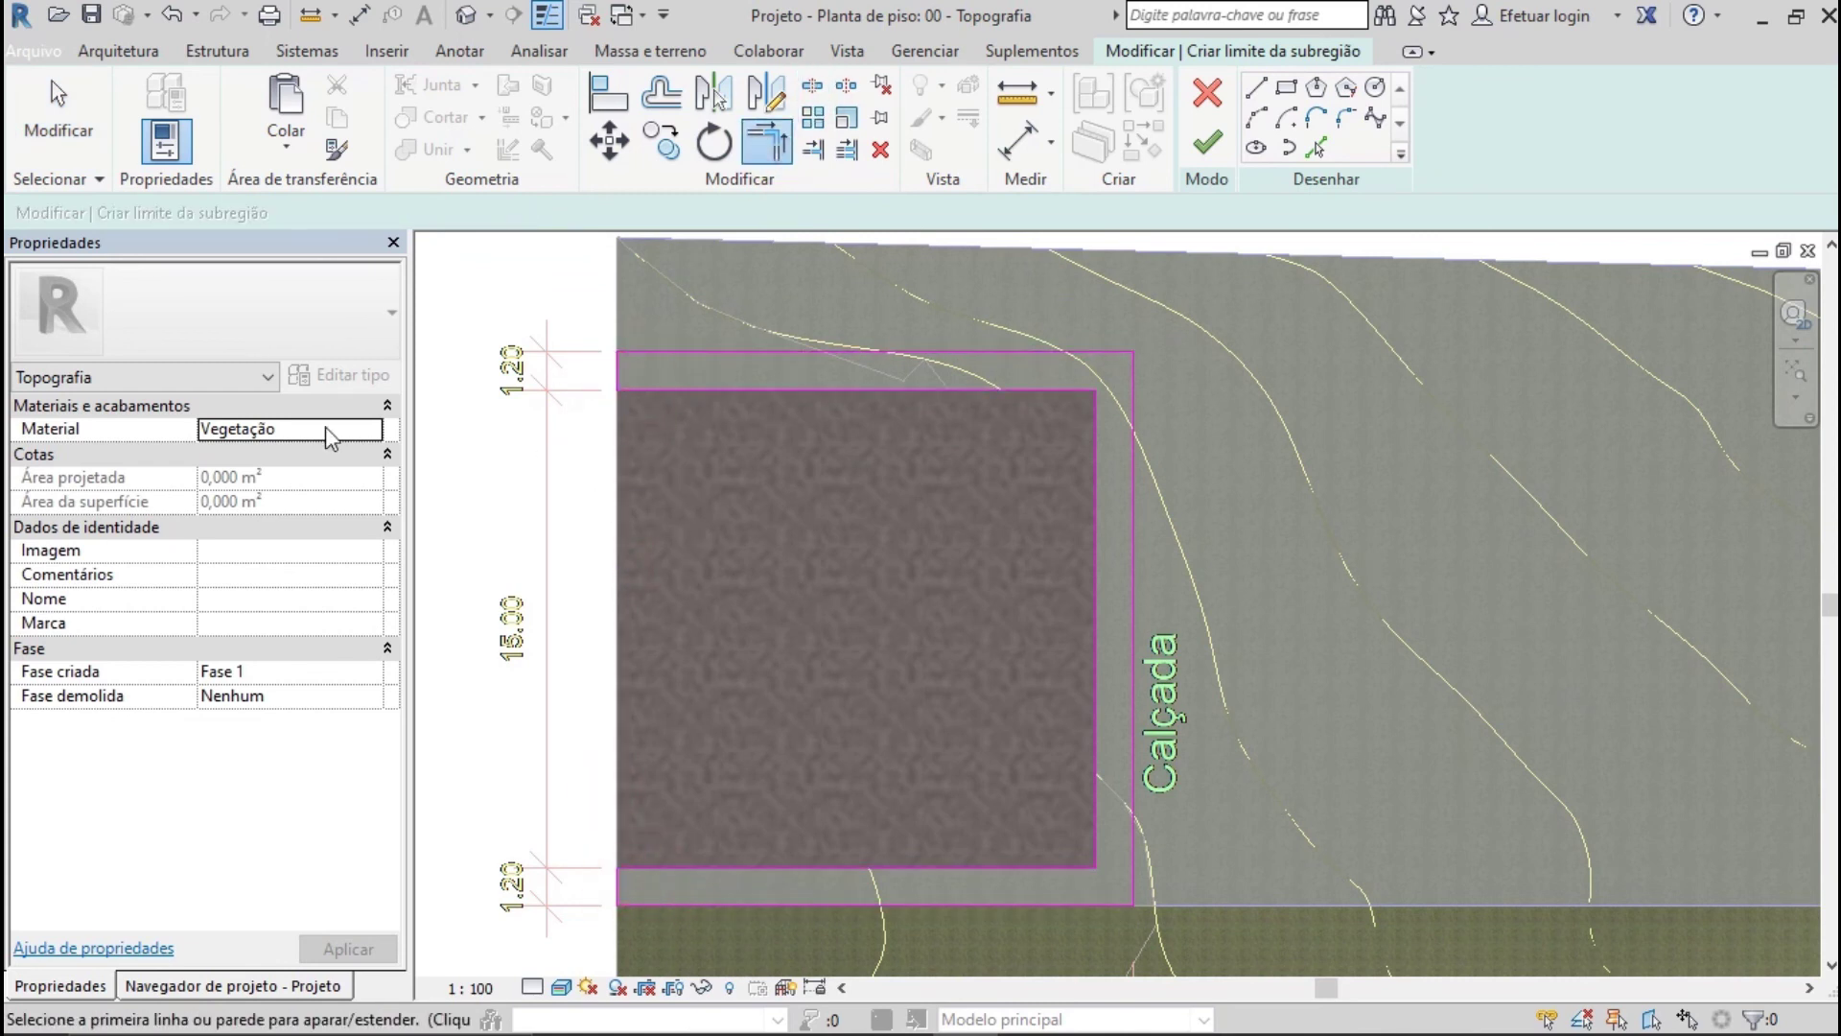
Search the materials for calçam, assign Calçamento to the U-shaped sidewalk sub-region, and finish its boundary
click(329, 428)
click(373, 429)
text(calçam)
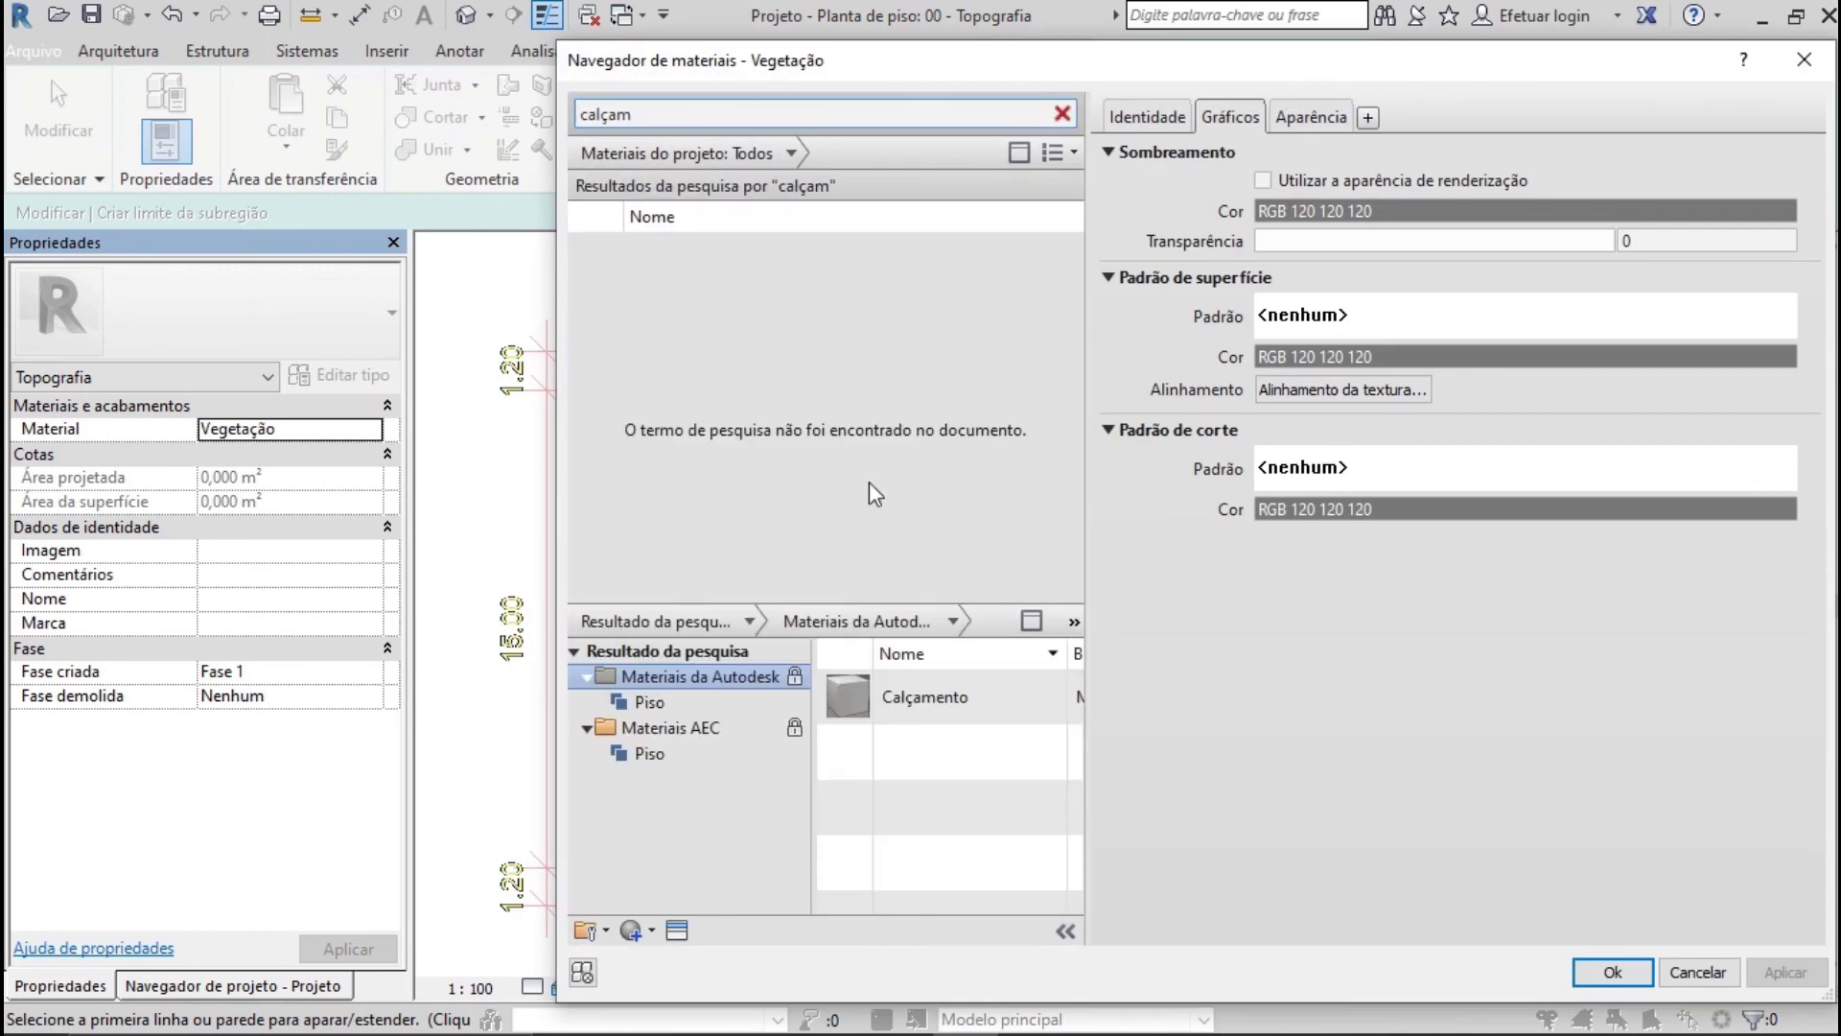
double_click(924, 698)
click(1612, 972)
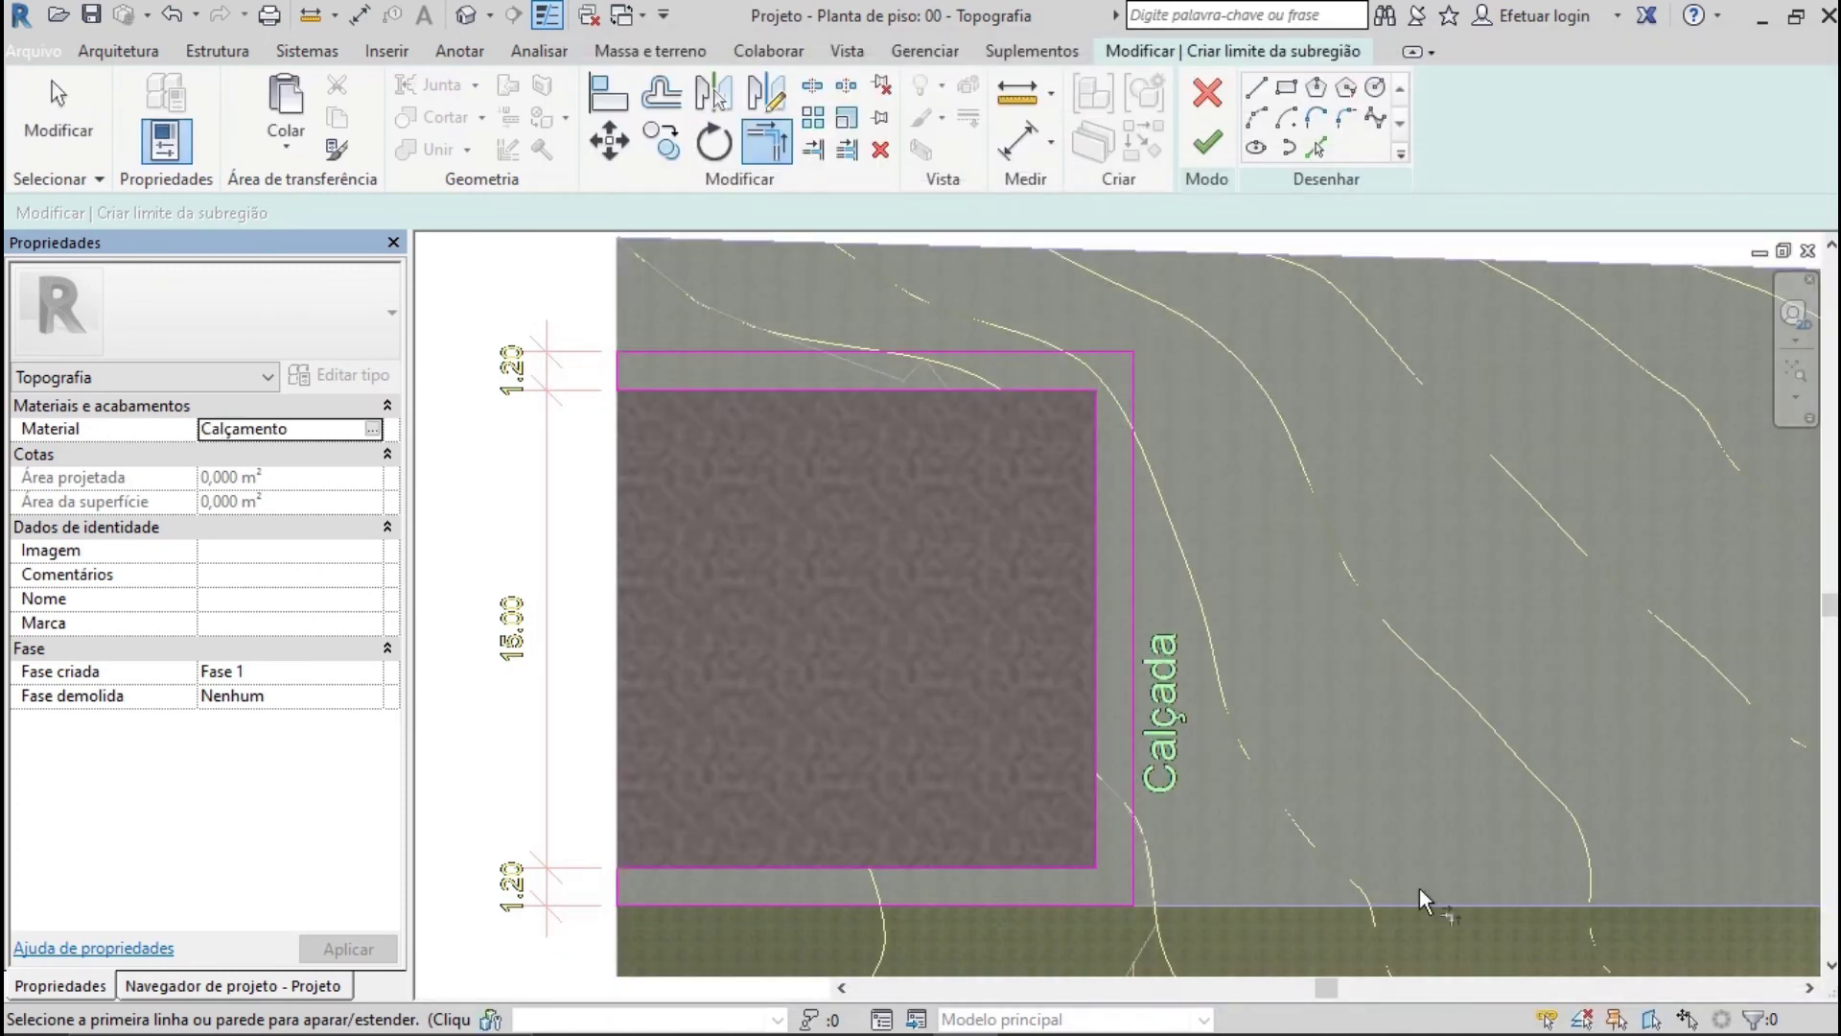
click(1208, 143)
Start another sub-region and sketch a rectangular boundary of about 432 m² covering the whole Via de acesso strip
click(651, 51)
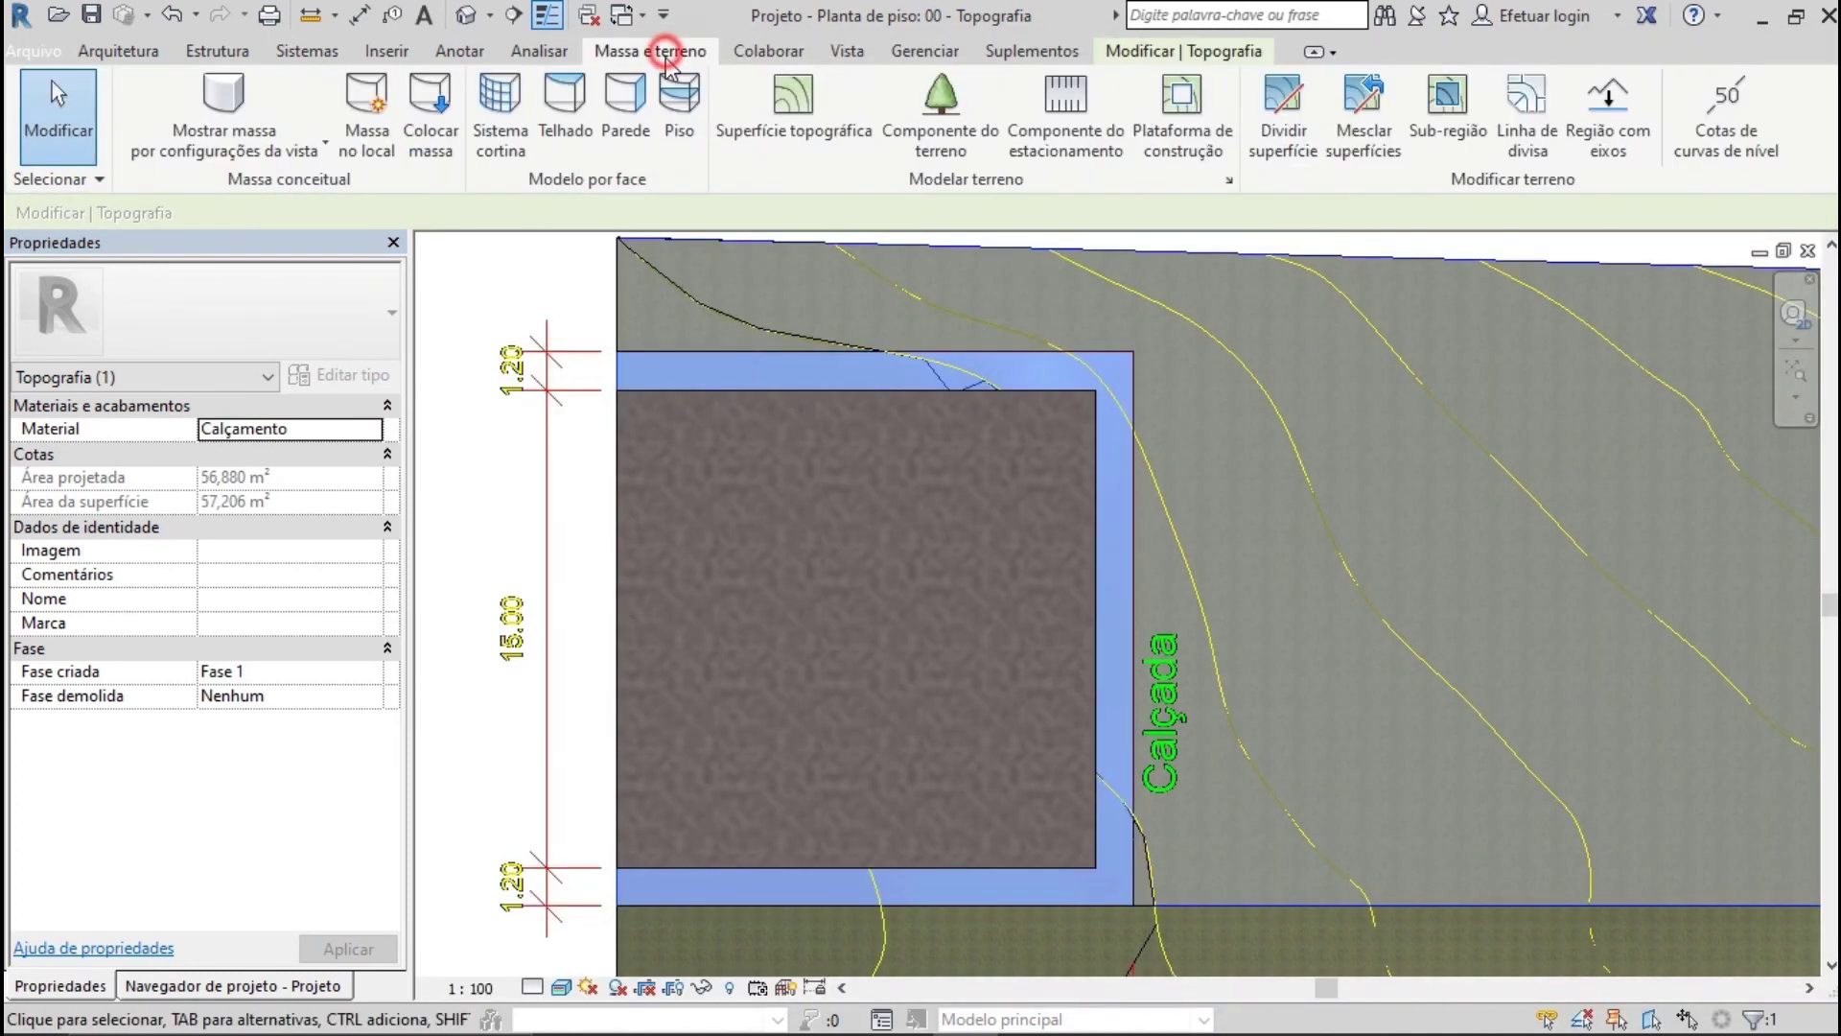
click(1447, 135)
scroll(1261, 442, down, 3)
click(1286, 88)
click(538, 636)
click(1523, 780)
Search the materials for asfal, assign Asfalto, Betume to the Via de acesso sub-region, and finish its boundary
click(326, 429)
click(374, 428)
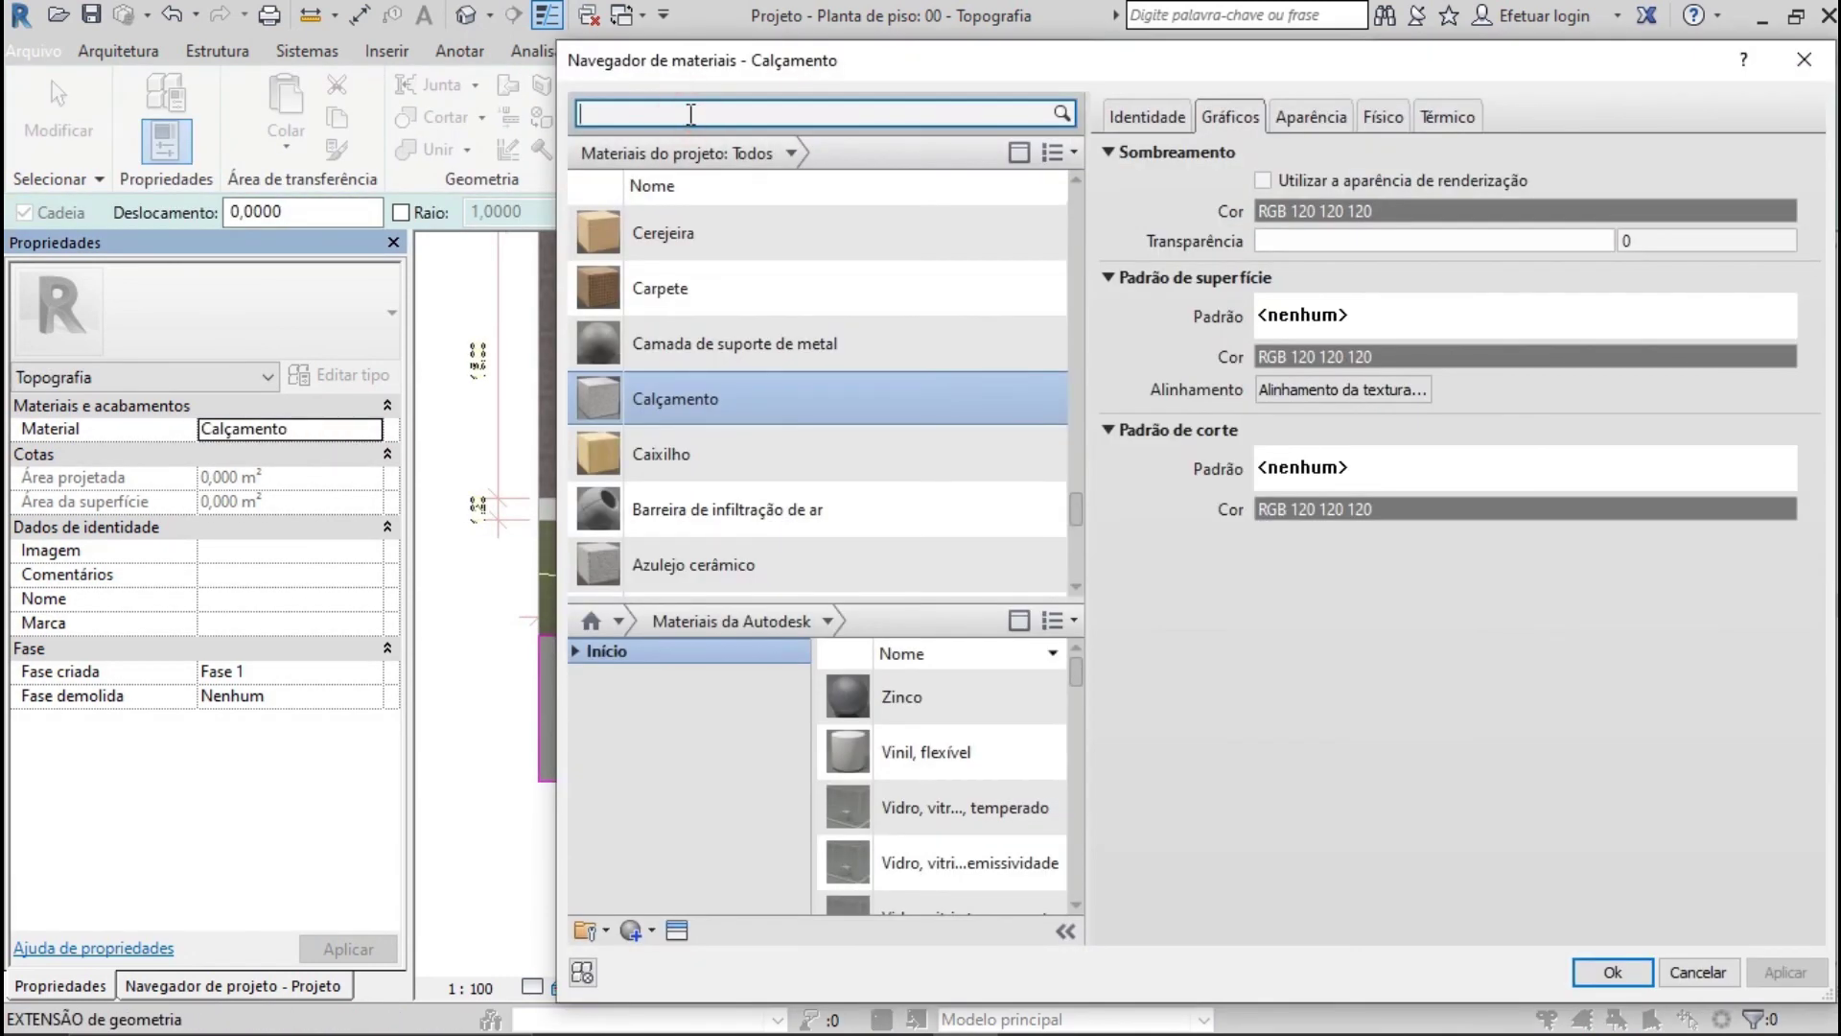
click(691, 113)
text(asfal)
click(676, 313)
click(1613, 972)
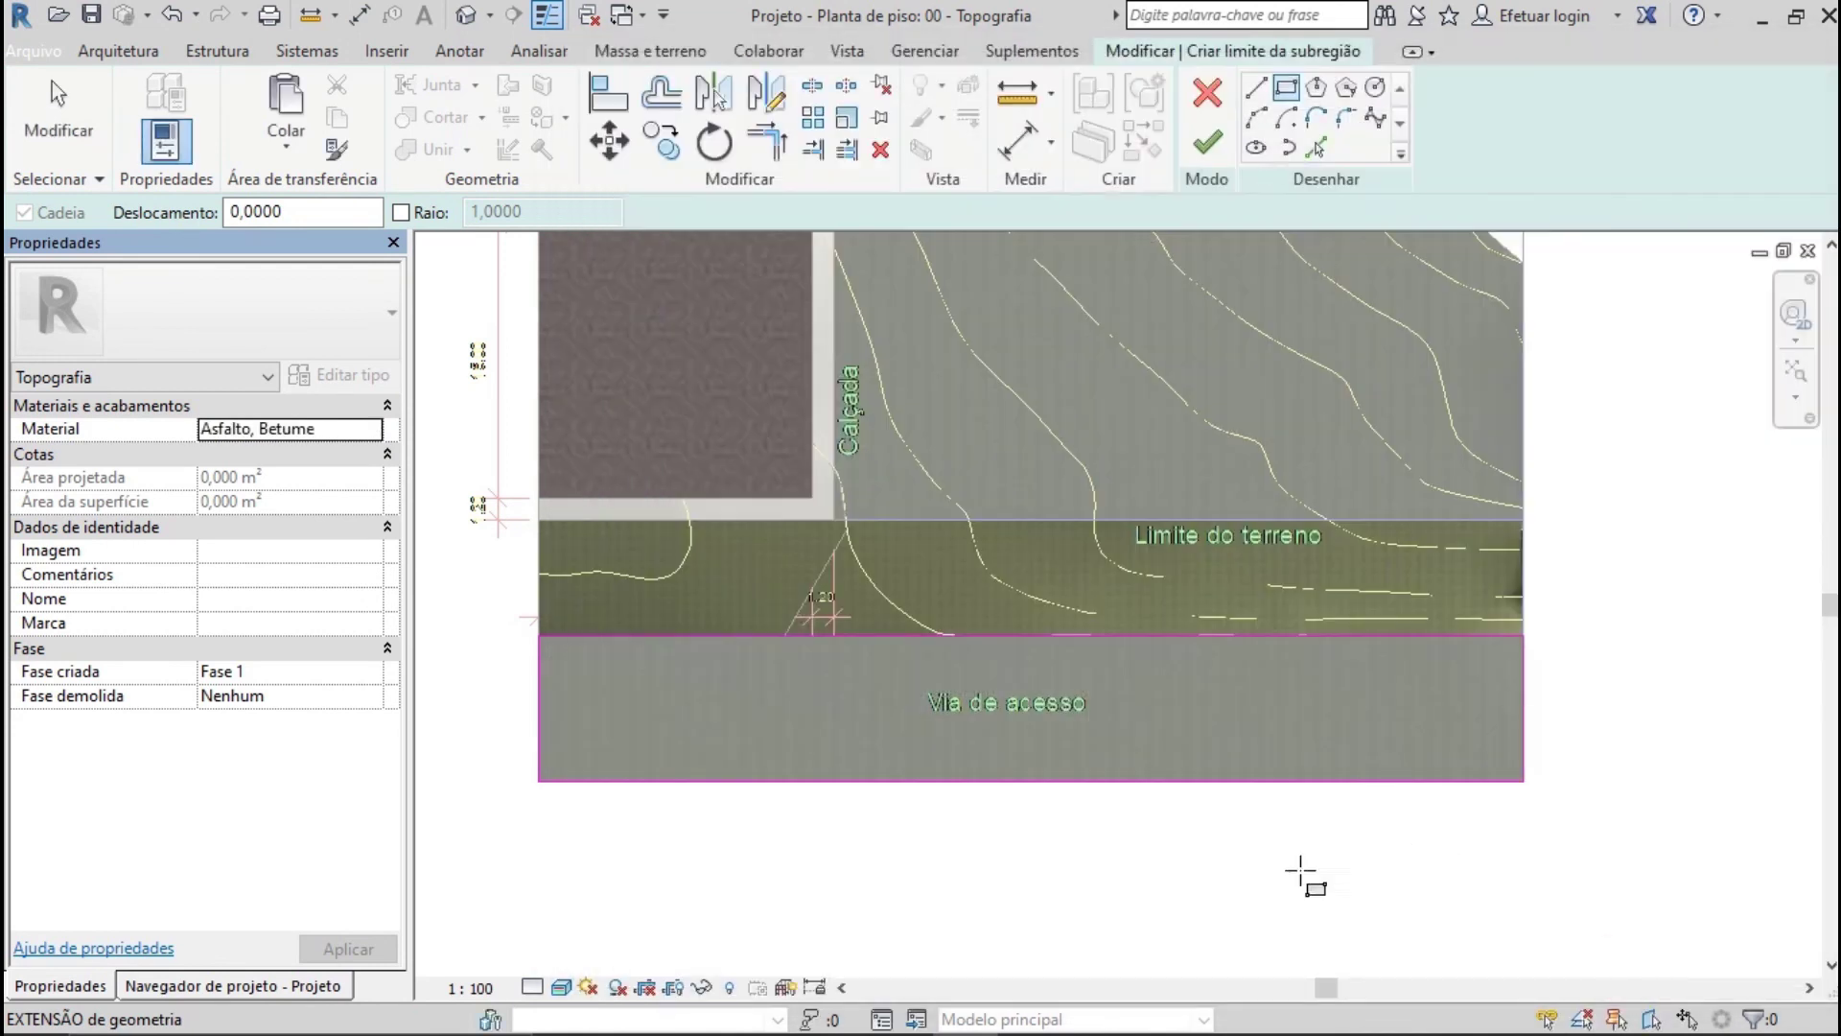
click(1206, 145)
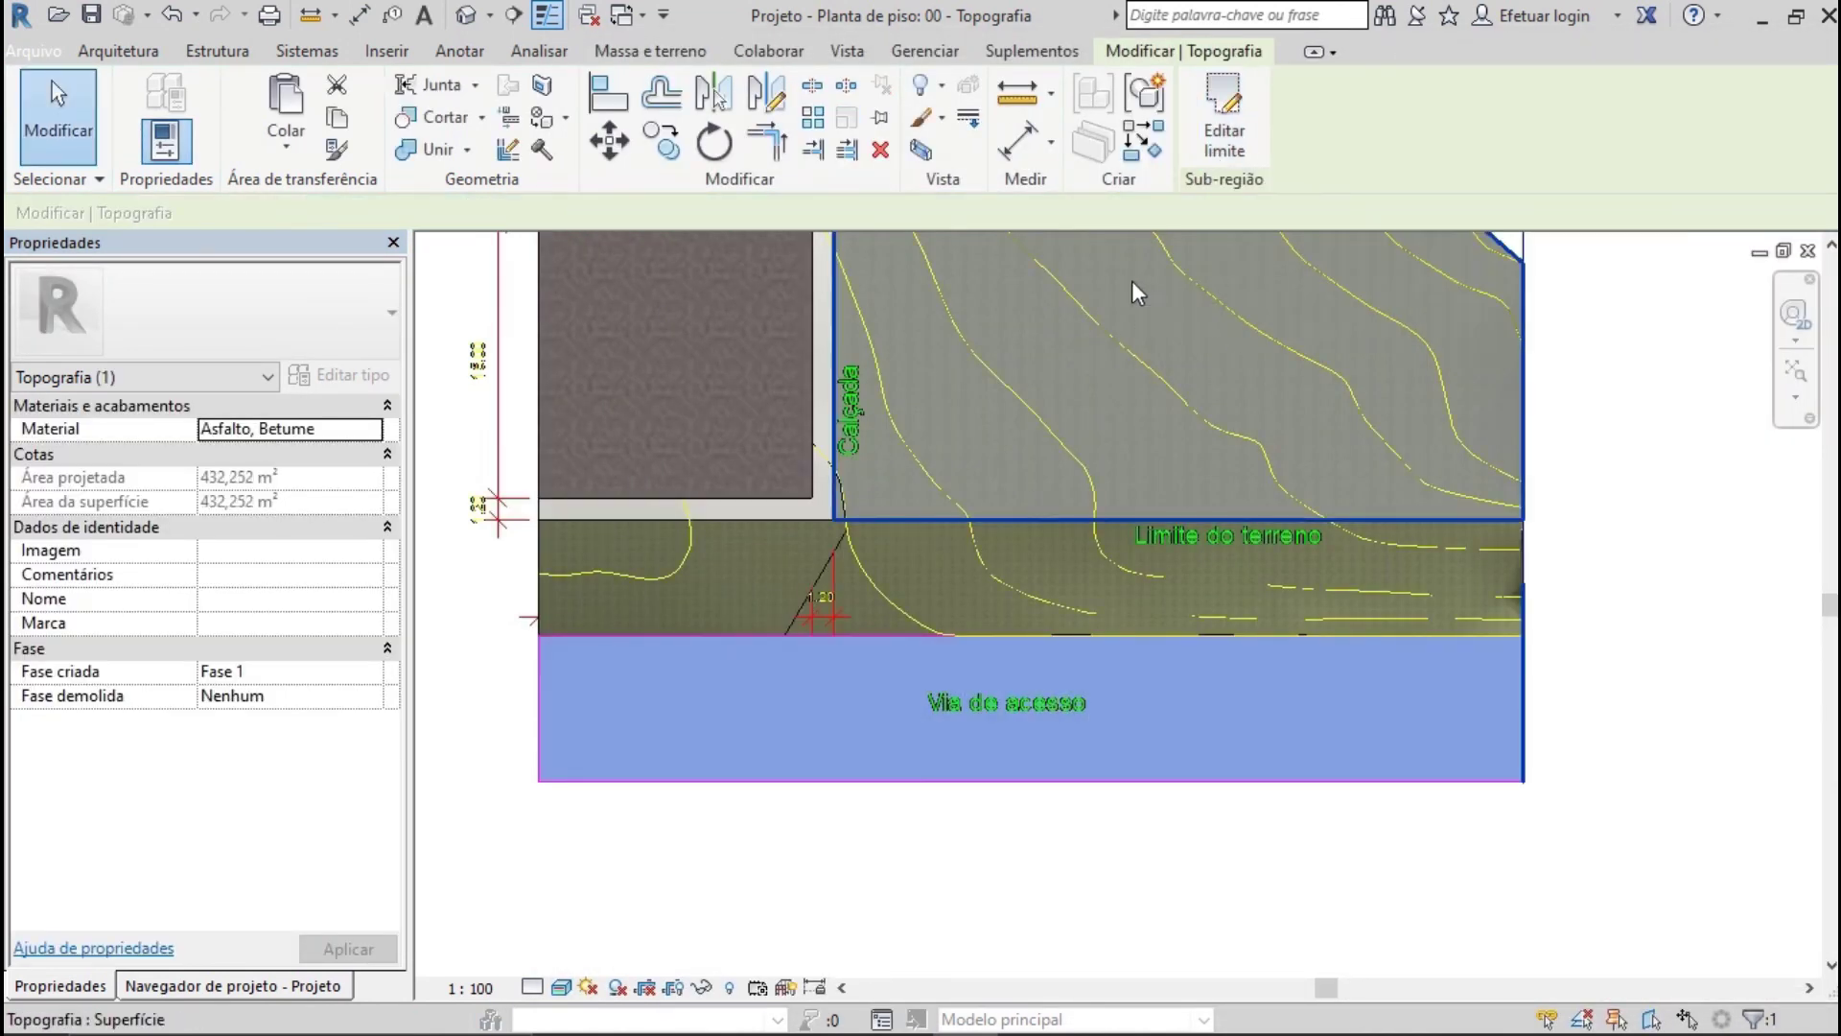
Check the materials of the main terrain, the sidewalk and the Via de acesso sub-region in the floor plan
click(826, 419)
scroll(825, 418, up, 2)
middle_drag(712, 376, 846, 453)
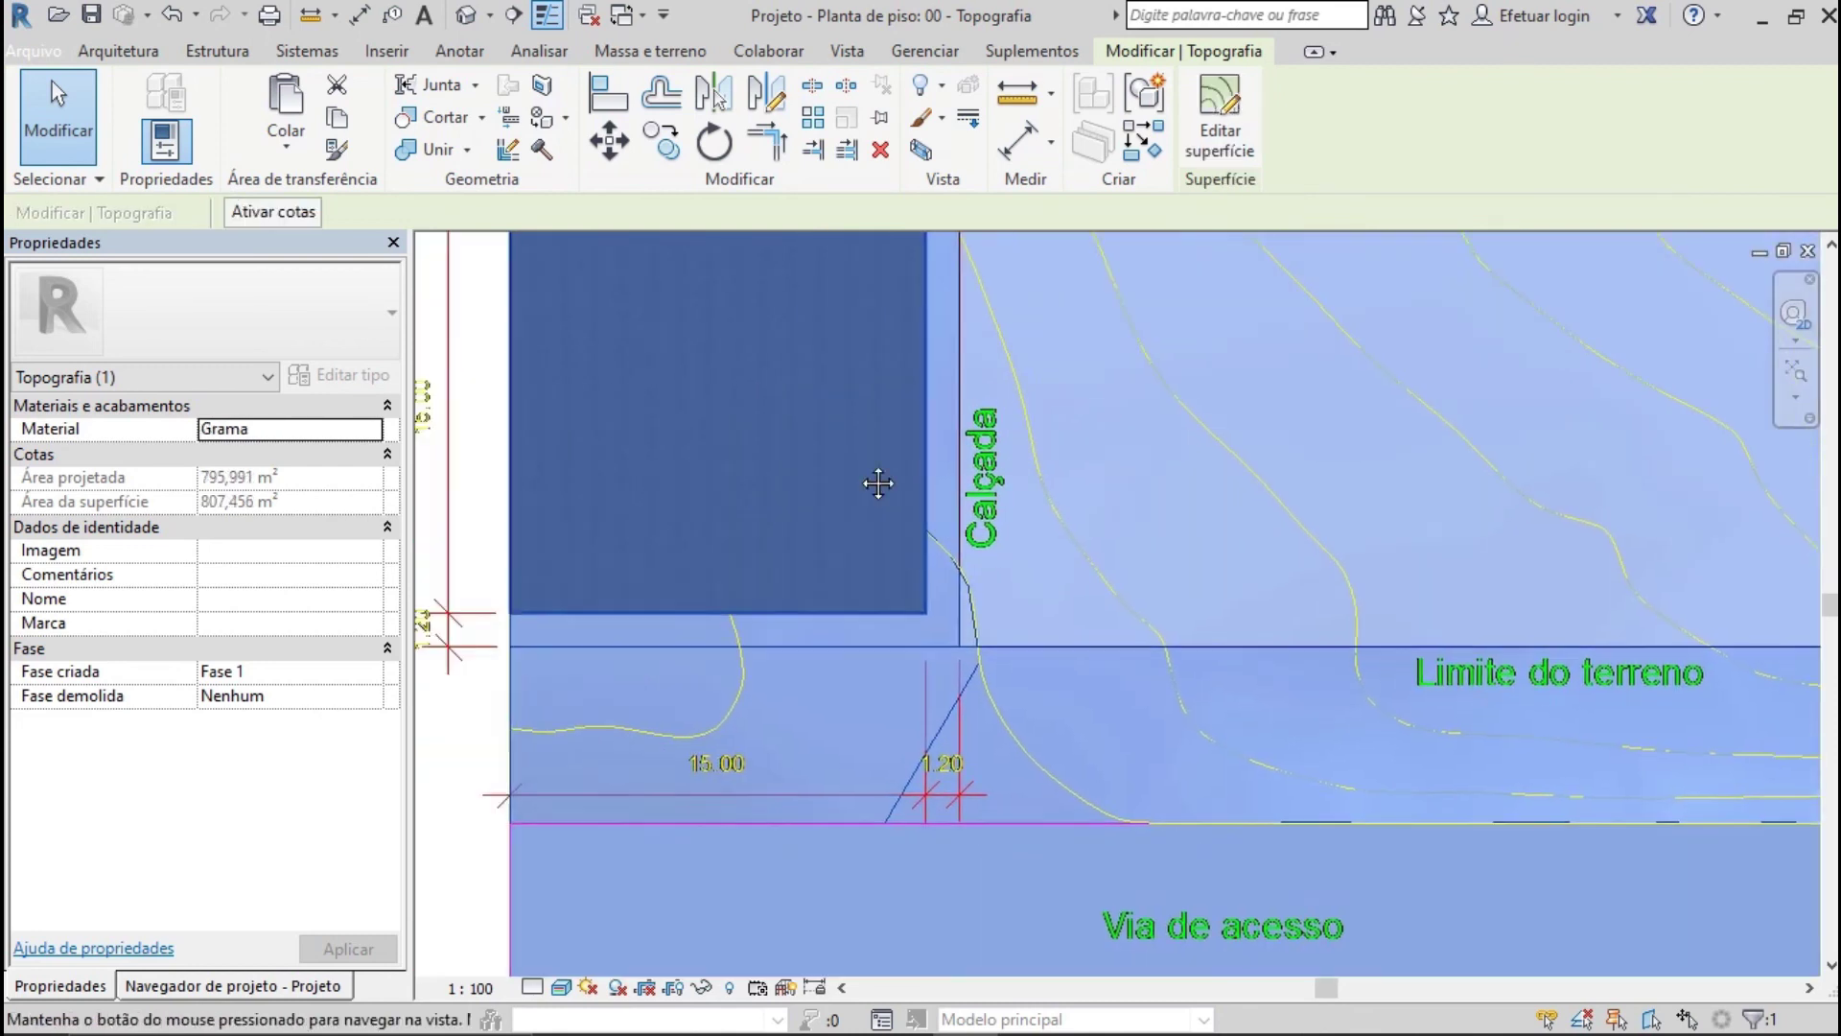
click(484, 397)
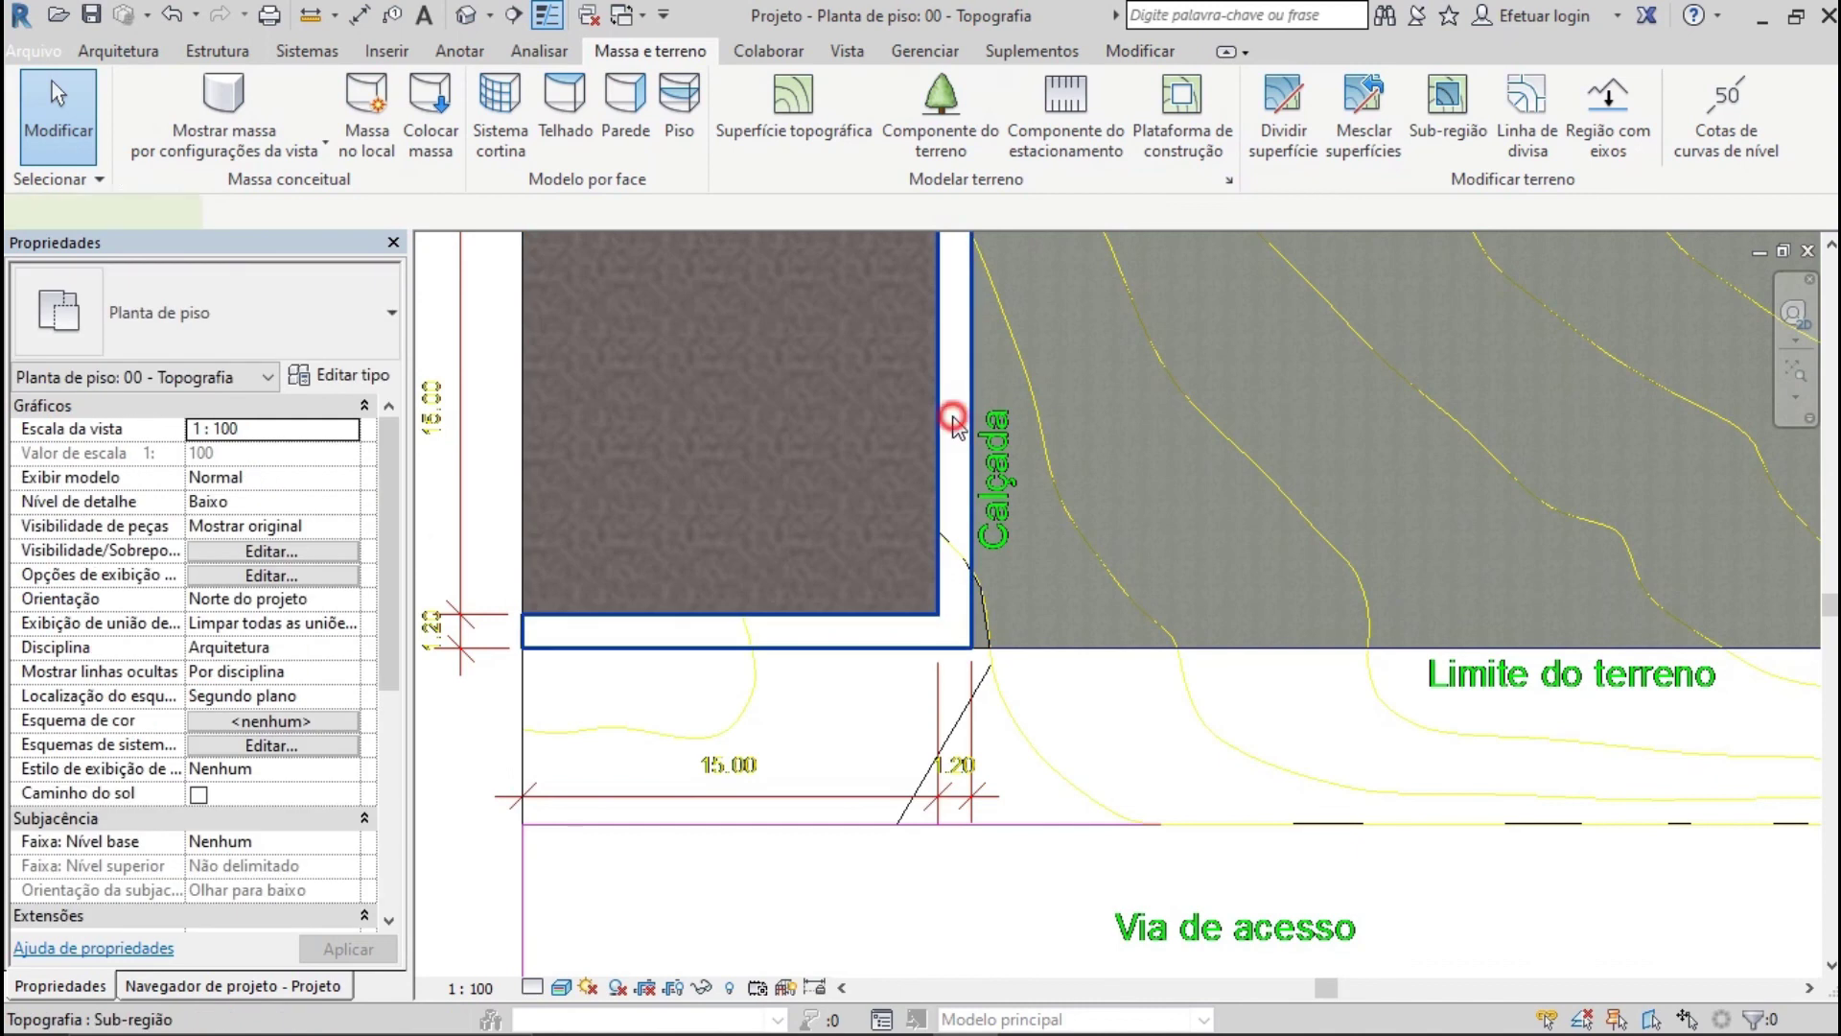
click(955, 427)
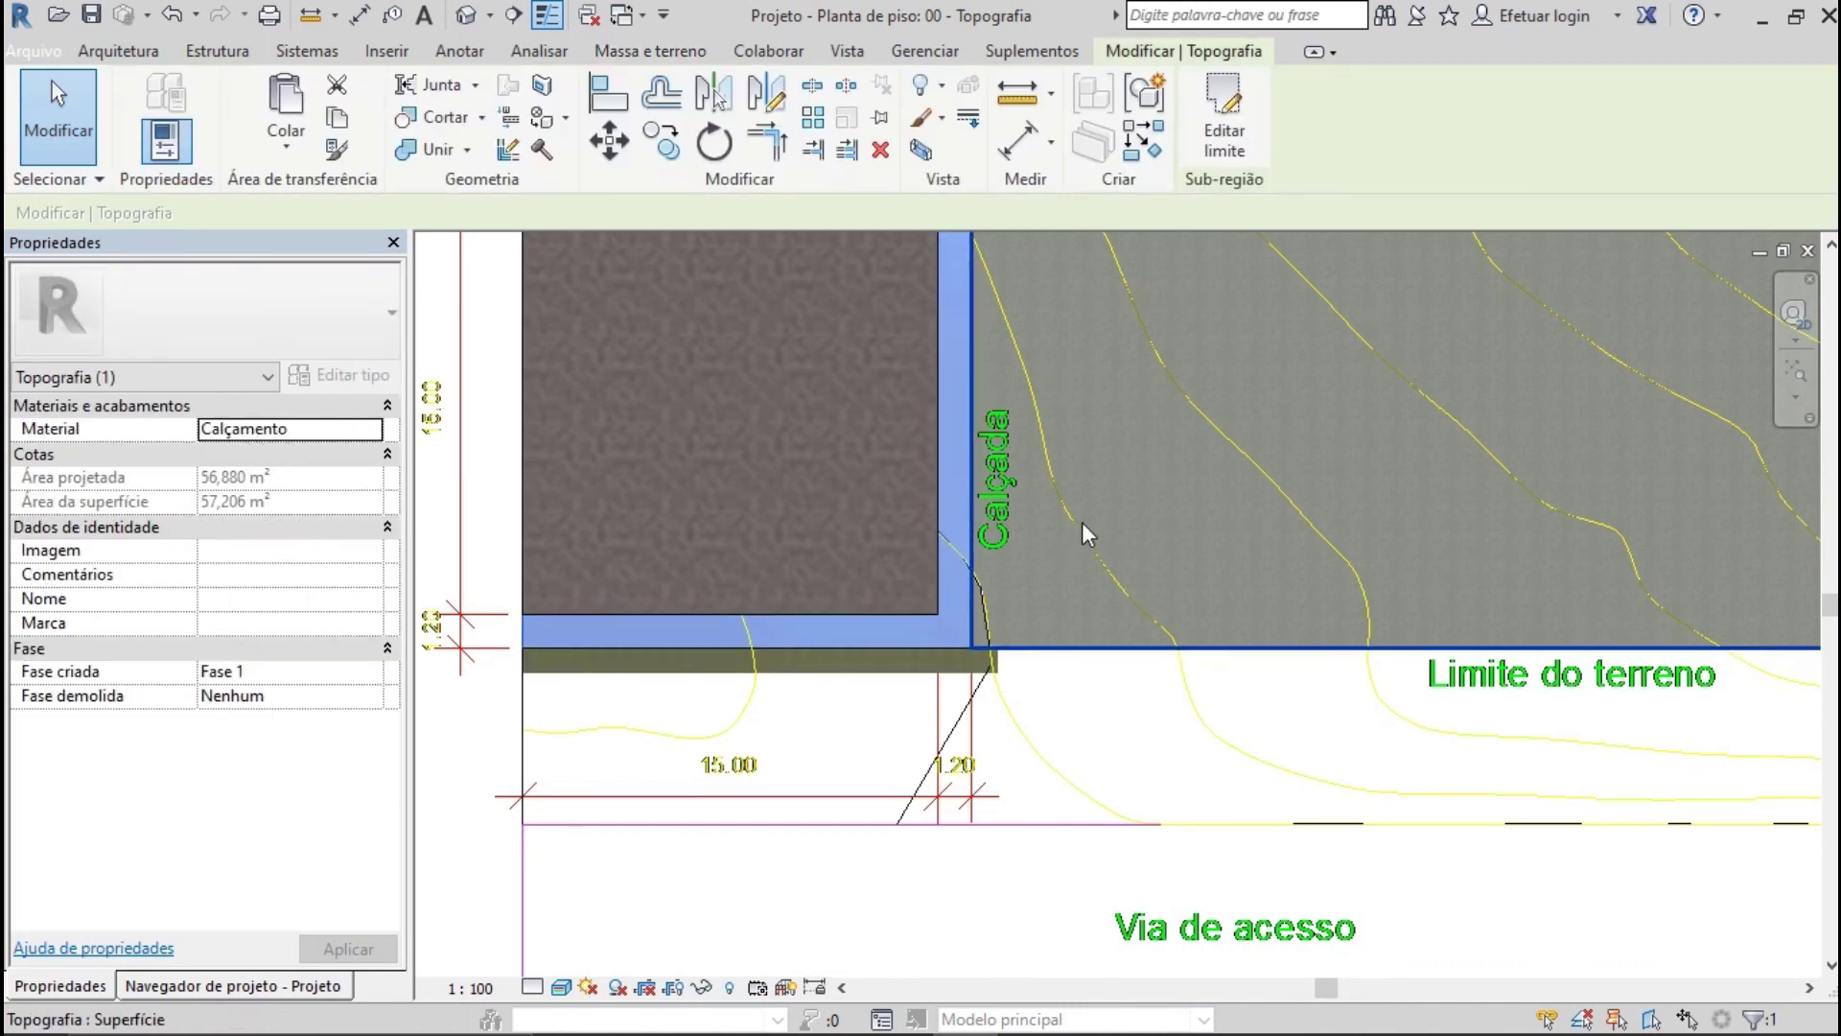
scroll(1017, 508, down, 4)
click(1032, 869)
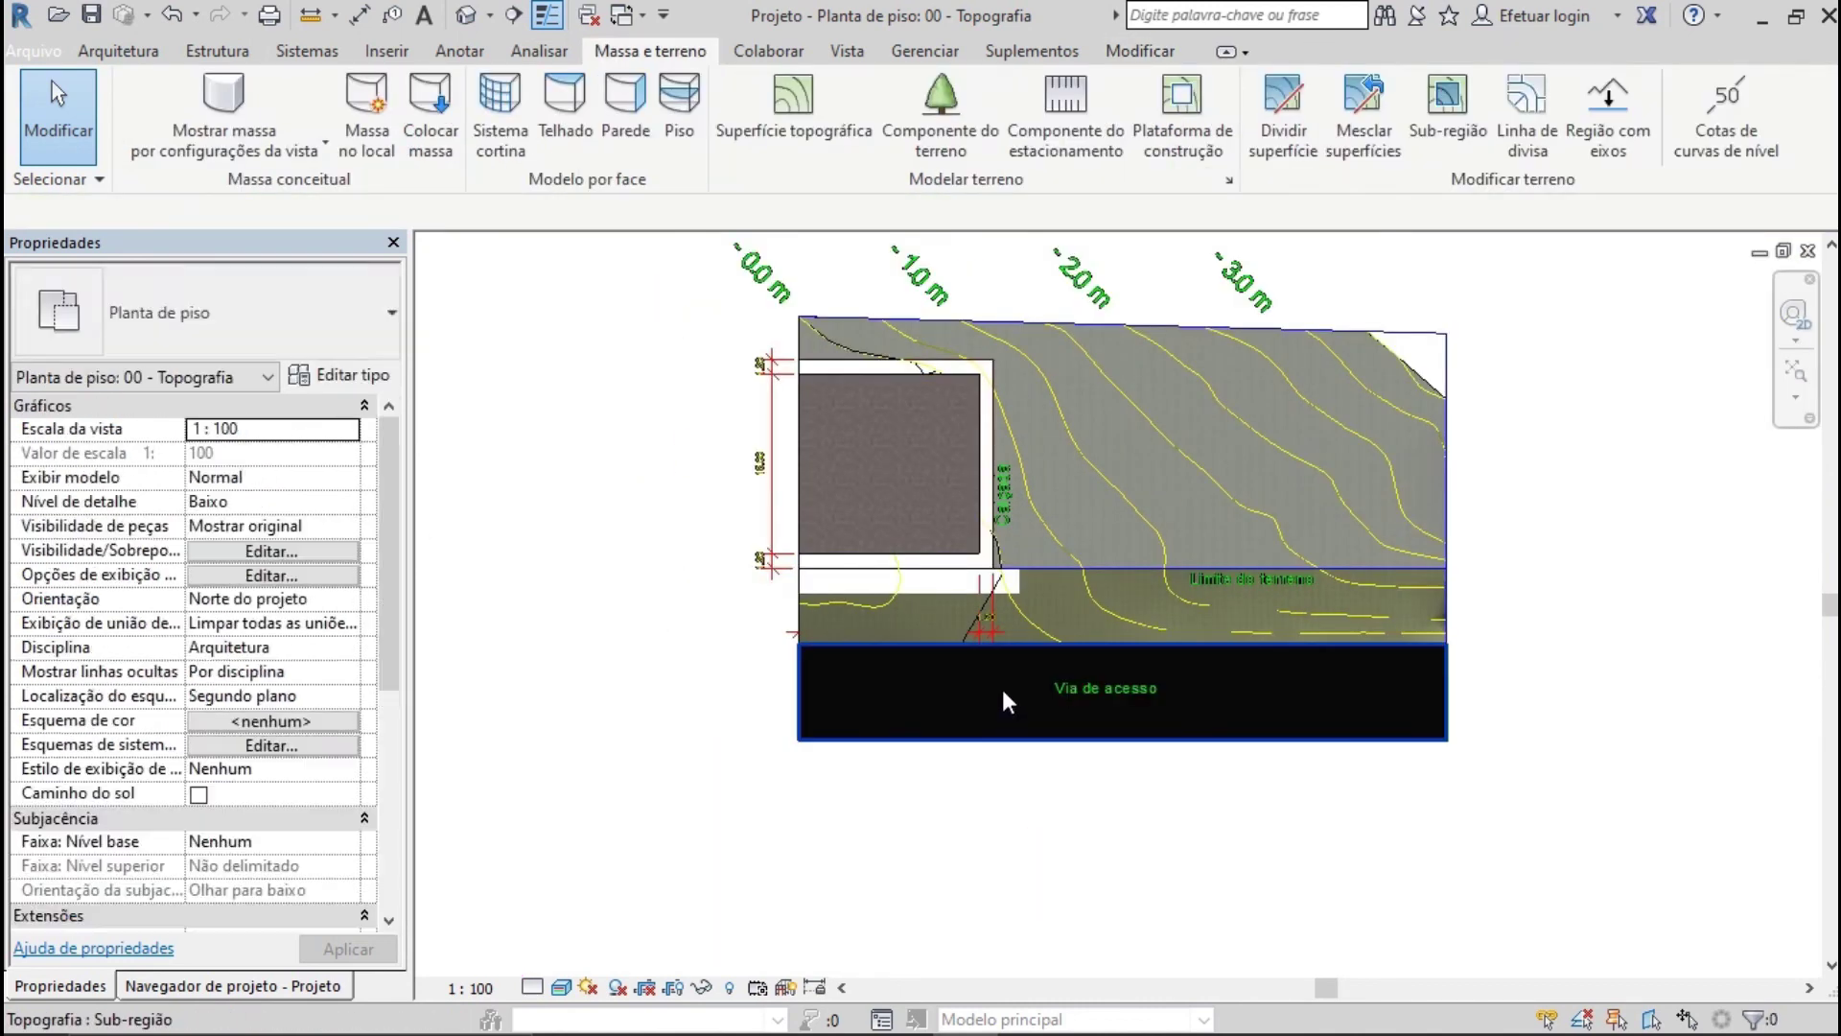
click(1002, 687)
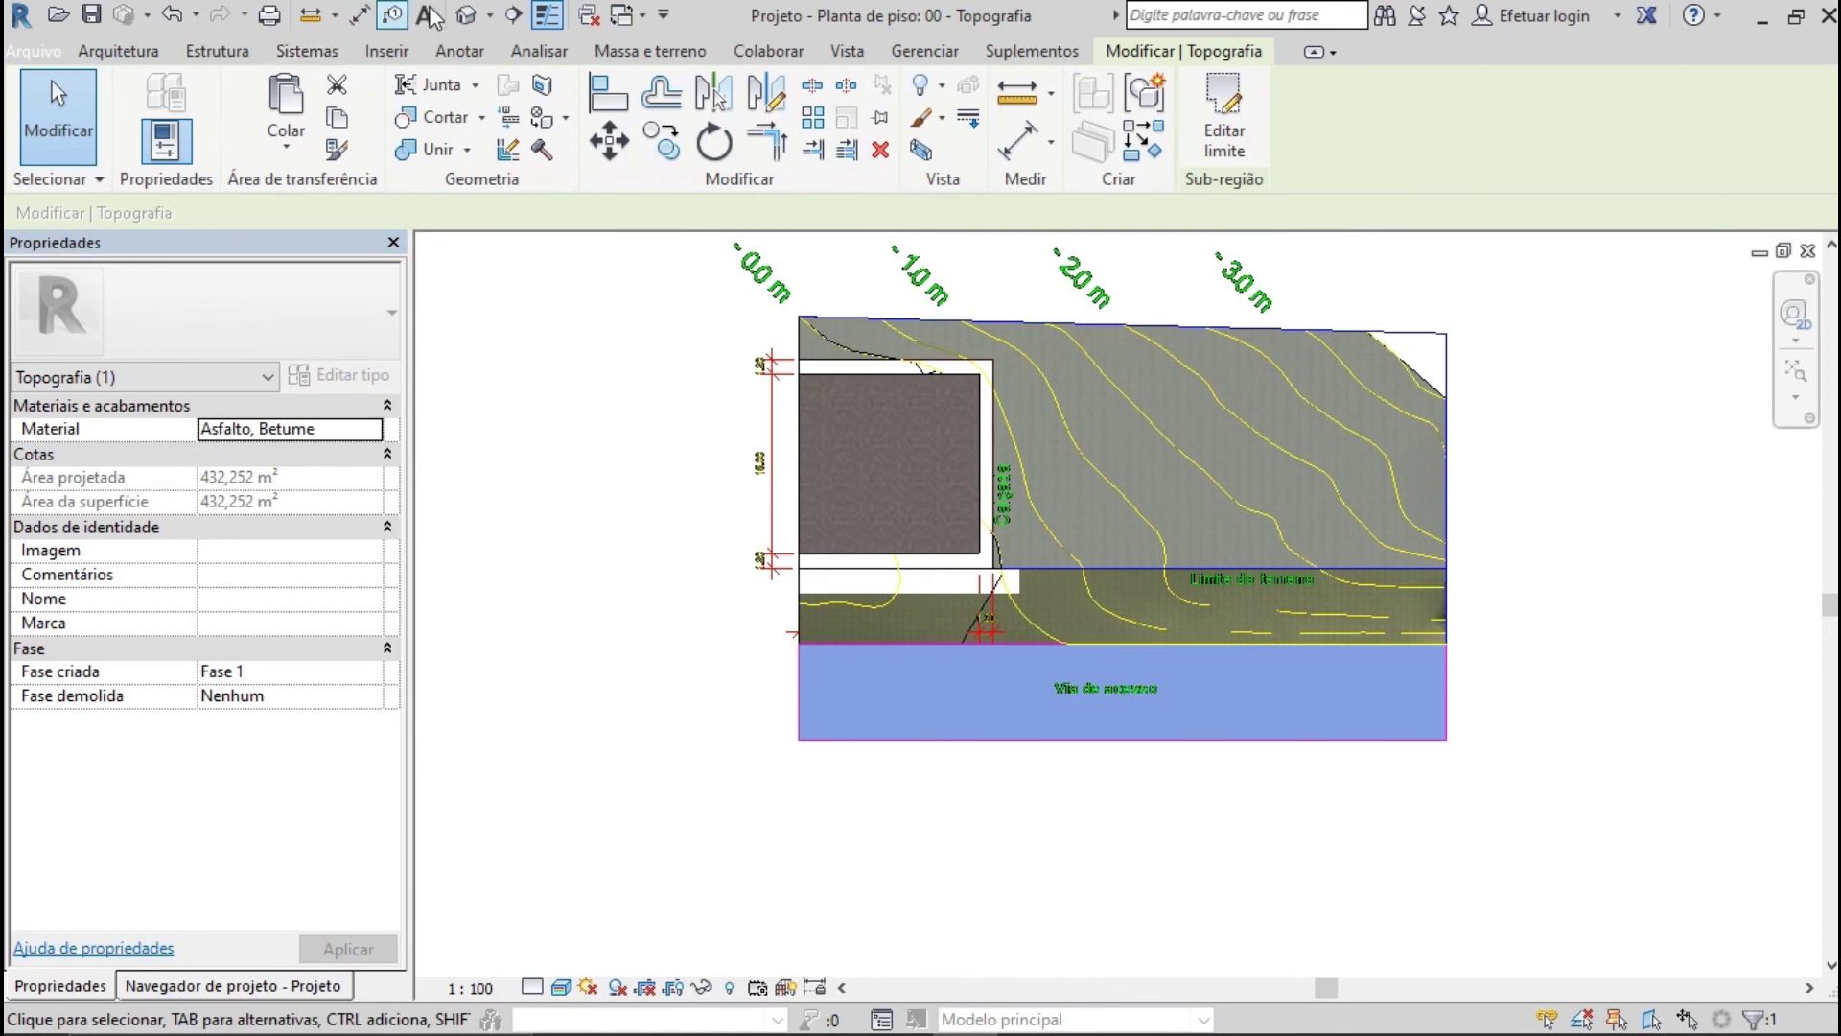
Open the 3D view and examine the pad, sidewalk, vegetation strip and access road on the terrain
click(466, 14)
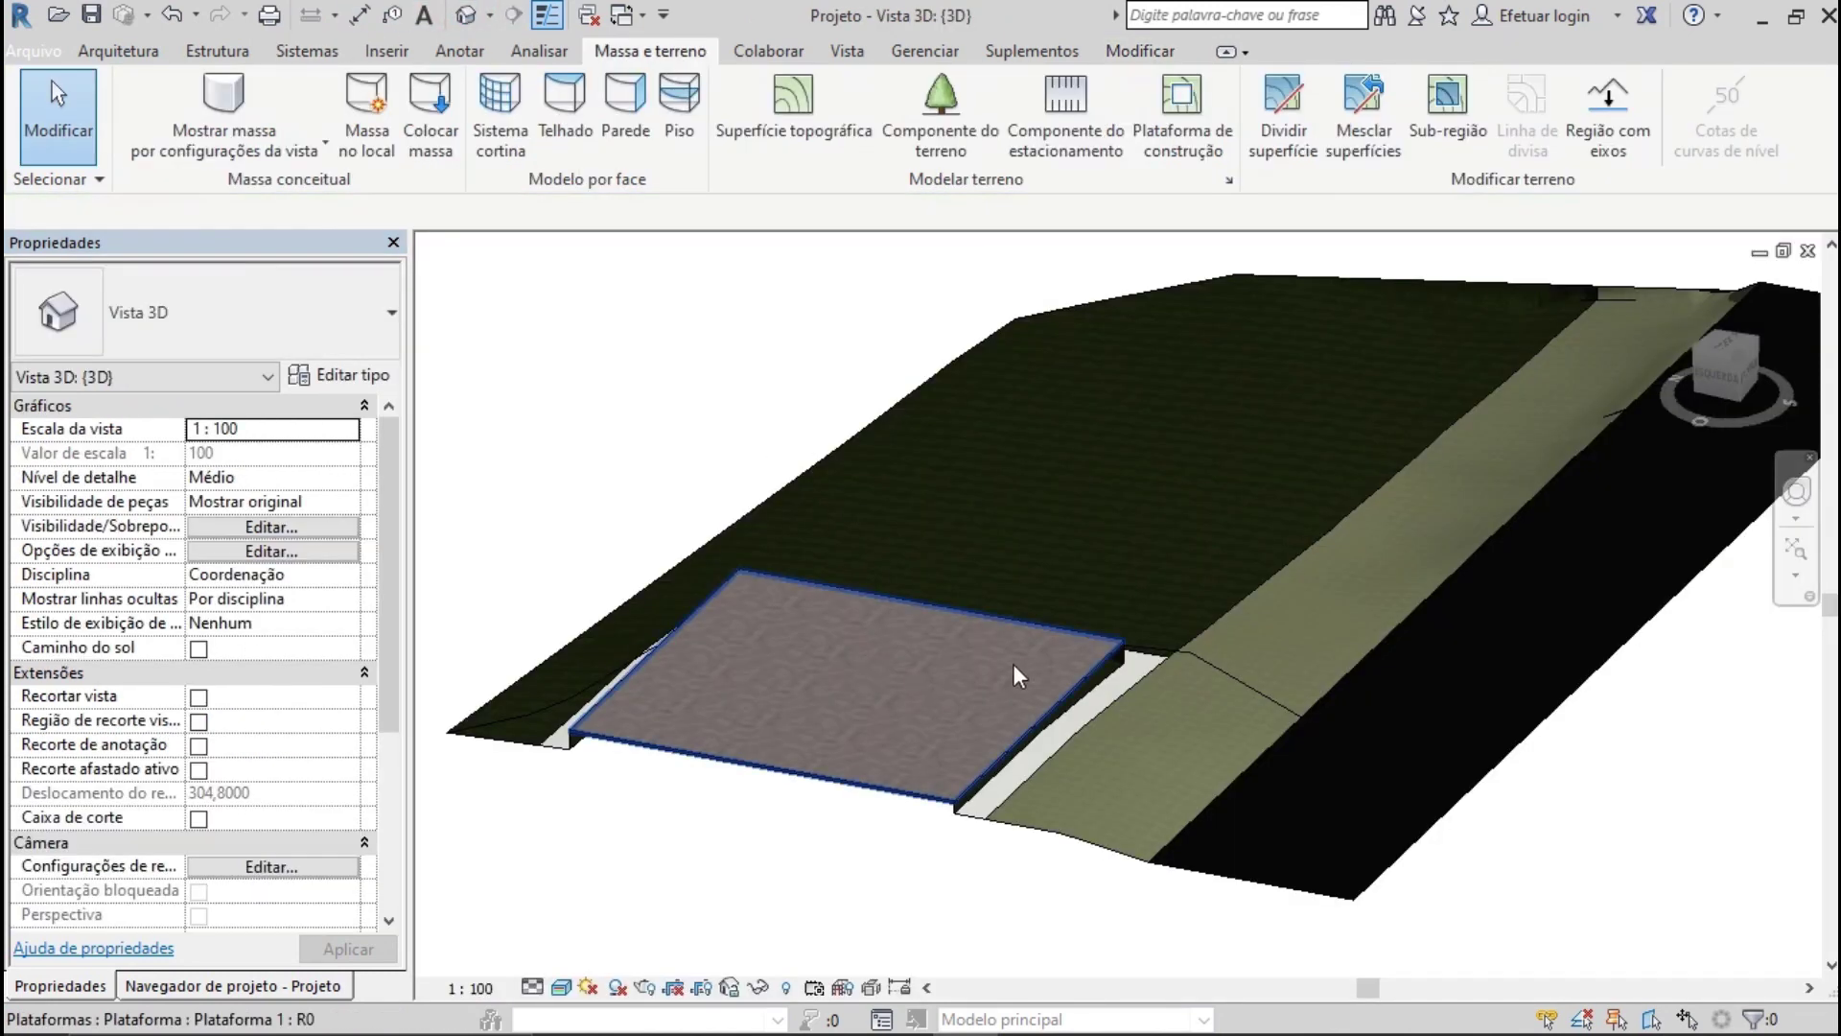
shift+middle_drag(1309, 619, 1146, 777)
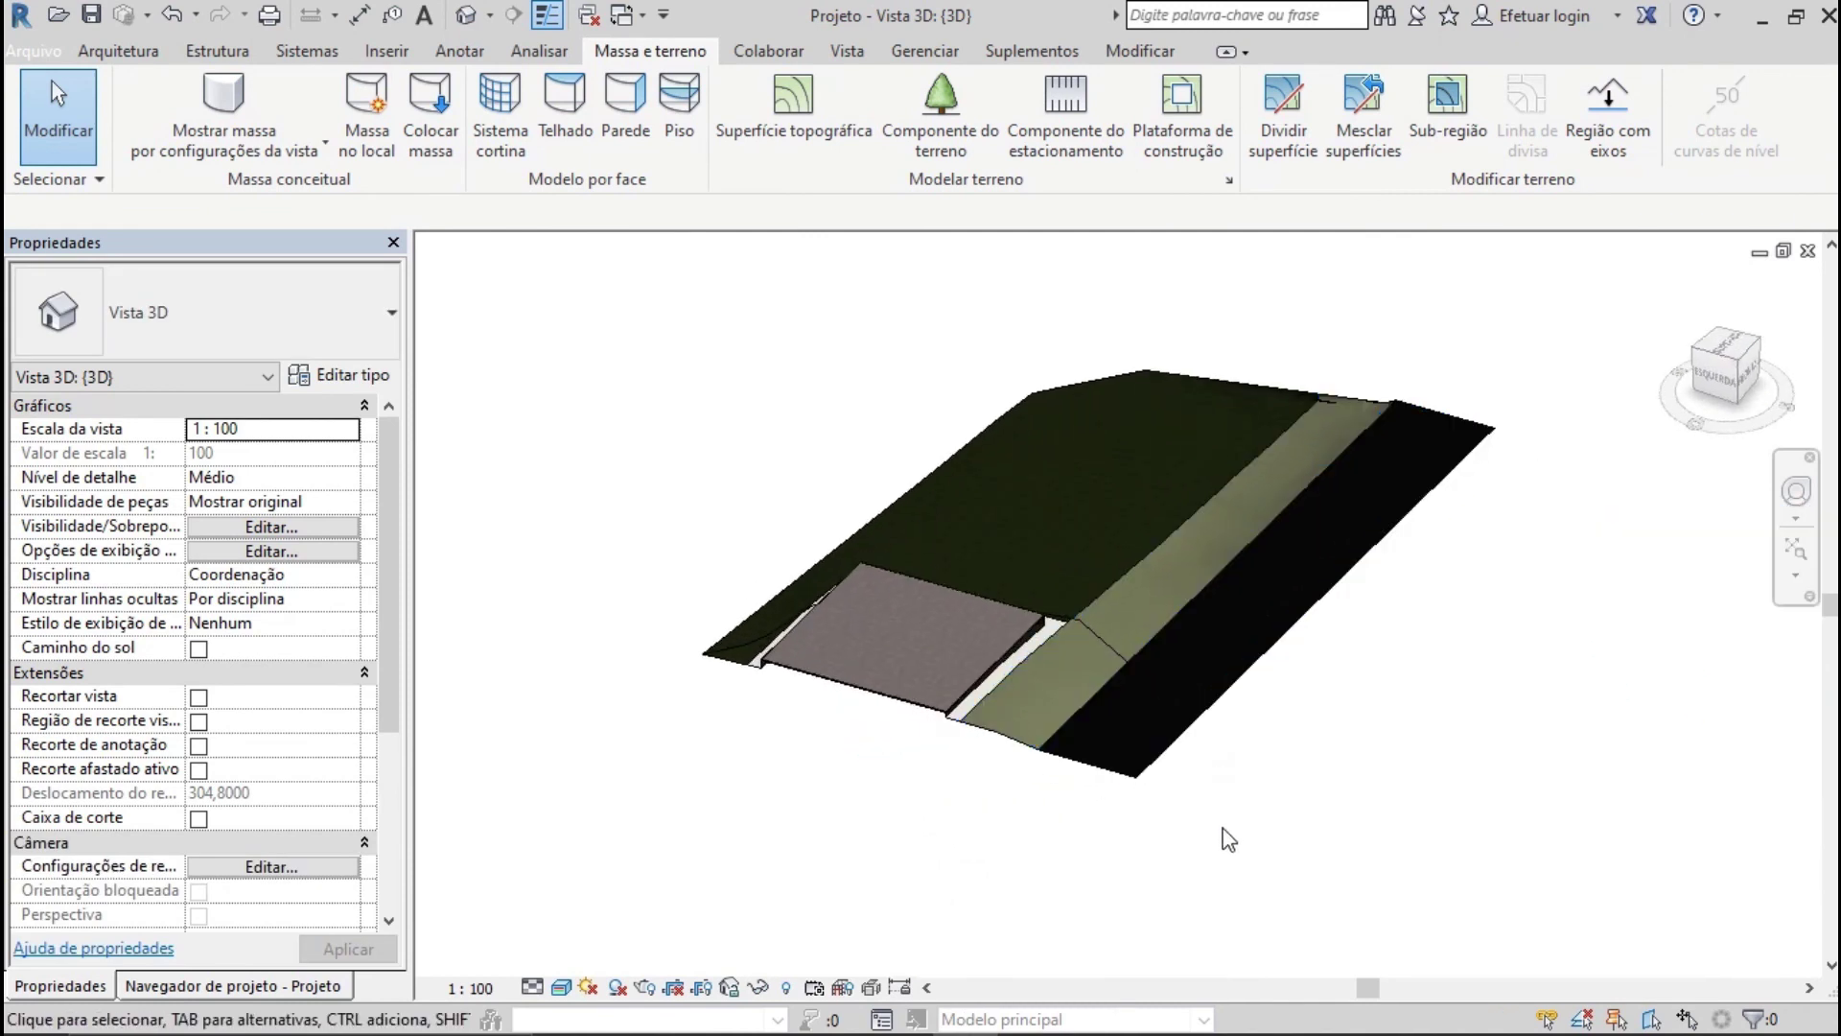
click(1344, 784)
middle_drag(1265, 688, 1219, 638)
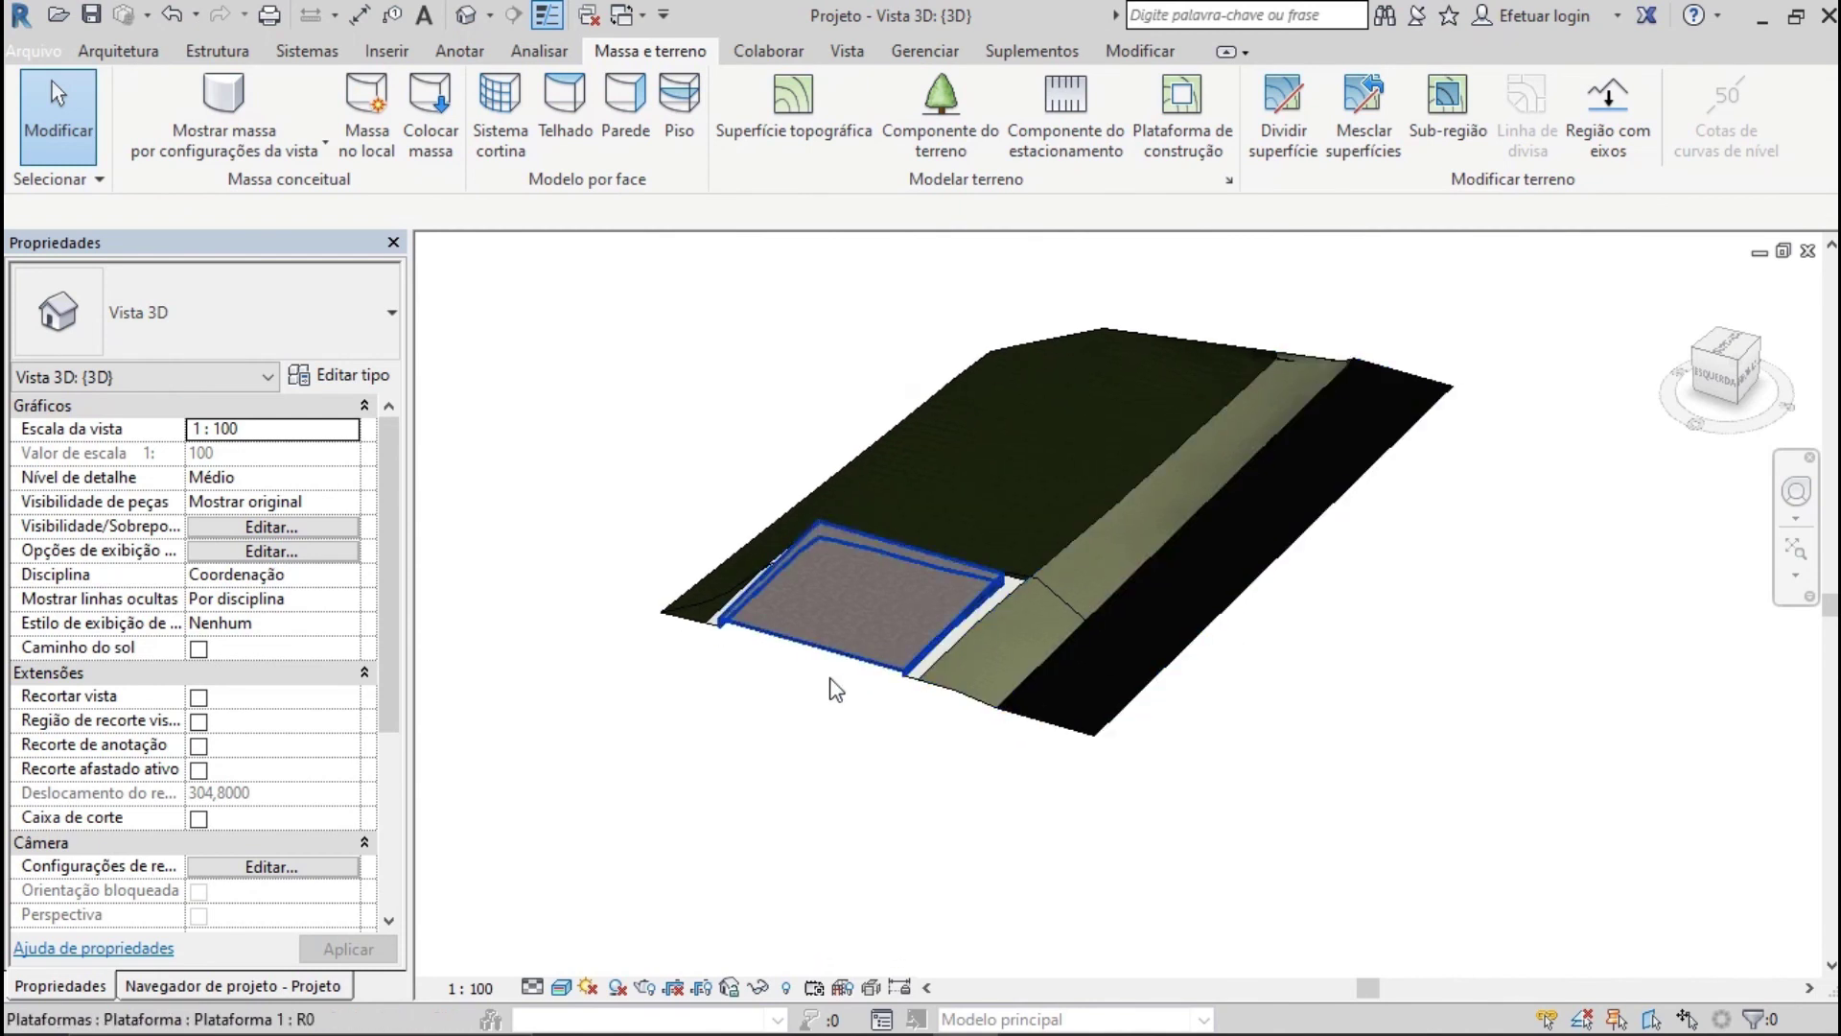
scroll(826, 685, up, 4)
middle_drag(822, 689, 971, 723)
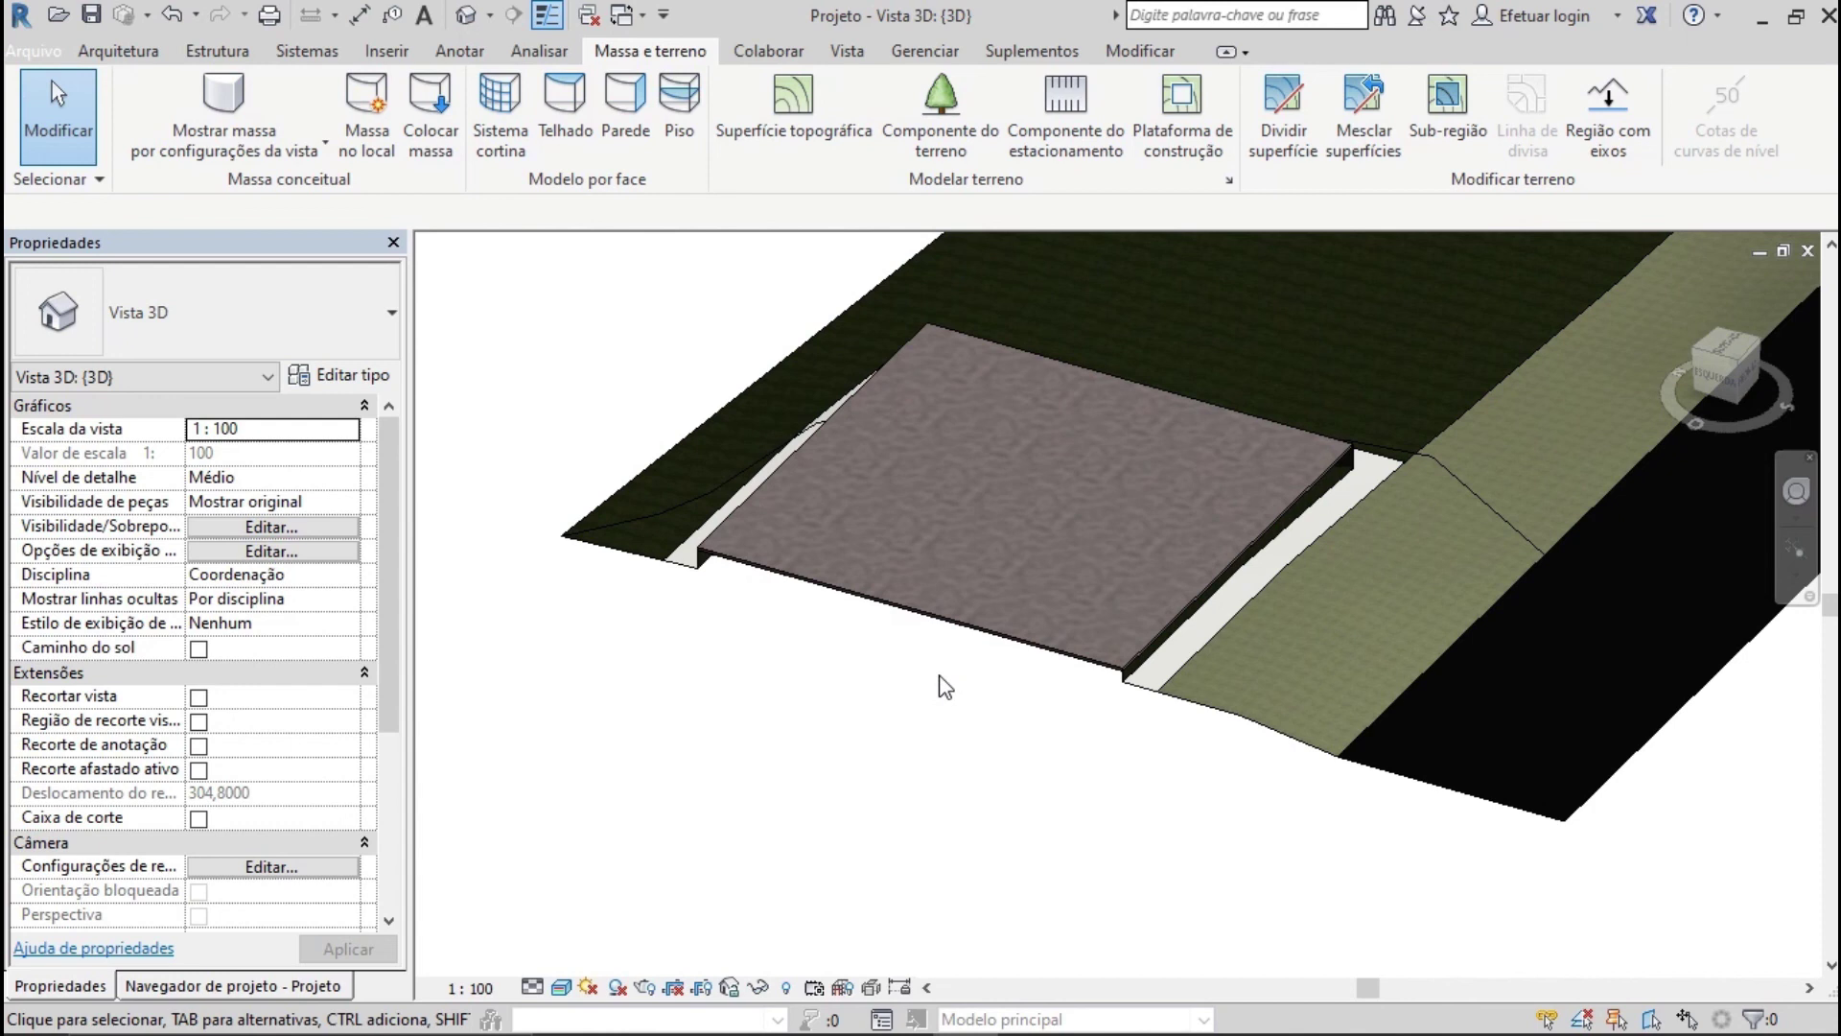
scroll(944, 687, down, 1)
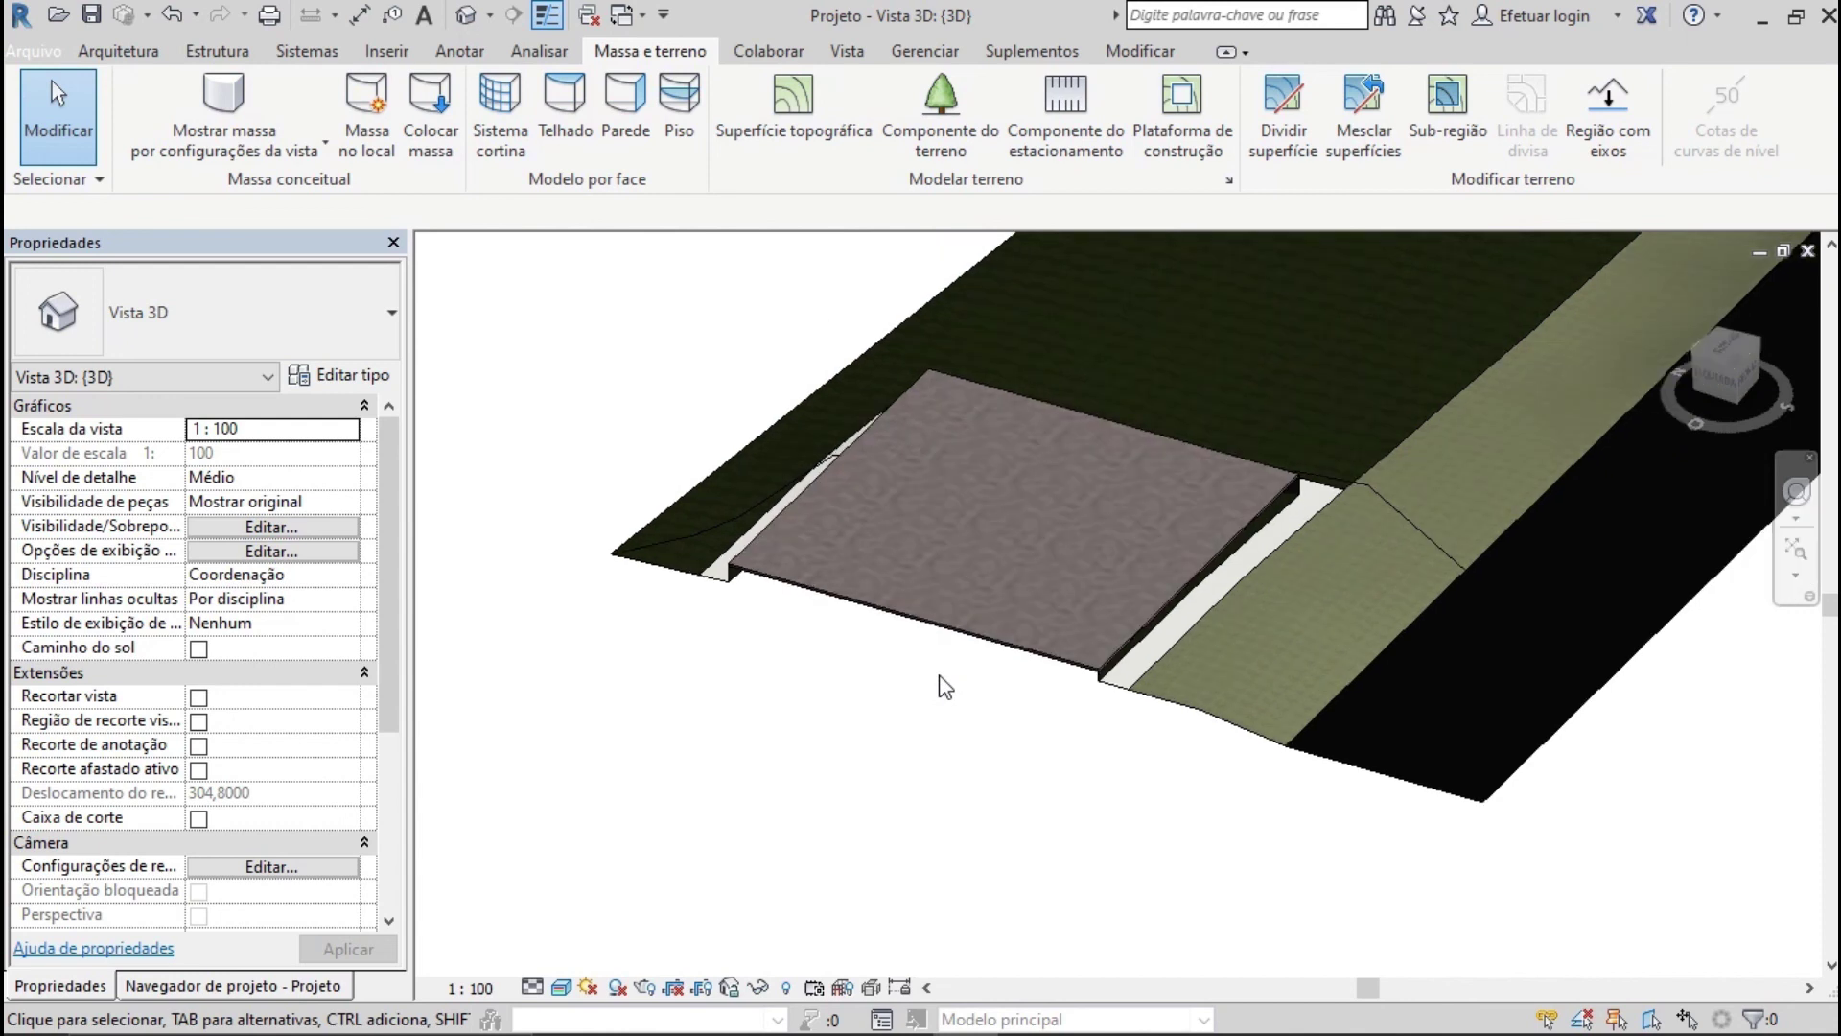
Enable the section box in the 3D view and pull its sides inward to cut through the terrain edges
click(64, 985)
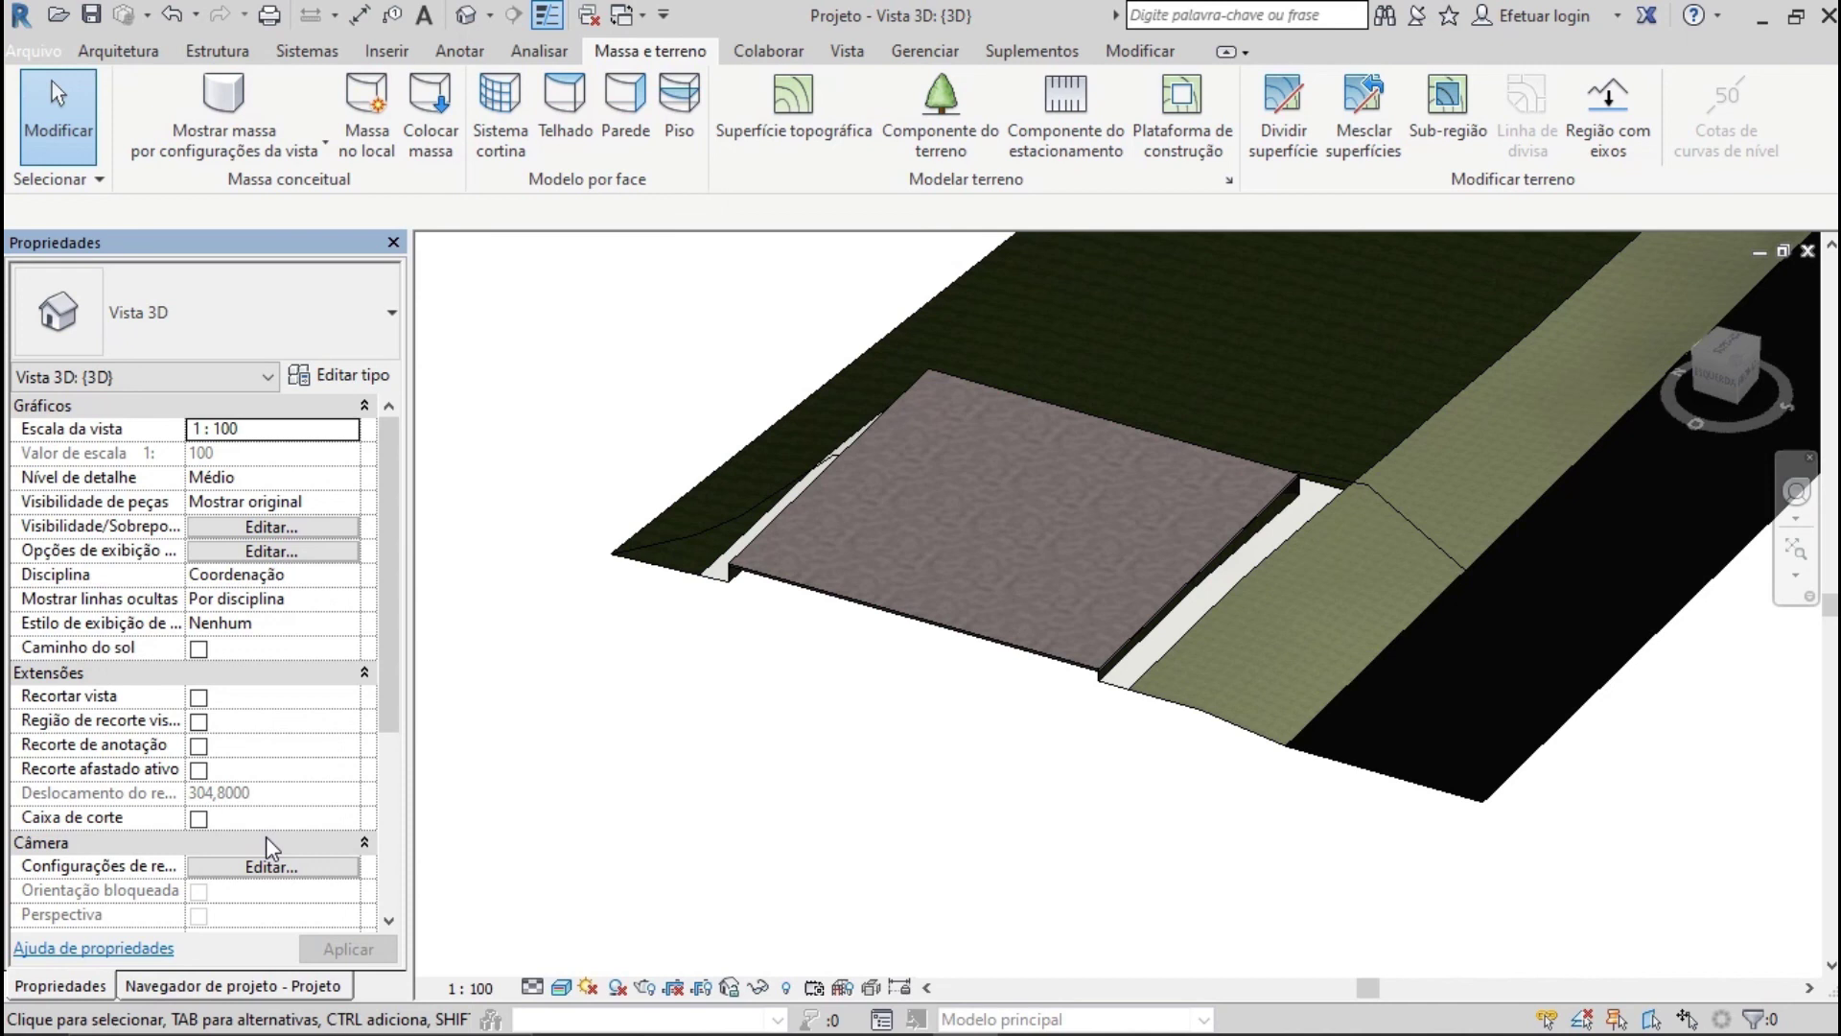
click(199, 818)
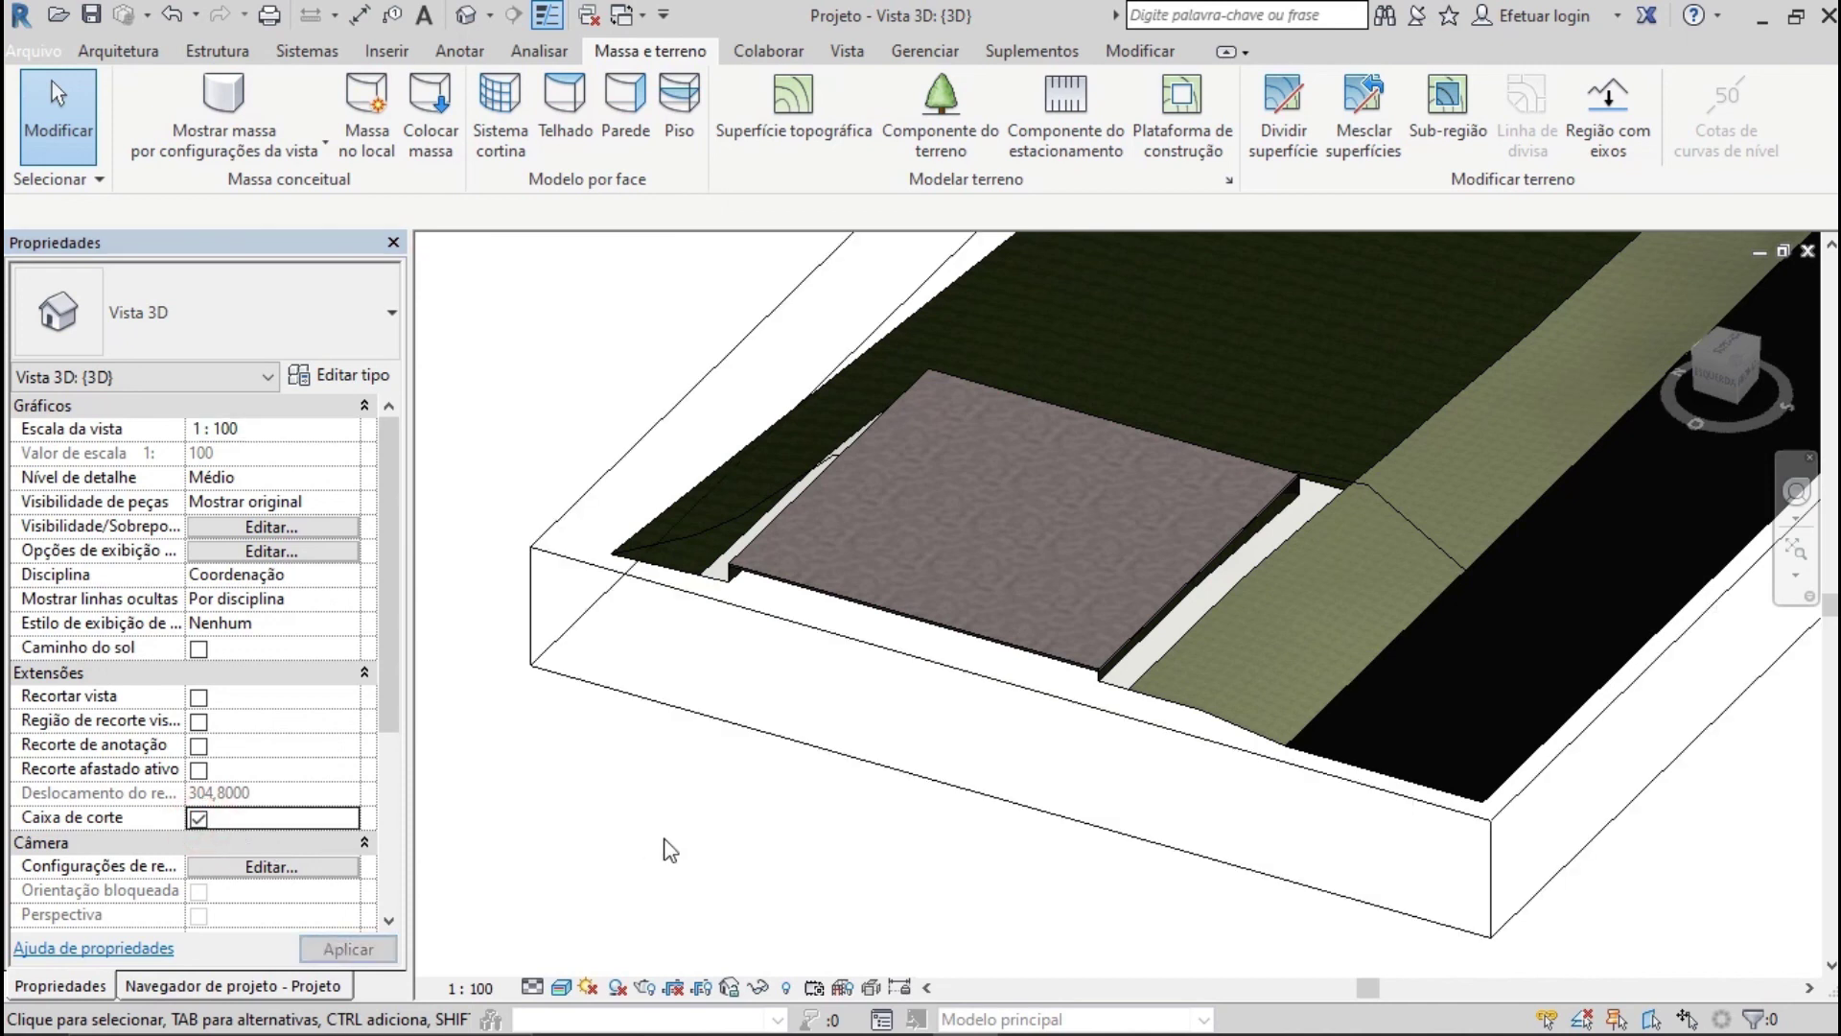
click(988, 798)
scroll(987, 802, down, 2)
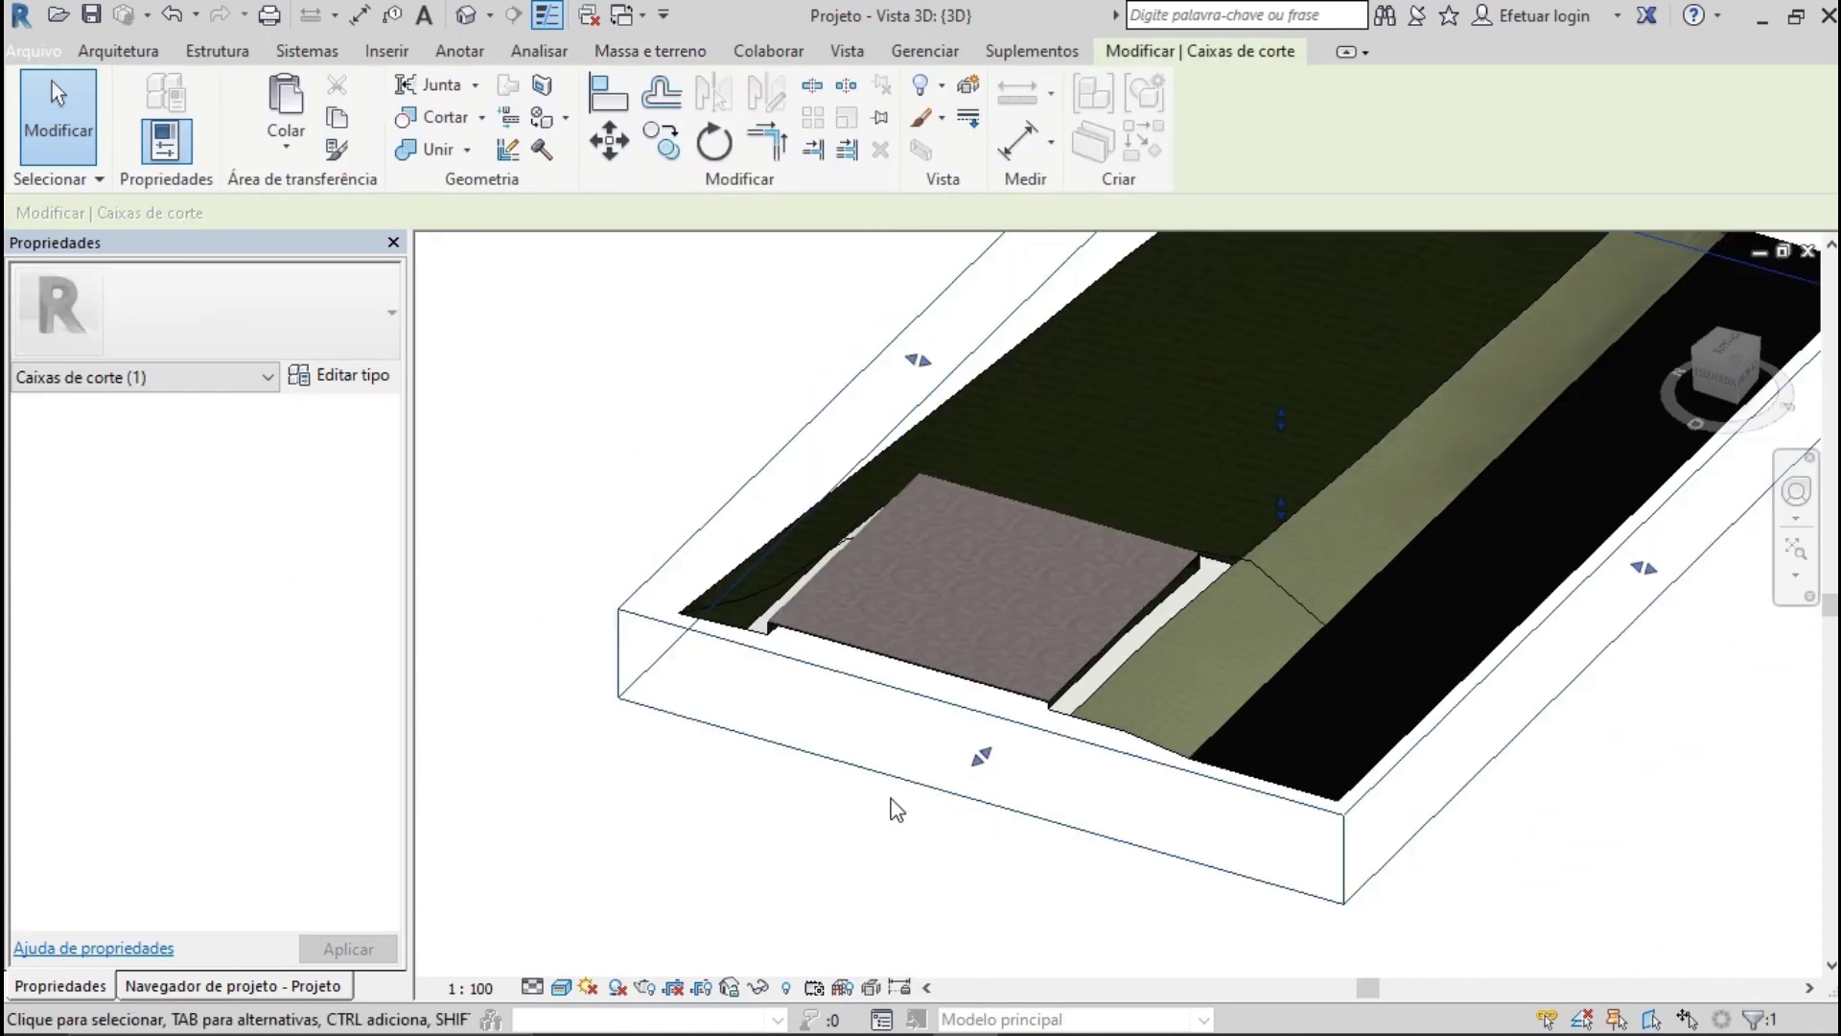
middle_drag(888, 810, 737, 848)
drag(807, 786, 869, 740)
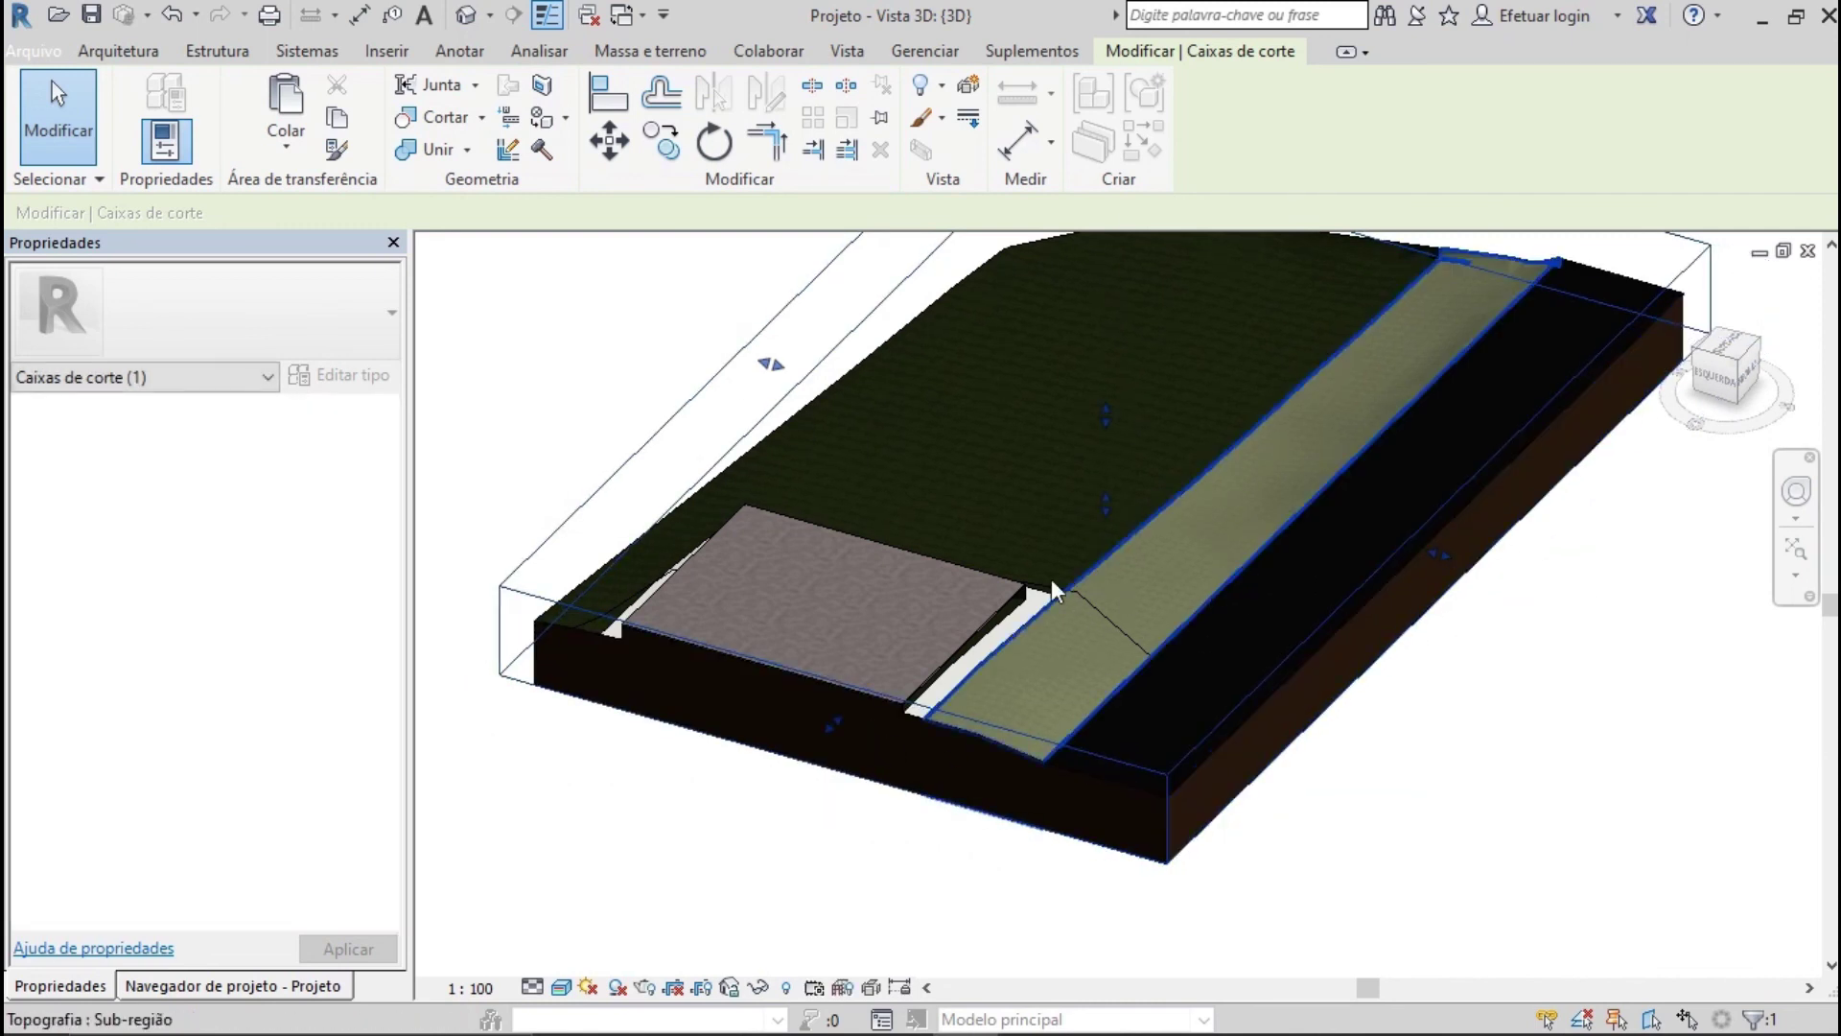
Inspect the sectioned terrain from several sides, including its cut faces and the whole block
shift+middle_drag(1420, 537, 1290, 581)
middle_drag(752, 535, 1344, 608)
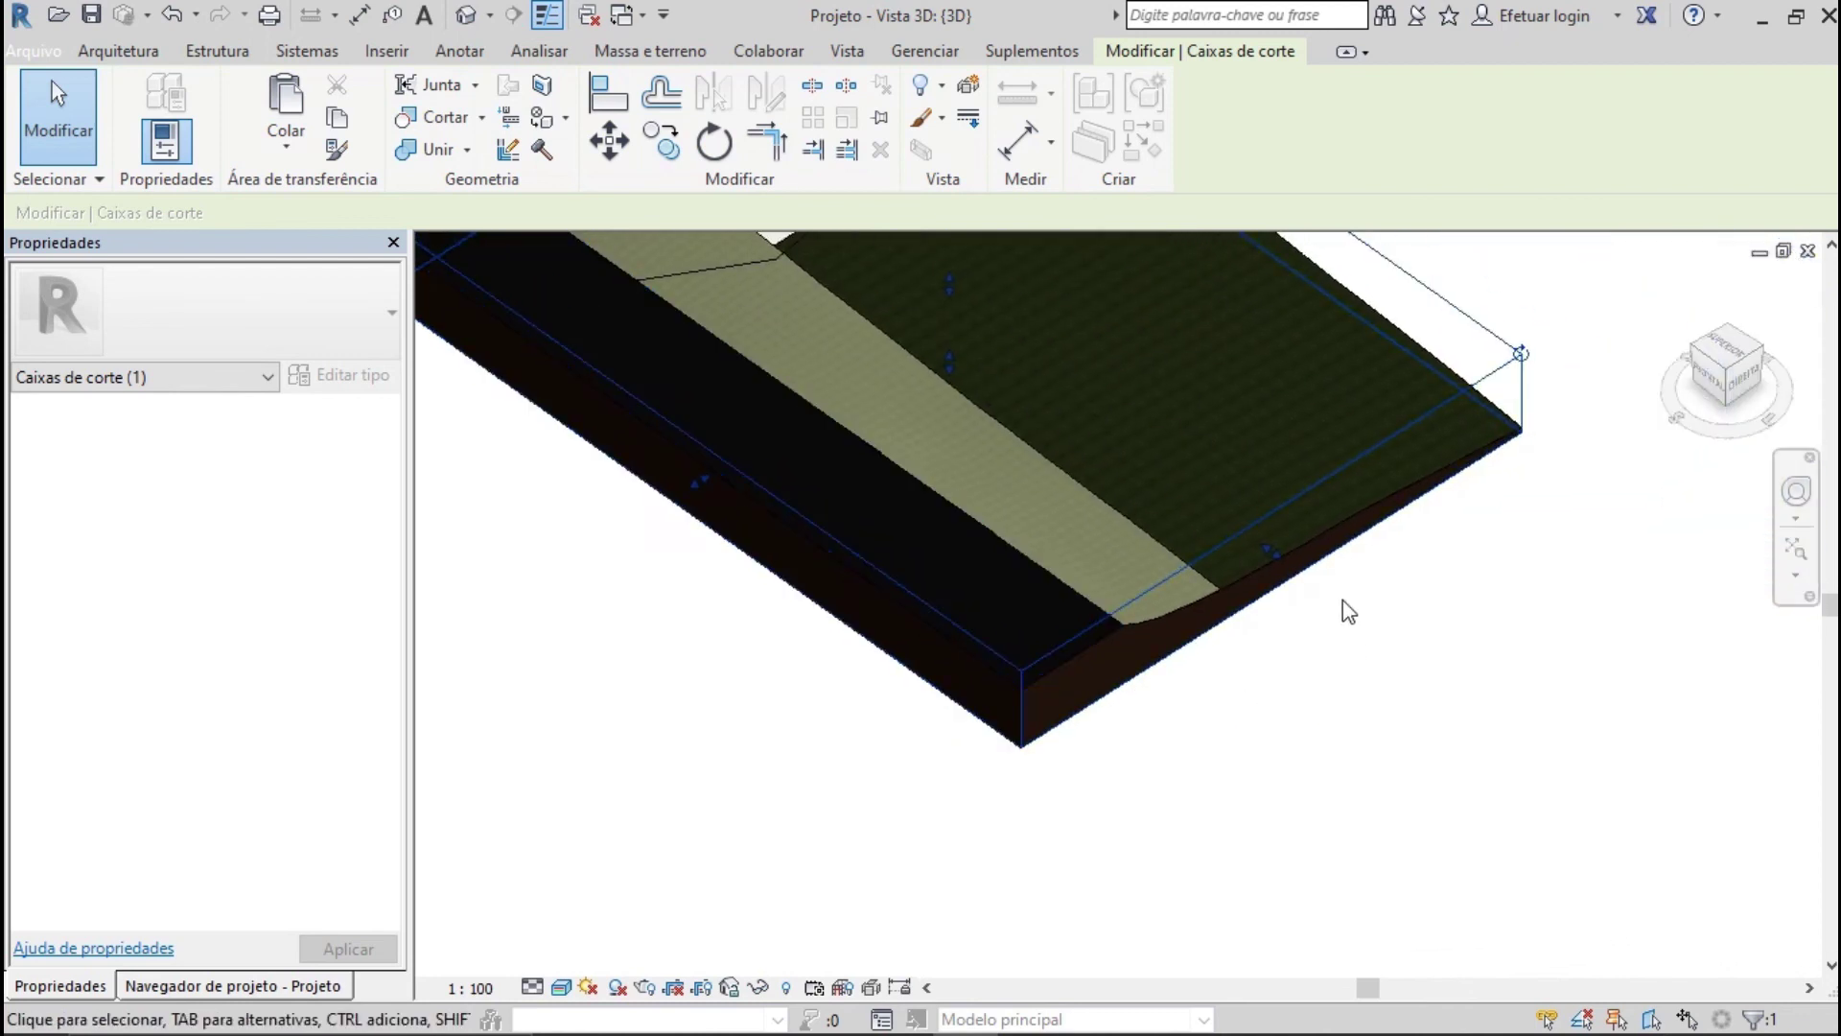
scroll(1285, 581, up, 6)
click(1339, 629)
scroll(1288, 576, down, 10)
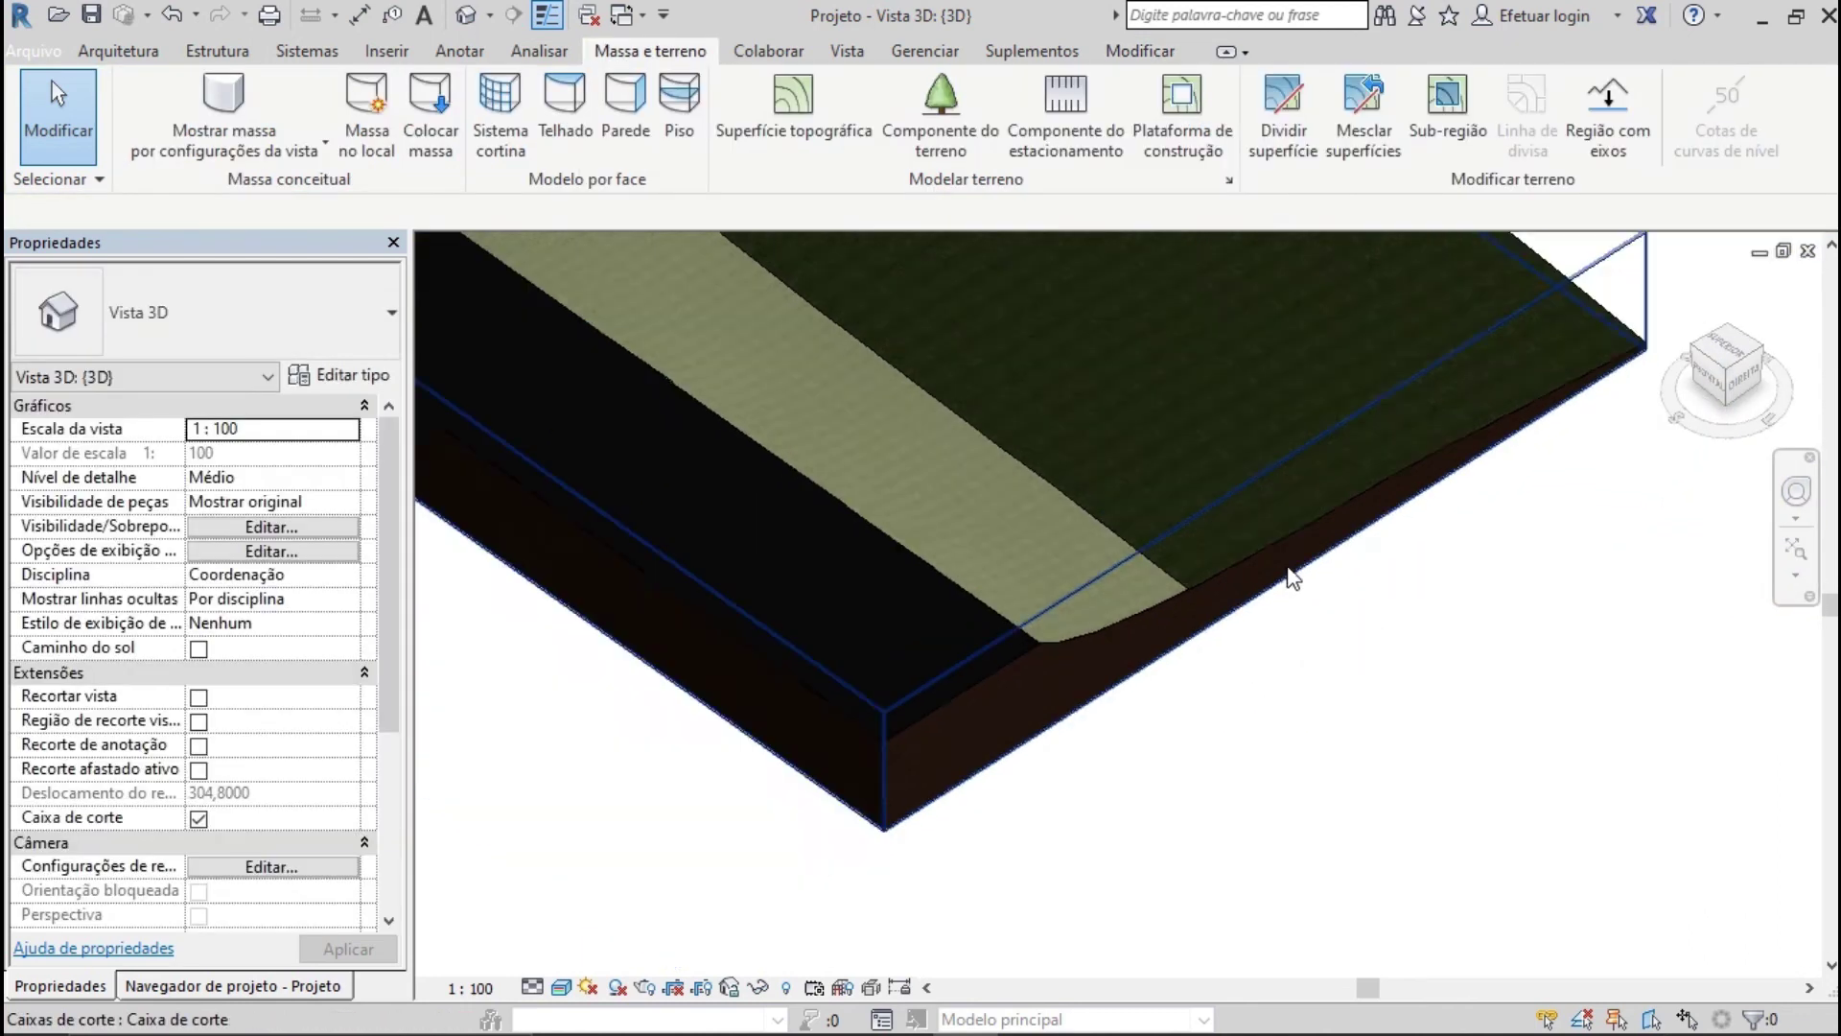
scroll(1283, 593, down, 5)
shift+middle_drag(1283, 593, 1109, 522)
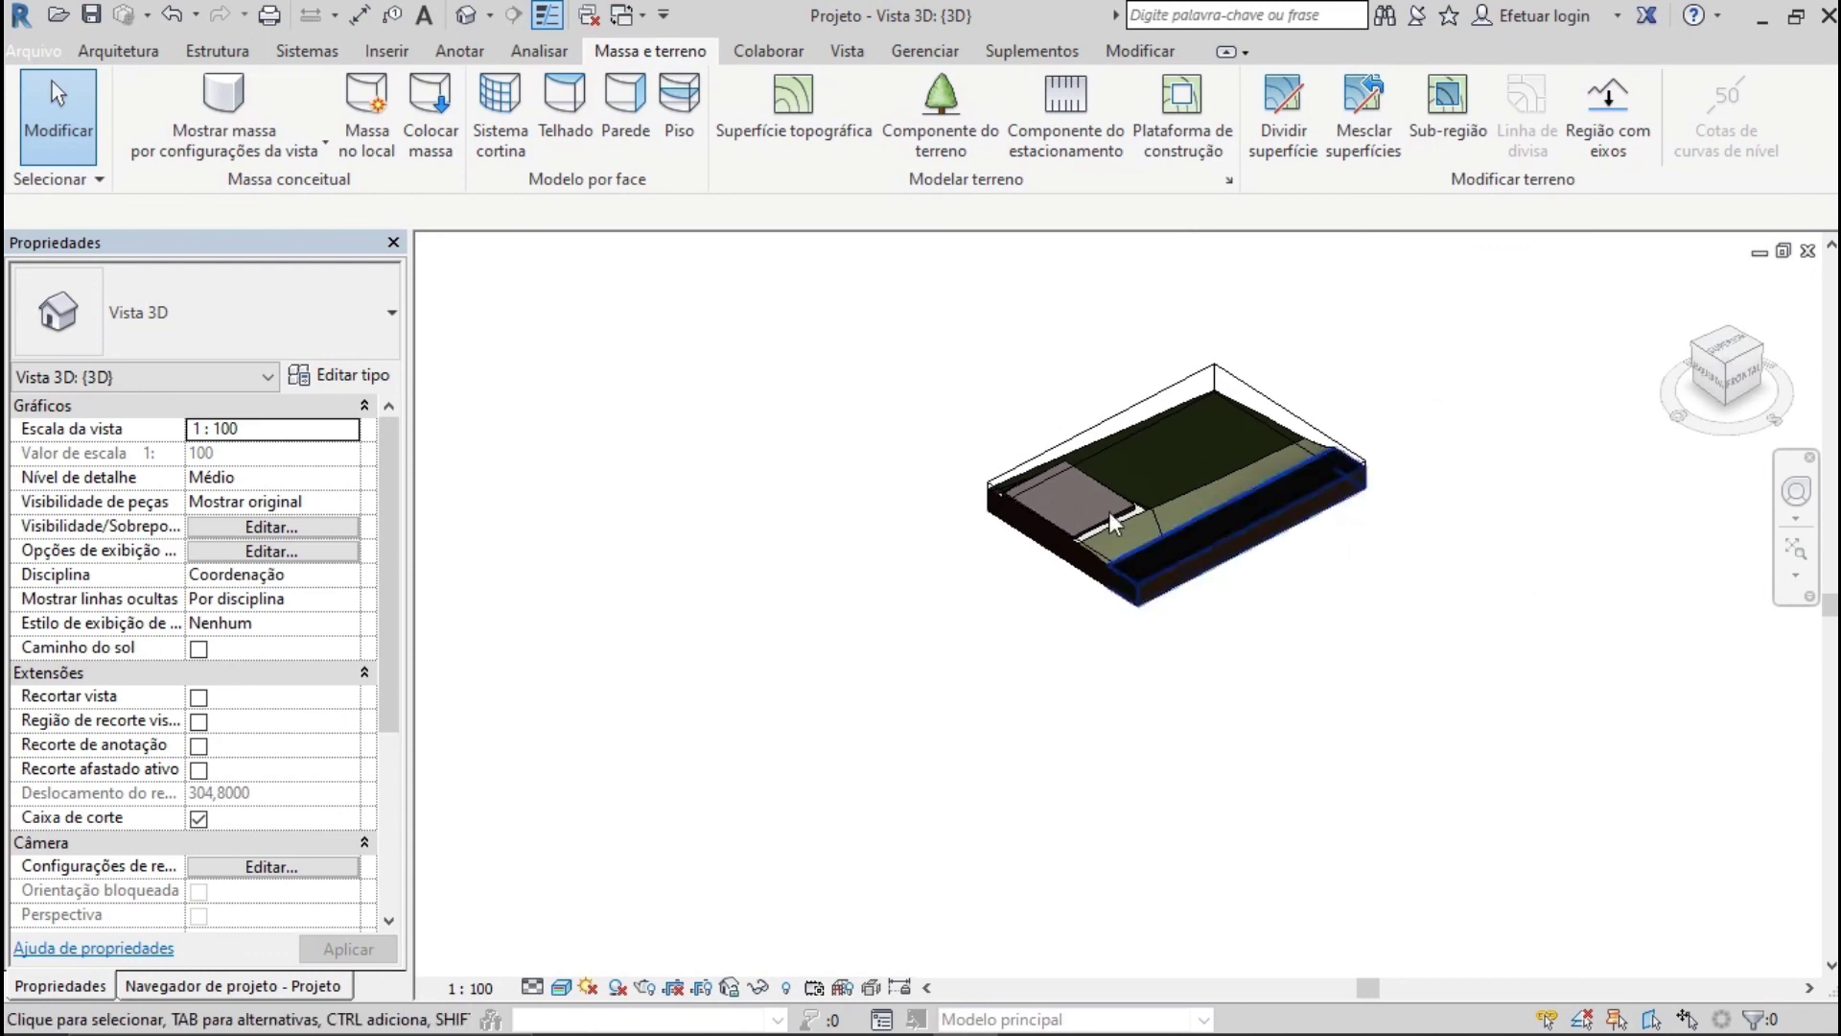
middle_drag(1140, 599, 1149, 604)
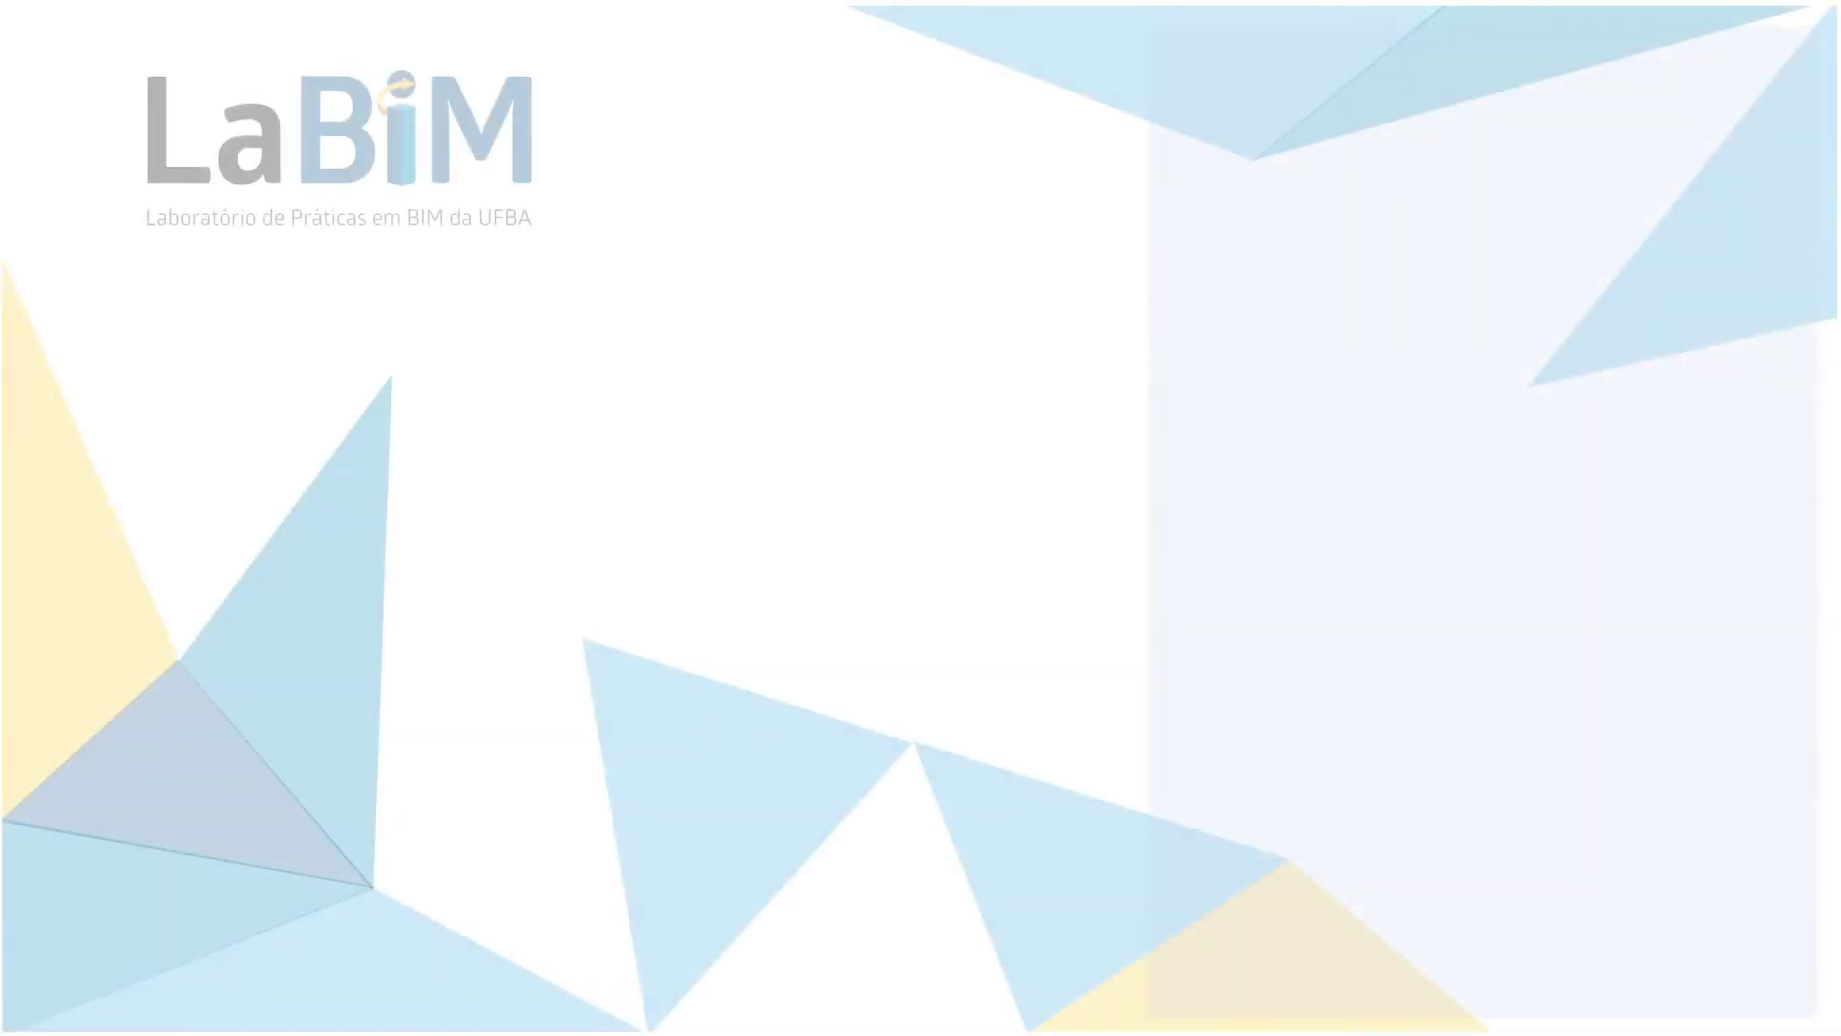